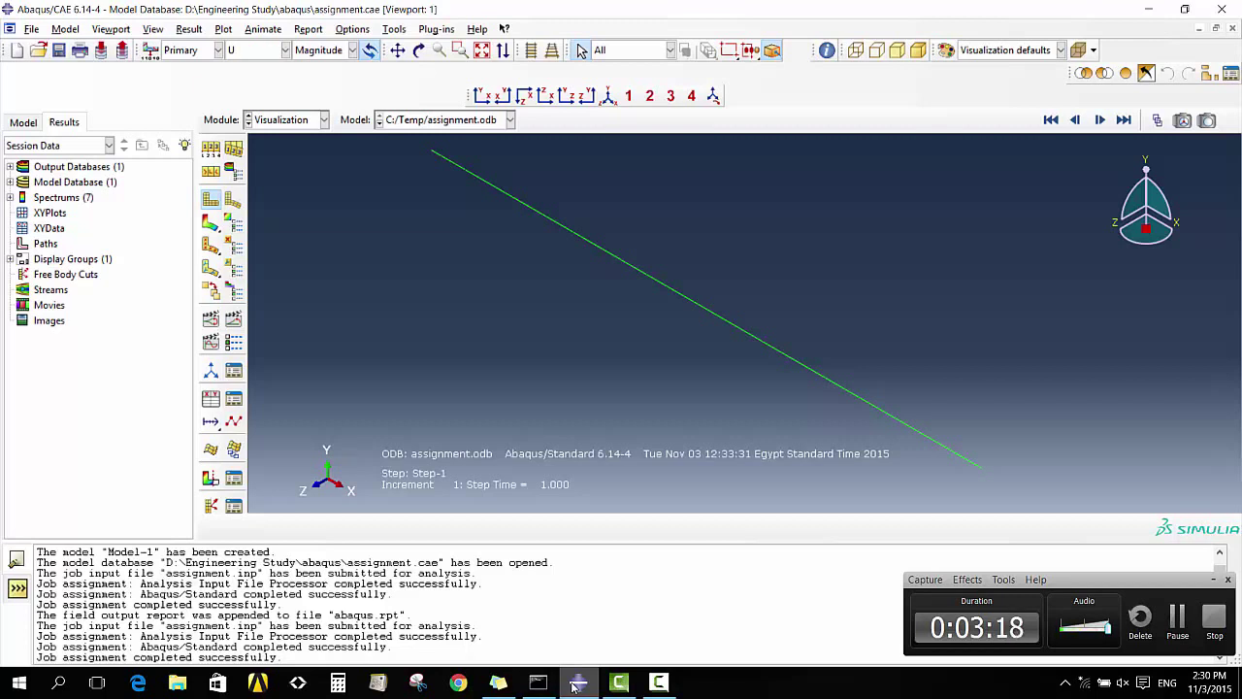
Save the changes to assignment.cae and start a new empty model database
left_click(17, 50)
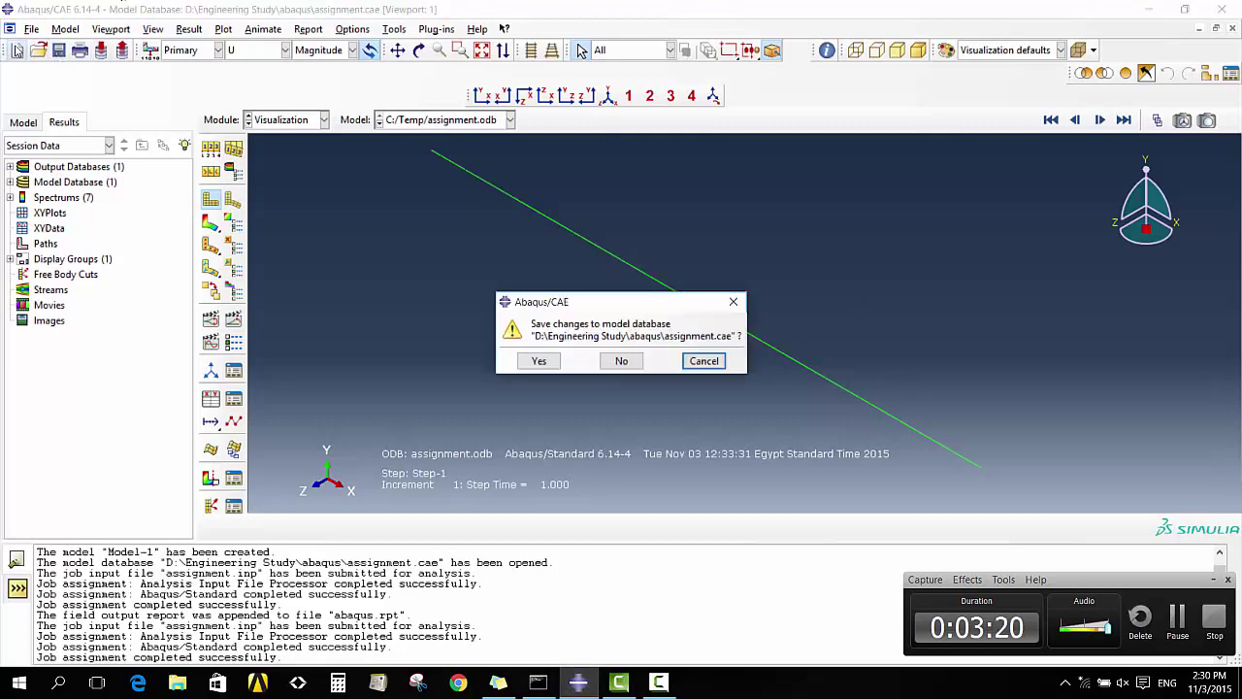
left_click(539, 365)
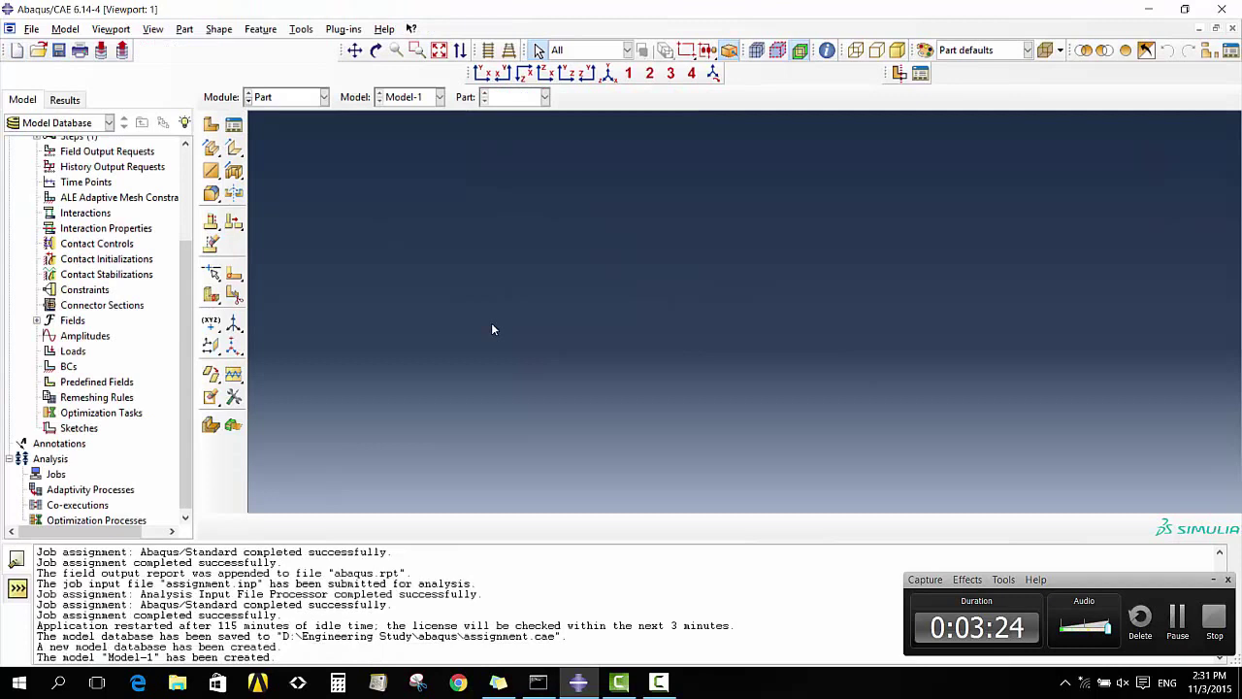
Create Part-1 as a 2D planar deformable shell and enter its empty sketcher
left_click(211, 124)
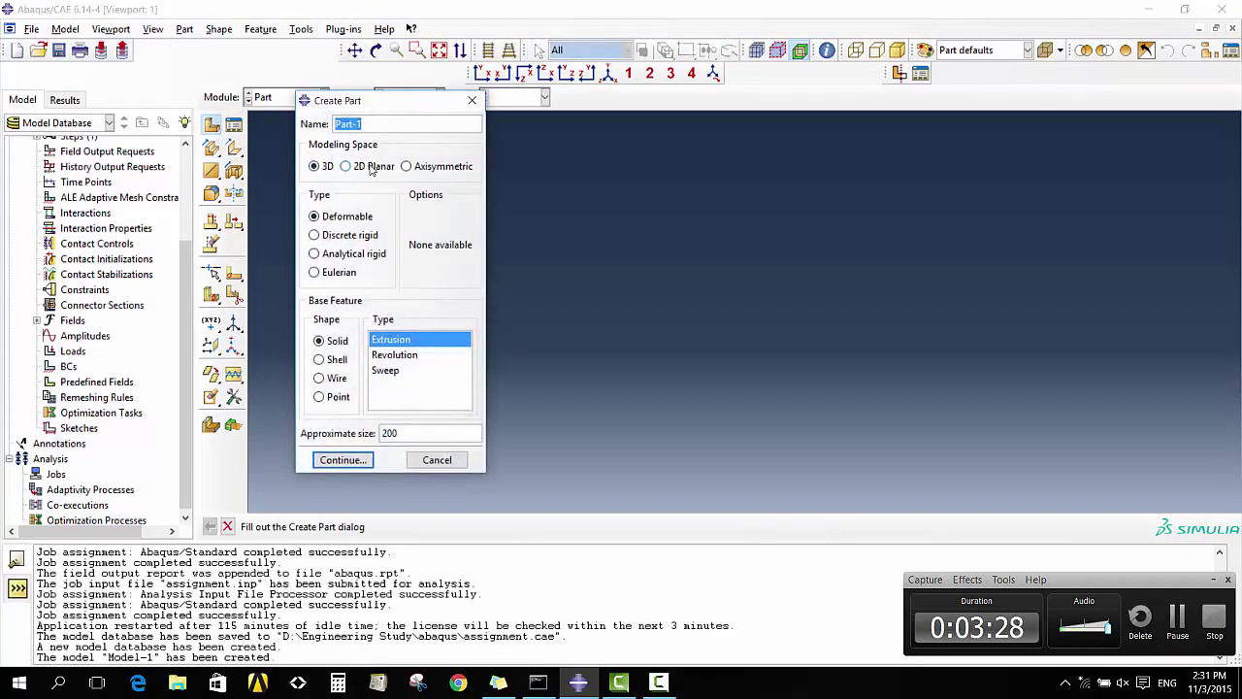
left_click(370, 167)
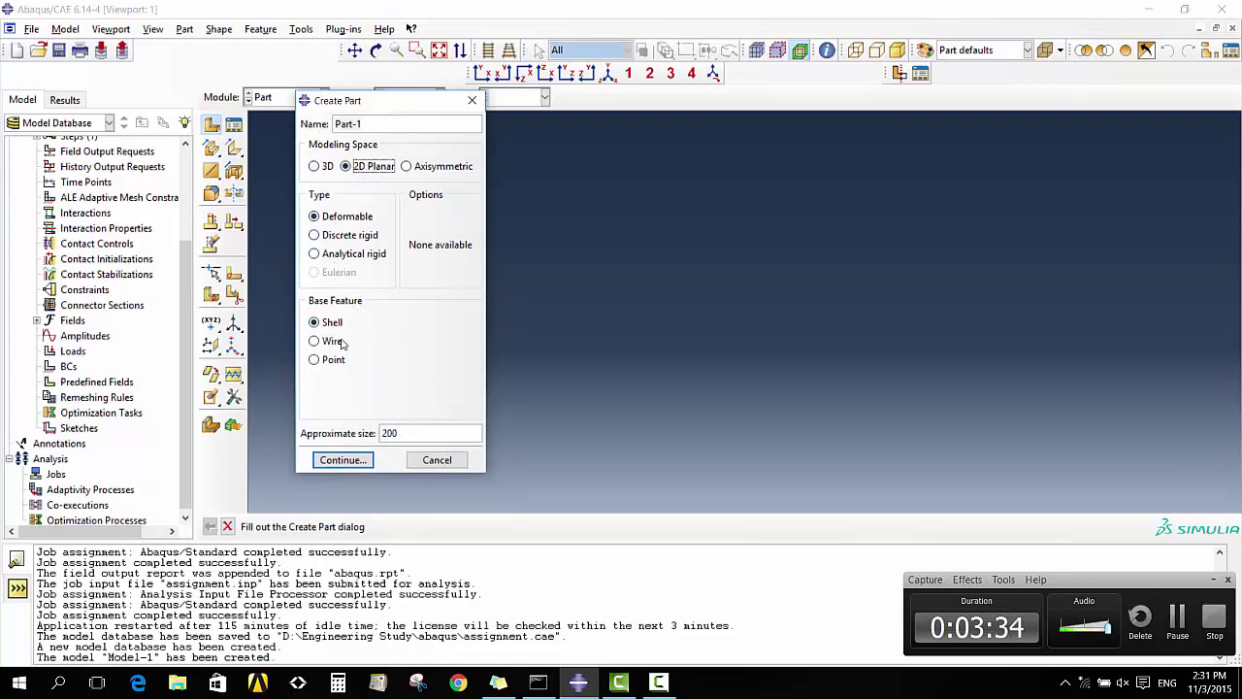
left_click(332, 323)
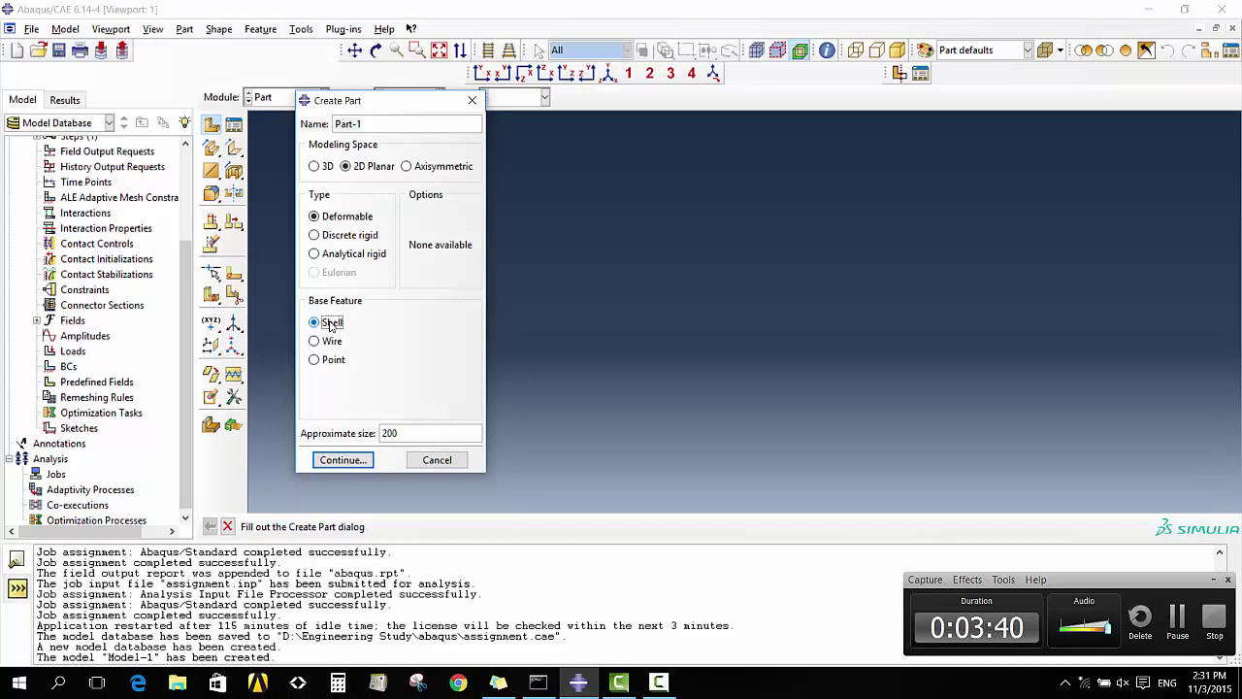
left_click(344, 460)
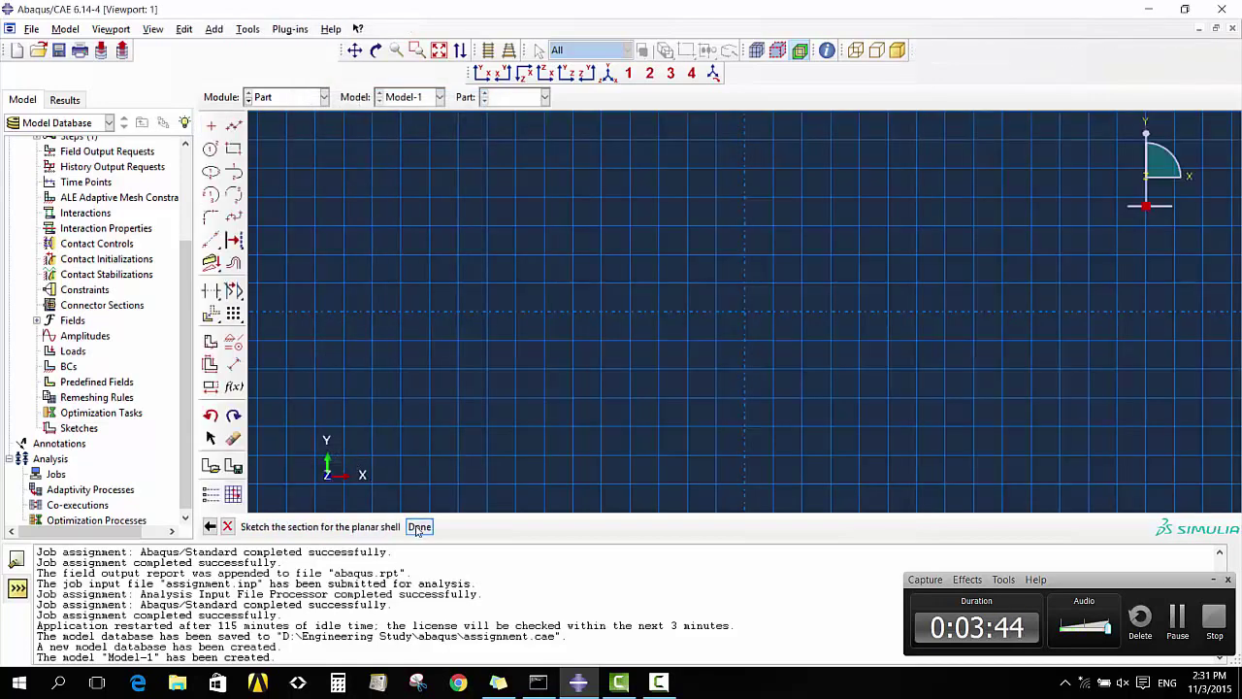
left_click(418, 528)
Draw a rectangle with corners at 0,250 and 100,0
left_click(699, 301)
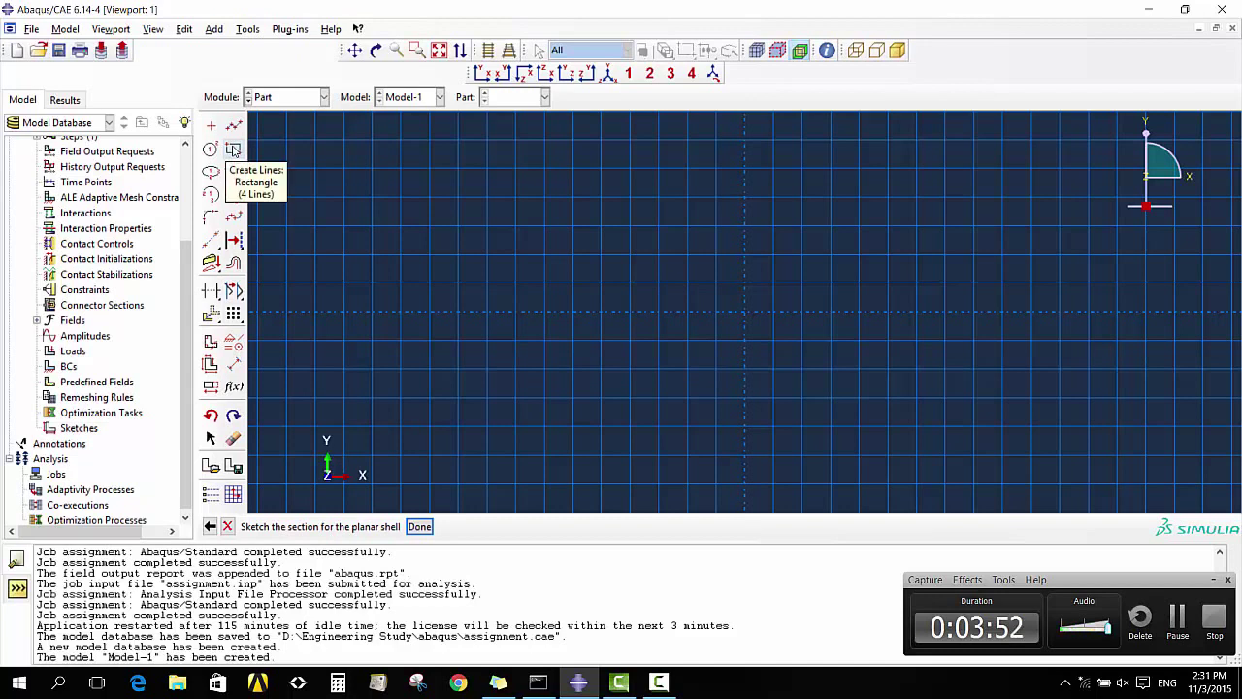
left_click(233, 151)
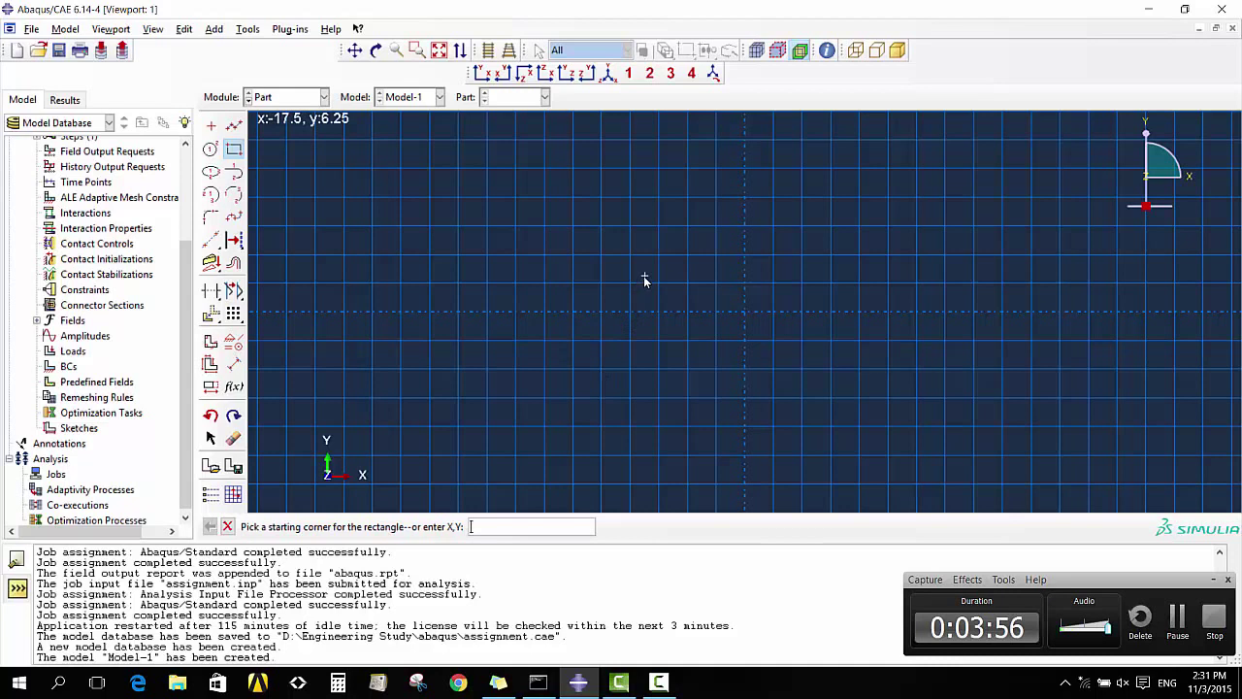
type("0,")
type("250")
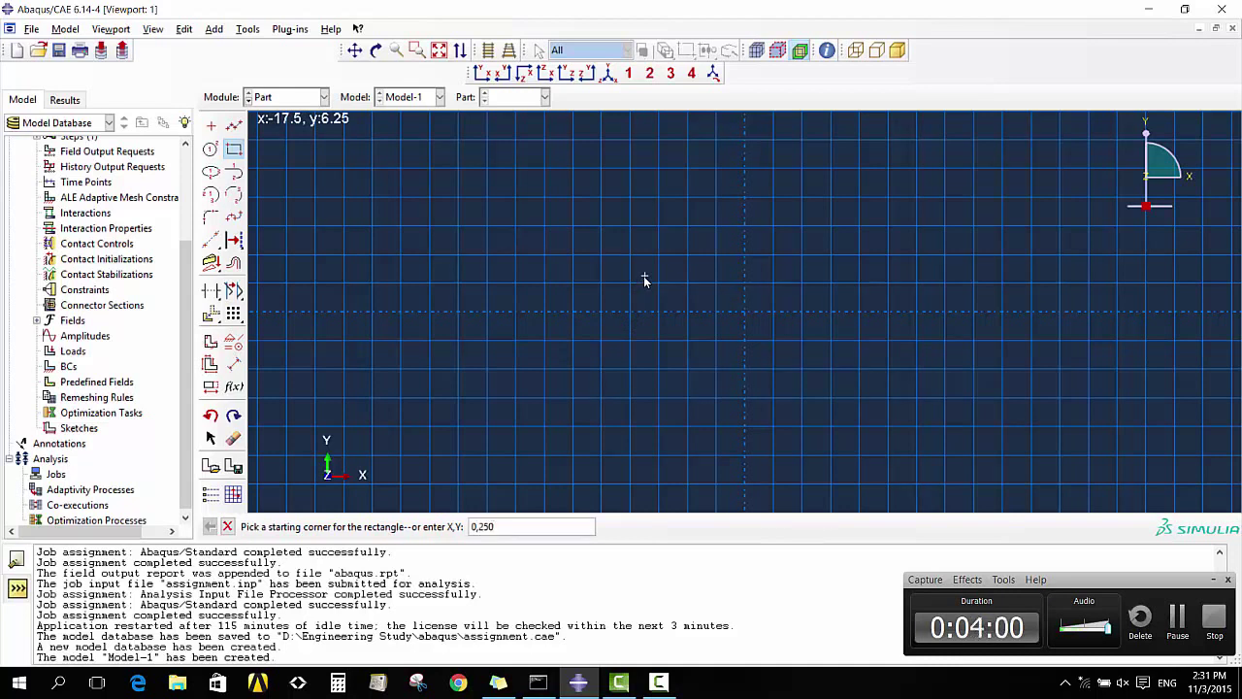
key("Return")
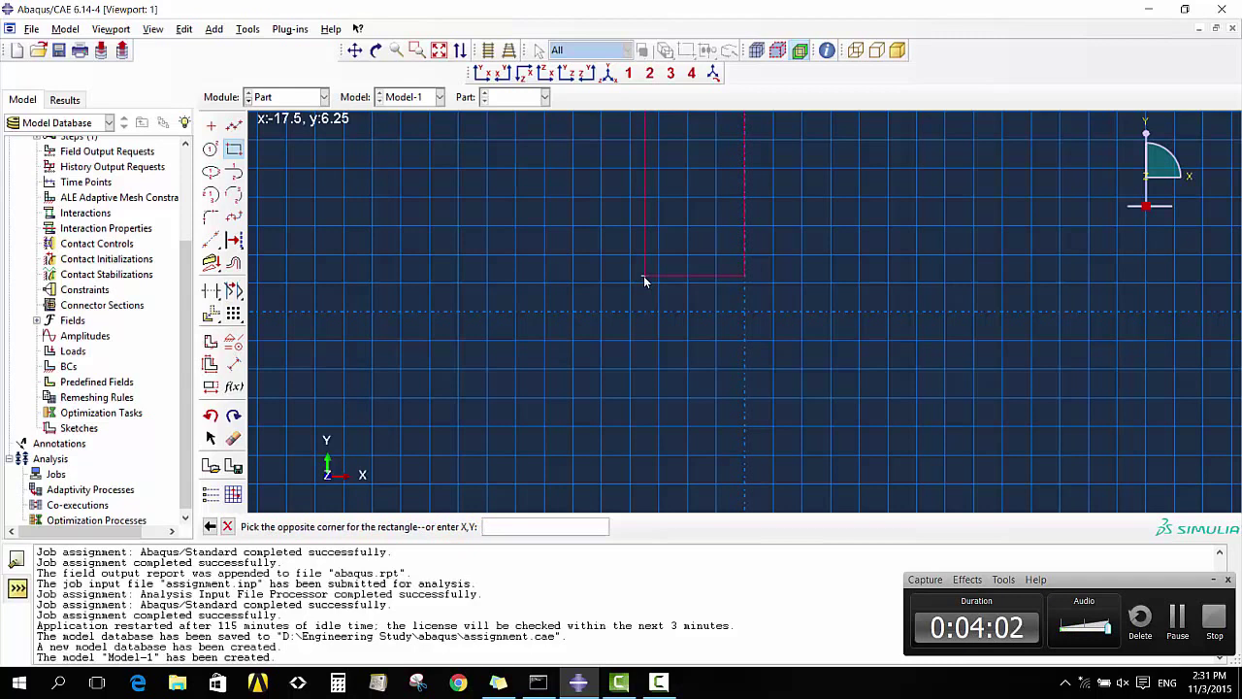
type("100,")
type("0")
key("Return")
Stop the rectangle tool and fit the whole sketch into view
scroll(867, 250, "down", 2)
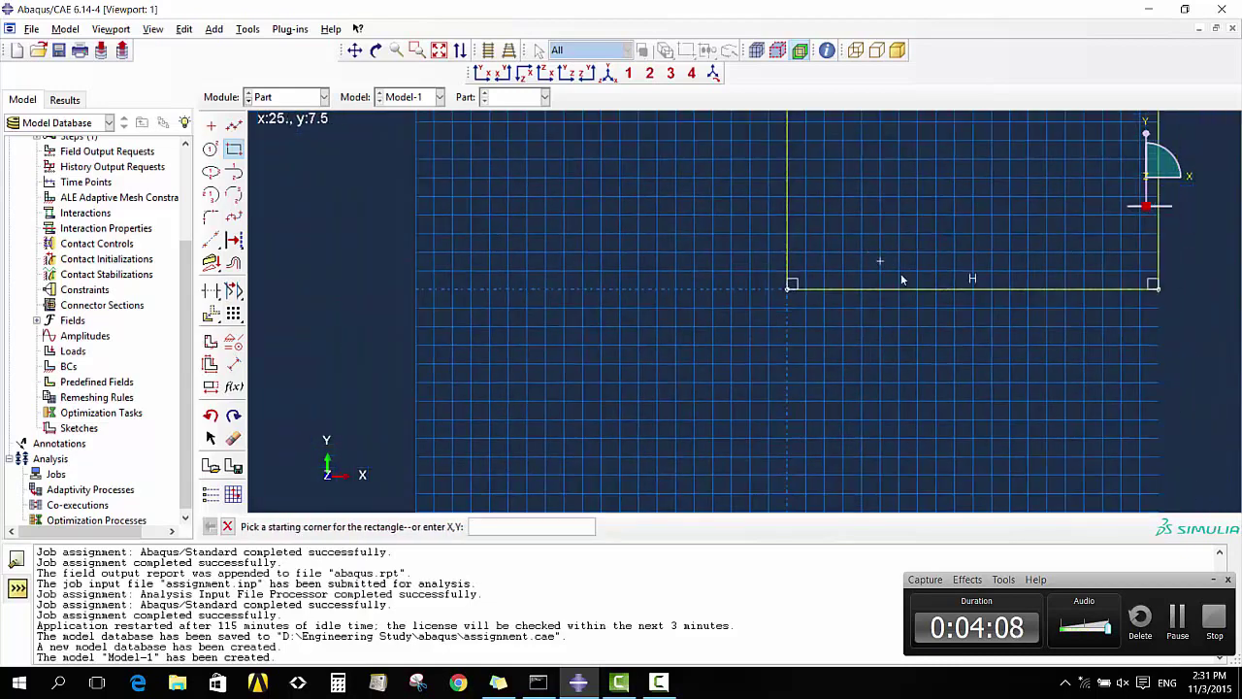
scroll(881, 263, "down", 2)
scroll(956, 258, "down", 2)
scroll(1019, 180, "down", 1)
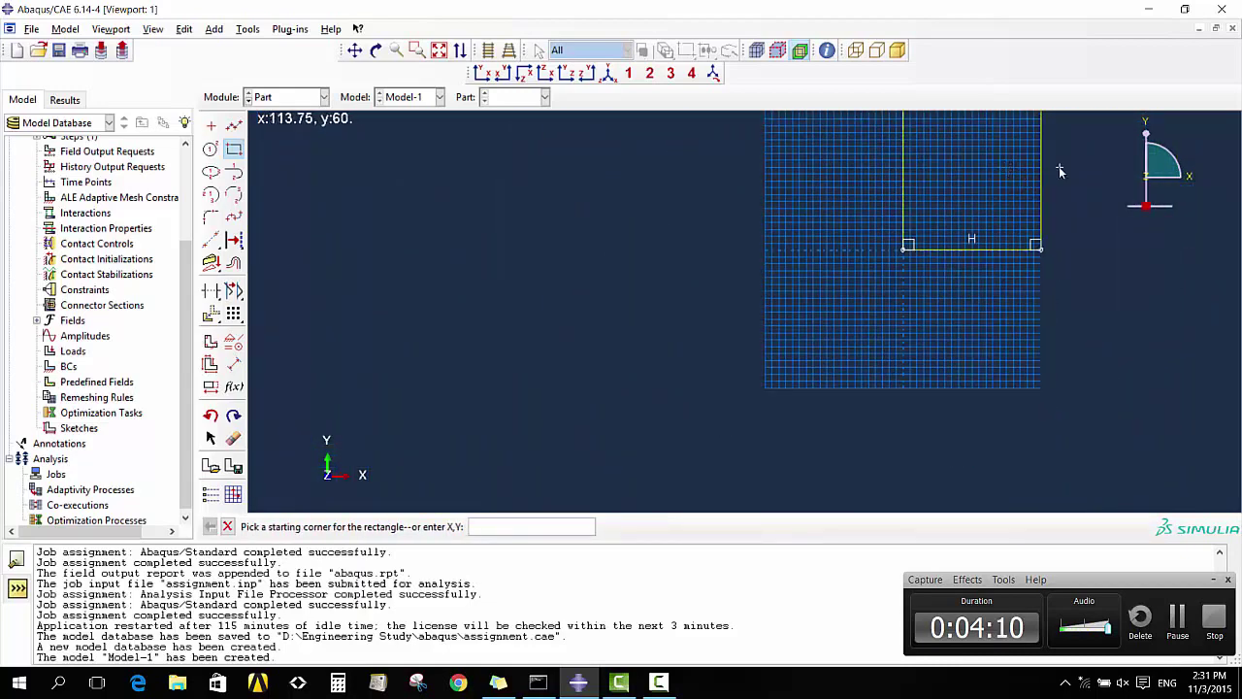
scroll(1014, 175, "down", 2)
scroll(1076, 180, "down", 2)
scroll(1085, 173, "up", 3)
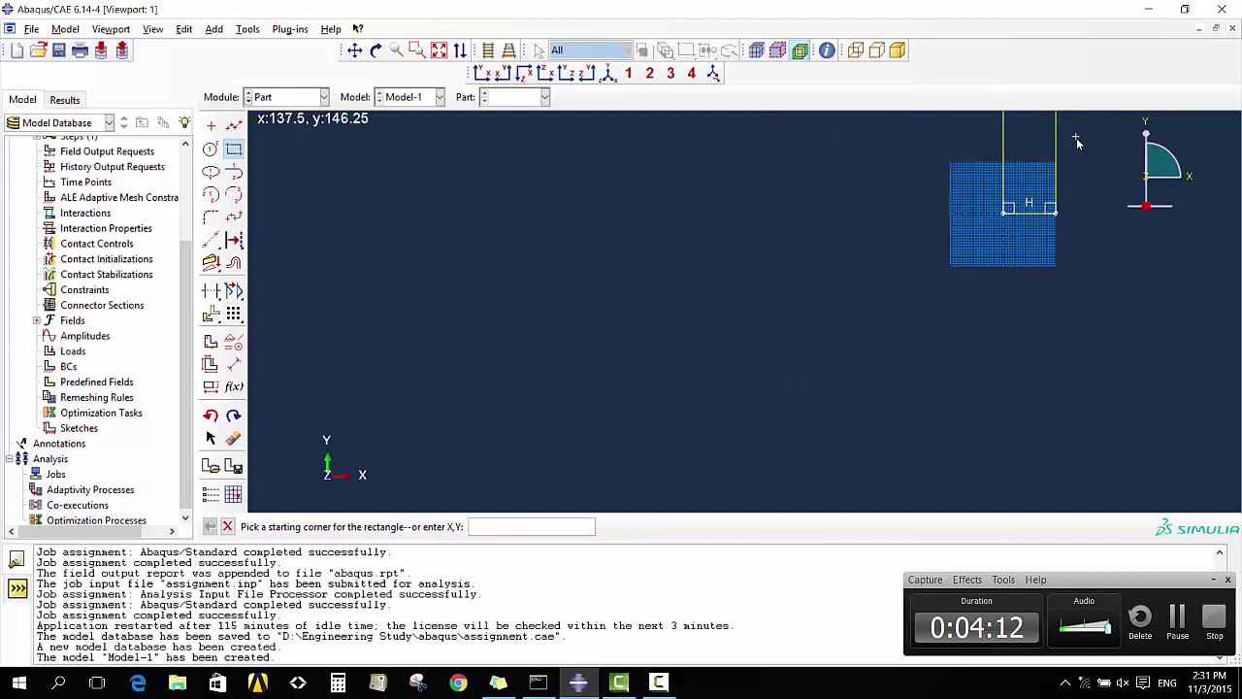
scroll(1085, 176, "down", 3)
key("Escape")
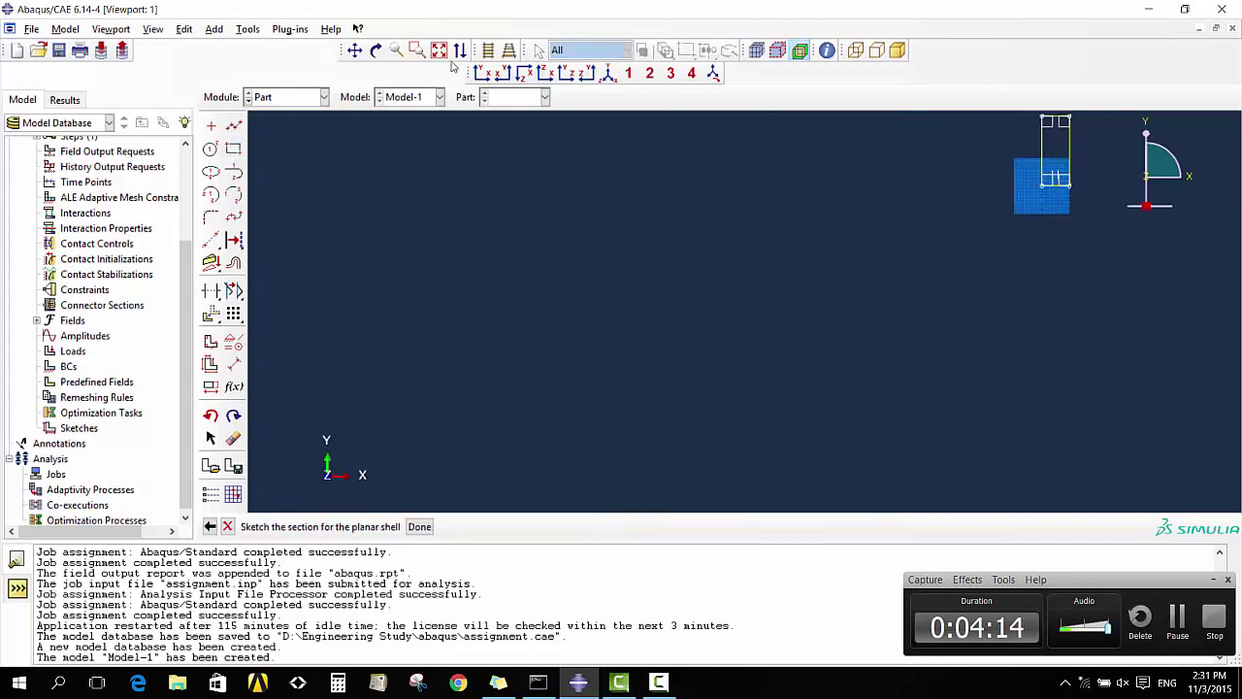
left_click(447, 58)
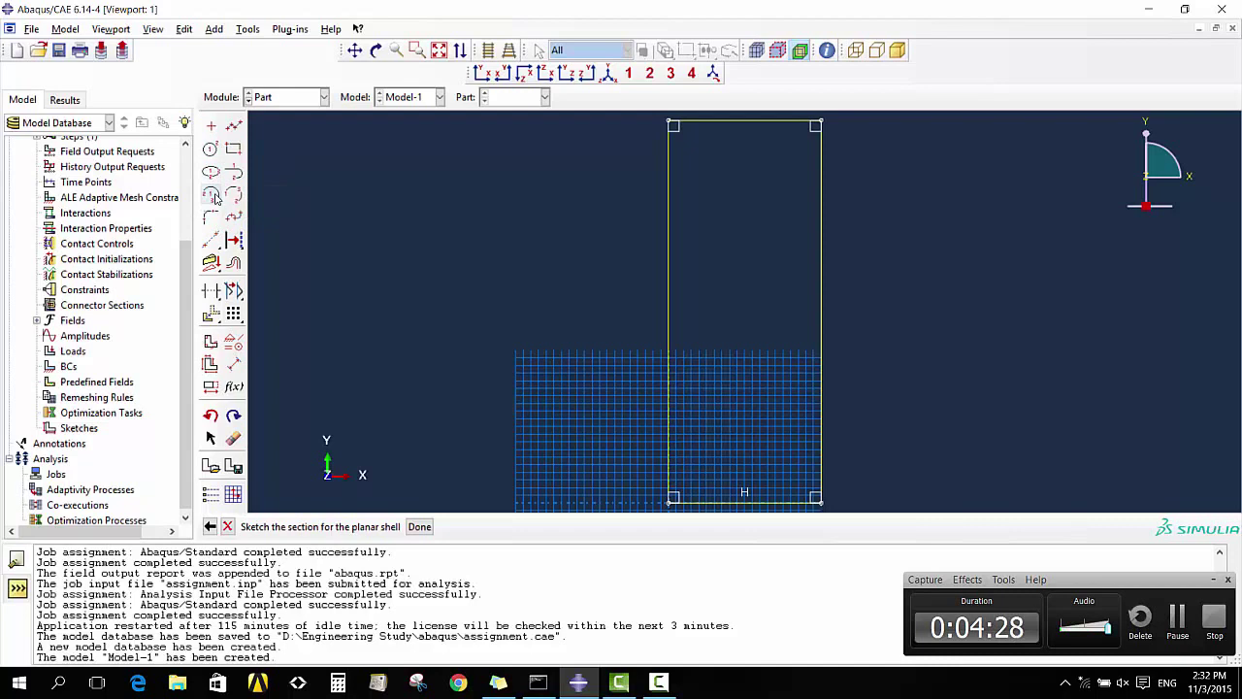
Draw an arc centred on the origin corner starting at 0,1, completing the circle
left_click(210, 194)
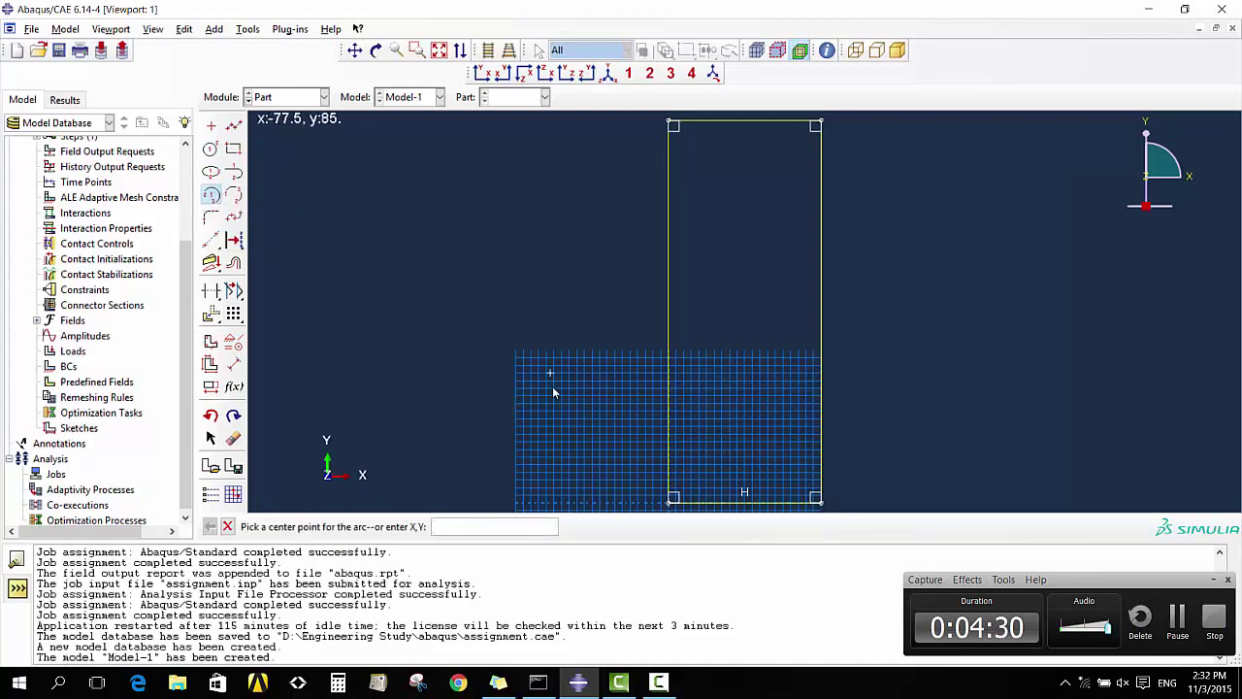
left_click(671, 501)
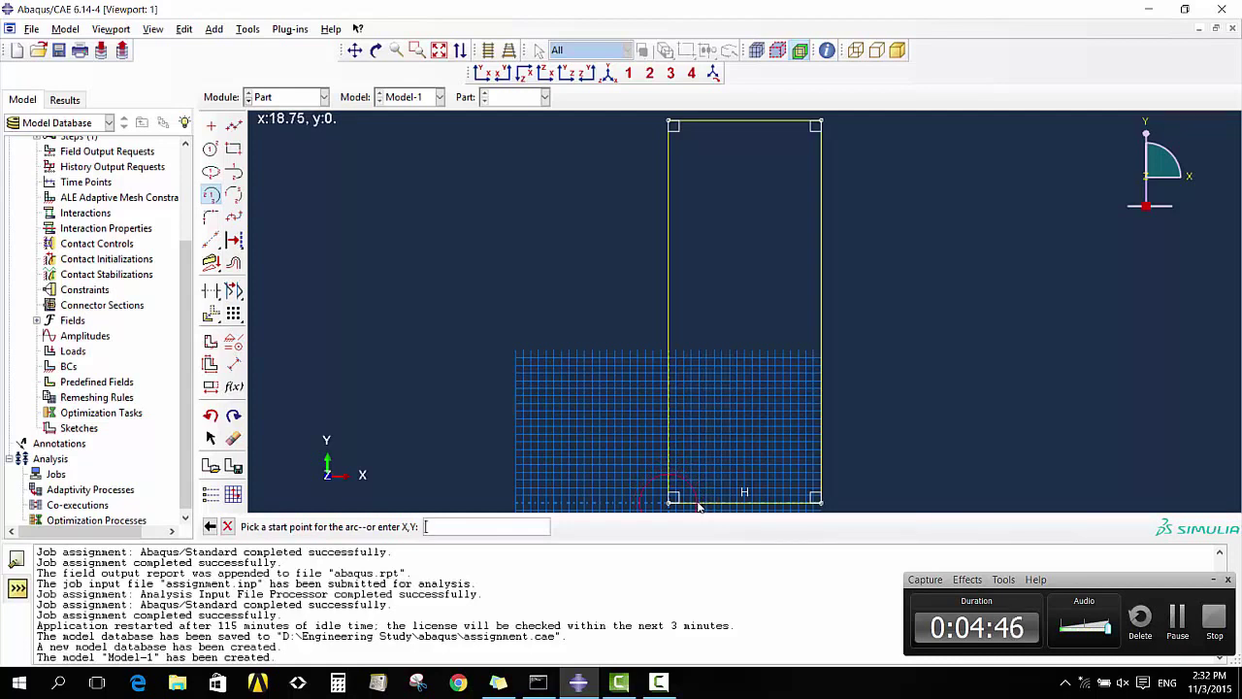
type("0")
type(",")
type("1")
key("Return")
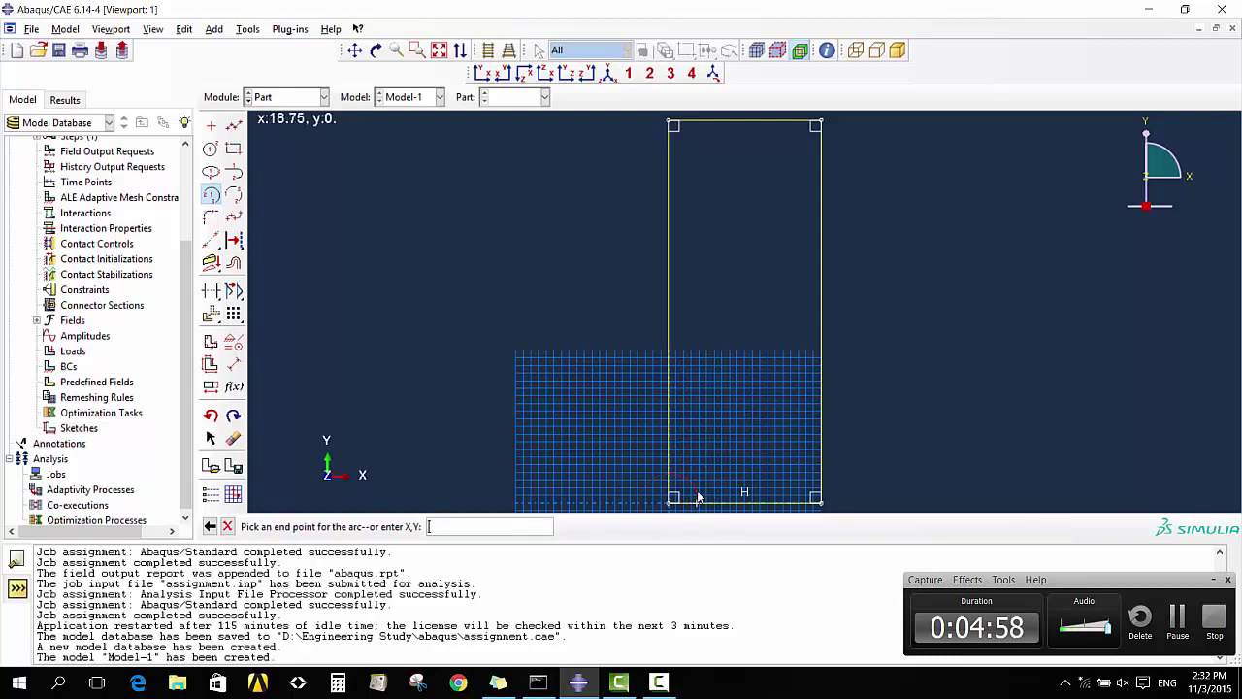
scroll(691, 500, "up", 1)
scroll(697, 498, "up", 1)
scroll(704, 496, "up", 1)
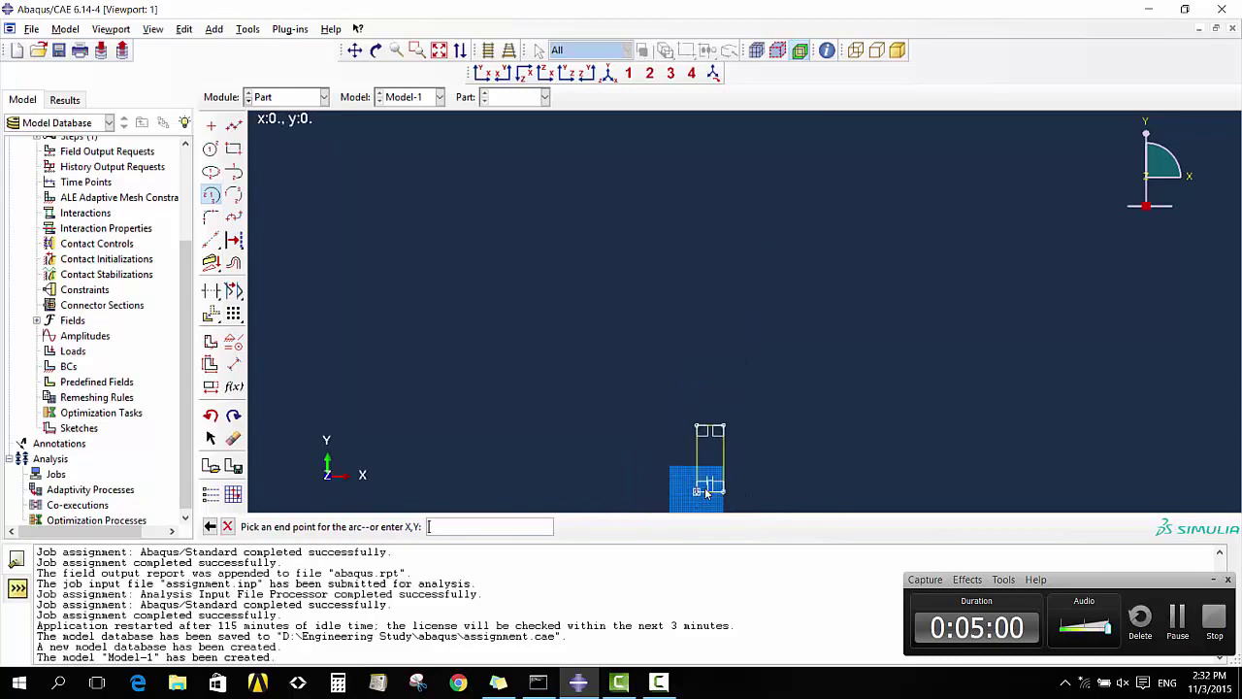
scroll(707, 497, "down", 1)
scroll(702, 497, "down", 1)
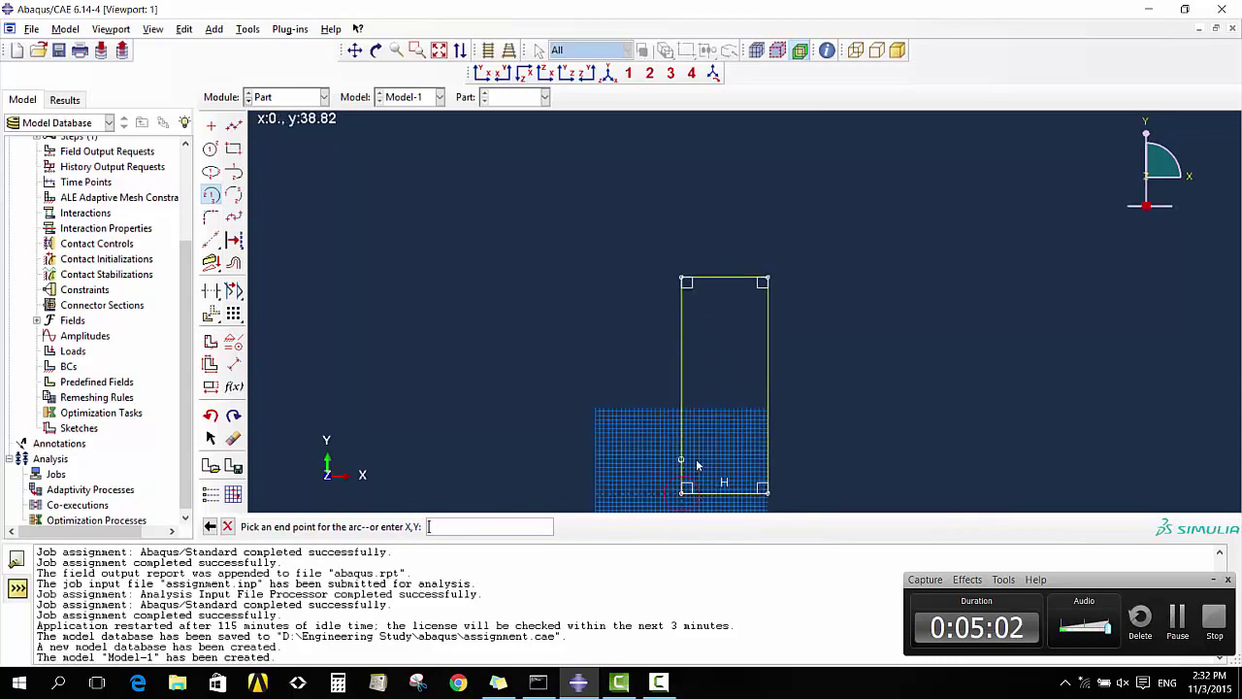
middle_click(685, 490)
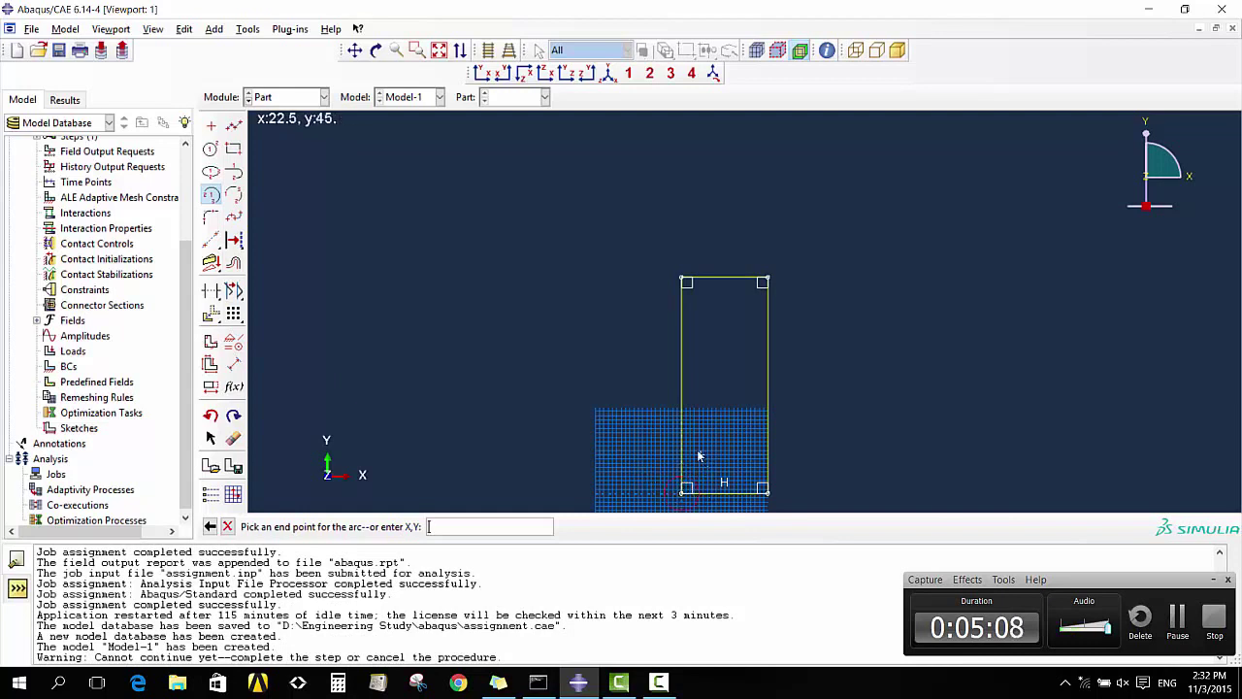
left_click(683, 475)
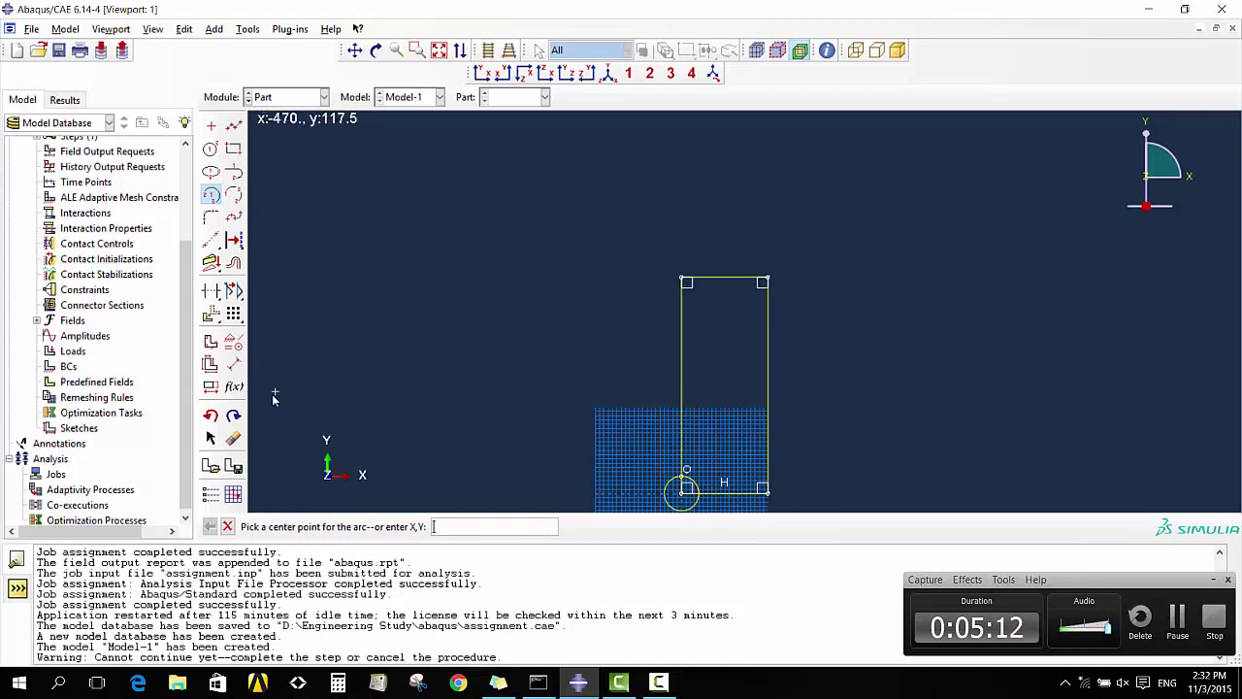
left_click(438, 50)
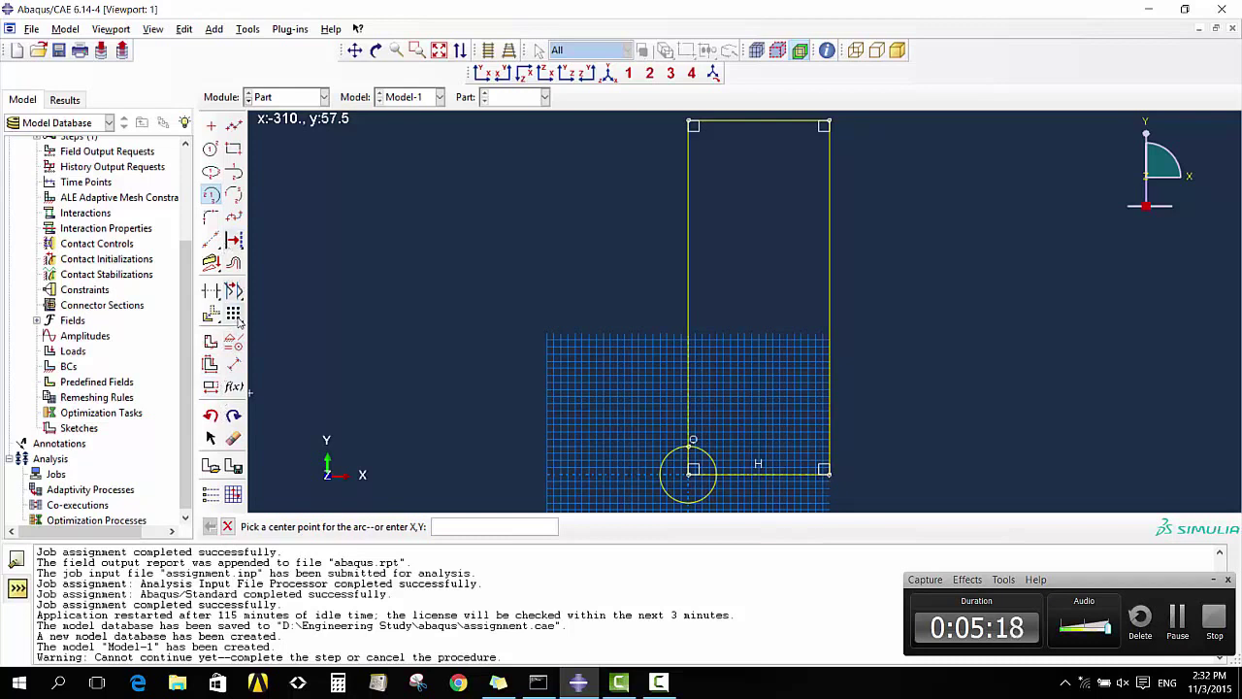
Auto-trim the outer circle and the corner's vertical and bottom edge pieces
left_click(209, 290)
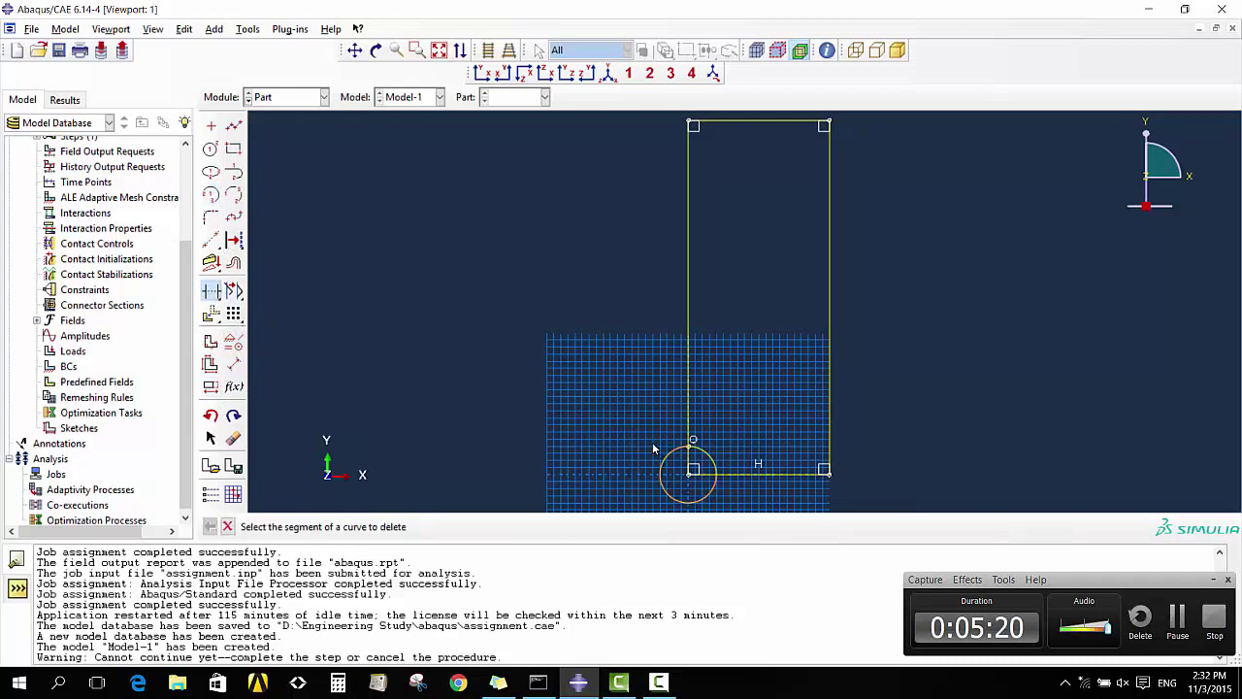
left_click(667, 453)
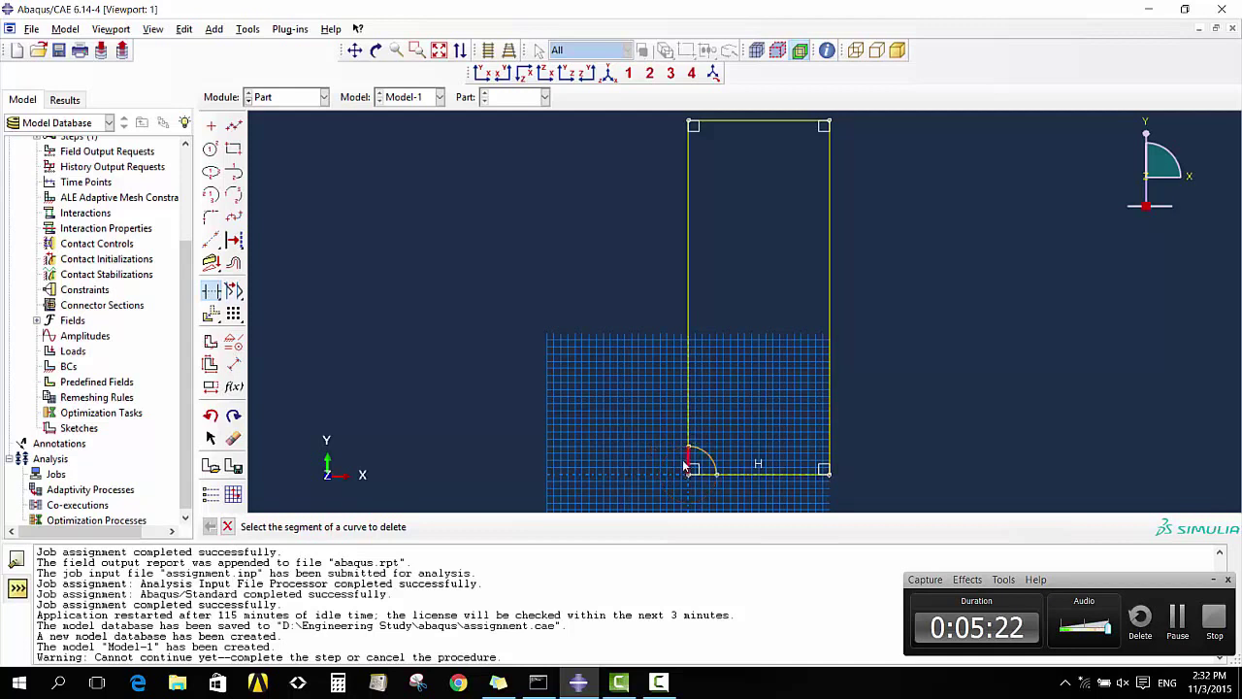
left_click(688, 460)
left_click(702, 474)
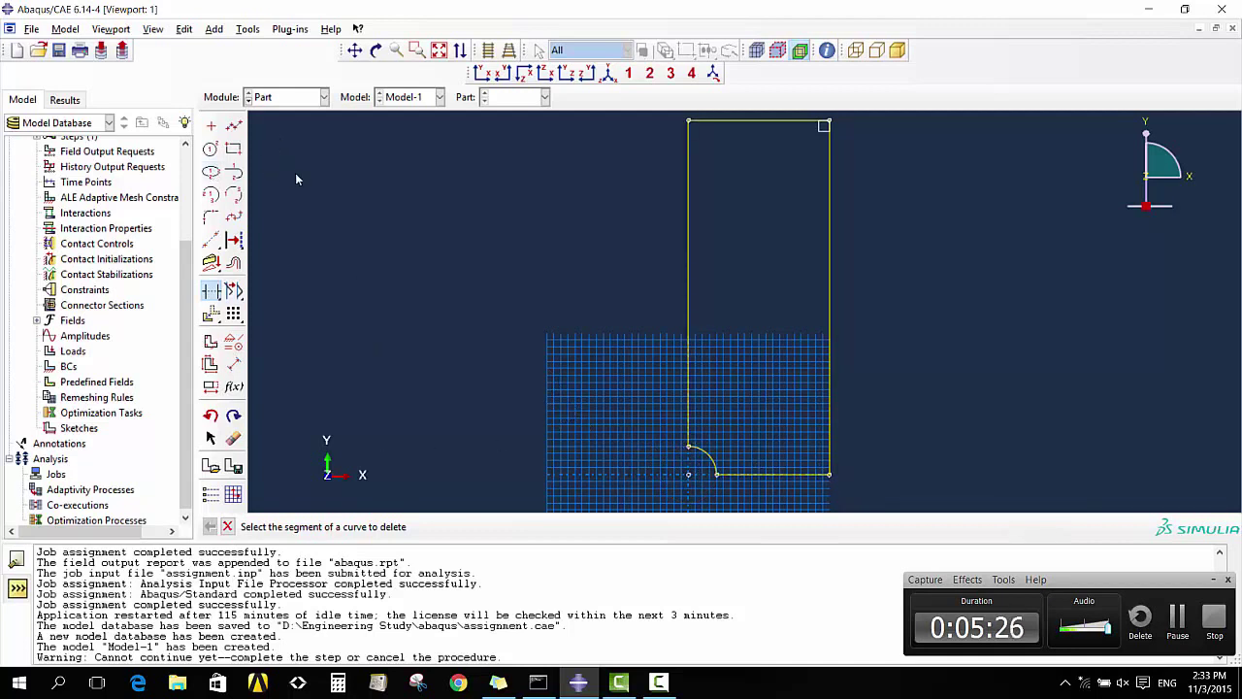
In the Property module, create a new material with a mass density starting 7.8e
left_click(320, 97)
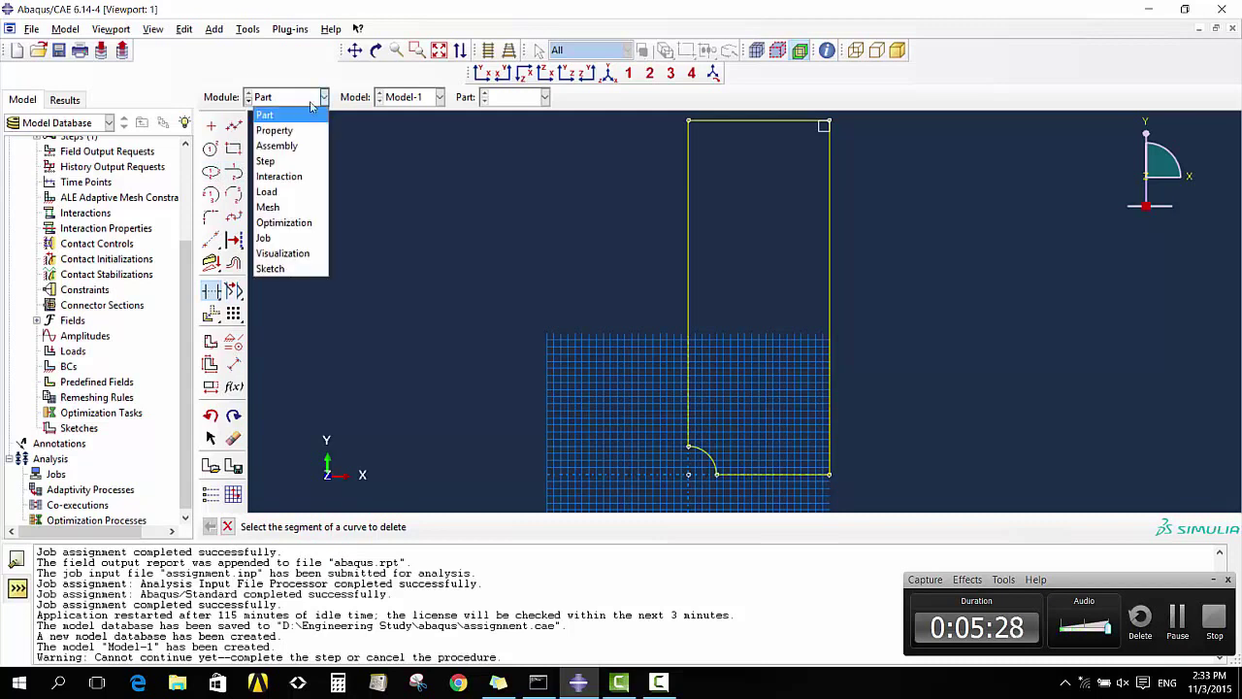
left_click(286, 130)
left_click(561, 373)
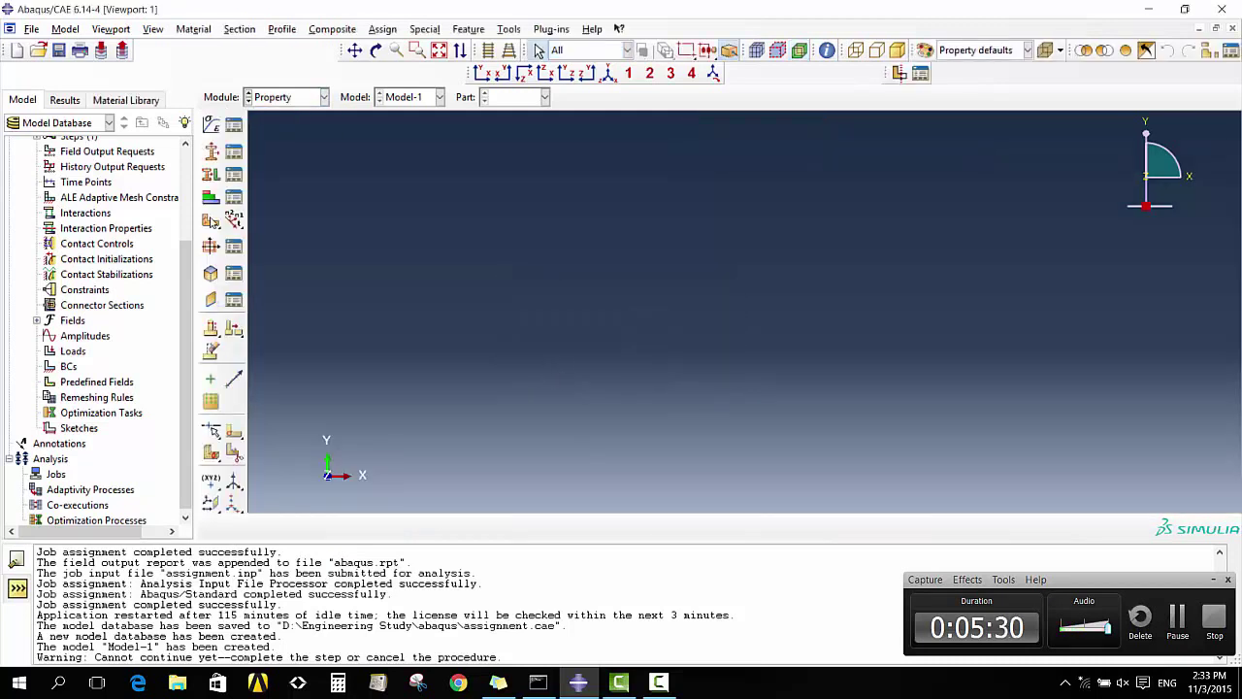
left_click(234, 125)
left_click(241, 130)
left_click(214, 125)
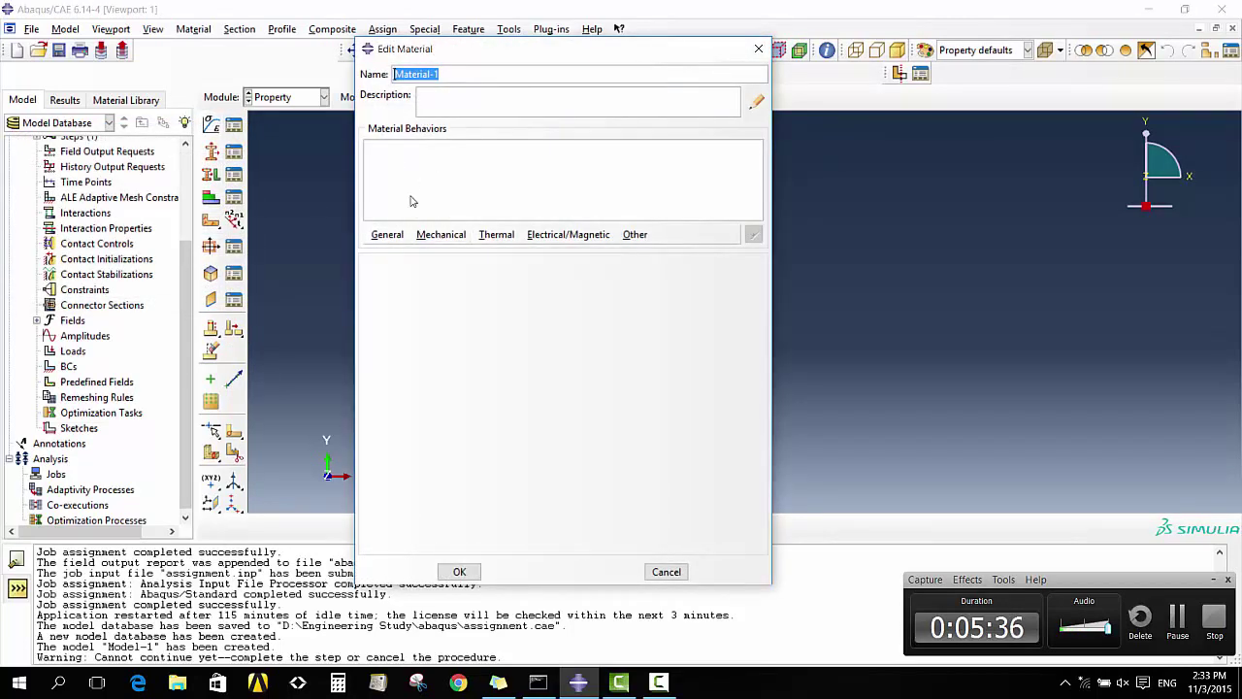
left_click(387, 233)
left_click(390, 250)
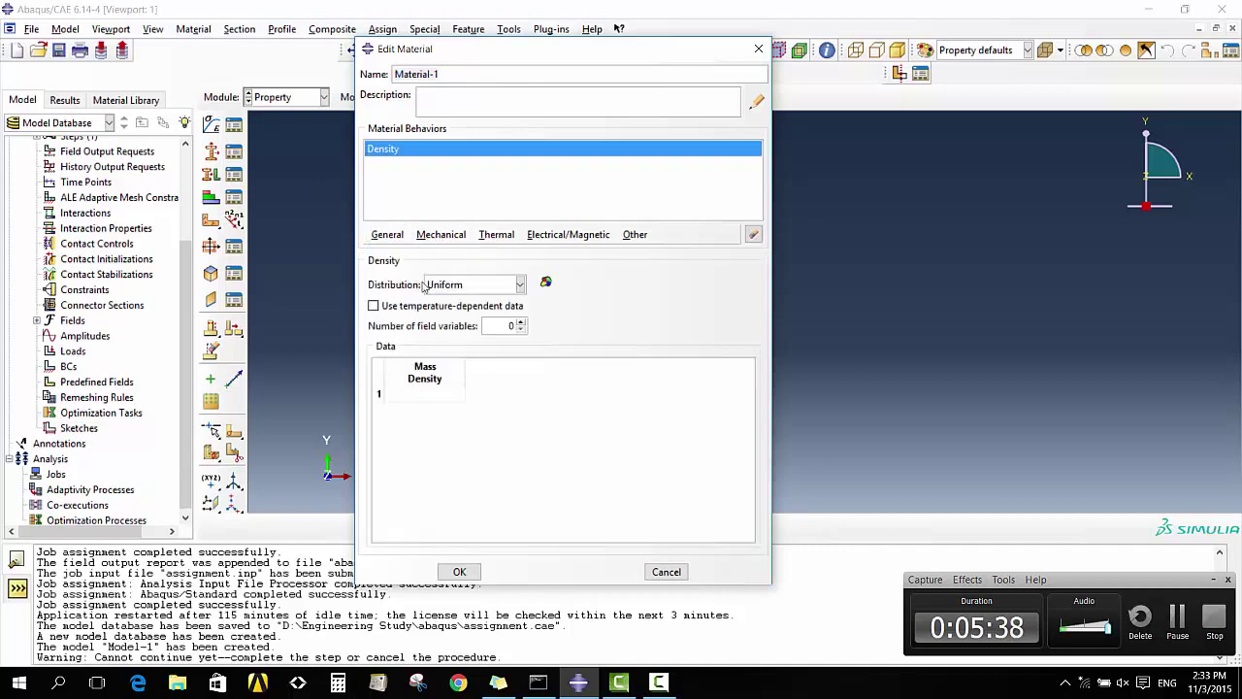
left_click(427, 393)
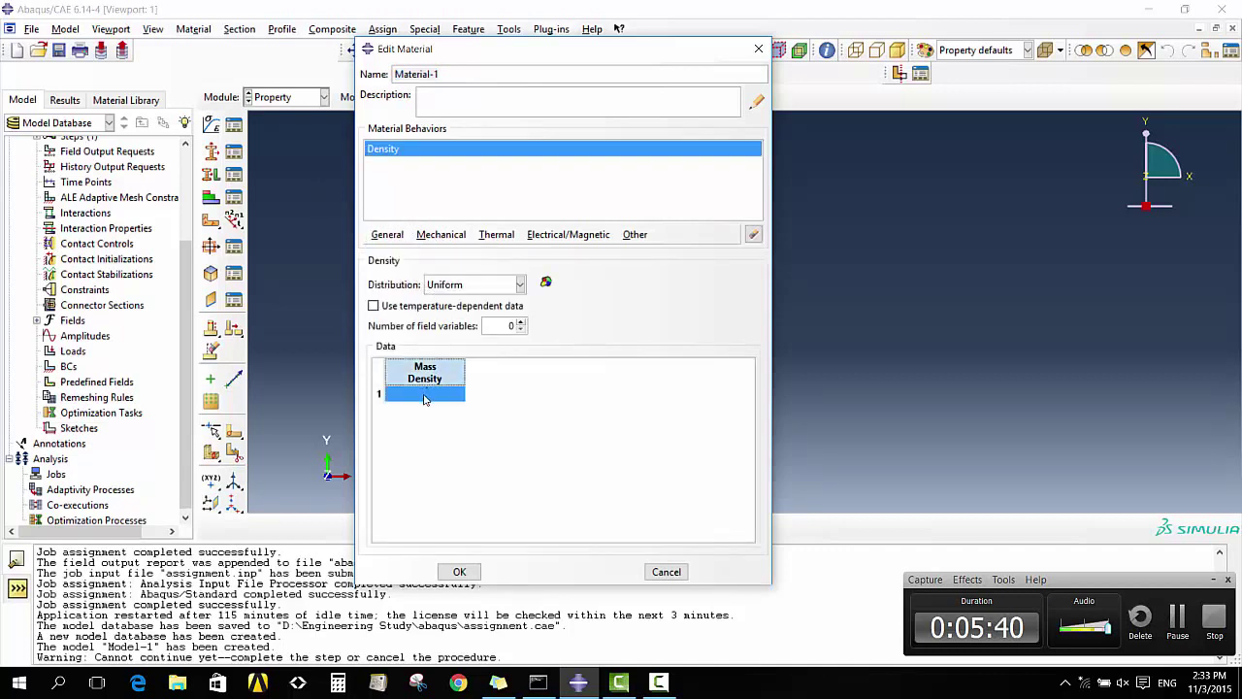
left_click(432, 392)
type("7.8")
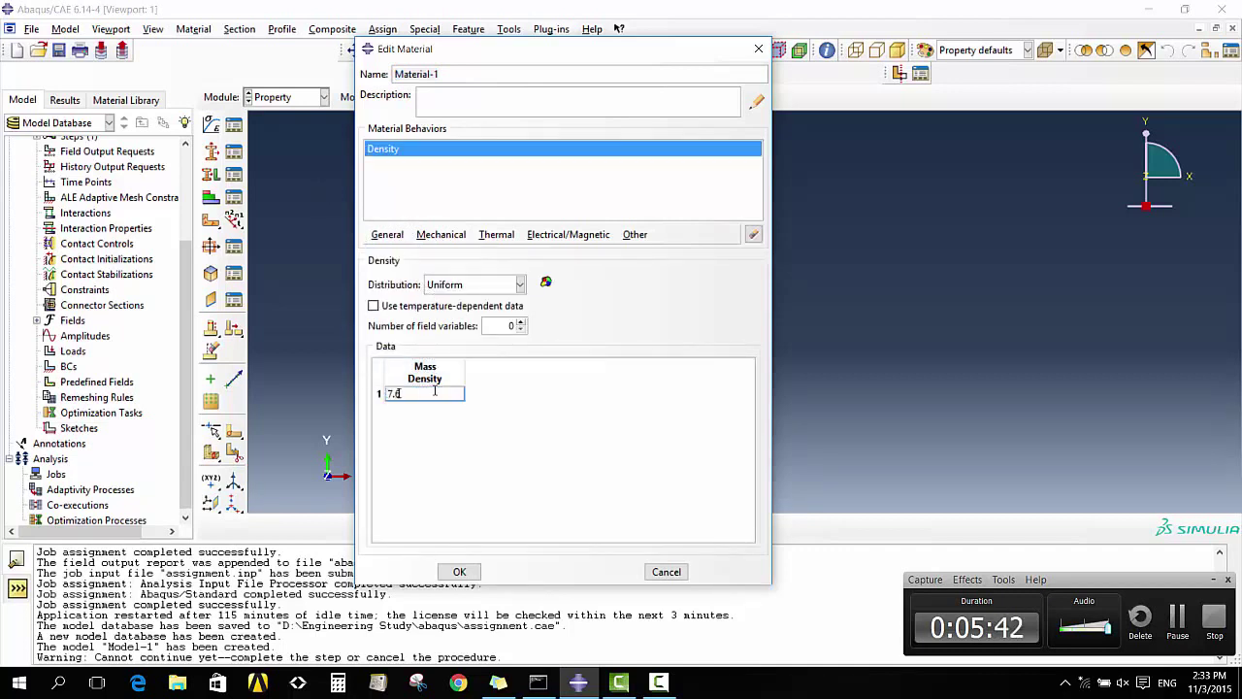
type("e-6")
key("Return")
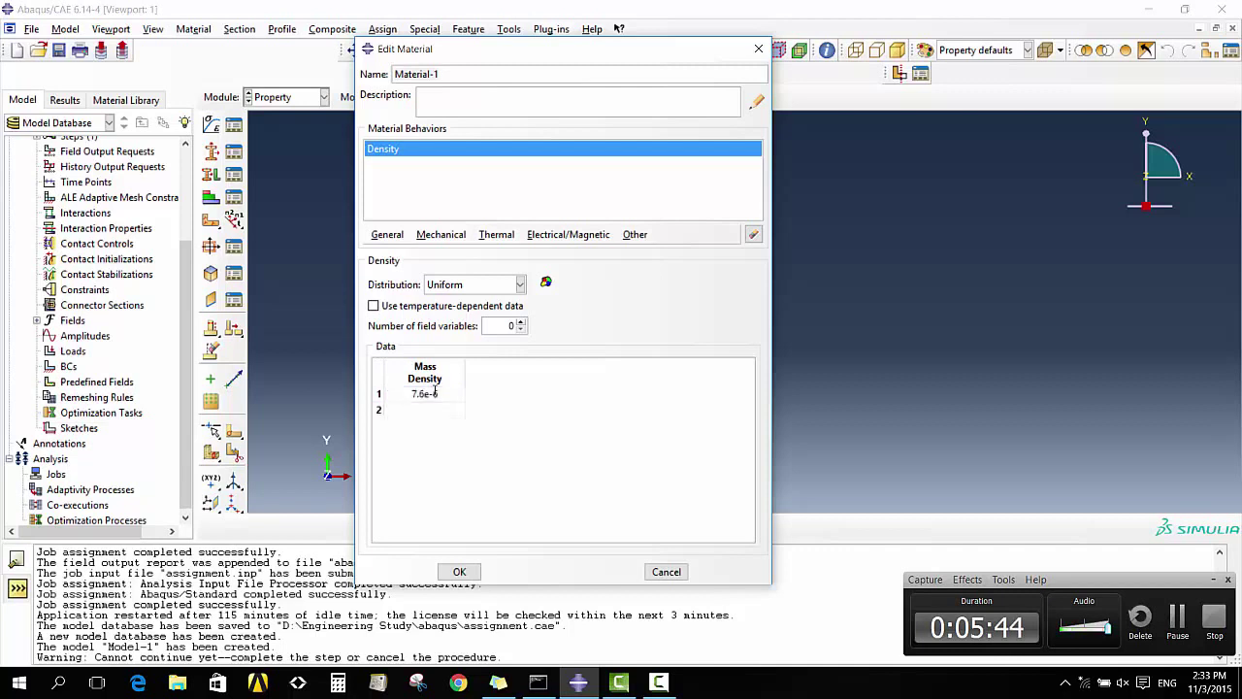
Add isotropic elastic behaviour with Young's modulus 210000 and a Poisson's ratio
left_click(440, 235)
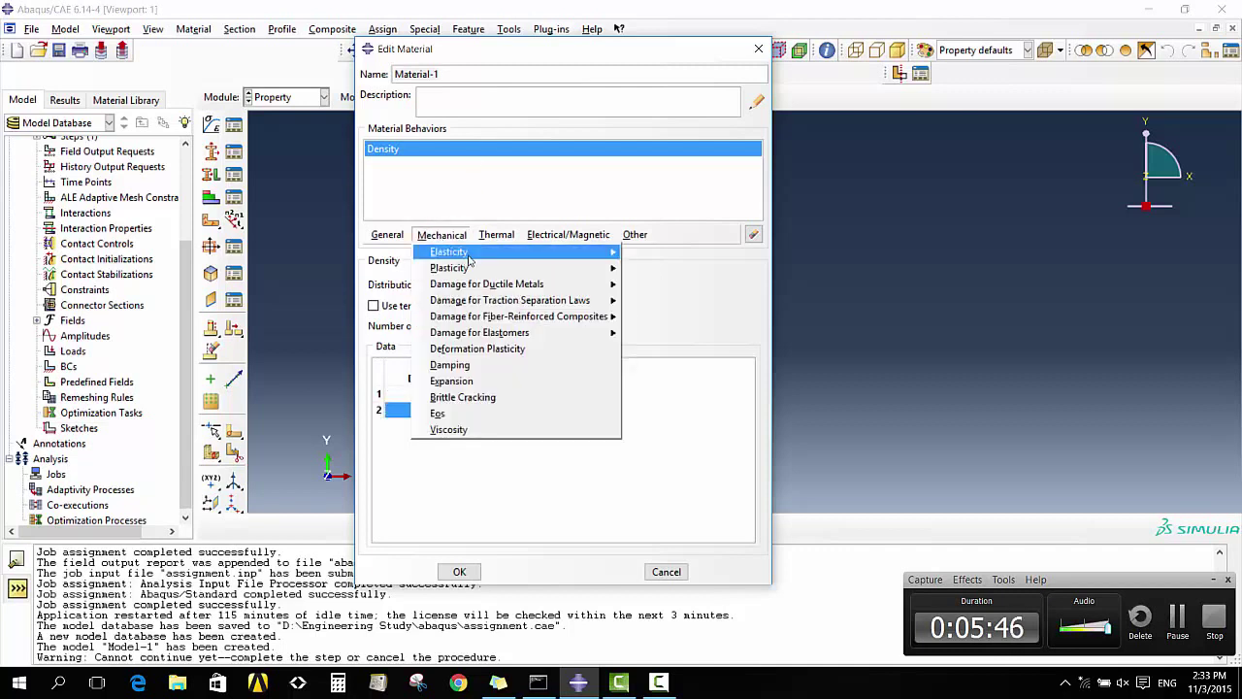
left_click(439, 235)
left_click(439, 235)
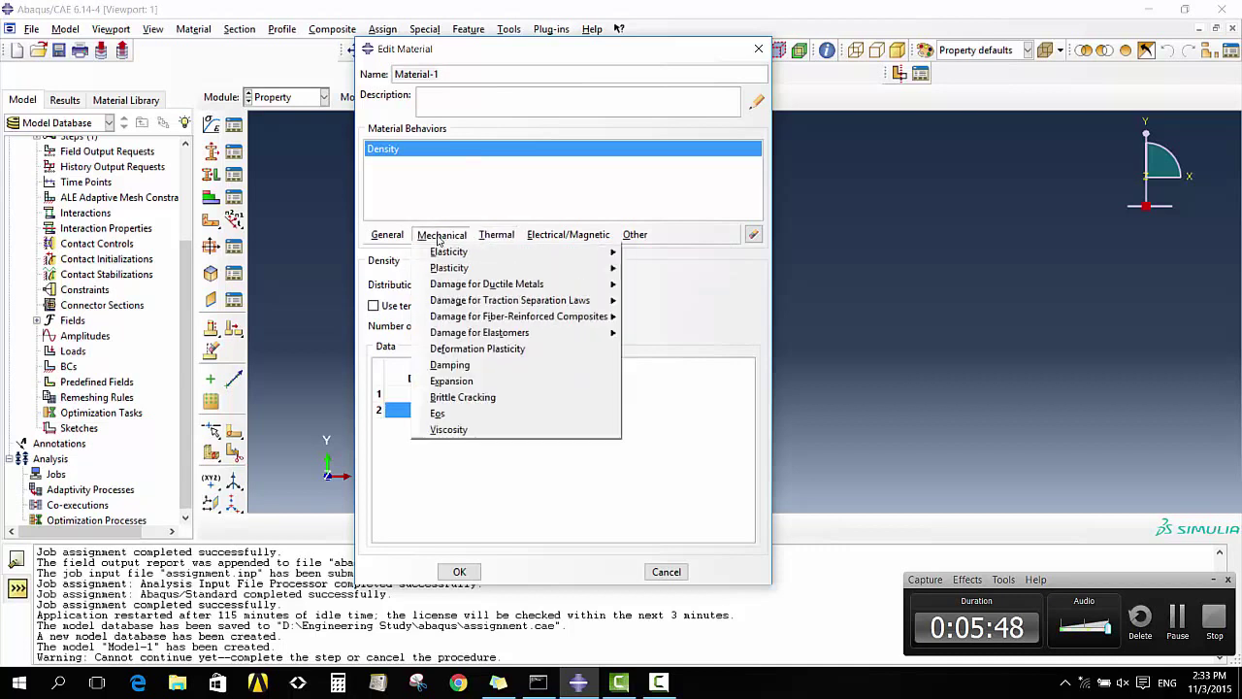
left_click(650, 252)
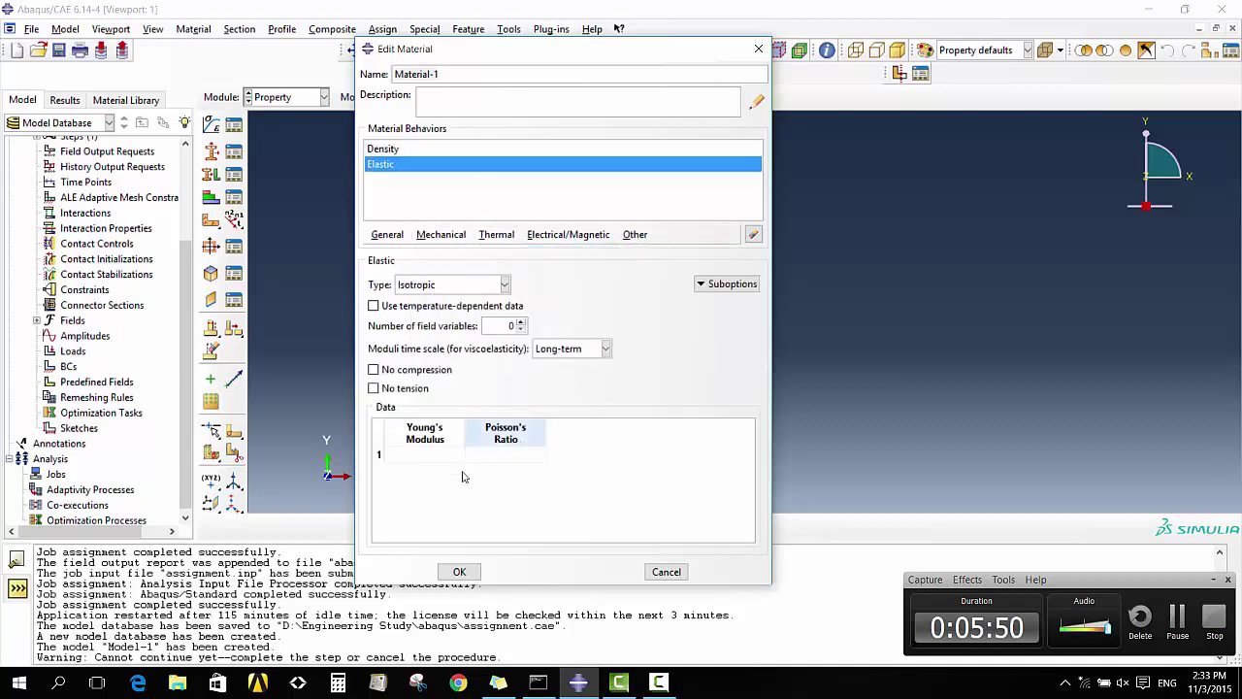
left_click(424, 453)
type("21")
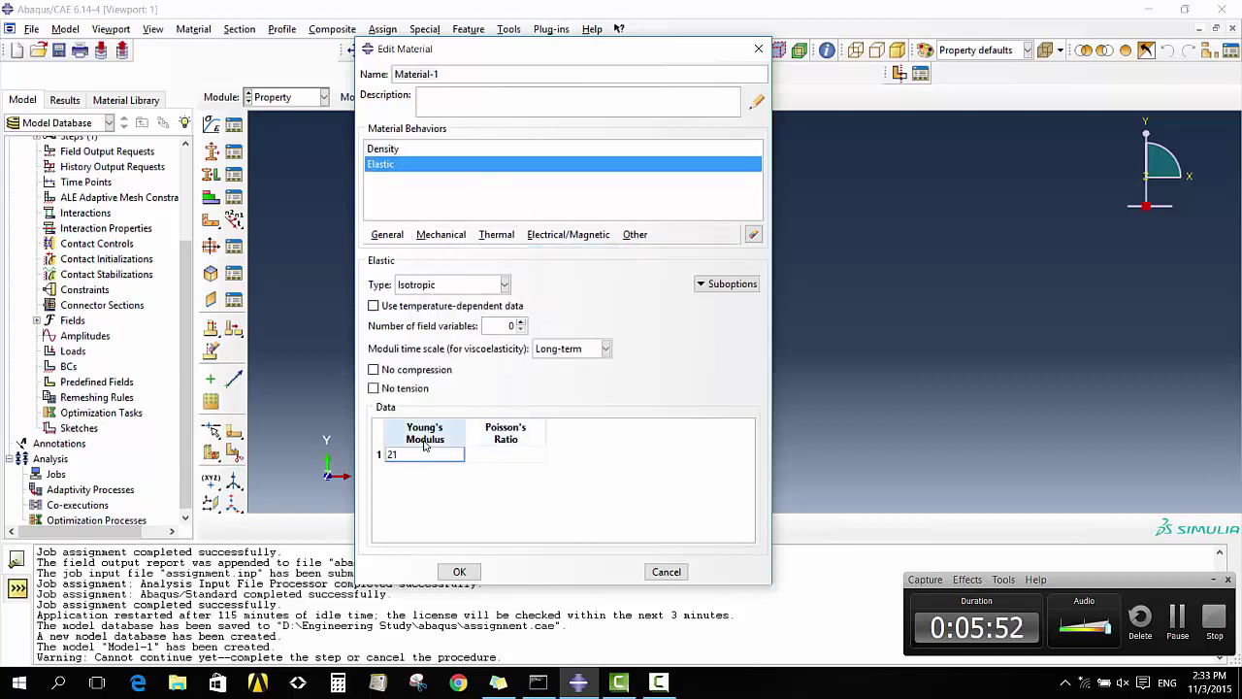
type("0000")
left_click(499, 453)
type("0.3")
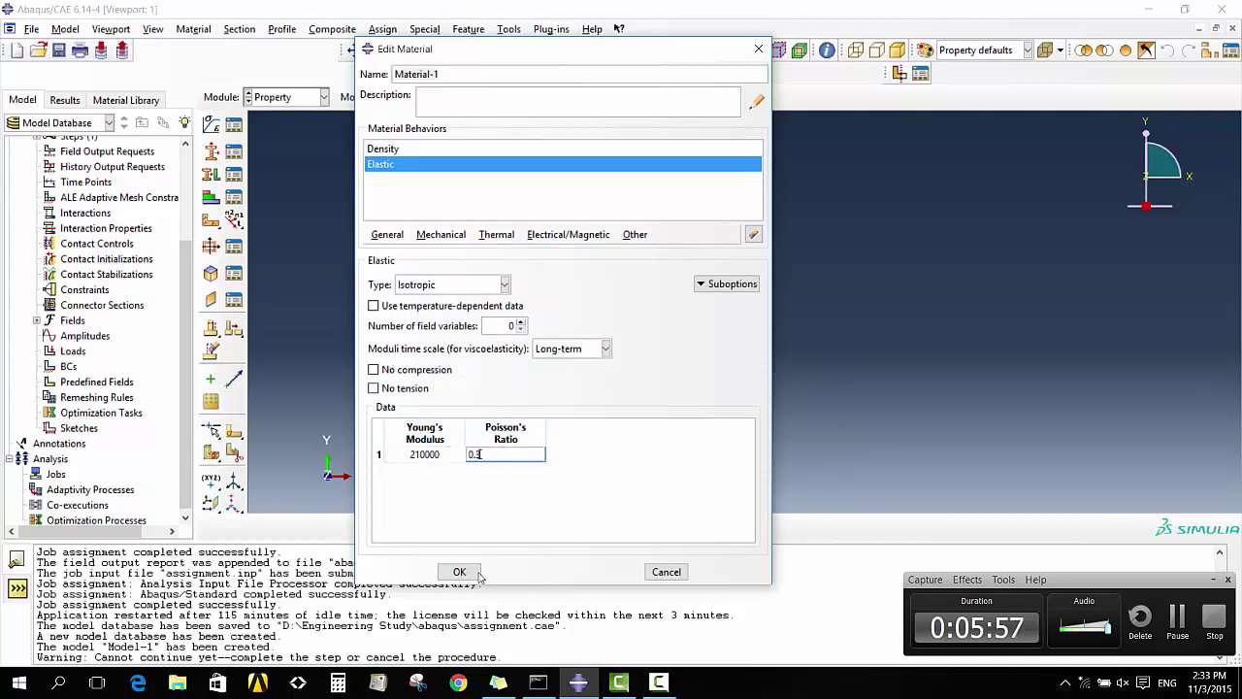
left_click(459, 572)
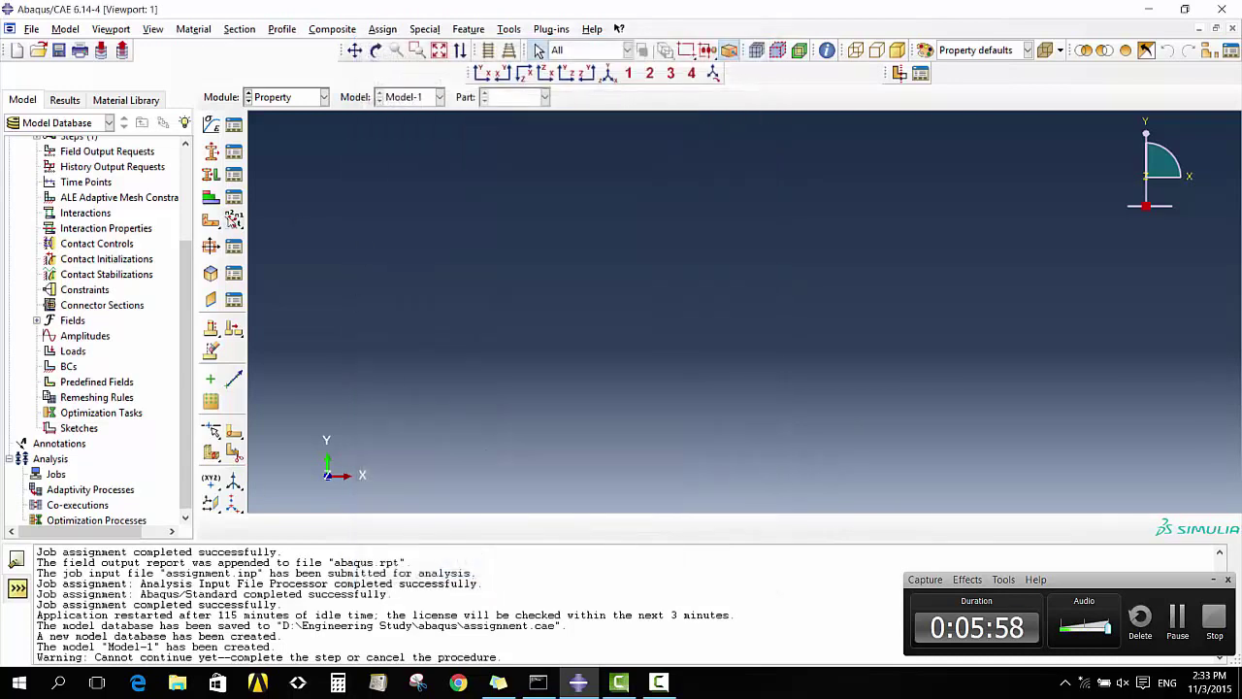
Return to the Part module
scroll(121, 206, "up", 2)
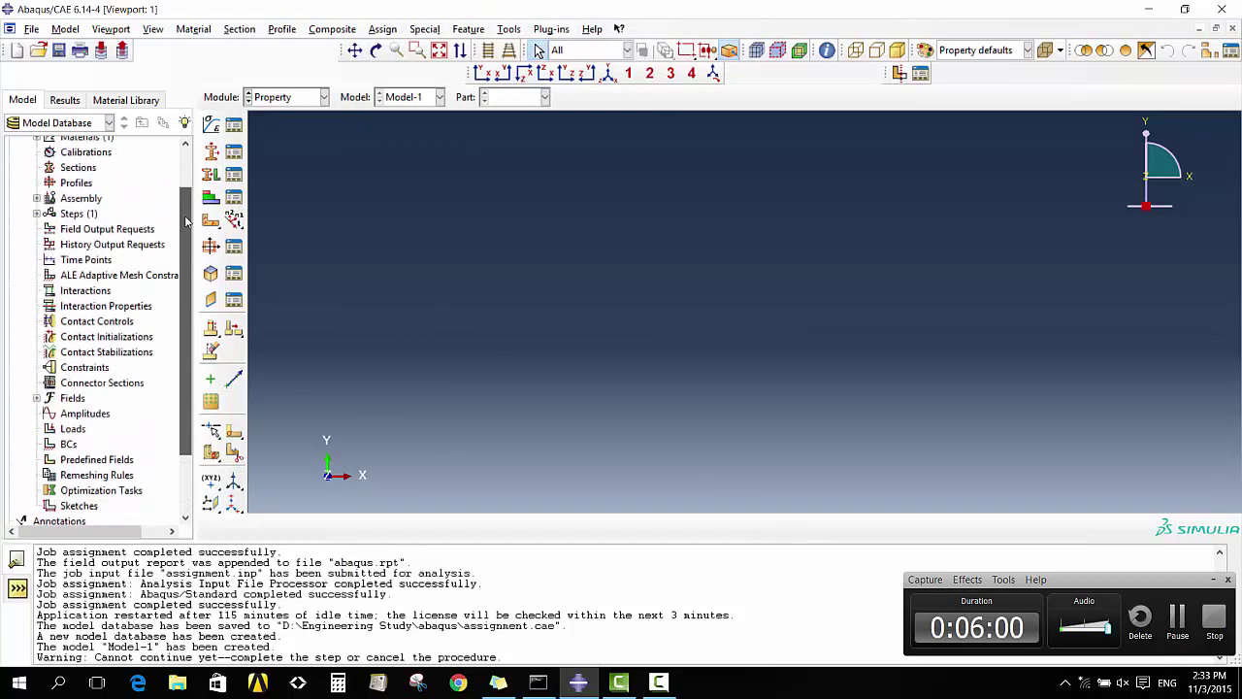
scroll(121, 207, "up", 1)
double_click(71, 176)
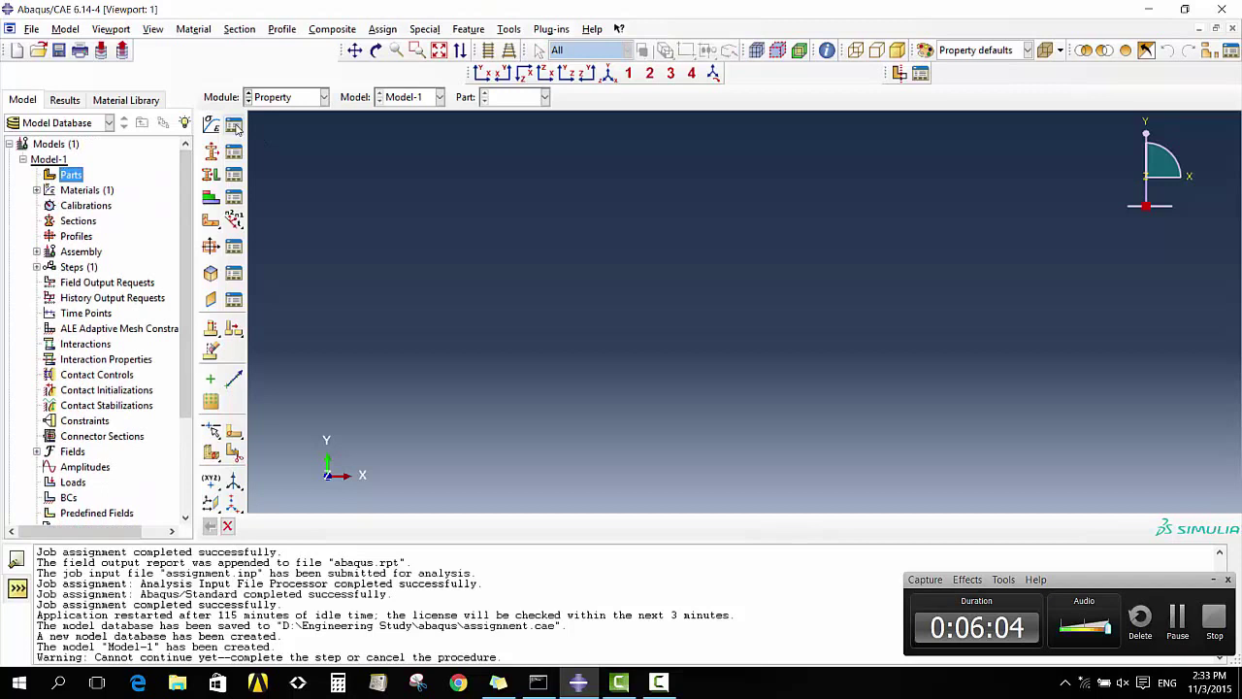
left_click(323, 97)
left_click(315, 115)
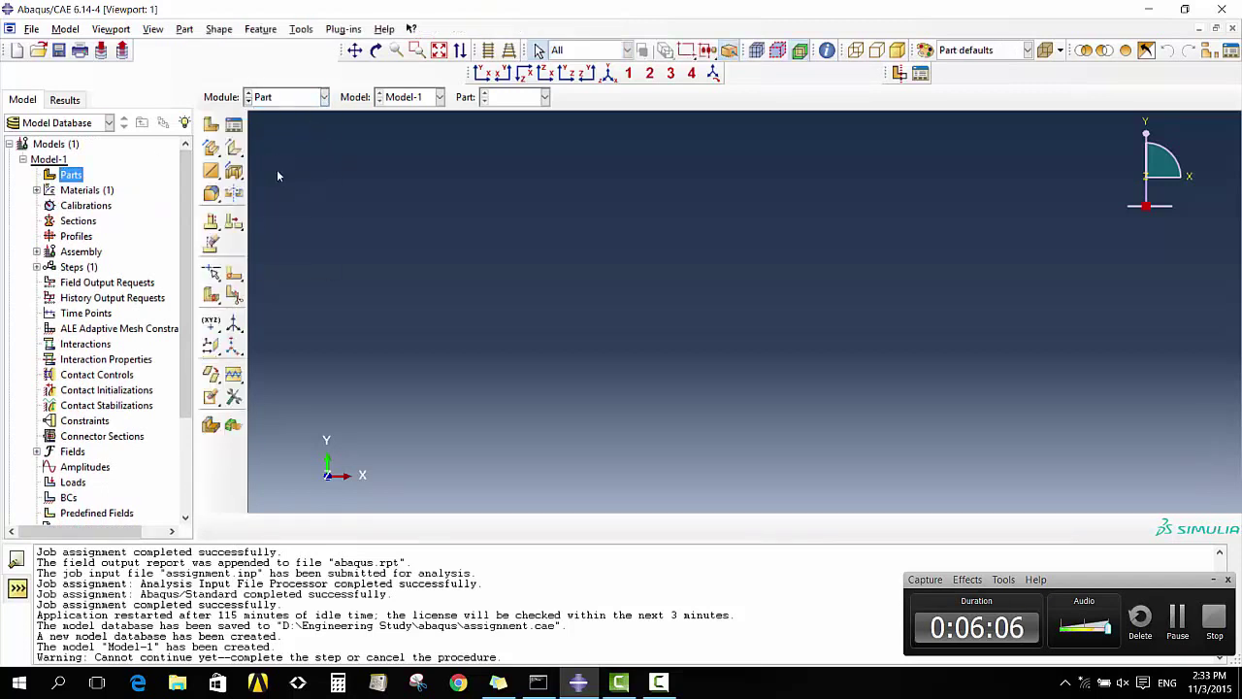
Start a new 2D planar shell part and draw a rectangle cornered at the origin
left_click(211, 124)
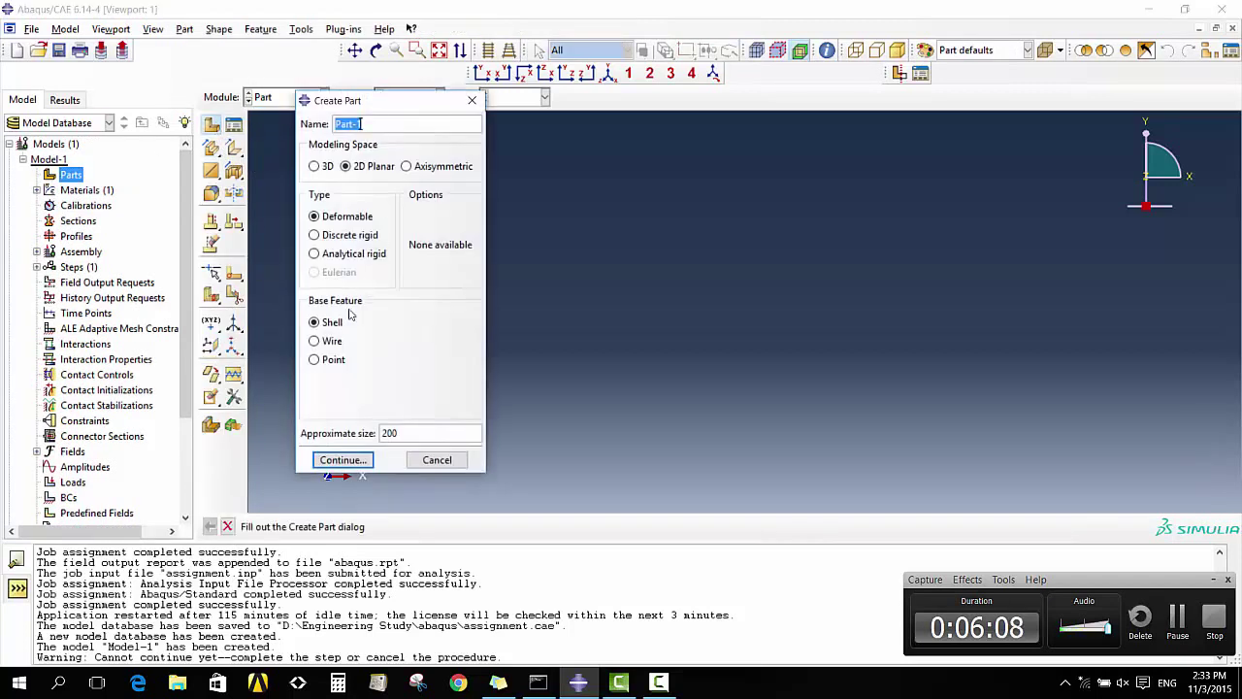
left_click(361, 462)
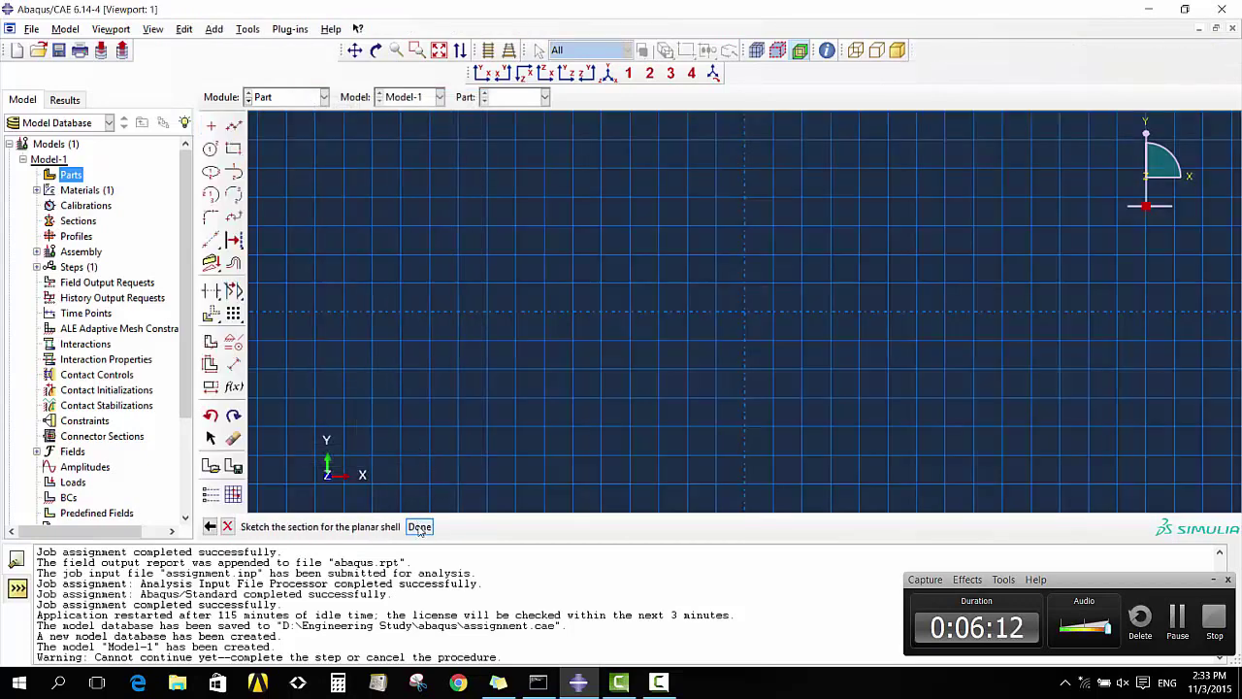
left_click(233, 151)
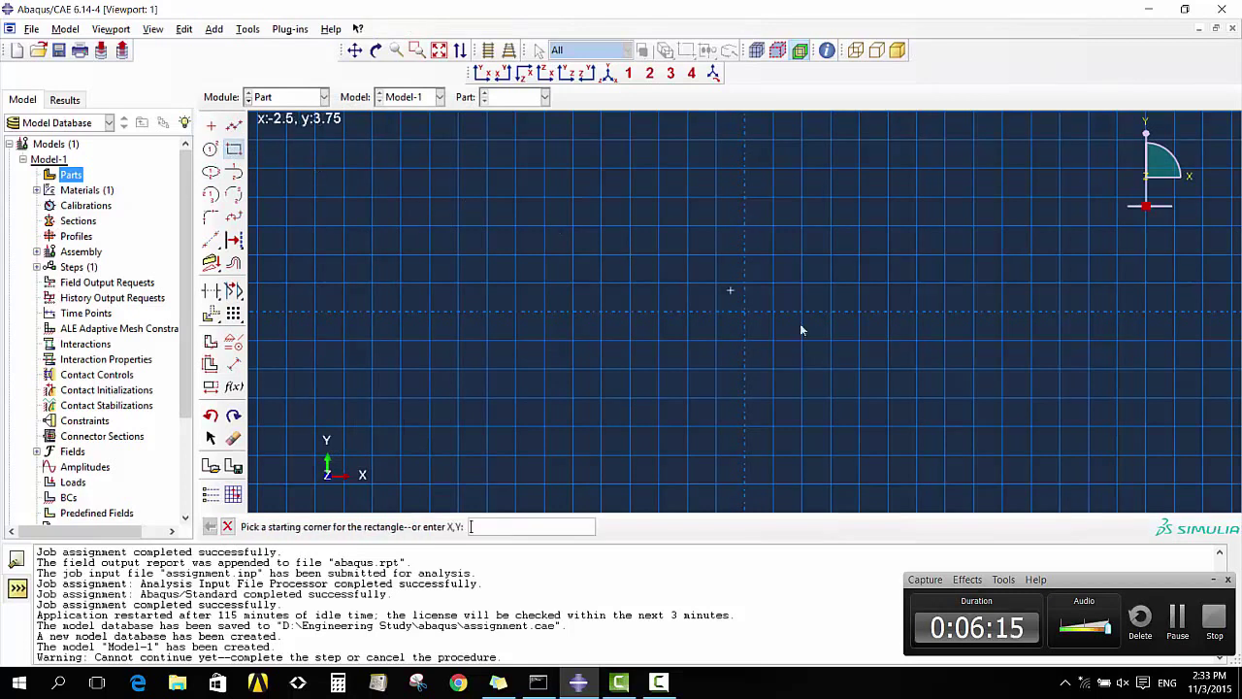
left_click(745, 312)
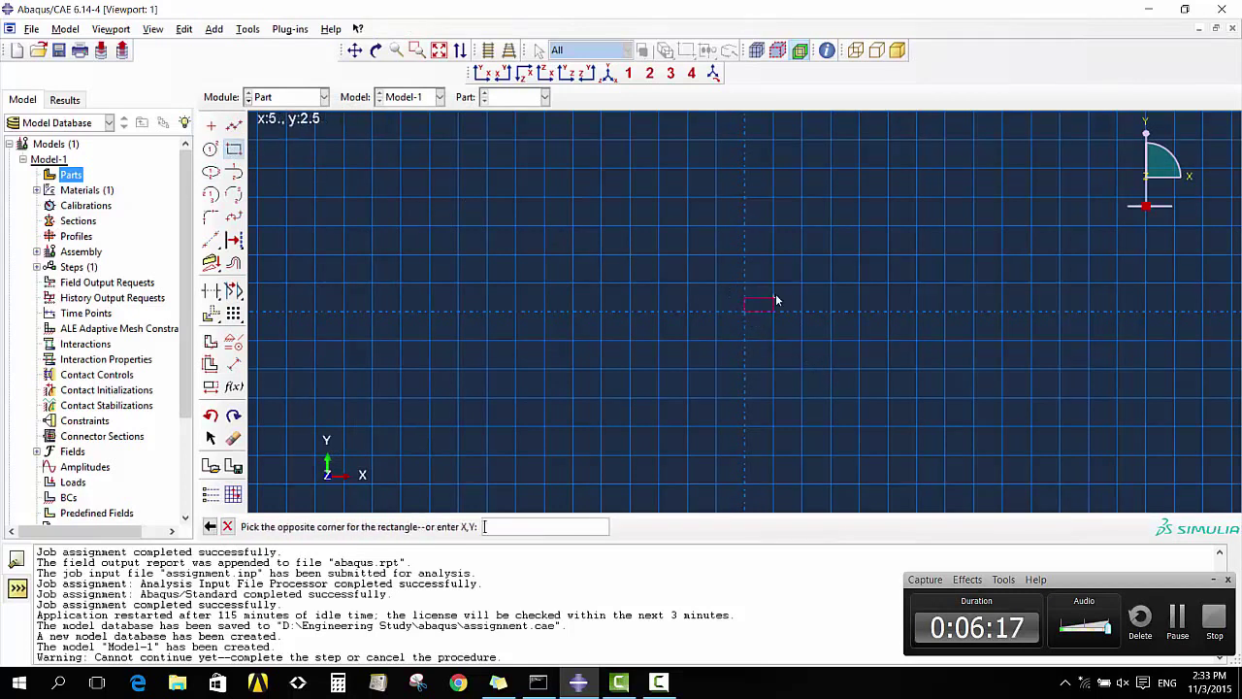
left_click(836, 137)
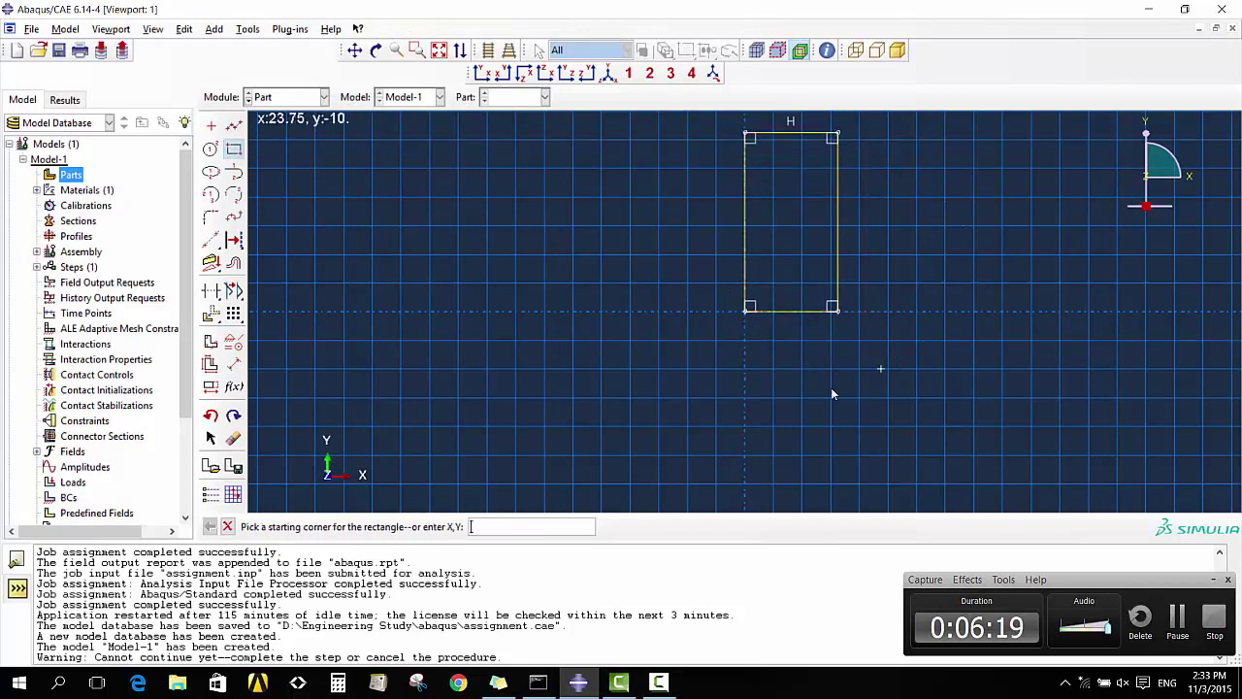
Draw a circle centred at the origin
left_click(211, 149)
left_click(745, 312)
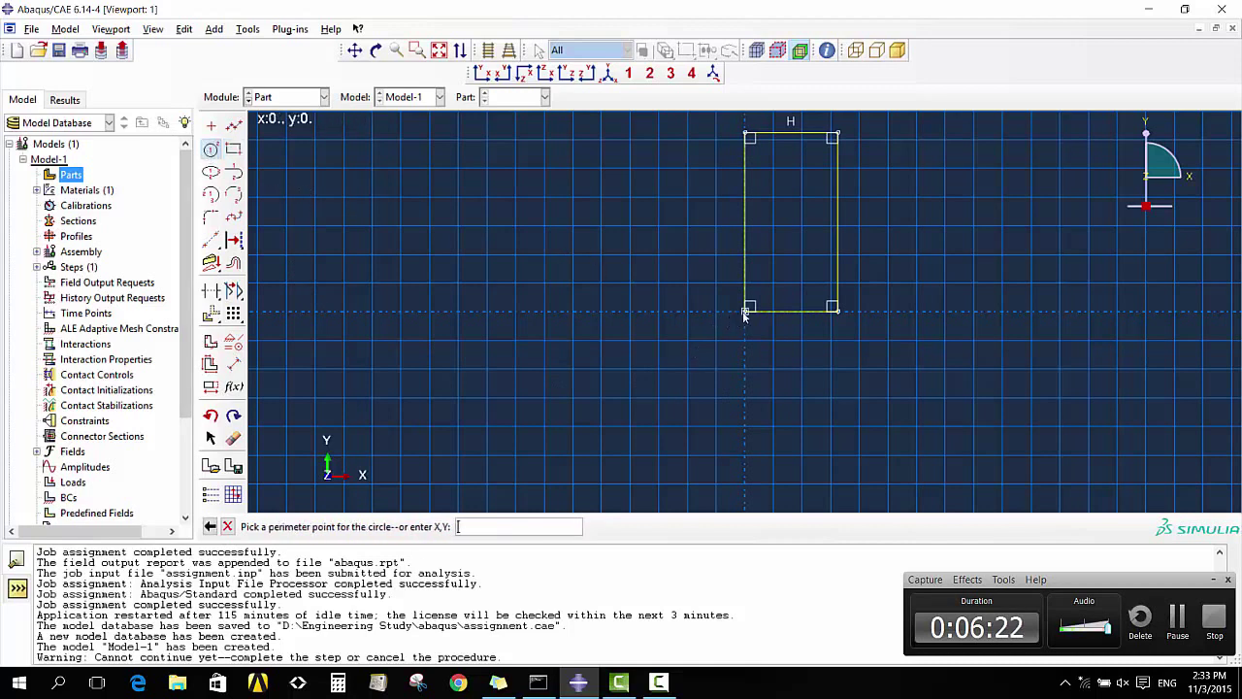
left_click(791, 307)
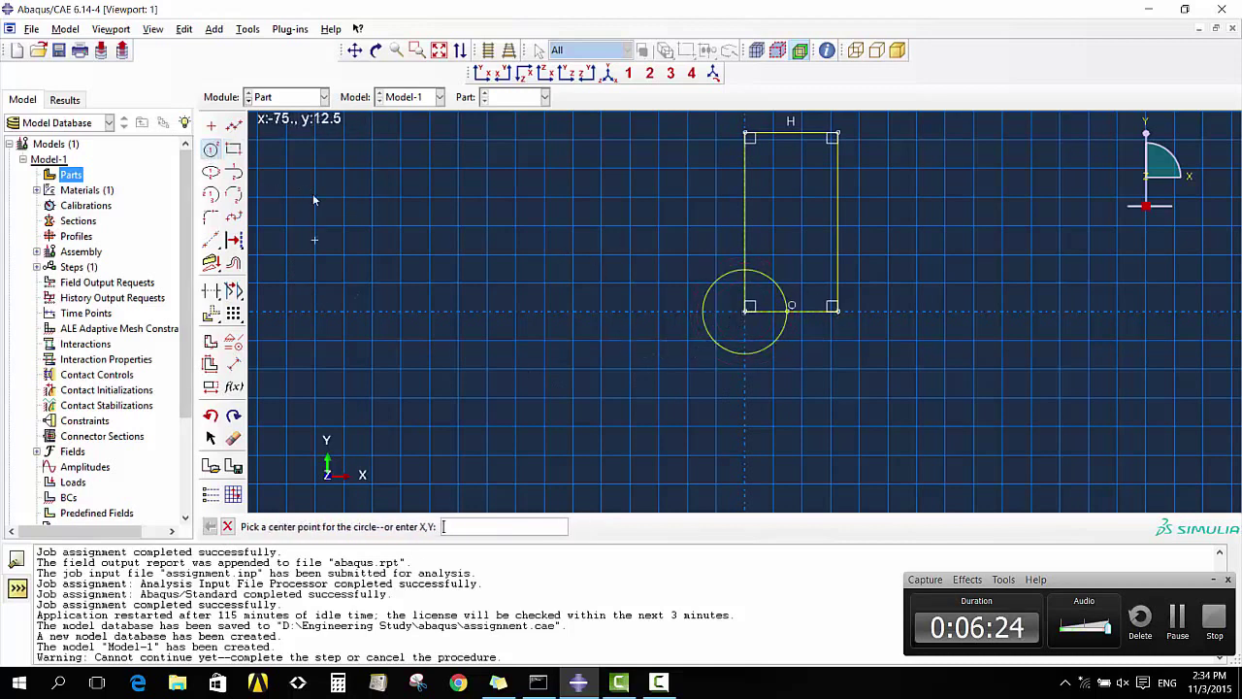
left_click(233, 363)
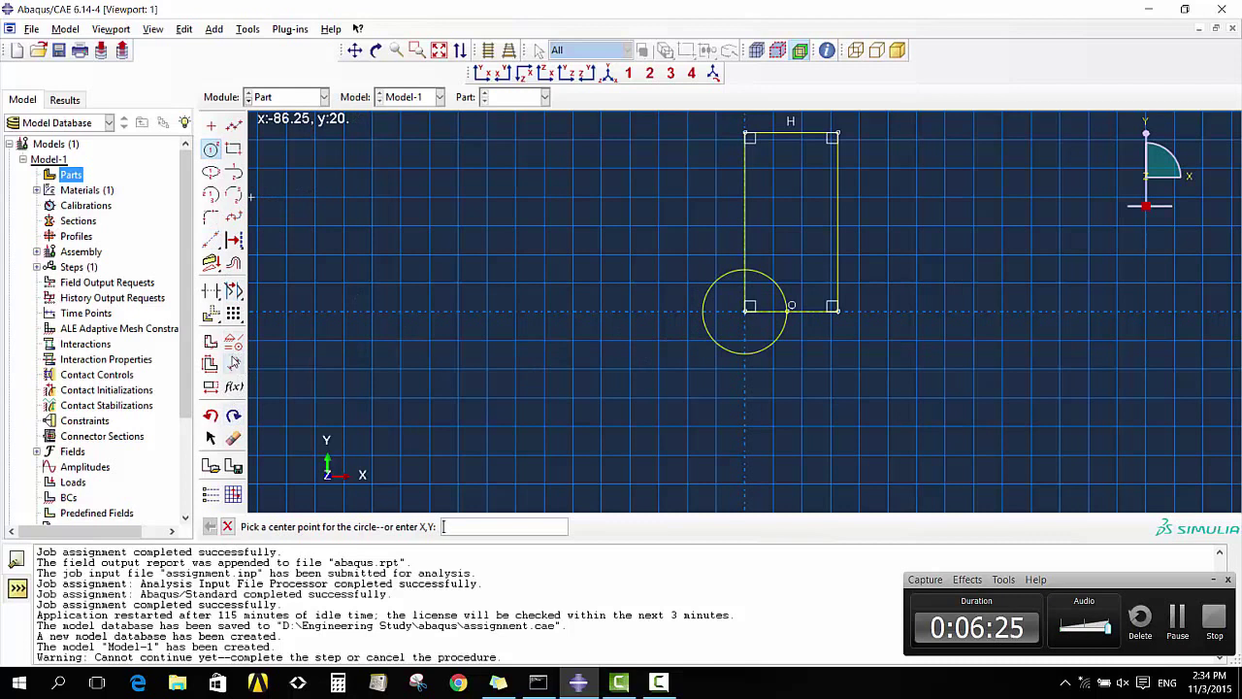
Dimension the rectangle to 250 tall and 100 wide
left_click(839, 198)
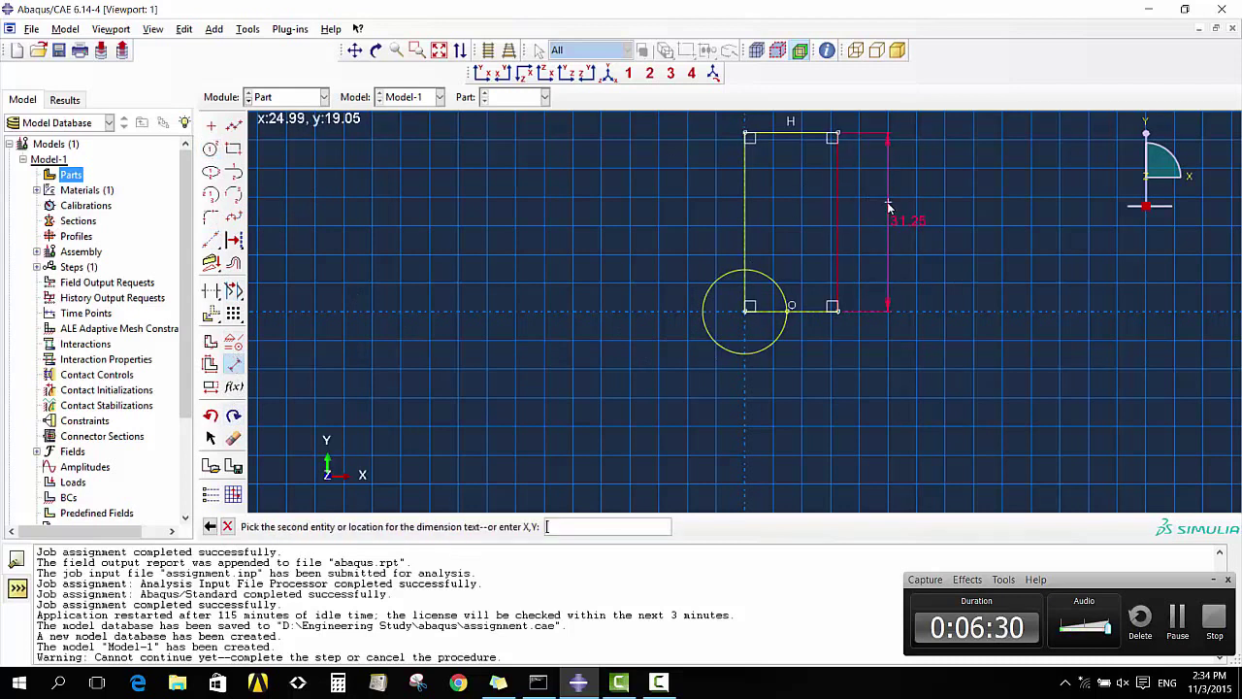
left_click(889, 205)
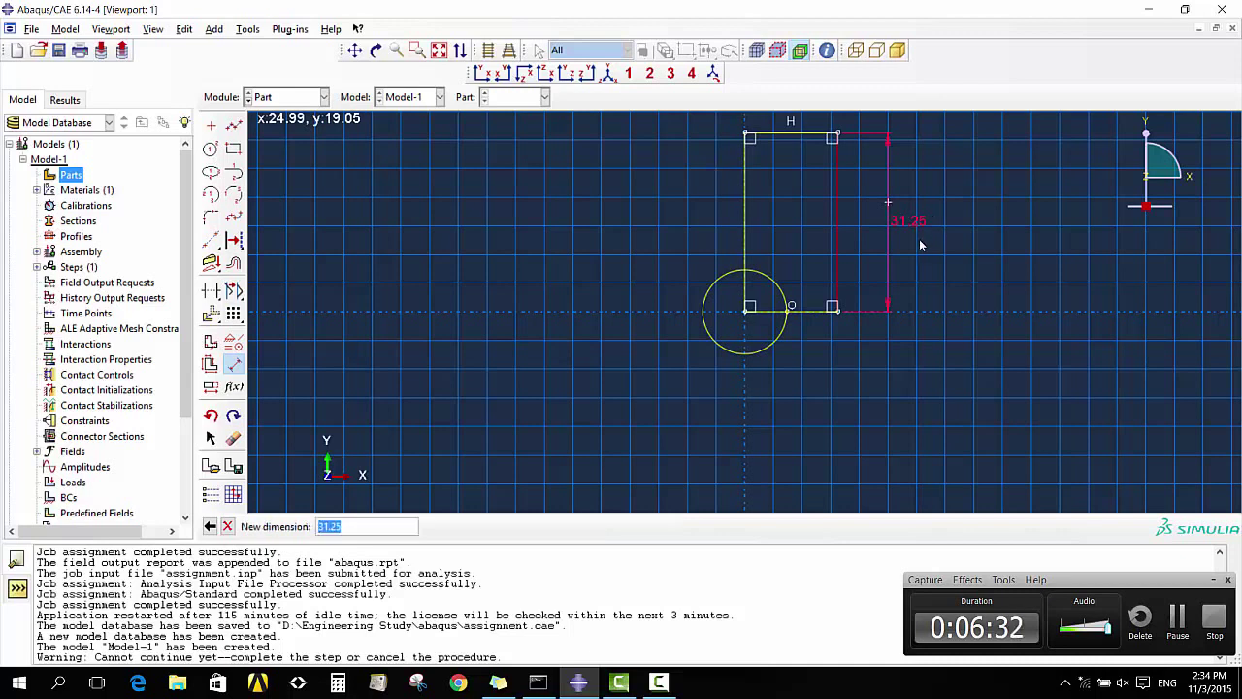
type("250")
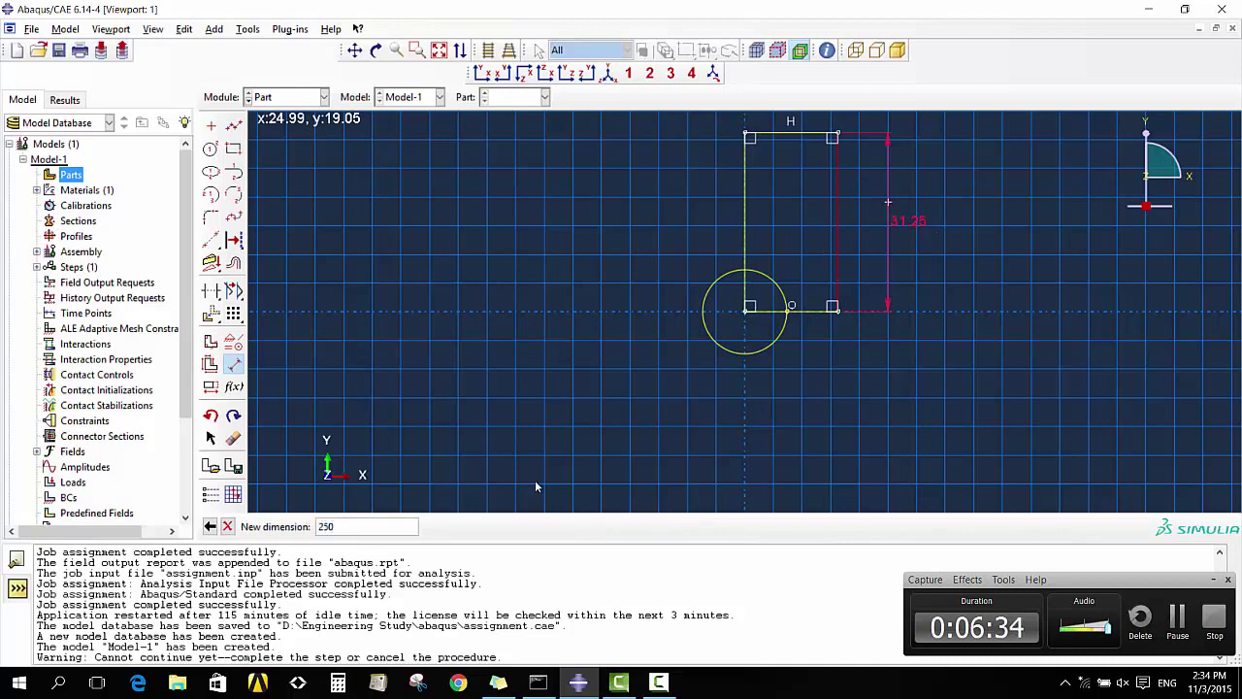
key("Return")
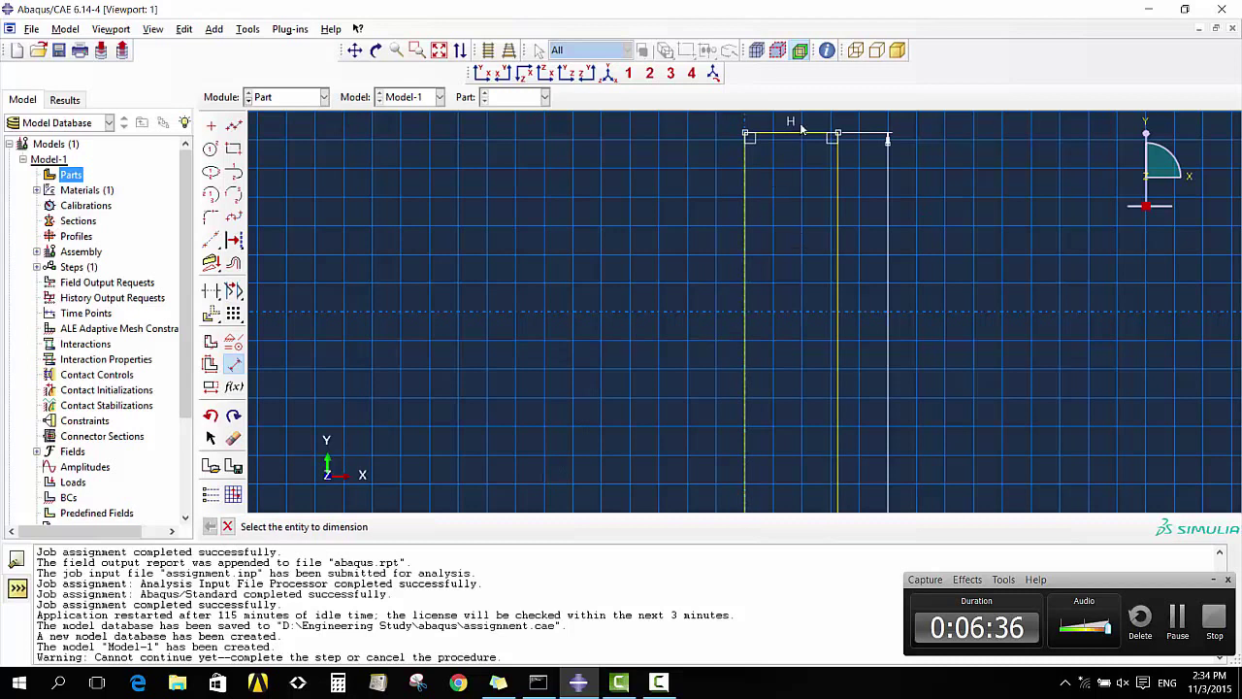
left_click(796, 134)
left_click(797, 194)
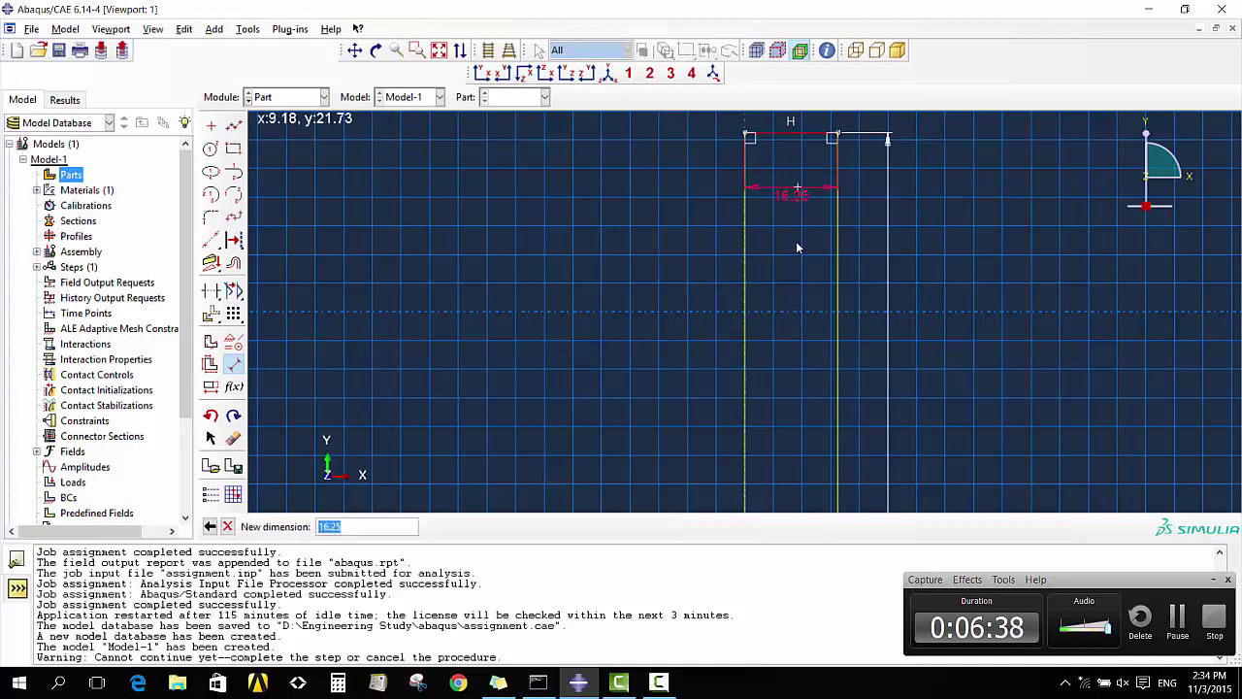
type("10")
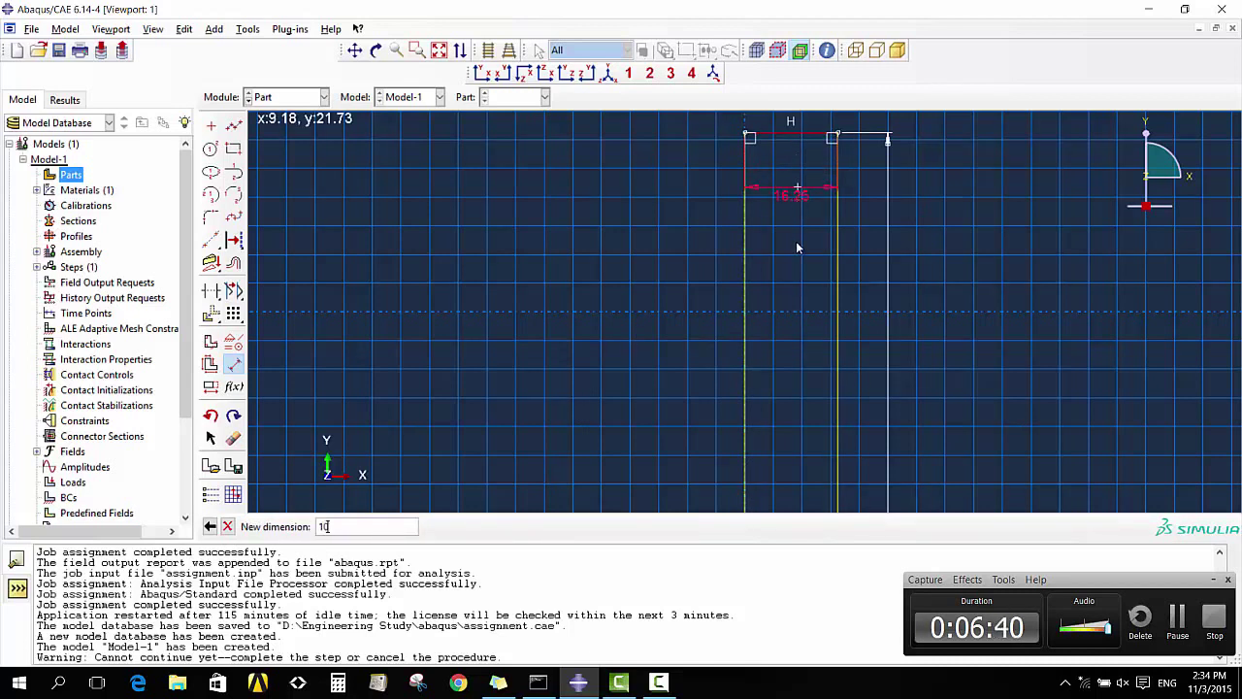
type("0")
key("Return")
Set the circle's radius dimension to 20
scroll(633, 353, "down", 2)
scroll(639, 367, "down", 2)
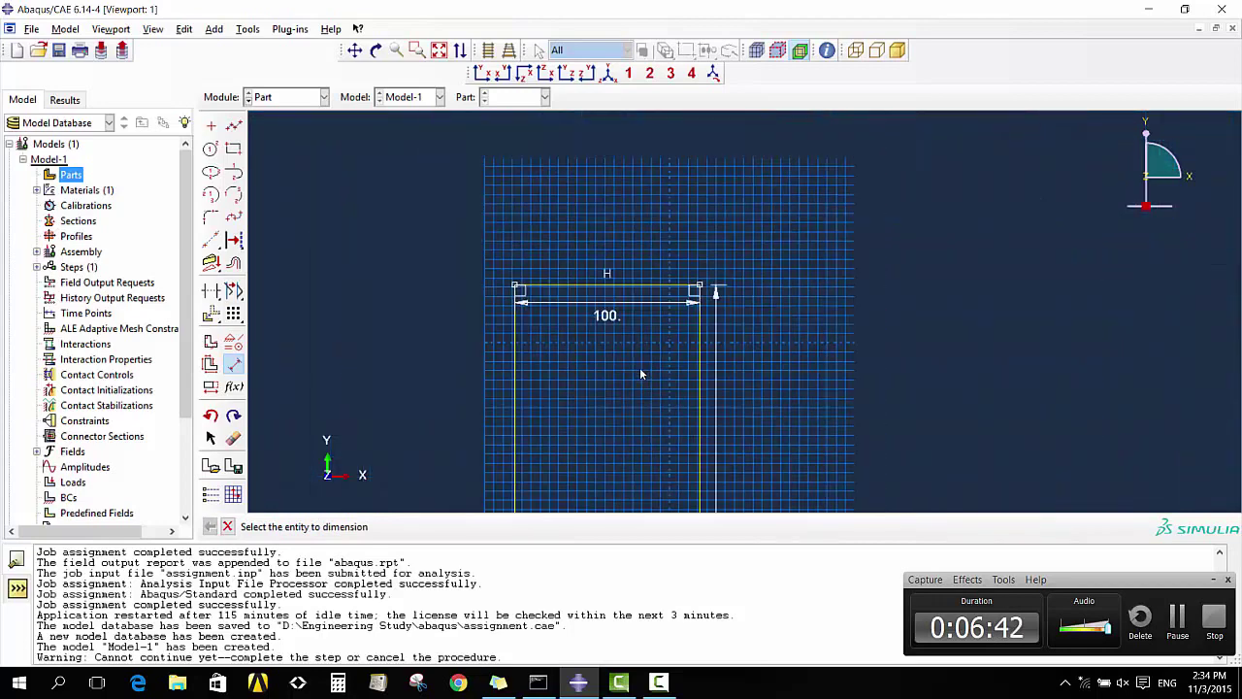
scroll(639, 367, "down", 3)
scroll(660, 448, "down", 1)
scroll(660, 449, "up", 1)
scroll(658, 456, "up", 2)
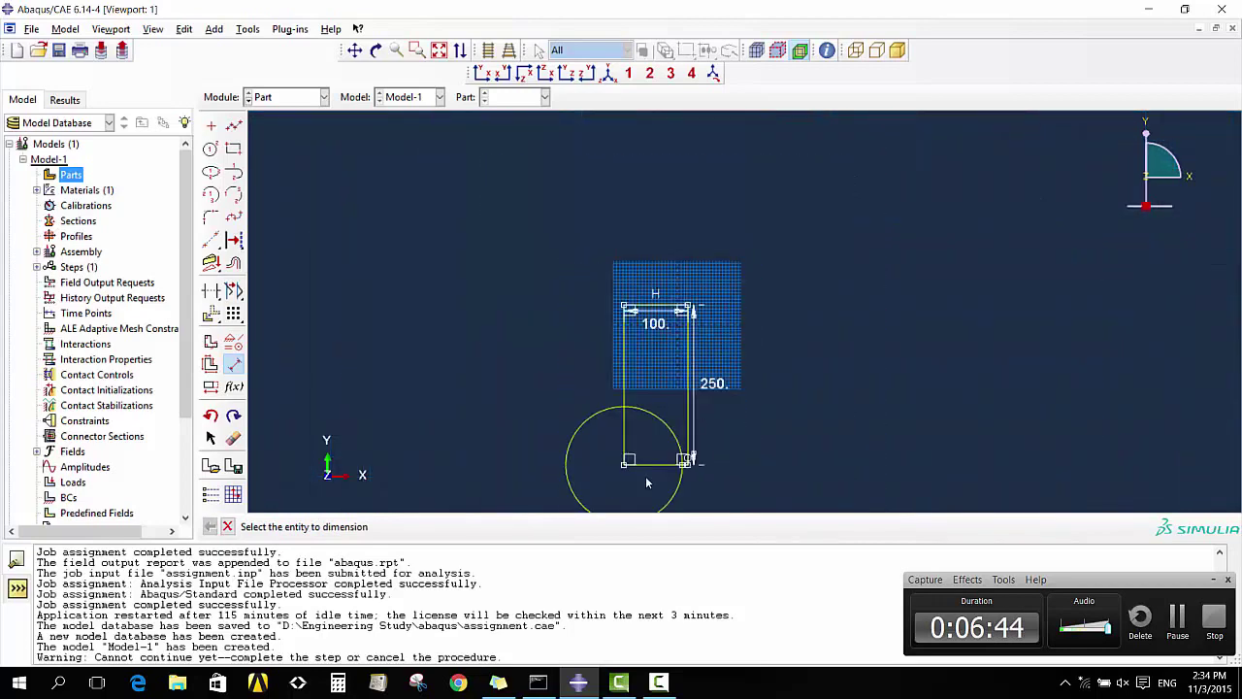
scroll(658, 446, "up", 2)
left_click(652, 346)
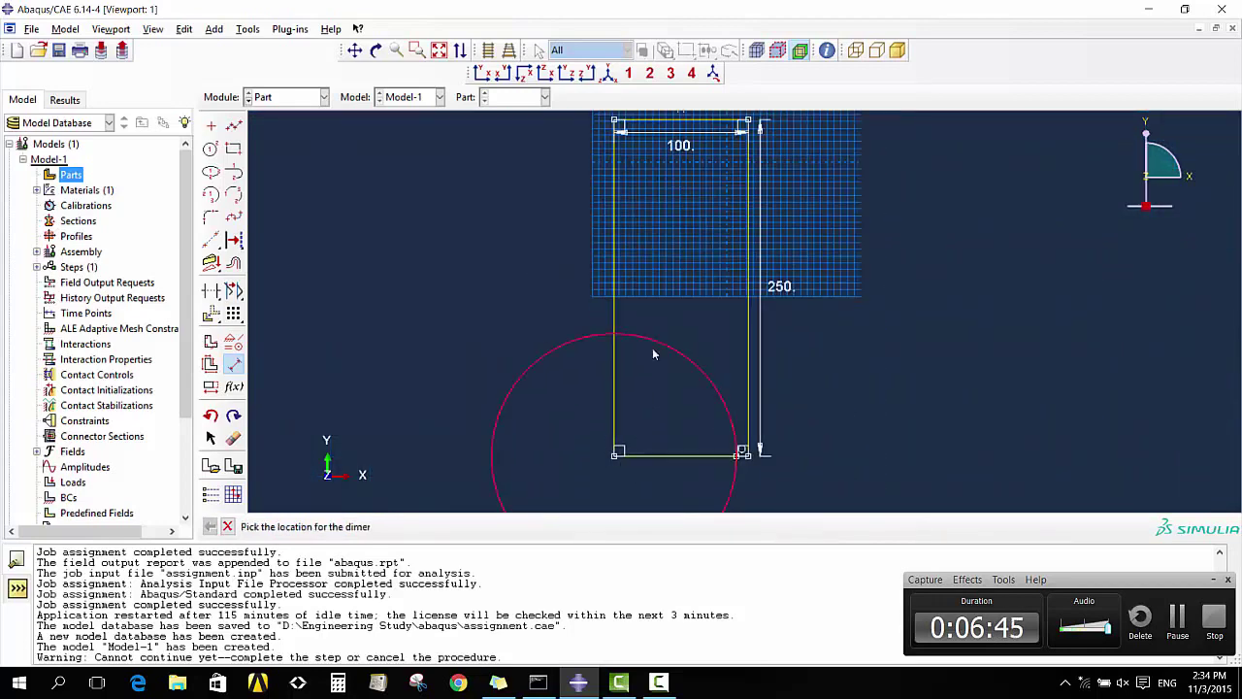
left_click(517, 355)
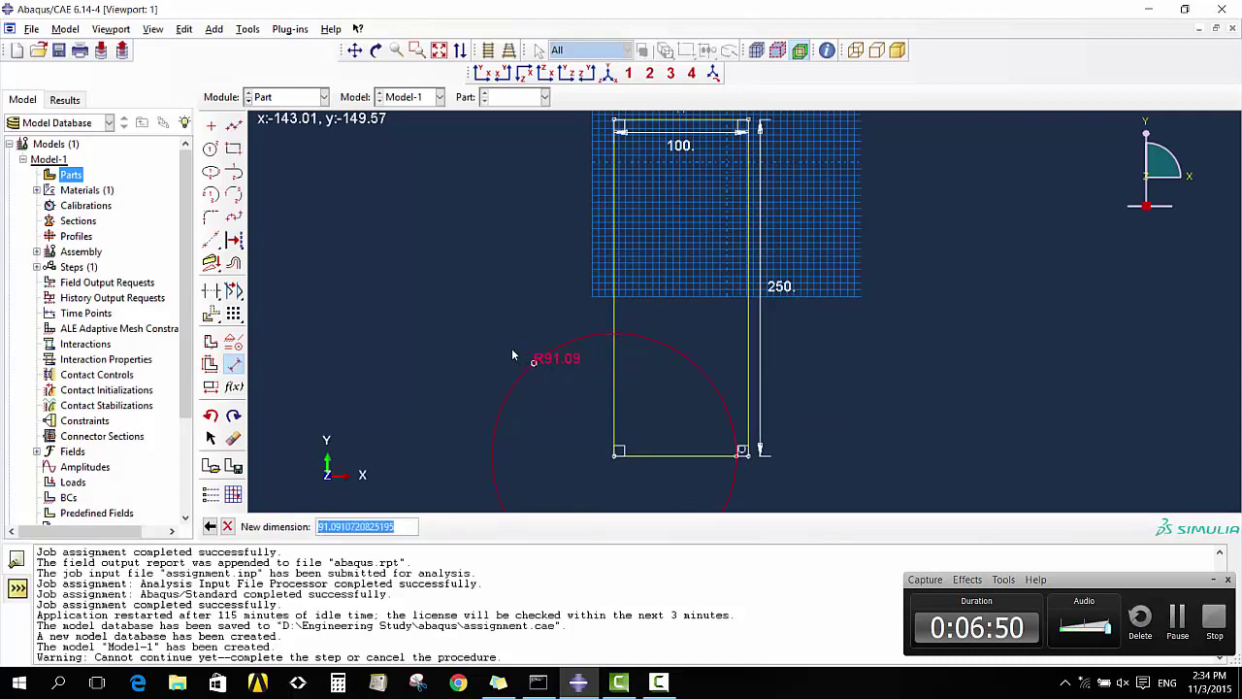
type("20")
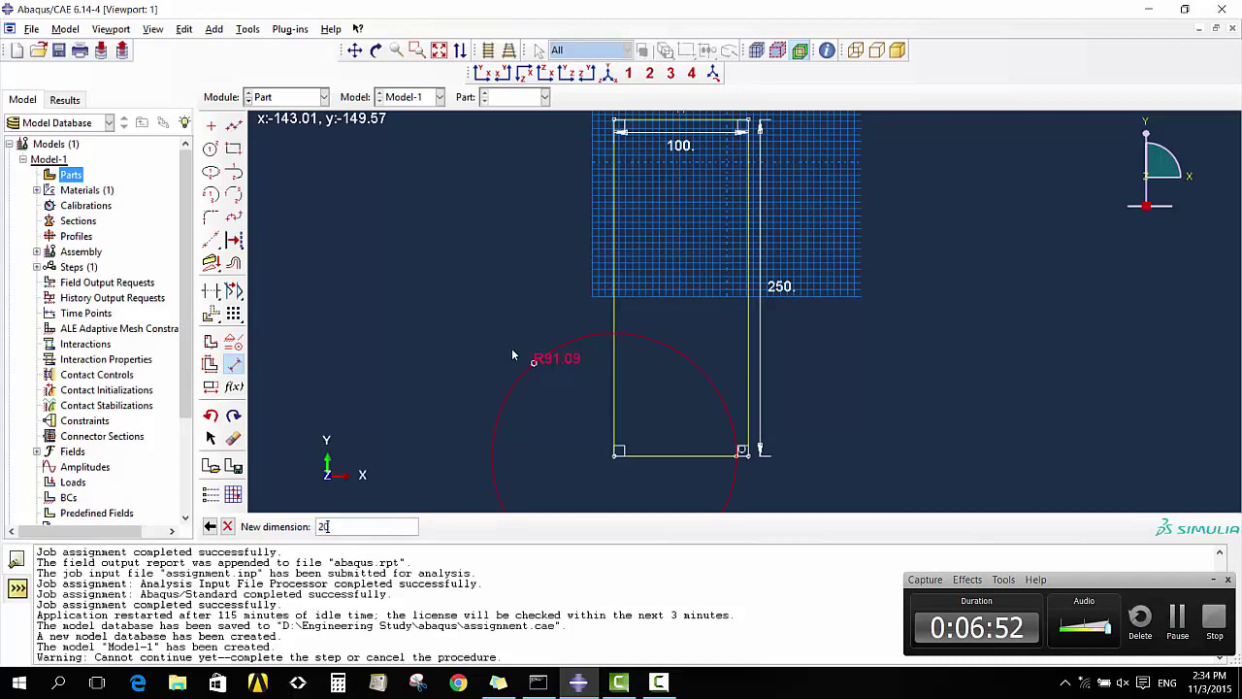
key("Return")
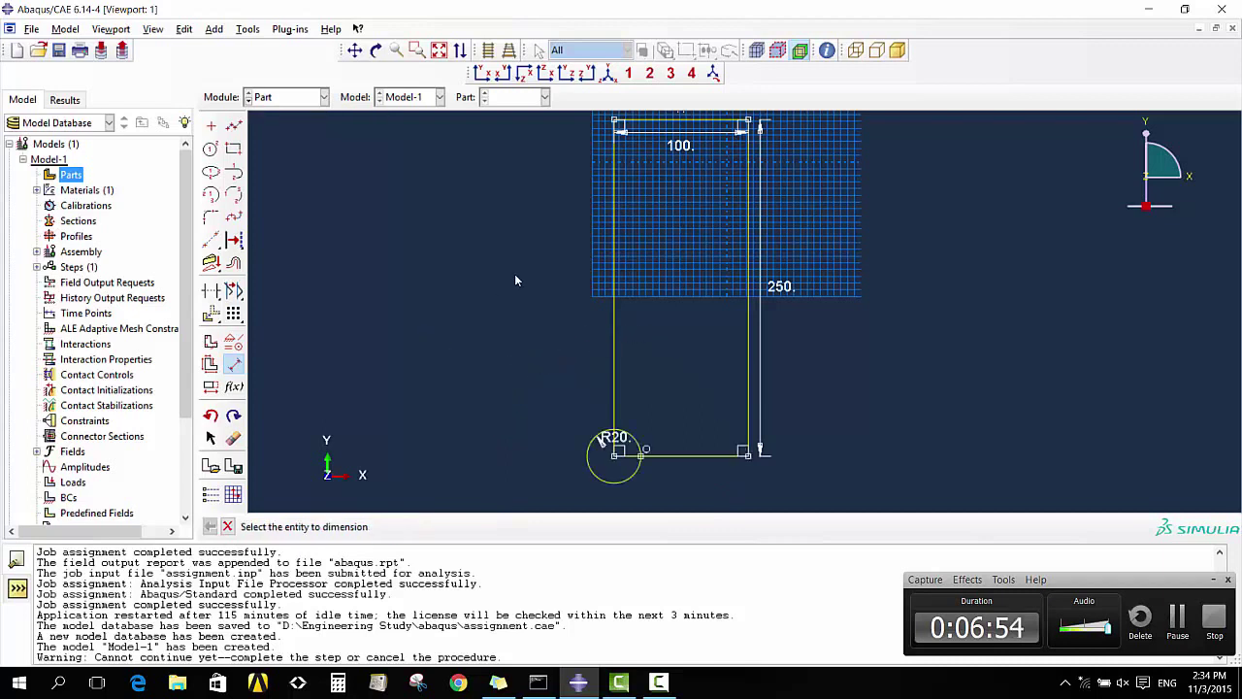
Trim away the outer circle and corner segment, then finish the sketch into Part-1
left_click(211, 290)
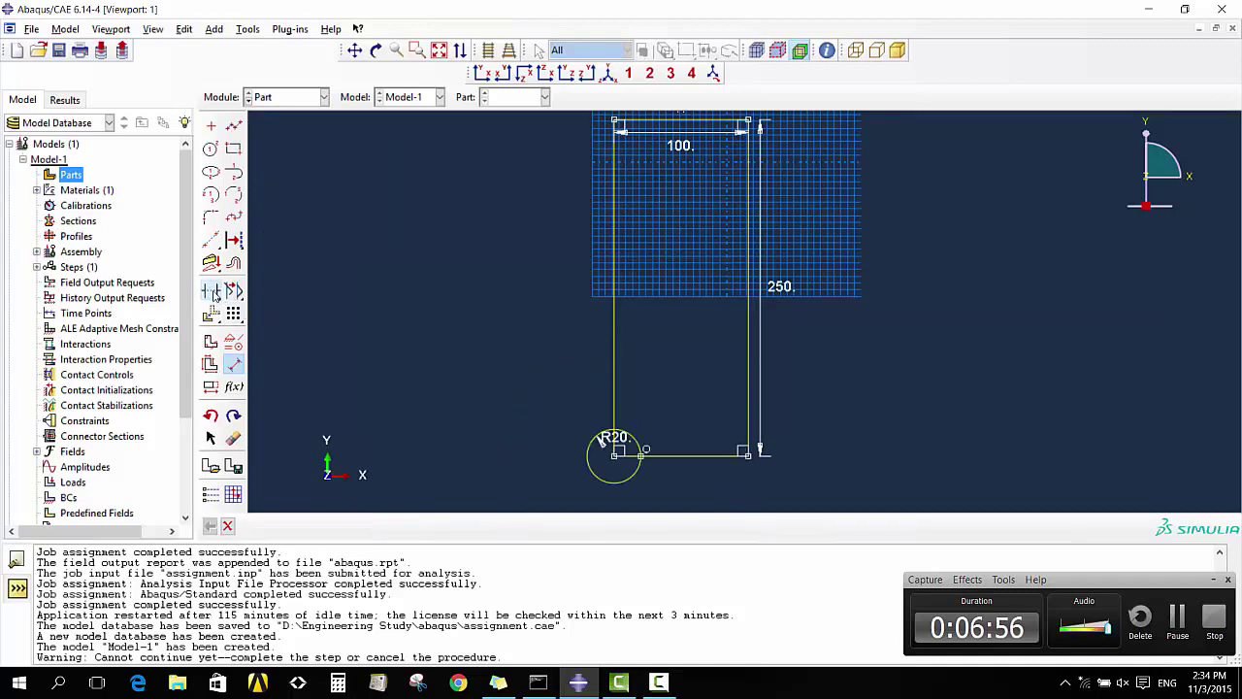
left_click(586, 448)
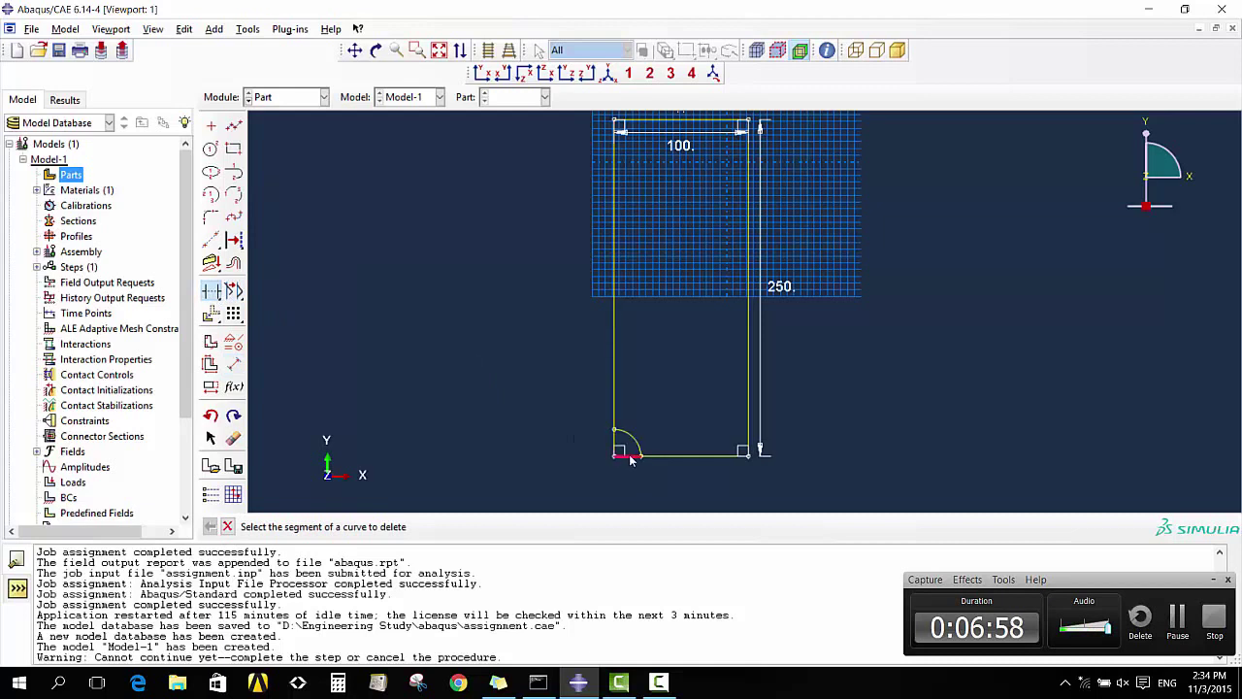
left_click(628, 452)
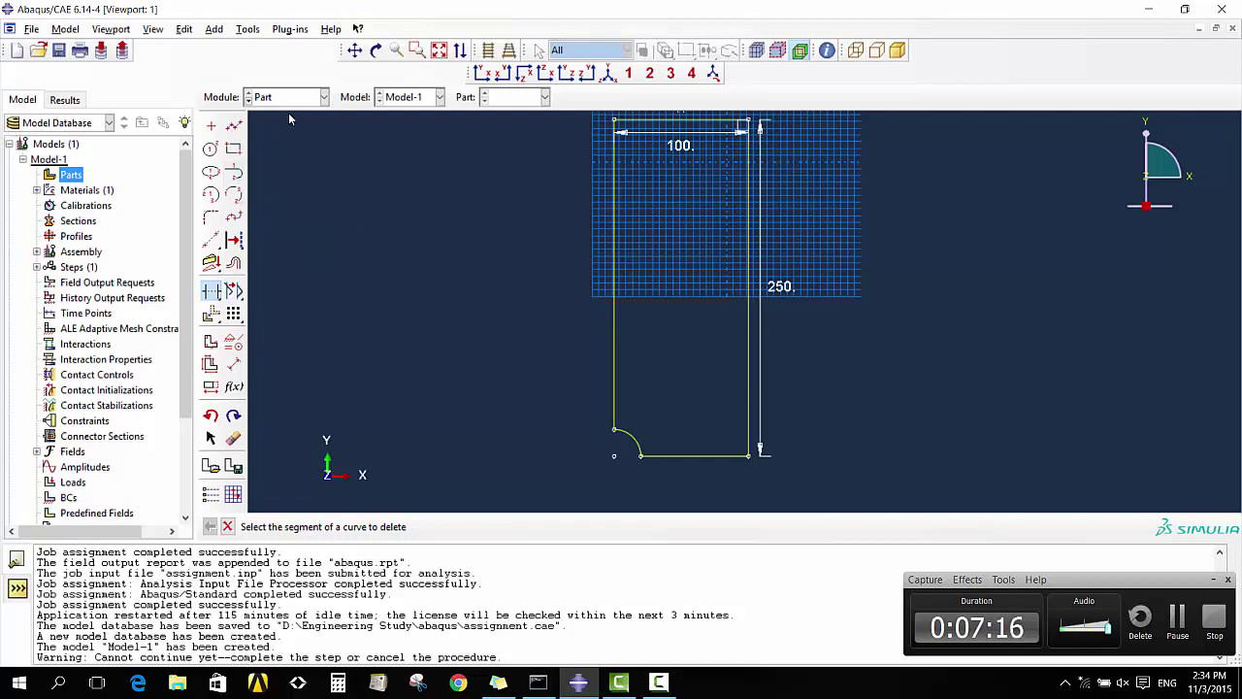
key("Escape")
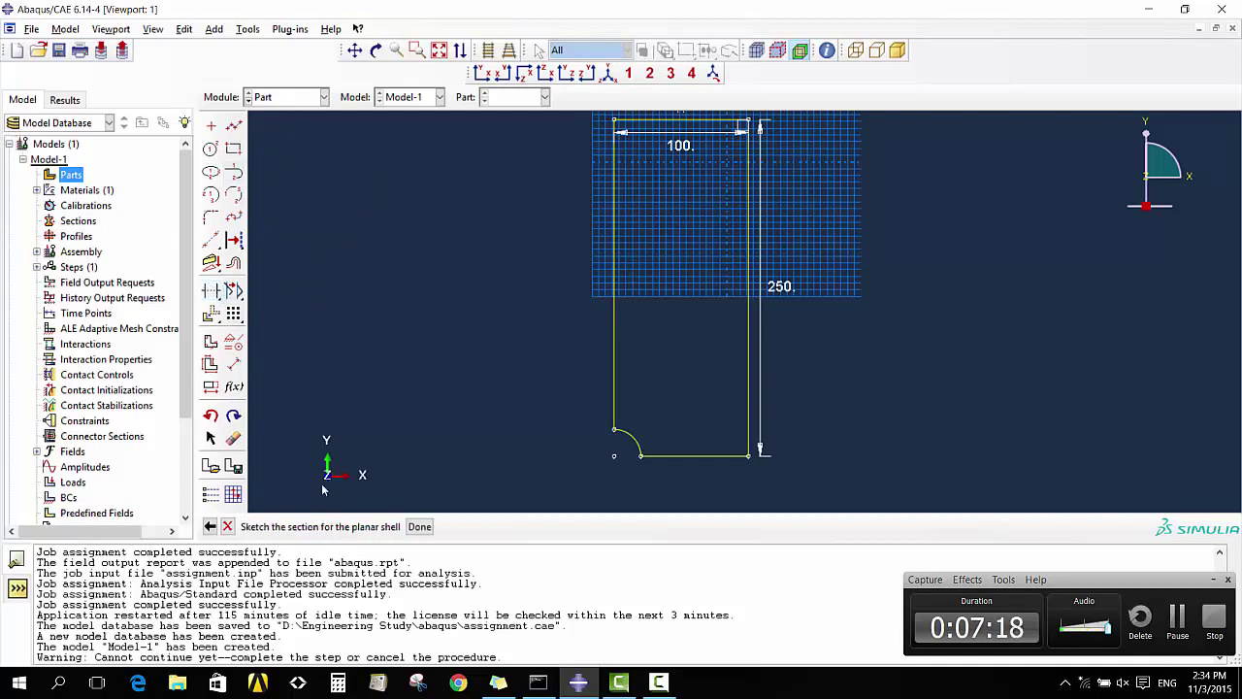
left_click(419, 526)
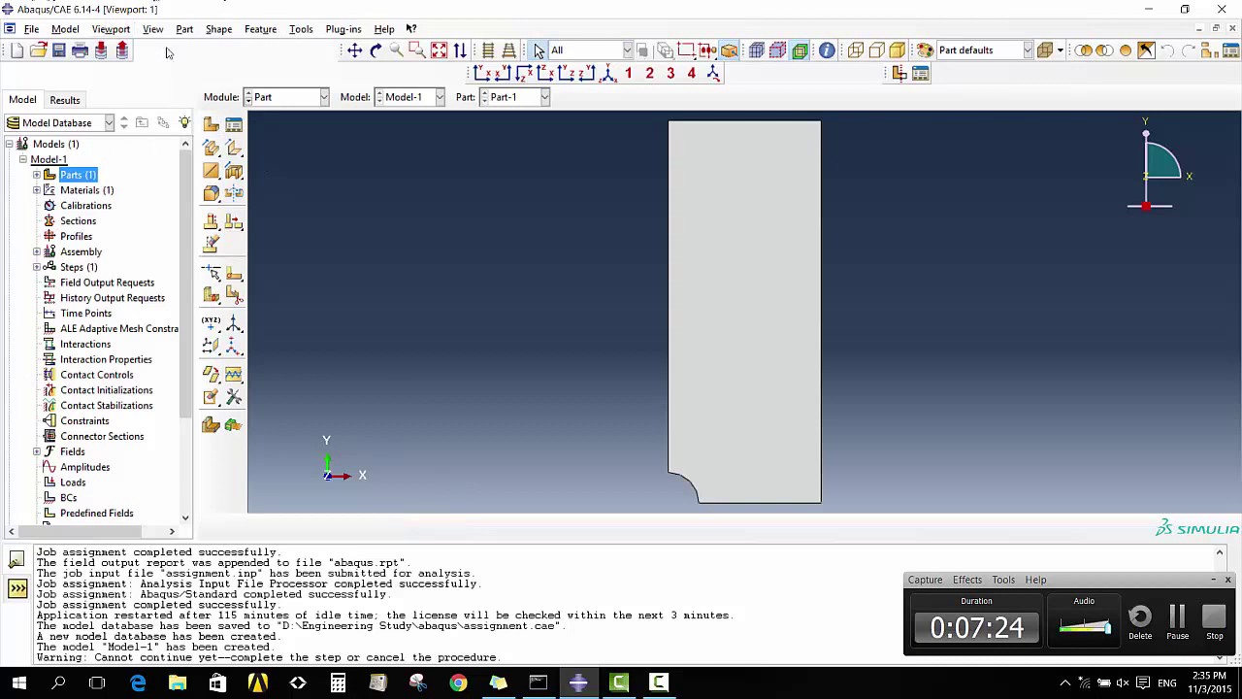
Switch to the Property module and begin a homogeneous shell section
double_click(82, 193)
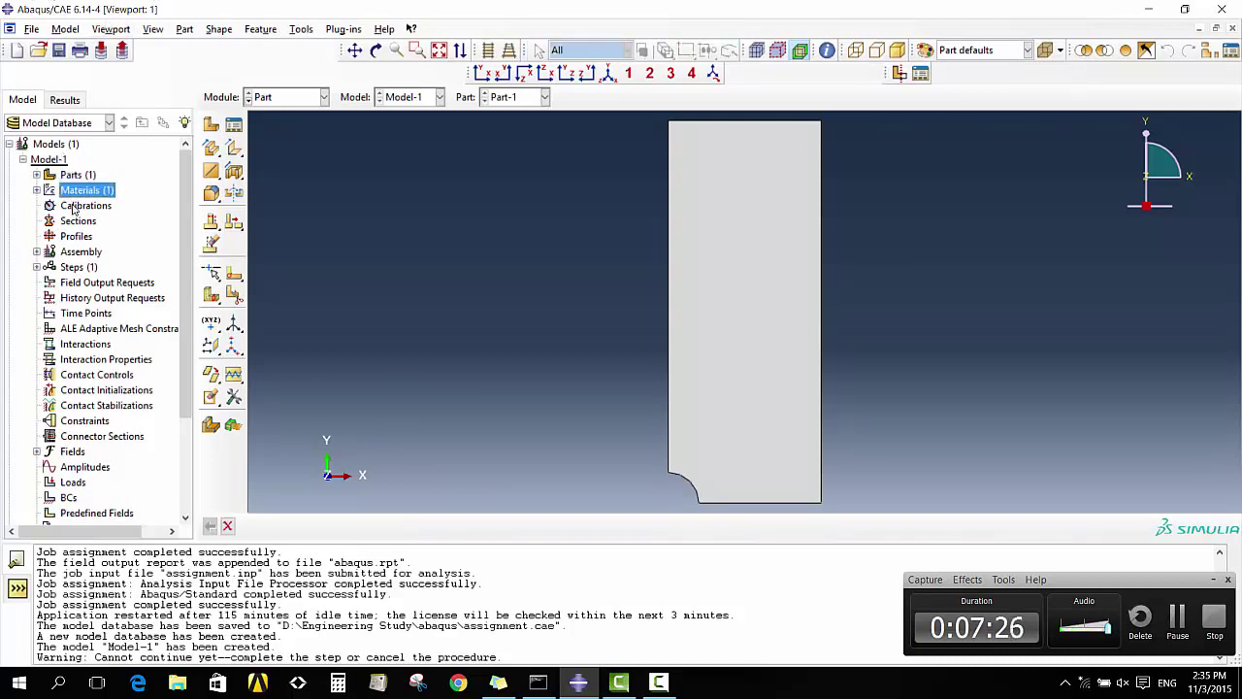
left_click(311, 96)
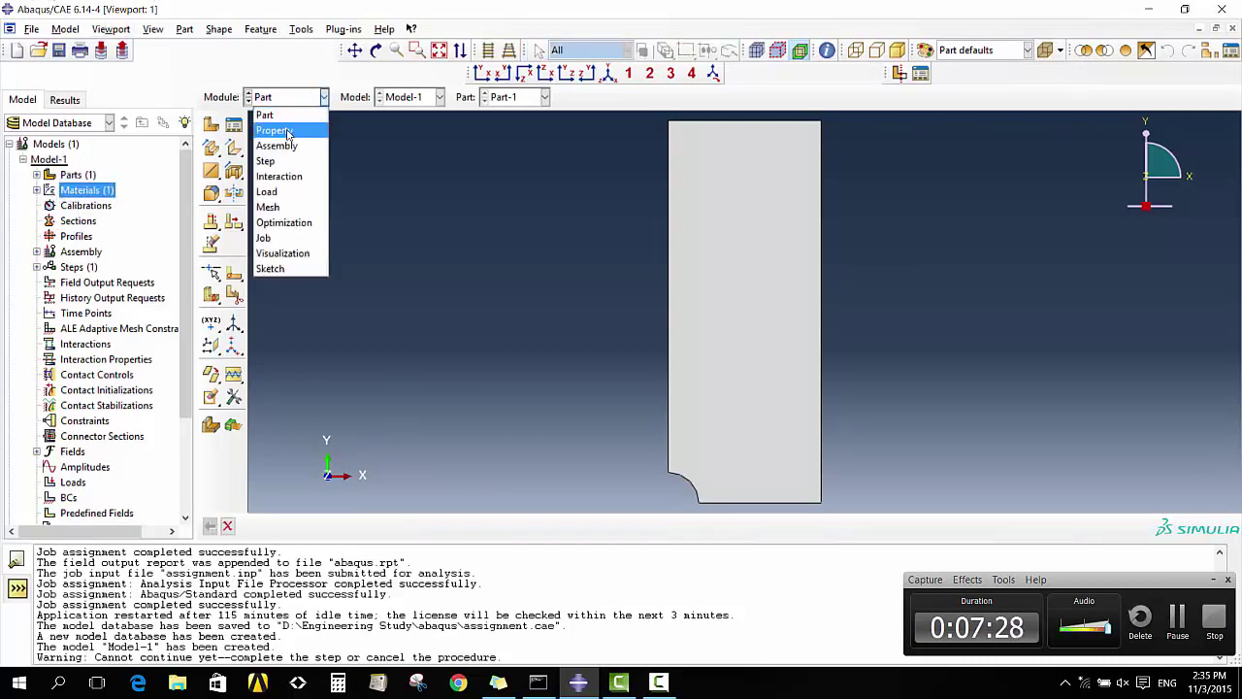
left_click(287, 133)
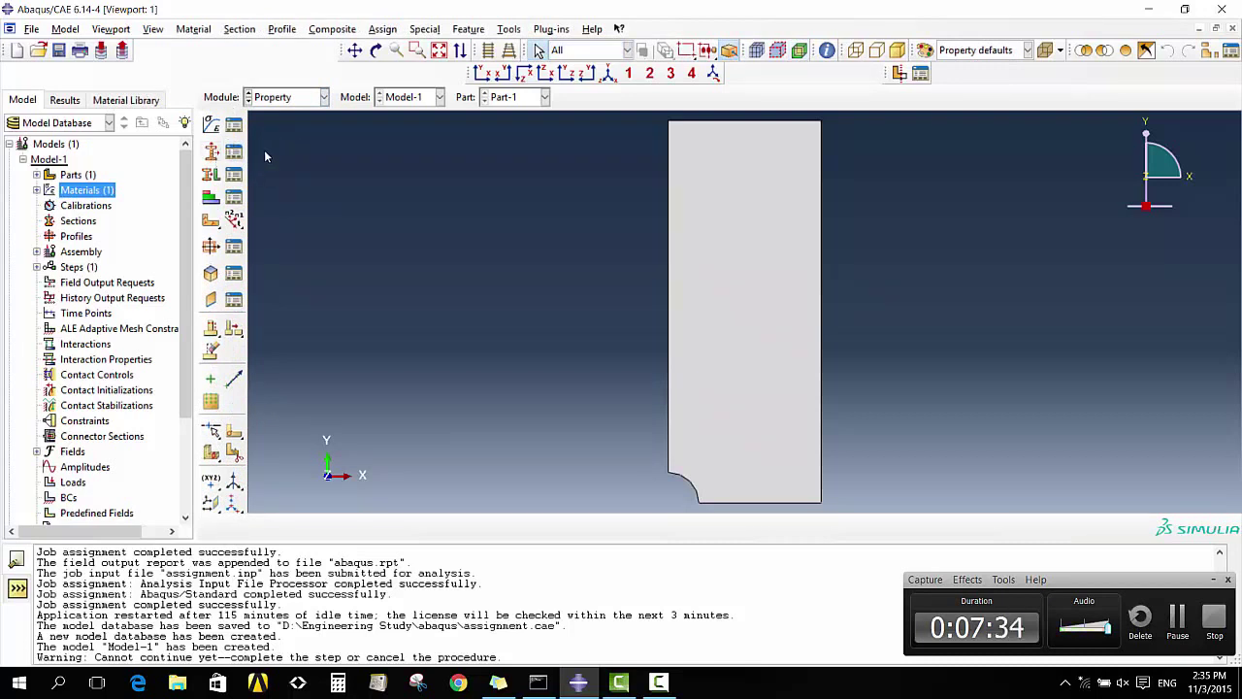
left_click(211, 151)
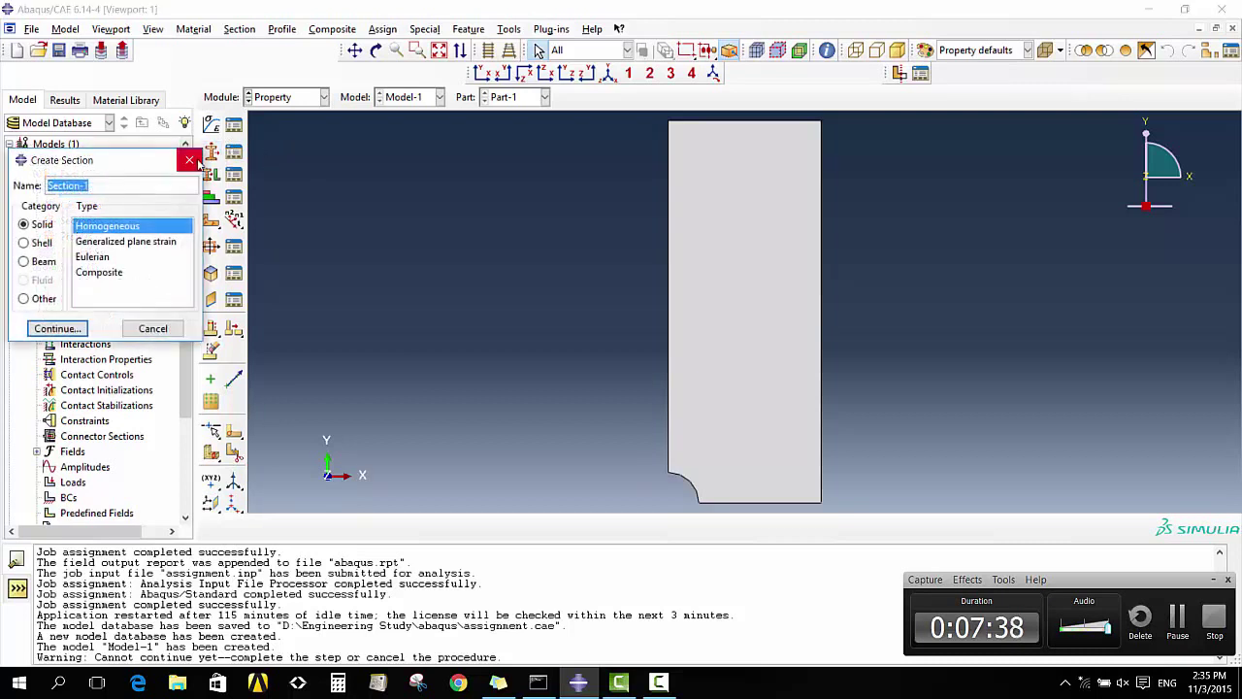
left_click(43, 244)
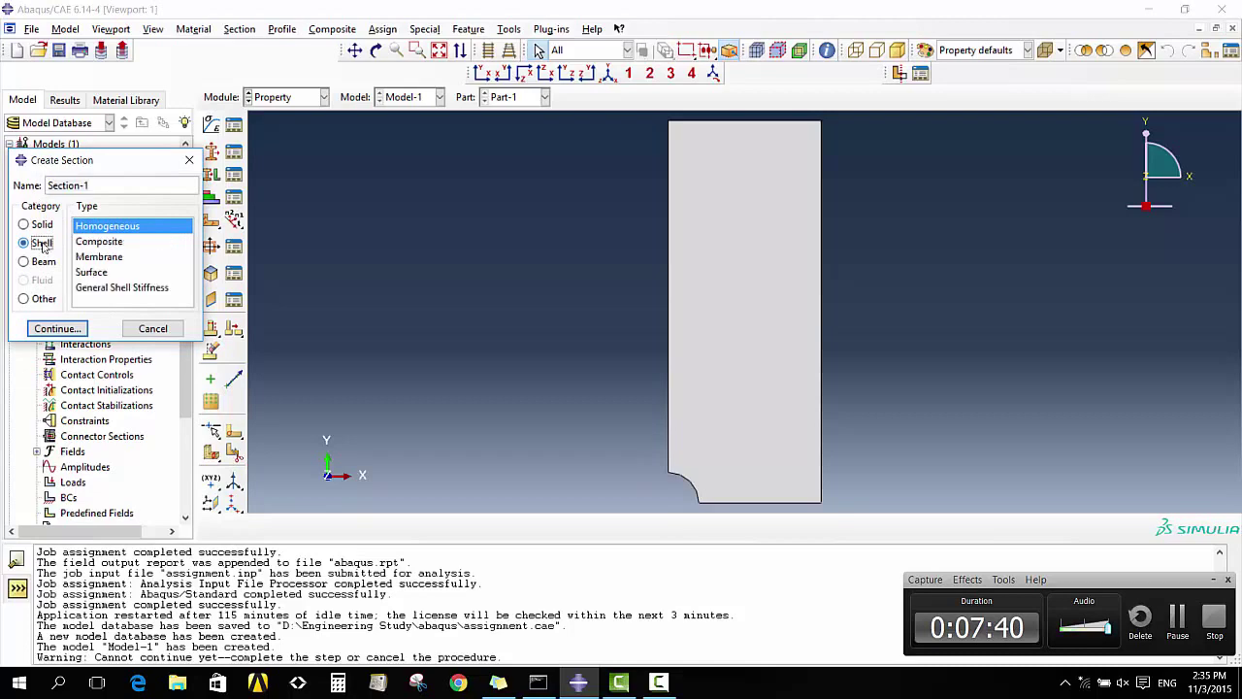
left_click(68, 328)
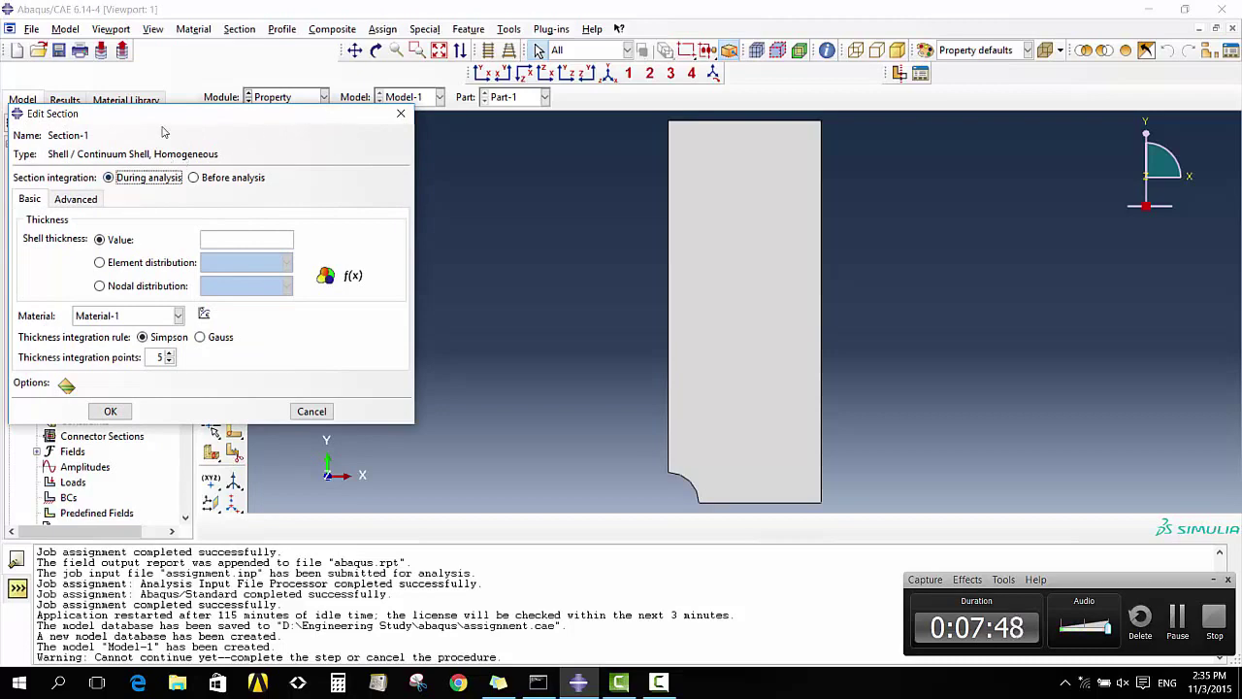
Discard the shell section that lacks a thickness and reopen Create Section
left_click_drag(163, 131, 233, 141)
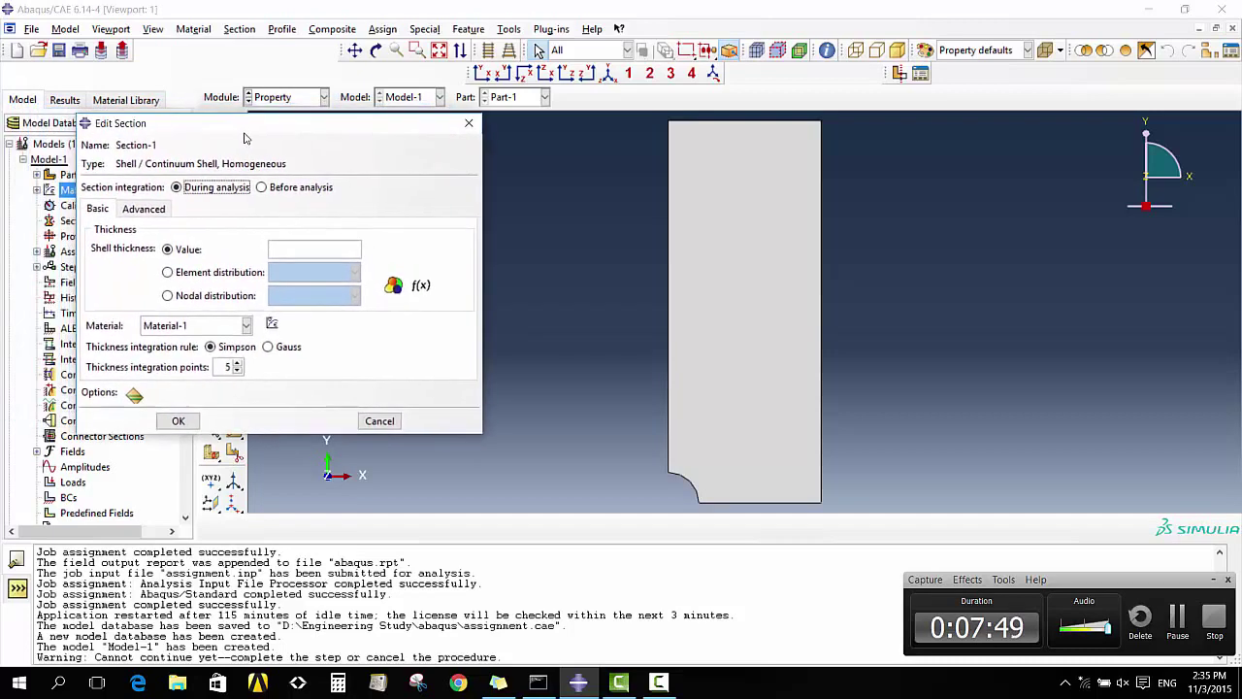
left_click(468, 125)
left_click(202, 300)
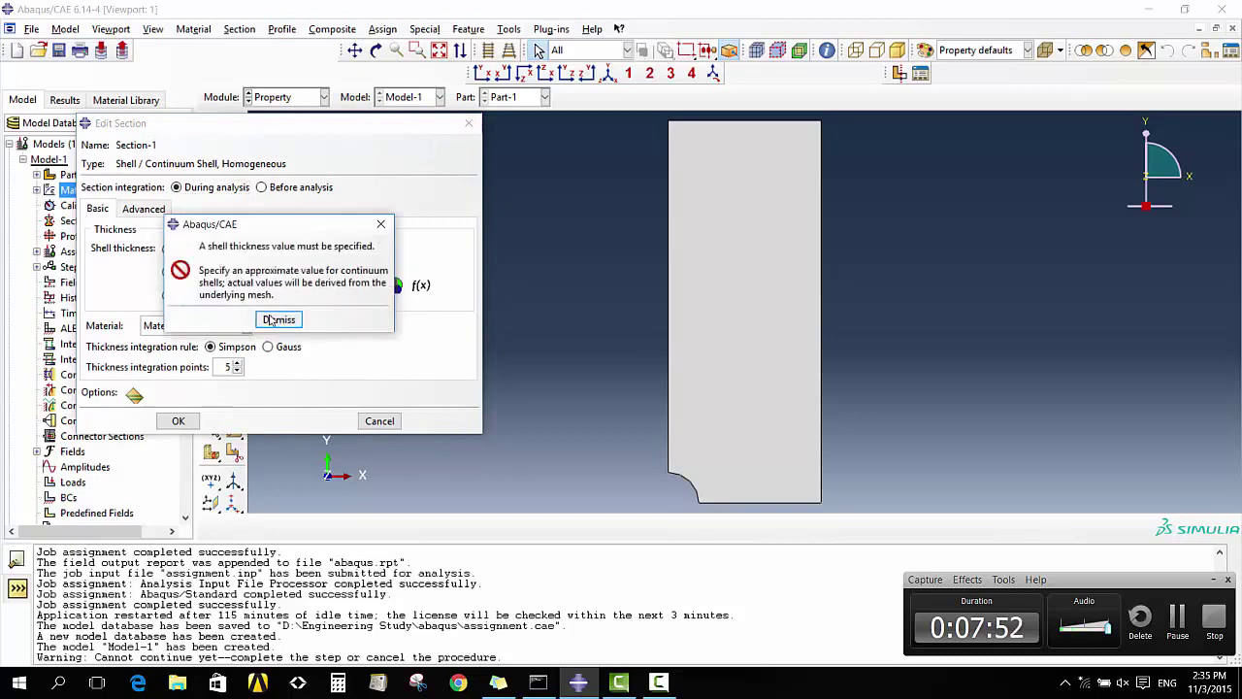
left_click(278, 319)
left_click(467, 124)
left_click(278, 299)
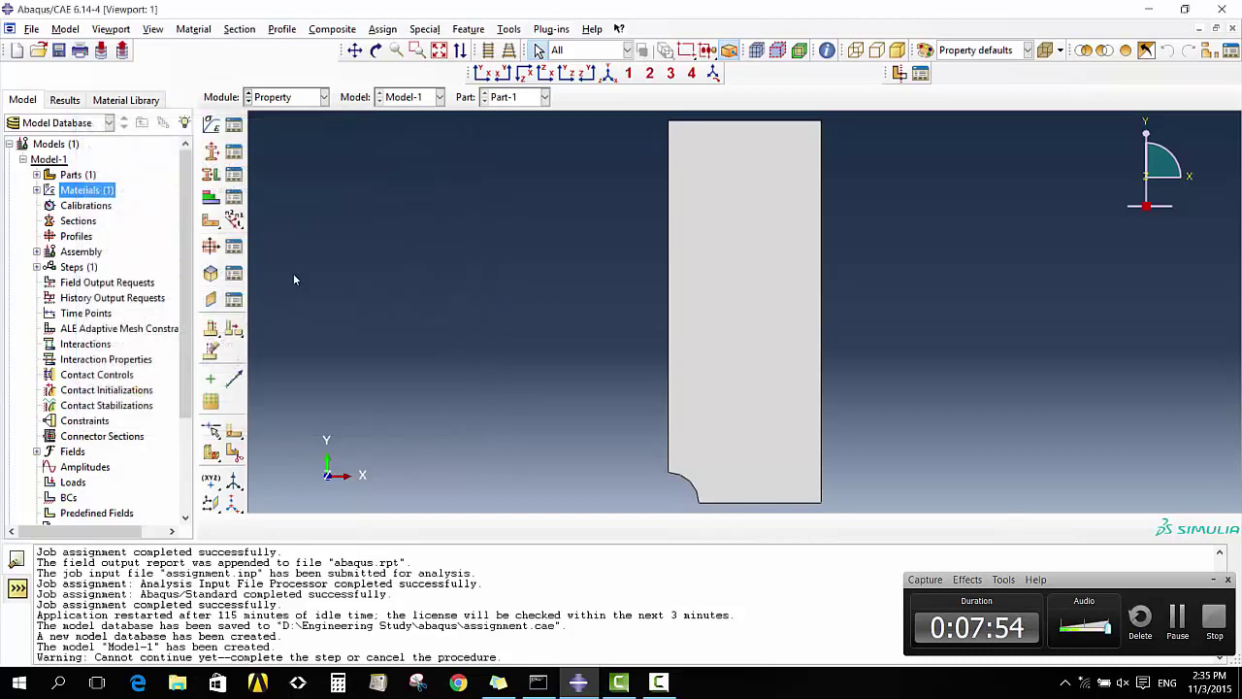
left_click(212, 152)
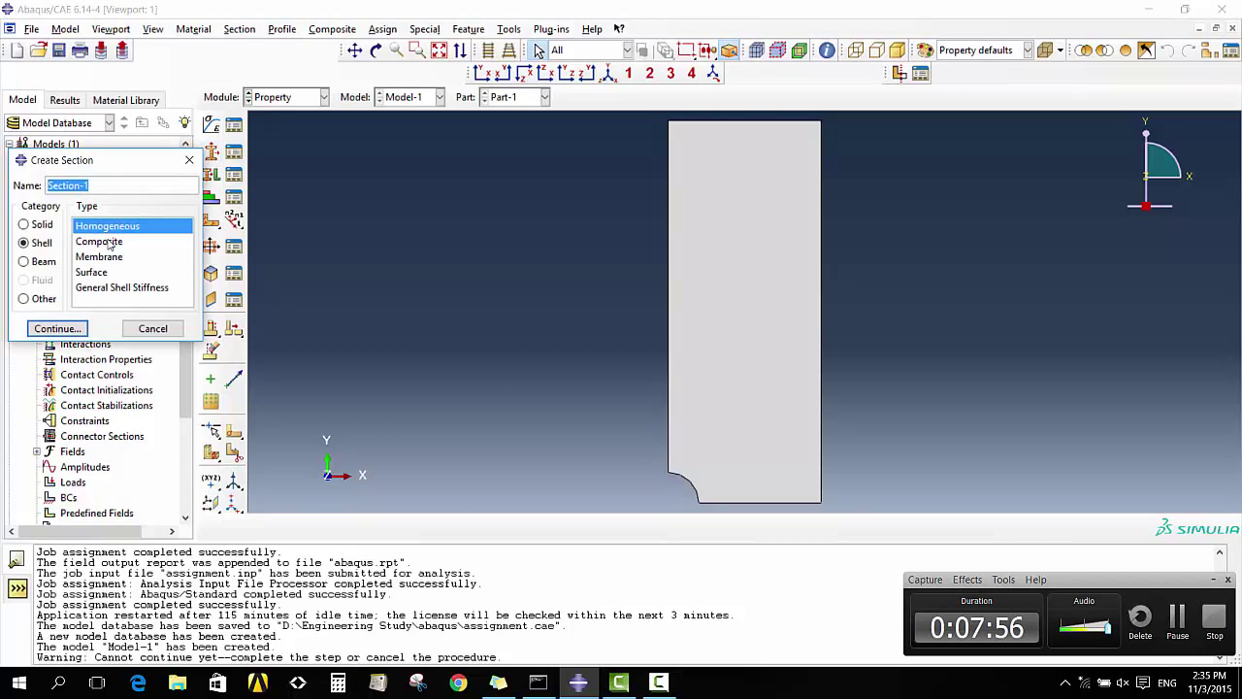
Define Section-1 as Solid > Homogeneous with Material-1 and plane stress/strain thickness enabled
left_click(49, 262)
left_click(44, 227)
left_click(42, 246)
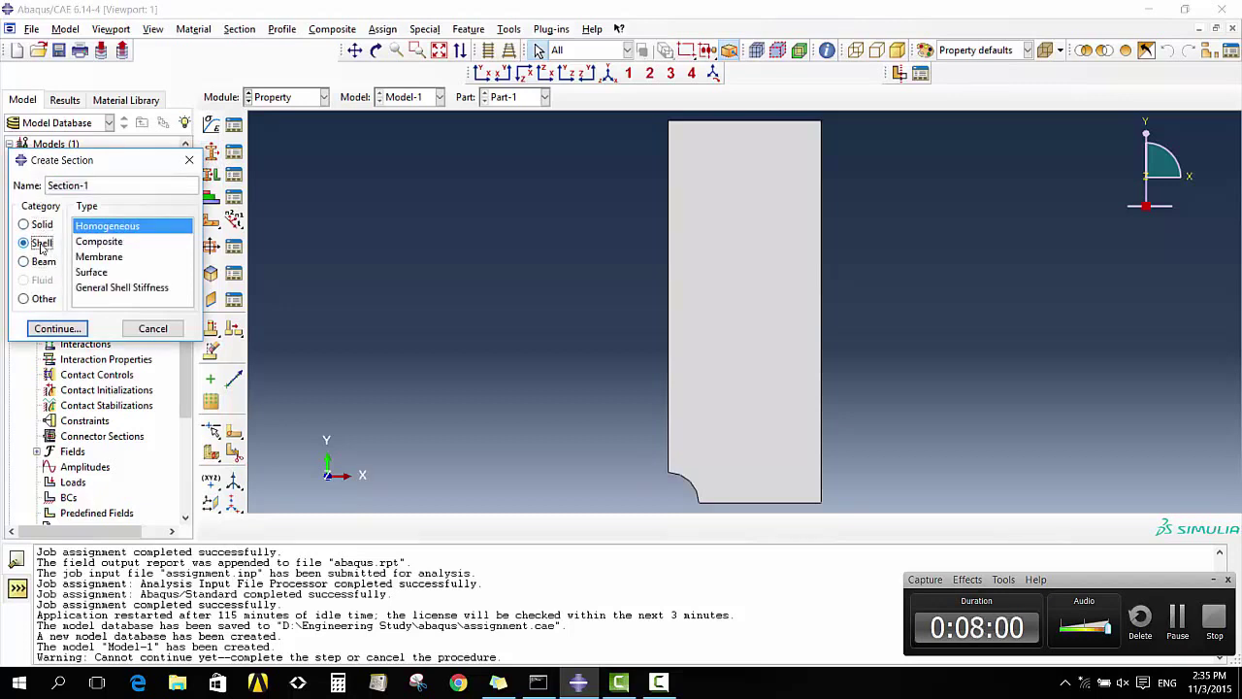
left_click(107, 239)
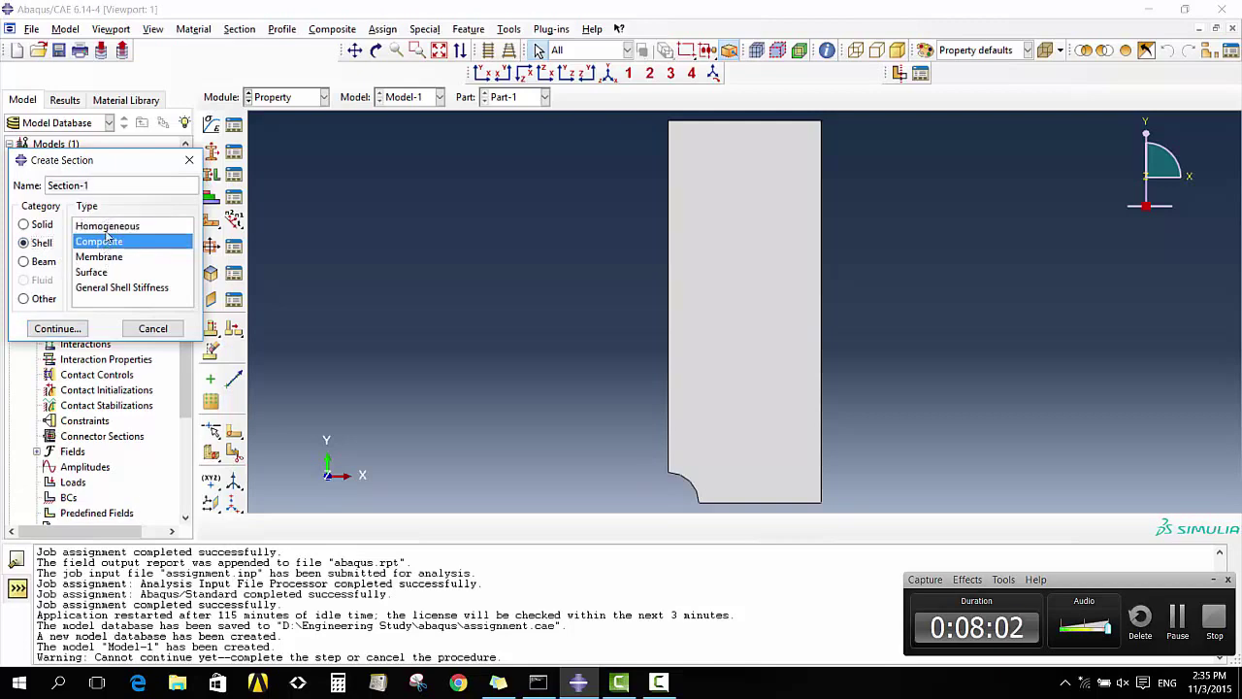
left_click(54, 328)
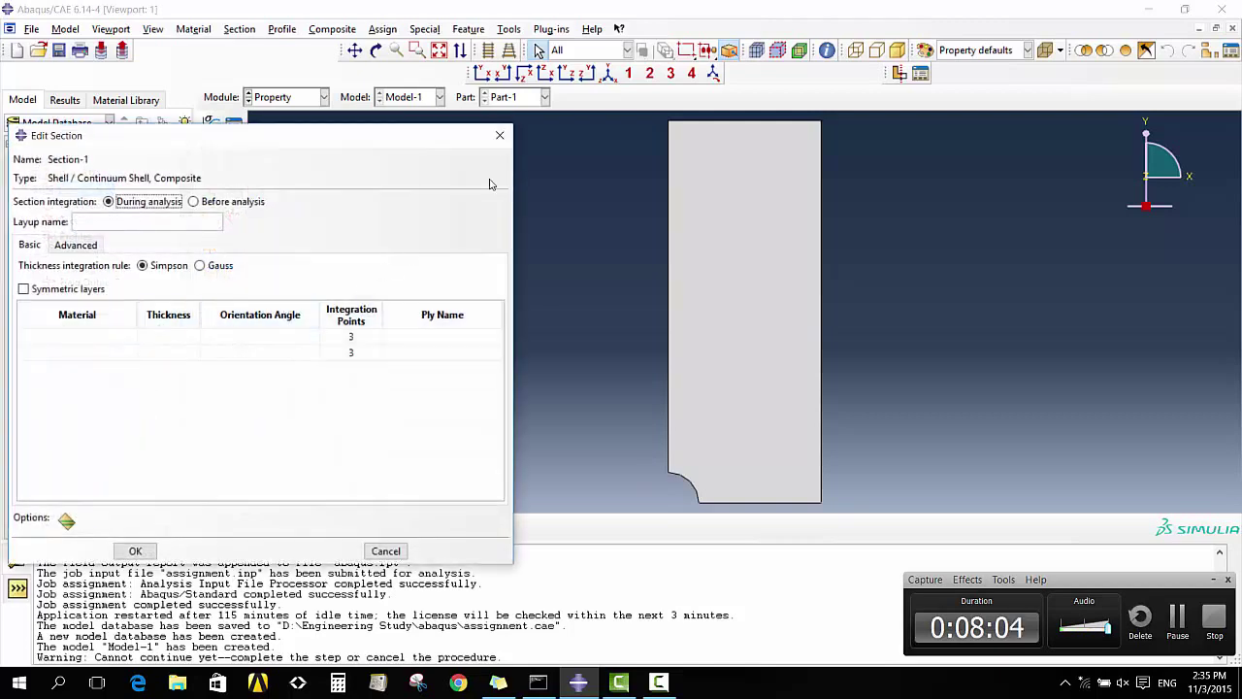
left_click(210, 152)
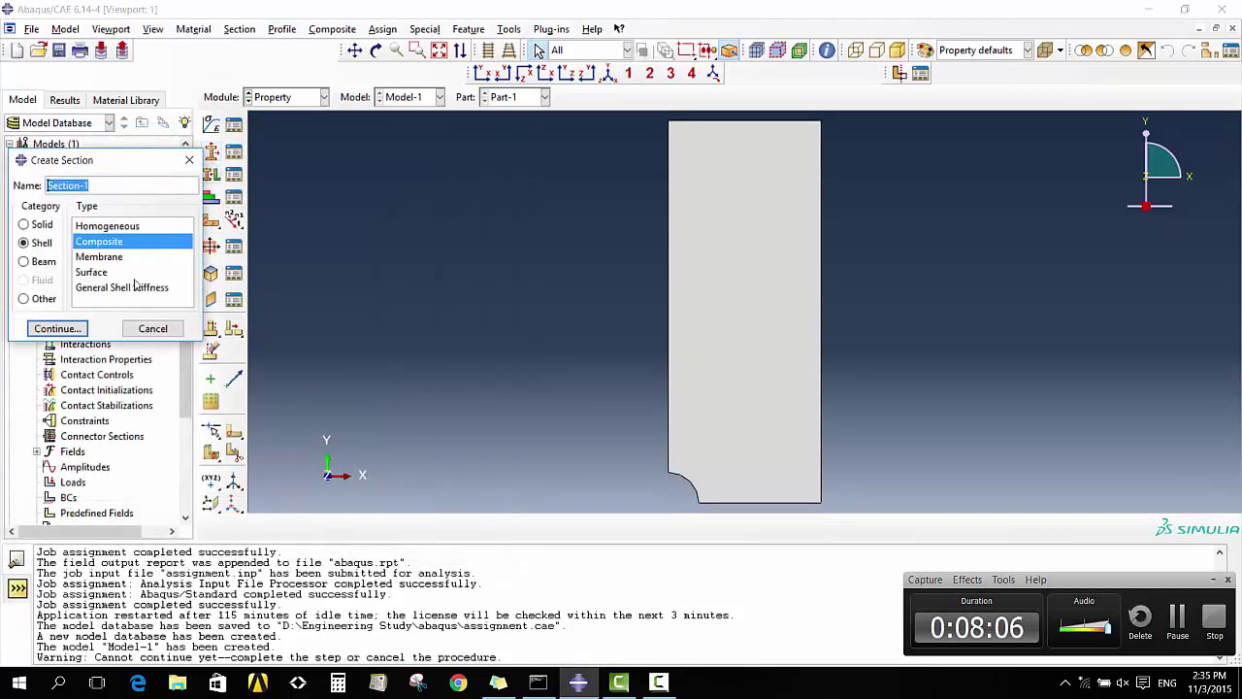
left_click(116, 273)
left_click(98, 258)
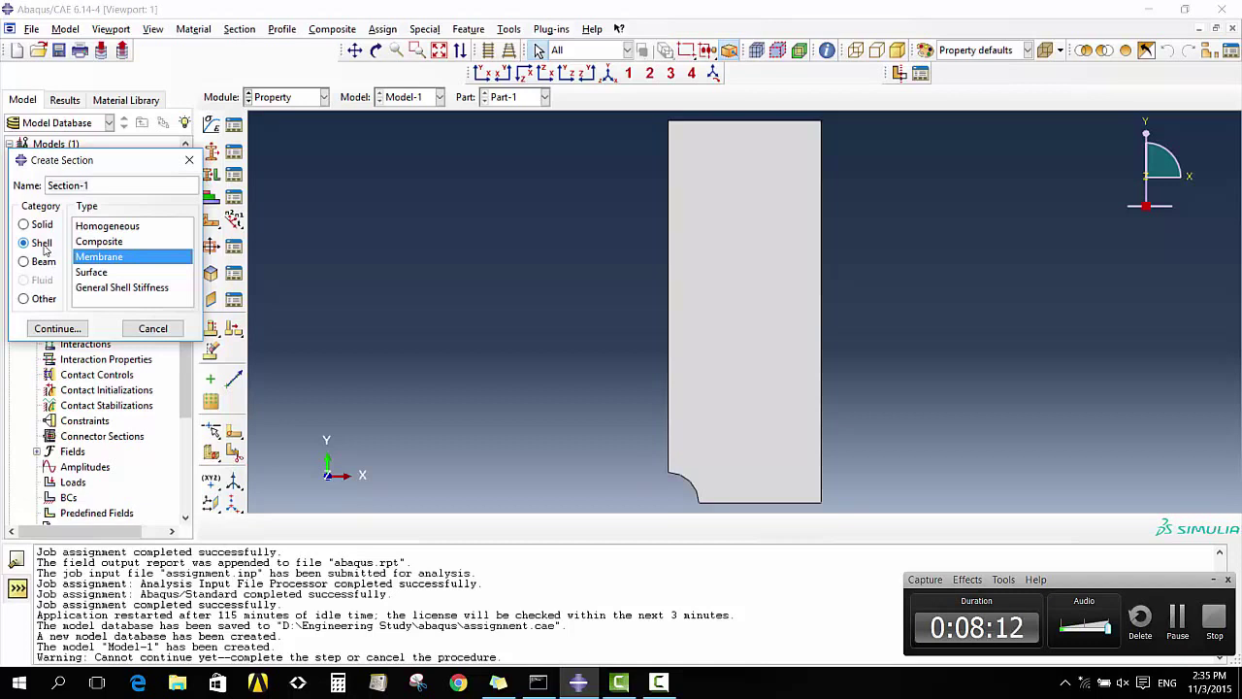
left_click(41, 224)
left_click(95, 232)
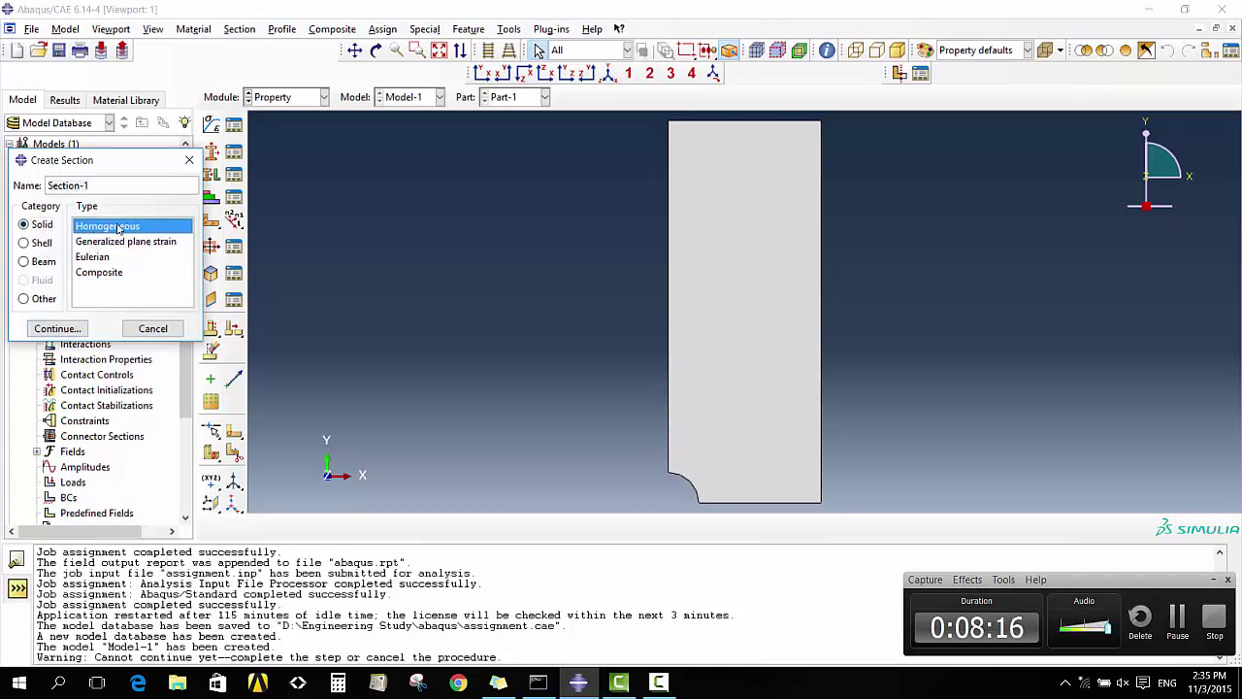
left_click(59, 328)
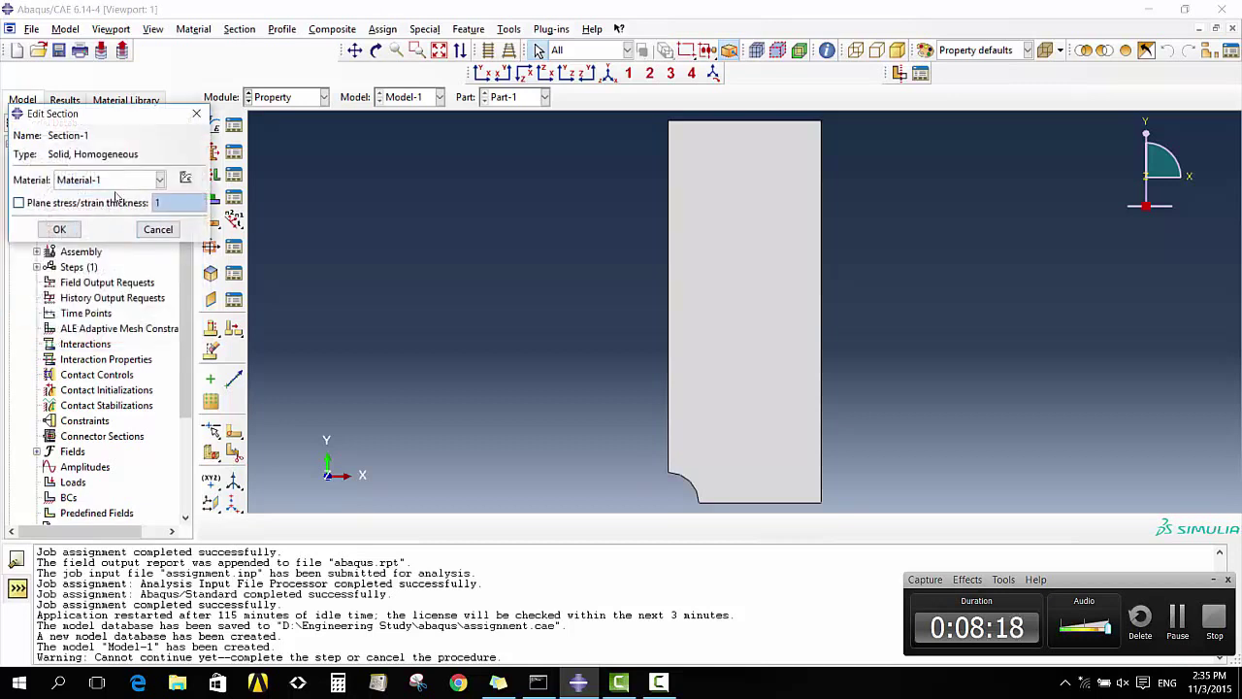
left_click(75, 203)
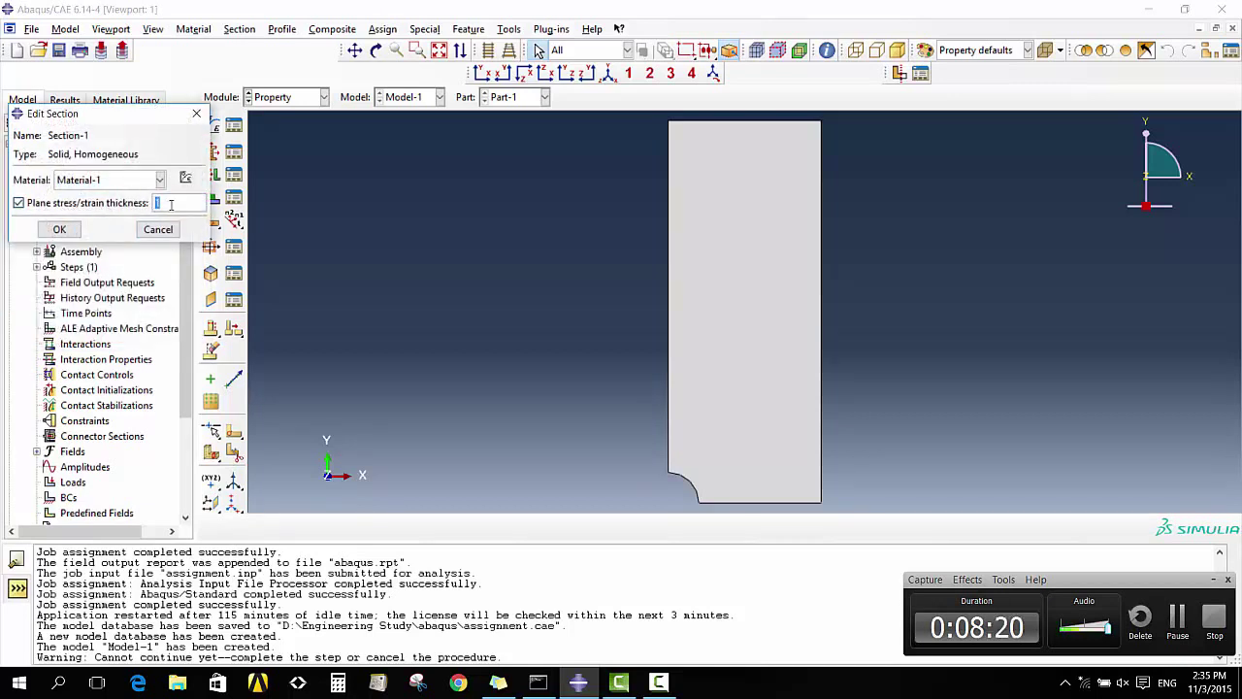
left_click(179, 203)
type("2")
Accept the solid section settings, then back out of the stray assignment and profile dialogs
left_click(59, 229)
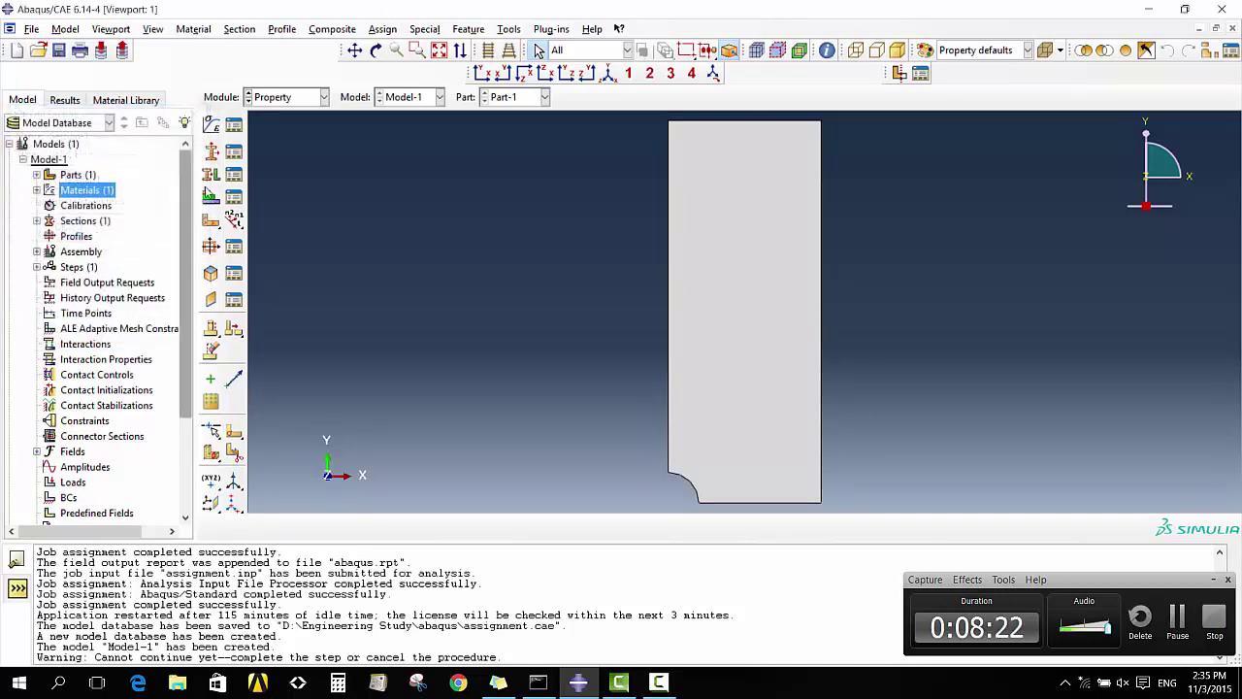
left_click(211, 175)
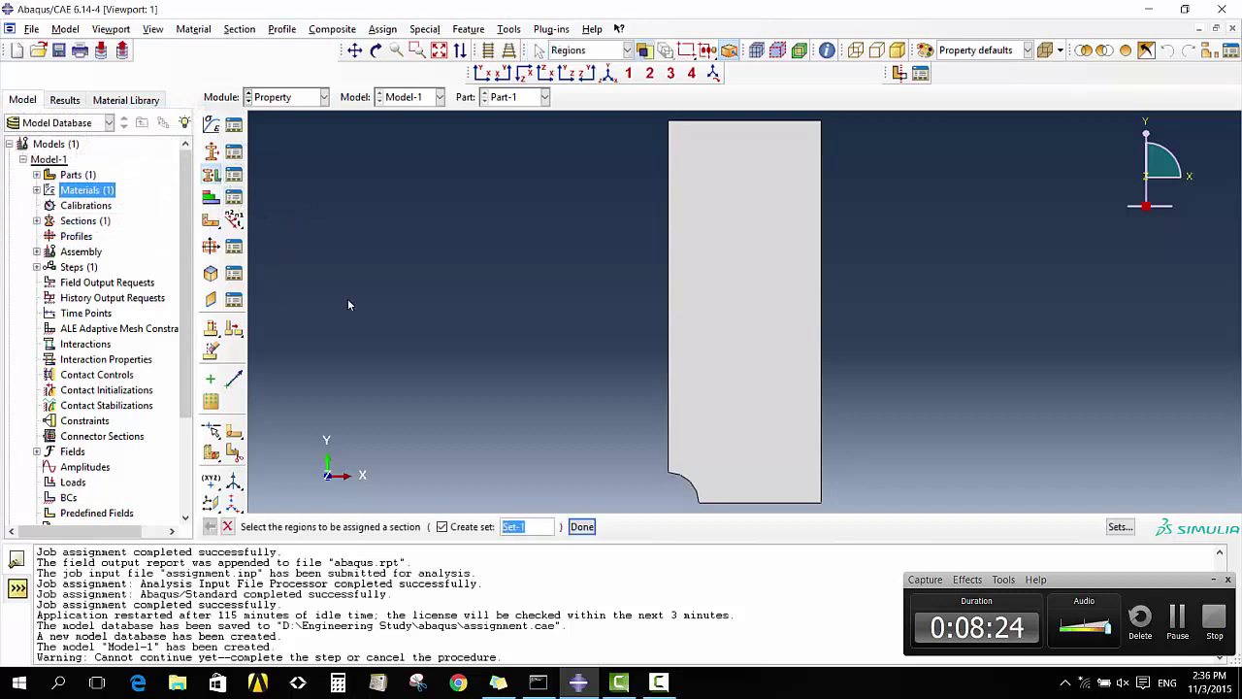
left_click(582, 527)
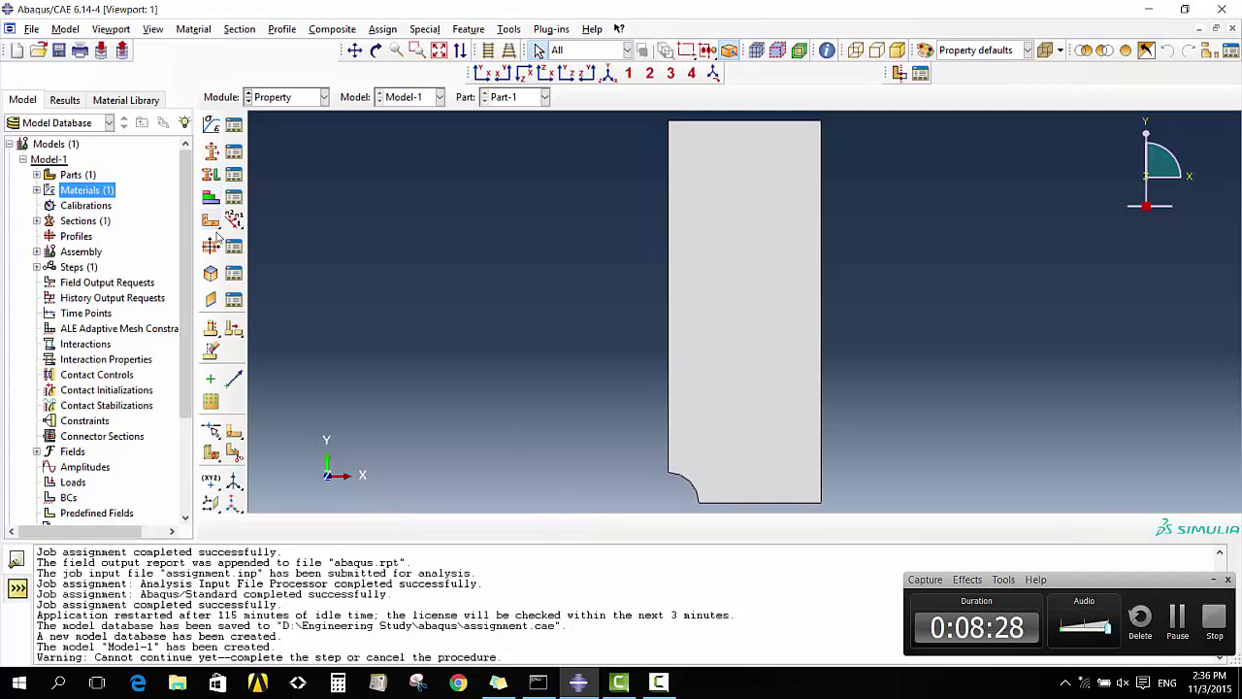
left_click(214, 249)
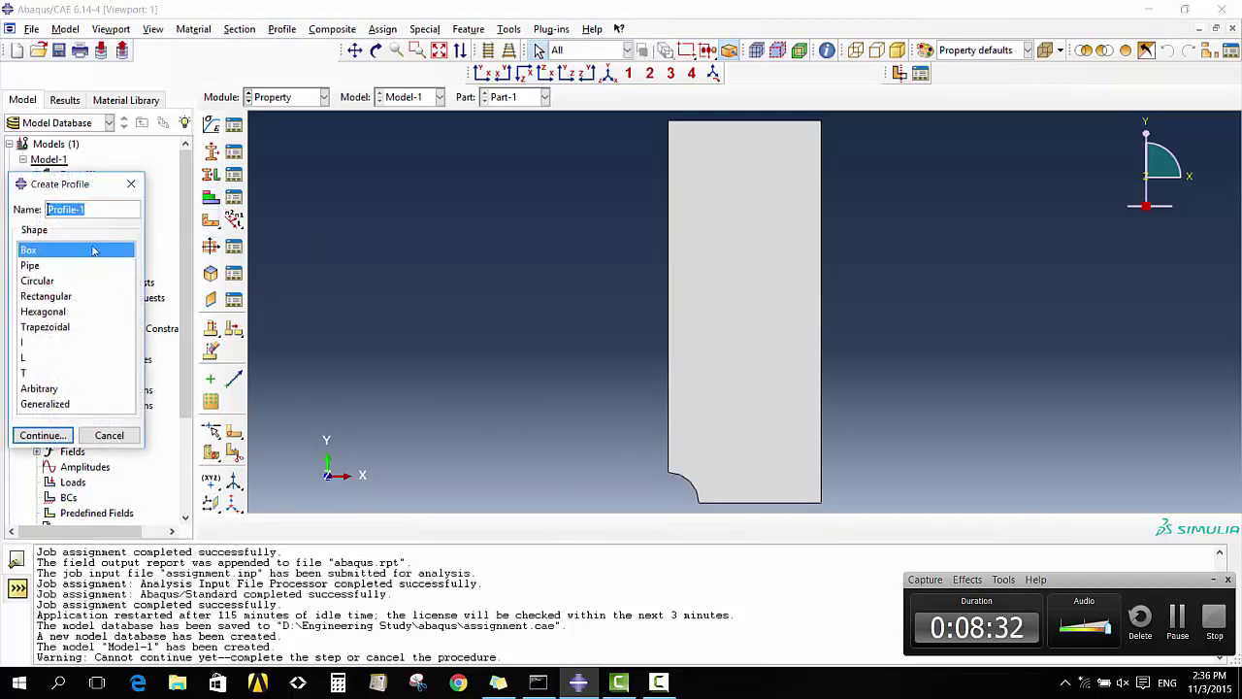
left_click(131, 184)
Assign Section-1 to the entire notched plate face
left_click(233, 178)
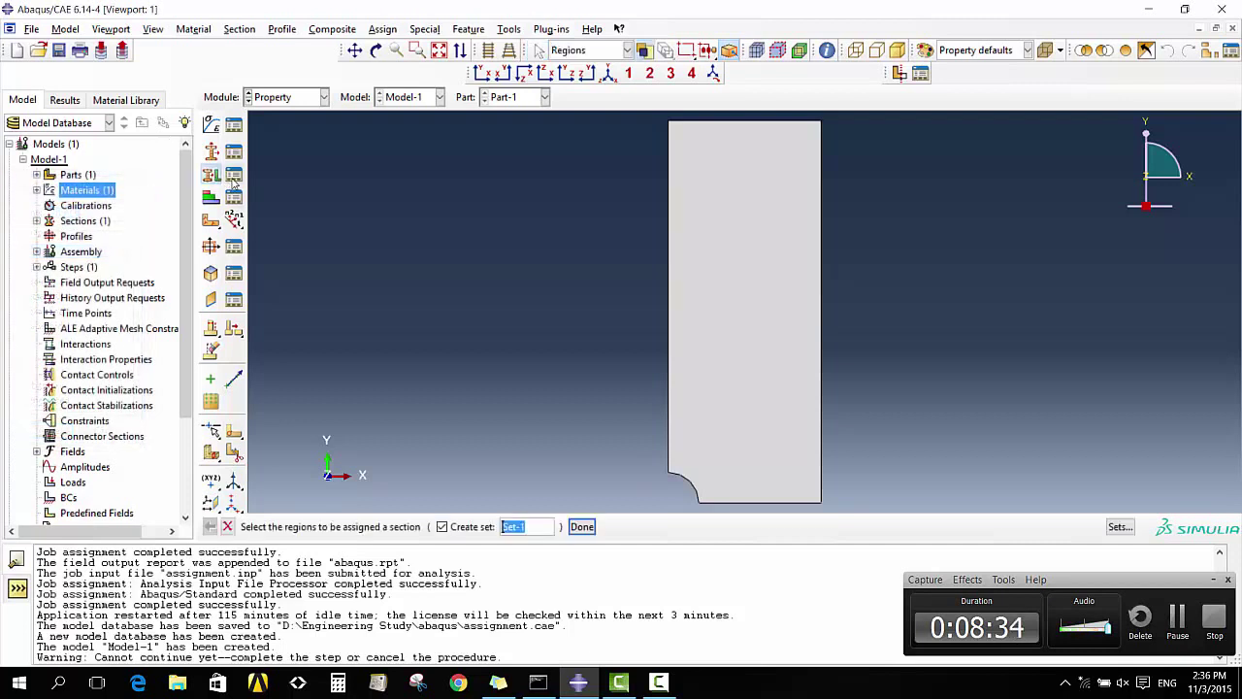
left_click(233, 181)
left_click(381, 133)
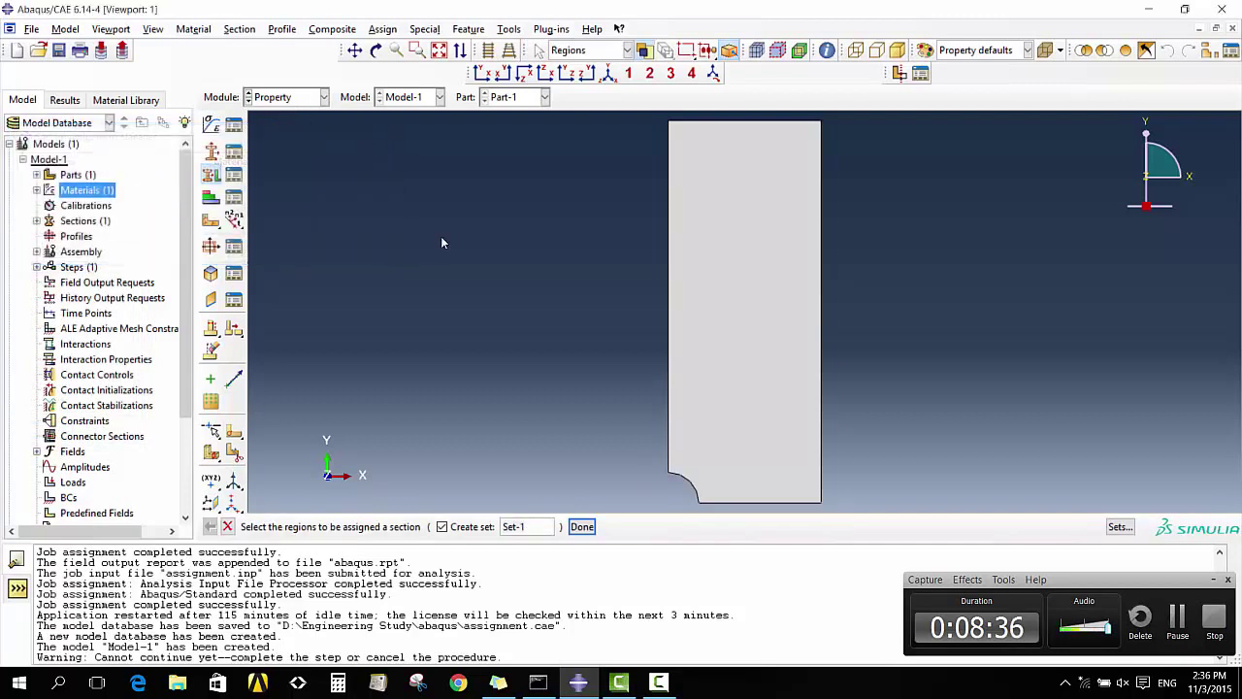
left_click(658, 508)
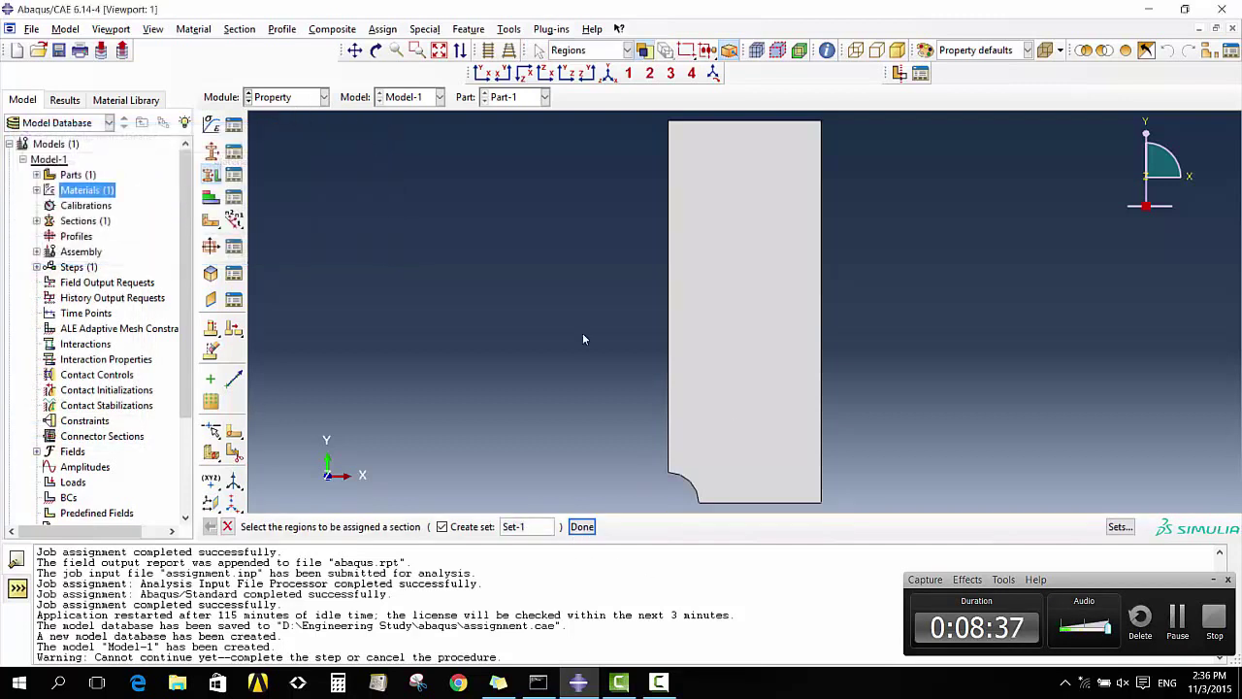
left_click(581, 526)
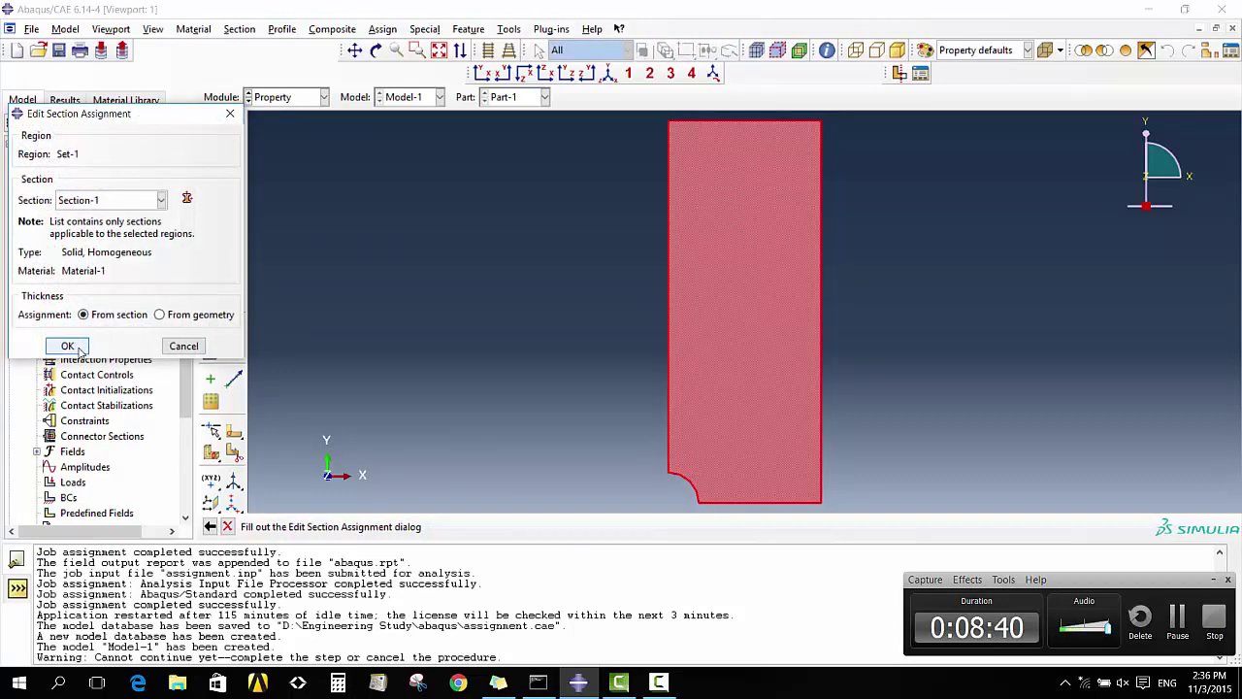
left_click(68, 347)
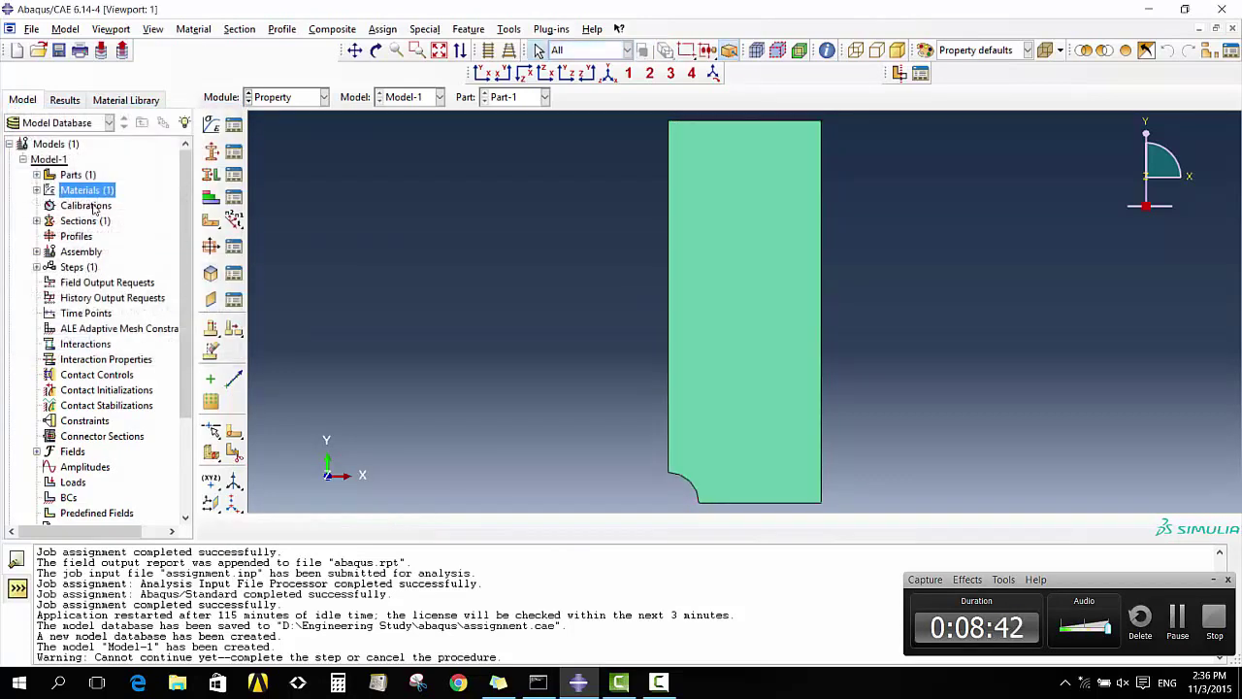
Switch to the Assembly module and add an instance of Part-1
left_click(277, 97)
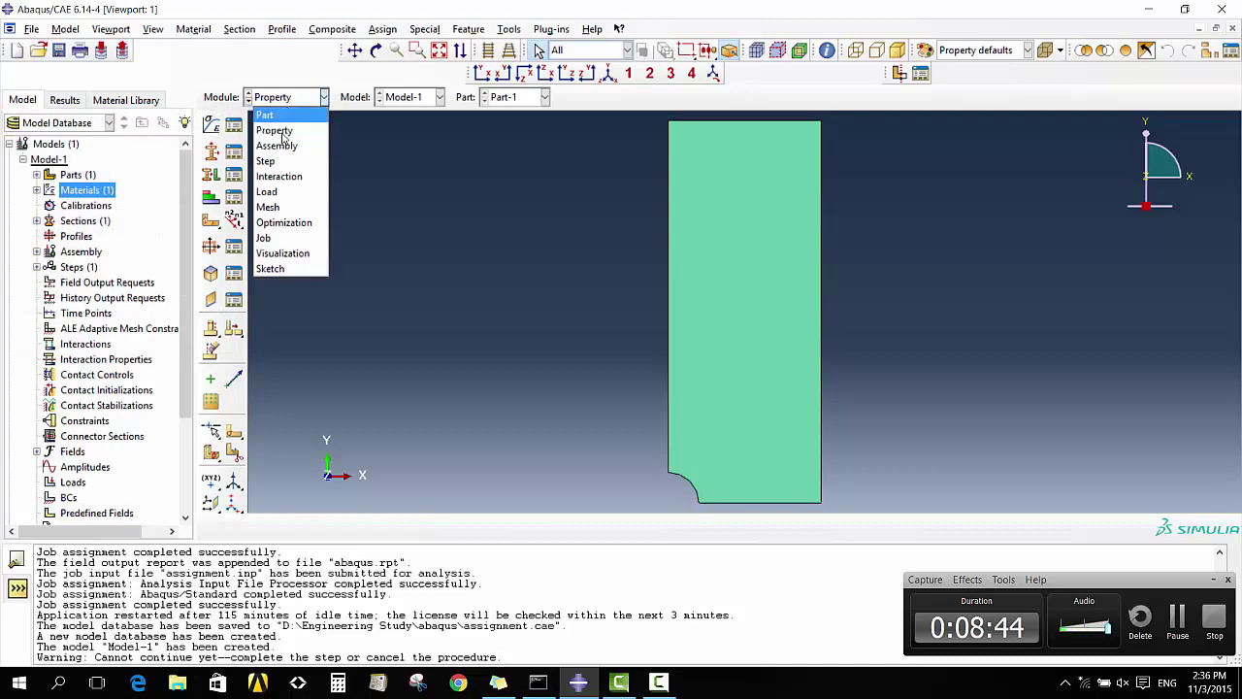
left_click(278, 151)
left_click(210, 124)
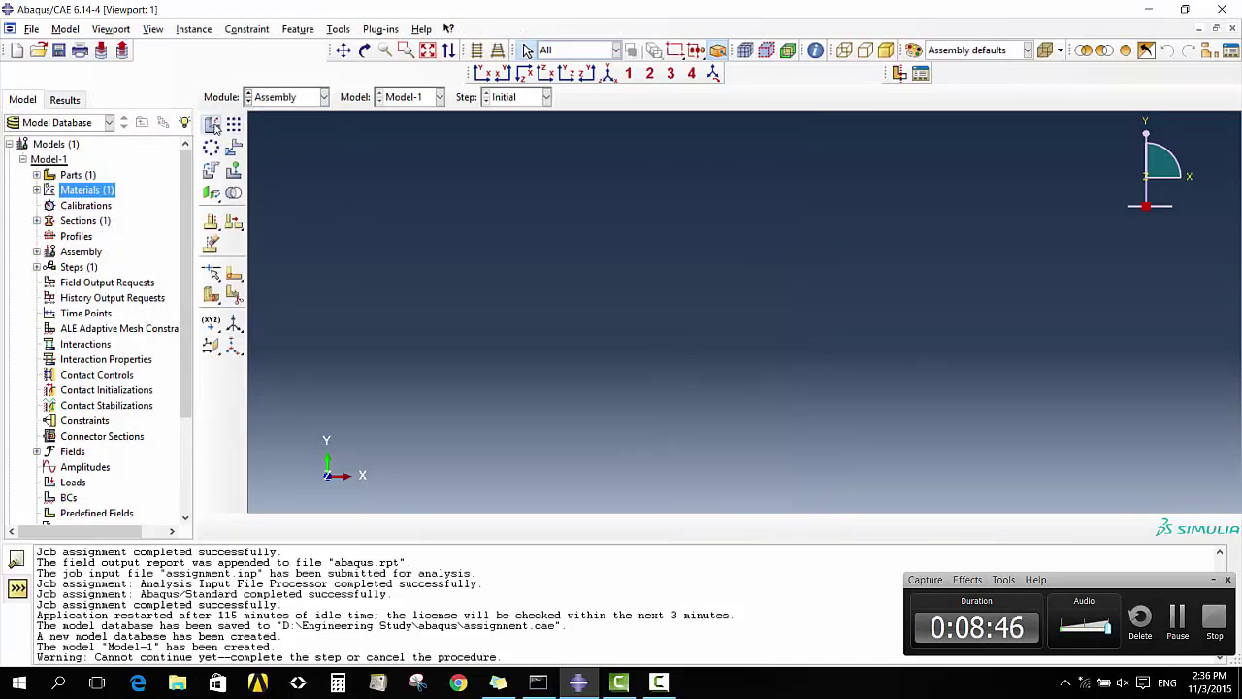
left_click(43, 426)
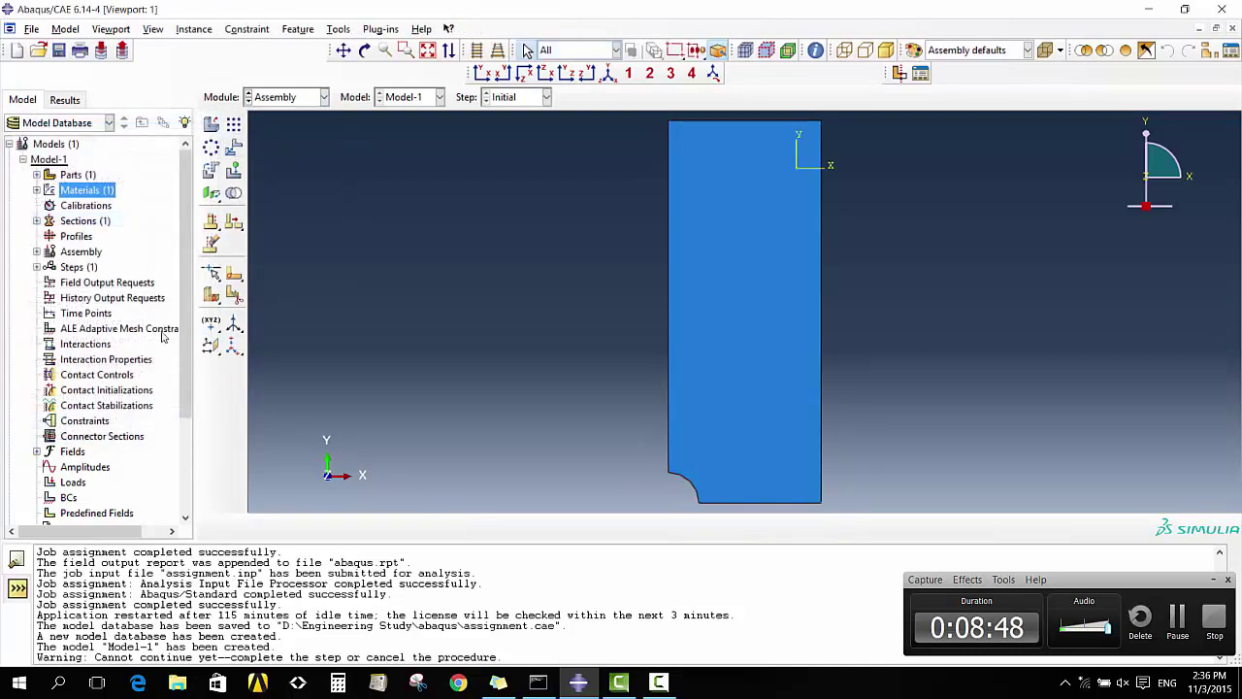
Create a Static, General step named Step-1 with default settings, then move to the Load module
left_click(323, 97)
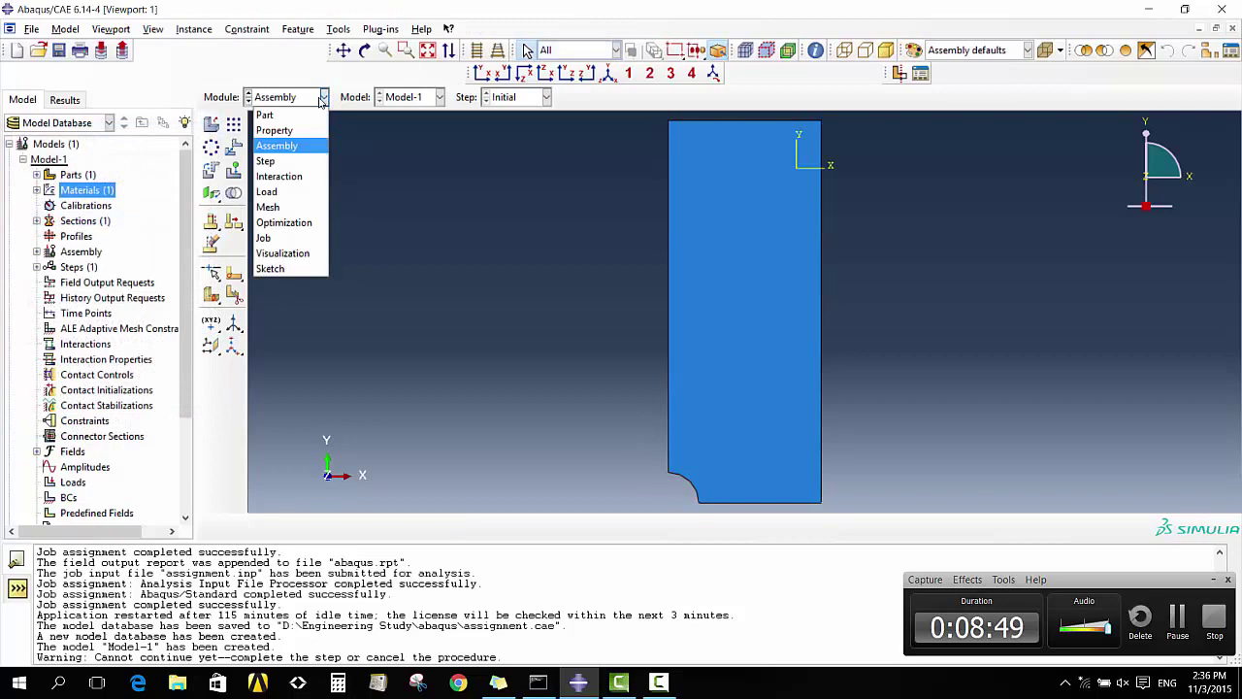
left_click(291, 161)
left_click(211, 126)
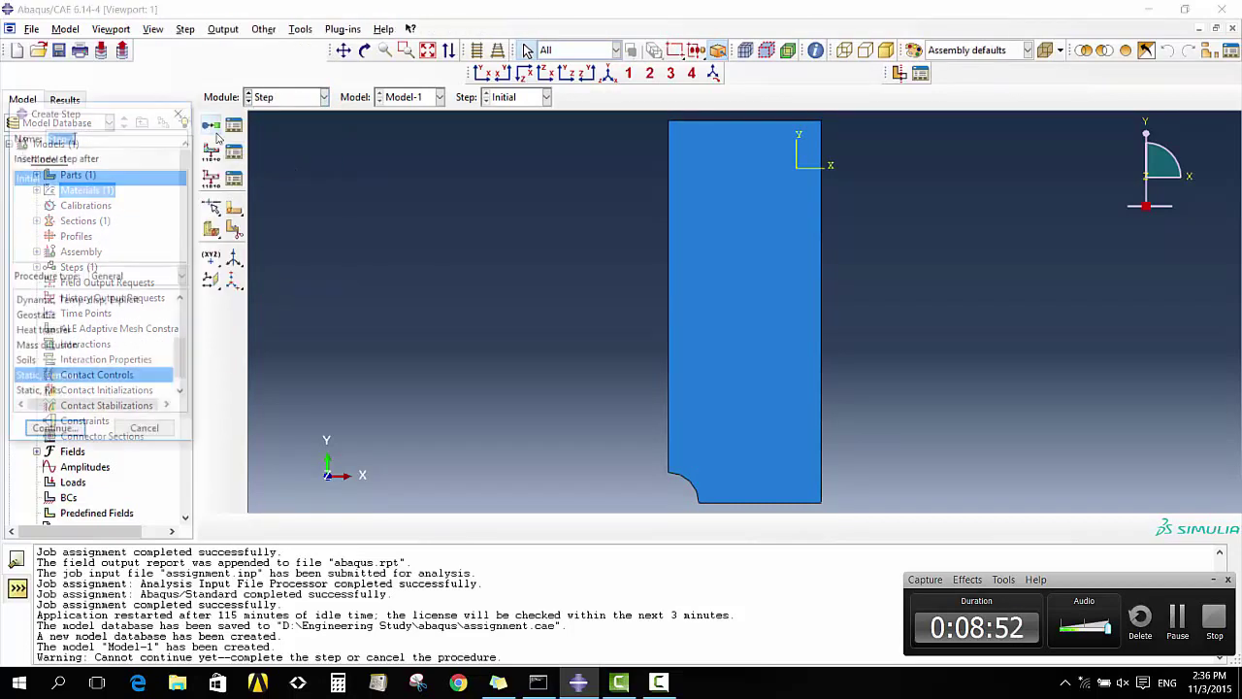
left_click(56, 432)
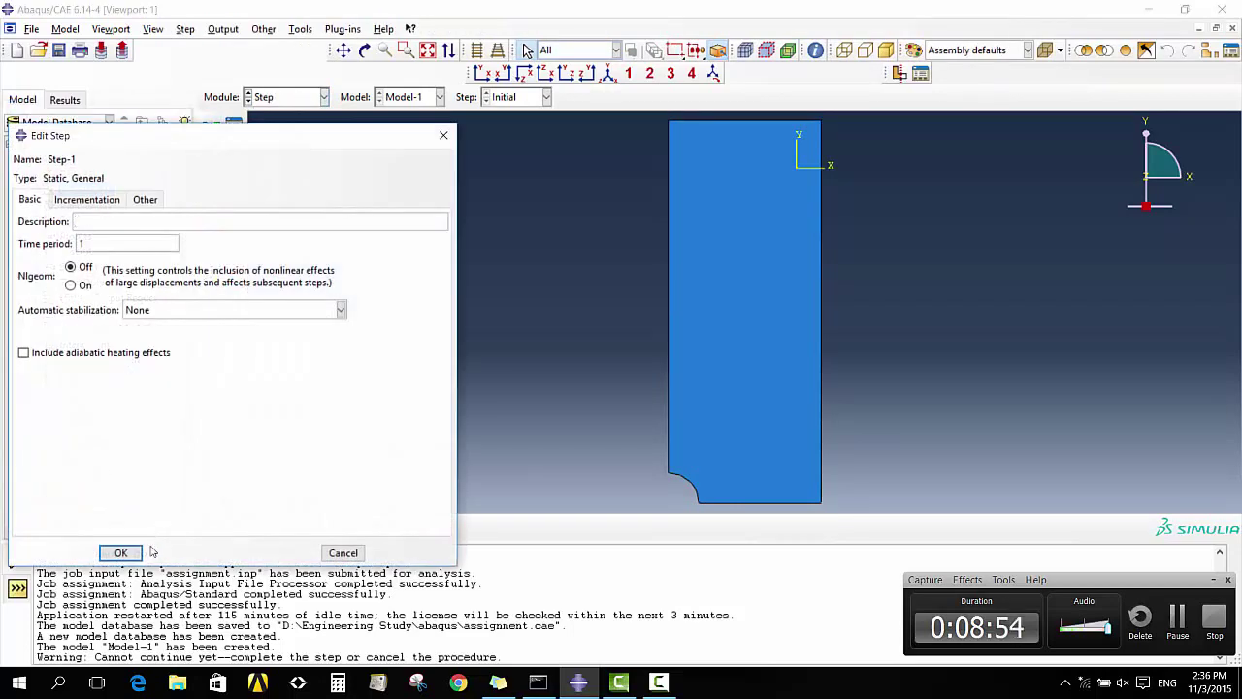
left_click(121, 552)
left_click(286, 97)
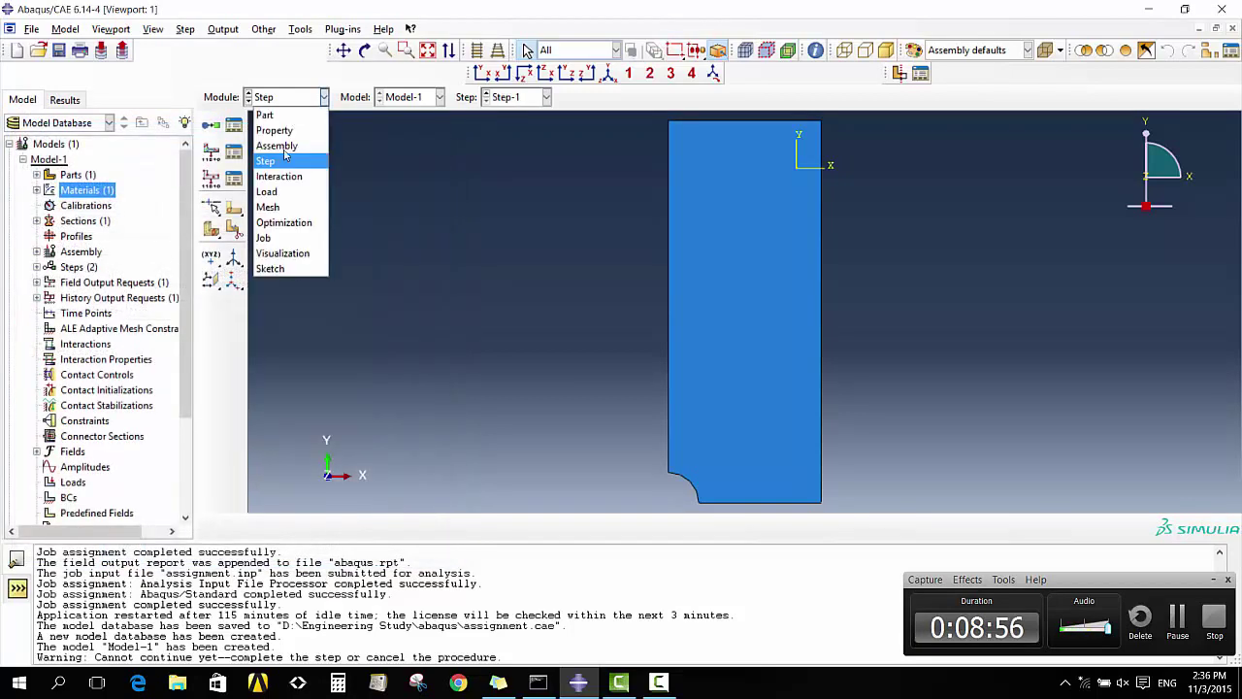
left_click(279, 192)
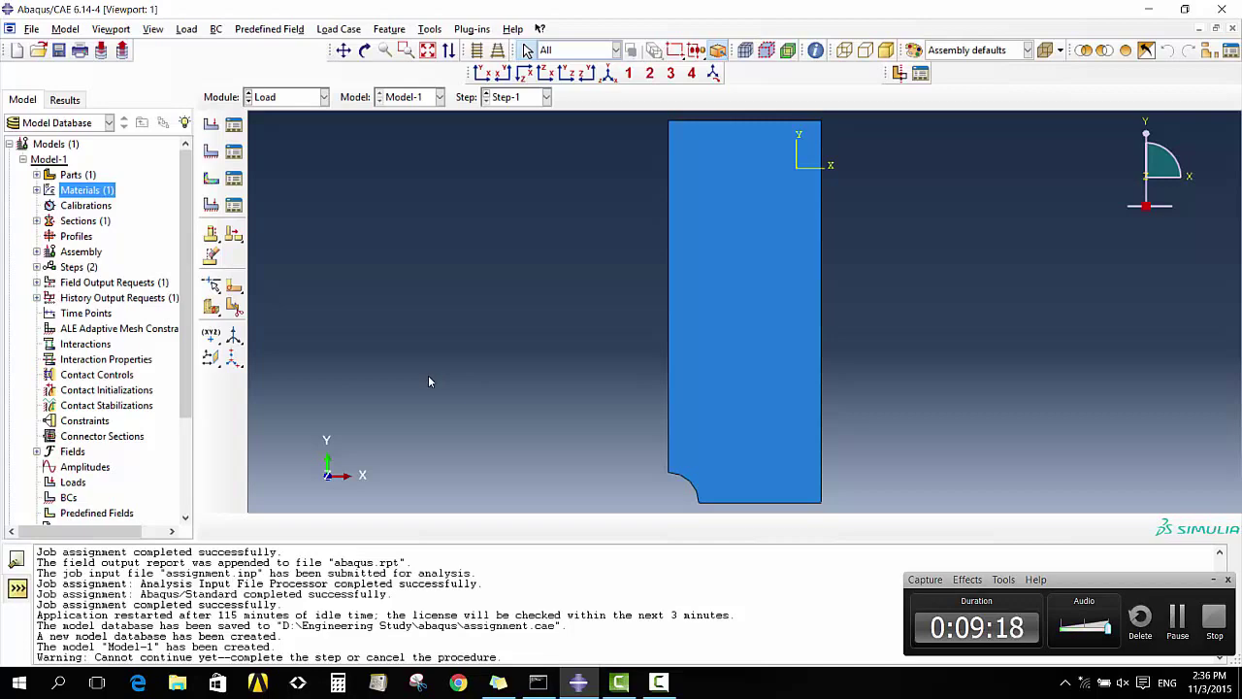
Apply a pressure load of magnitude 50 to the plate's top edge
left_click(211, 125)
left_click(165, 298)
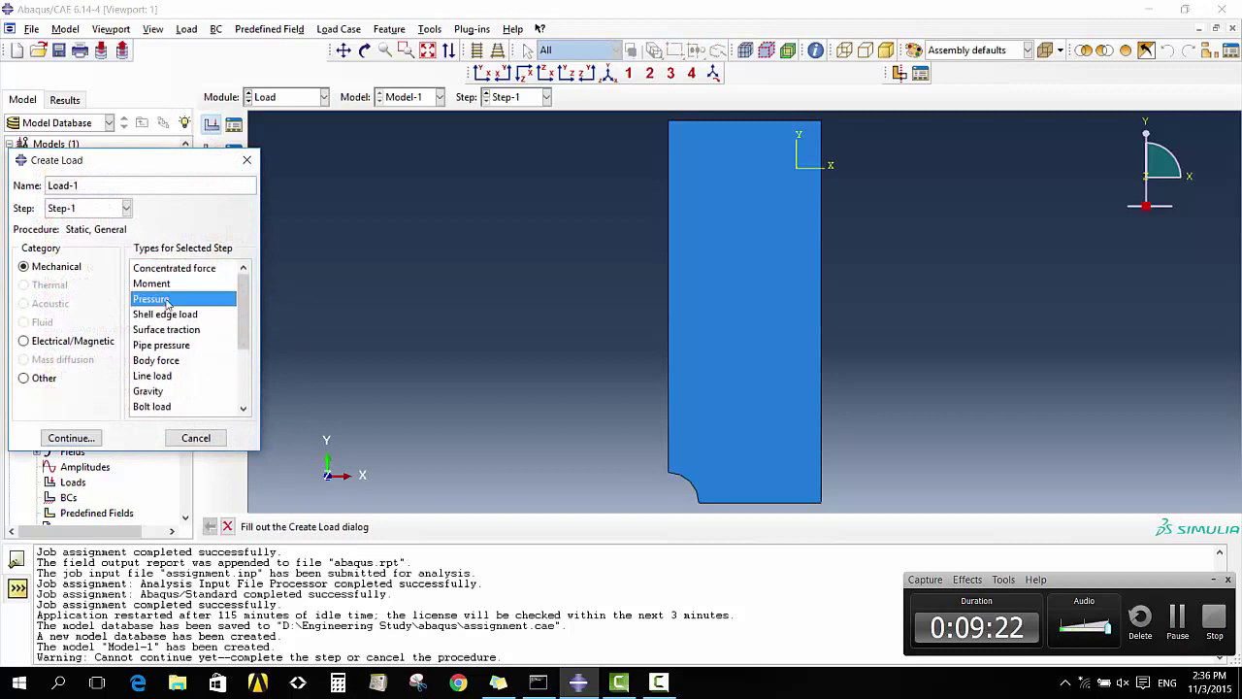
left_click(85, 441)
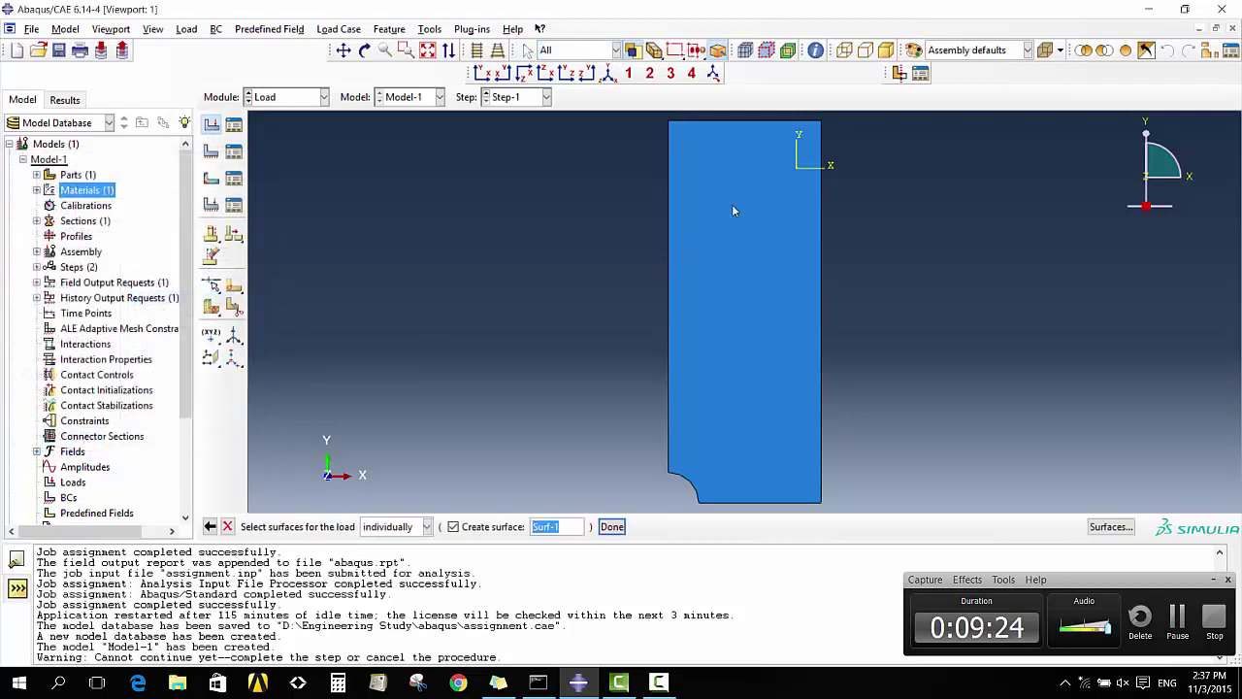
left_click(741, 121)
left_click(738, 120)
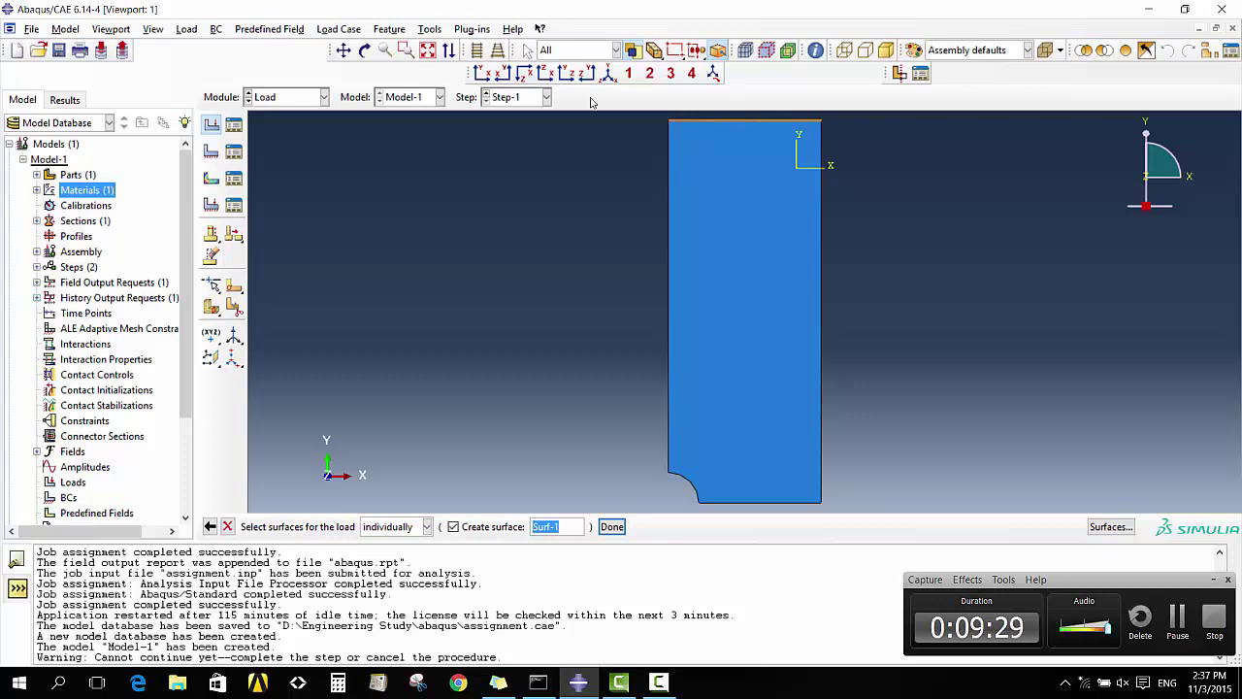
left_click(614, 528)
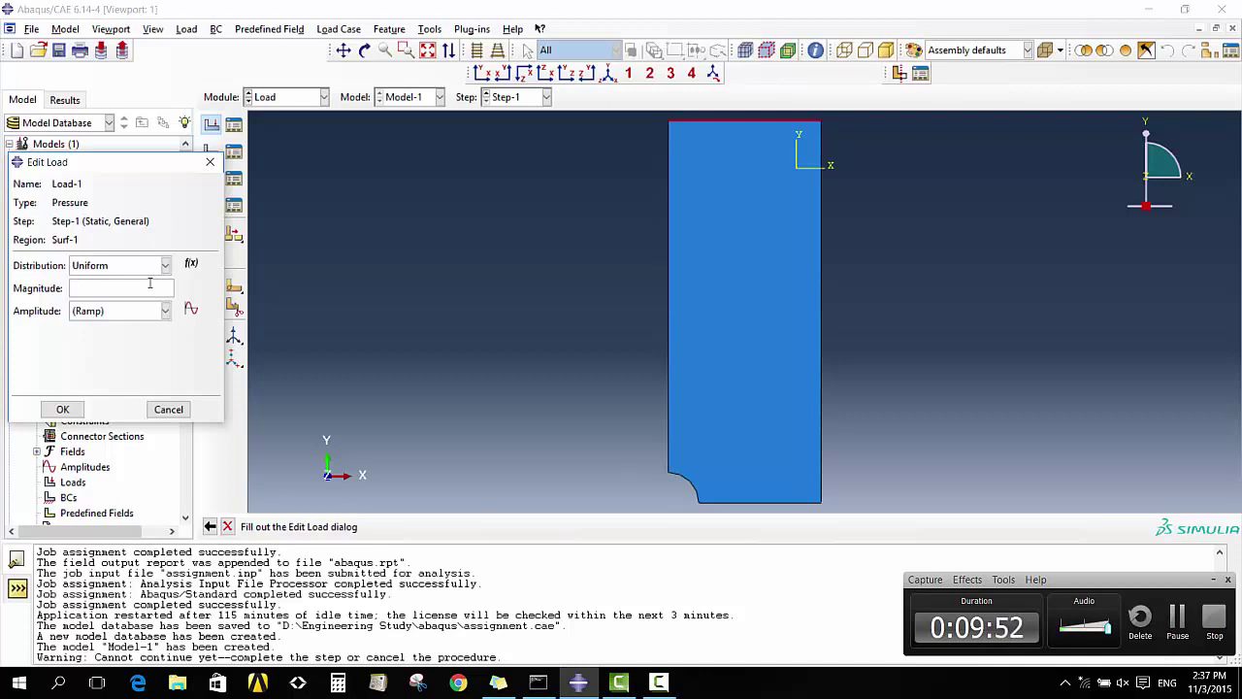
type("5")
type("0")
left_click(62, 408)
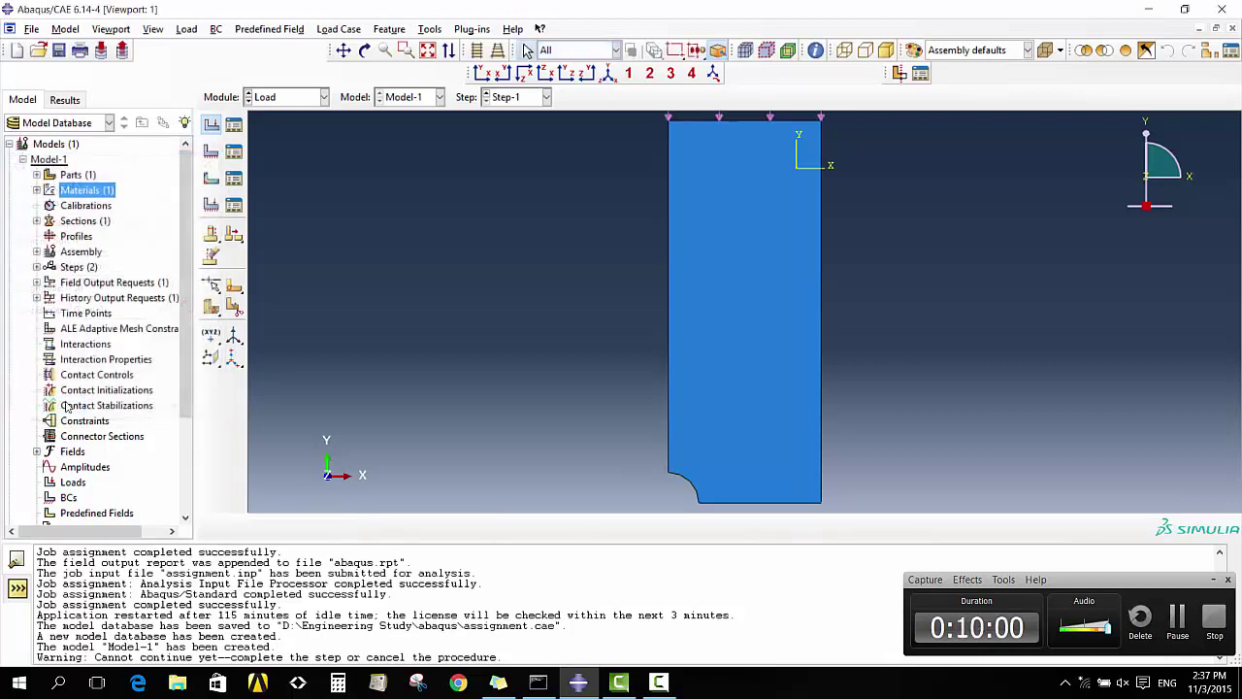
Edit Load-1 in the Load Manager to reverse its magnitude to -50
left_click(669, 267)
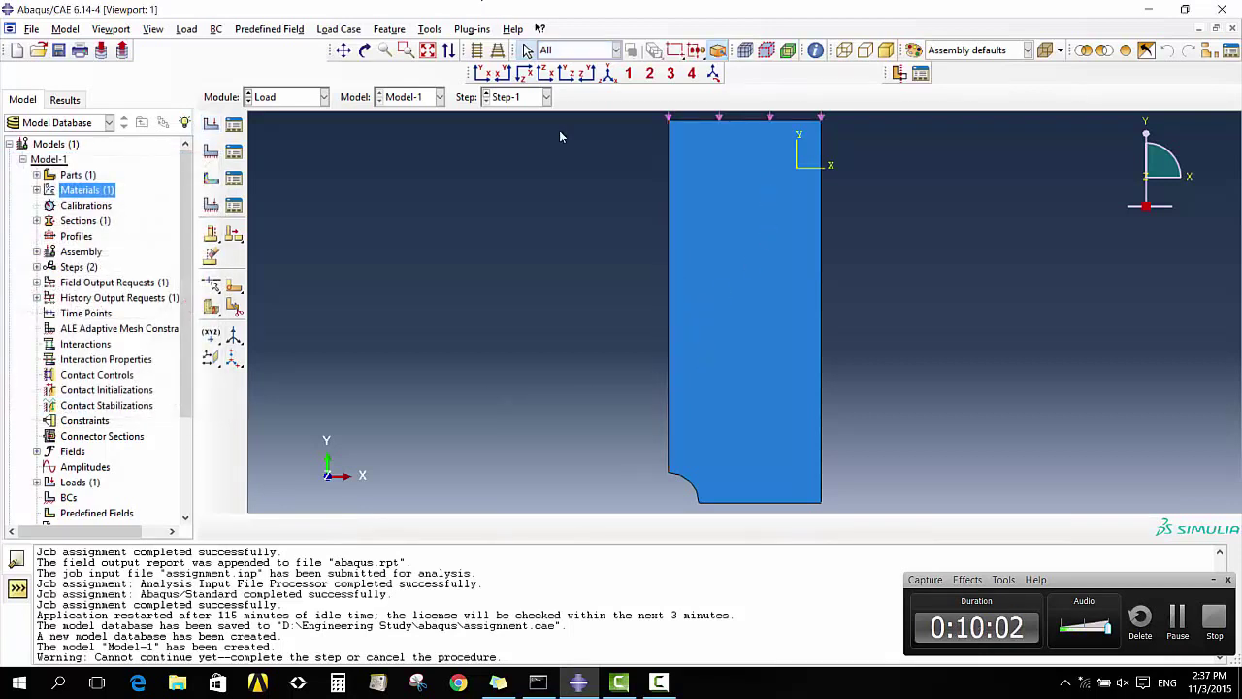
scroll(729, 225, "up", 2)
scroll(732, 218, "up", 1)
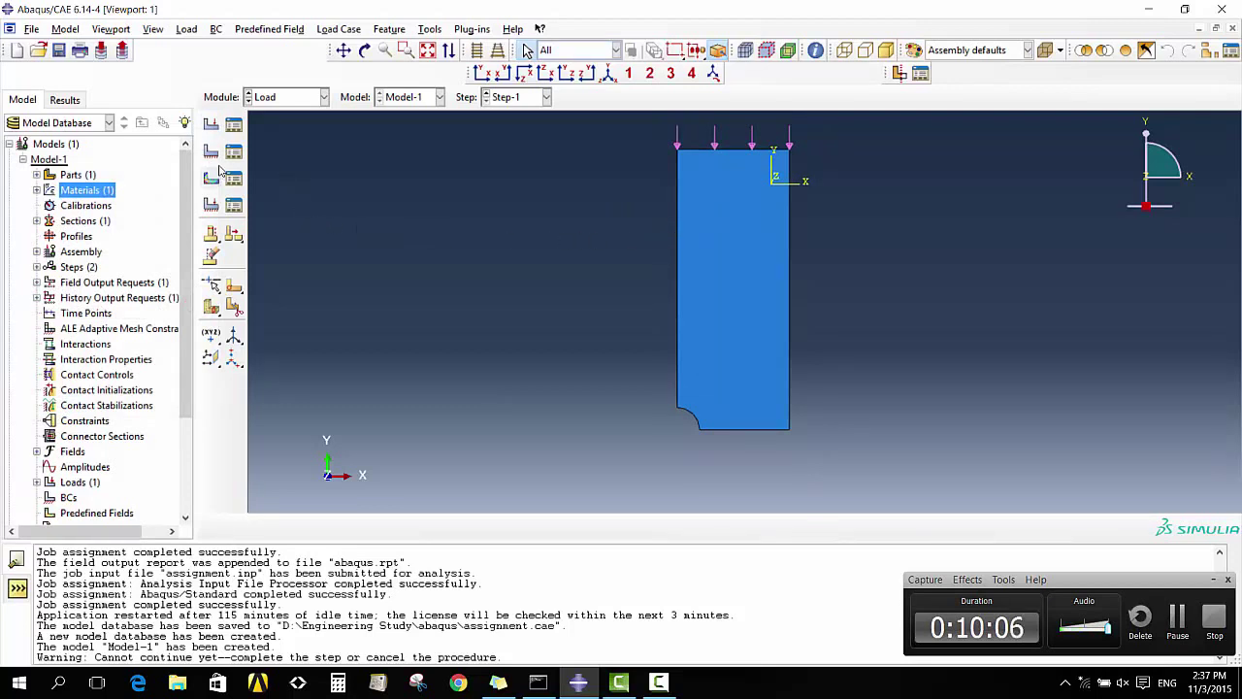
left_click(236, 136)
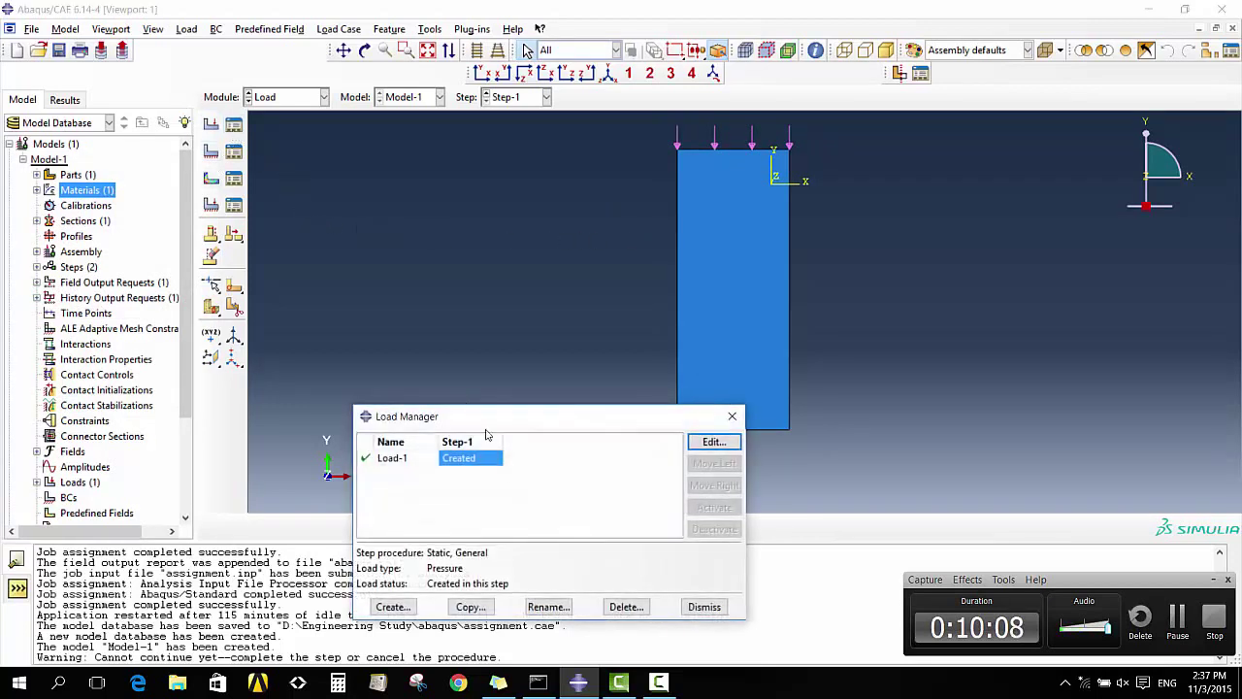
left_click(713, 442)
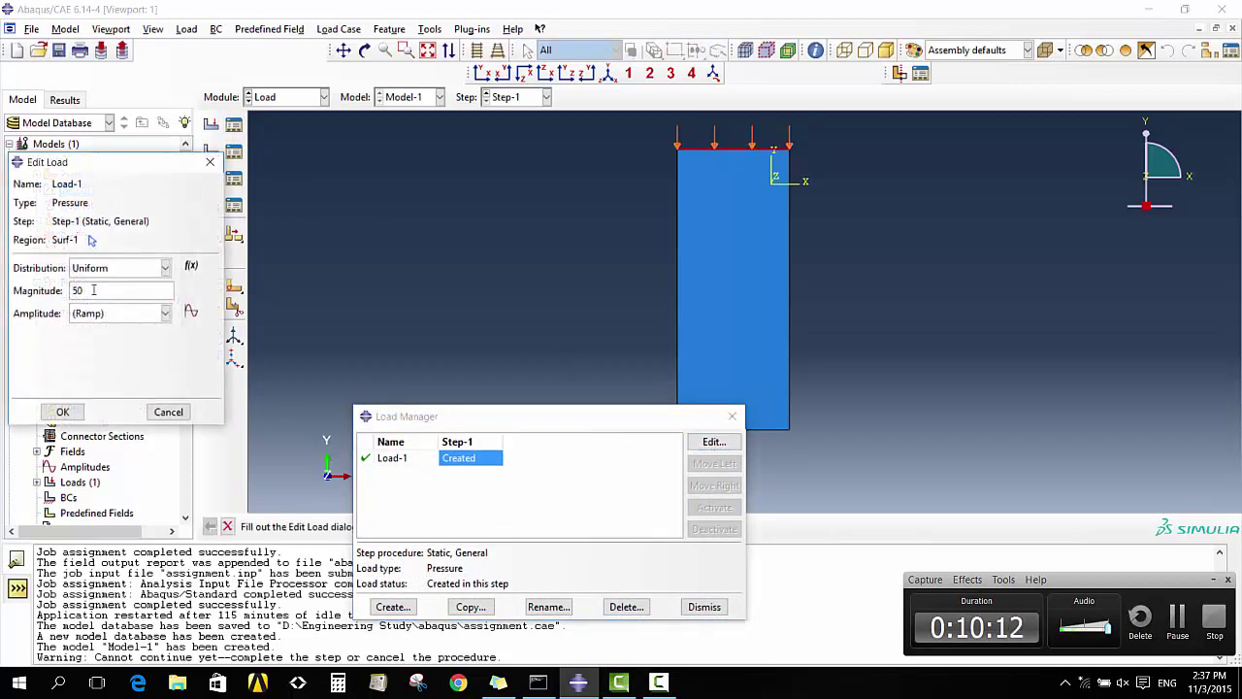
type("-")
left_click(58, 412)
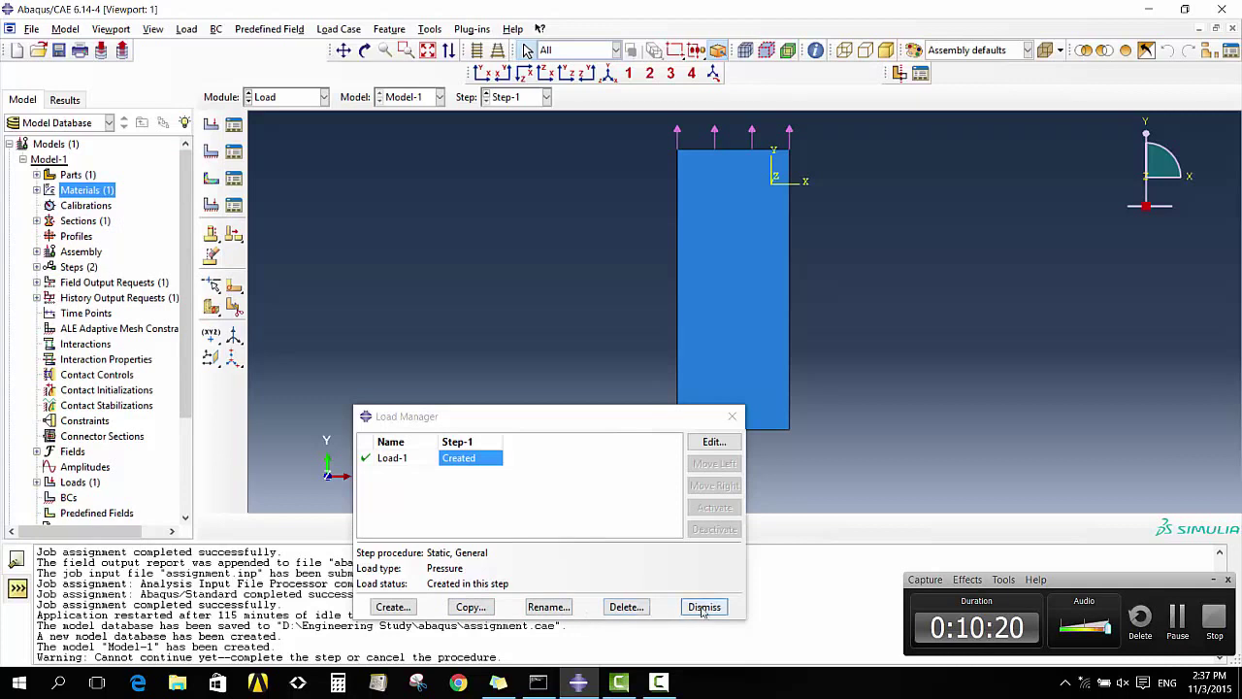
left_click(731, 417)
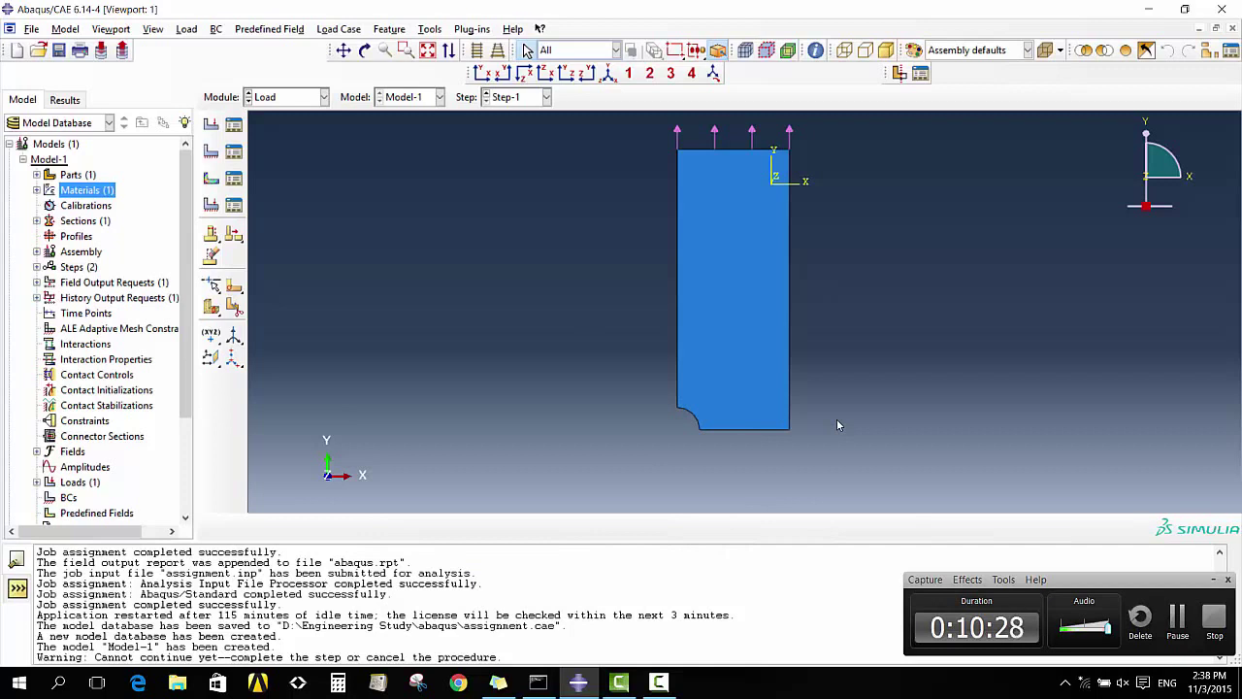
Constrain the plate's bottom edge with a displacement/rotation condition fixing U2 and UR3
scroll(836, 425, "up", 1)
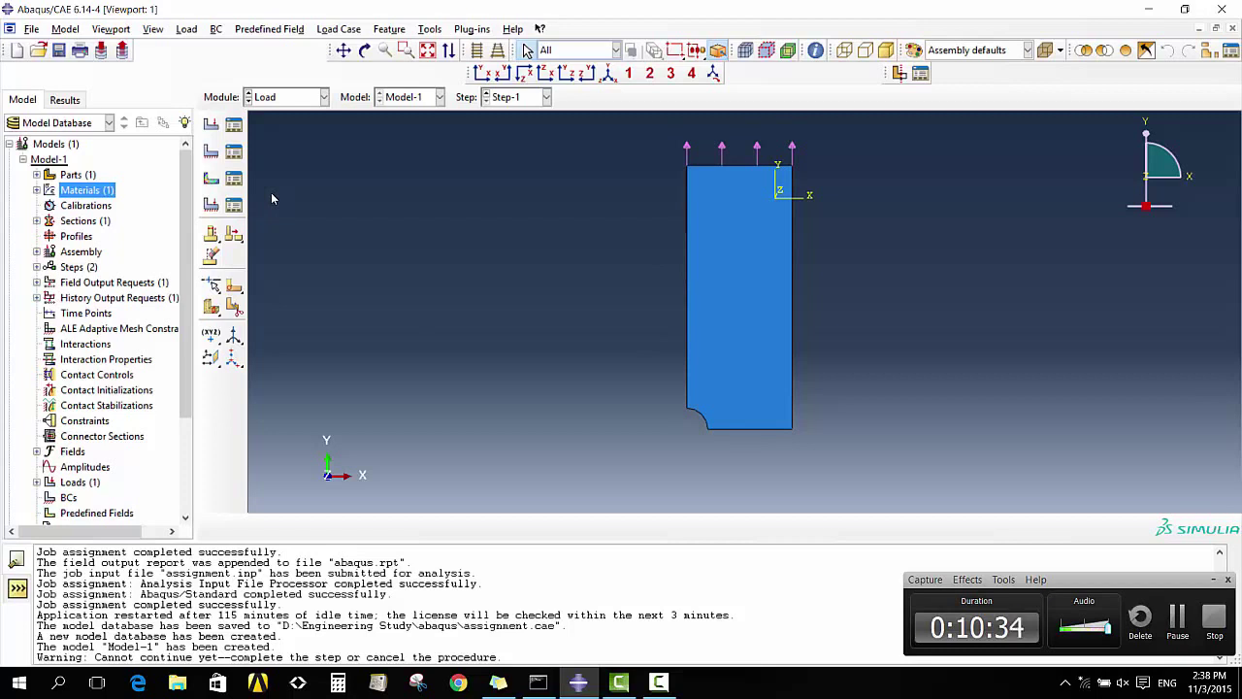
left_click(211, 152)
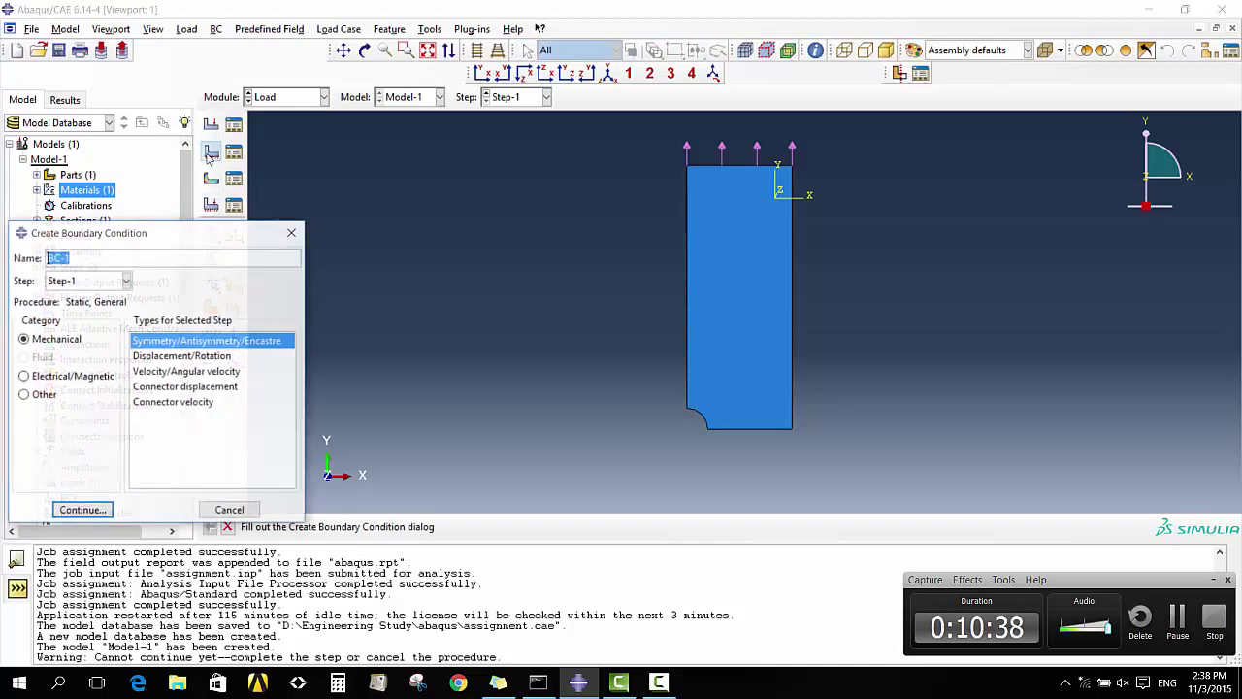
left_click(201, 357)
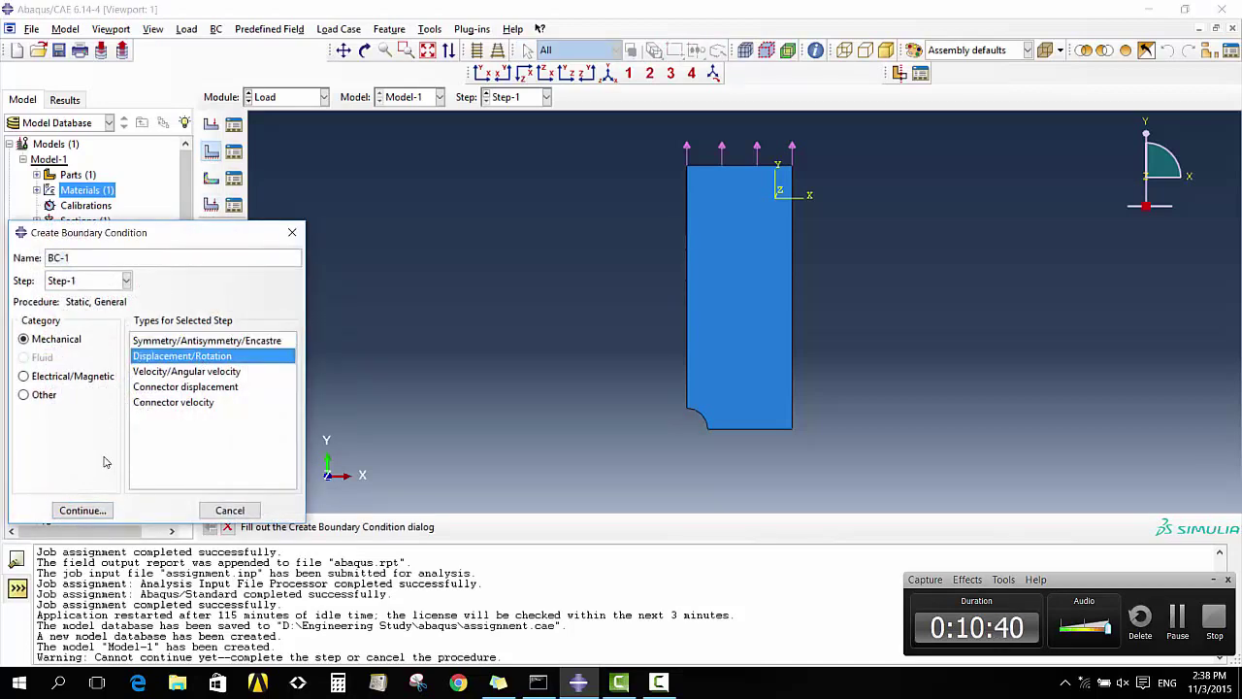
left_click(83, 510)
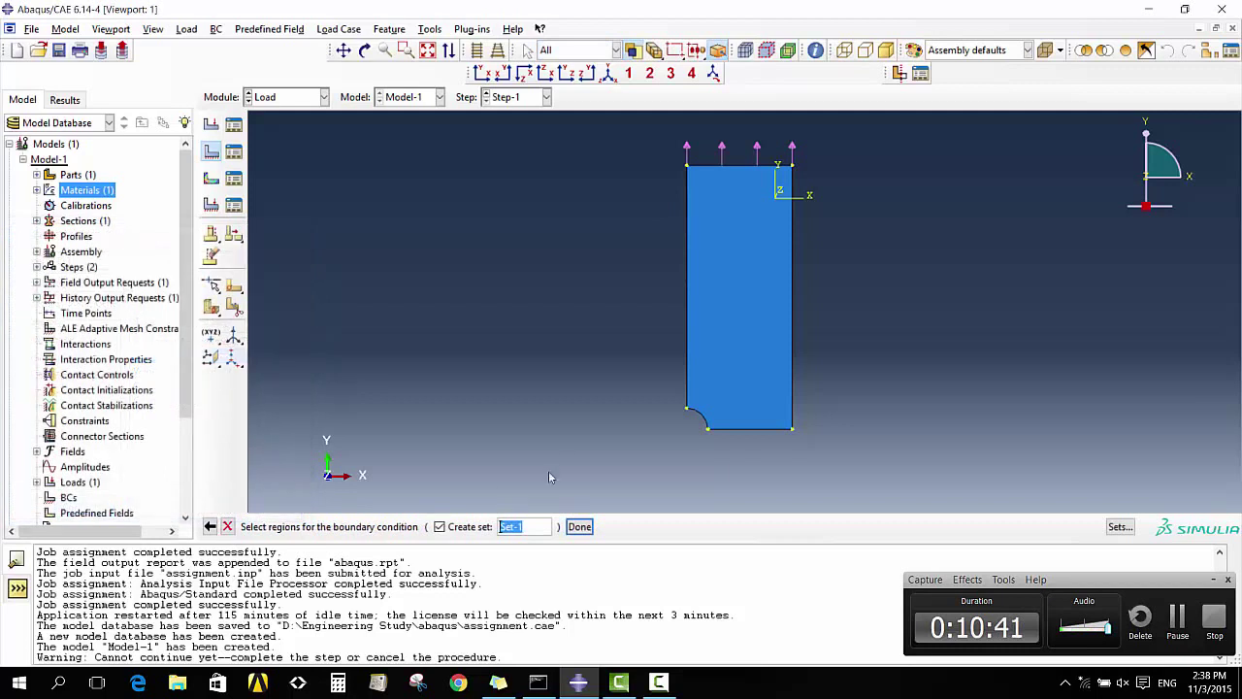
left_click(747, 435)
left_click(579, 526)
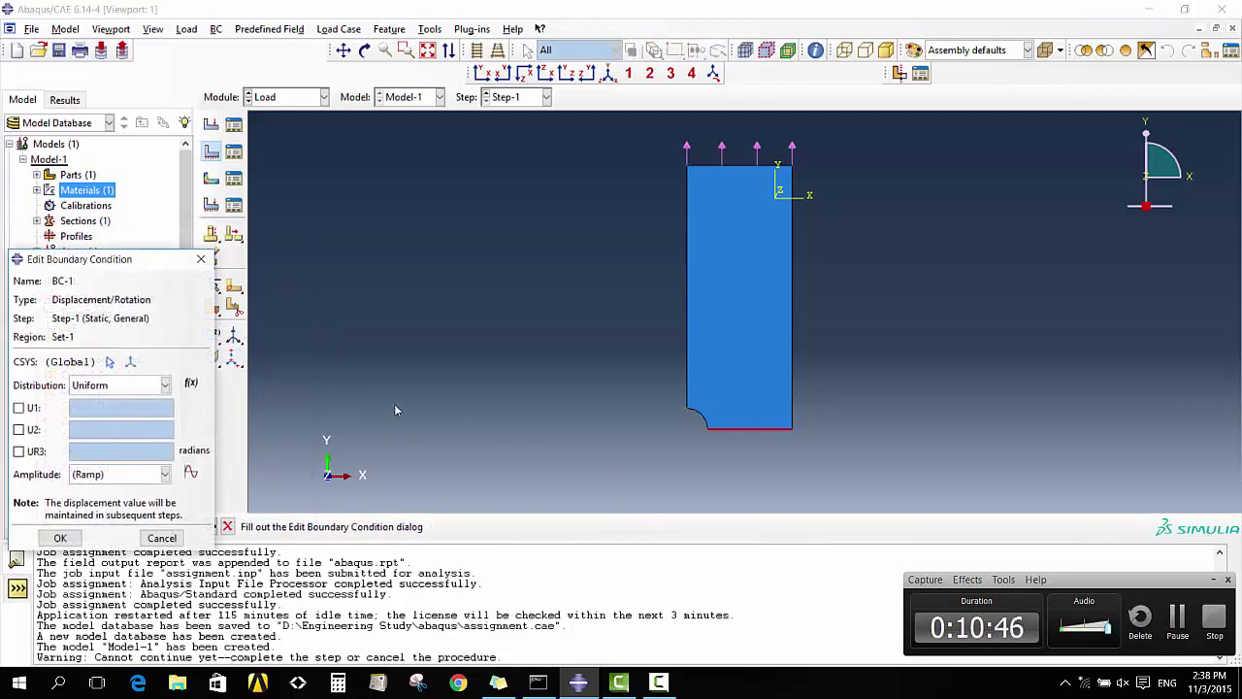
left_click(18, 429)
left_click(19, 451)
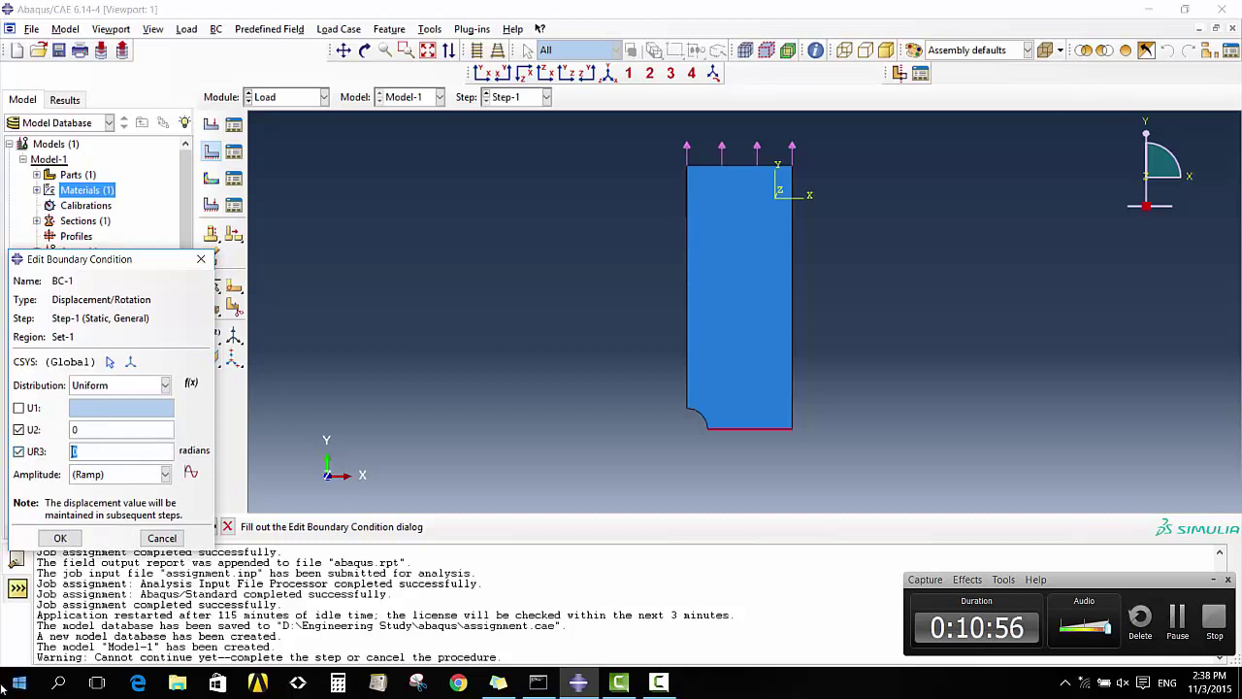
left_click(60, 539)
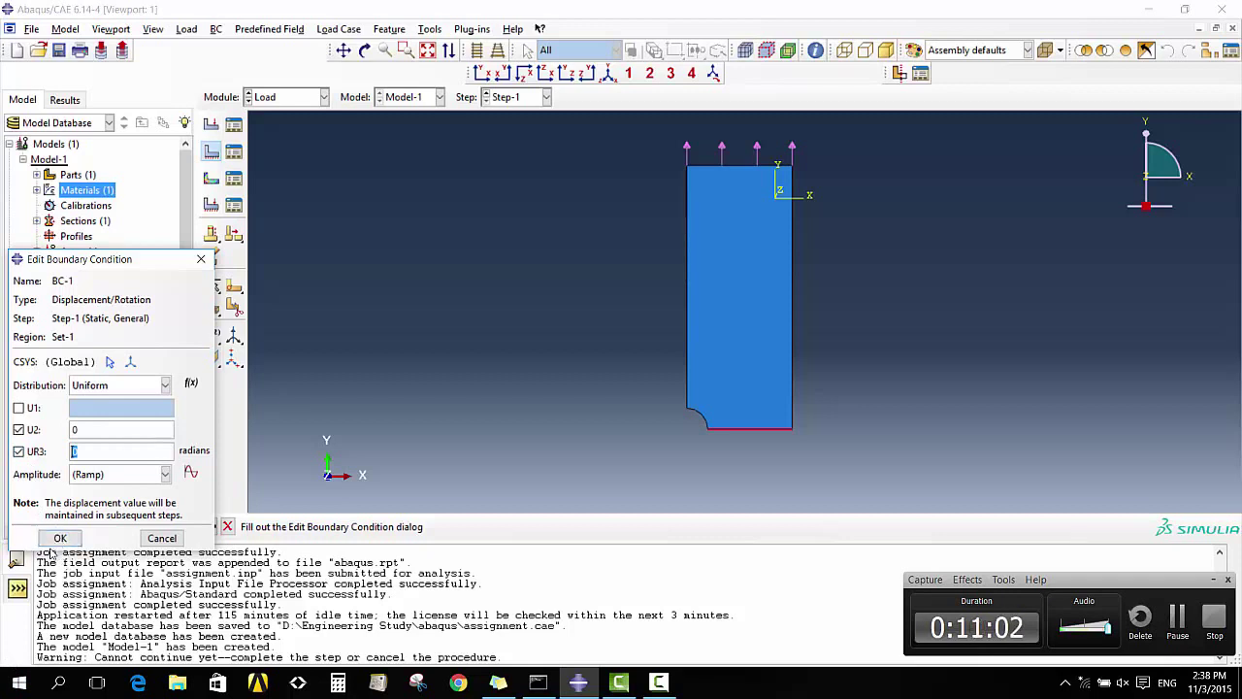
left_click(60, 540)
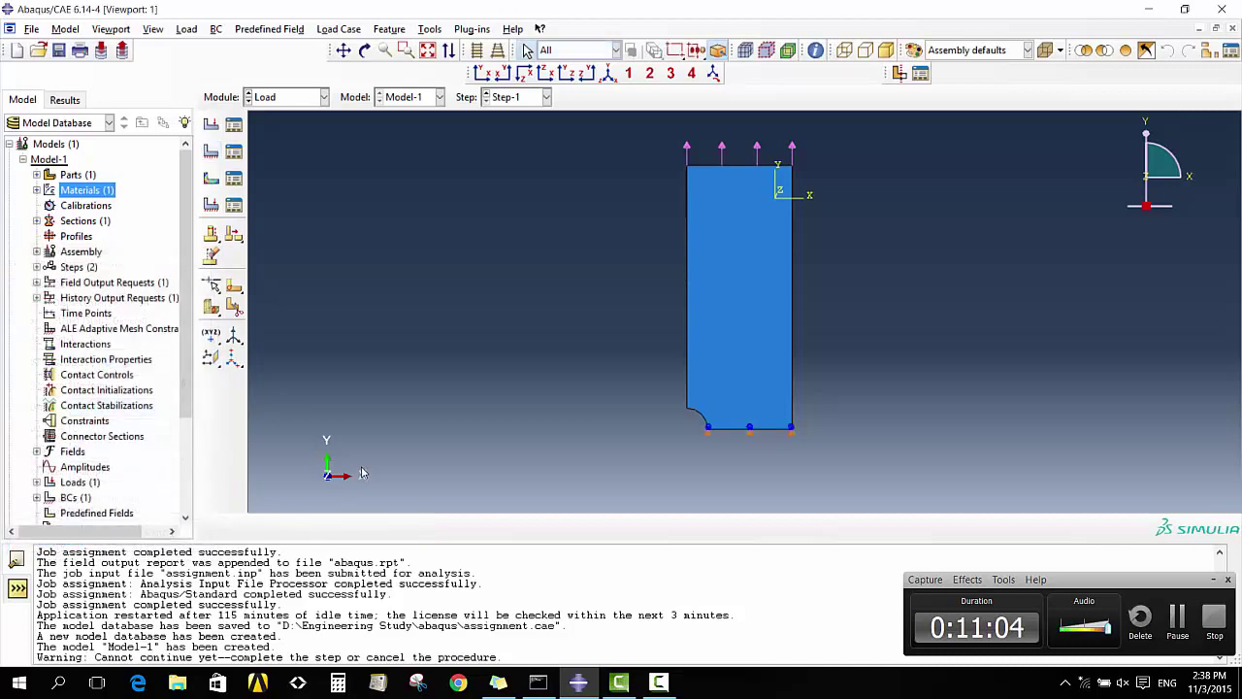
left_click(210, 153)
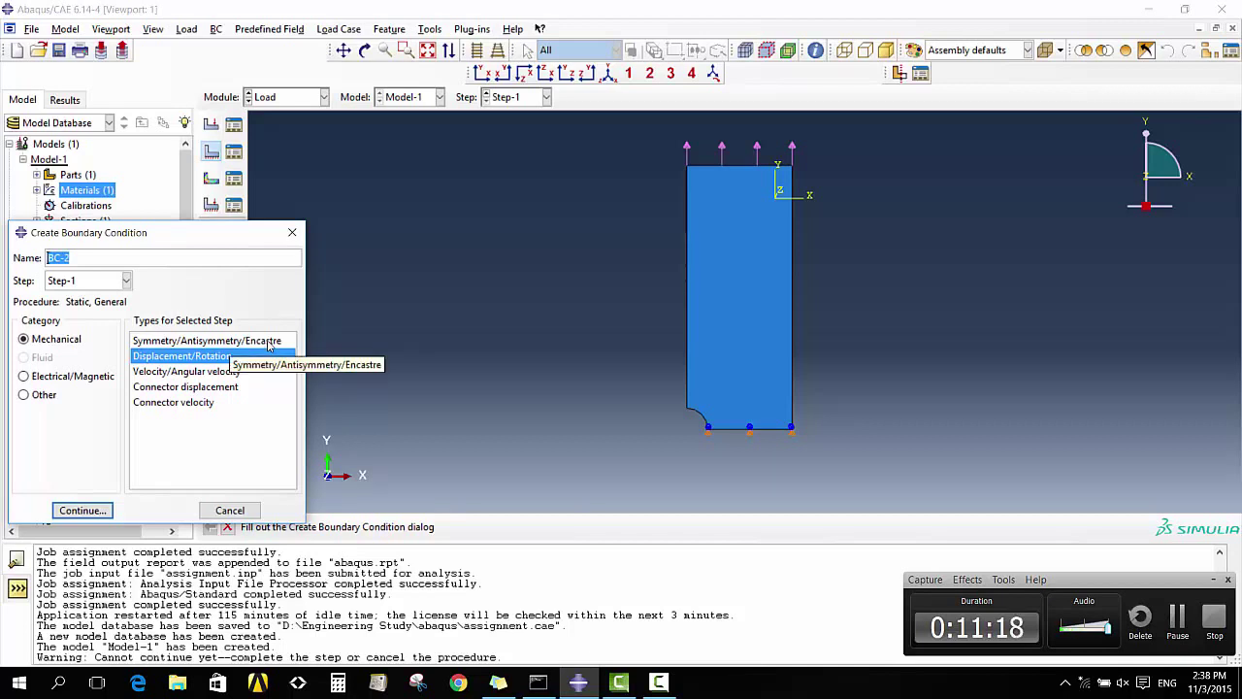
Apply an XSYMM symmetry condition to the plate's left vertical edge
left_click(268, 341)
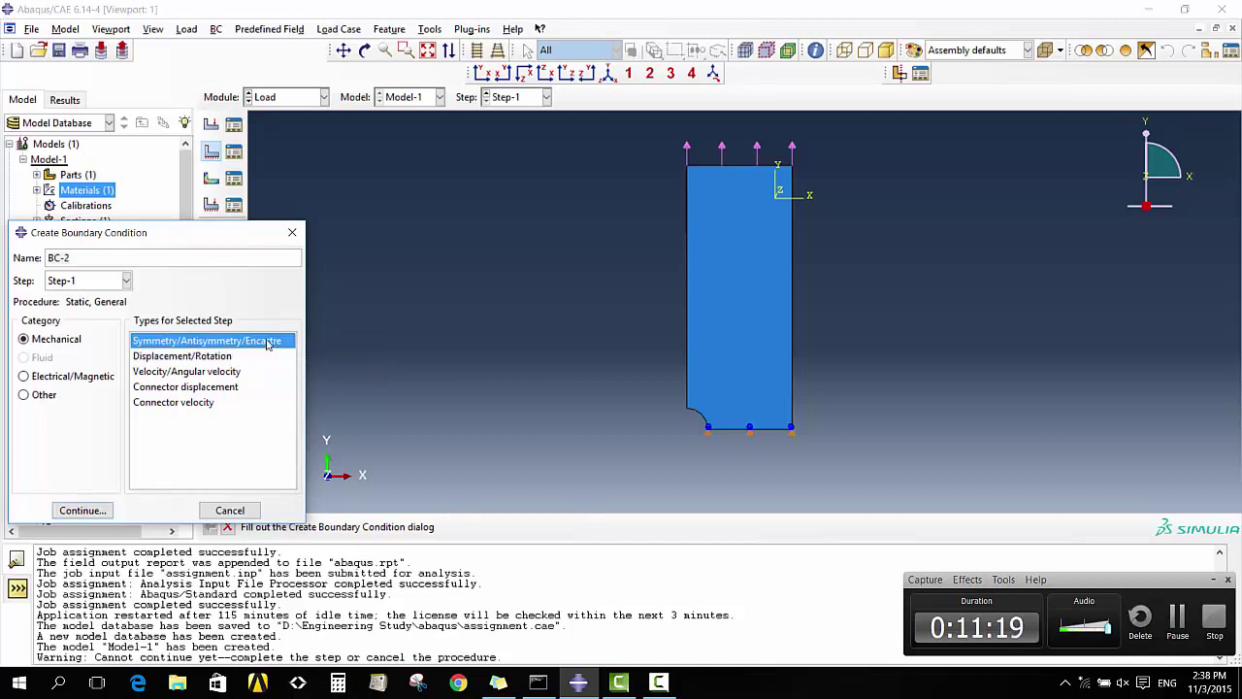
left_click(96, 512)
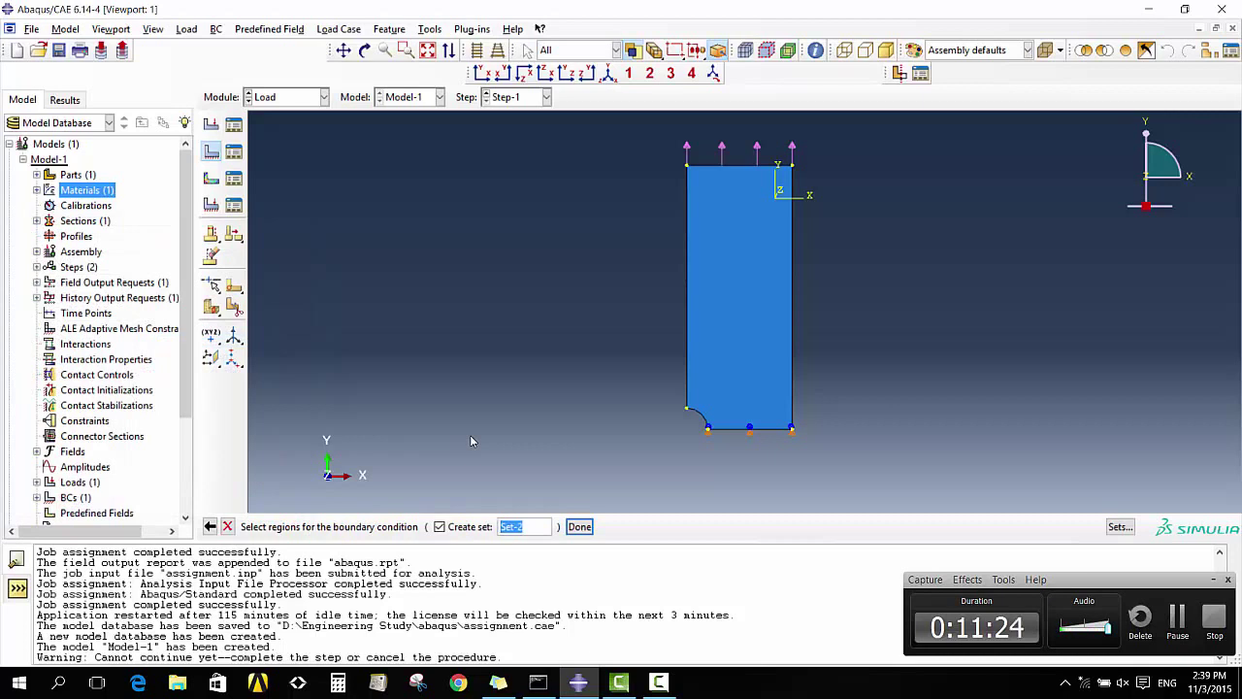
left_click(686, 309)
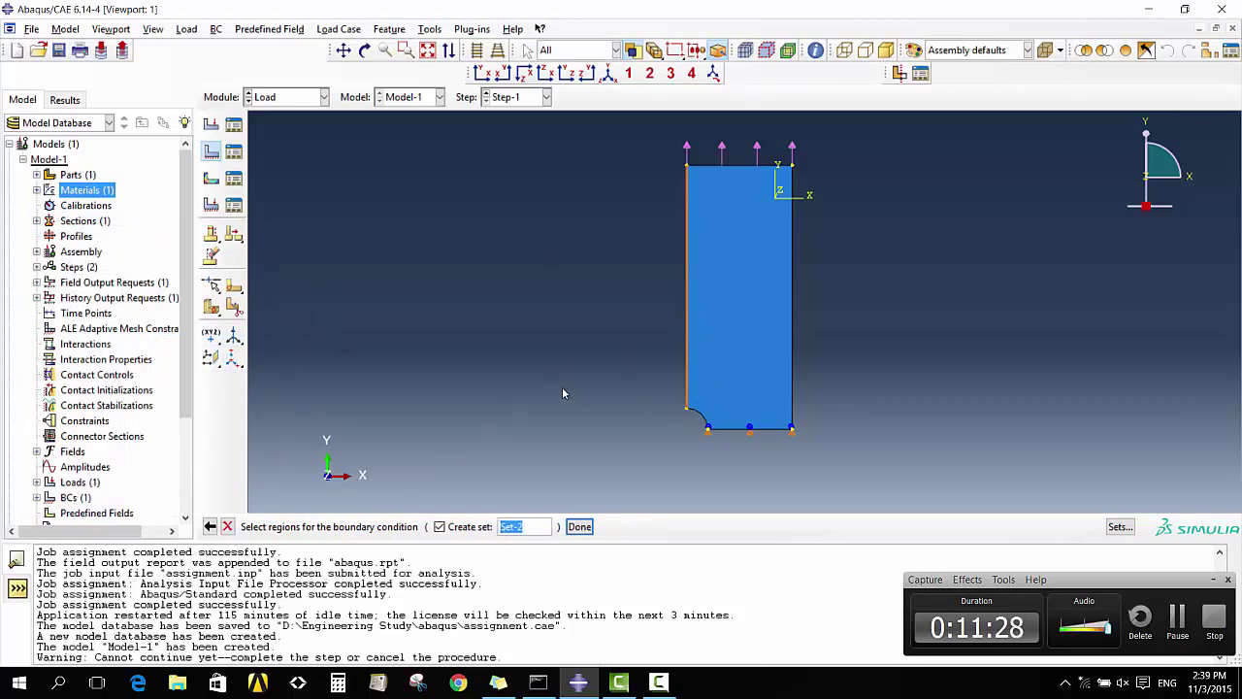
left_click(582, 527)
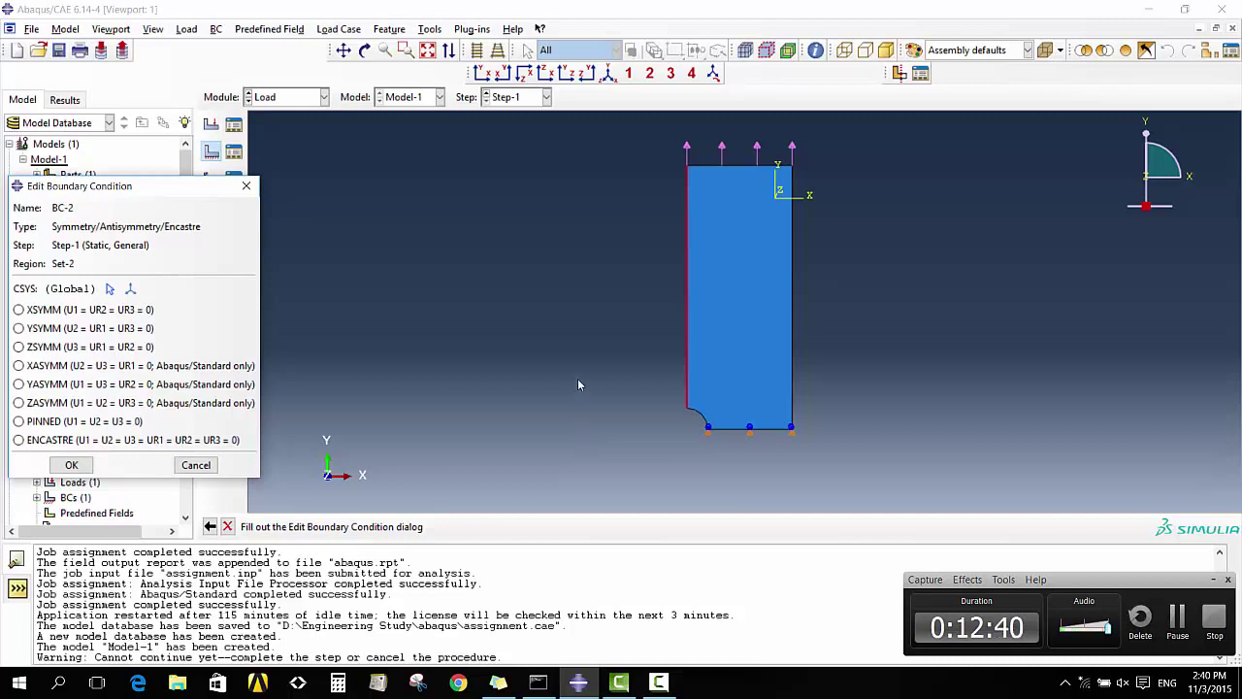
left_click(35, 312)
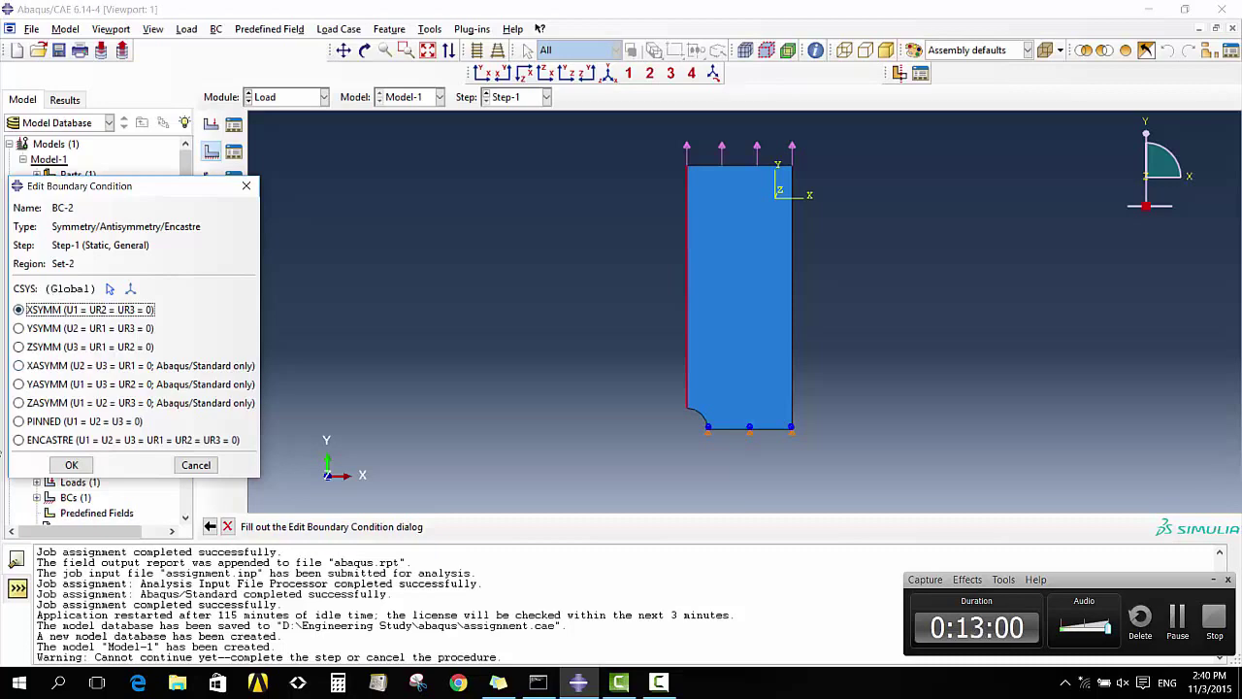
left_click(71, 465)
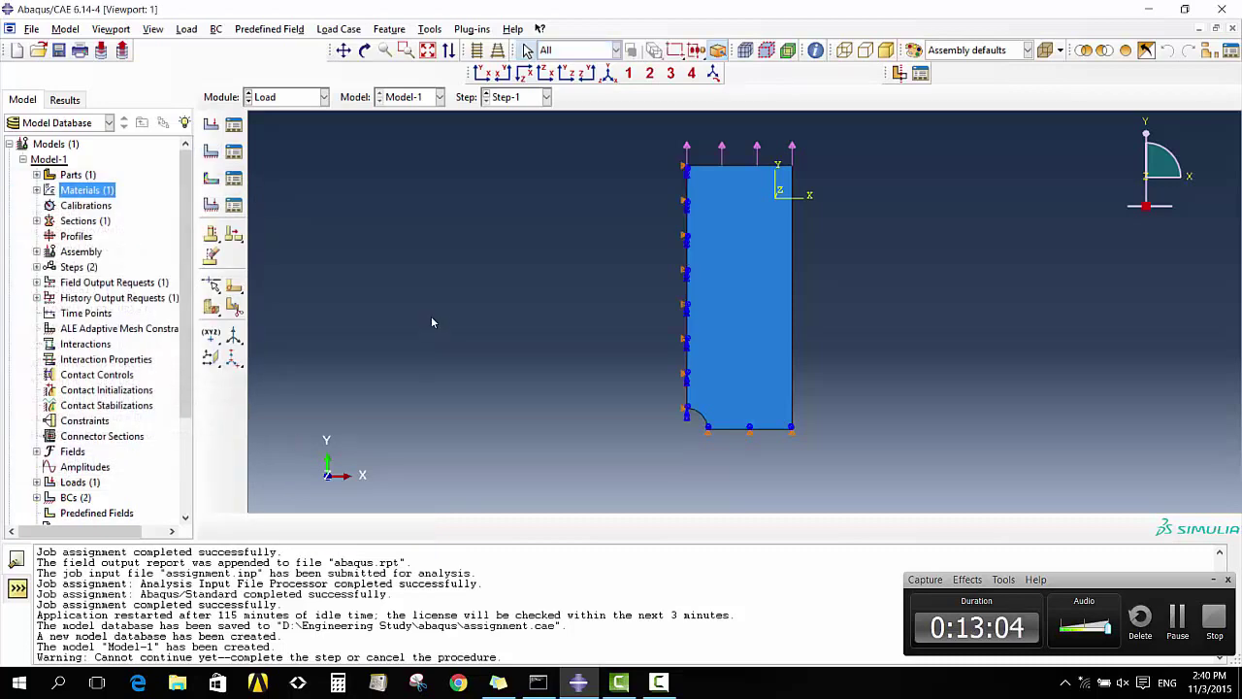
Enter the Mesh module and try seeding the instance and edges, dismissing each dependent-instance error
left_click(279, 101)
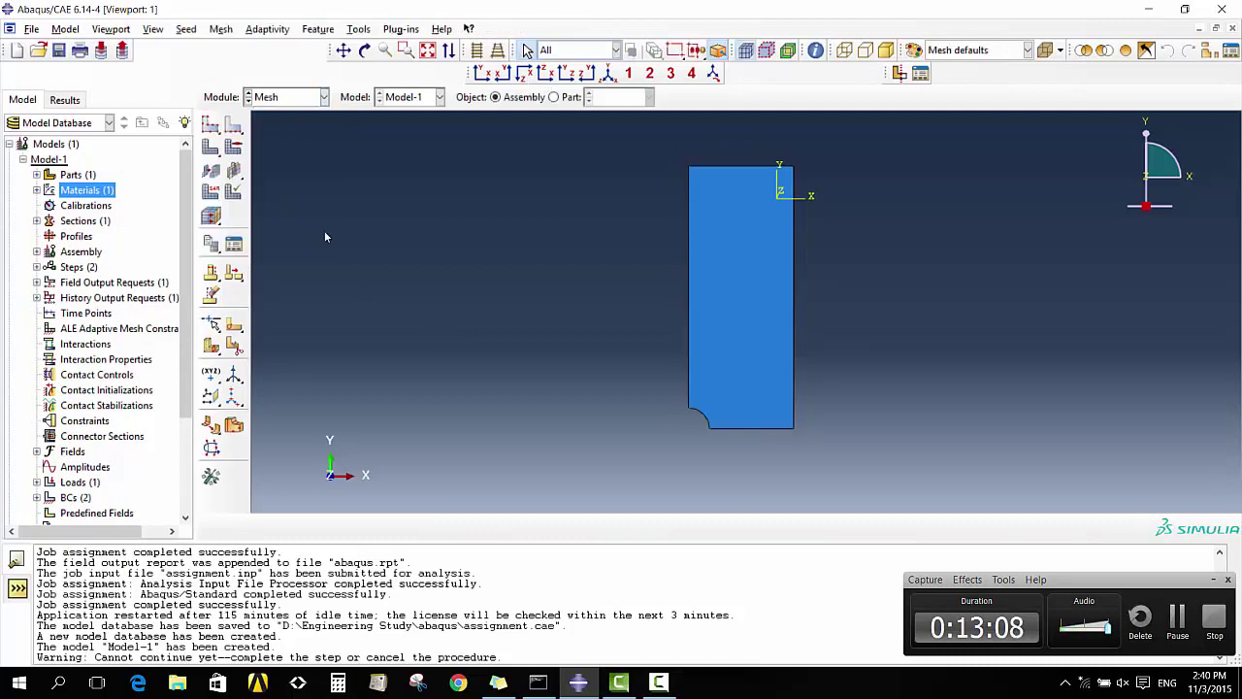
left_click(212, 127)
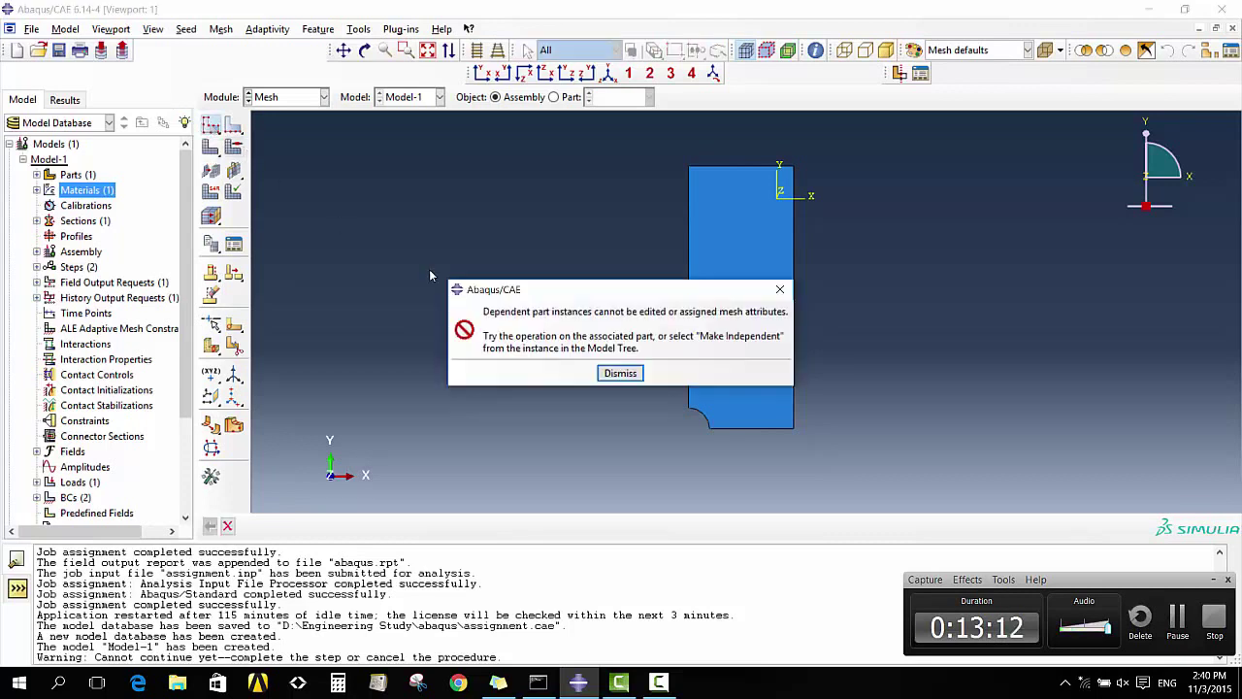
left_click(620, 373)
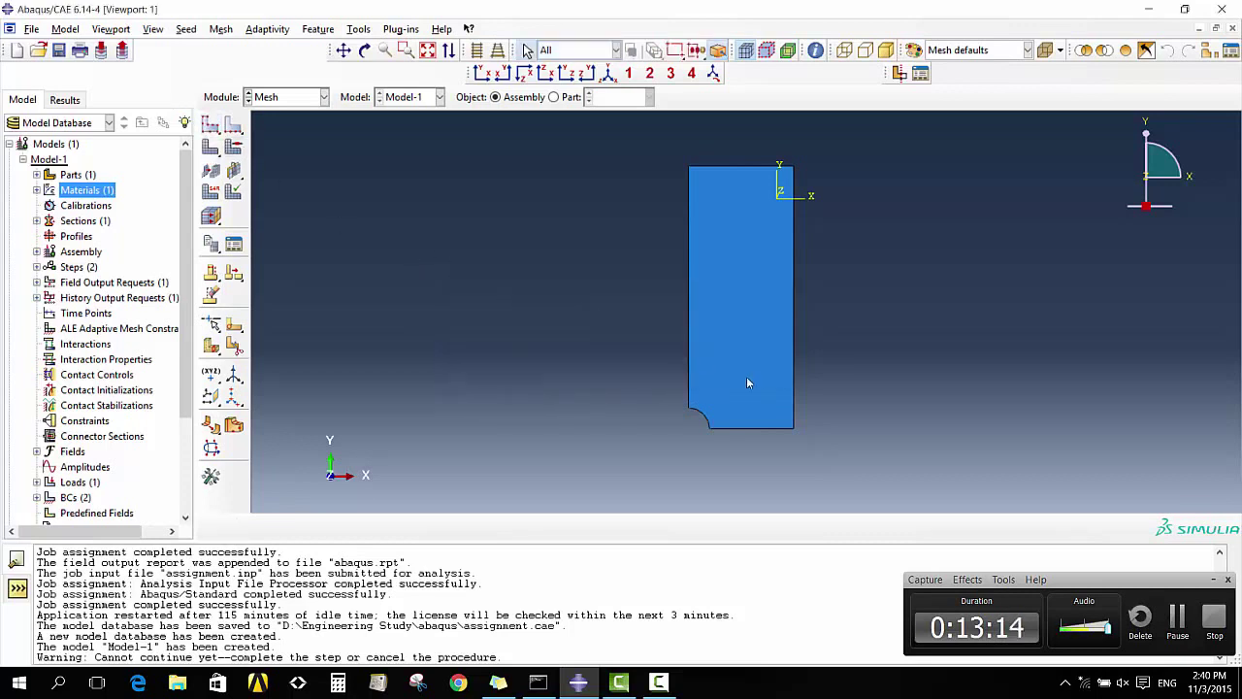
left_click(212, 127)
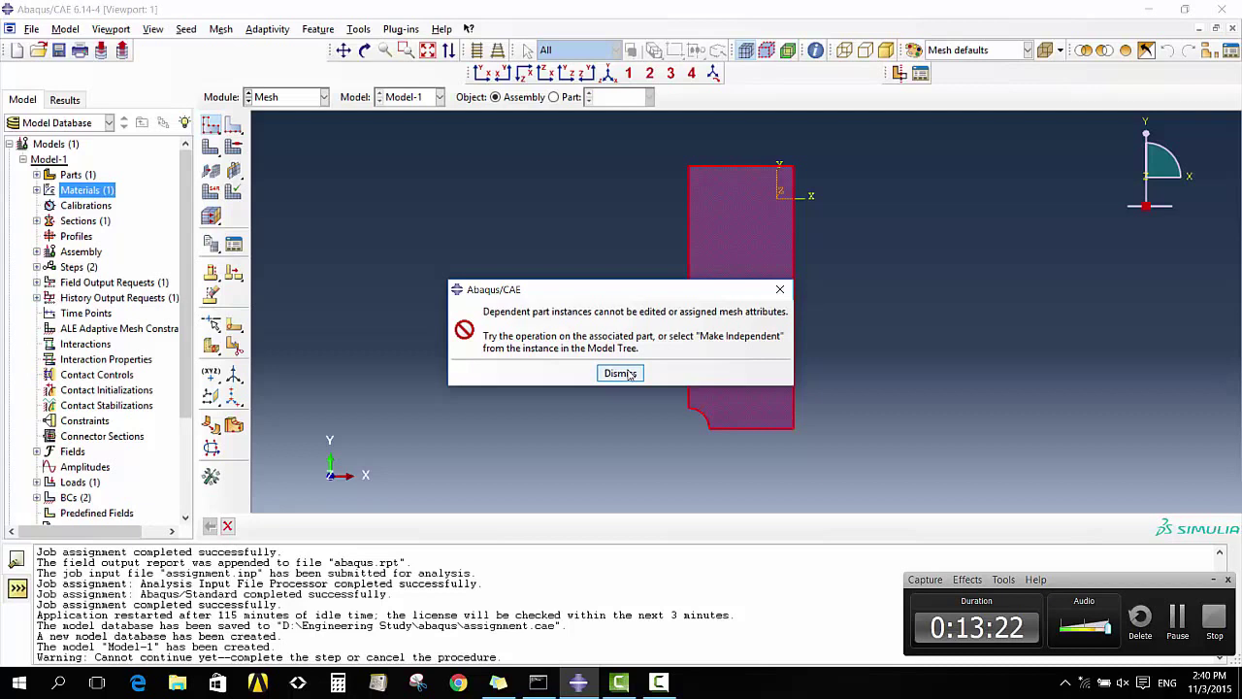
left_click(620, 374)
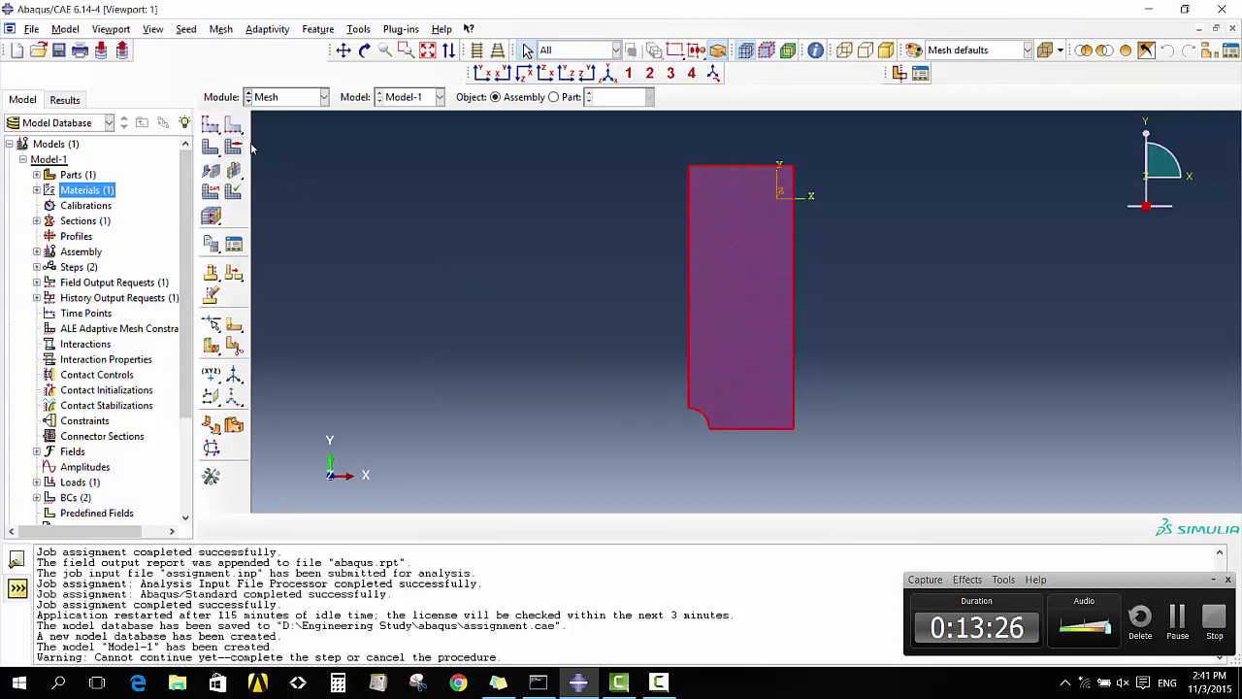
left_click(233, 127)
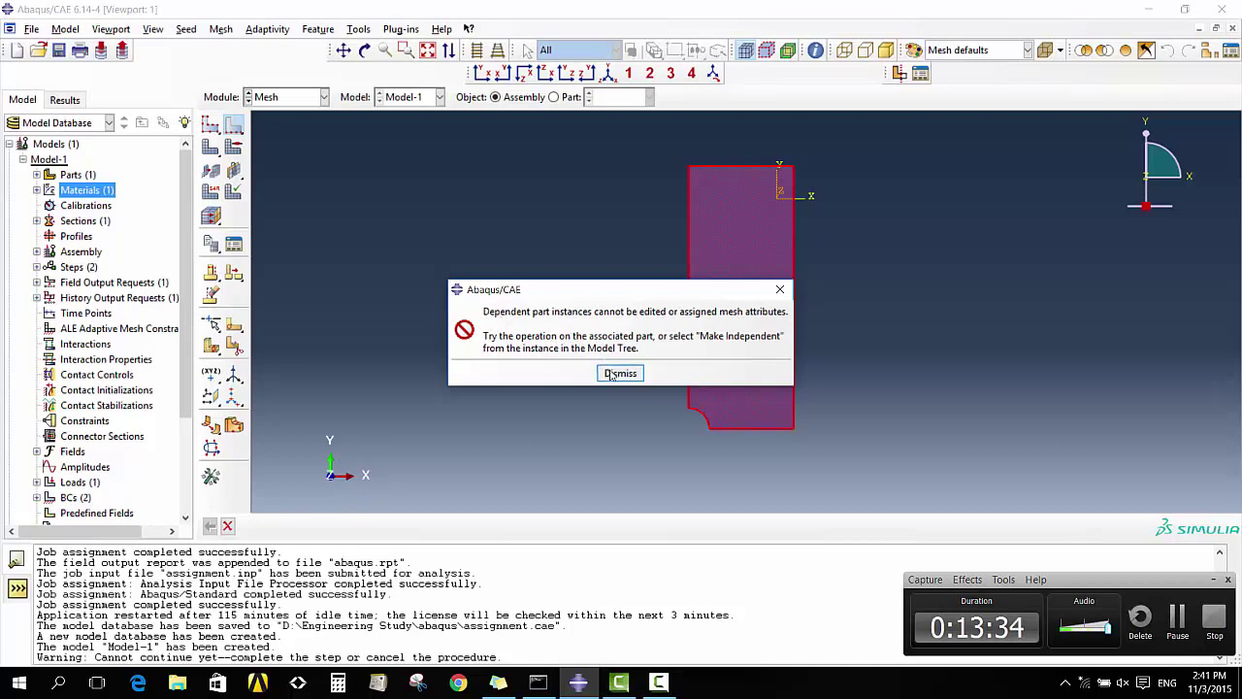
left_click(610, 375)
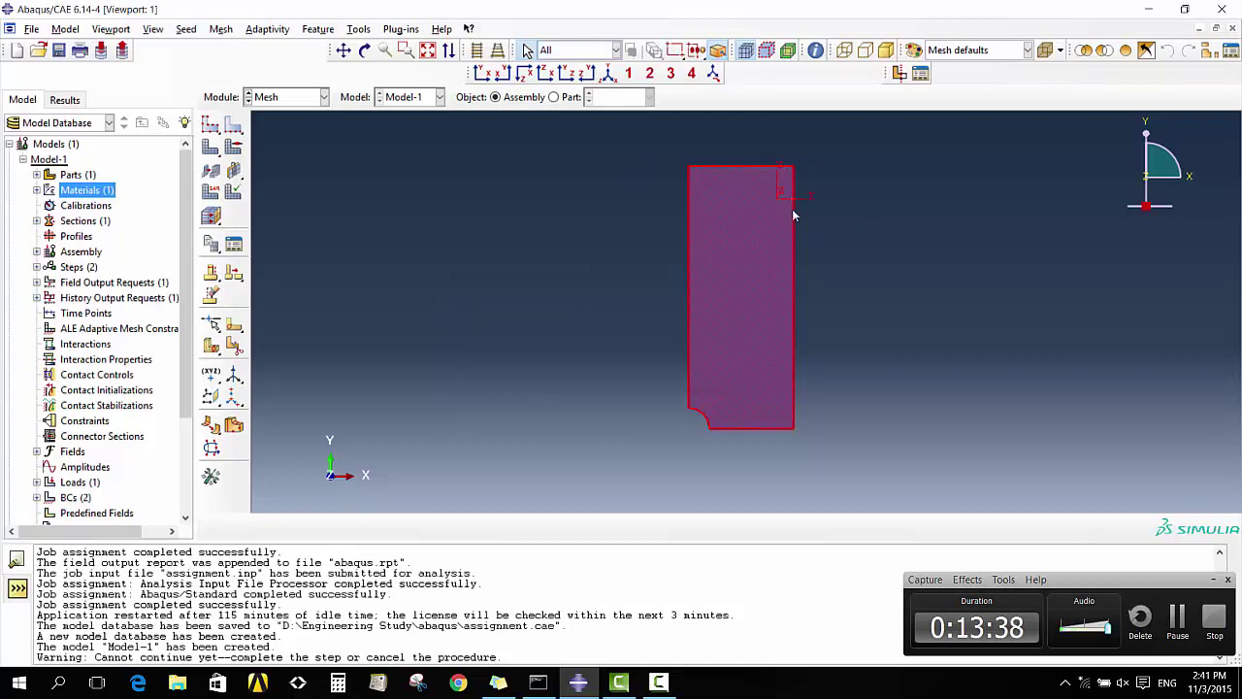
left_click(299, 97)
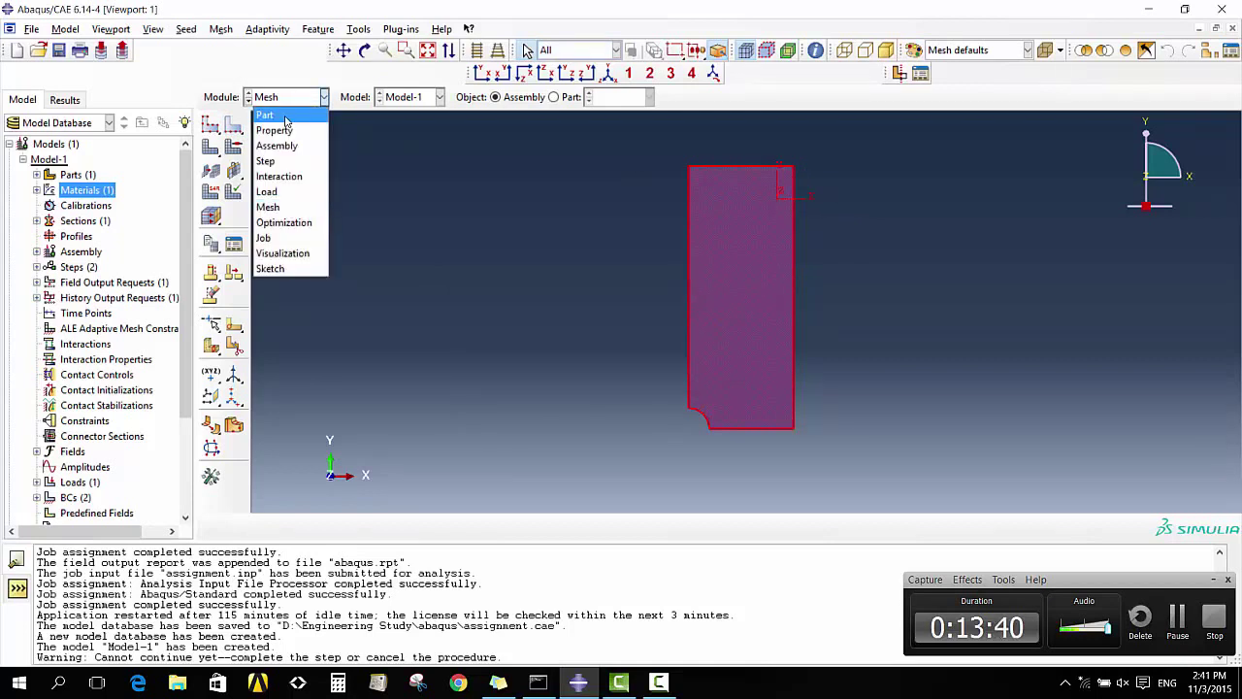
Switch to the Part module, expand Materials and Part-1 in the model tree, and open the Part Manager
left_click(264, 115)
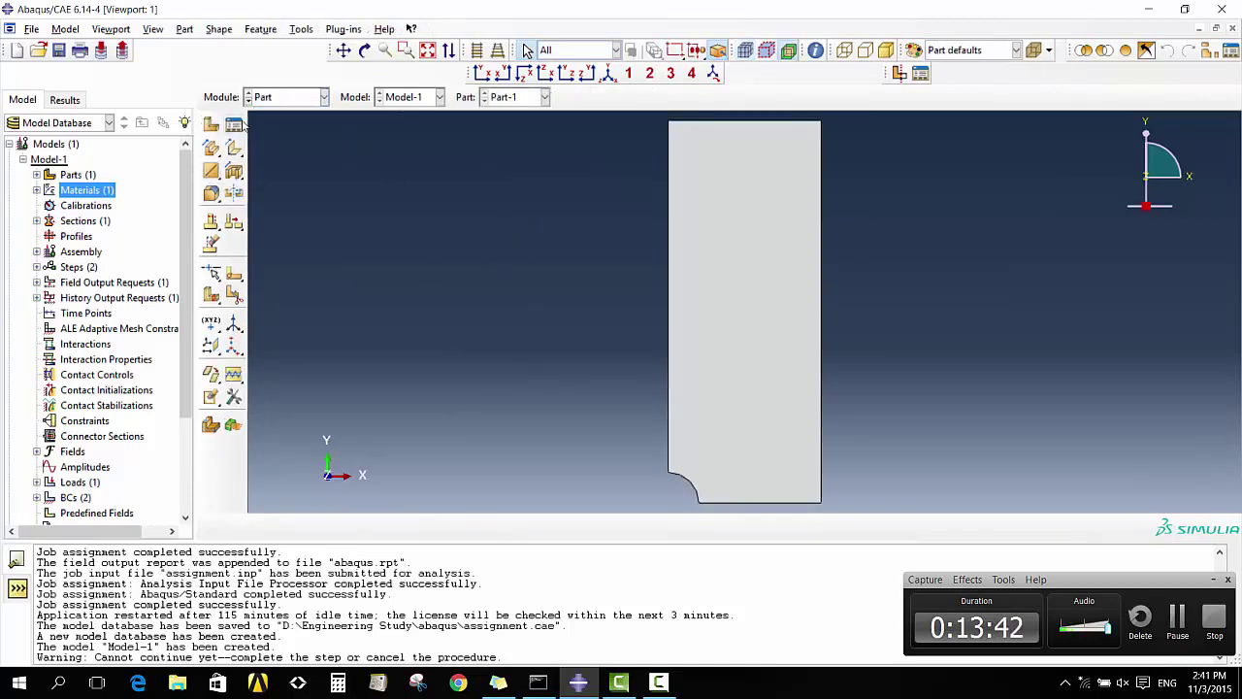
left_click(37, 190)
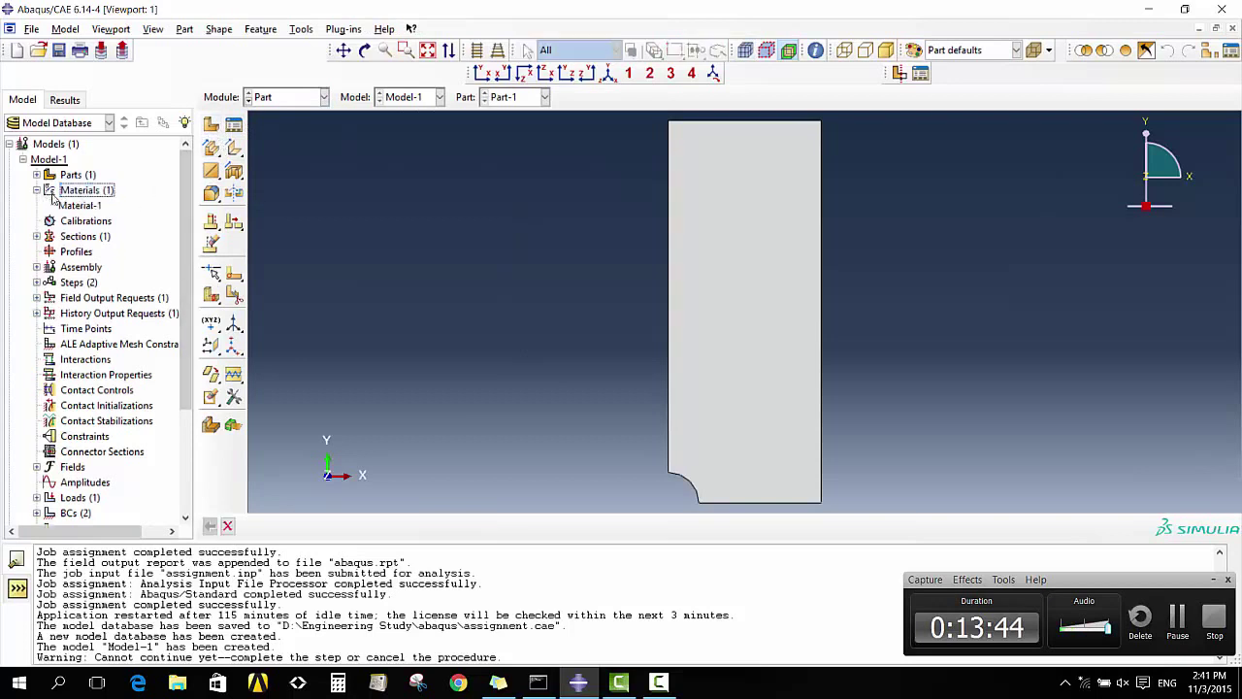
left_click(60, 206)
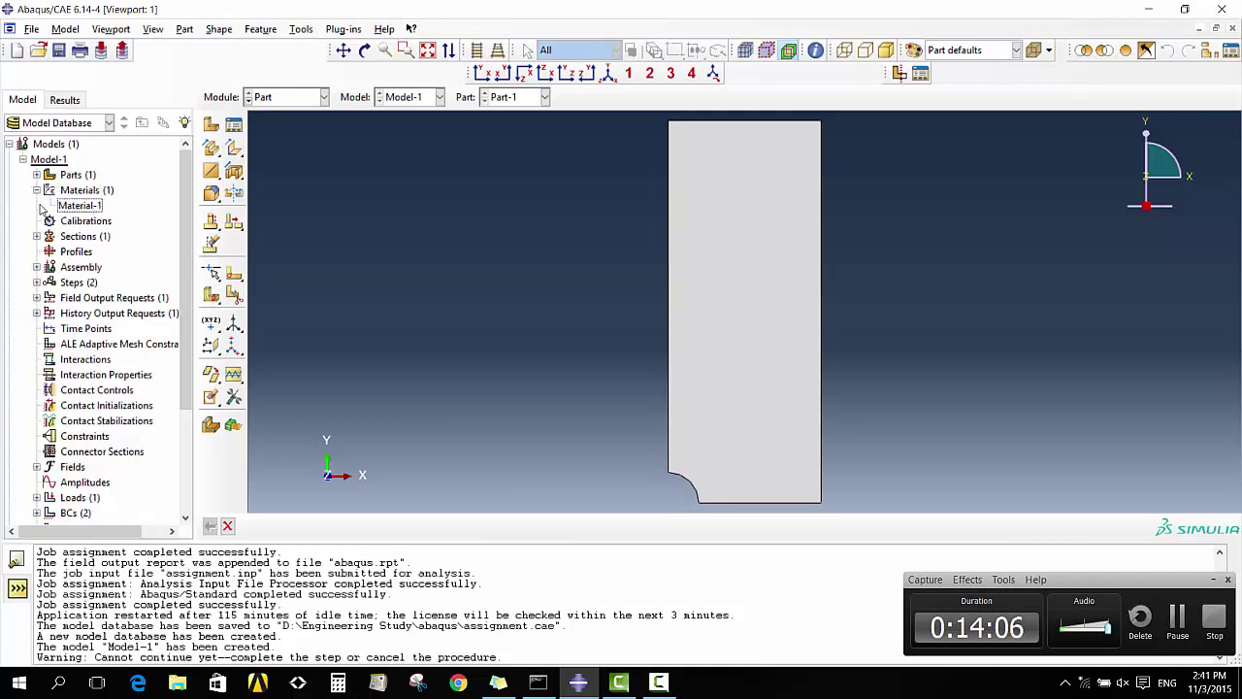
left_click(38, 176)
left_click(50, 190)
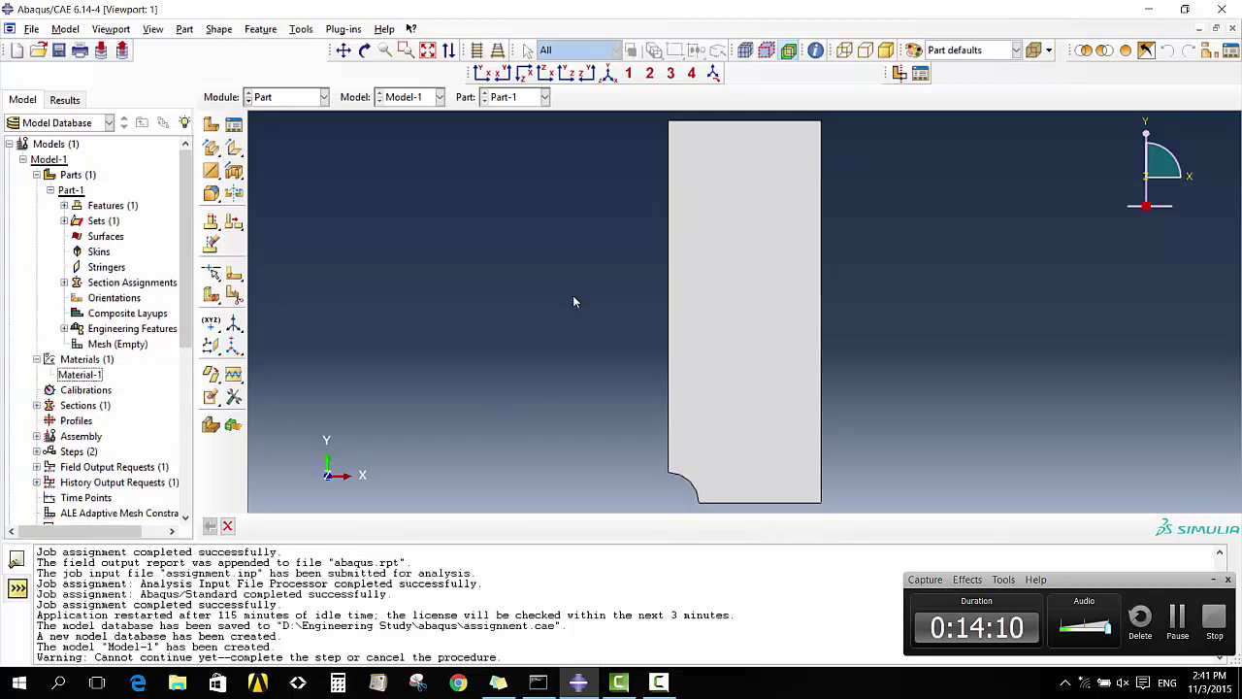
left_click(281, 98)
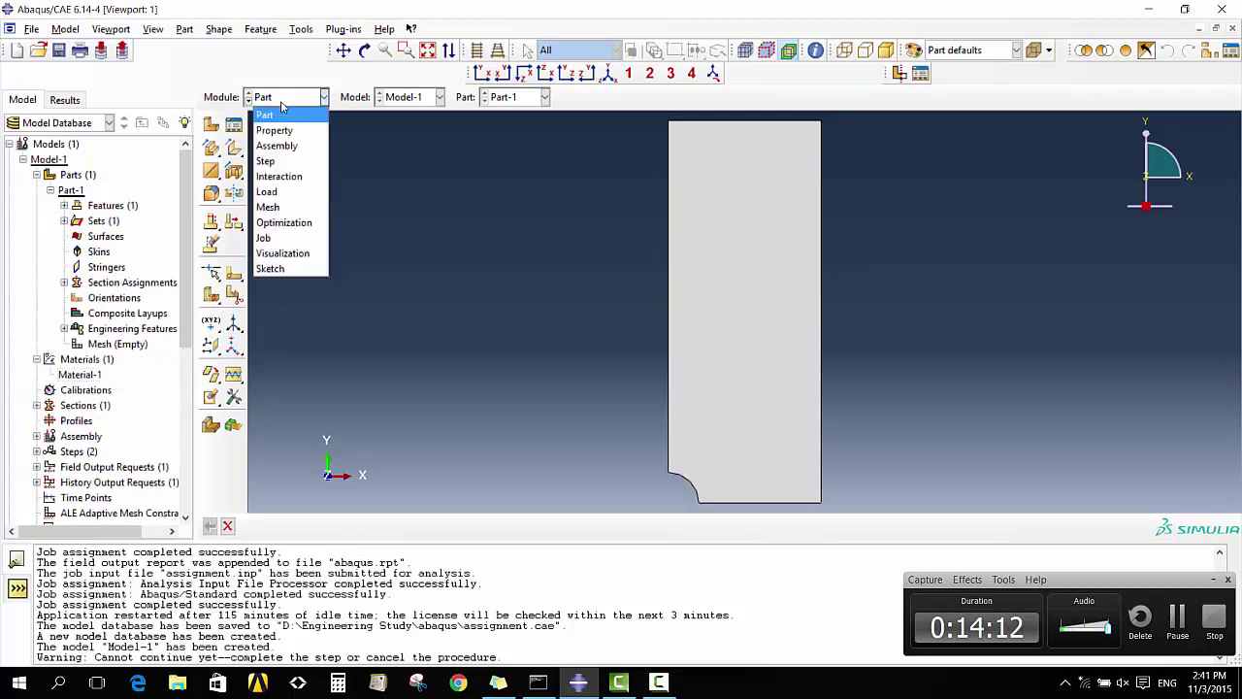
left_click(281, 100)
left_click(233, 124)
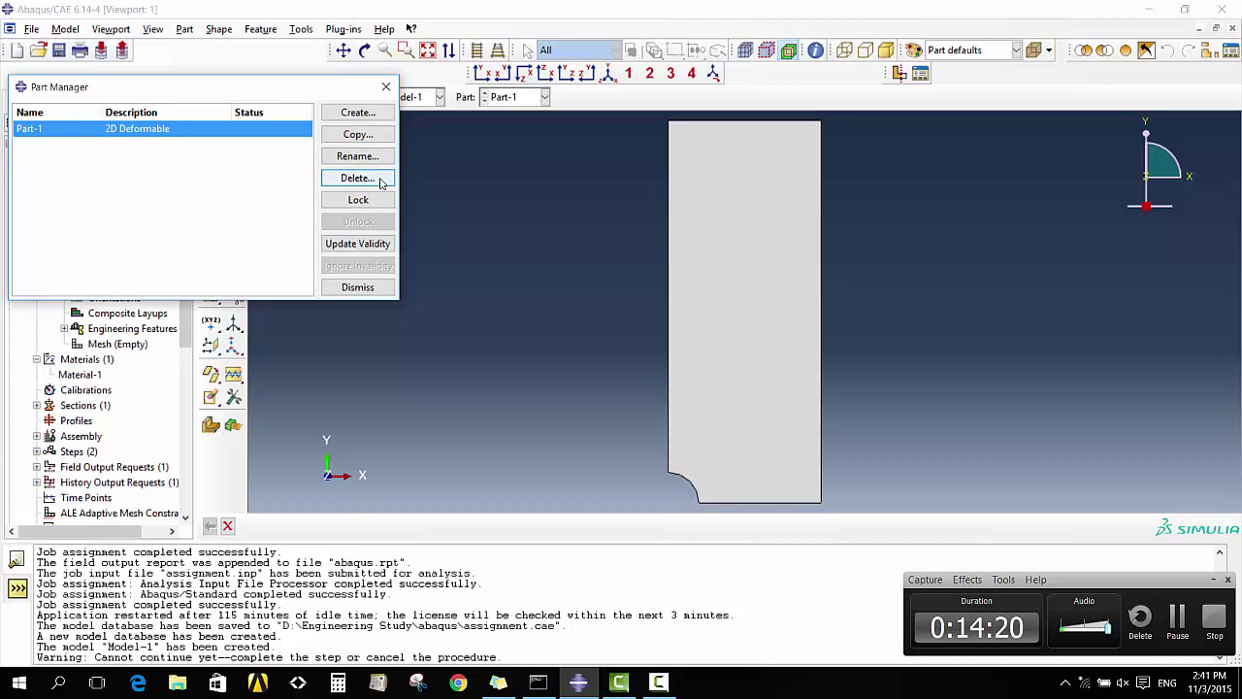
Delete Part-1 and create a new 2D planar deformable shell part
left_click(380, 181)
left_click(589, 361)
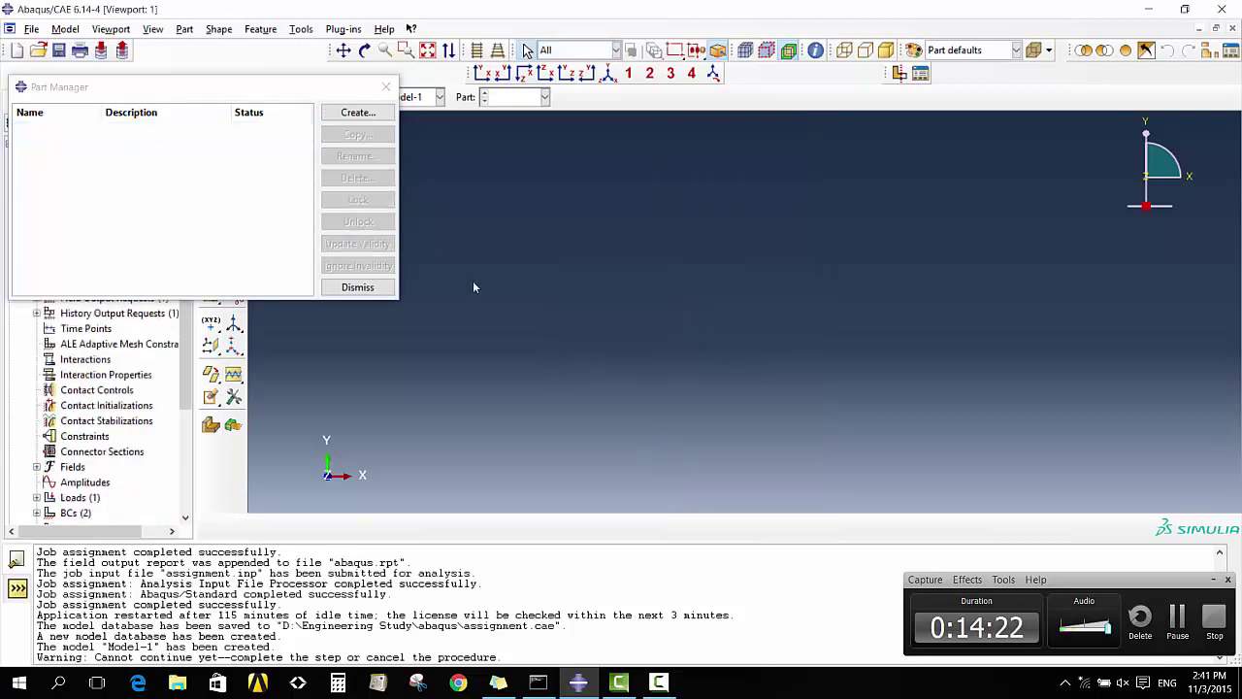
left_click(358, 113)
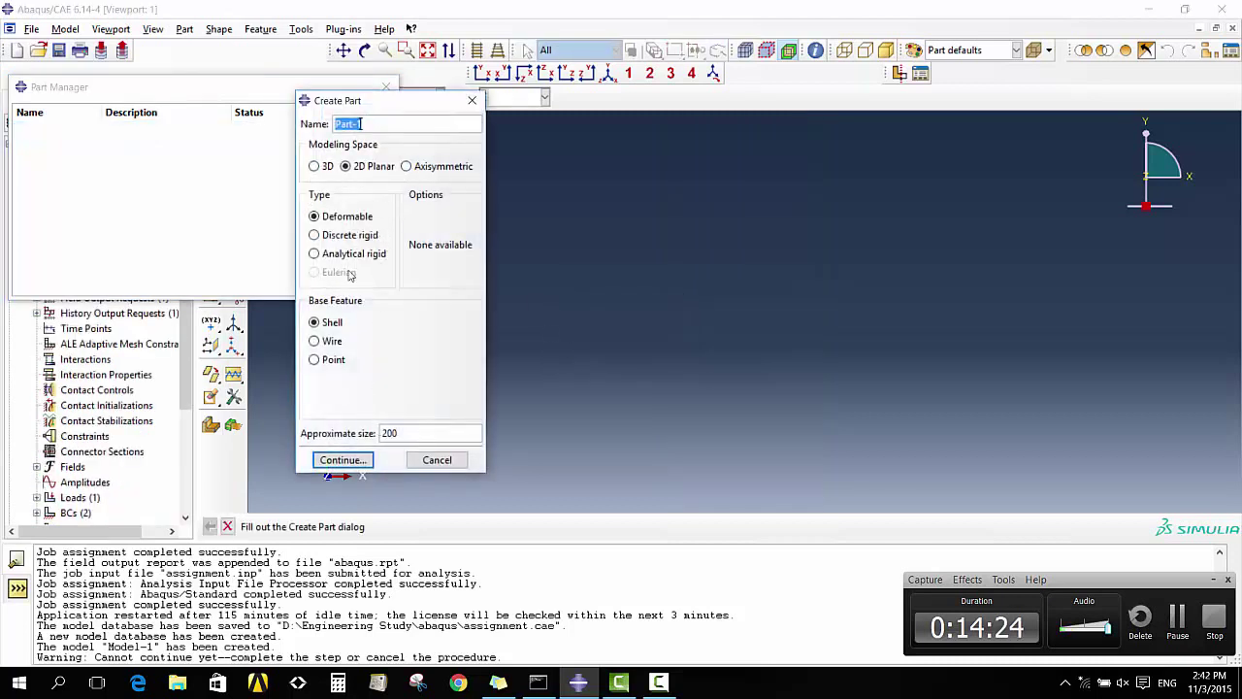
left_click(335, 341)
left_click(333, 323)
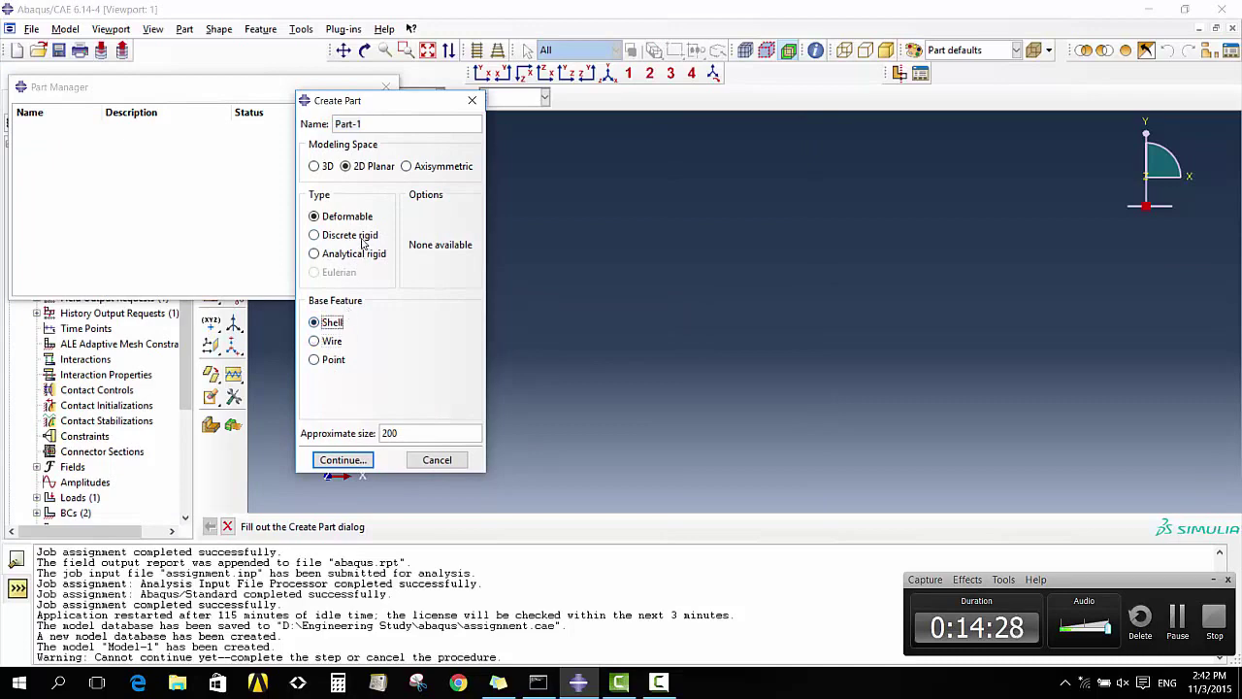
left_click(343, 458)
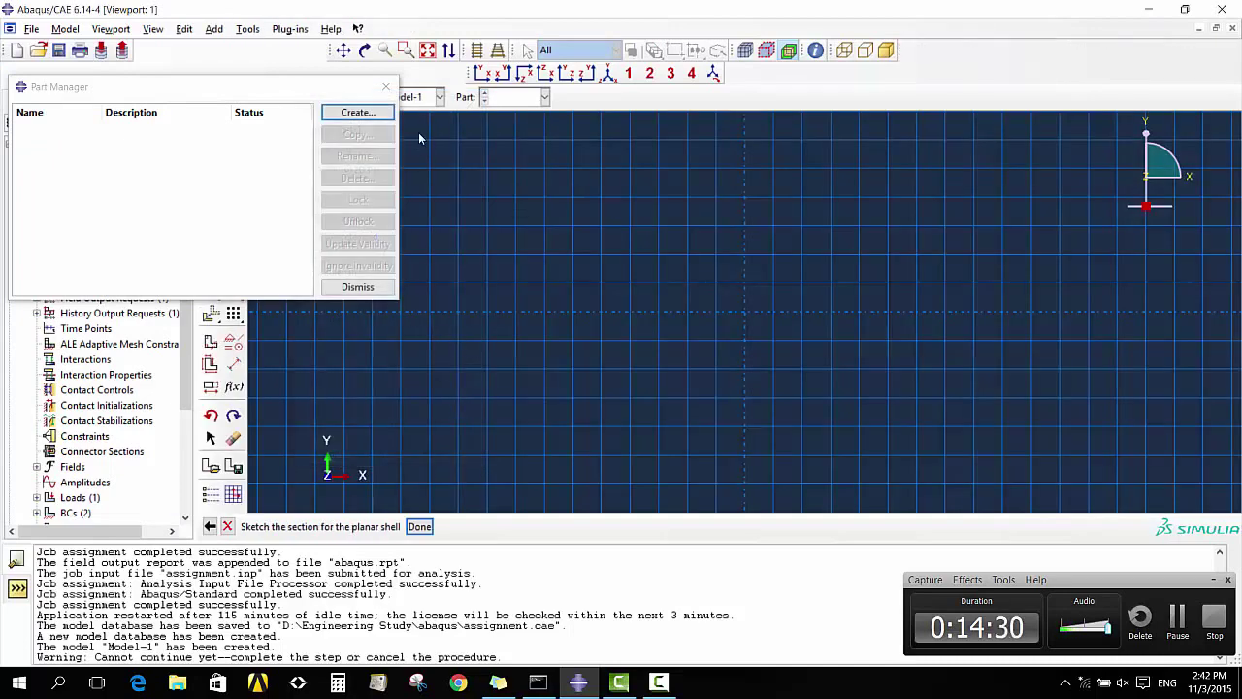
left_click(385, 86)
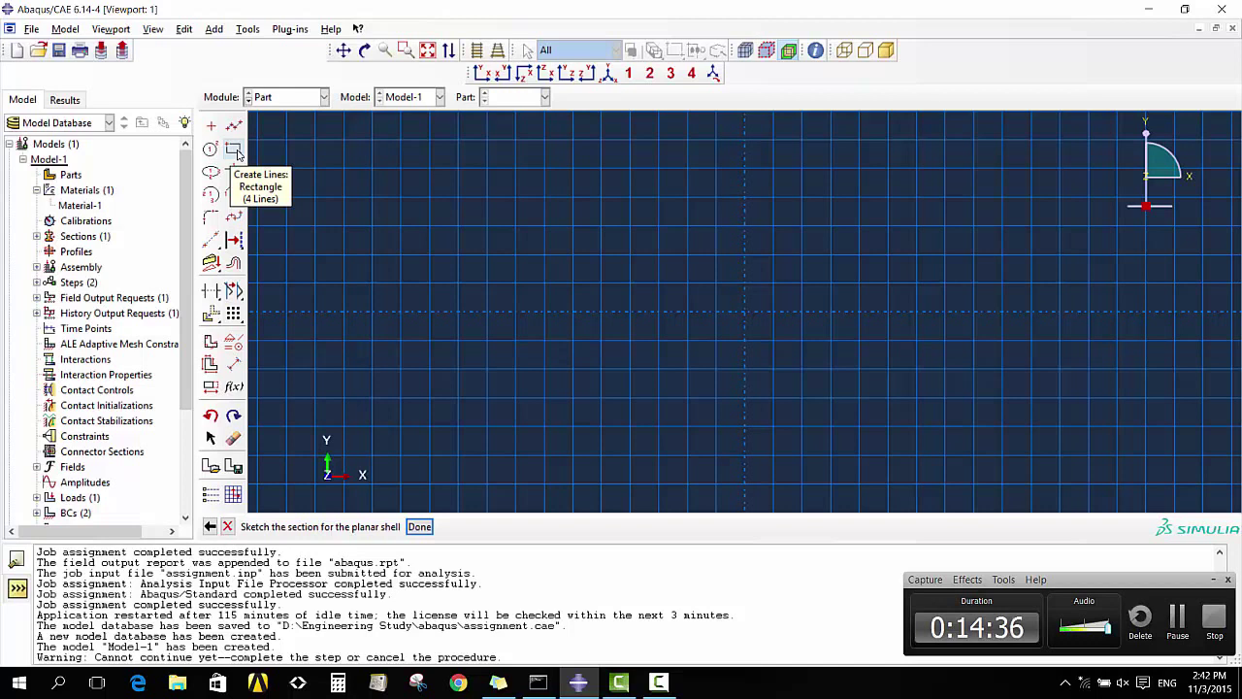
Sketch a 100 by 250 rectangle with its first corner at the origin
left_click(236, 152)
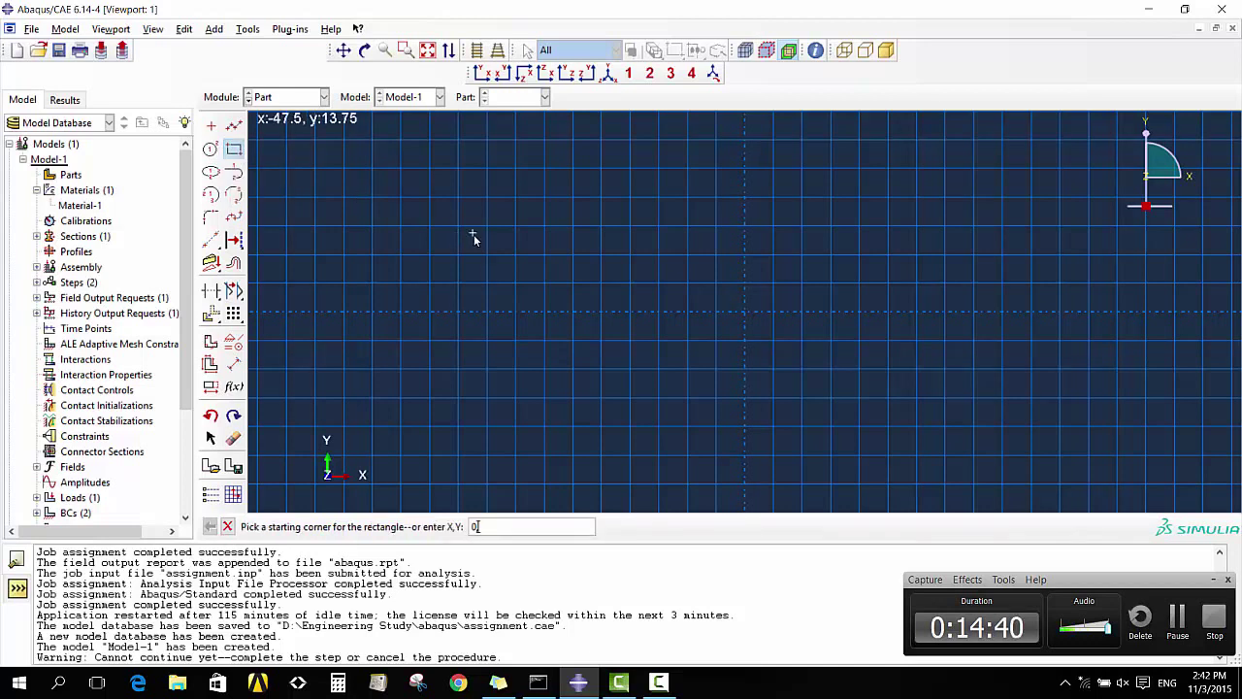
type(",0")
key("Return")
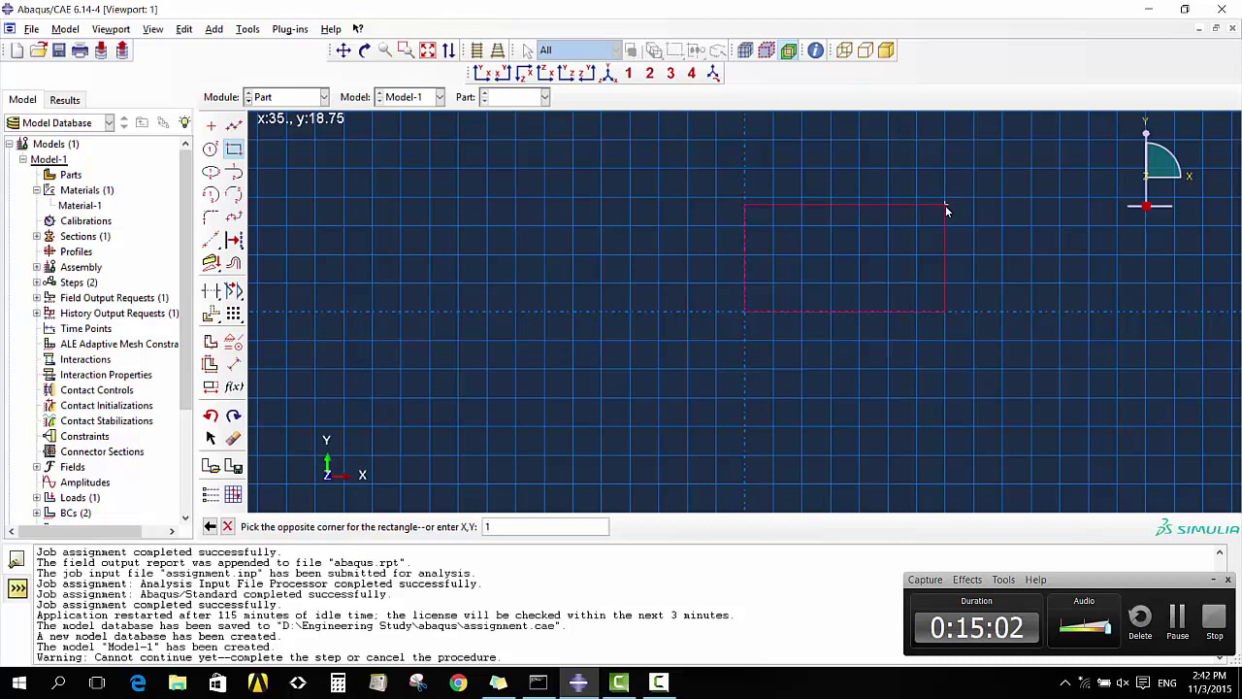
type("100")
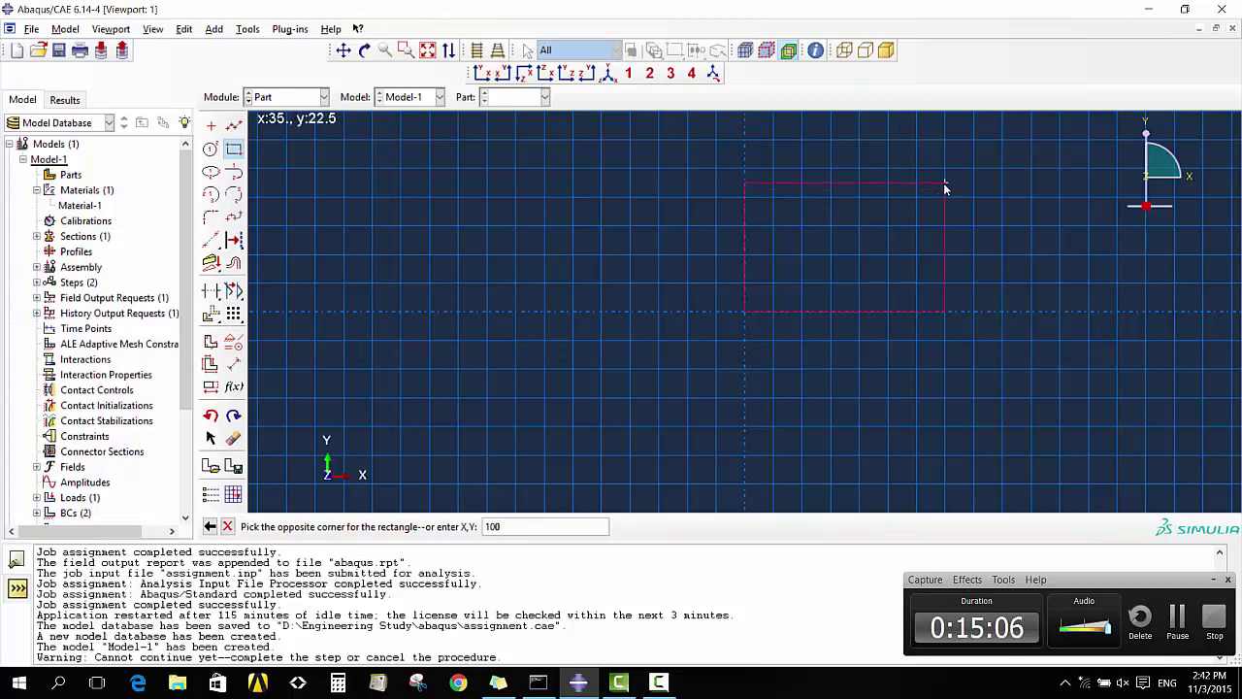
type(",")
type("250")
key("Return")
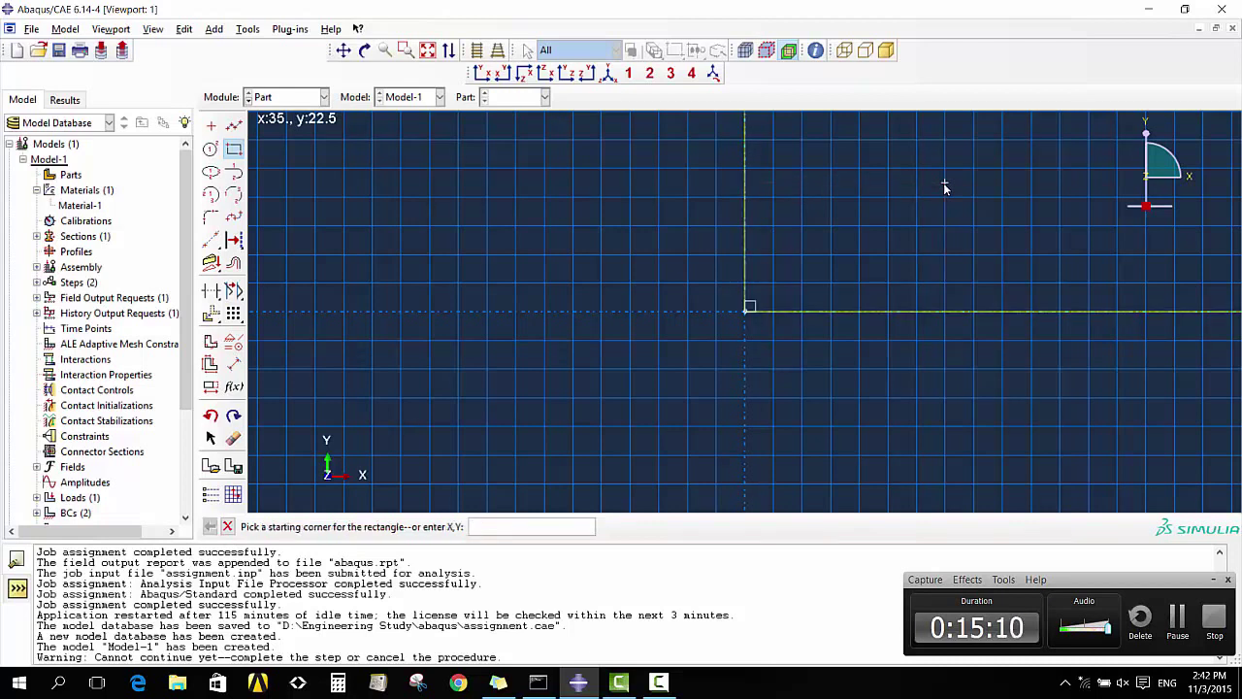
Draw a circle centred at the origin and trim it into a quarter-circle corner notch
left_click(211, 148)
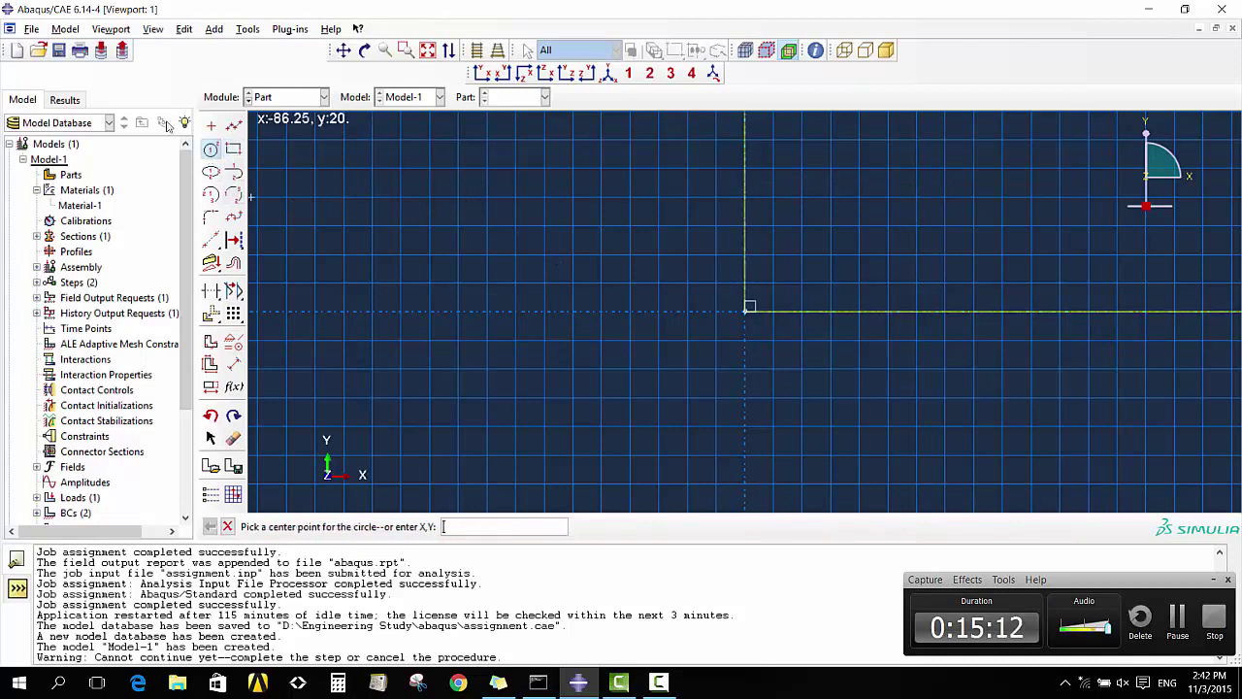
left_click(748, 308)
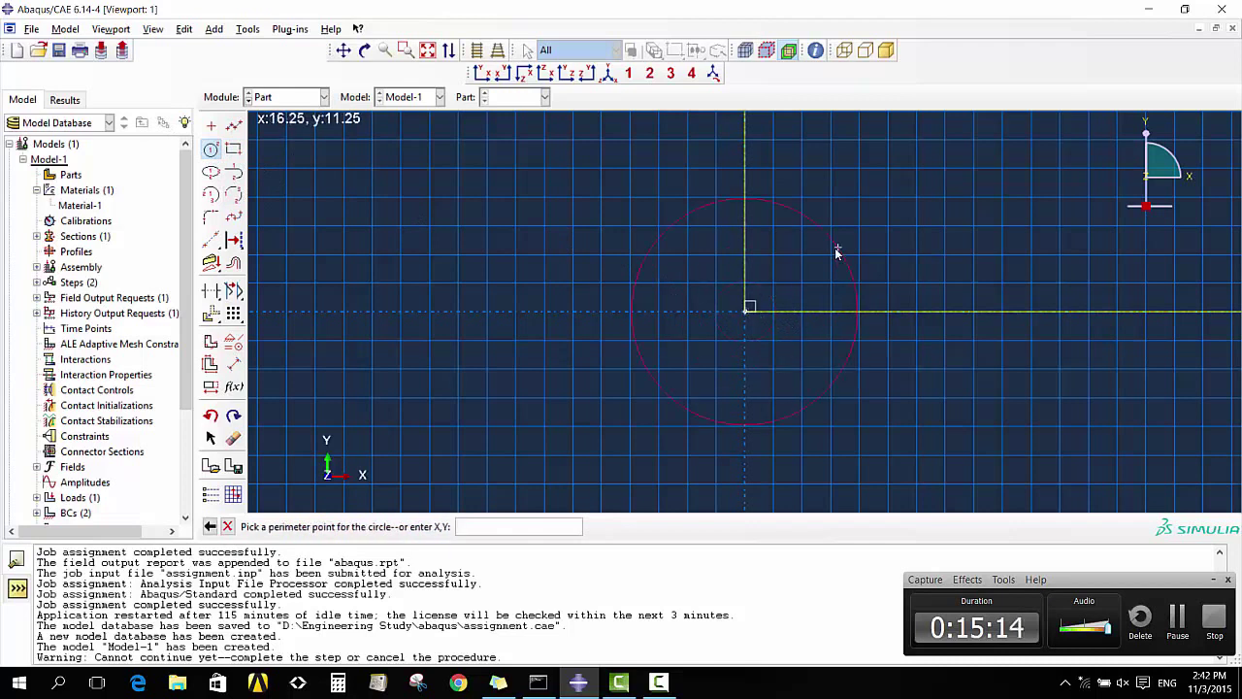
left_click(861, 310)
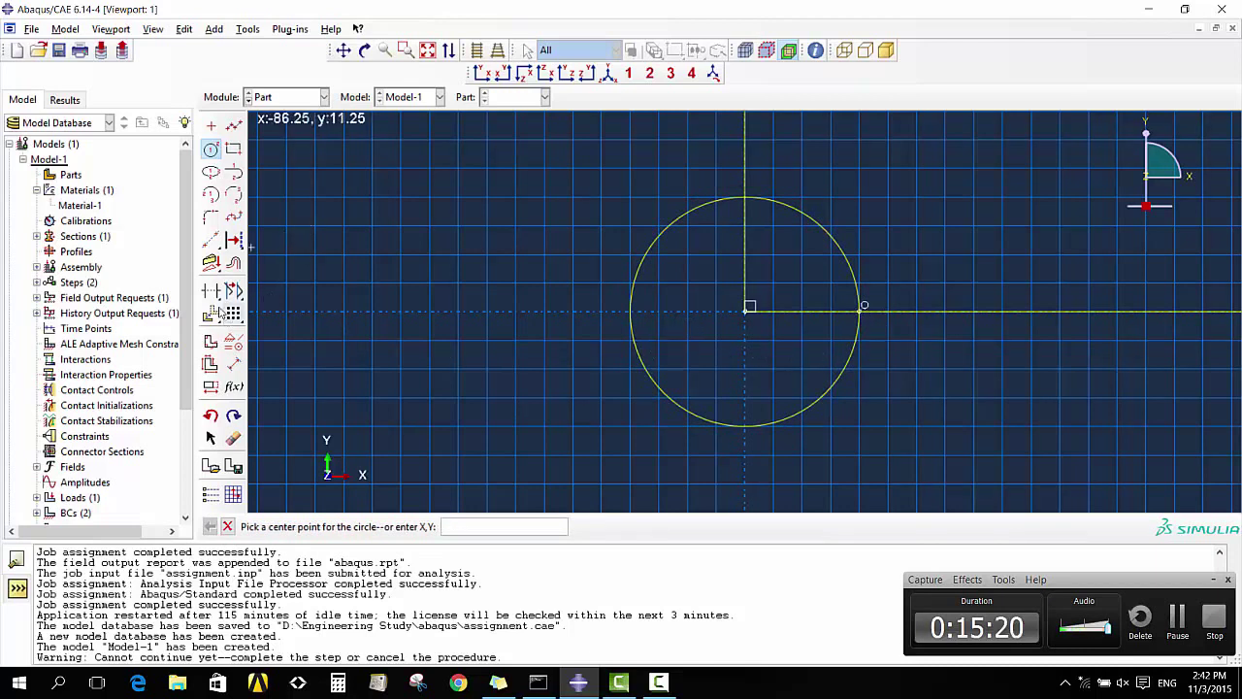
left_click(213, 293)
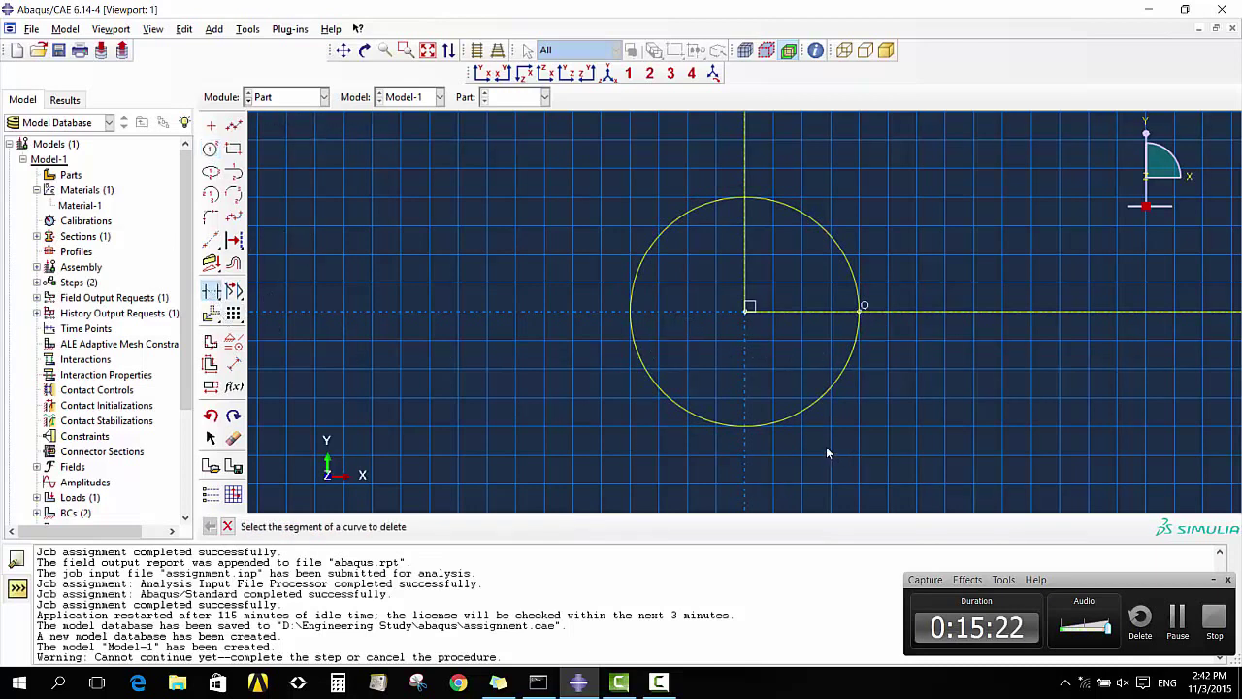
left_click(793, 411)
left_click(779, 311)
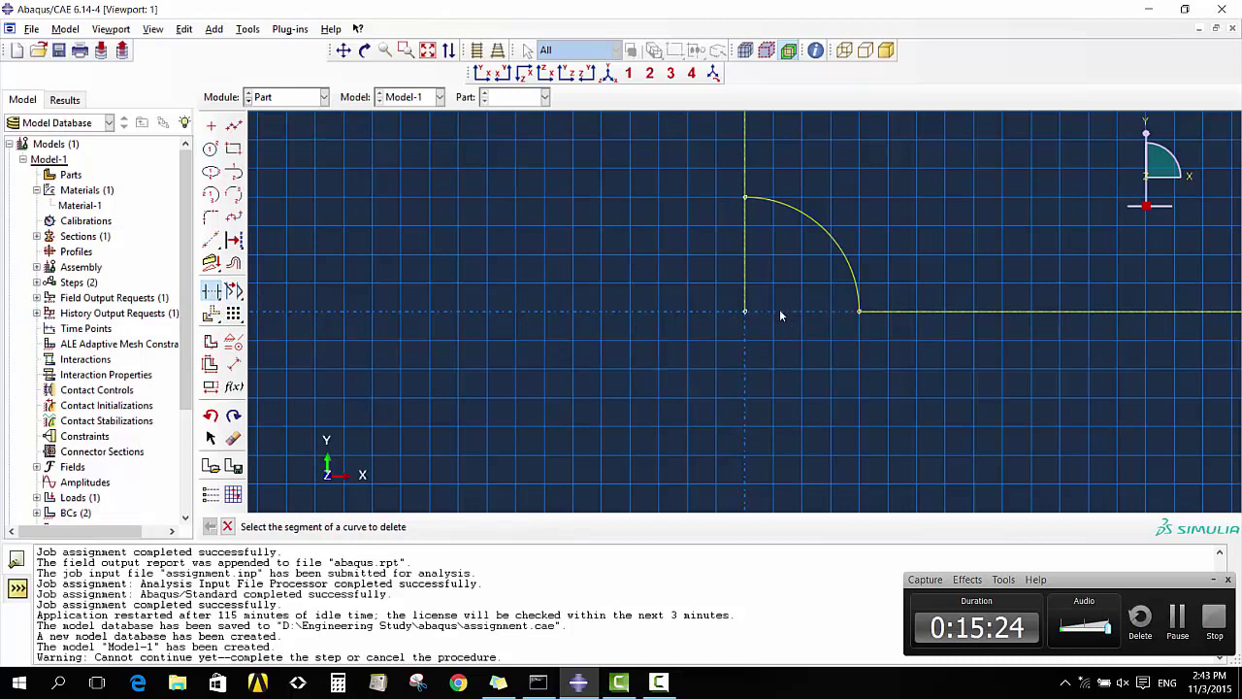
left_click(748, 282)
middle_click(408, 337)
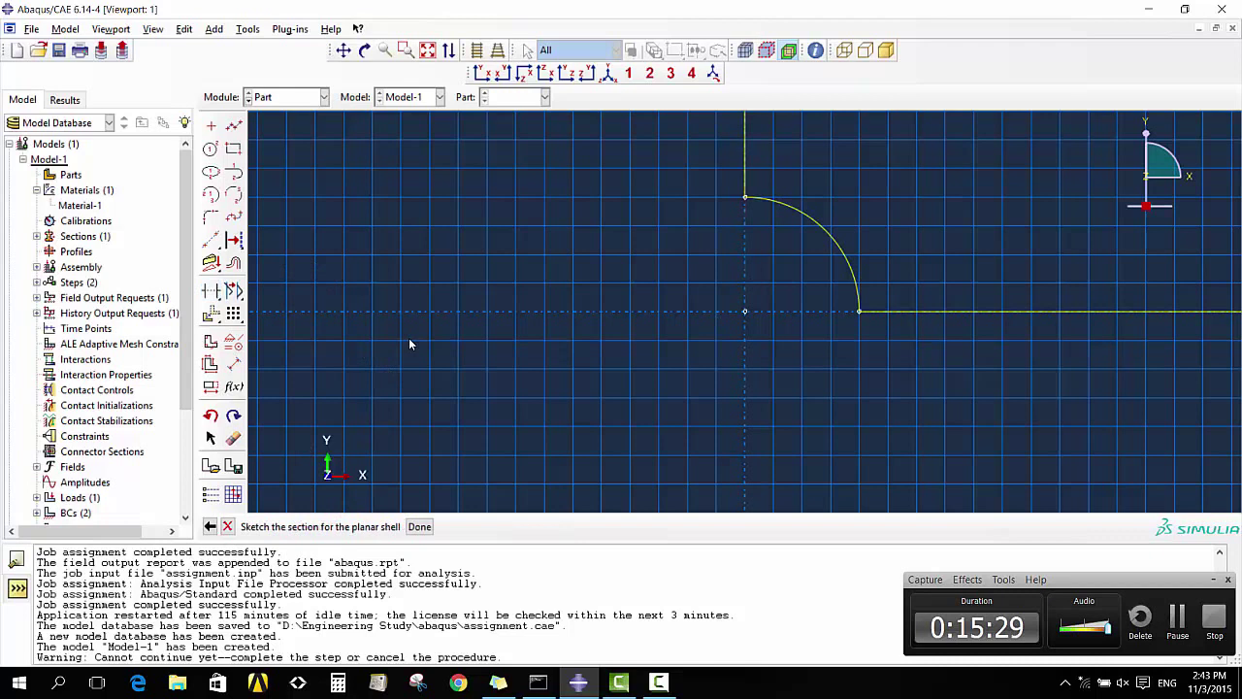
left_click(417, 526)
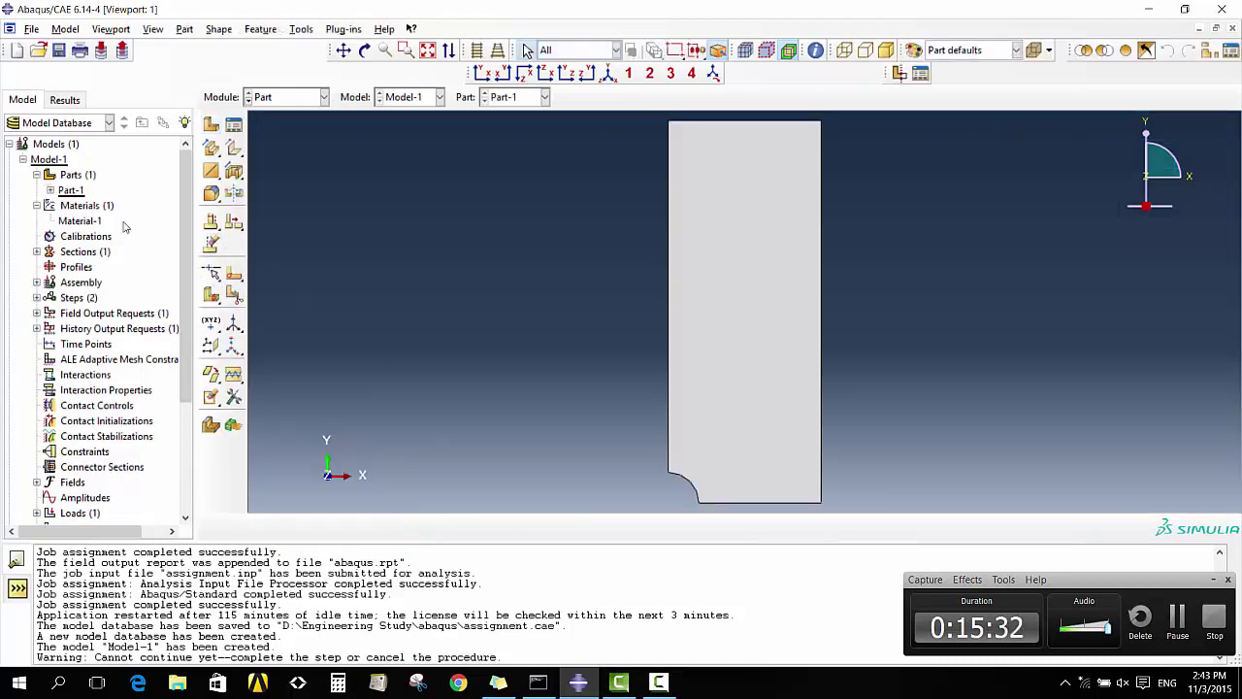
In the Mesh module, seed Part-1 with global size 5 and deviation factor 0.5
left_click(285, 97)
left_click(277, 205)
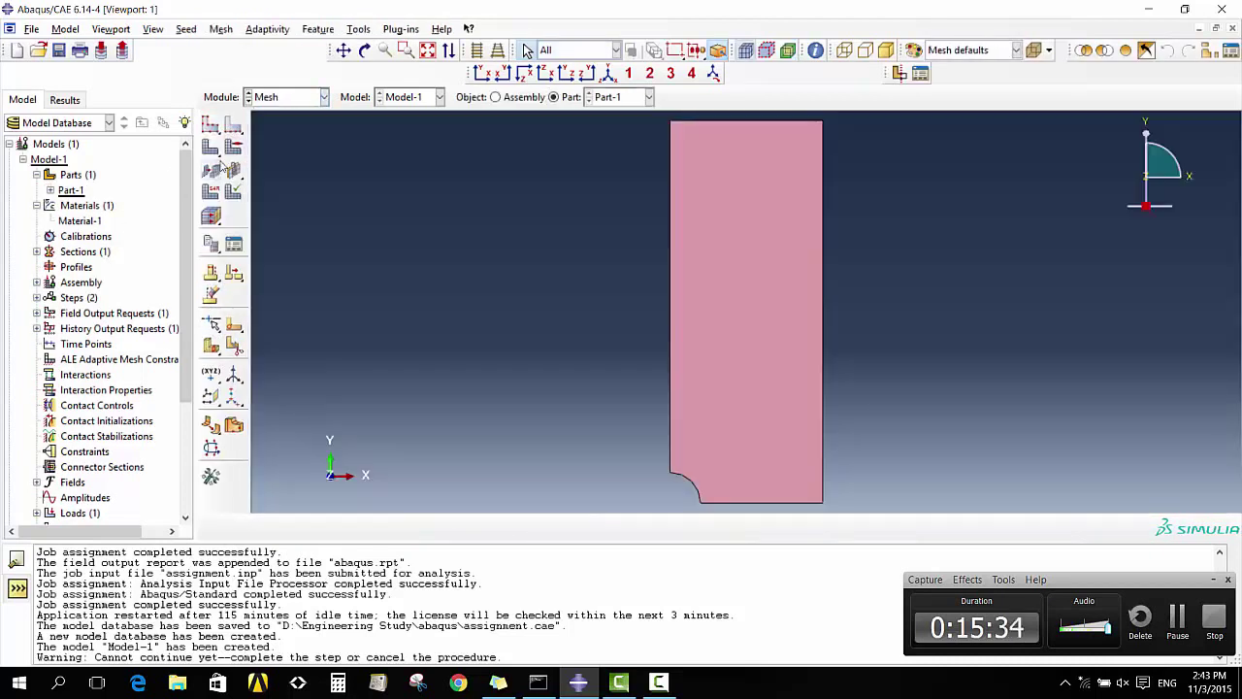
left_click(211, 124)
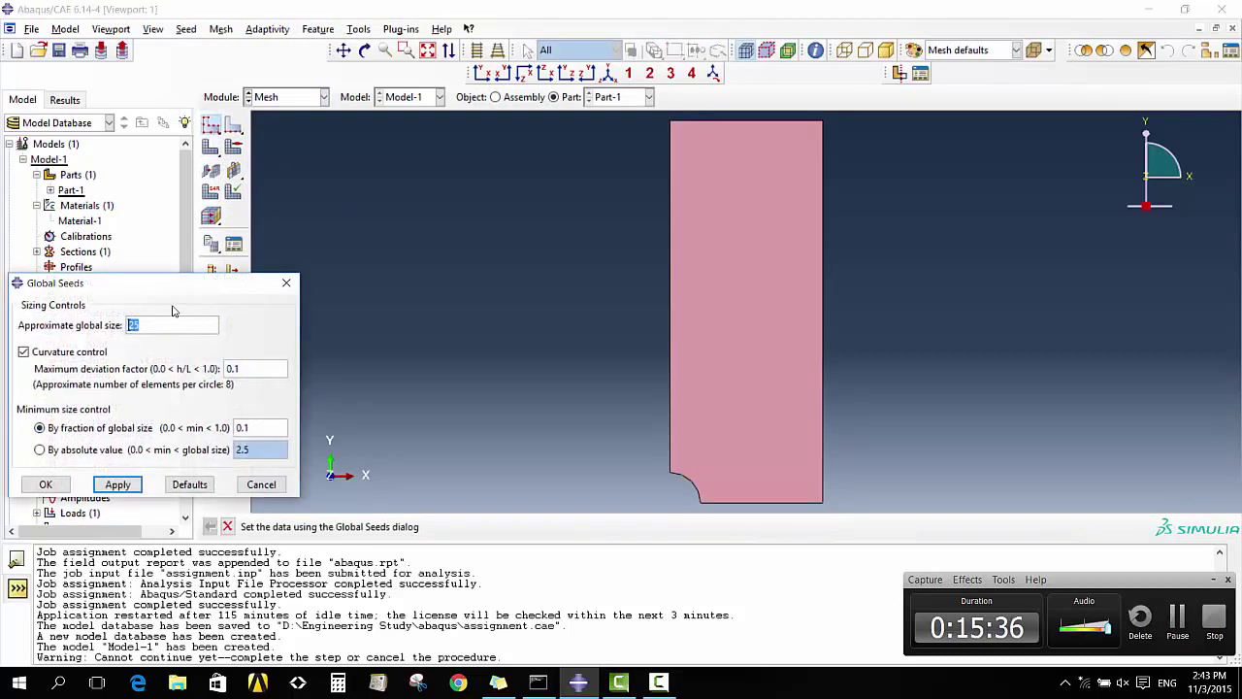
type("25")
key("Tab")
type("0.5")
key("Tab")
type("0.9")
left_click(118, 485)
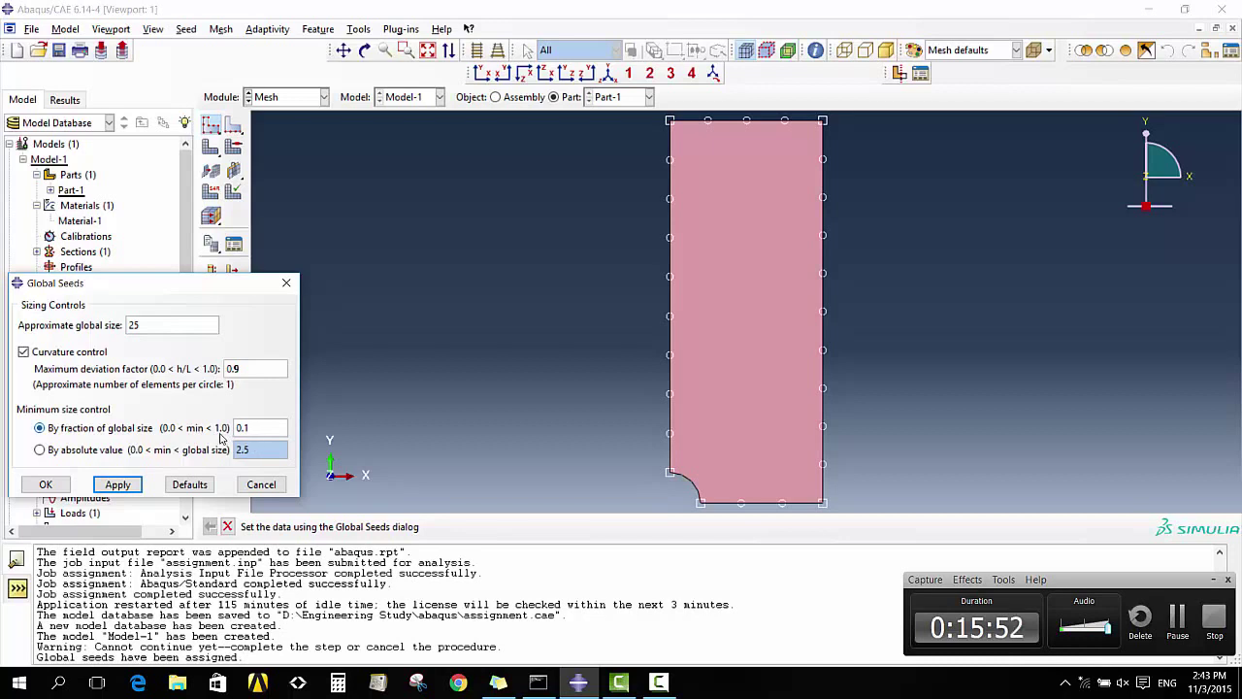
double_click(177, 325)
type("5")
left_click(117, 484)
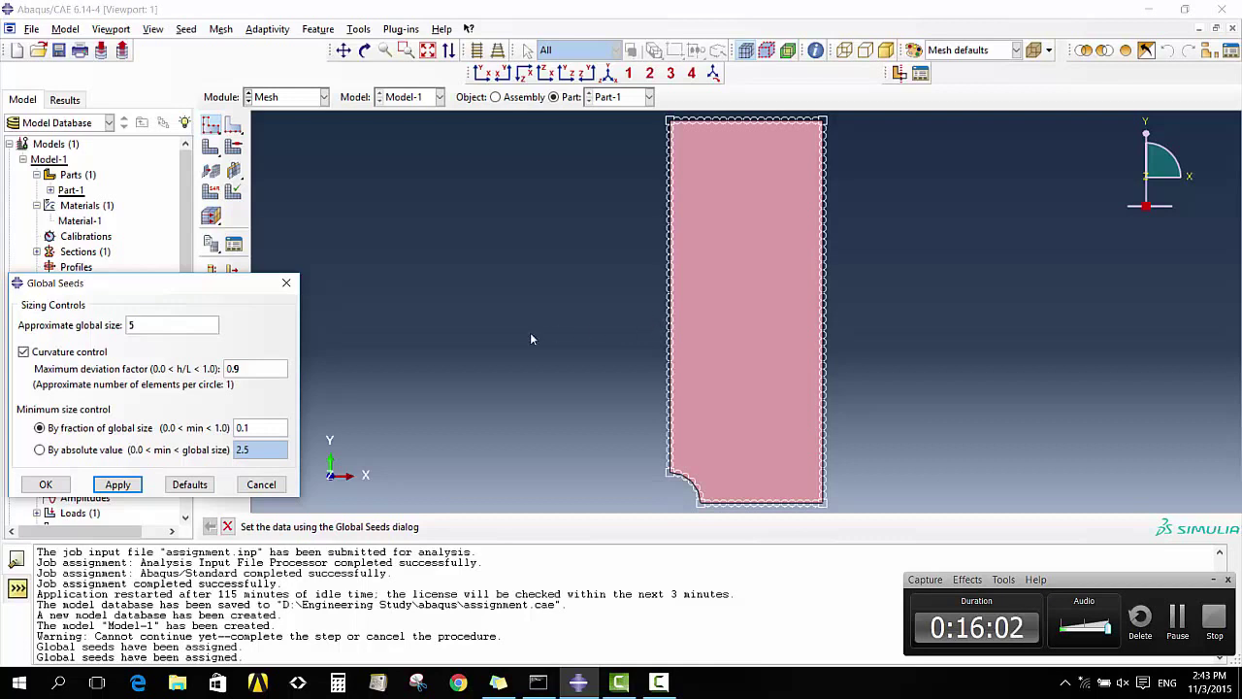
left_click(44, 485)
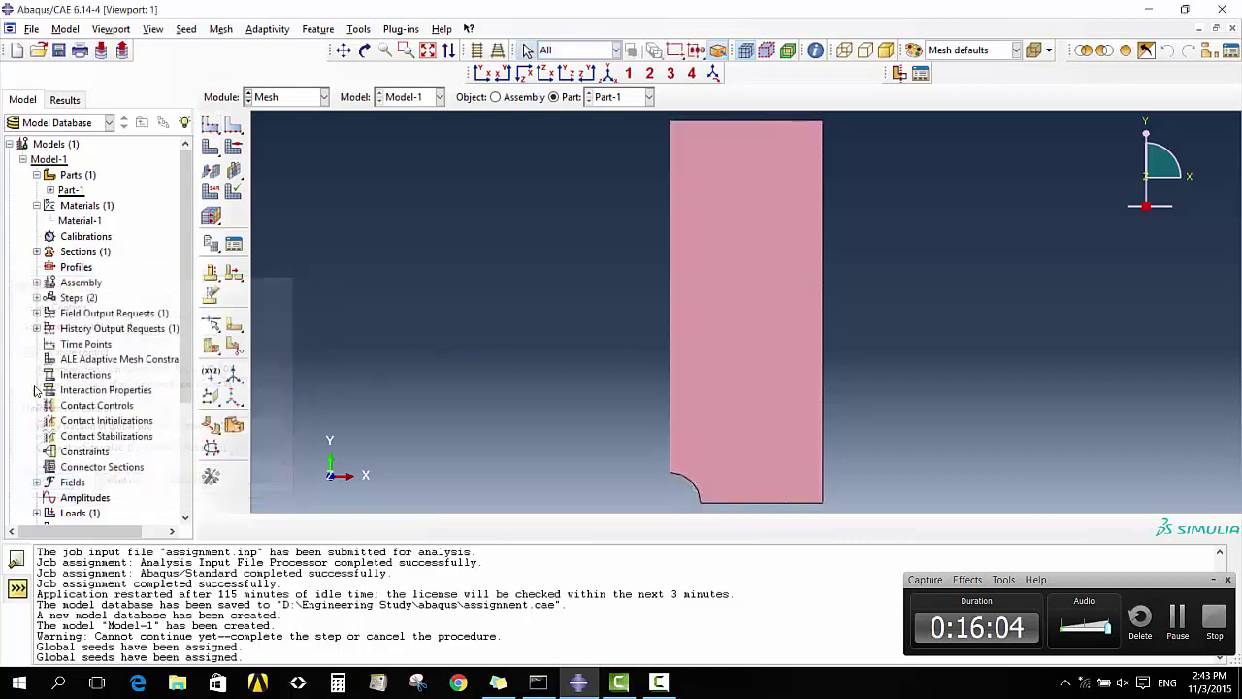
Mesh the plate, then reseed it at global size 1, deleting the existing mesh
left_click(211, 146)
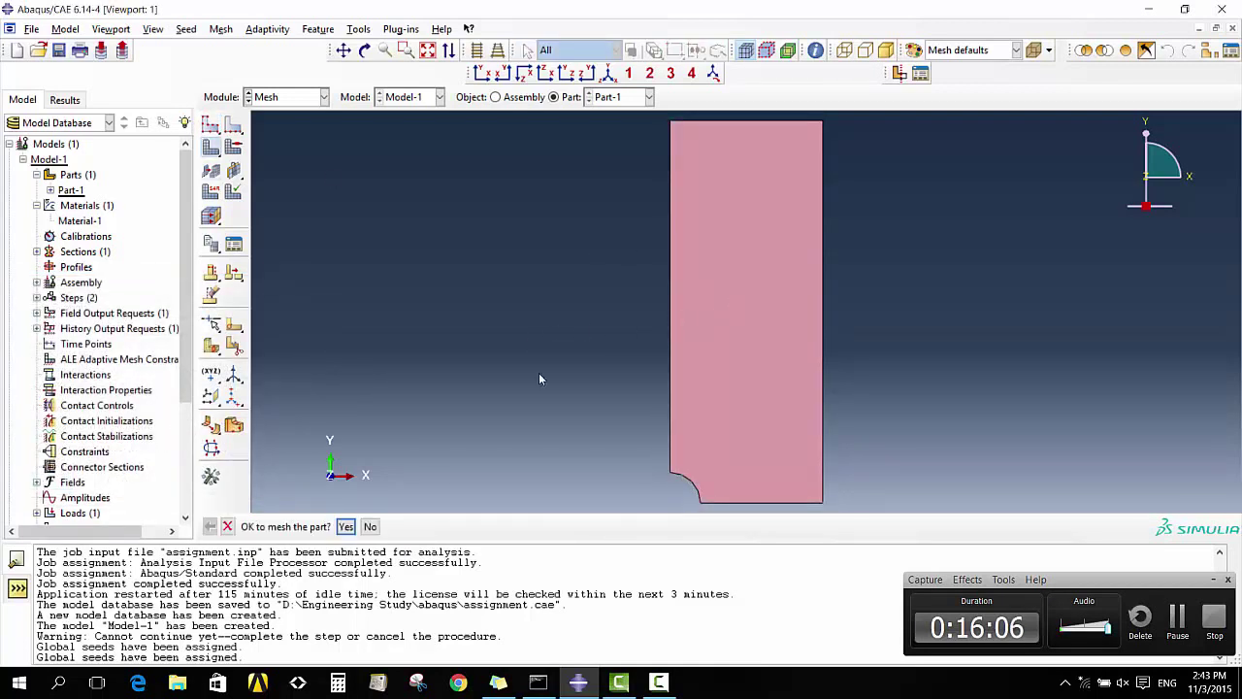
left_click(345, 526)
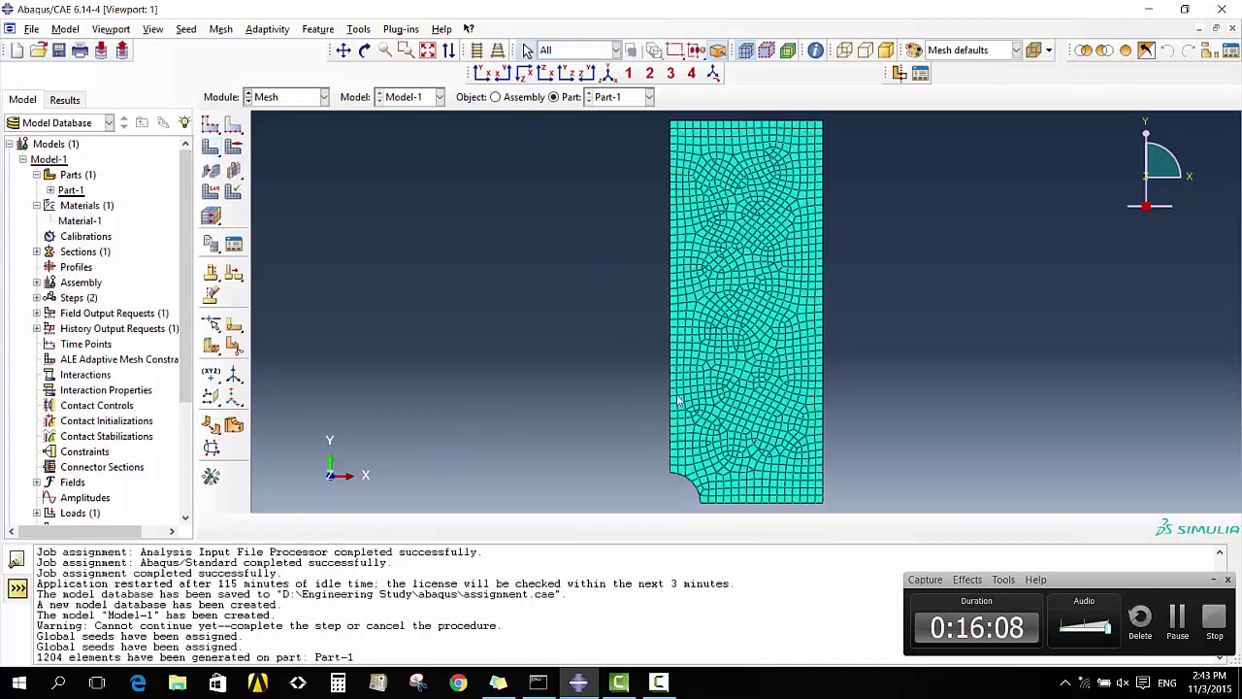
left_click(210, 124)
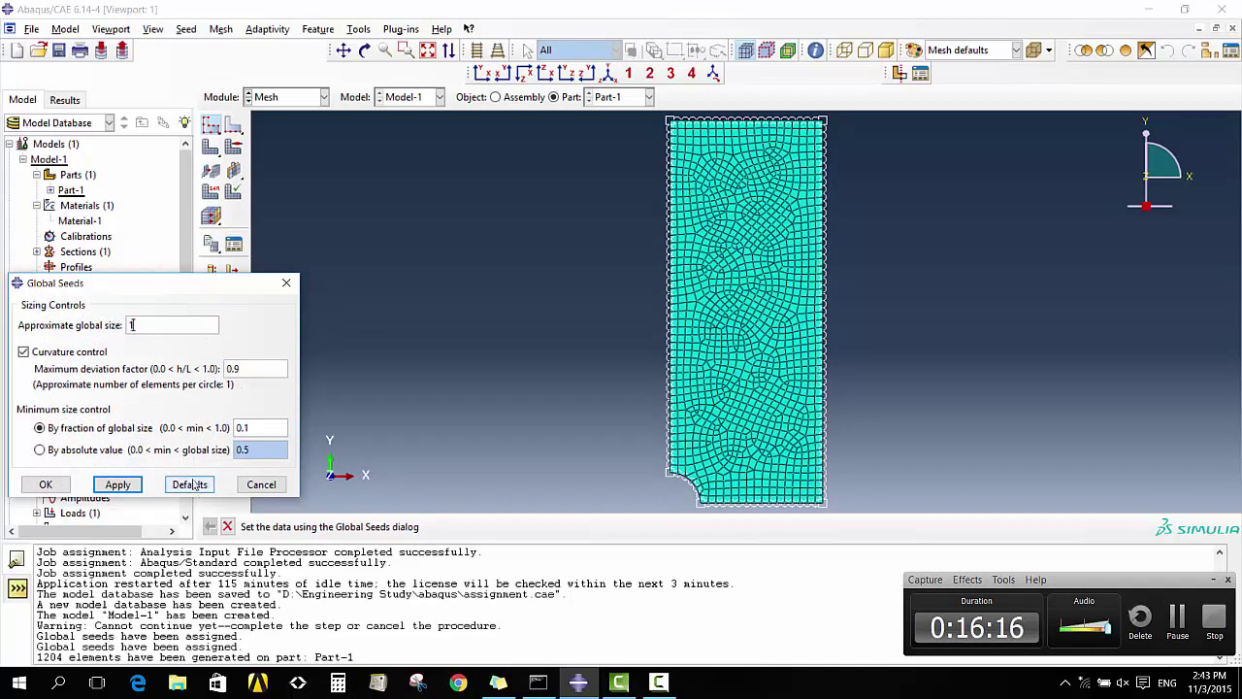
left_click(117, 484)
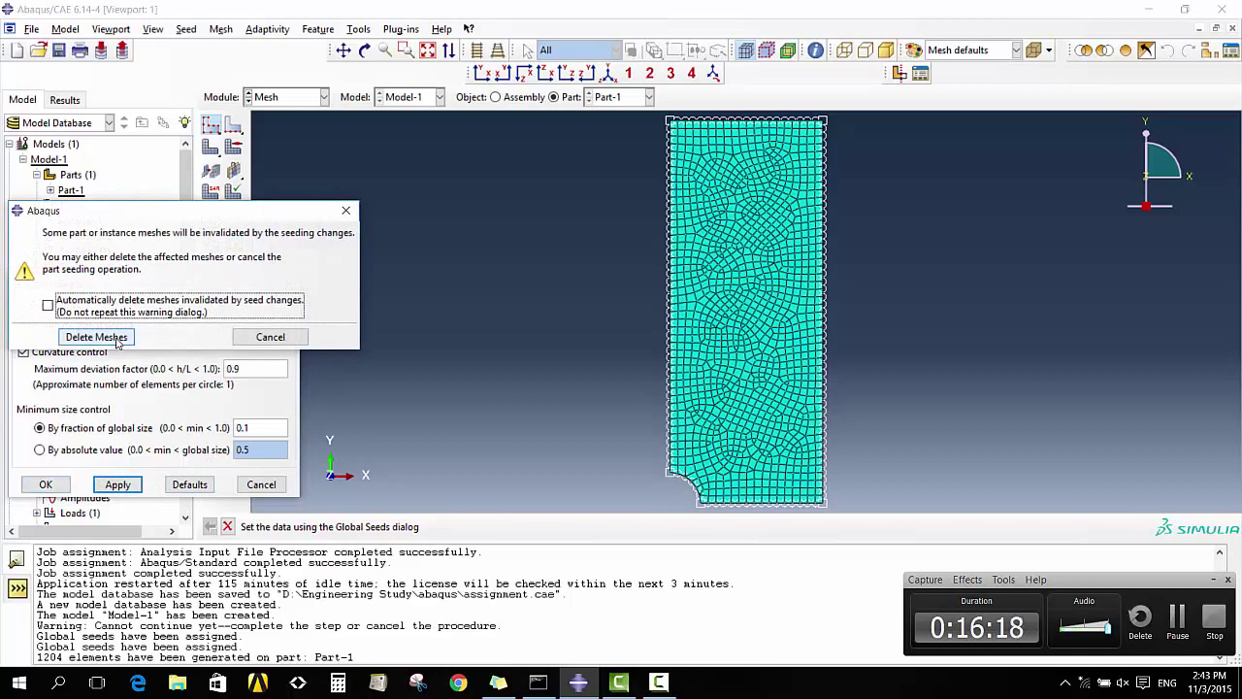
left_click(118, 337)
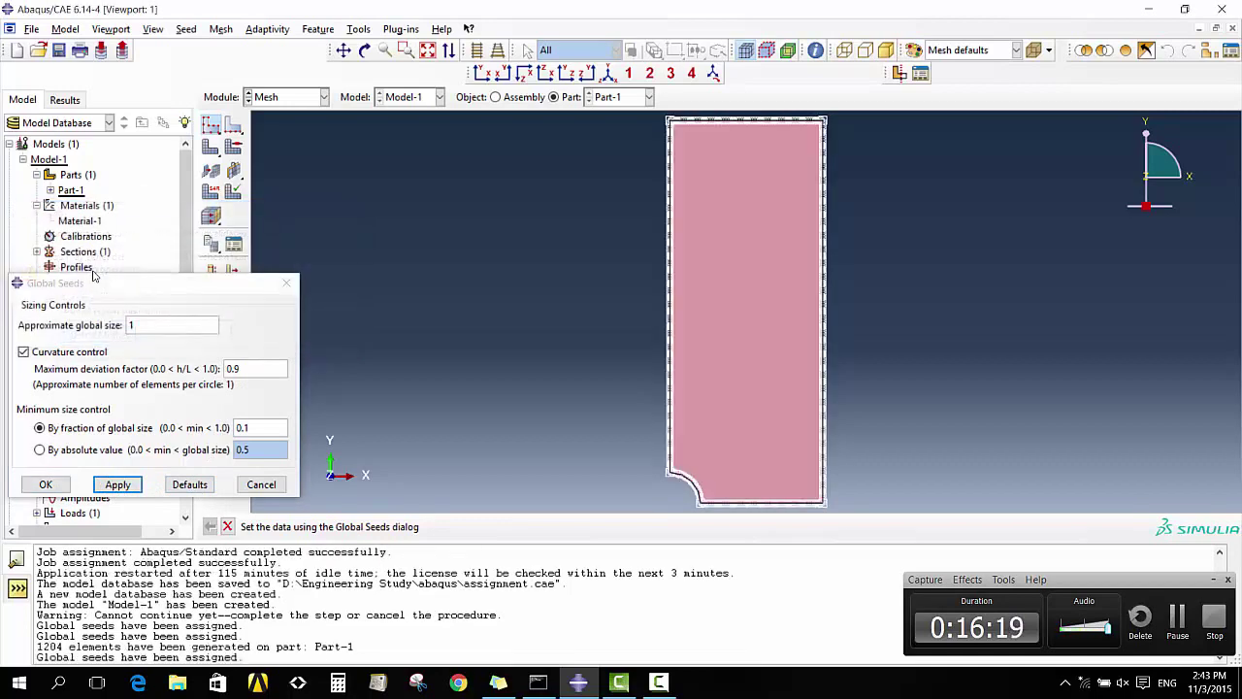
left_click(45, 484)
Remesh Part-1 with the size-1 seeds, producing 30176 elements
left_click(211, 145)
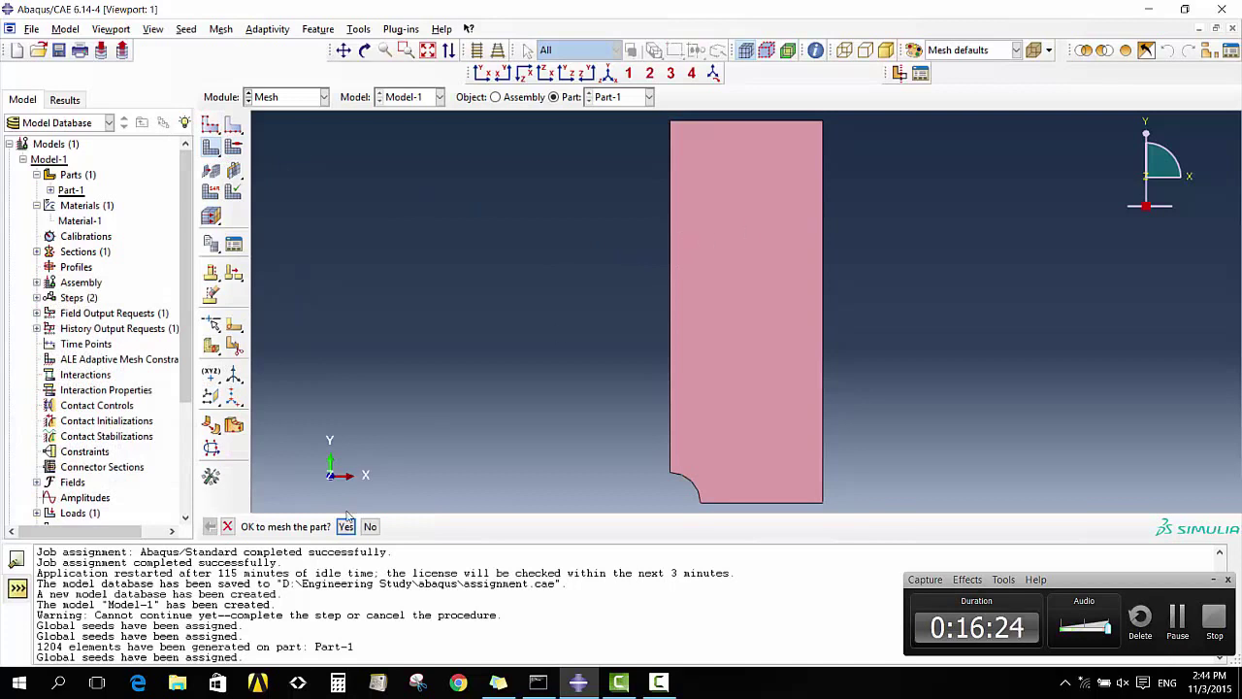
left_click(346, 526)
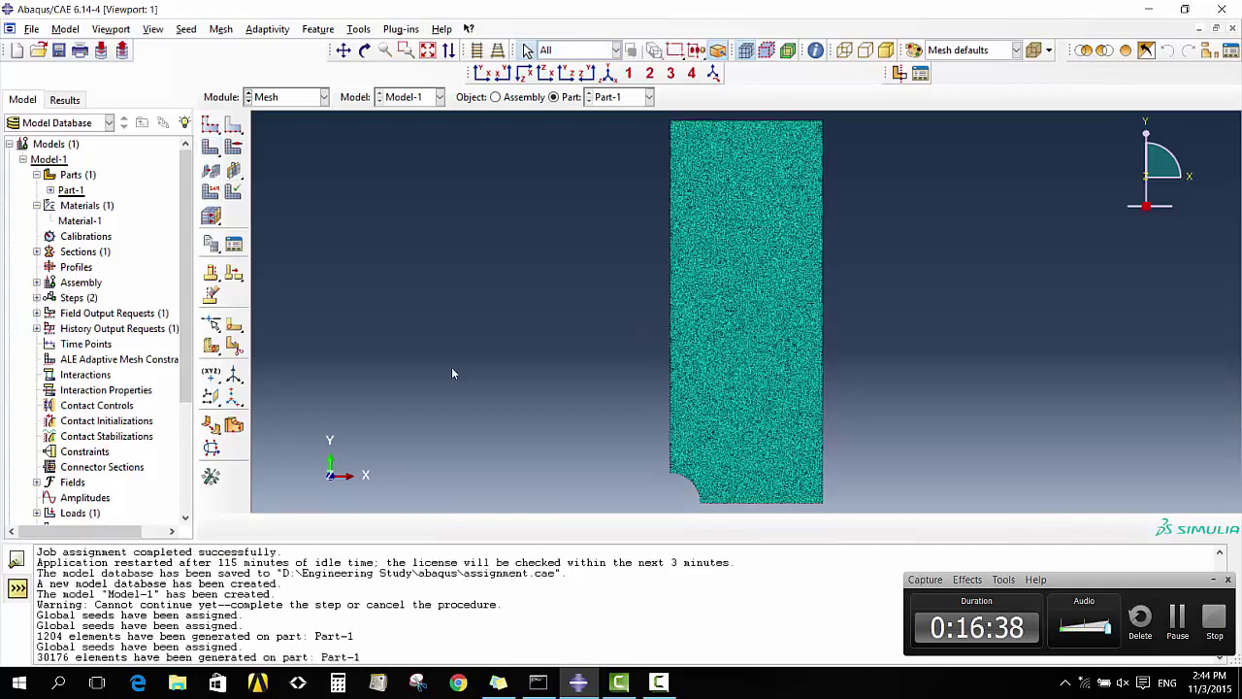
left_click(293, 100)
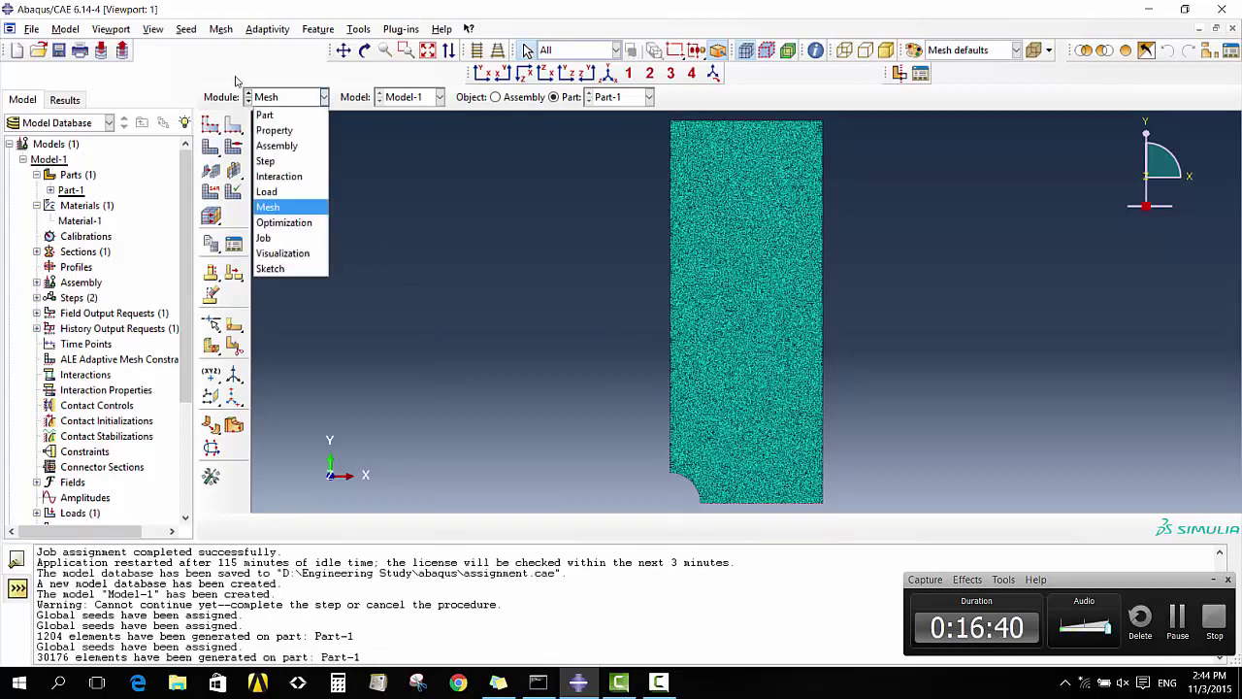
In the Job module, create Job-1 for Model-1 with default settings
left_click(279, 238)
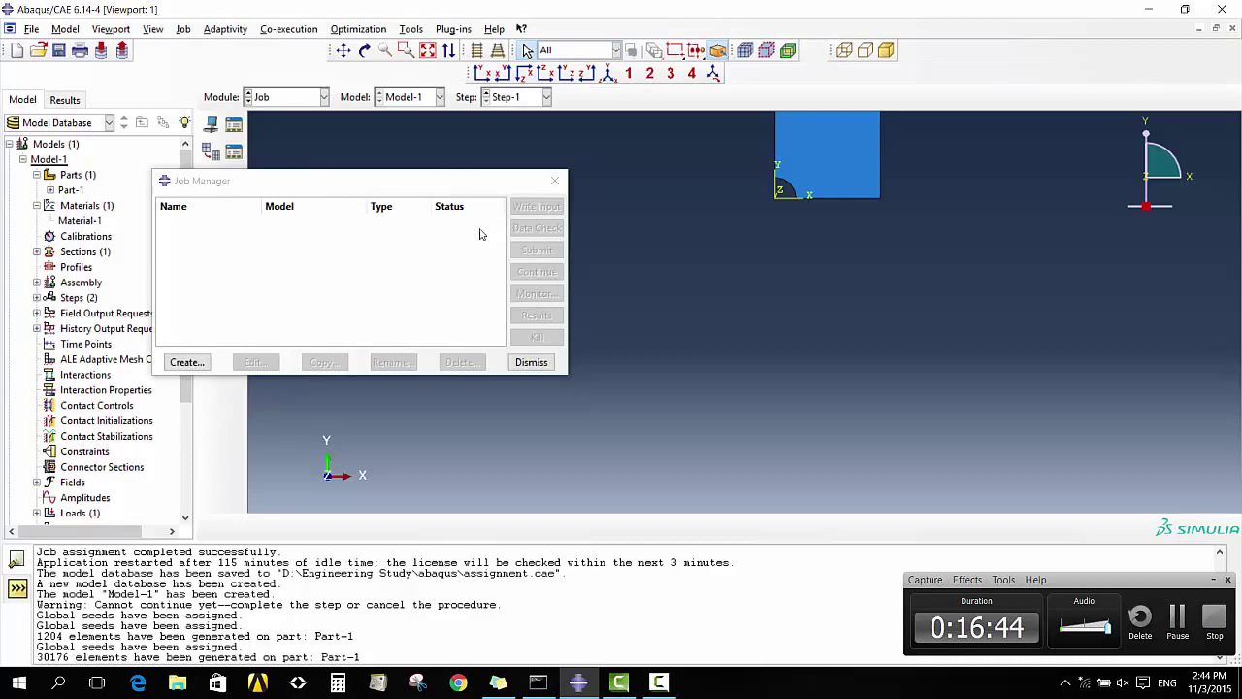
left_click(186, 361)
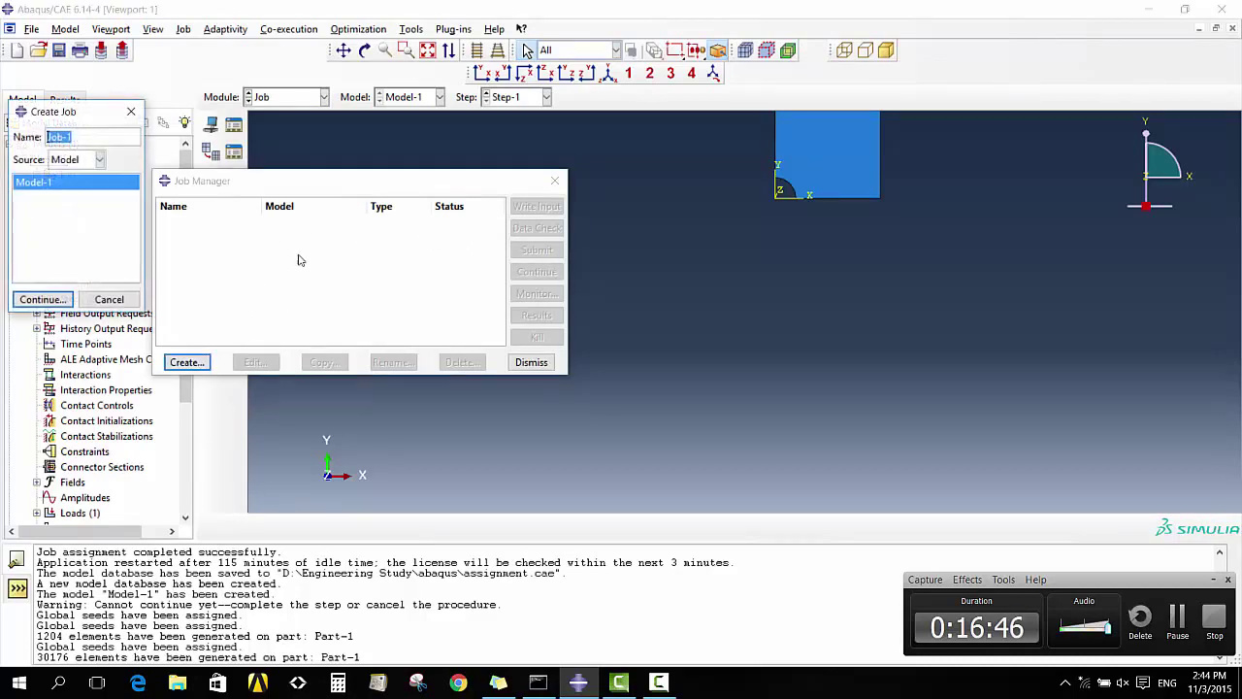
left_click(58, 298)
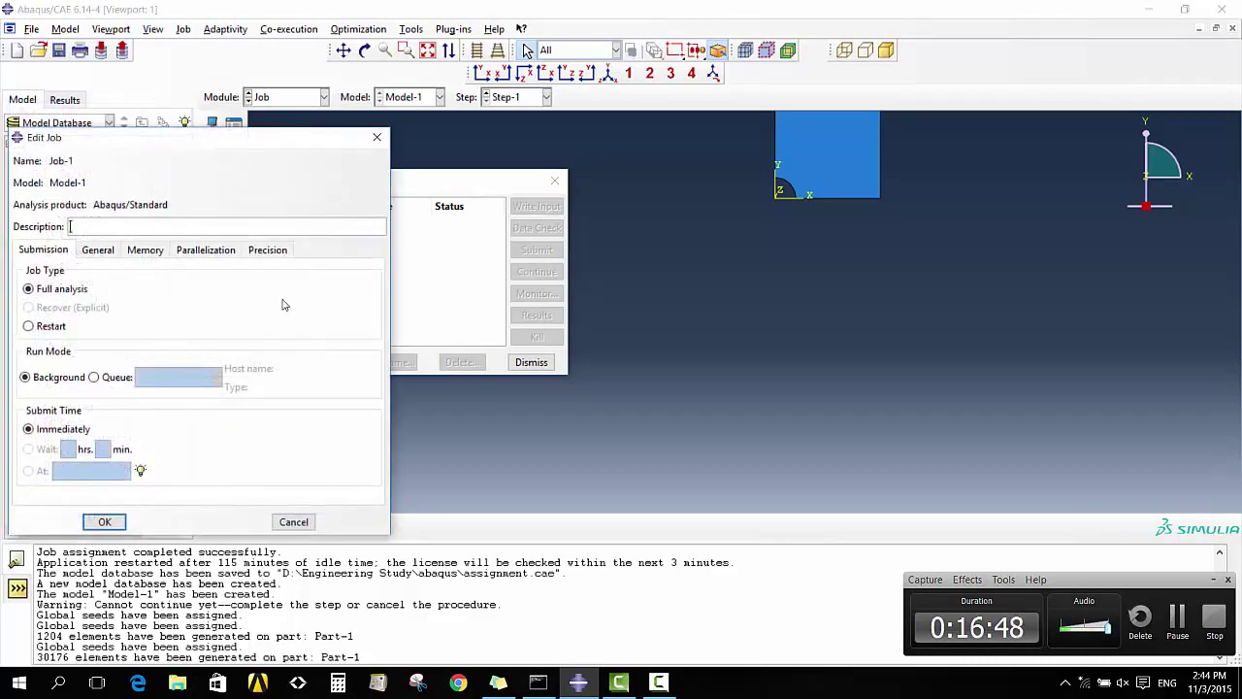
left_click(108, 514)
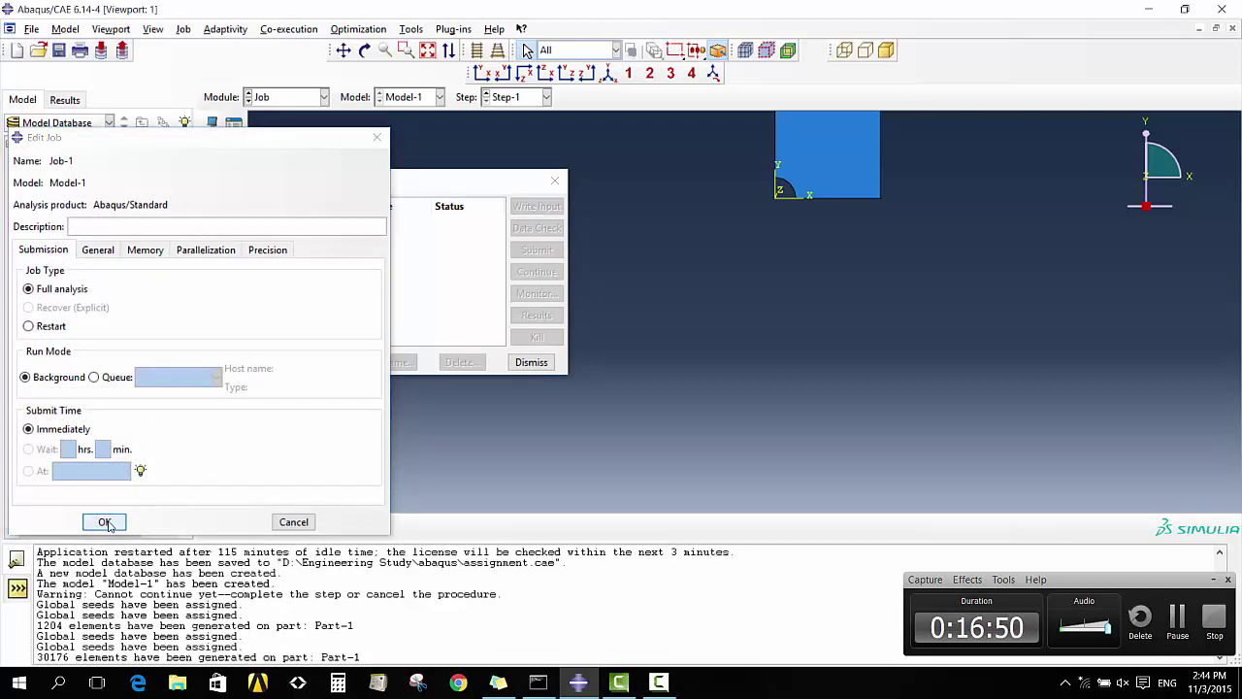
Submit Job-1, overwriting its existing files, and close the Job Manager once it aborts
left_click(536, 250)
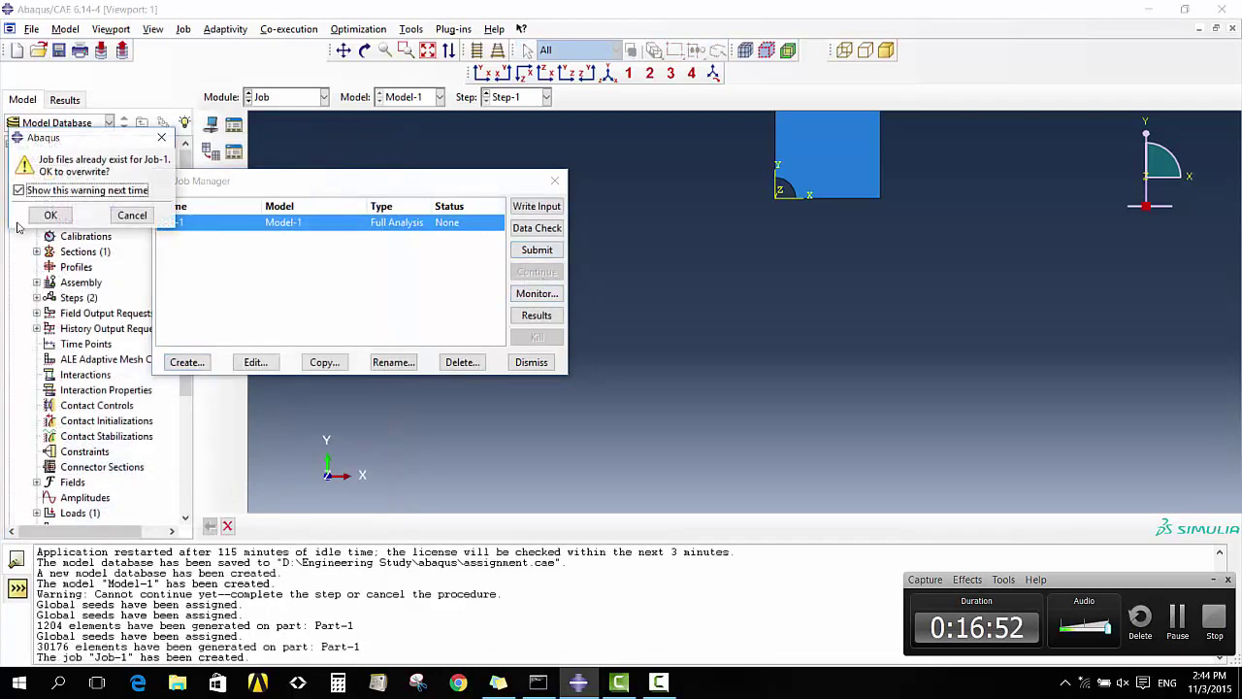
key("Return")
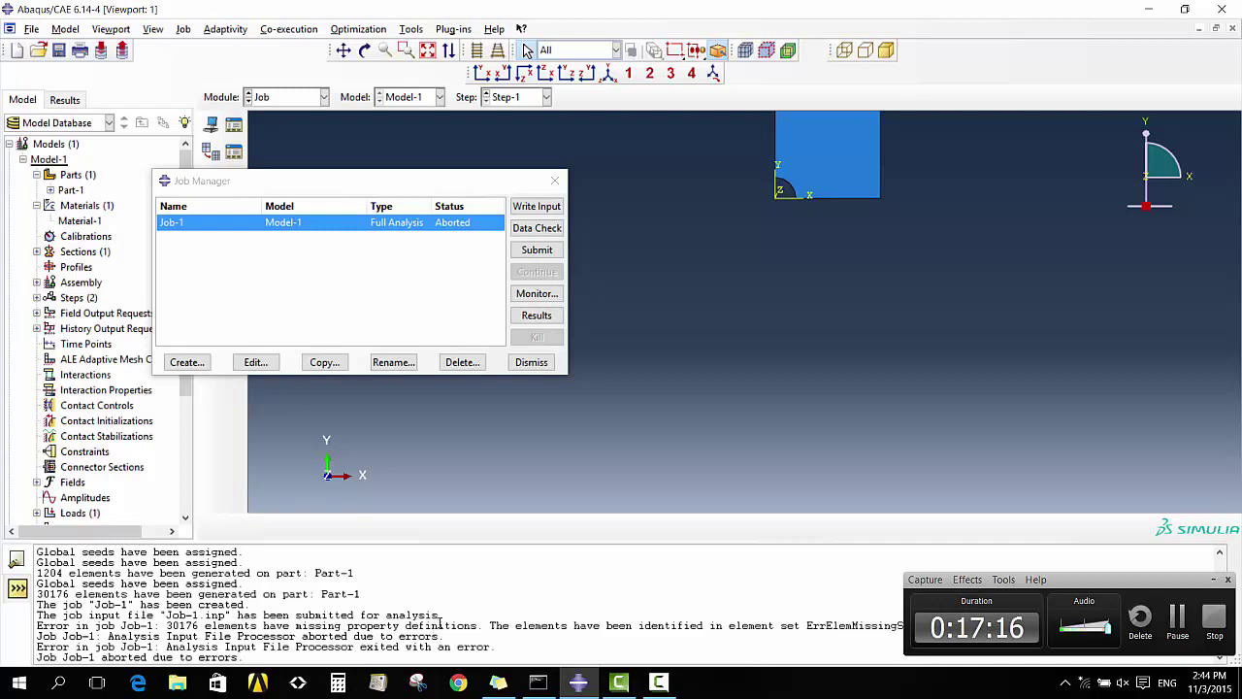
left_click(555, 182)
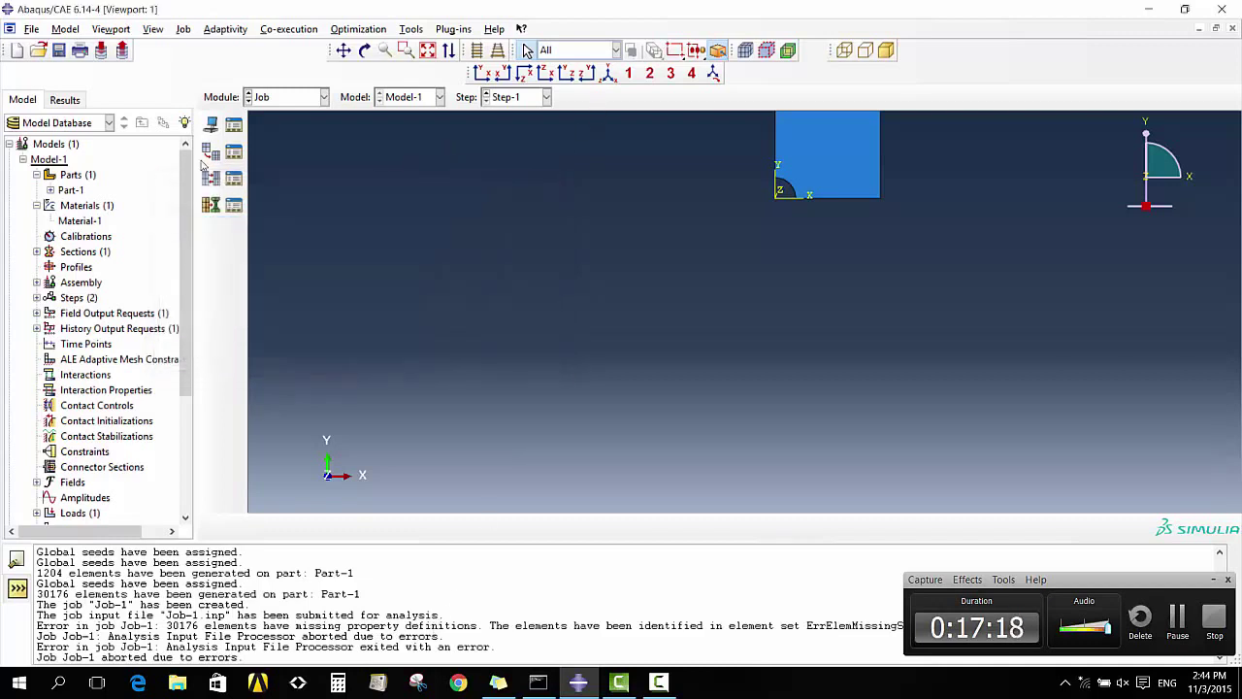
In the Property module, open Material-1's elastic behaviour for editing
left_click(283, 97)
left_click(280, 134)
left_click(234, 126)
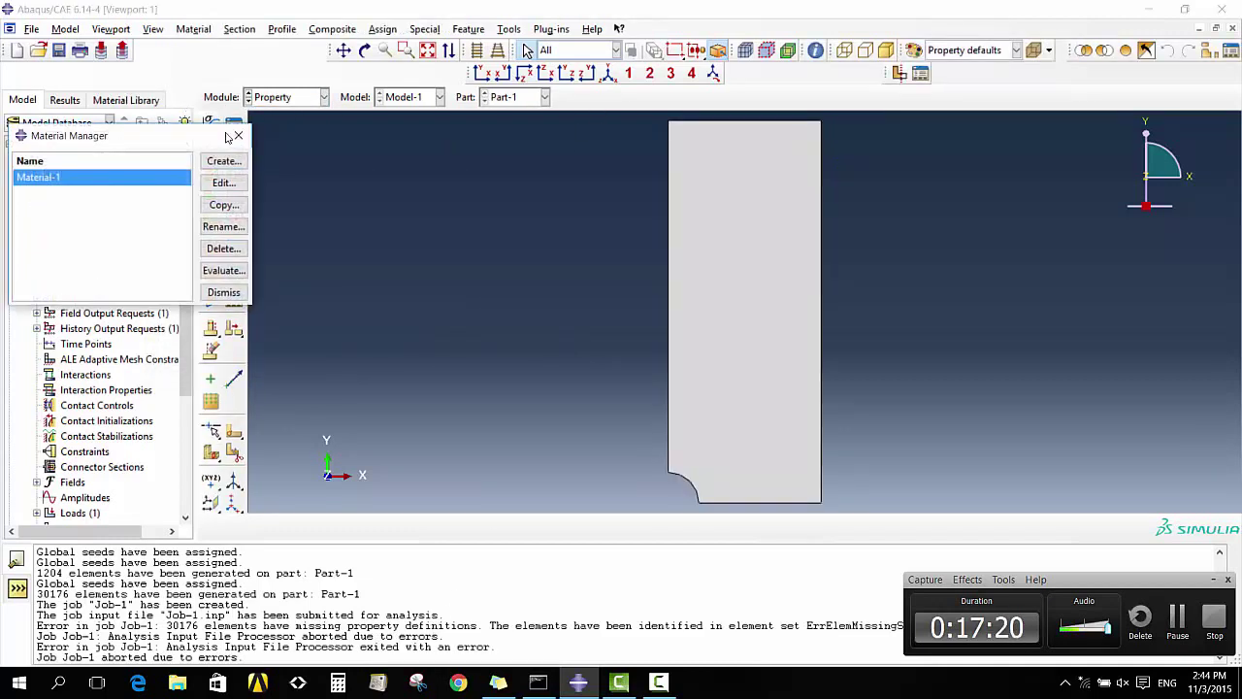
left_click(223, 181)
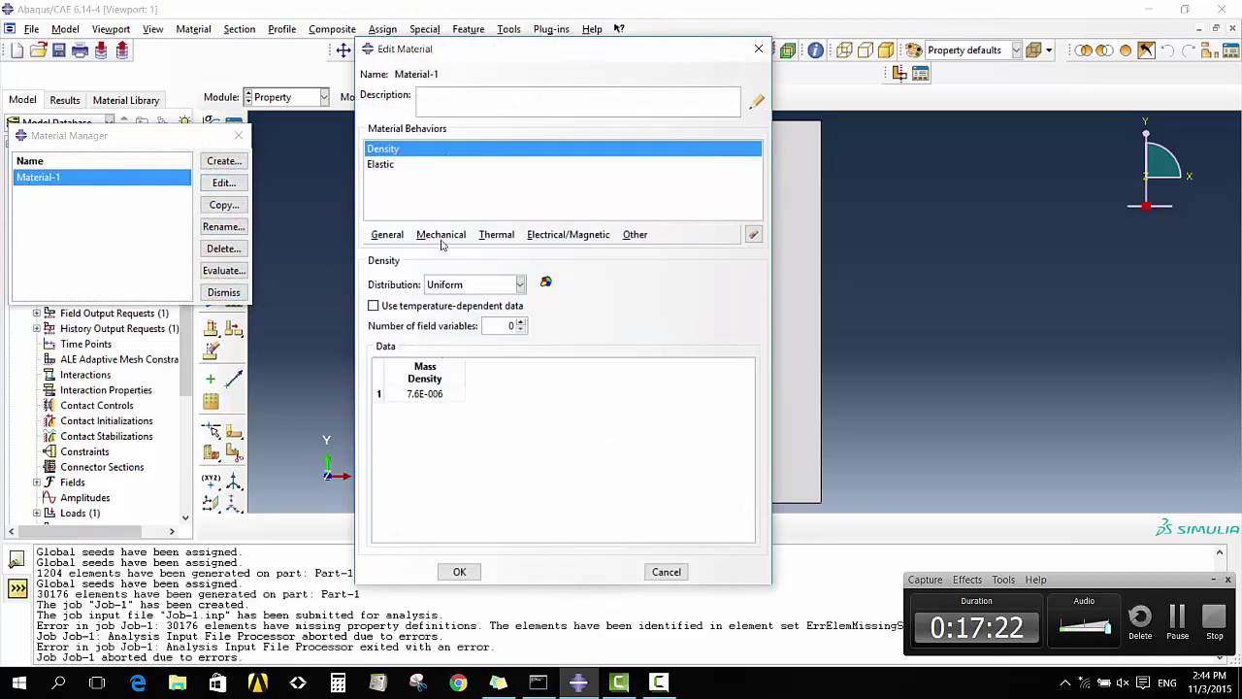
left_click(442, 236)
left_click(513, 176)
Confirm isotropic elasticity with Young's modulus 210000 and Poisson's ratio 0.3, then close the material list
left_click(406, 166)
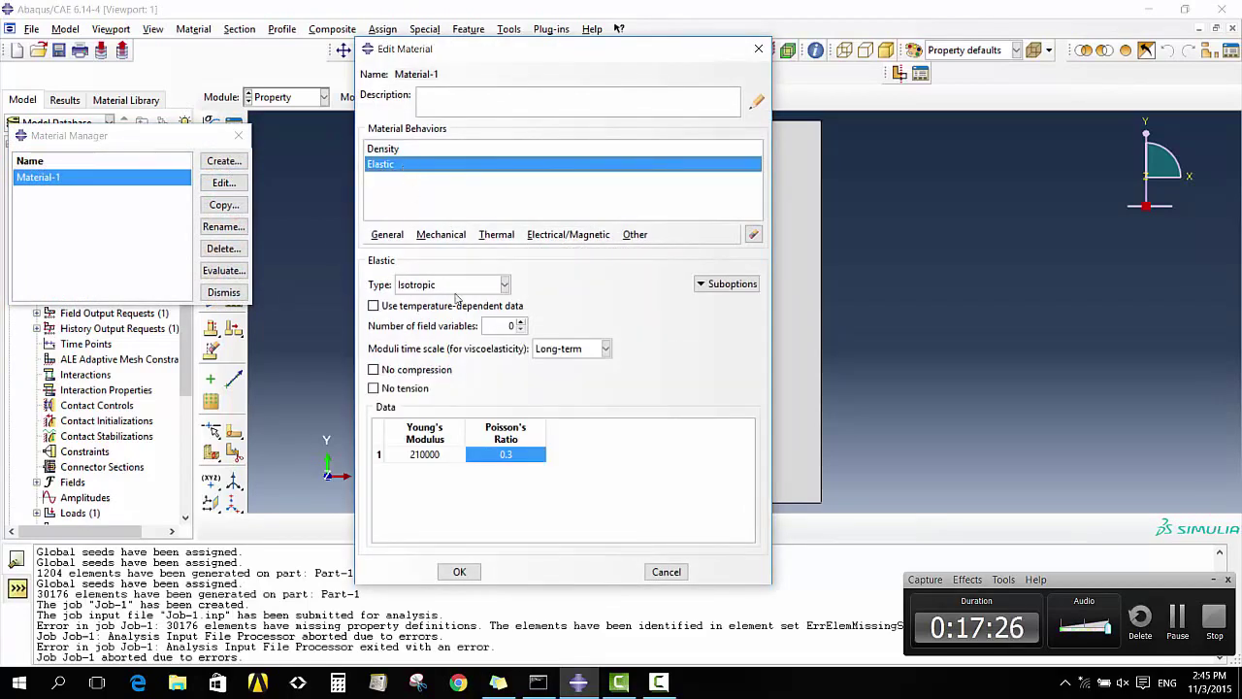
double_click(437, 455)
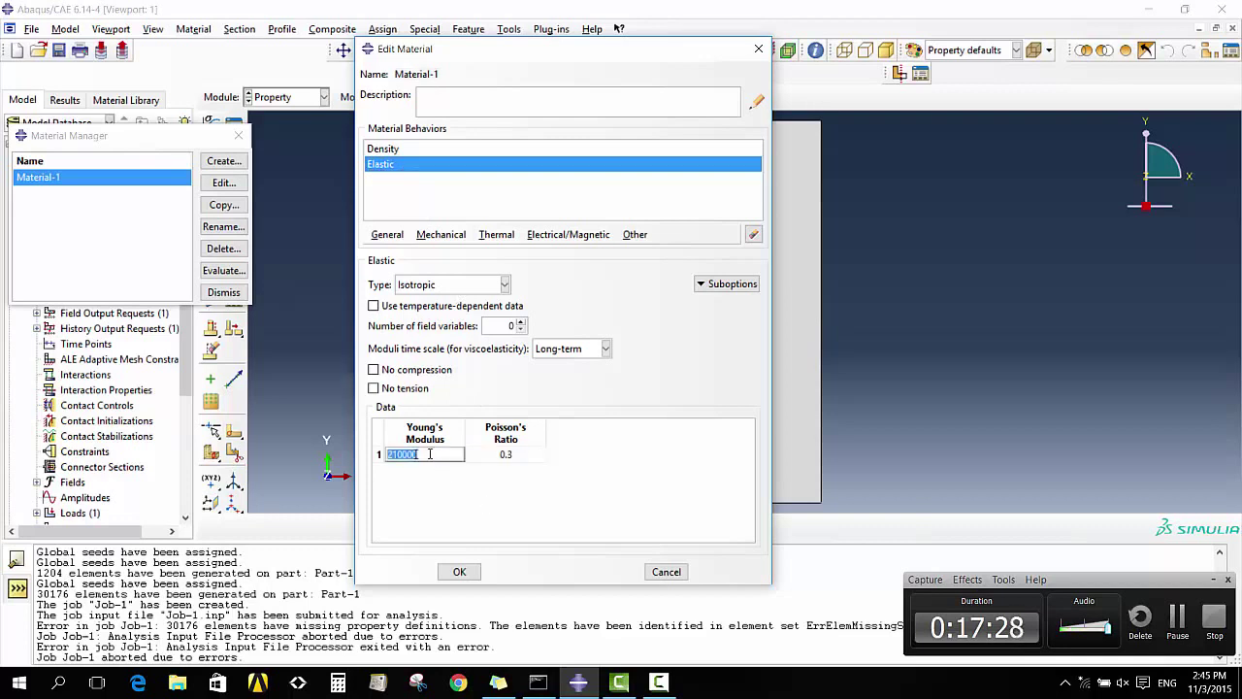
left_click(430, 454)
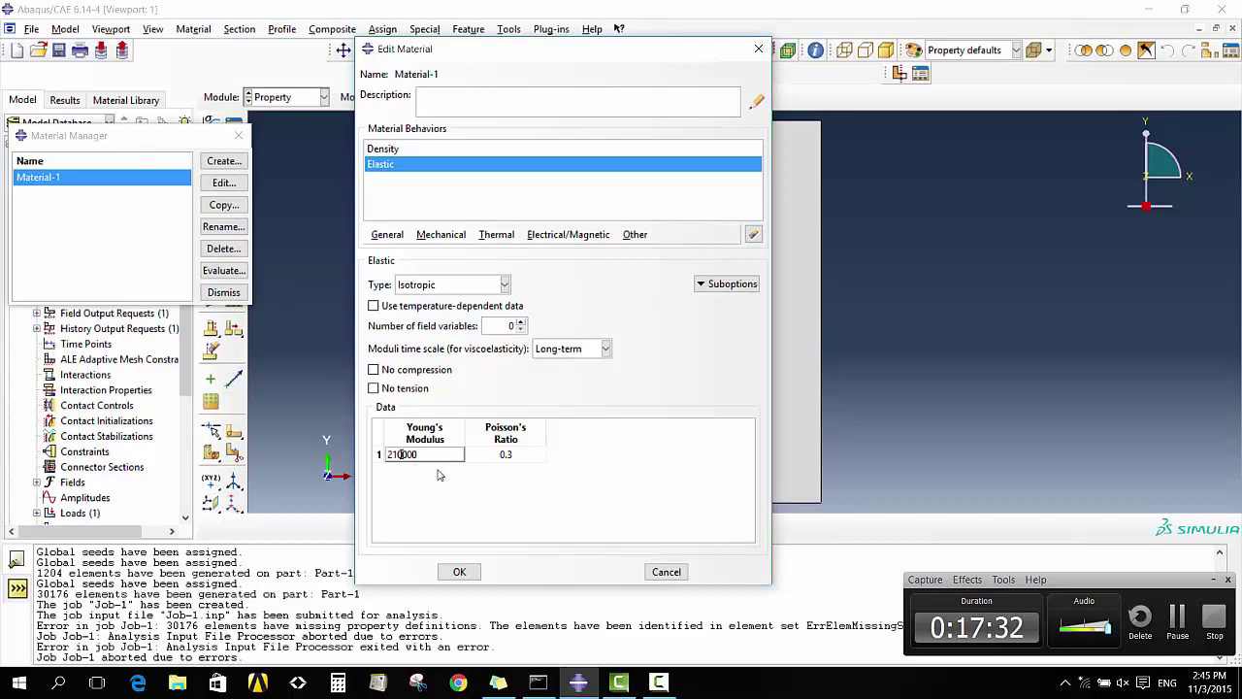
left_click(460, 572)
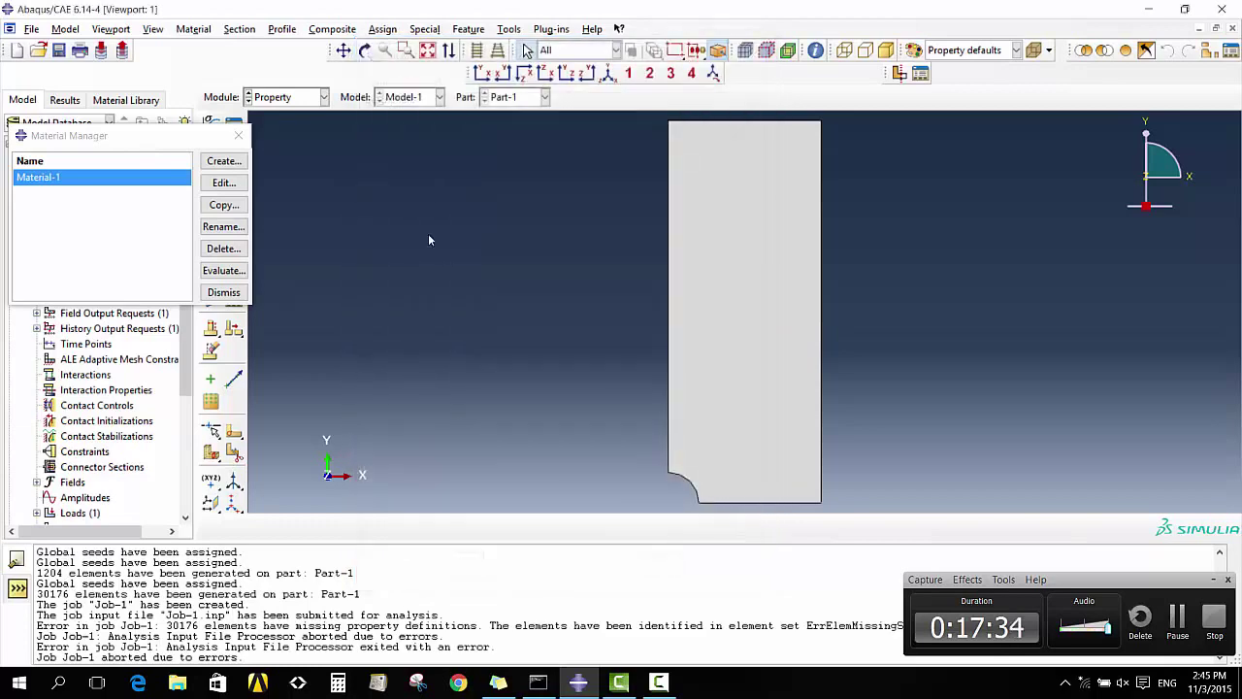
left_click(239, 135)
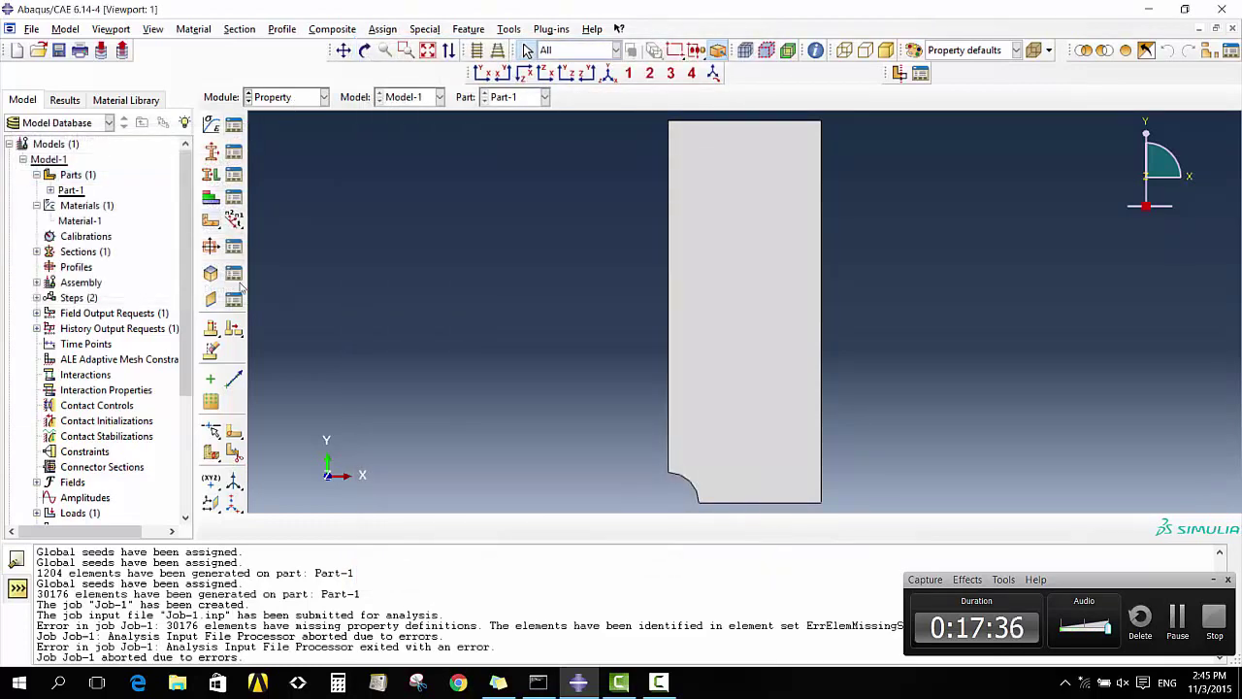
left_click(296, 97)
In the Mesh module, reseed the part with global size 5, deleting the old mesh
left_click(272, 206)
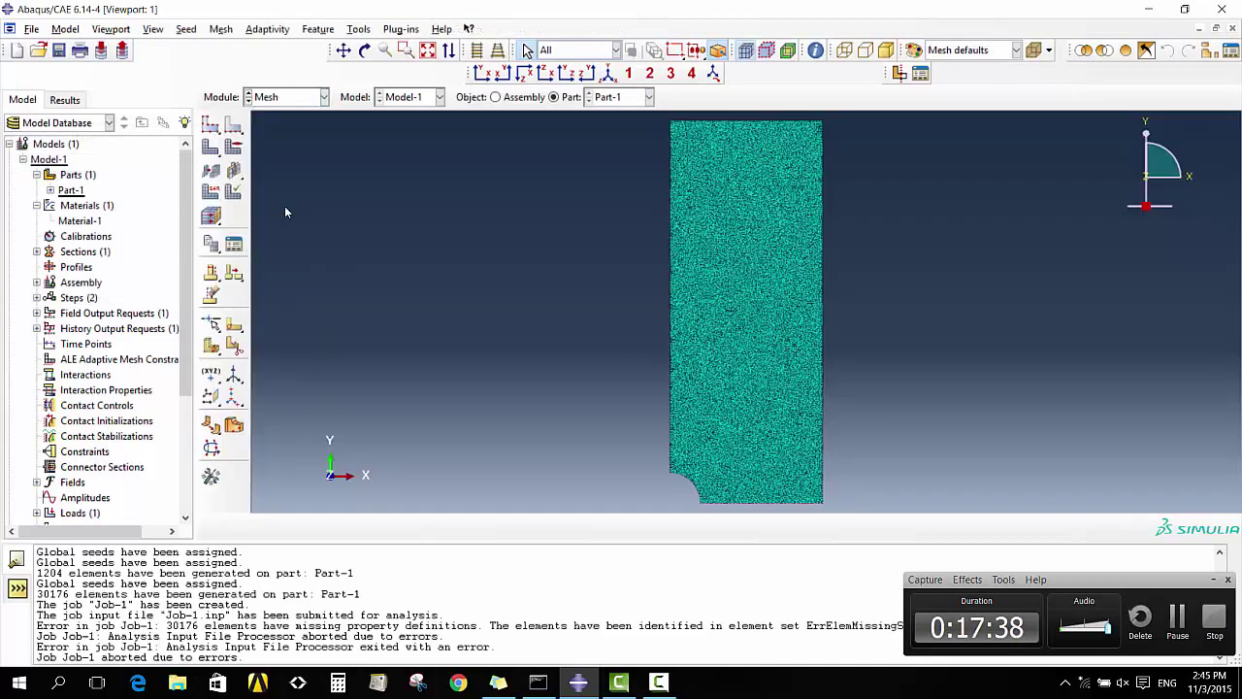
left_click(212, 124)
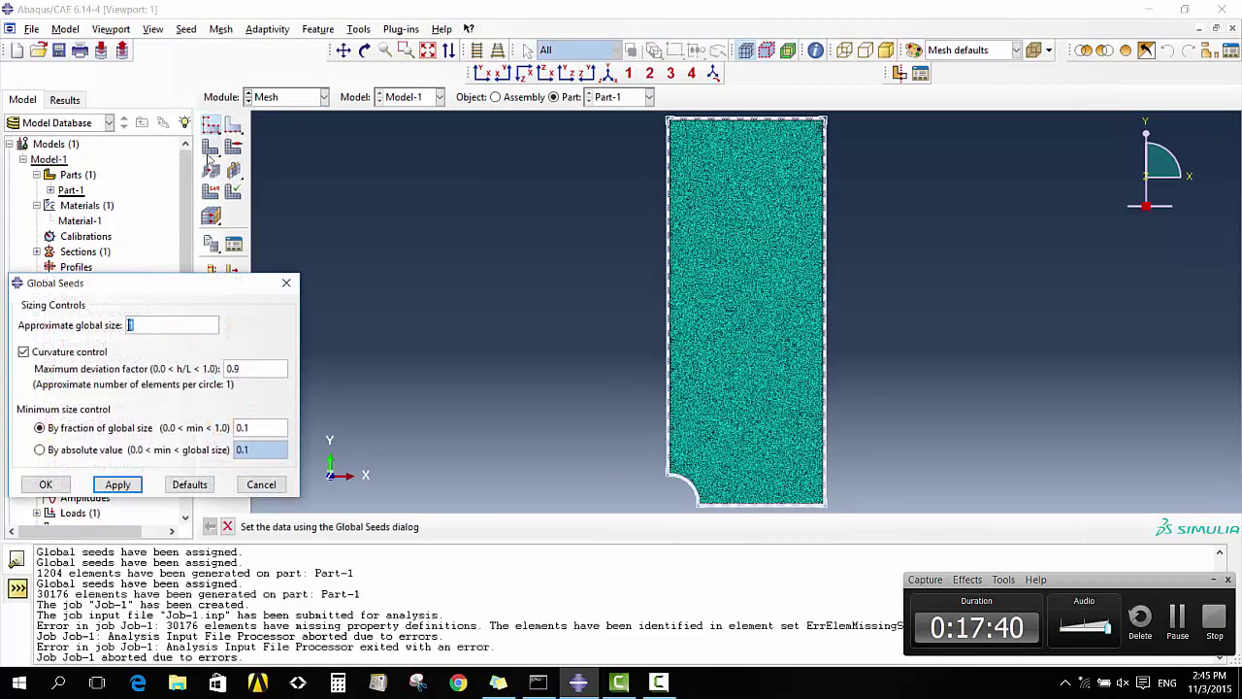
type("5")
left_click(115, 484)
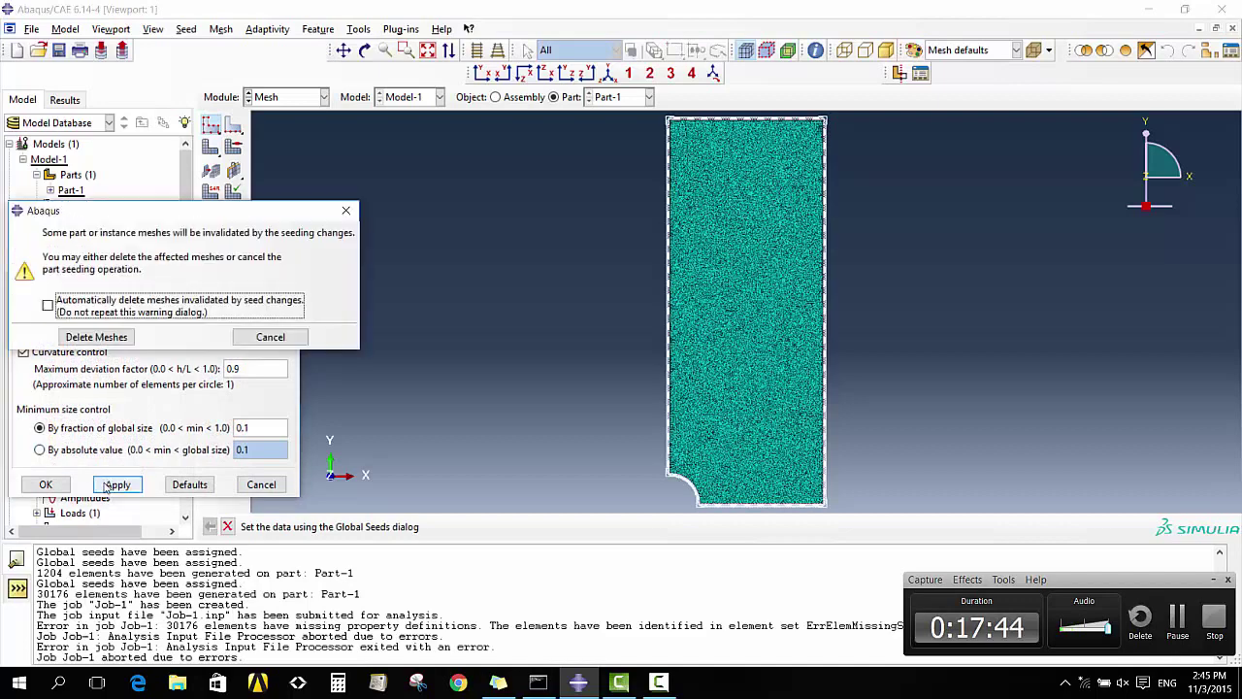
left_click(97, 336)
left_click(46, 484)
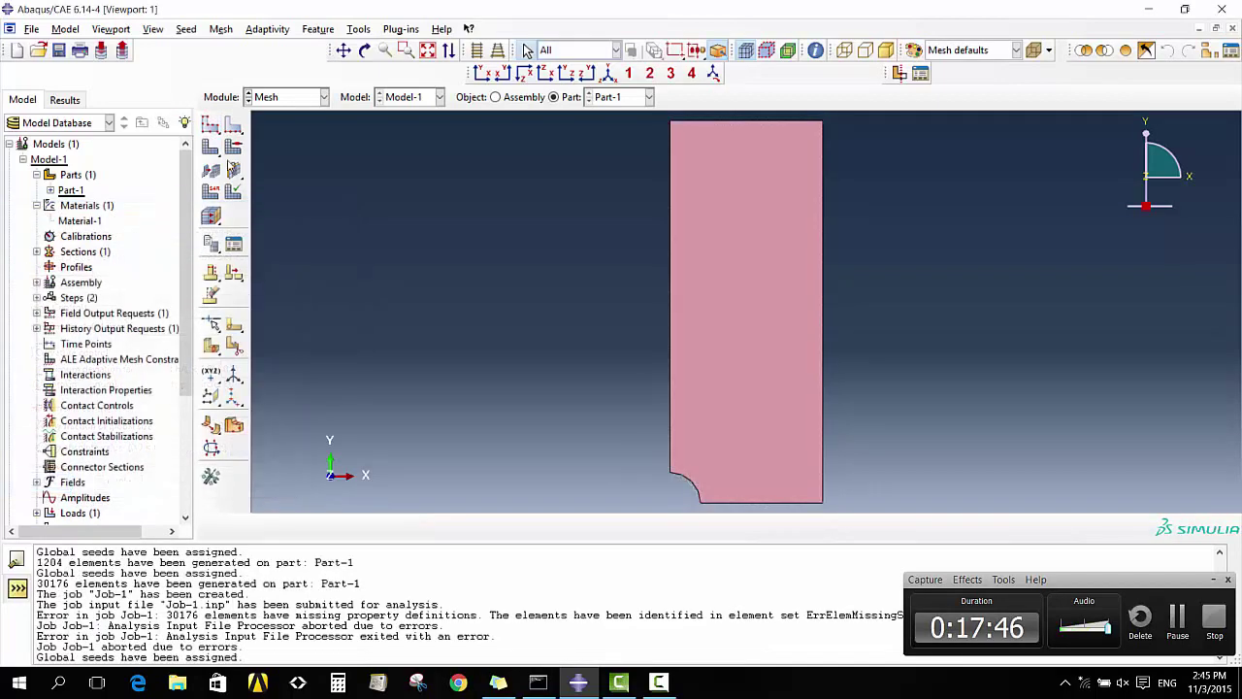
Mesh the plate into 1204 quad elements and switch to the Job module
left_click(211, 145)
left_click(347, 526)
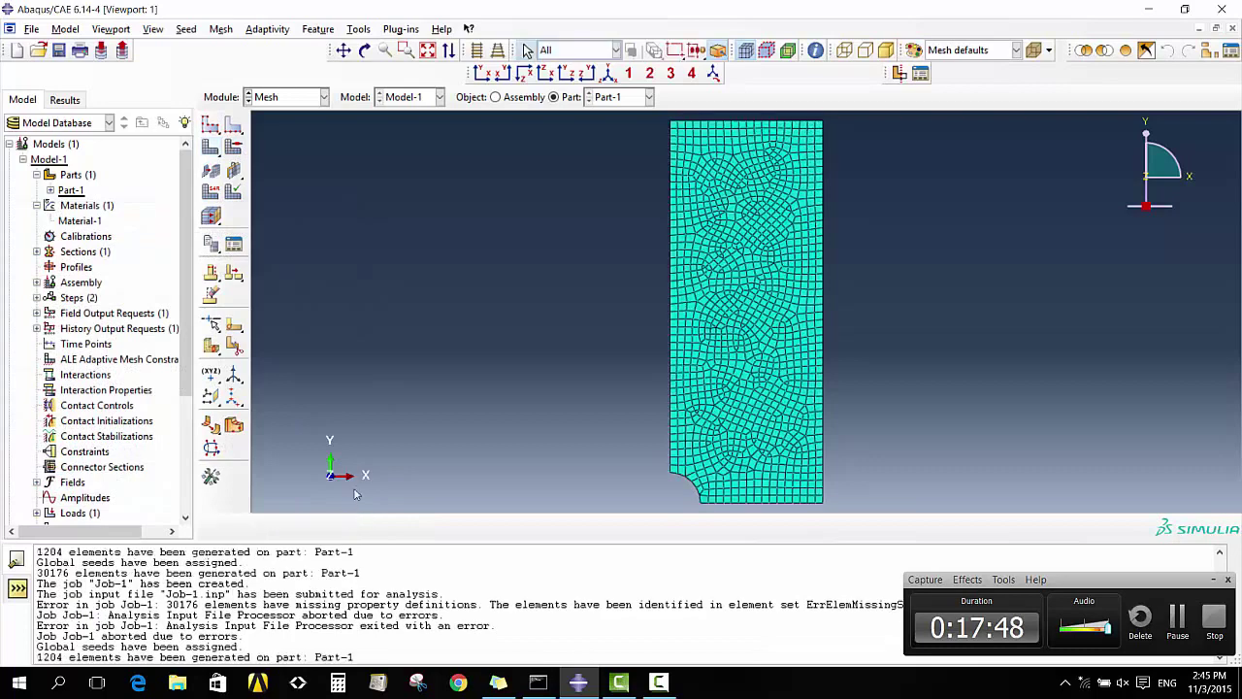
left_click(310, 99)
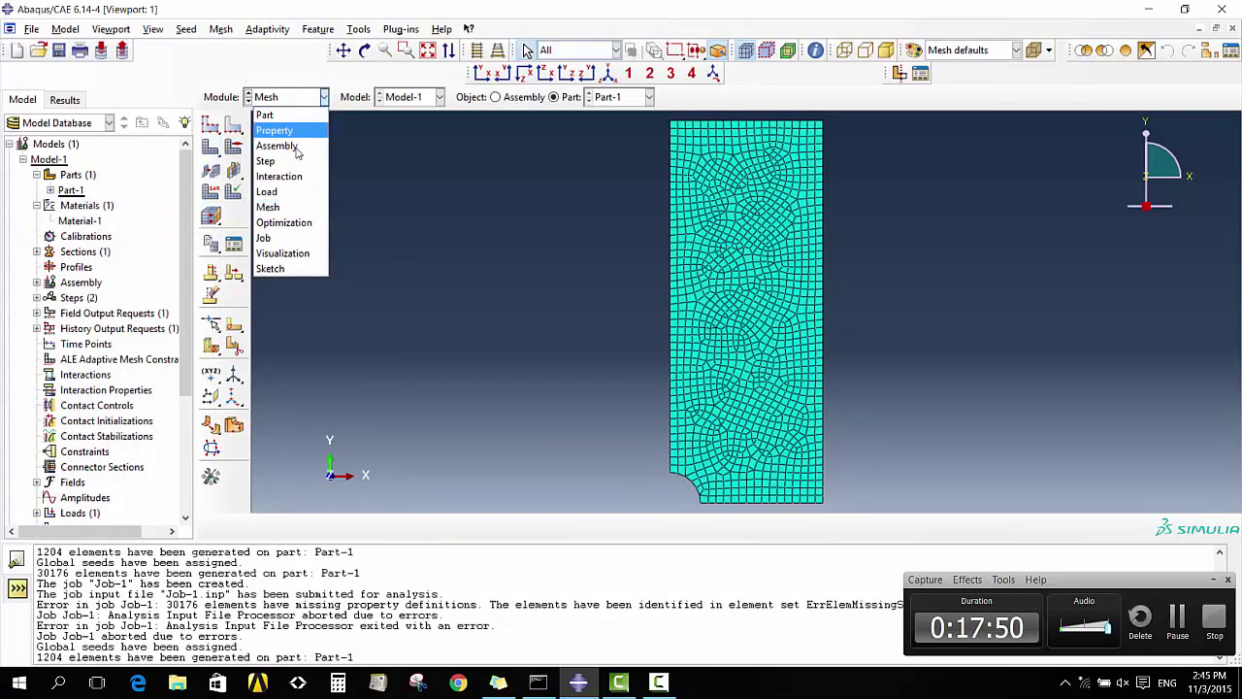
left_click(267, 237)
Resubmit Job-1 over its old files and read the missing-property error in the message log
left_click(234, 126)
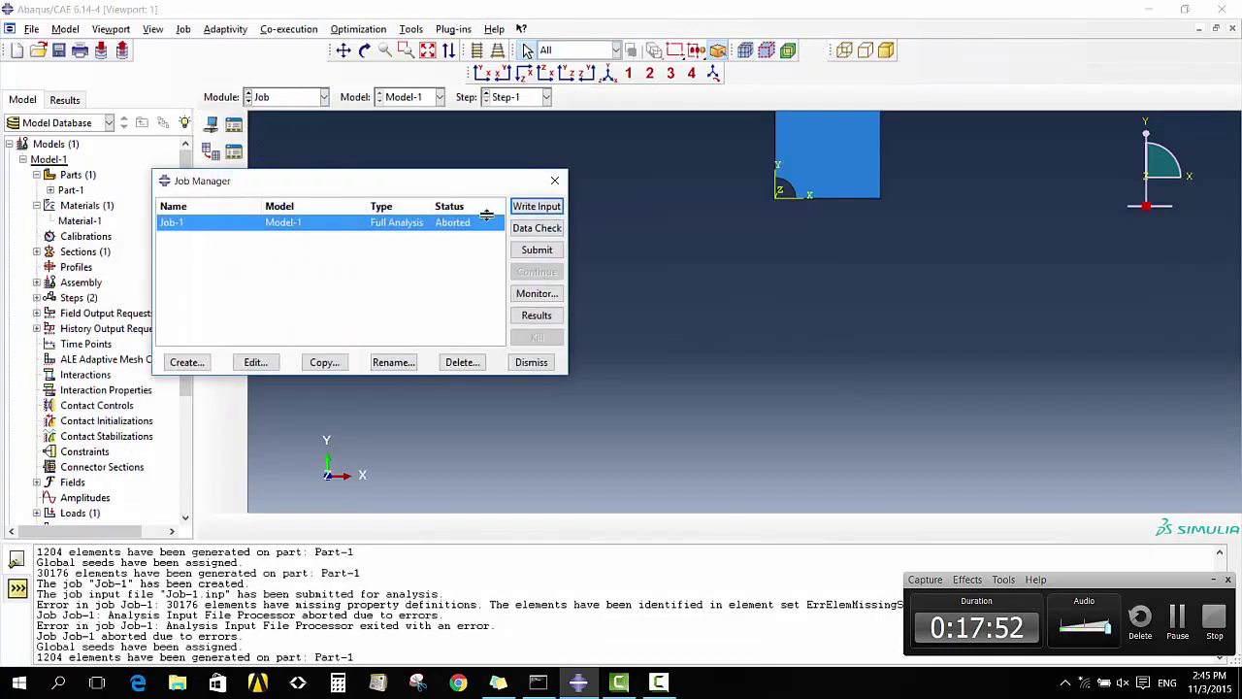
left_click(534, 253)
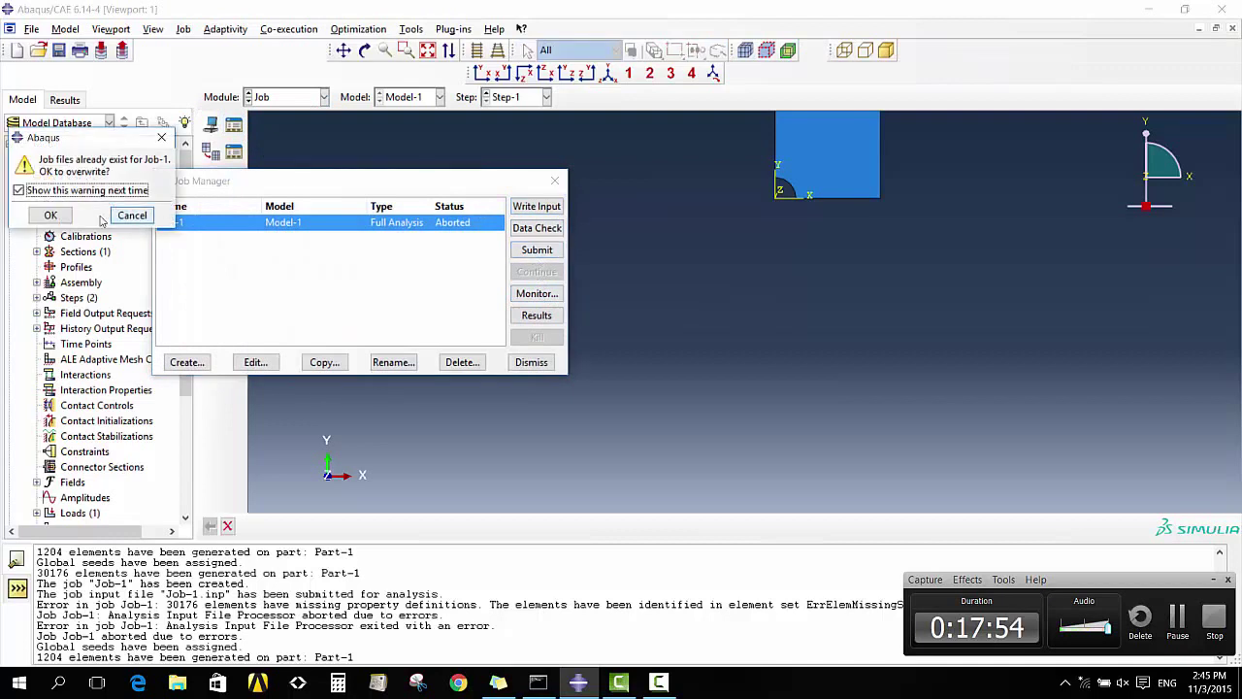
left_click(50, 215)
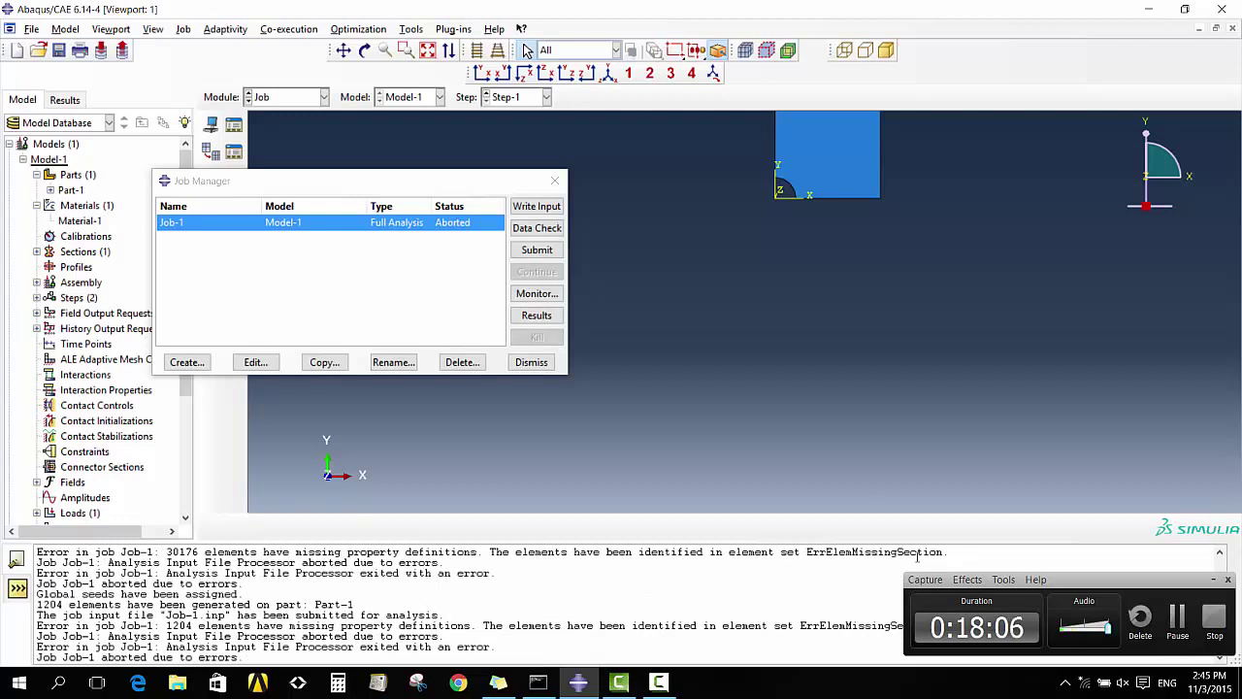
left_click(1036, 580)
left_click(1002, 567)
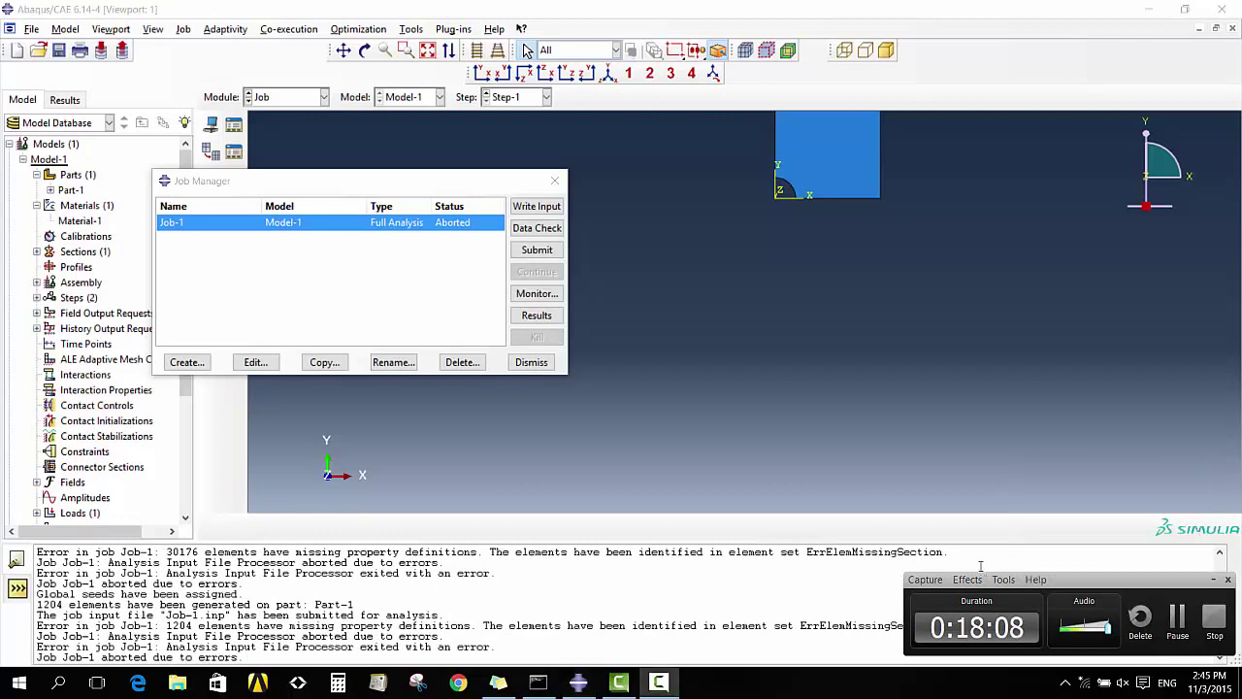
left_click_drag(1102, 589, 1093, 413)
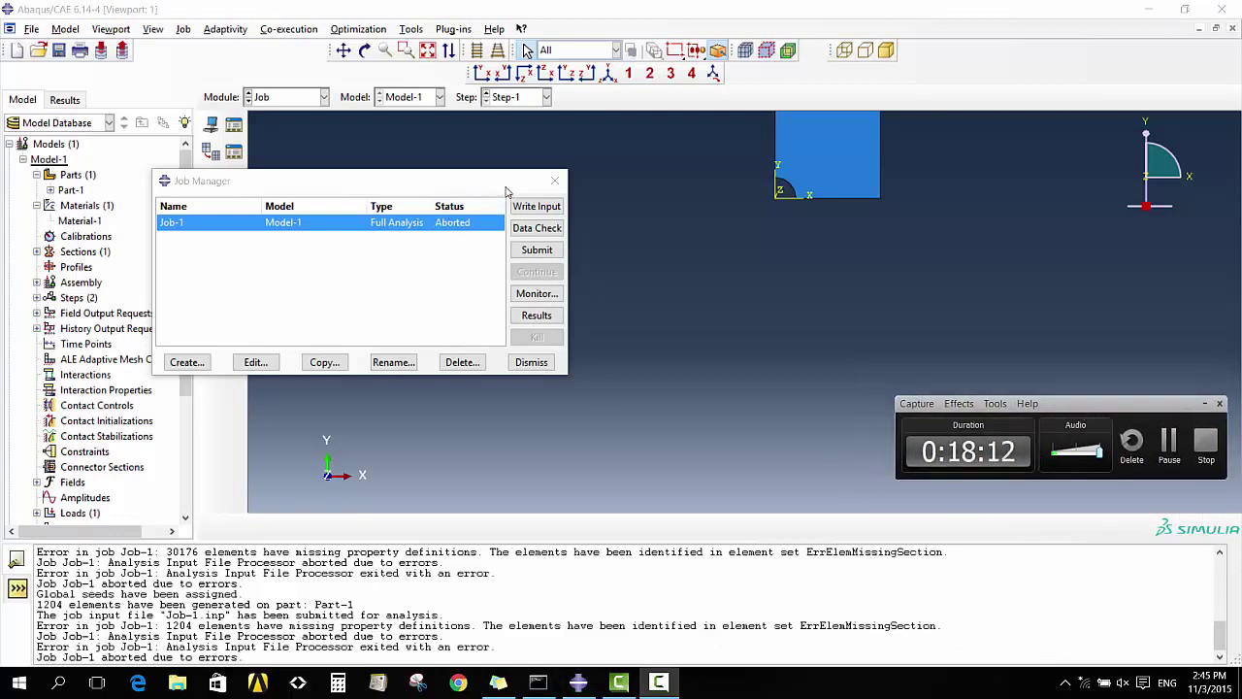
left_click_drag(467, 181, 752, 315)
Switch to the Property module and review the existing section assignments
left_click(286, 97)
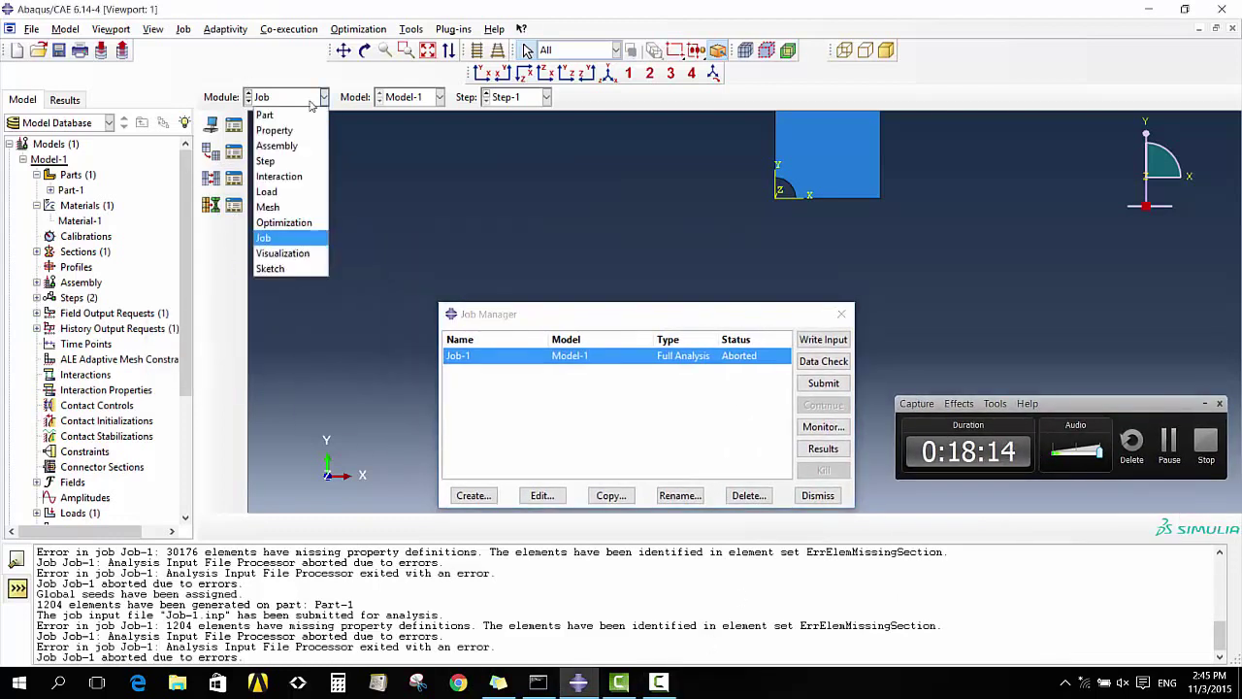
left_click(277, 146)
left_click(291, 97)
left_click(274, 130)
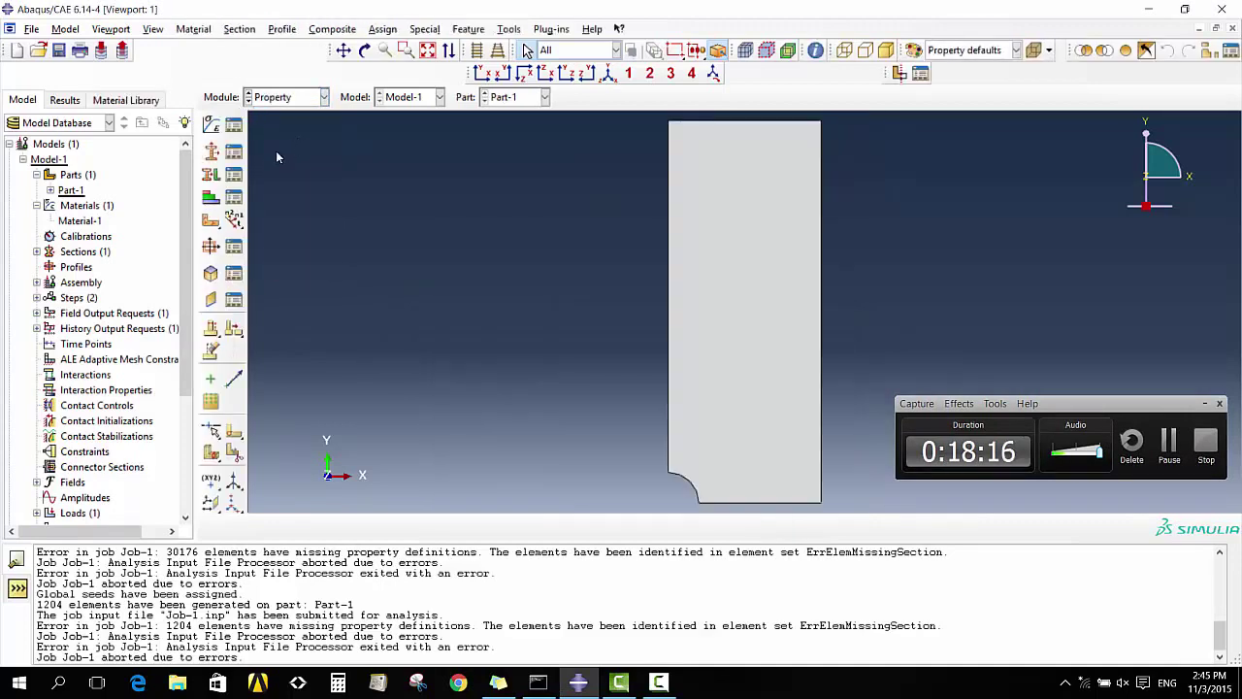
left_click(239, 180)
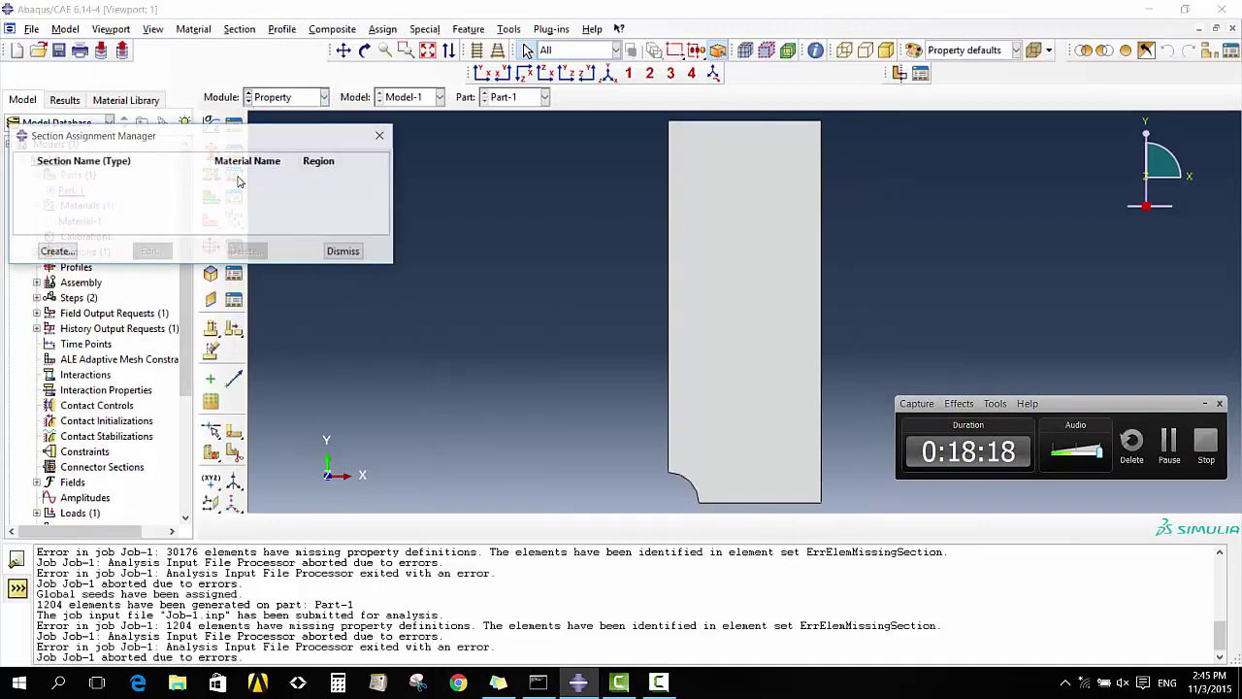
left_click(379, 131)
Assign Section-1 to the whole notched plate and verify the assignment list
left_click(223, 179)
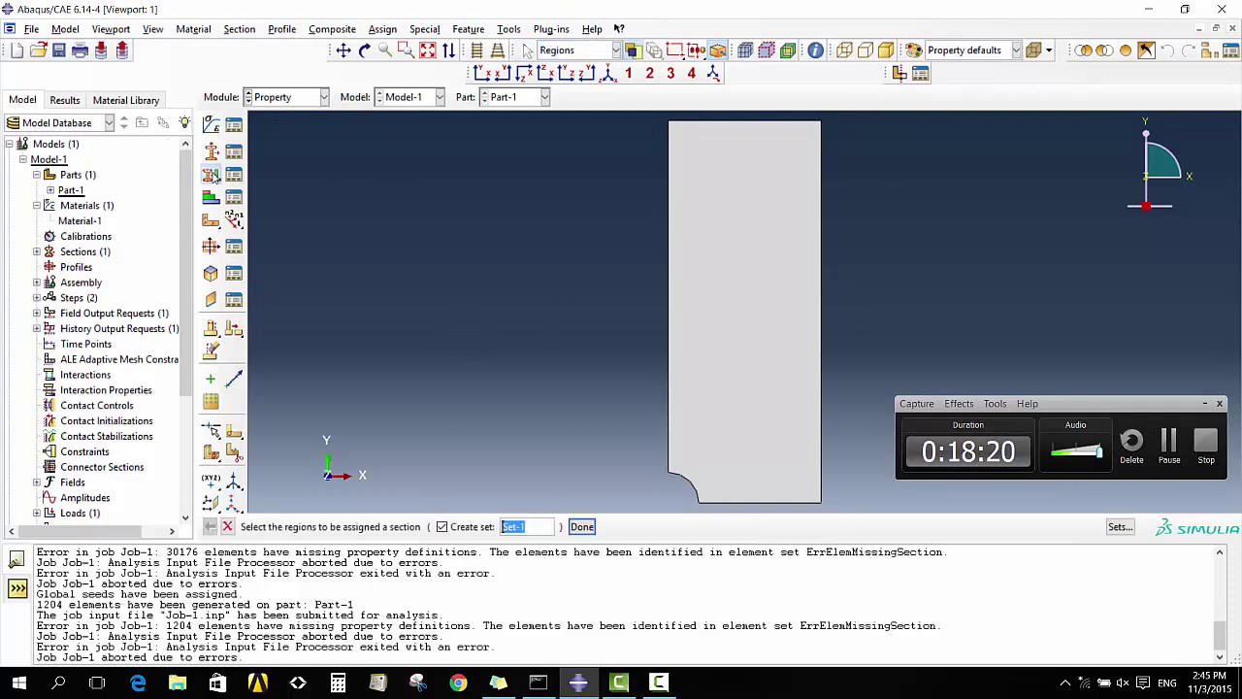
left_click(677, 447)
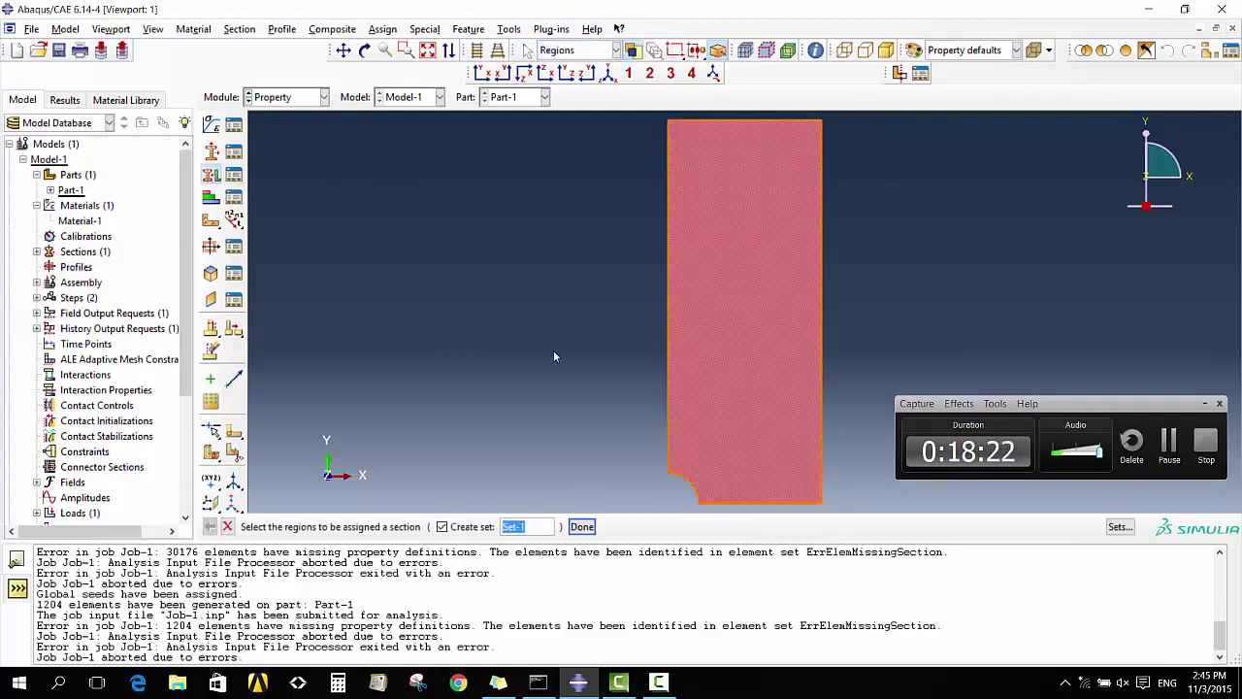
left_click(581, 526)
left_click(161, 200)
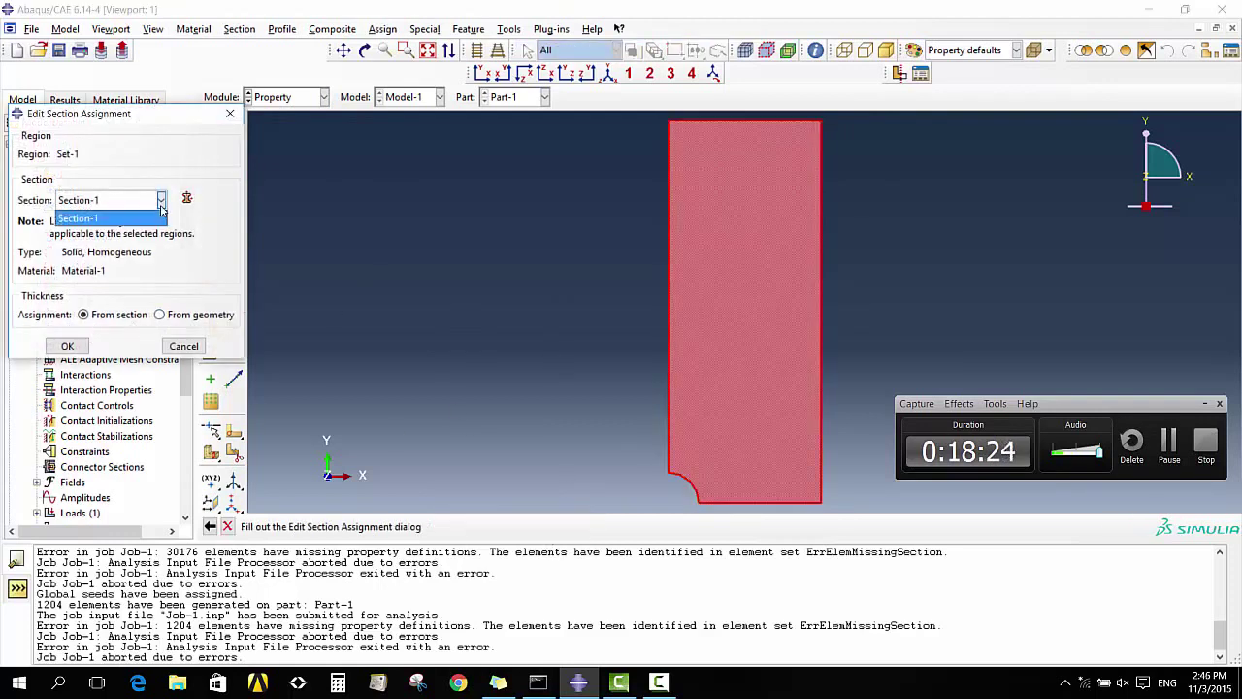
left_click(161, 215)
left_click(67, 346)
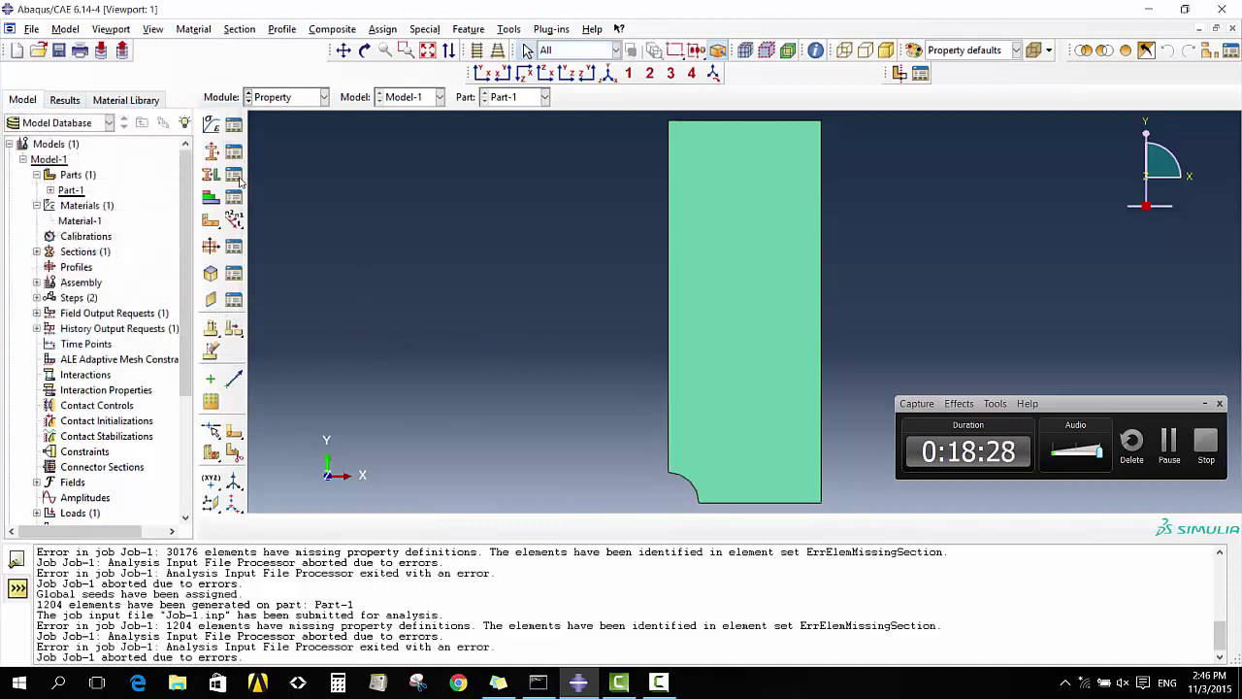
left_click(234, 175)
left_click(344, 249)
Rerun Job-1 to completion and plot the von Mises stress contour on the deformed plate
left_click(323, 97)
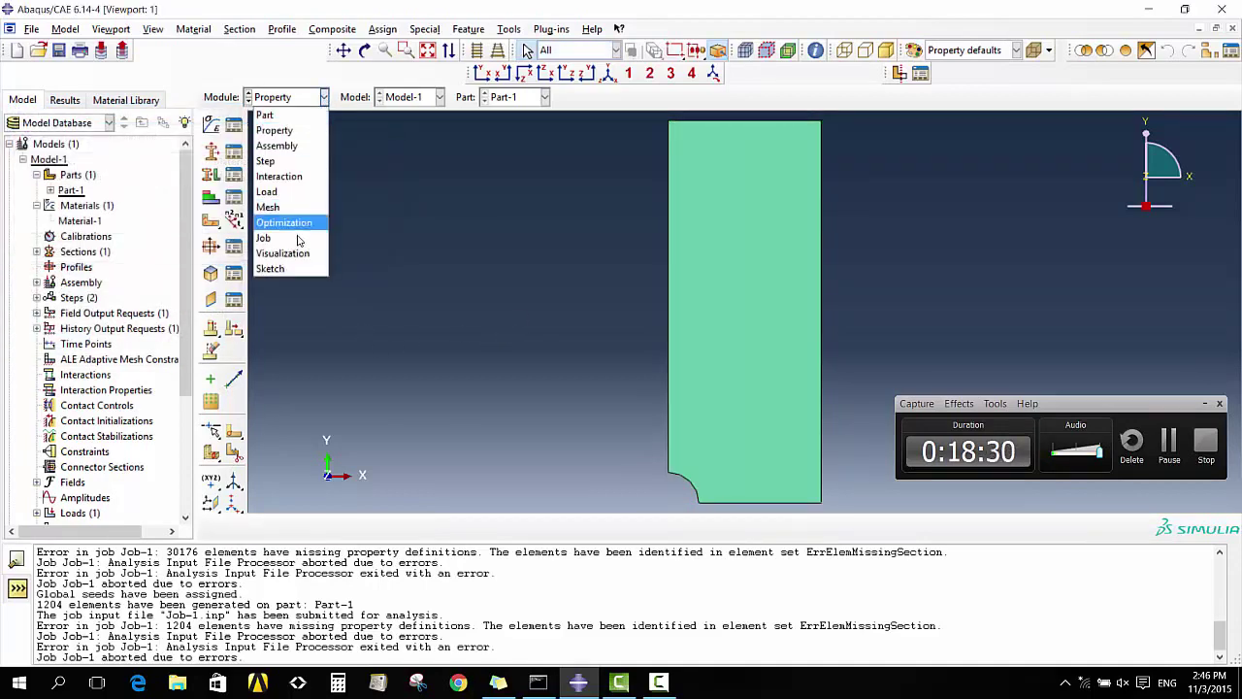
left_click(263, 237)
left_click(823, 382)
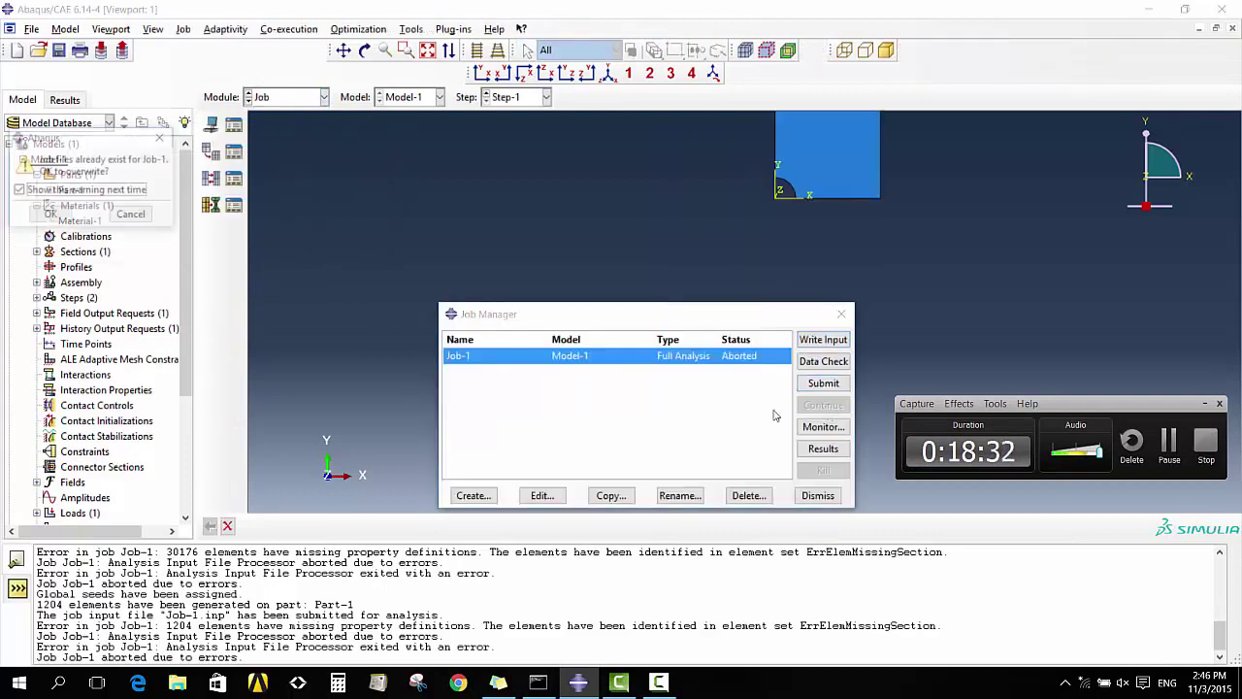
left_click(49, 213)
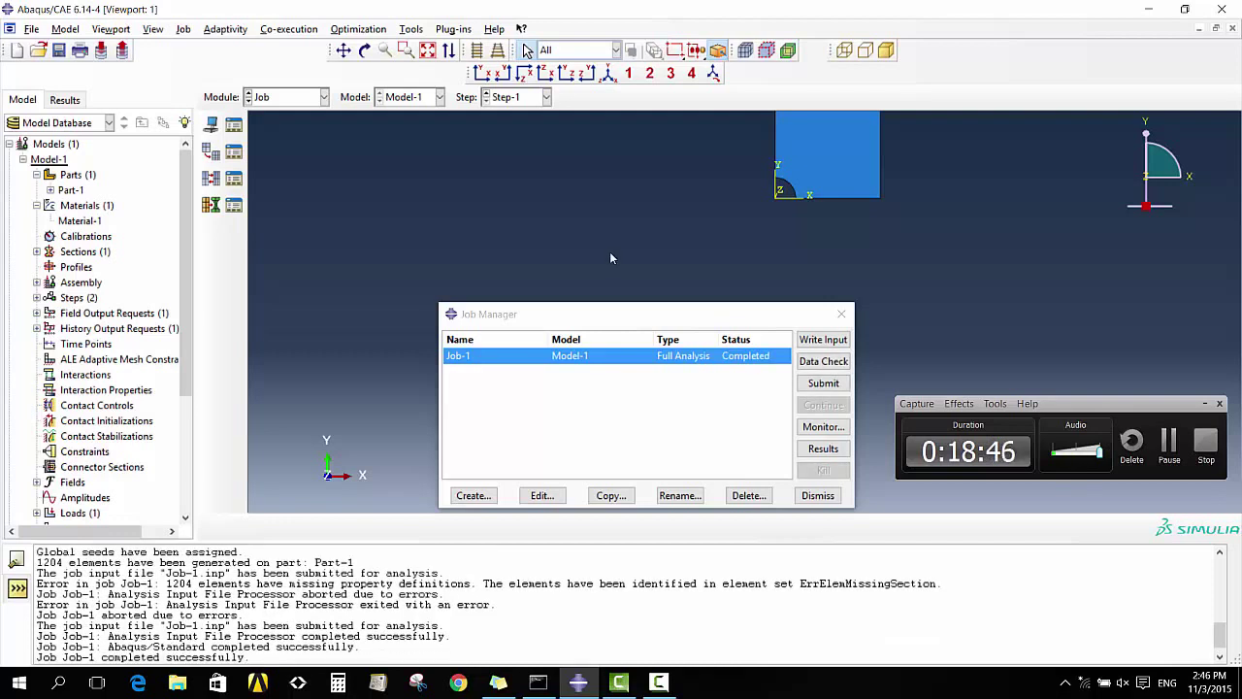
left_click(822, 448)
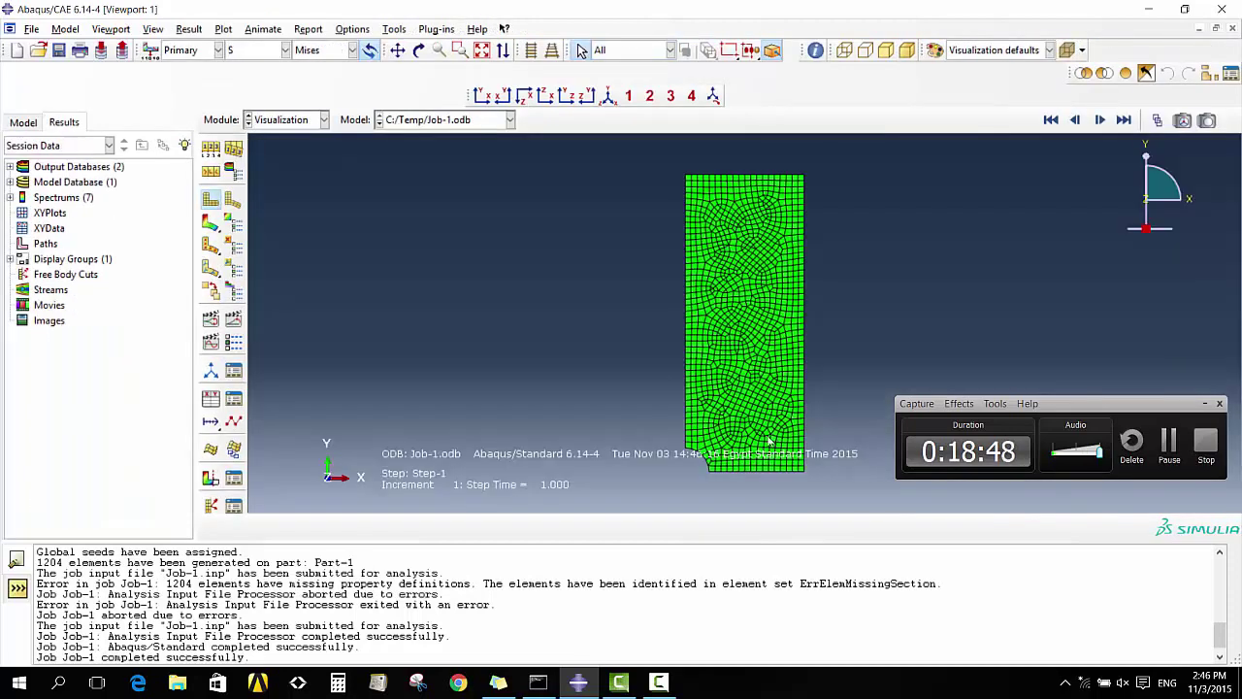
left_click(212, 221)
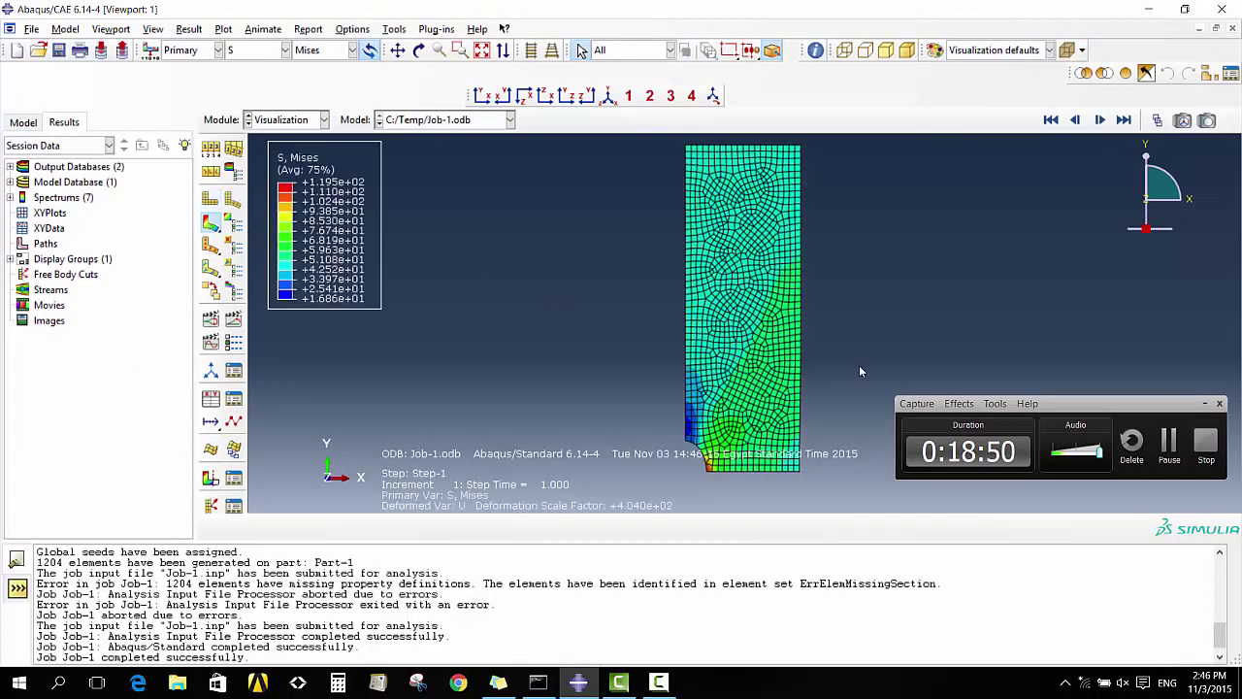
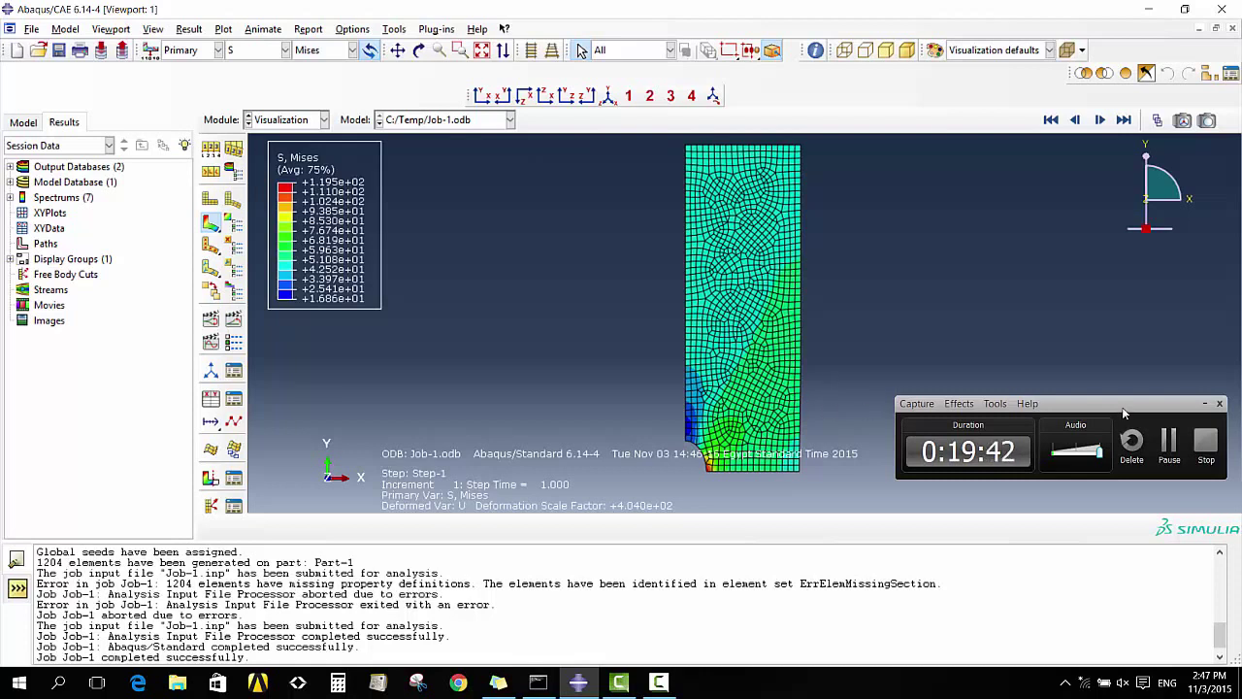
Bring the Abaqus window back into focus and switch to the Mesh module
left_click_drag(1121, 412, 1124, 498)
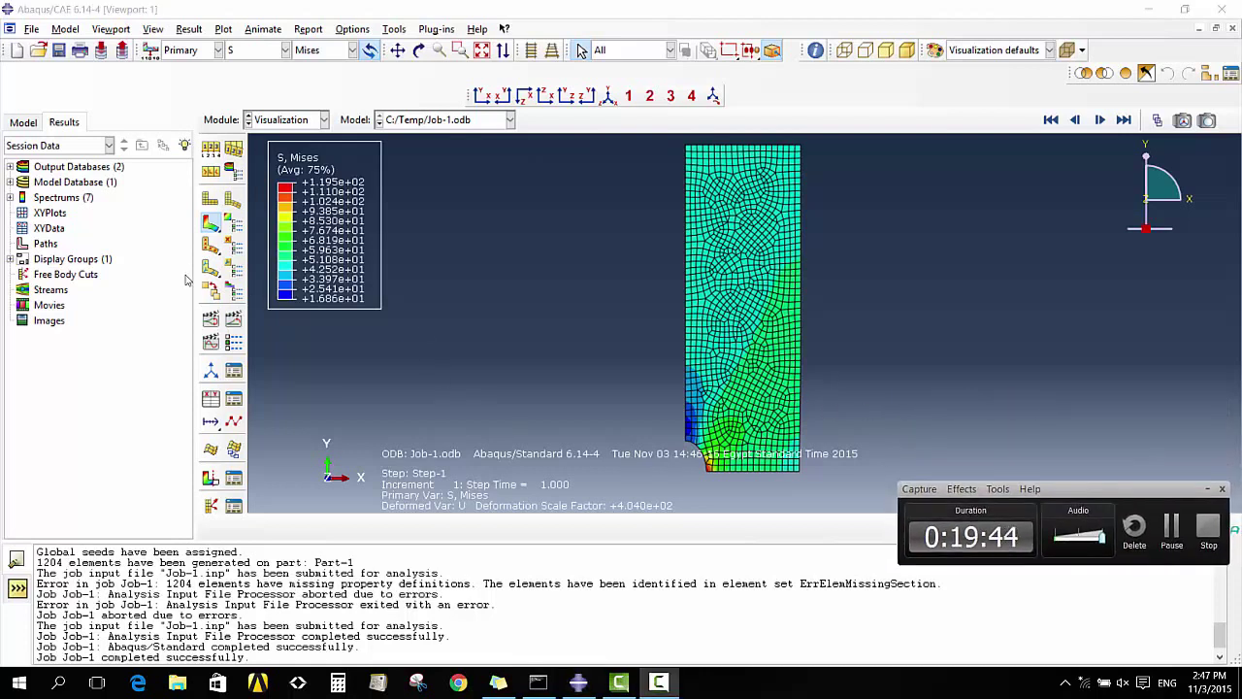
left_click(291, 134)
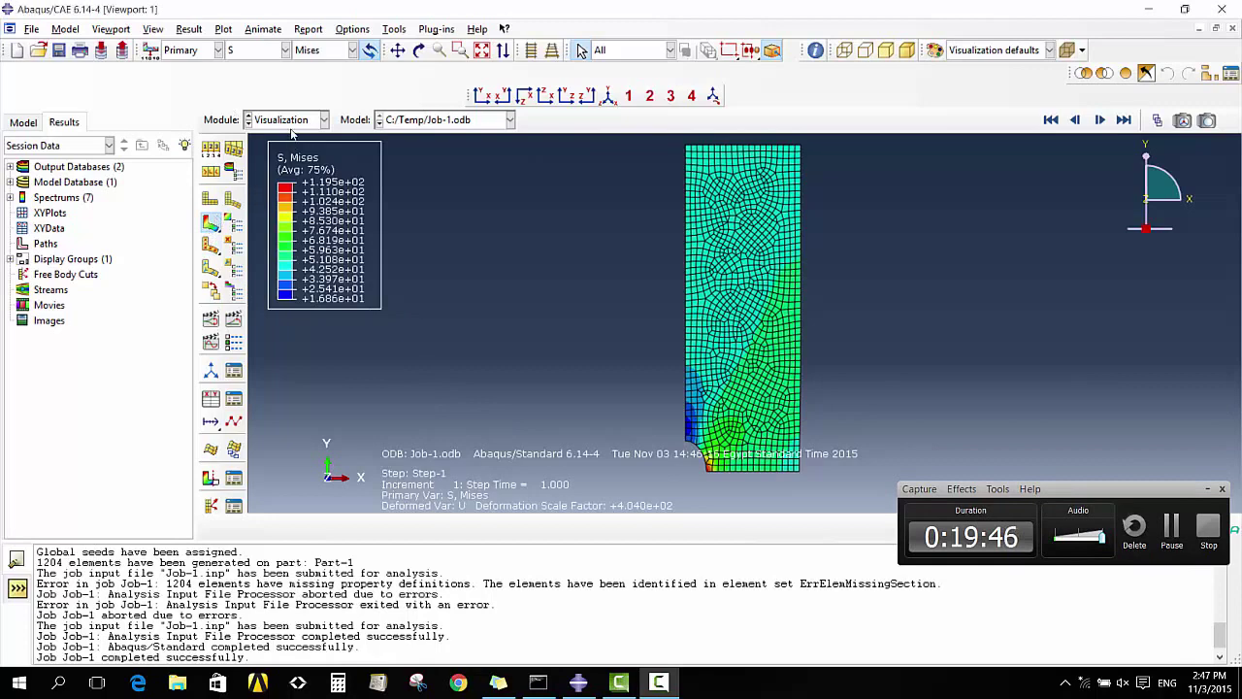
left_click(291, 120)
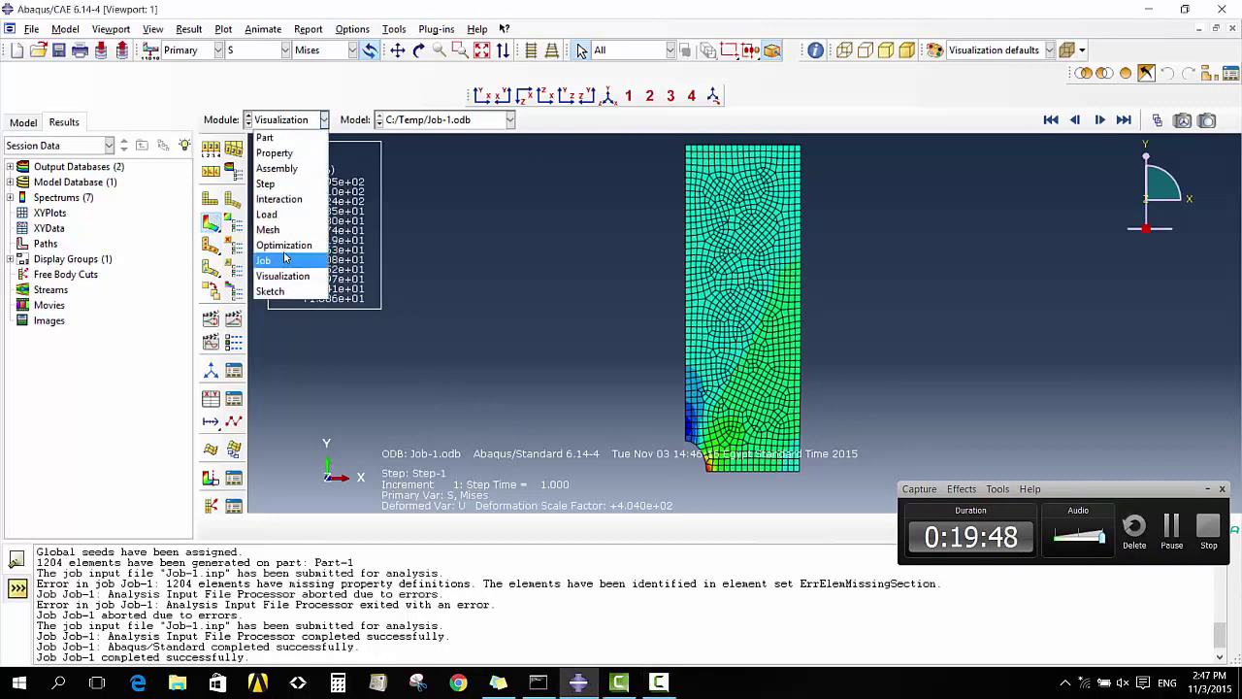
left_click(229, 191)
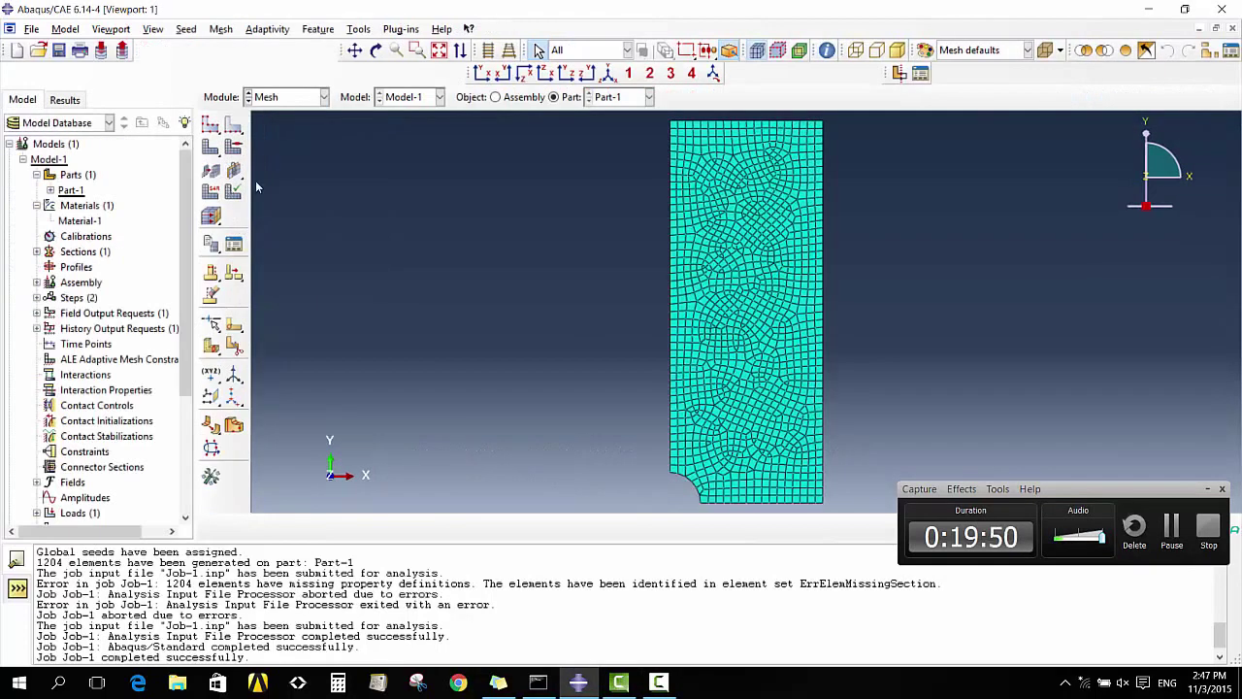
Reseed Part-1 with global size 1 and remesh it into 30176 elements
left_click(213, 126)
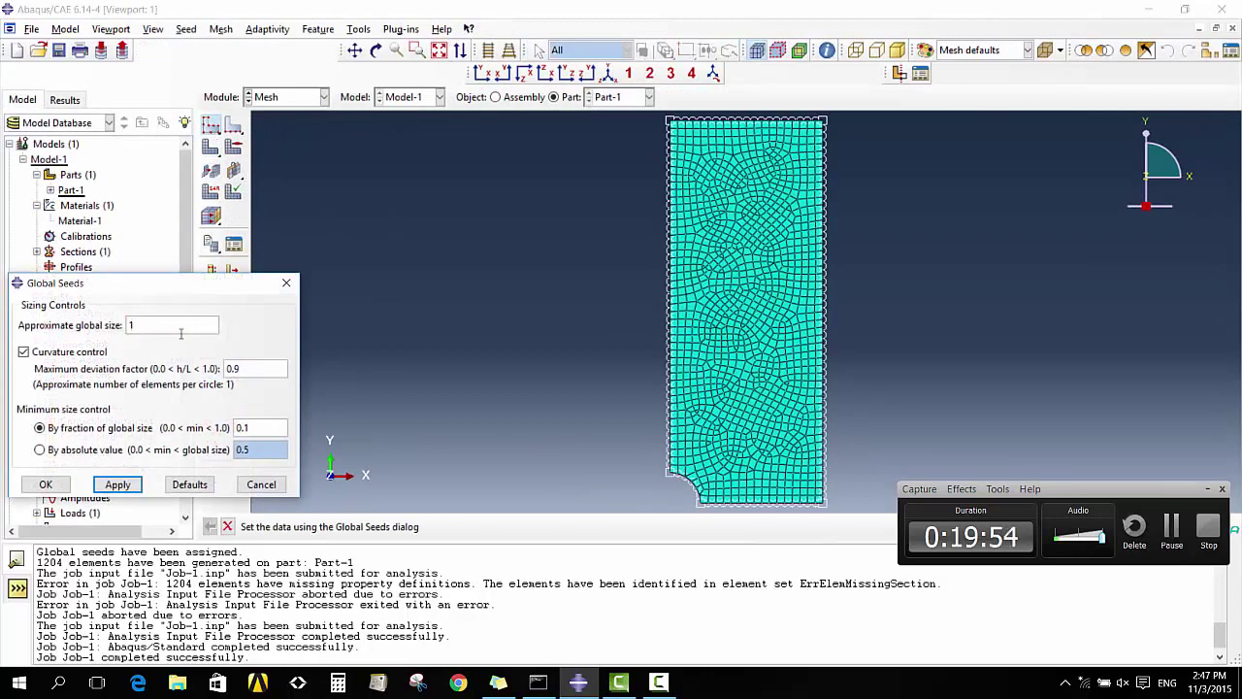
key("Return")
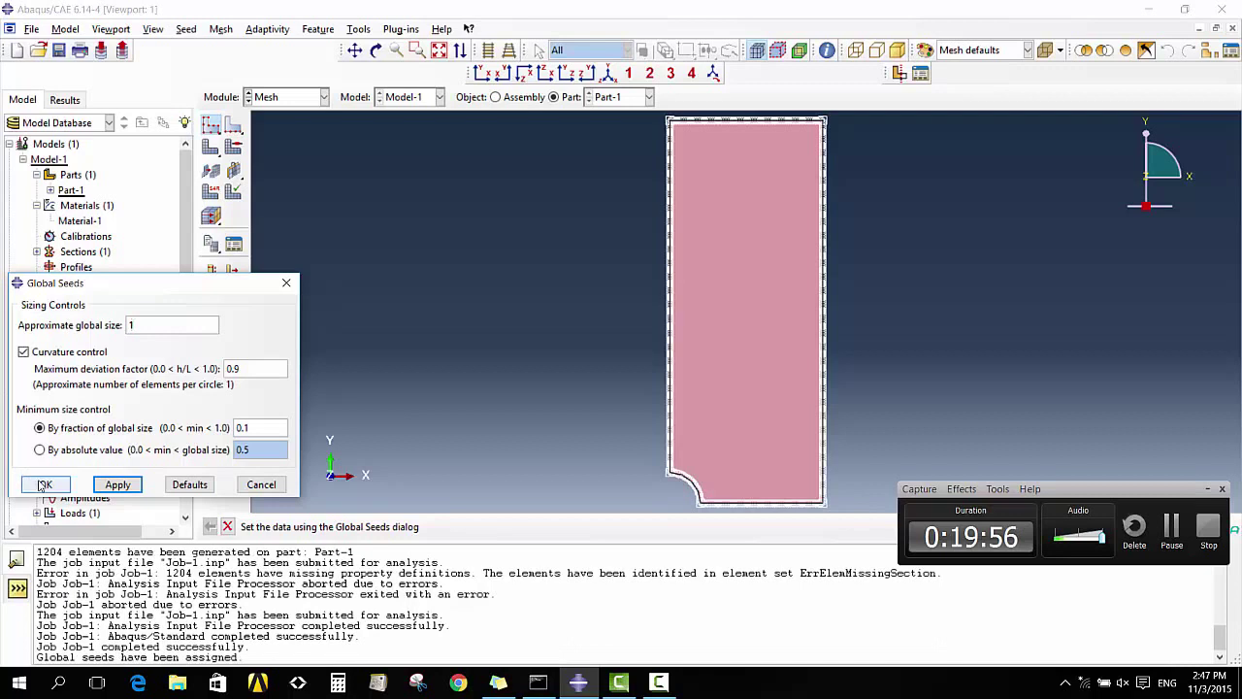
left_click(39, 483)
left_click(211, 146)
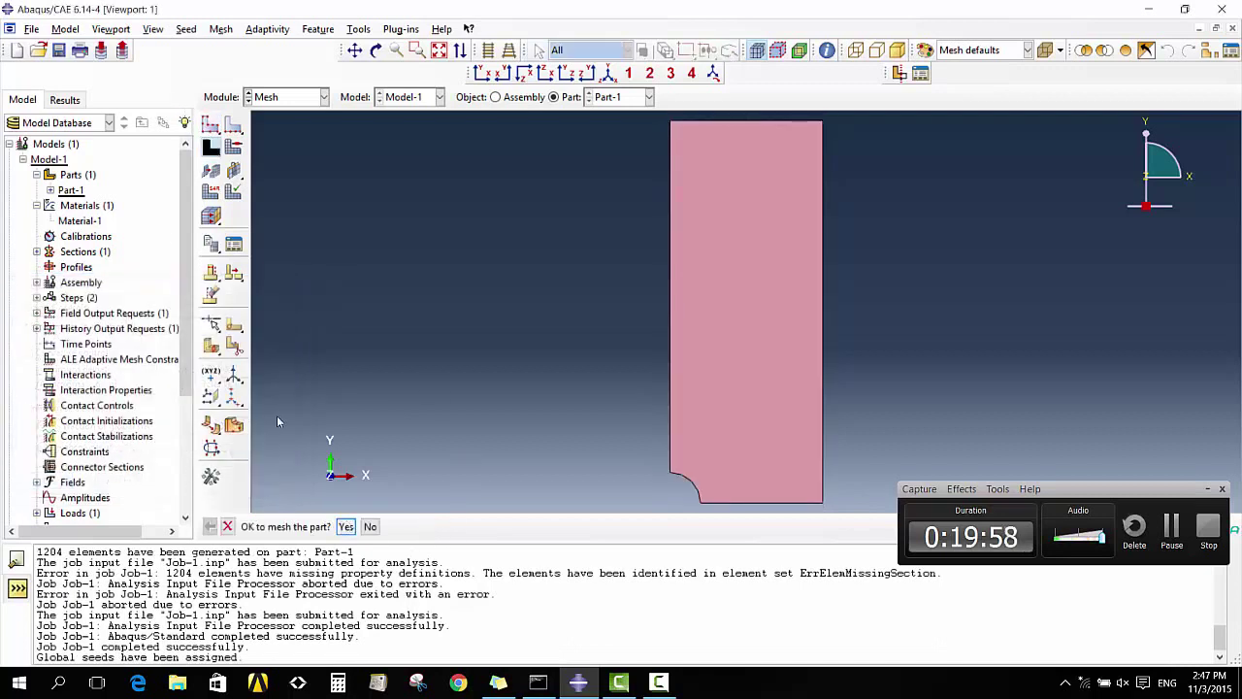
middle_click(443, 429)
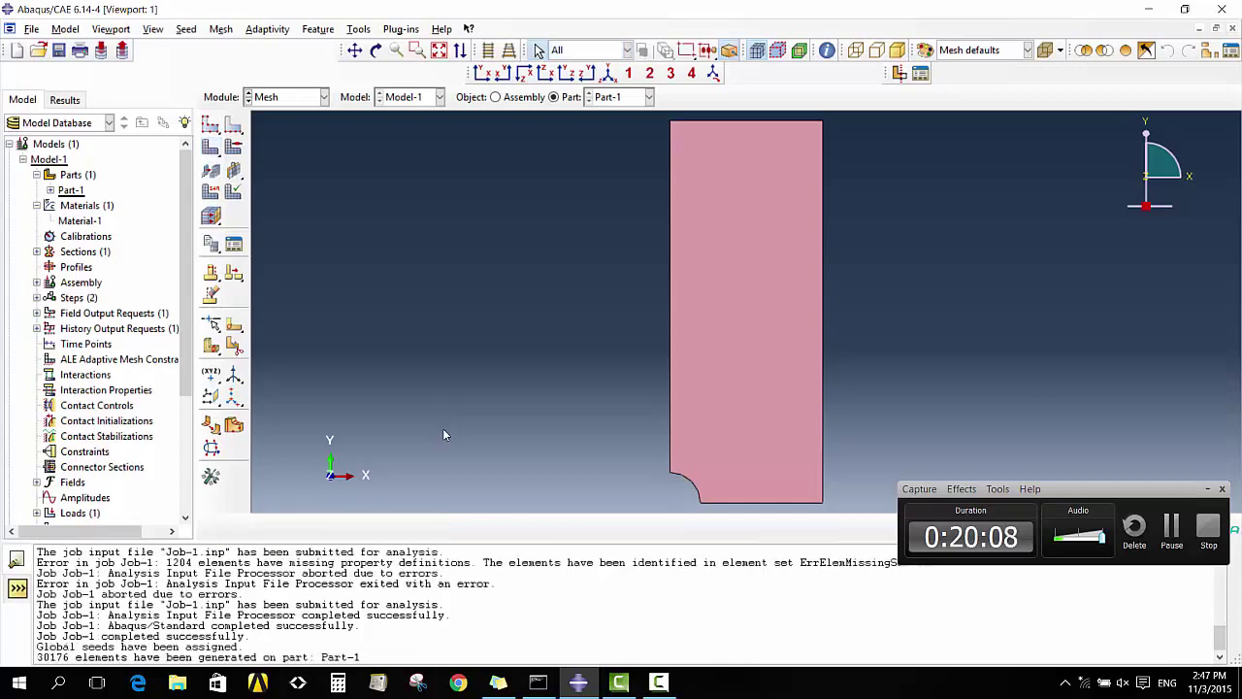
left_click(291, 97)
left_click(276, 238)
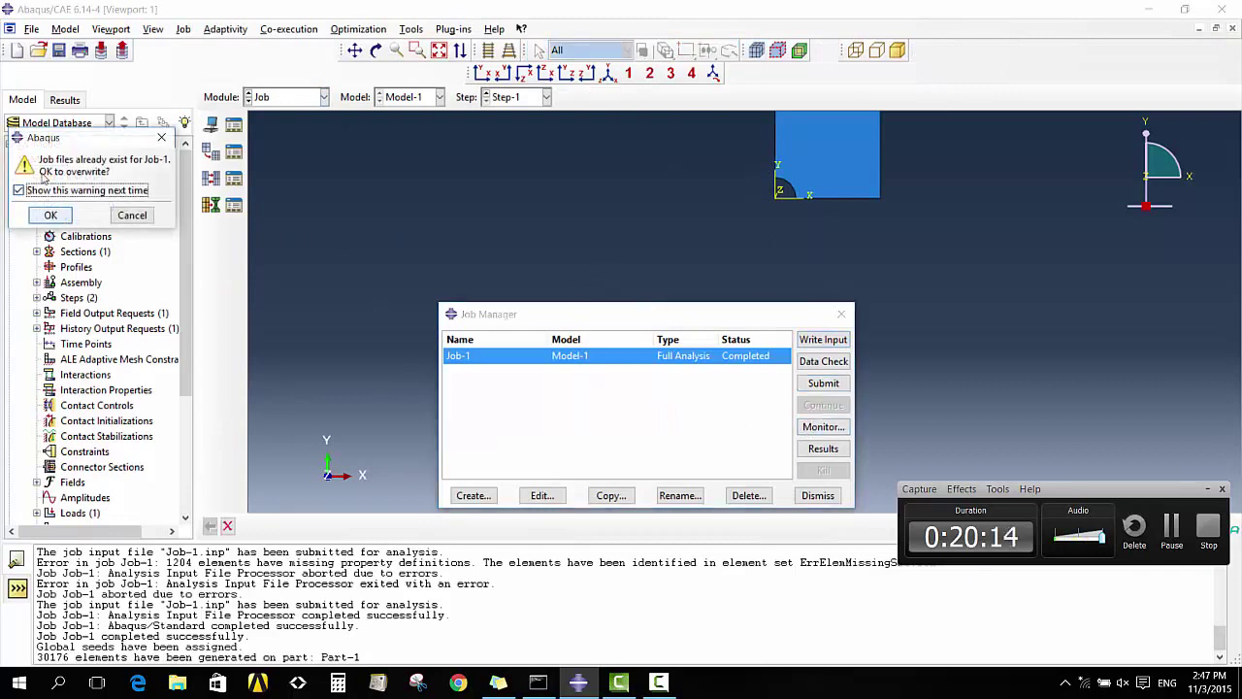
Overwrite Job-1's old files, rerun it on the refined mesh, and open its results
key("Return")
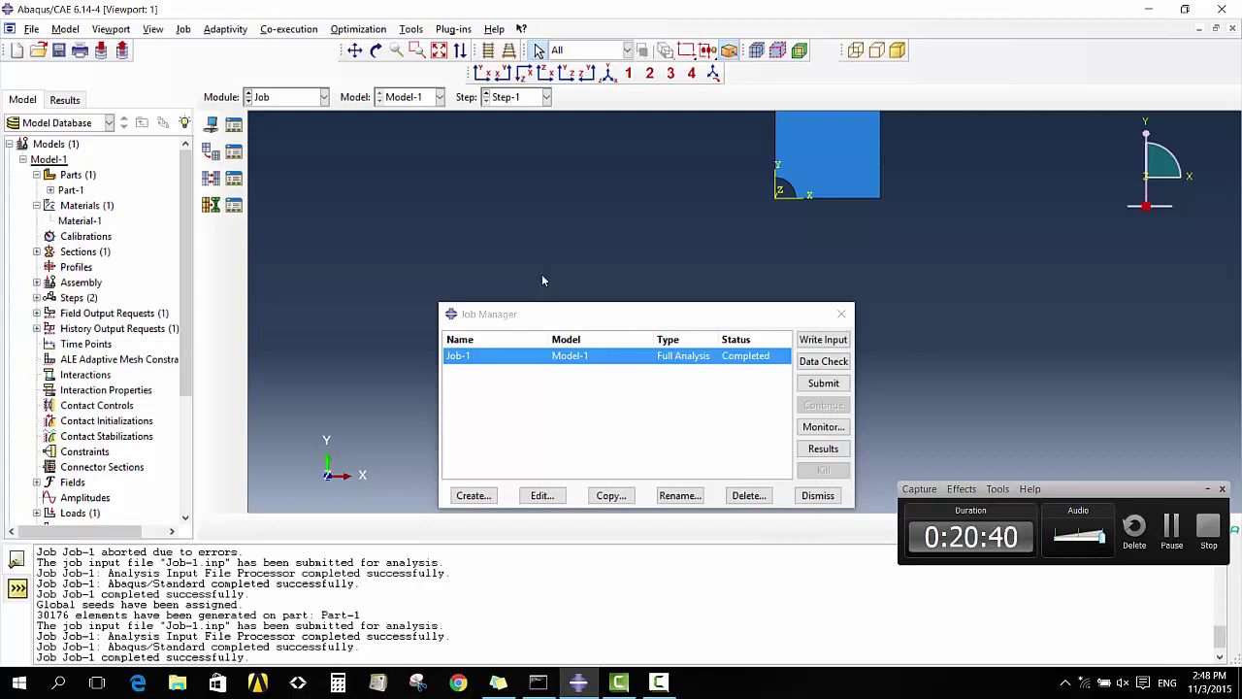
left_click(823, 427)
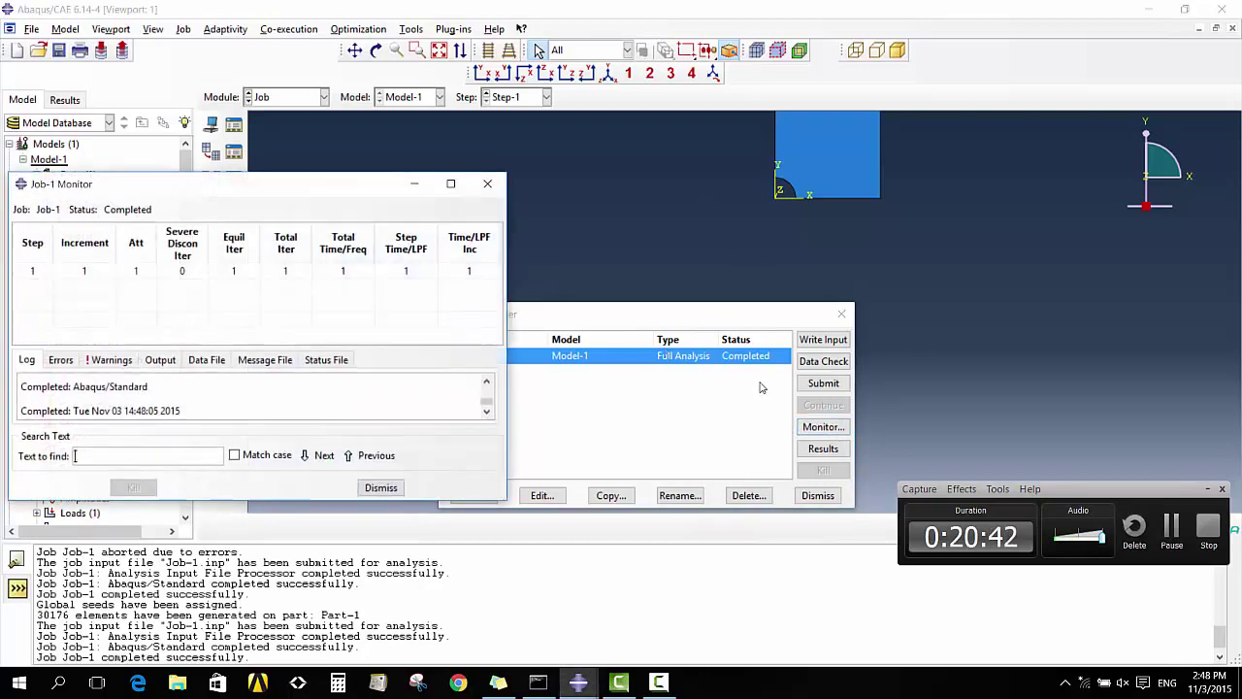
left_click(487, 183)
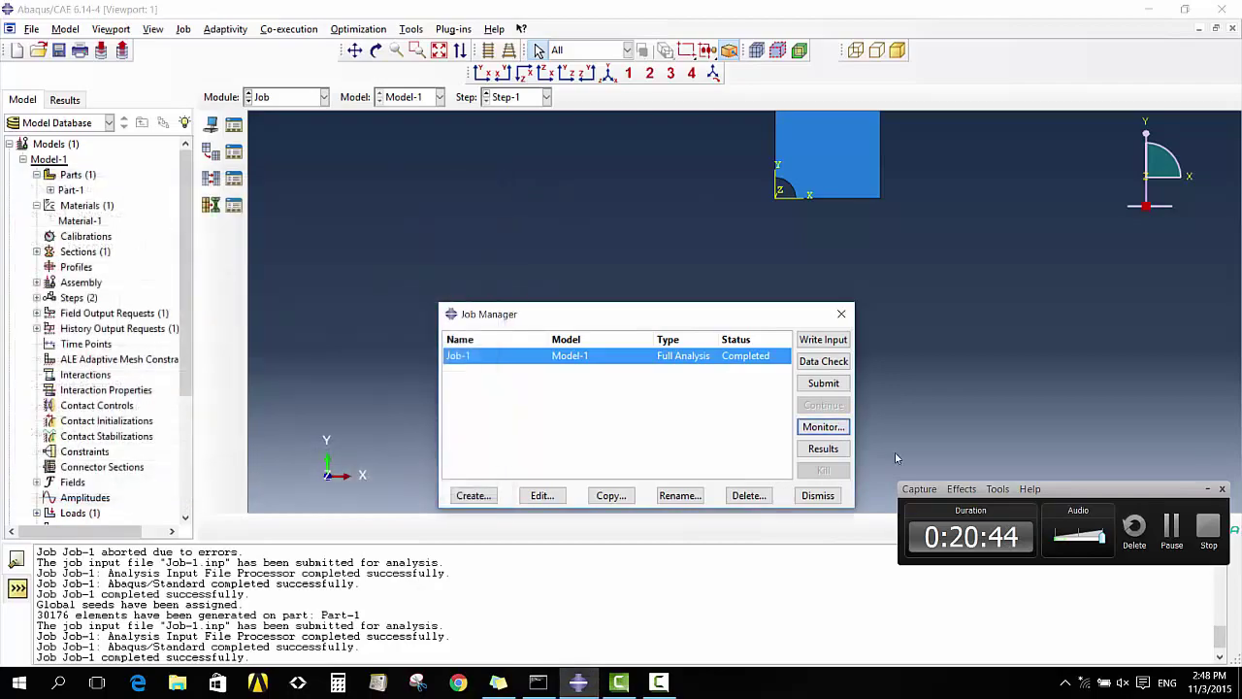
left_click(823, 448)
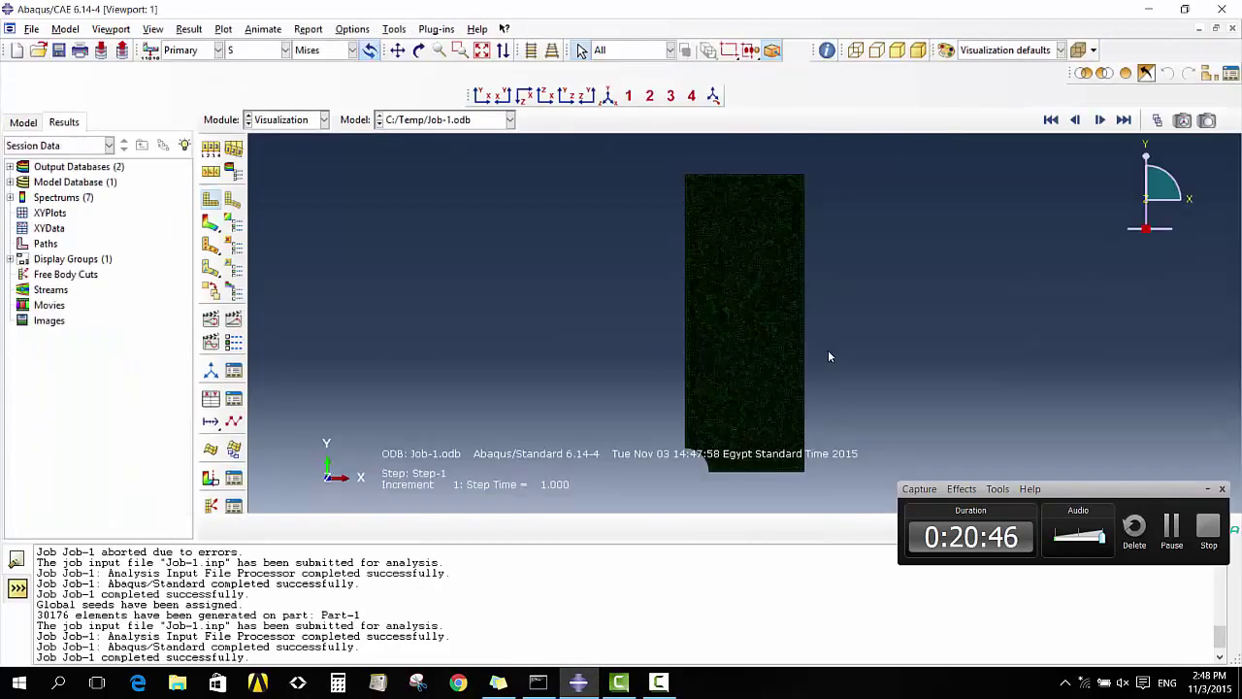
Plot Mises contours on the deformed refined mesh and zoom to the 1.465e+02 peak at the hole
scroll(749, 380, "up", 5)
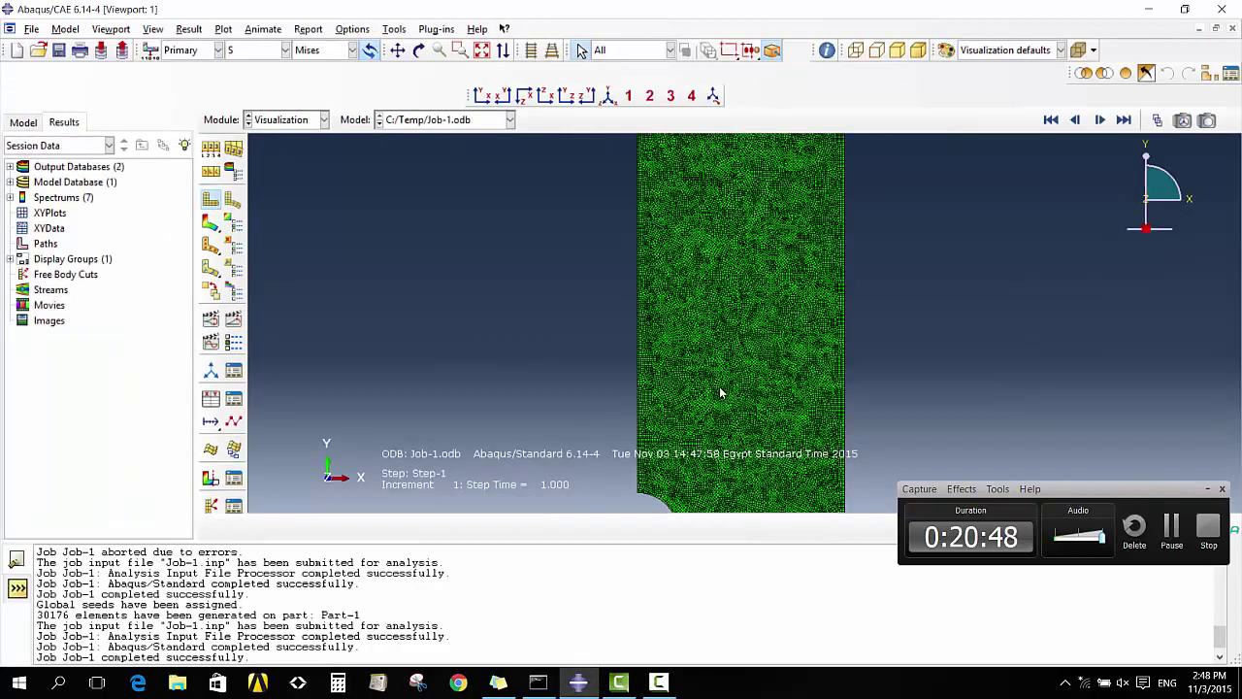
scroll(720, 398, "down", 2)
scroll(725, 412, "down", 3)
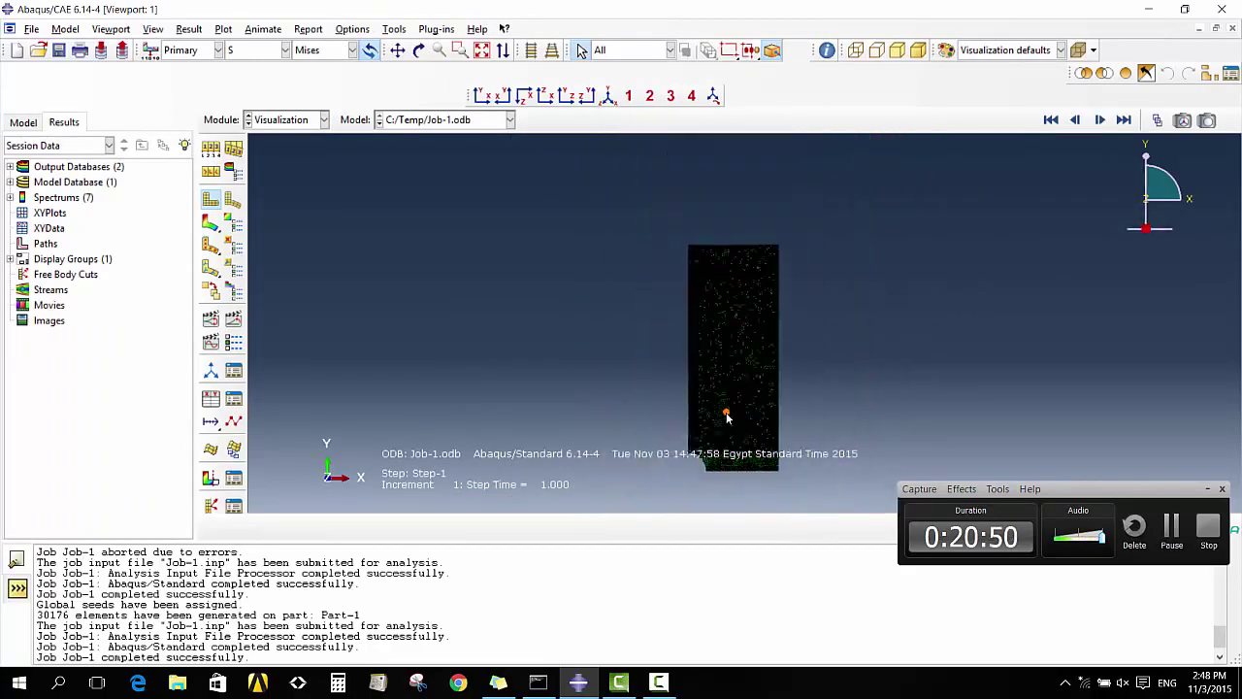
scroll(734, 436, "down", 1)
scroll(735, 437, "up", 1)
scroll(728, 436, "up", 1)
scroll(718, 438, "up", 1)
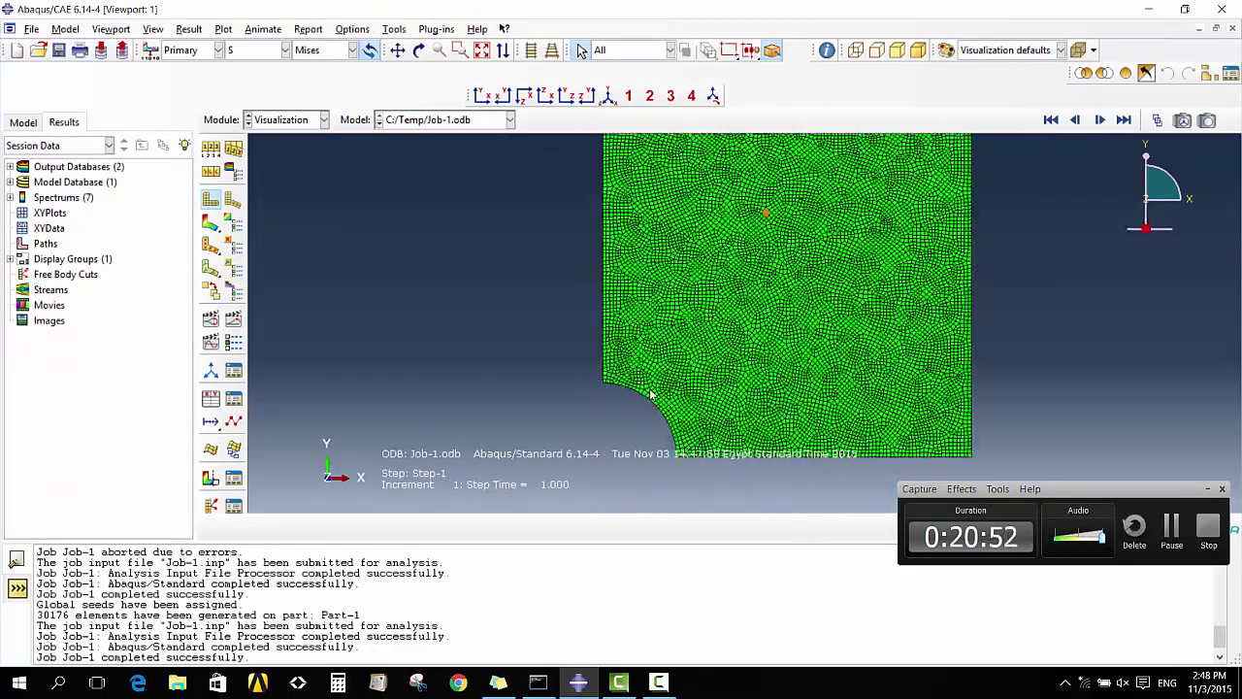
scroll(710, 438, "up", 2)
left_click(210, 222)
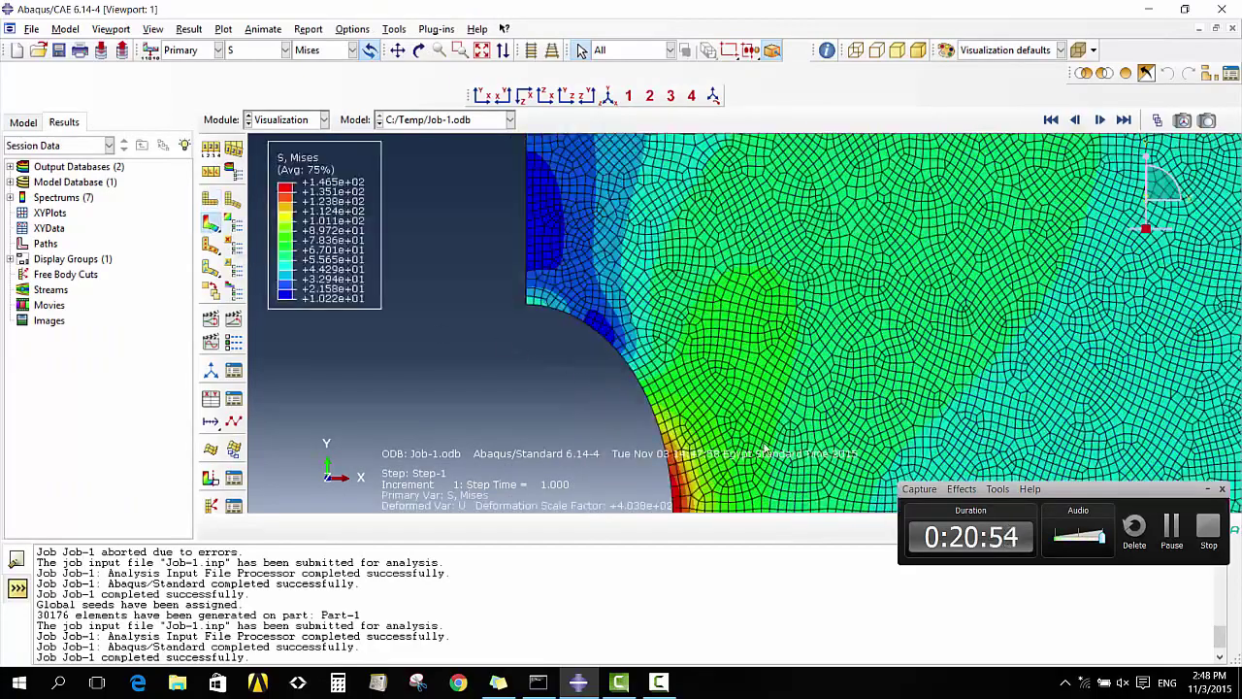
scroll(781, 403, "down", 1)
scroll(796, 369, "down", 2)
scroll(821, 296, "down", 2)
scroll(840, 282, "down", 1)
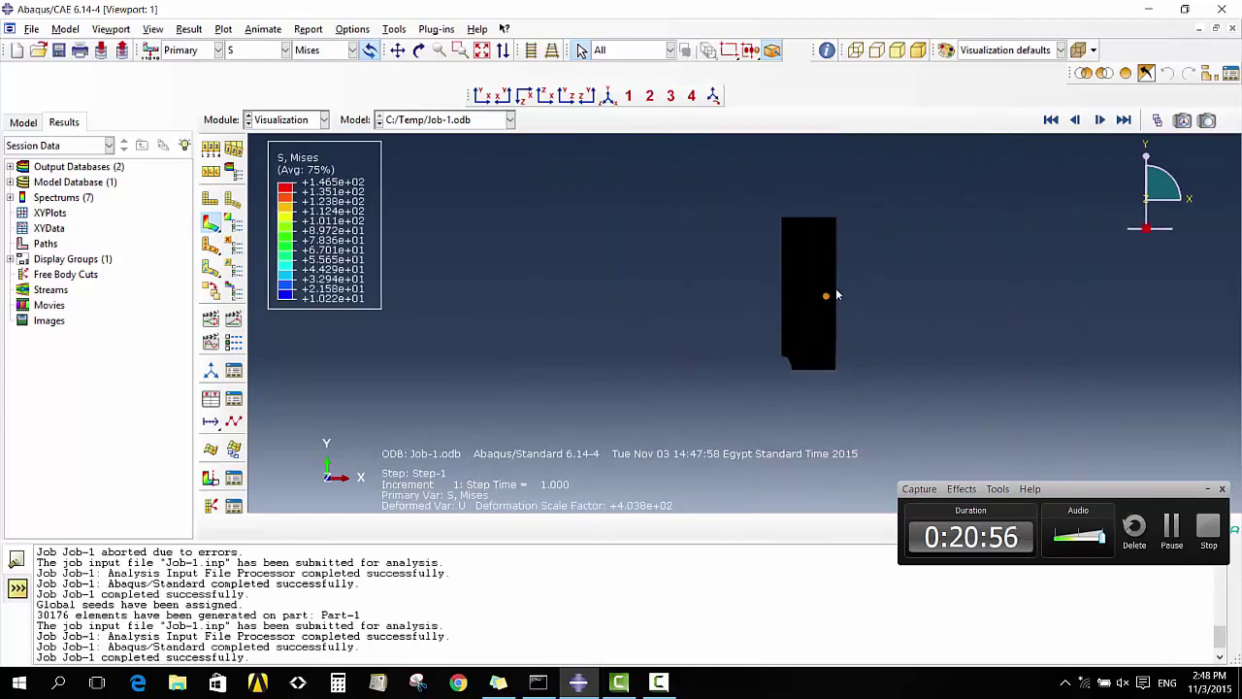
scroll(850, 281, "up", 3)
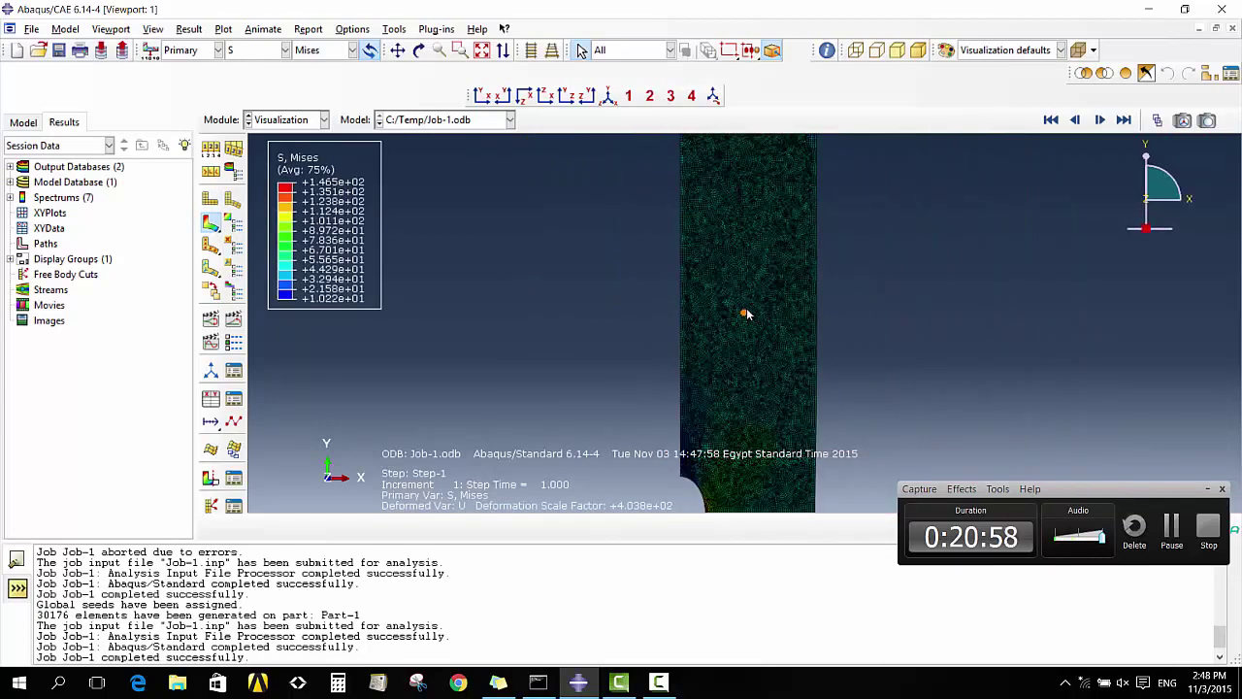
scroll(754, 296, "up", 1)
scroll(756, 377, "down", 2)
scroll(762, 380, "down", 2)
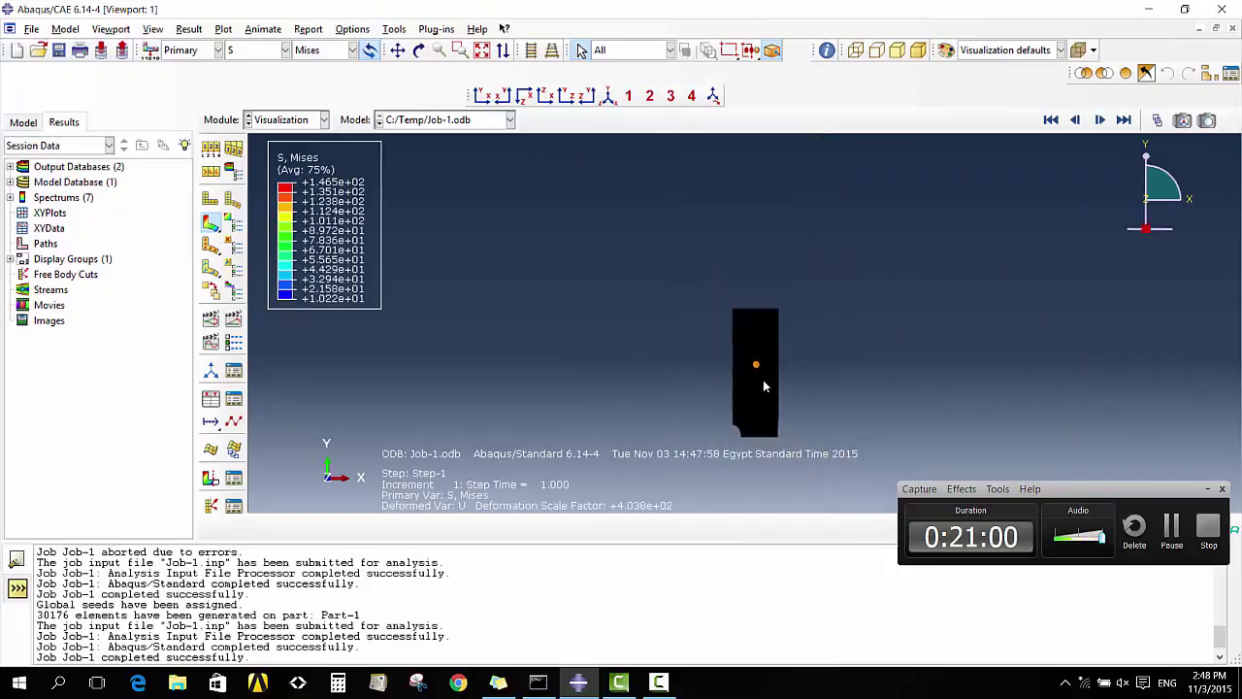
scroll(755, 421, "up", 1)
scroll(718, 417, "up", 1)
scroll(659, 412, "up", 1)
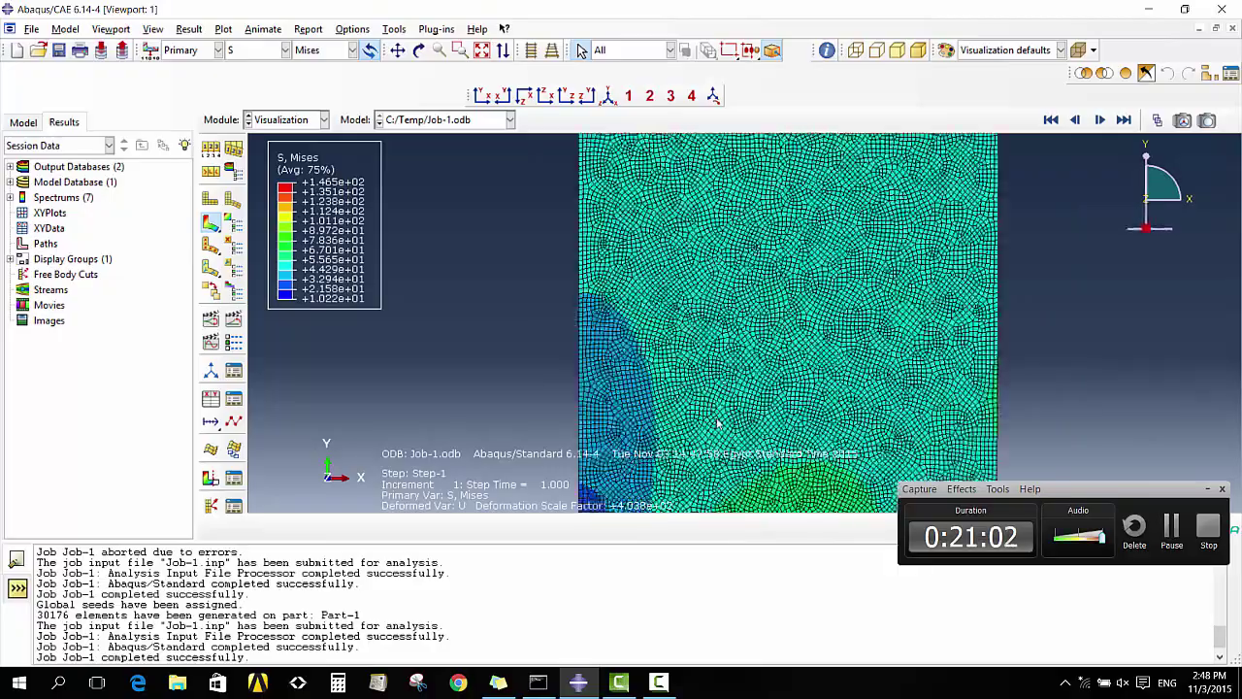
scroll(552, 399, "up", 2)
scroll(551, 399, "down", 1)
scroll(670, 427, "down", 1)
scroll(669, 427, "down", 2)
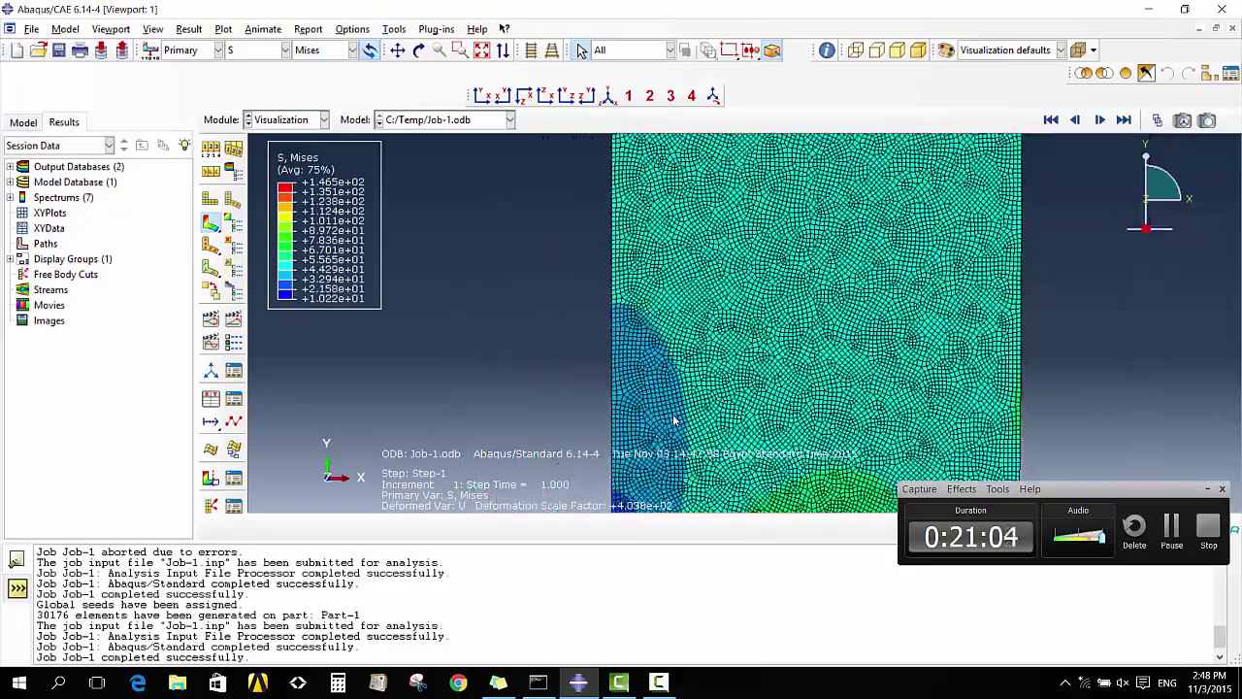
scroll(674, 425, "down", 1)
scroll(674, 425, "down", 2)
scroll(685, 457, "down", 1)
scroll(701, 432, "up", 1)
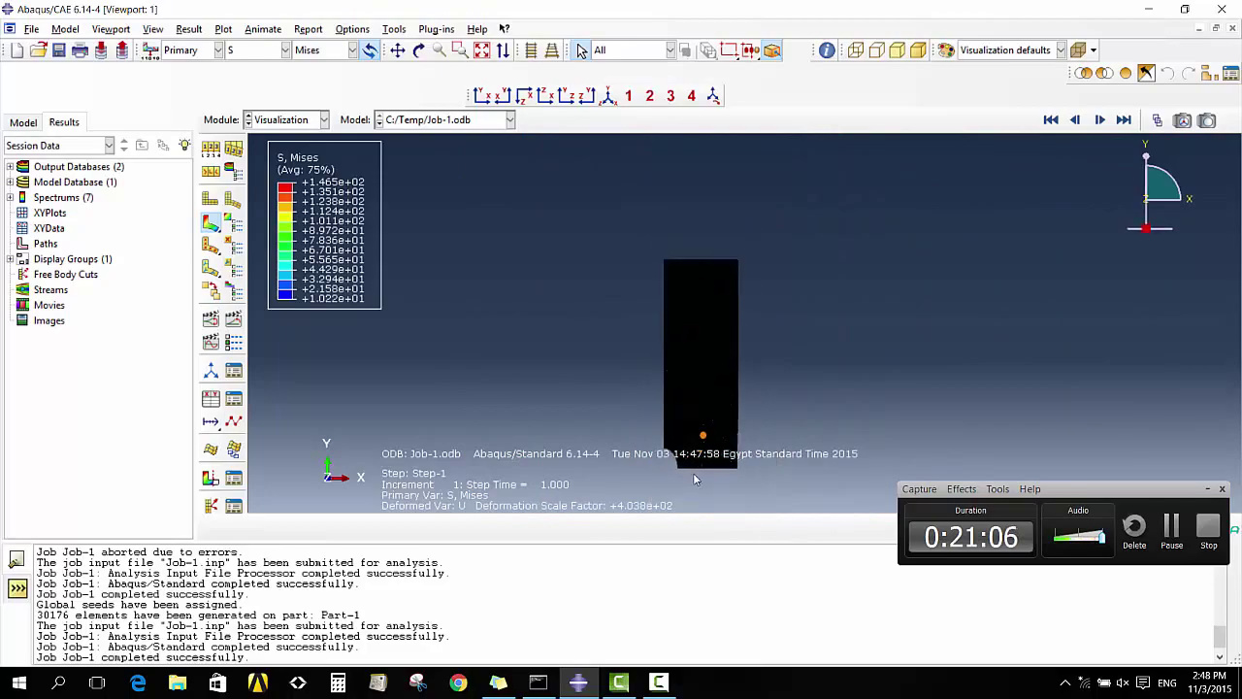
scroll(679, 467, "up", 2)
scroll(679, 467, "up", 1)
scroll(643, 449, "up", 1)
scroll(651, 480, "up", 1)
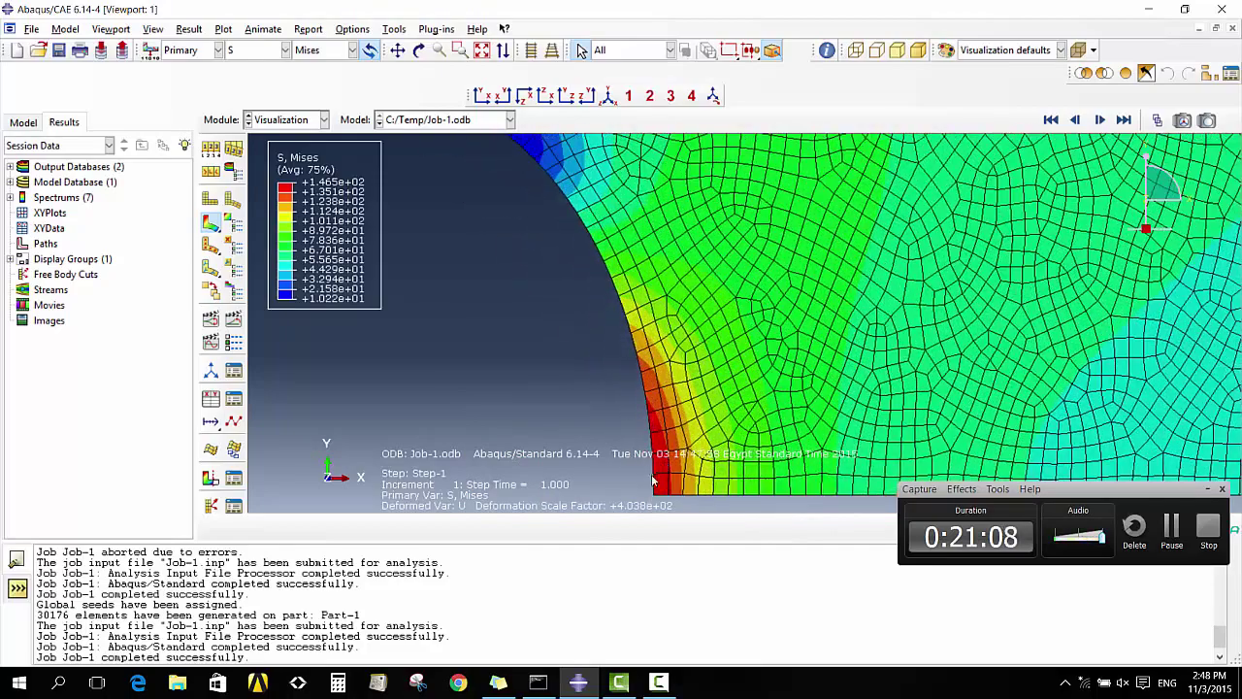
scroll(684, 493, "up", 1)
scroll(684, 493, "up", 1)
scroll(684, 493, "up", 1)
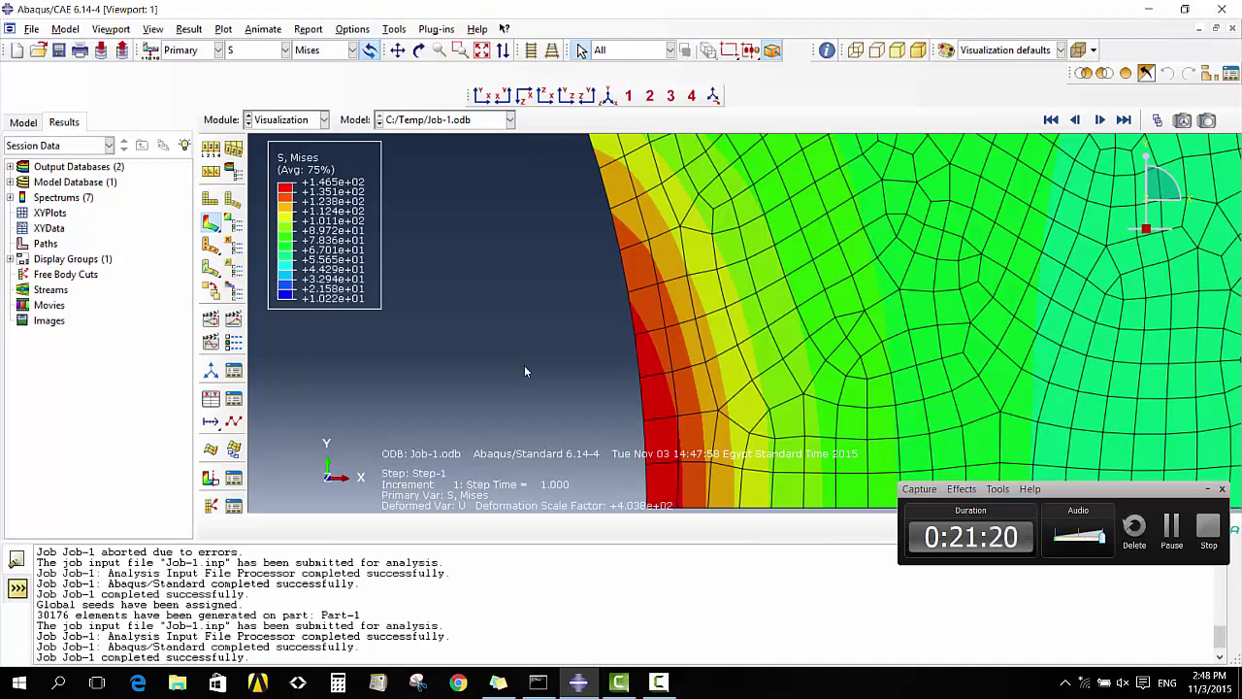
Change the contour variable from Mises to S22 and zoom in on its 1.482e+02 peak
left_click(326, 53)
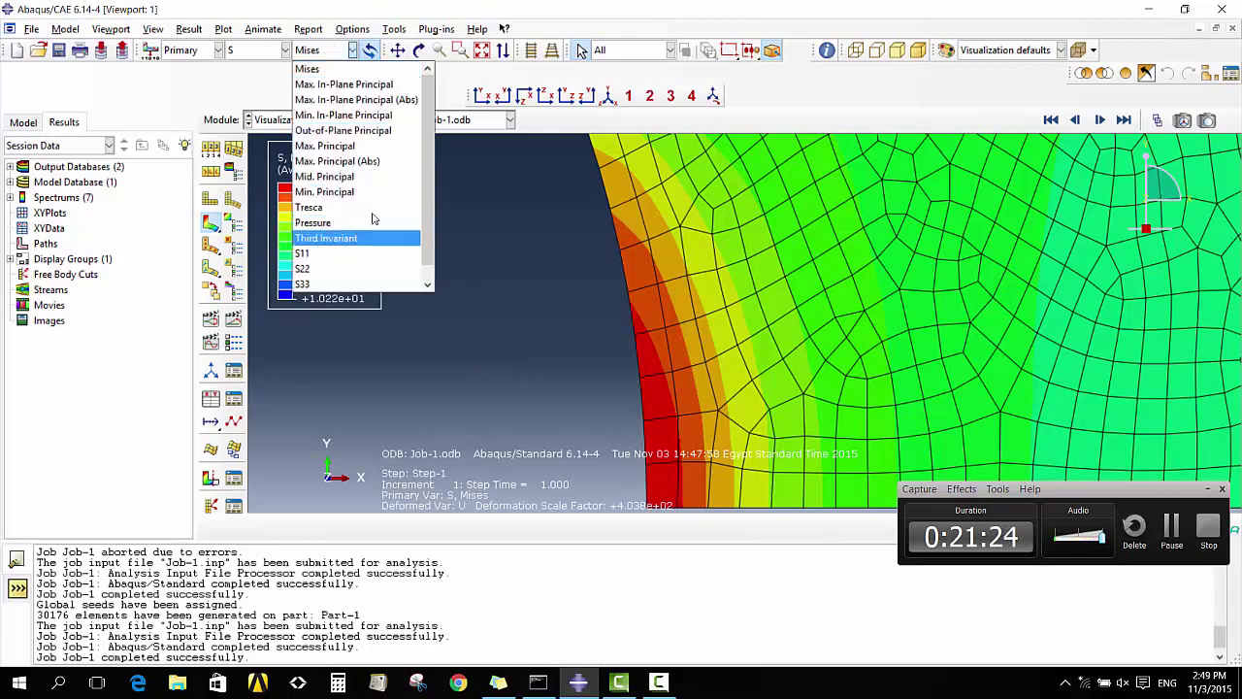
scroll(322, 248, "down", 1)
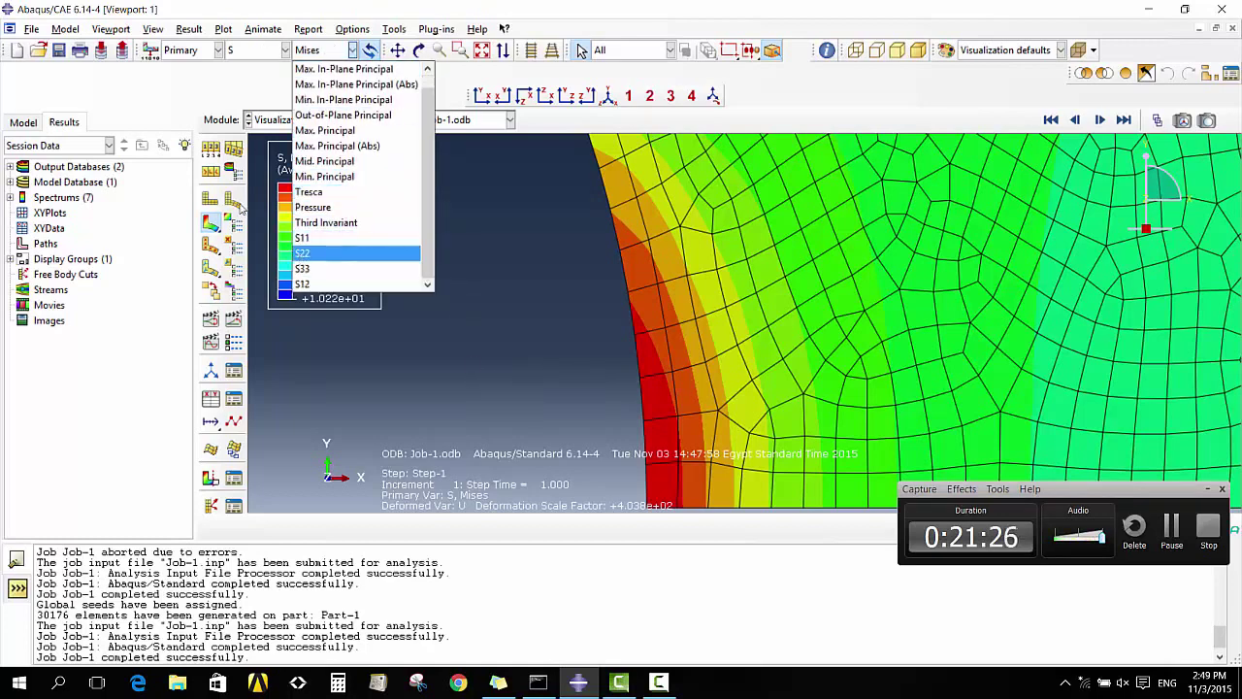
left_click(321, 253)
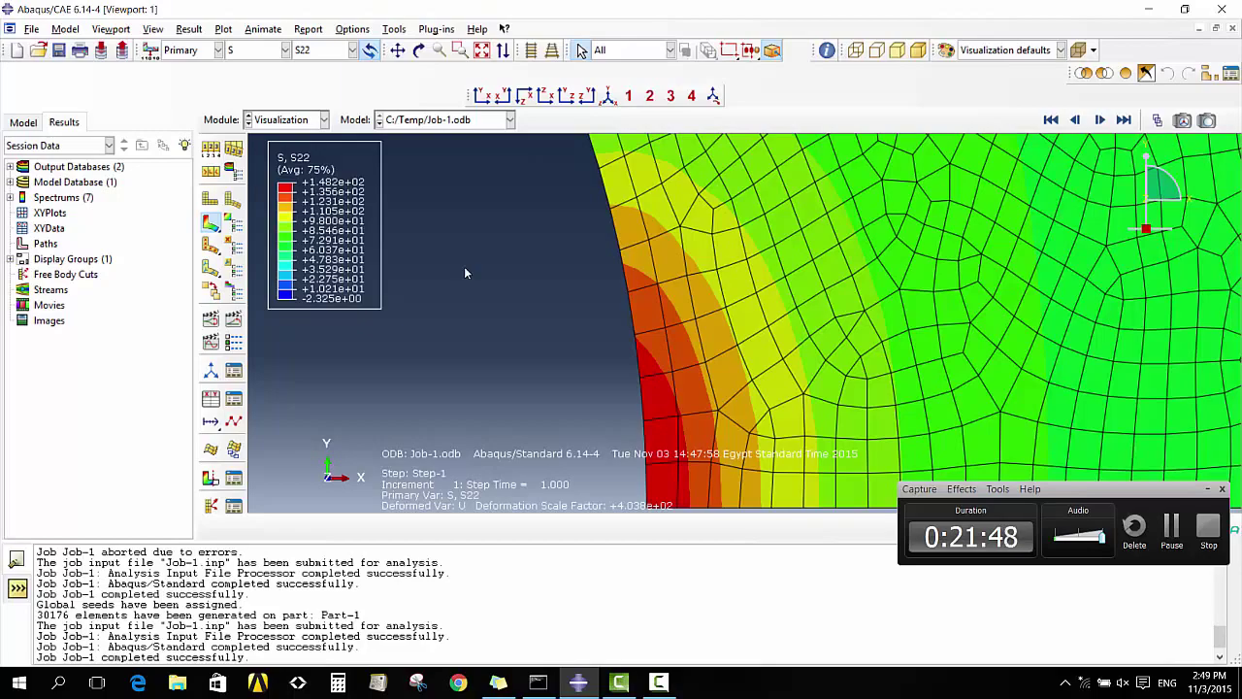
scroll(671, 430, "down", 1)
scroll(679, 469, "down", 1)
scroll(679, 469, "up", 1)
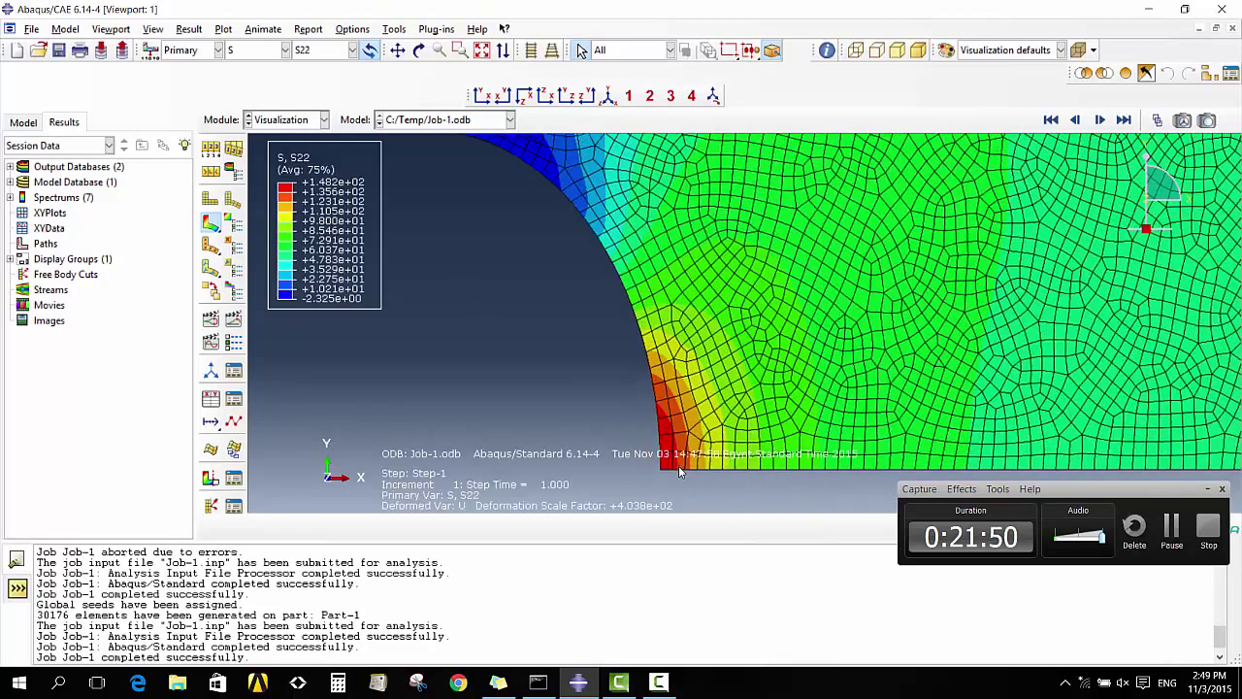
scroll(674, 466, "up", 2)
scroll(665, 460, "up", 2)
scroll(653, 454, "up", 2)
scroll(653, 450, "up", 1)
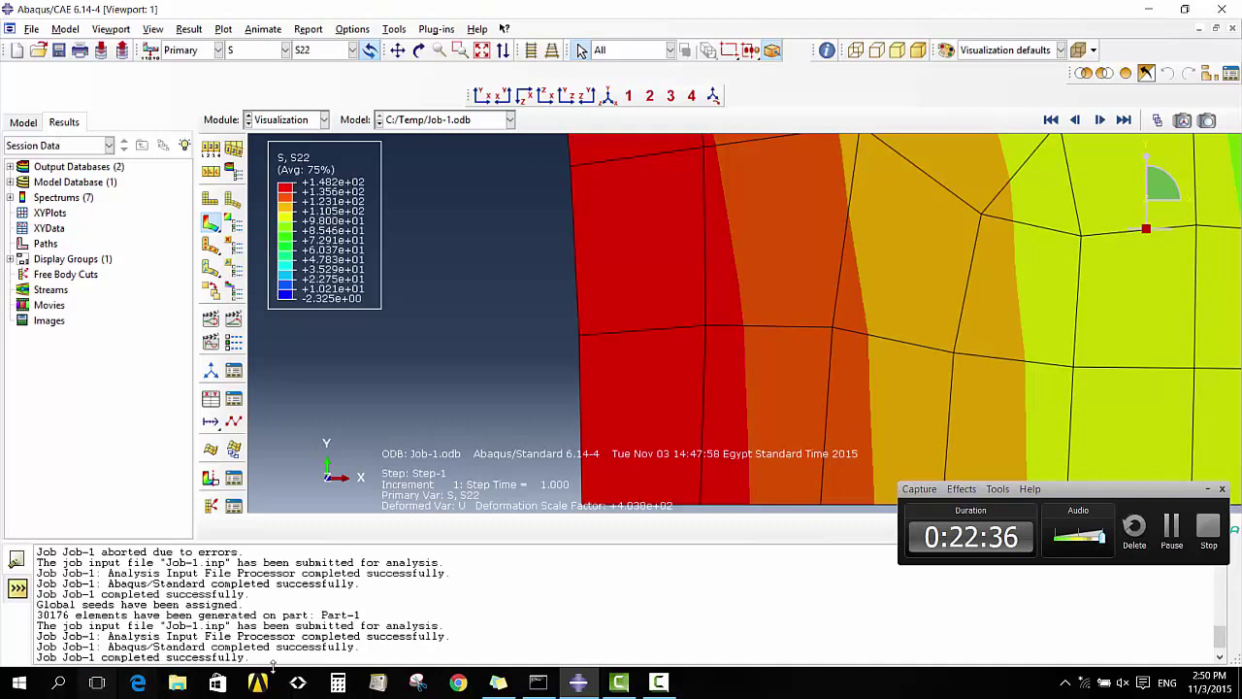
left_click(335, 685)
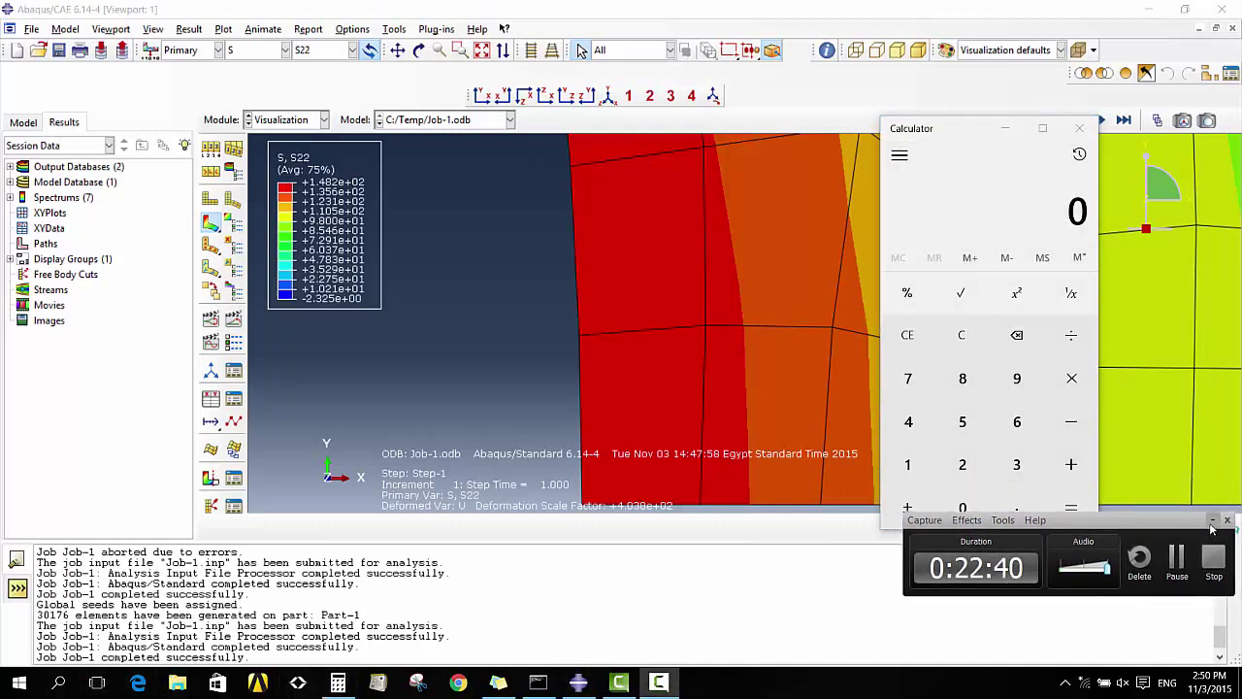
Compute the stress-concentration factor 148 ÷ 62.5 = 2.368 in Calculator, then close it
left_click(1207, 488)
left_click_drag(956, 140, 1077, 244)
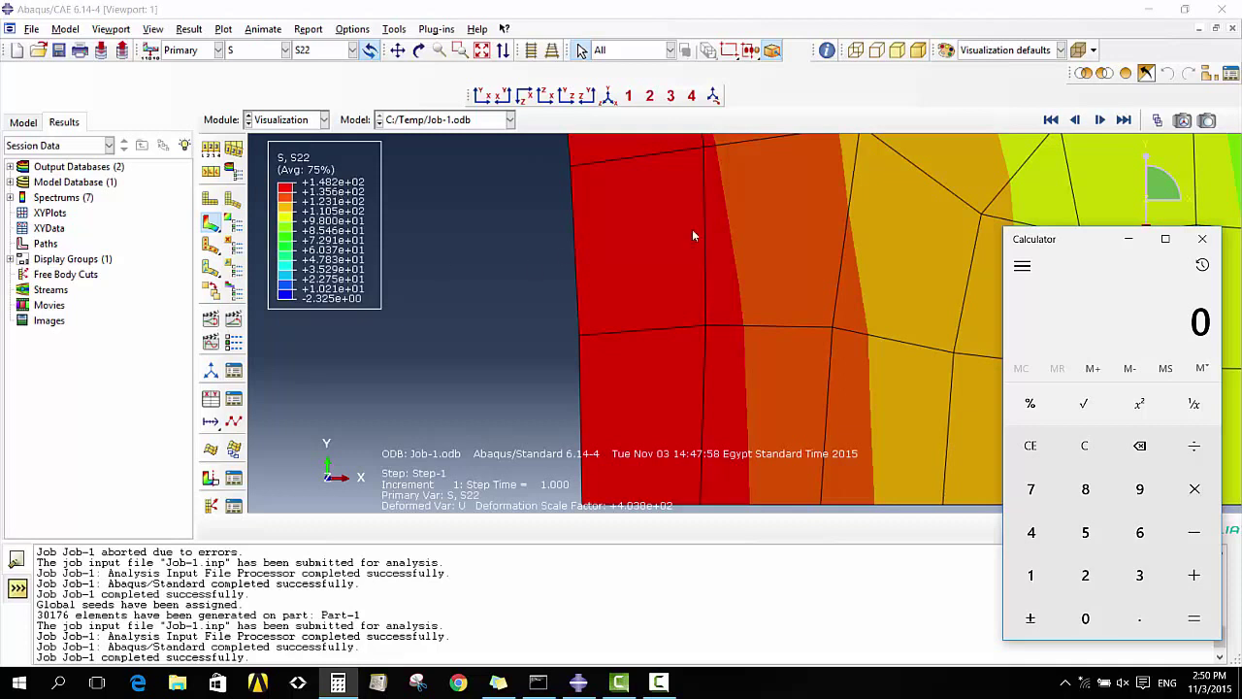
left_click(1035, 578)
left_click(1032, 530)
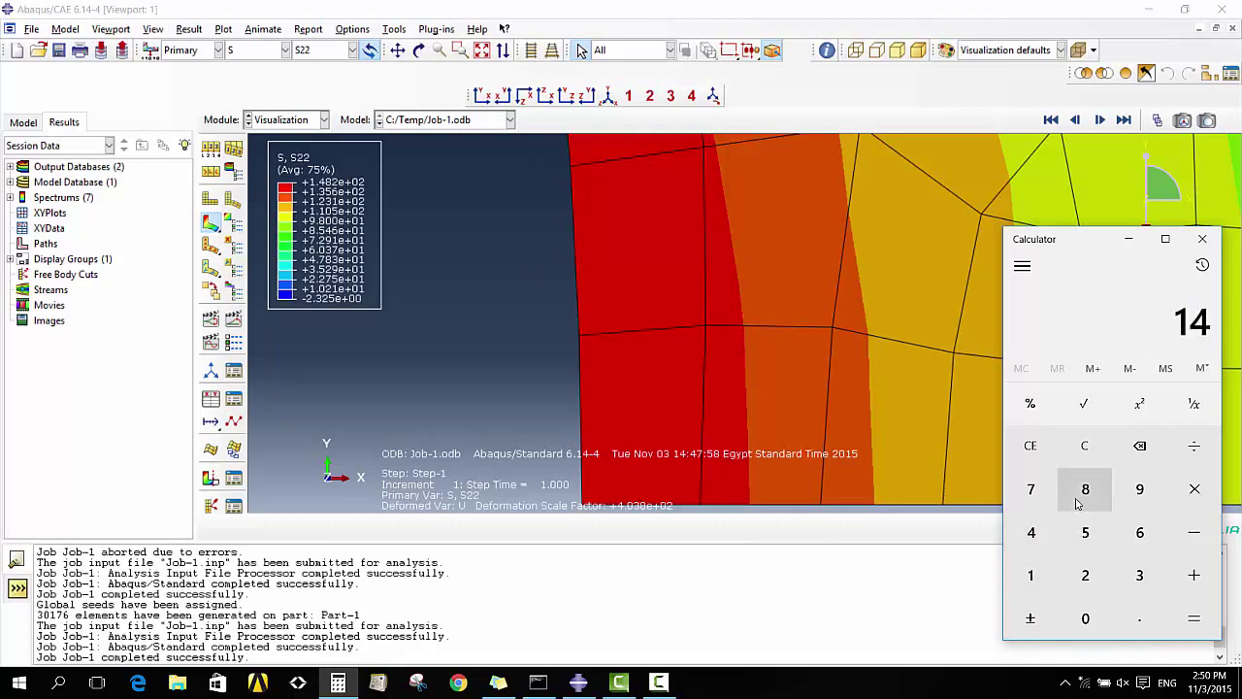
left_click(1079, 504)
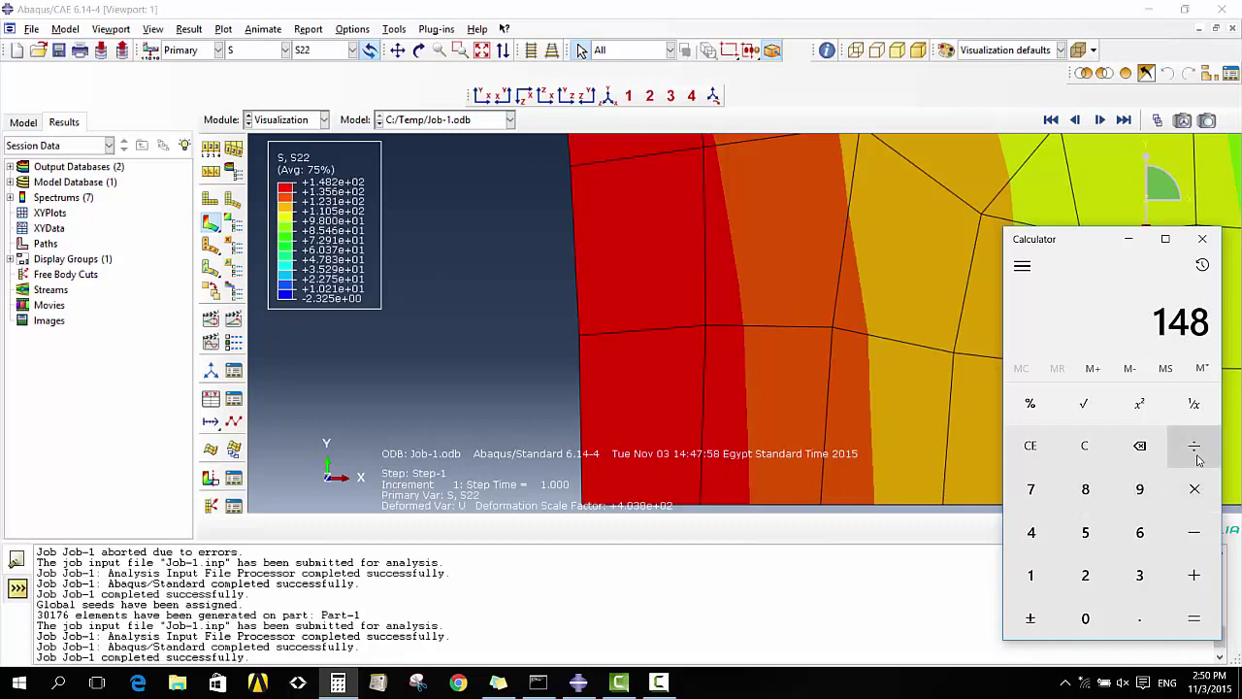
left_click(1196, 456)
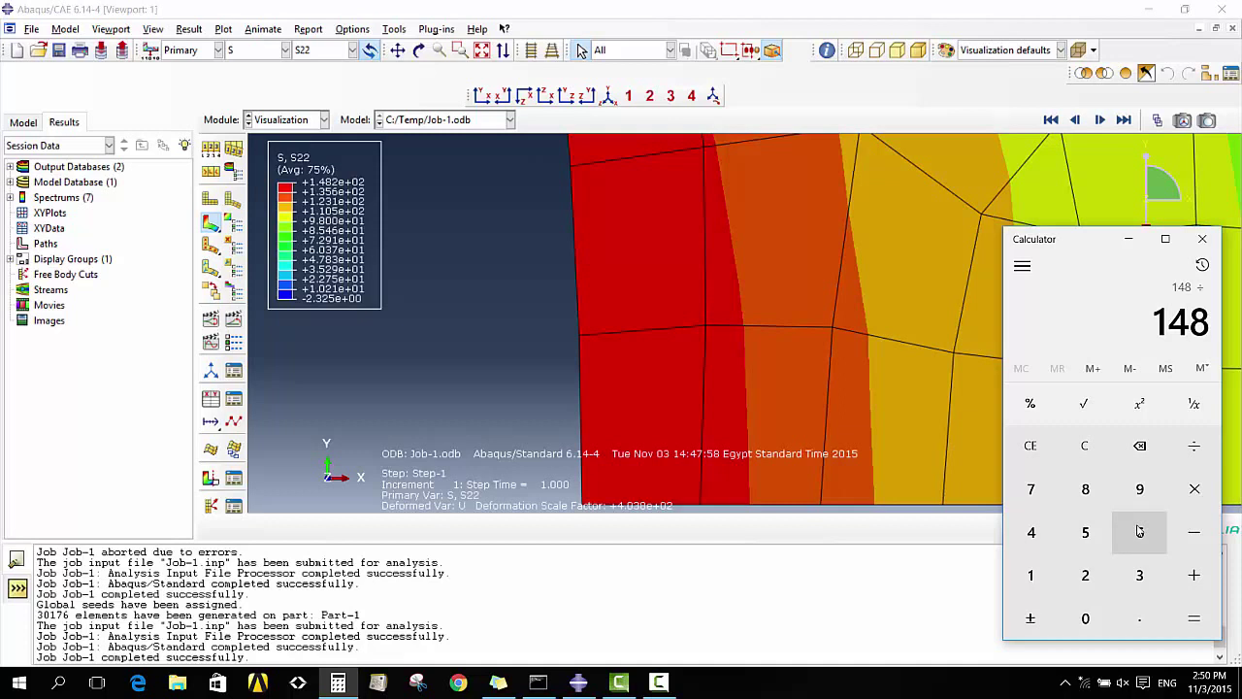
left_click(1139, 531)
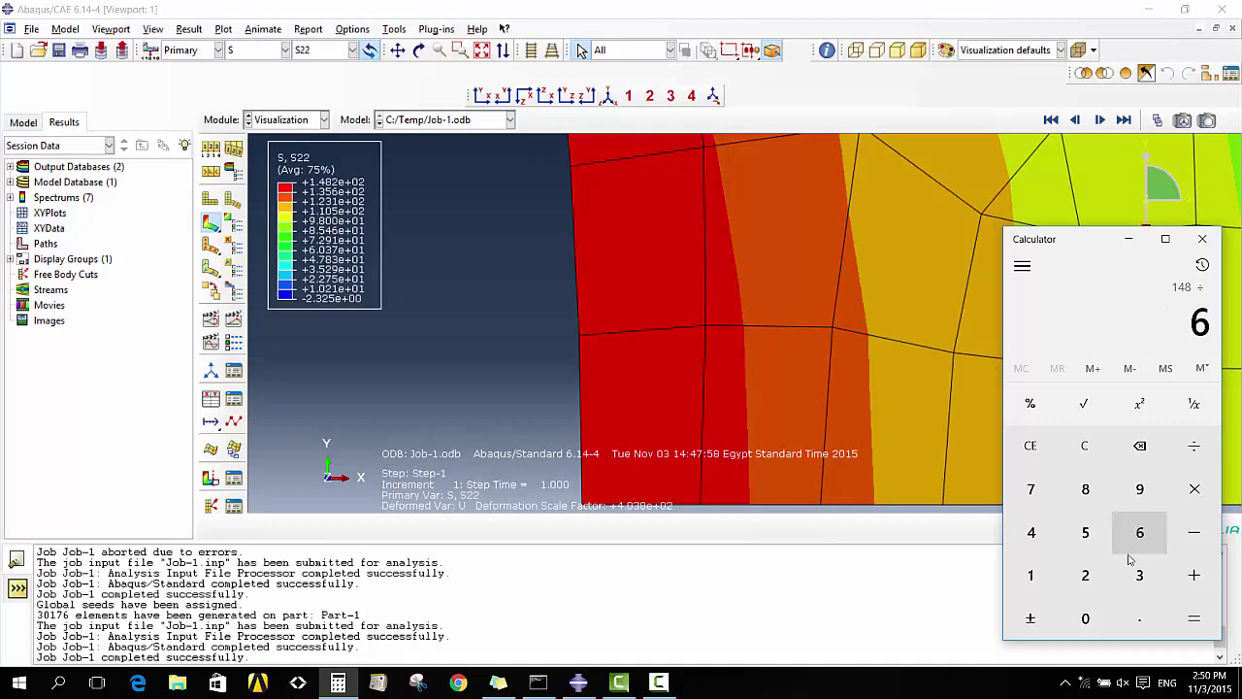
left_click(1104, 578)
left_click(1137, 616)
left_click(1086, 533)
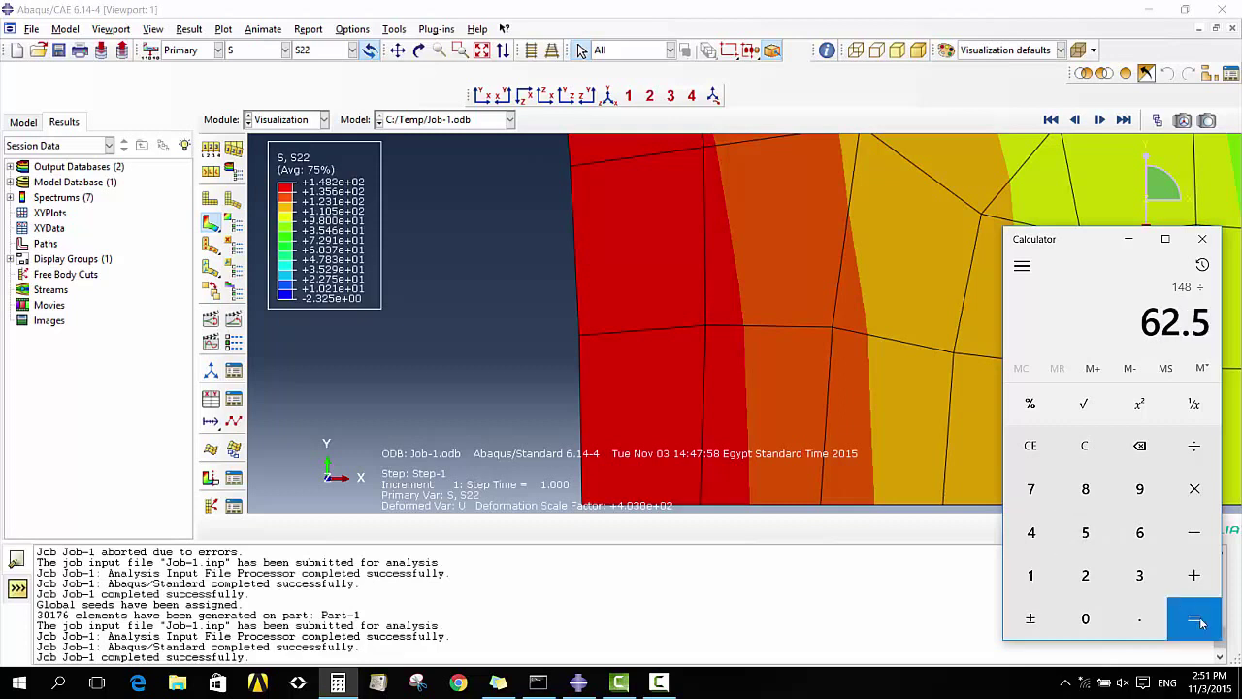
left_click(1193, 618)
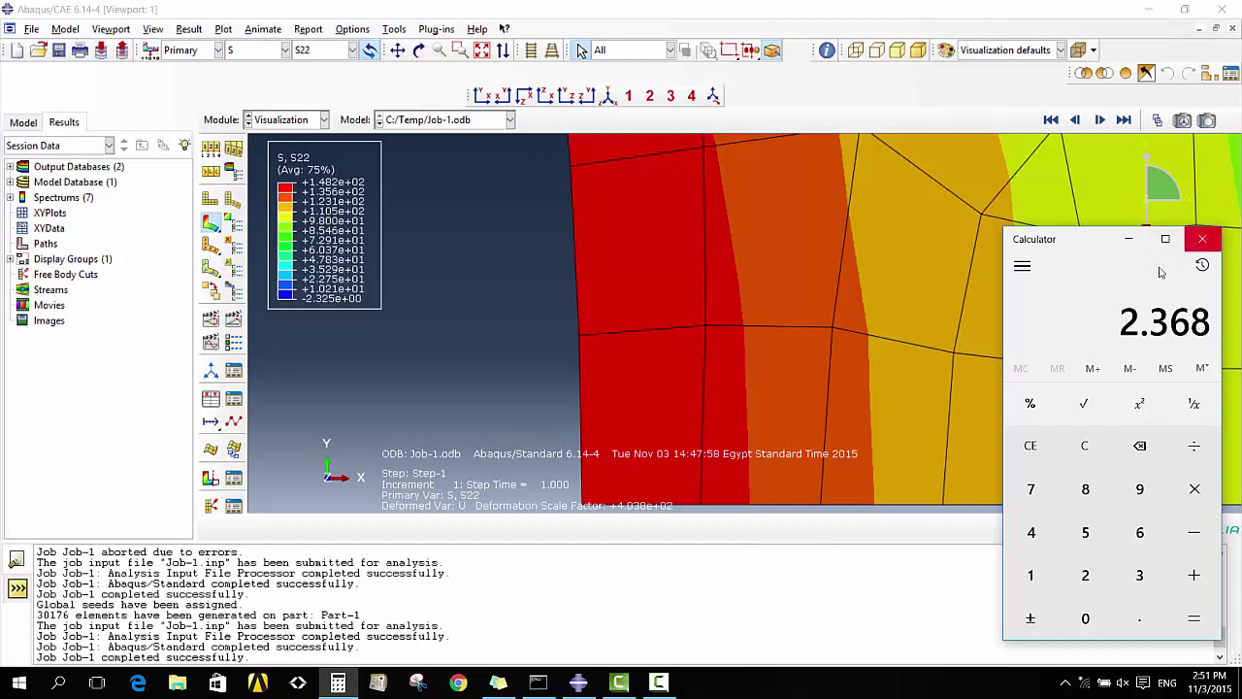
left_click(1202, 240)
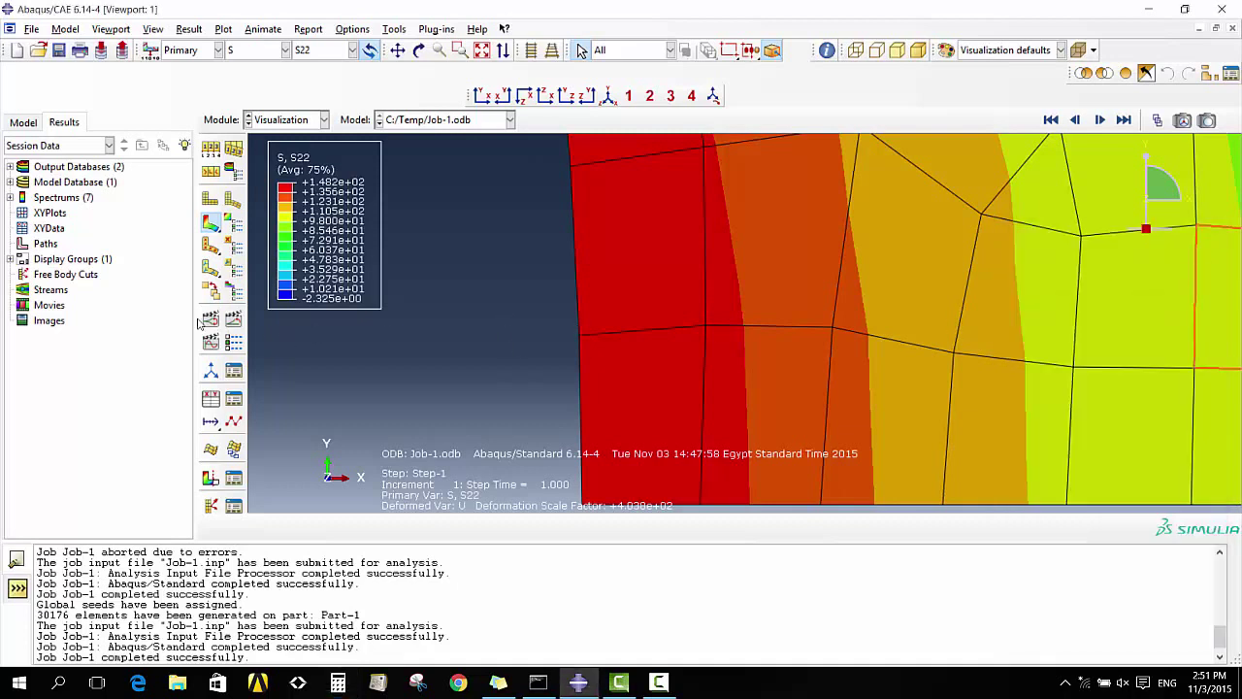
Return from Visualization to the Mesh module via Load, fit the plate in view, and try seeding the instance
left_click(287, 121)
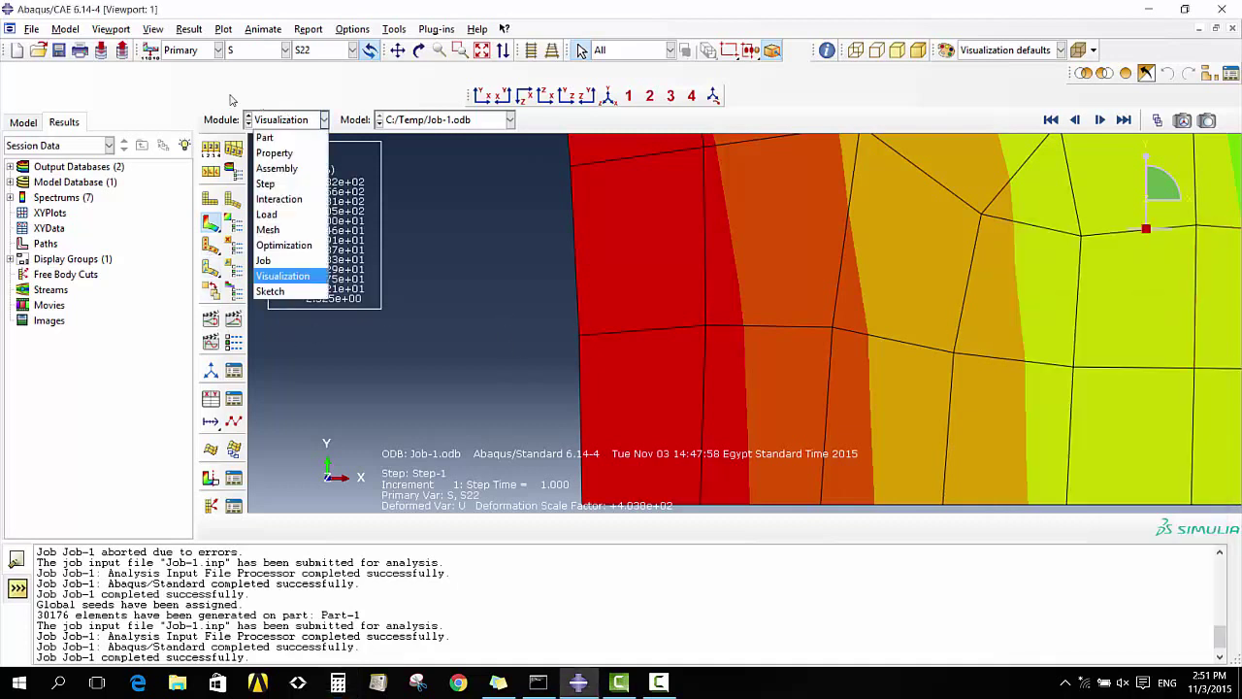
left_click(289, 126)
left_click(287, 121)
left_click(277, 216)
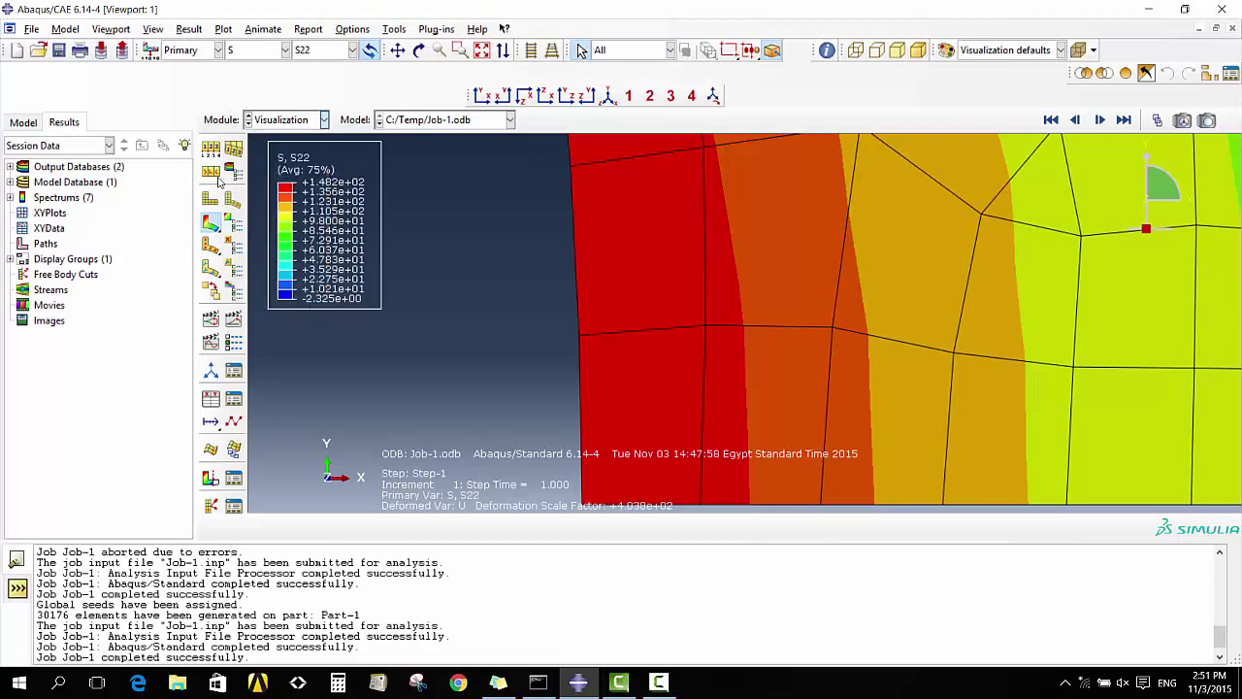
left_click(297, 122)
left_click(284, 215)
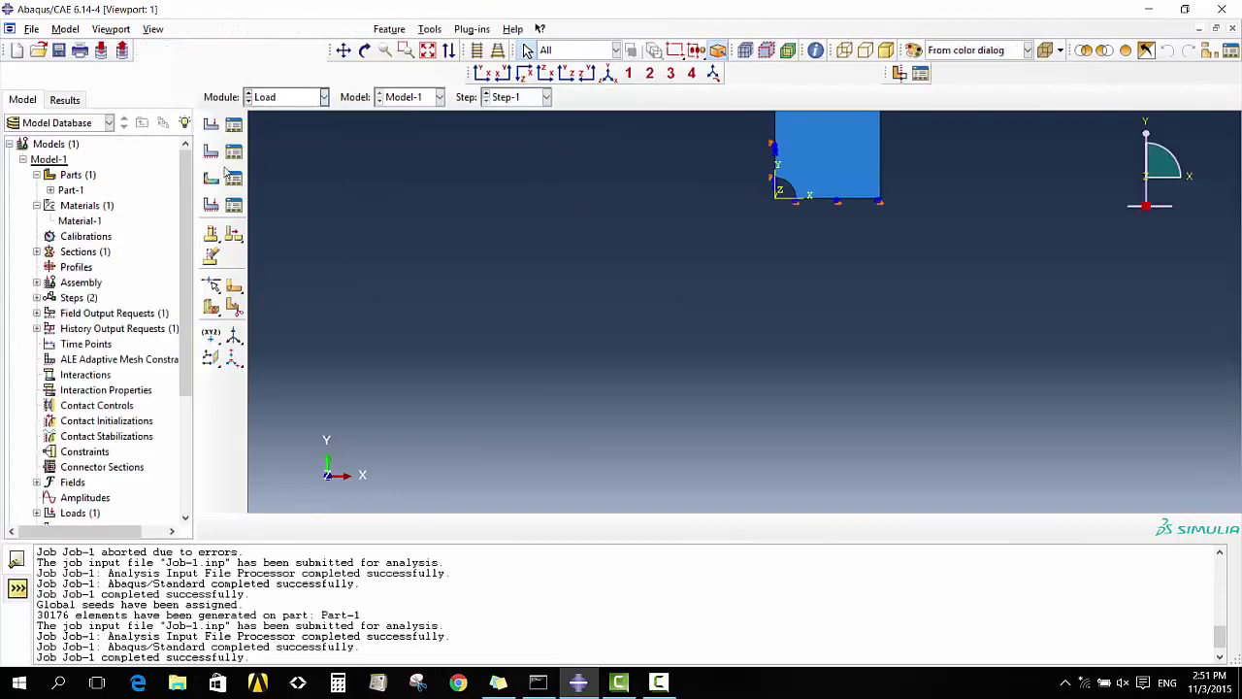
left_click(428, 51)
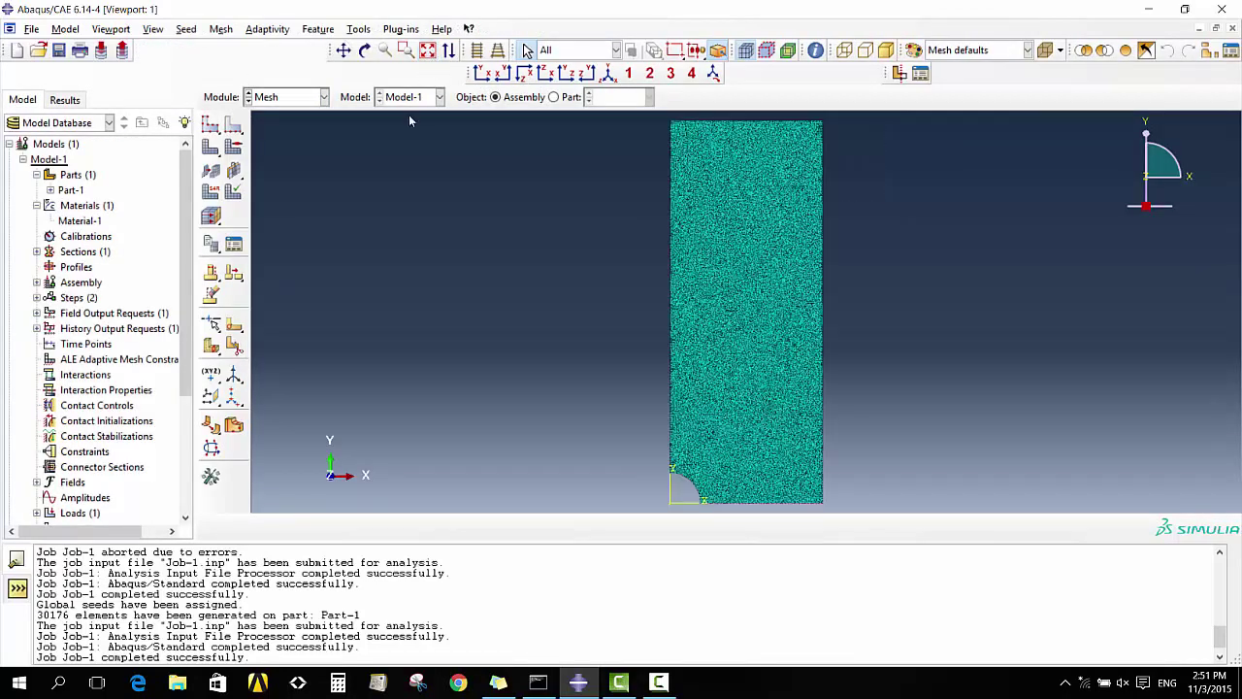
left_click(211, 126)
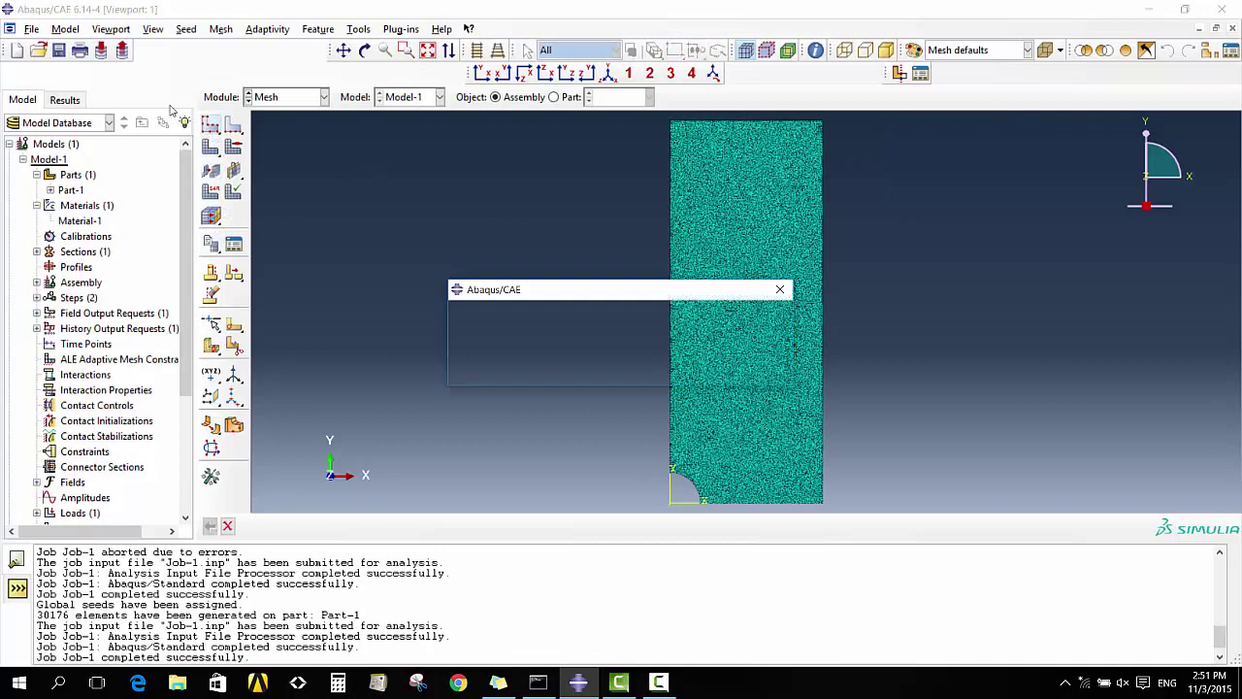
Dismiss the dependent-instance error and retry seeding the part instance, which fails again
left_click(779, 293)
left_click(779, 291)
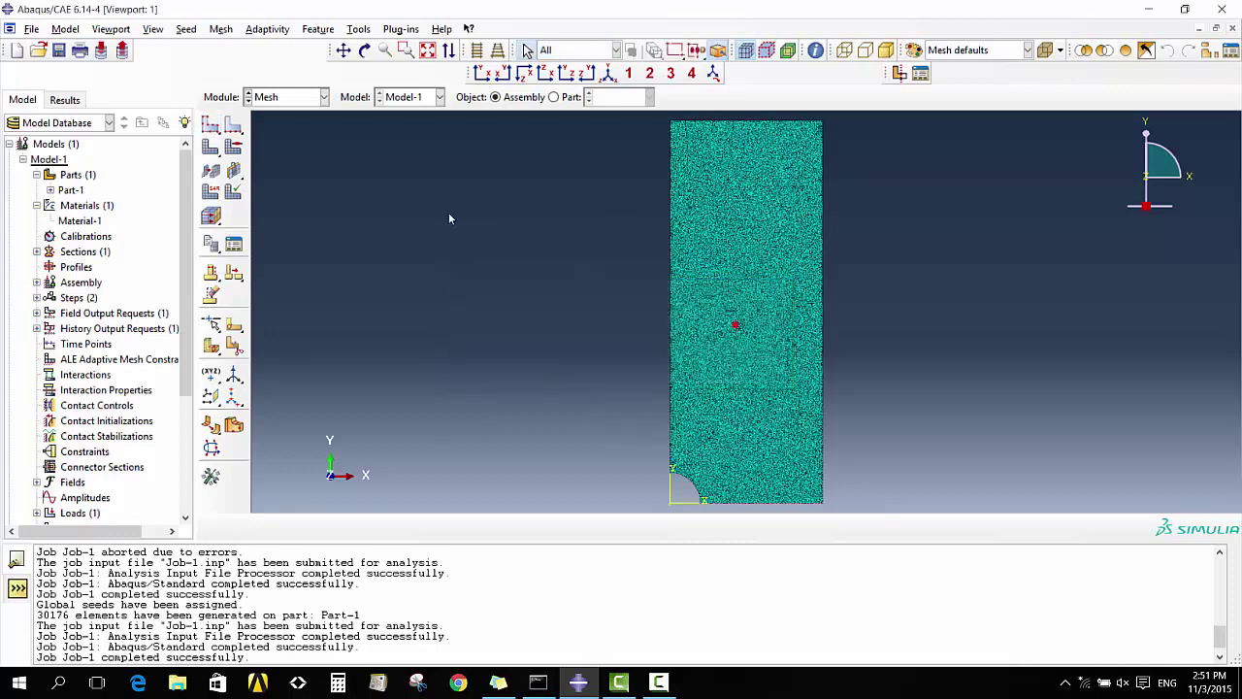
left_click(205, 130)
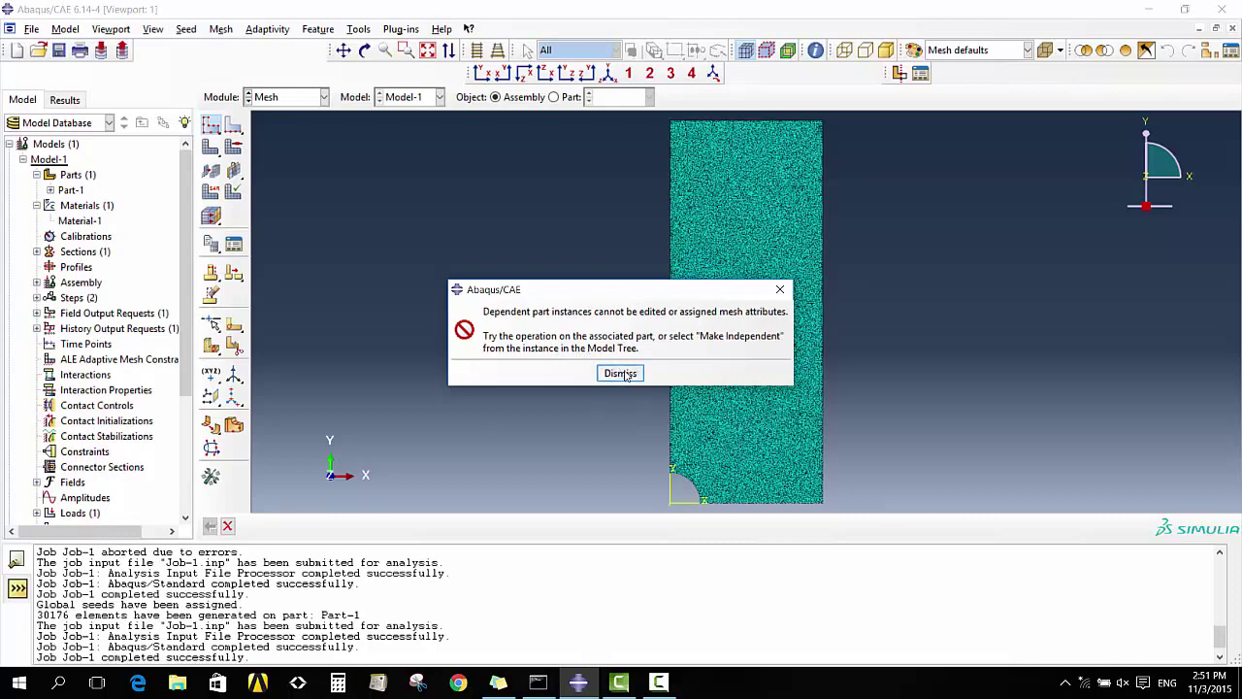
left_click(625, 377)
left_click(231, 167)
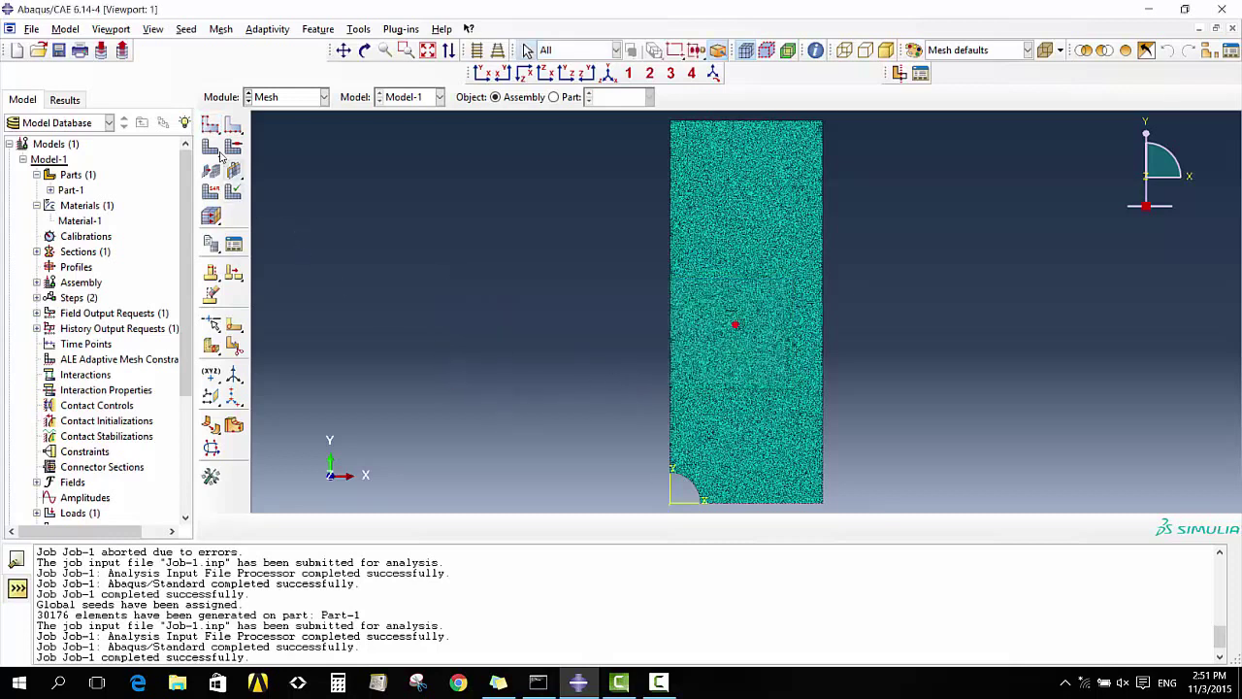
left_click(638, 372)
left_click(184, 122)
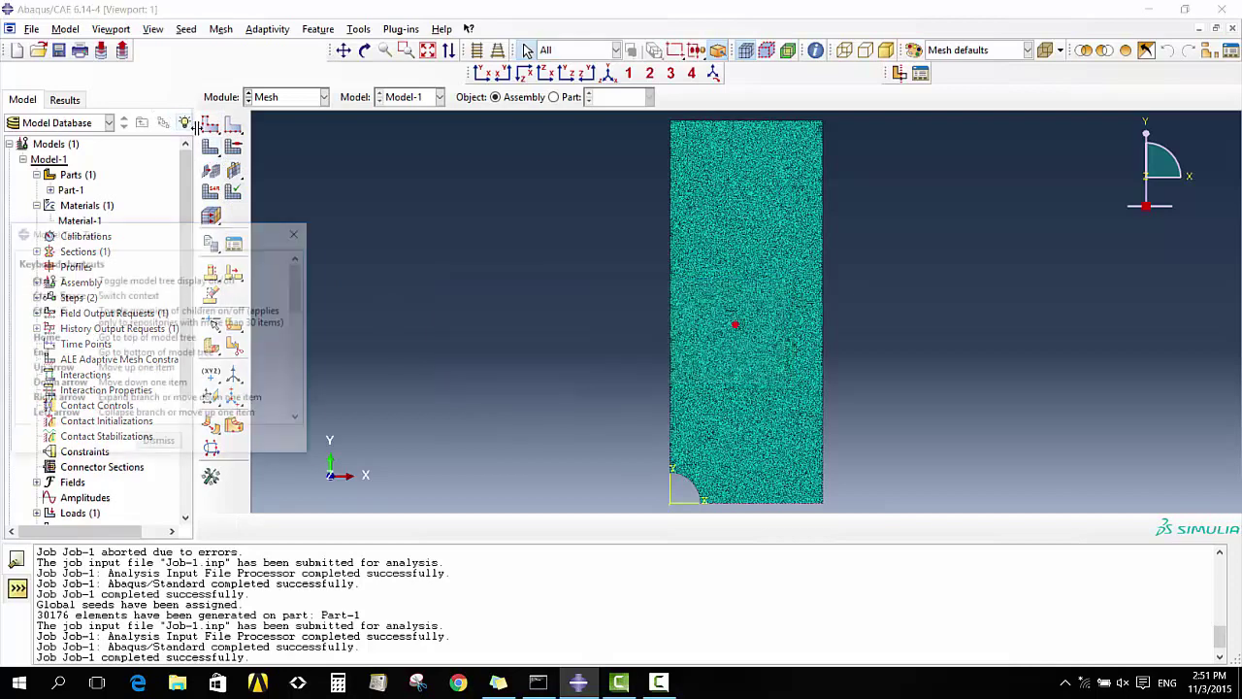
left_click(300, 231)
Select the middle band of the plate mesh and try seeding it, dismissing the errors
left_click_drag(895, 366, 517, 288)
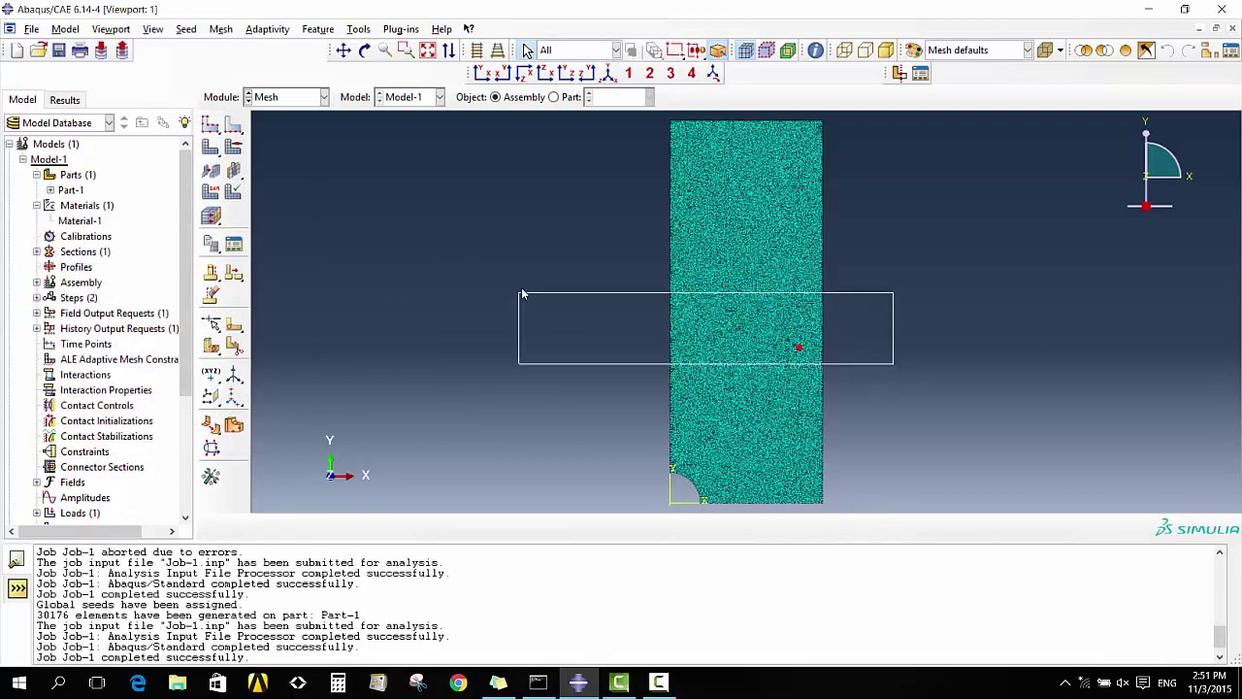
left_click(211, 126)
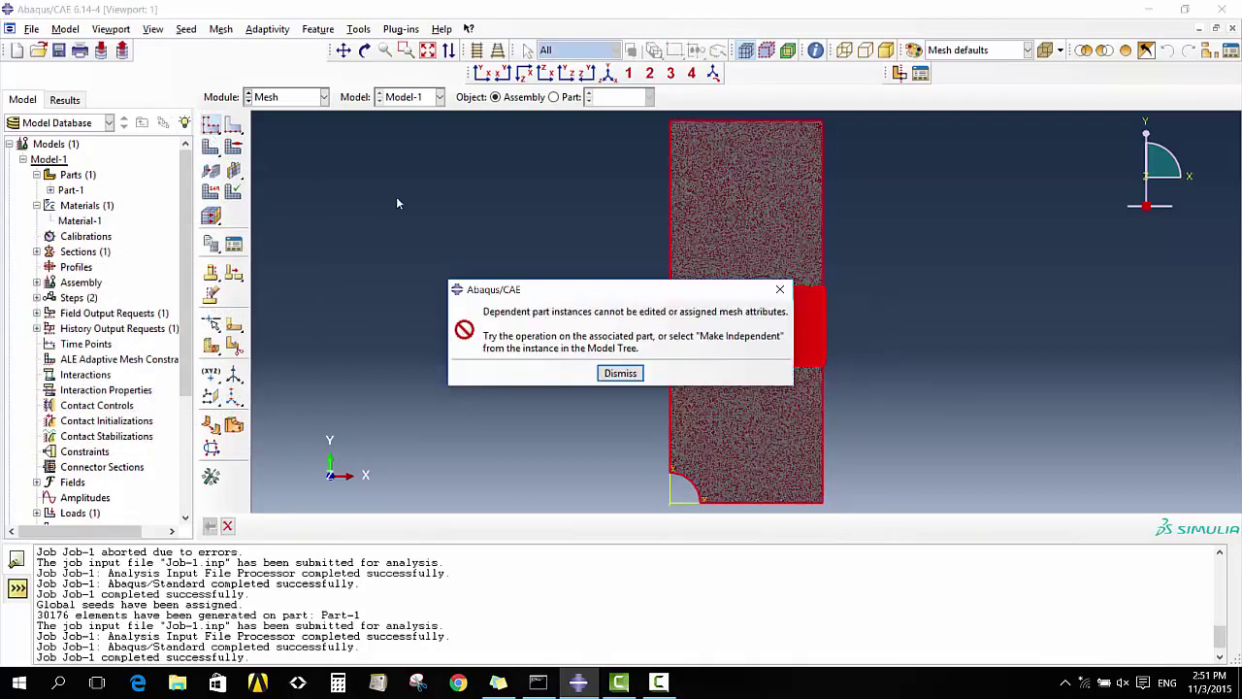
left_click(621, 374)
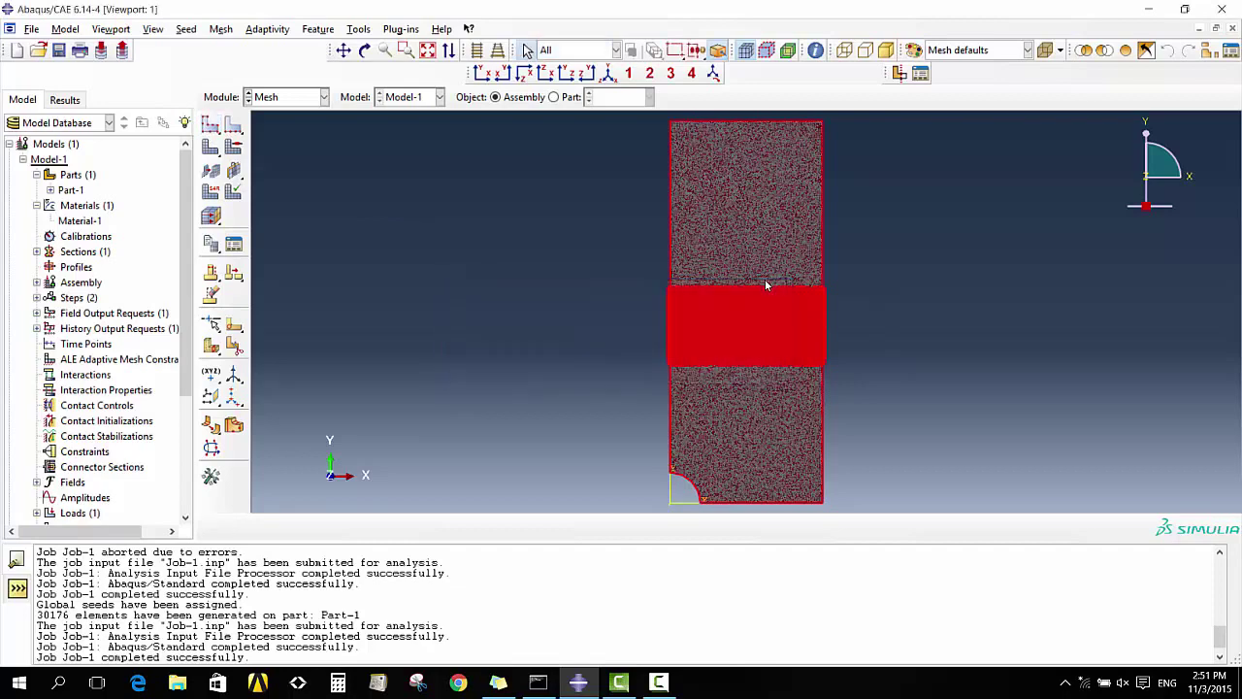
left_click(212, 130)
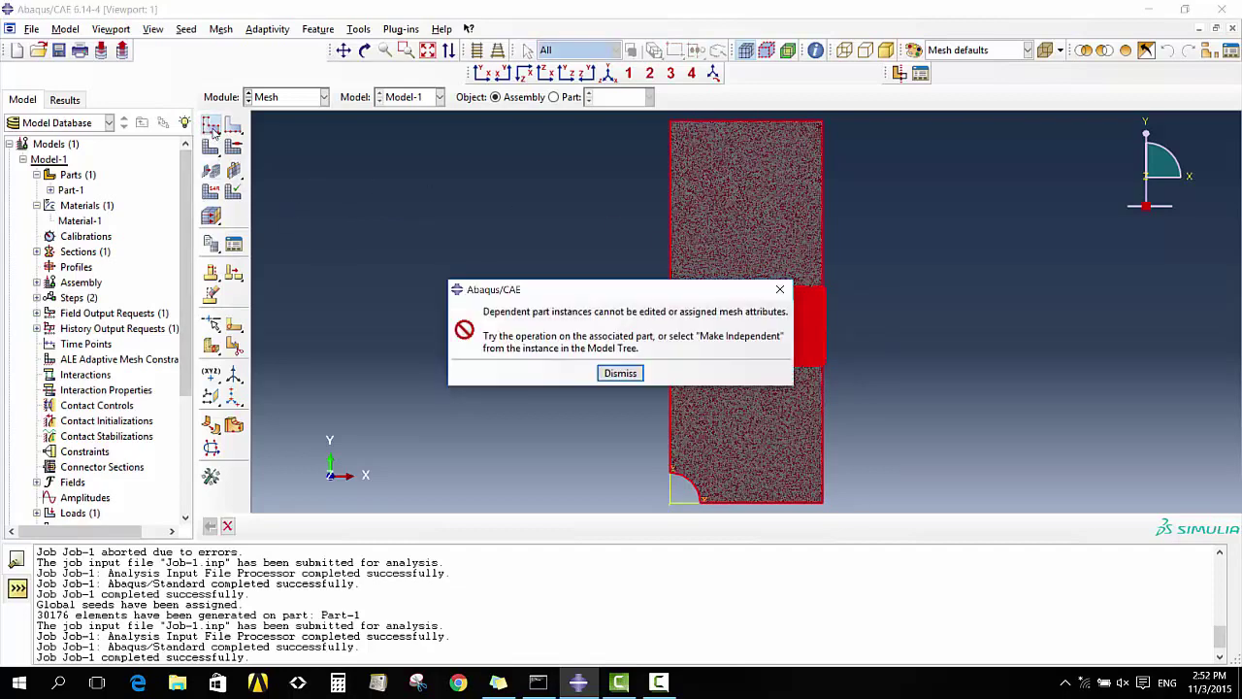
left_click(620, 374)
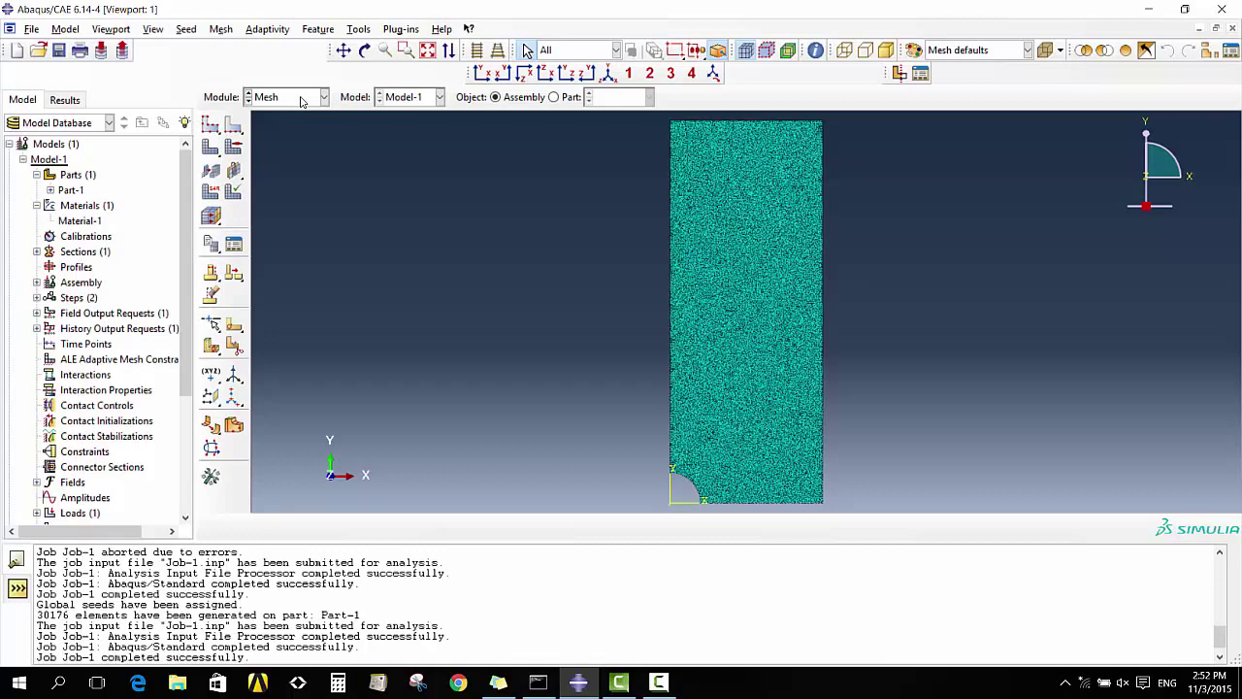
Retry several seeding commands on the instance, closing each dependent-instance error
left_click(291, 97)
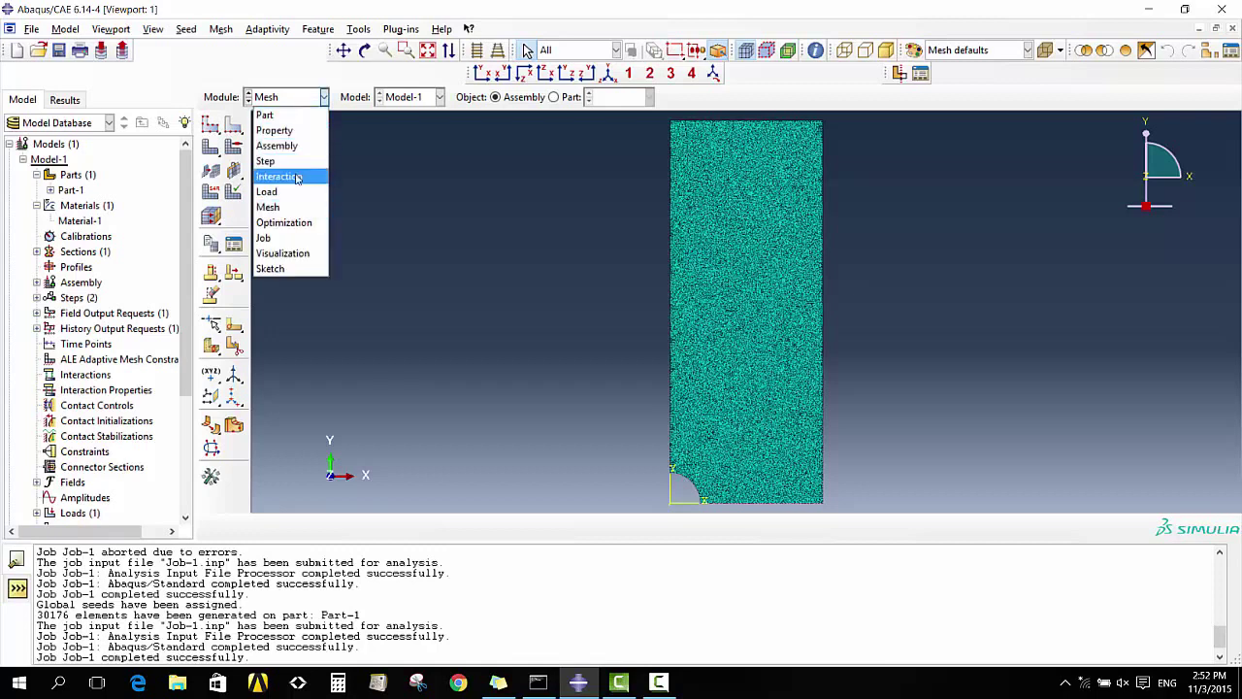
left_click(277, 207)
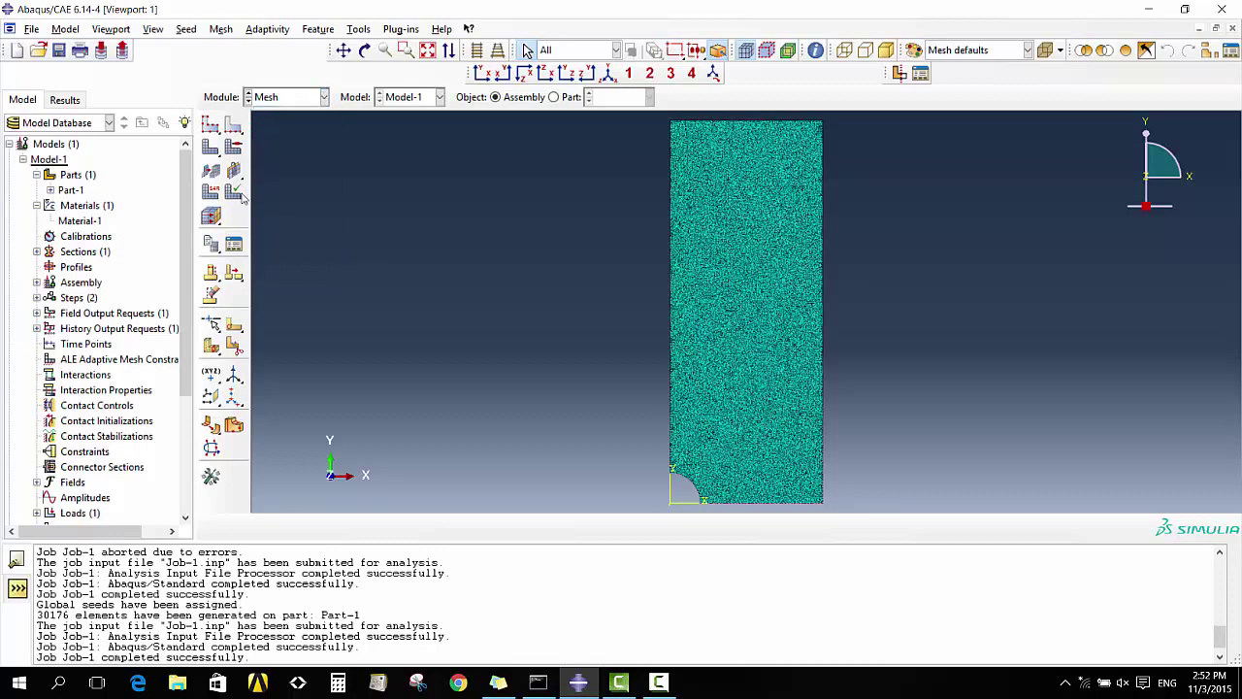
left_click(211, 124)
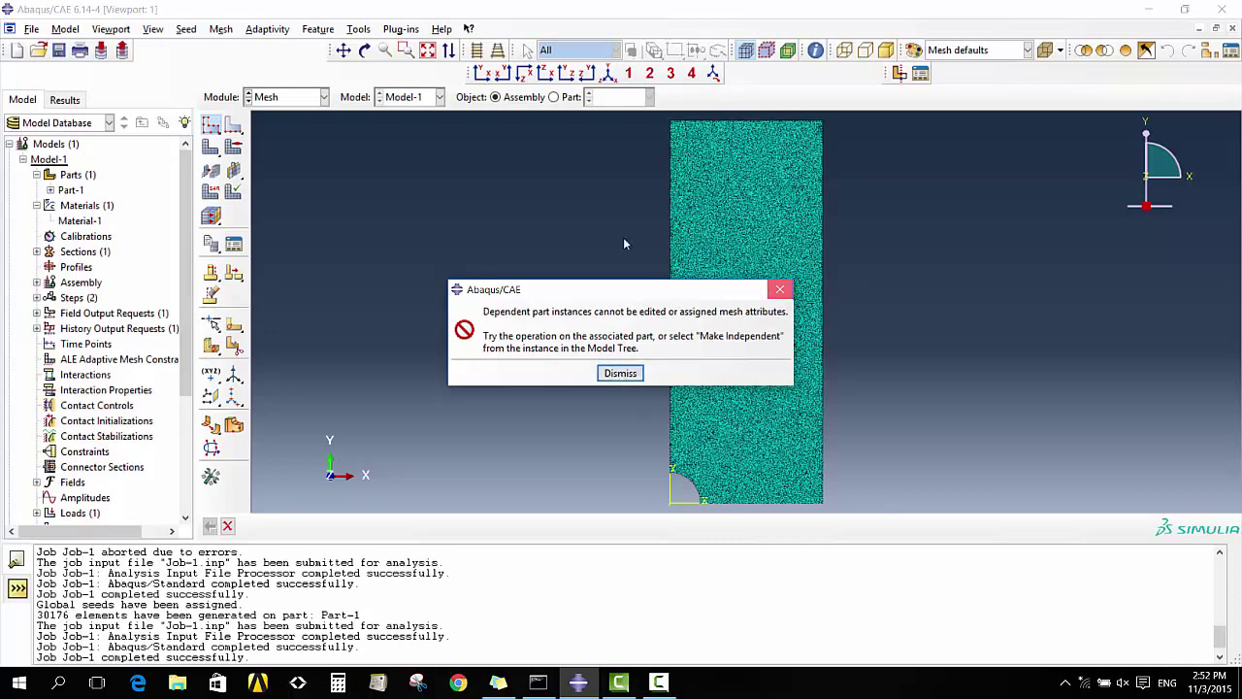
key("Return")
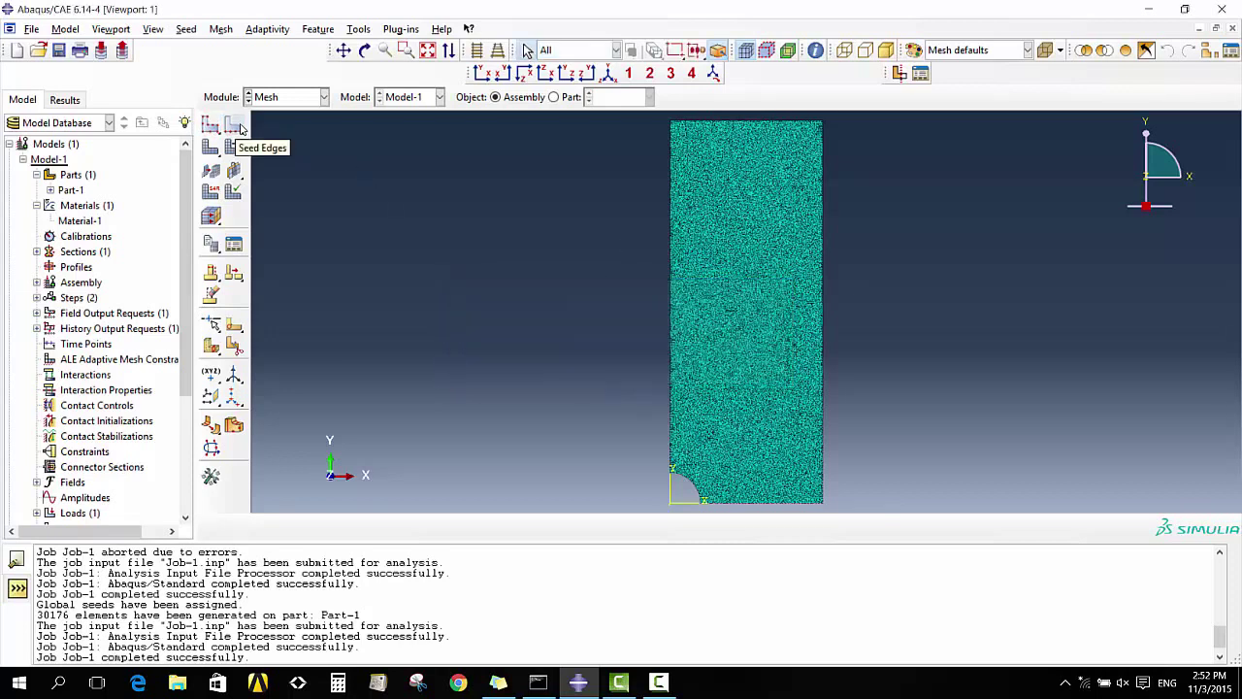
left_click(240, 129)
key("Return")
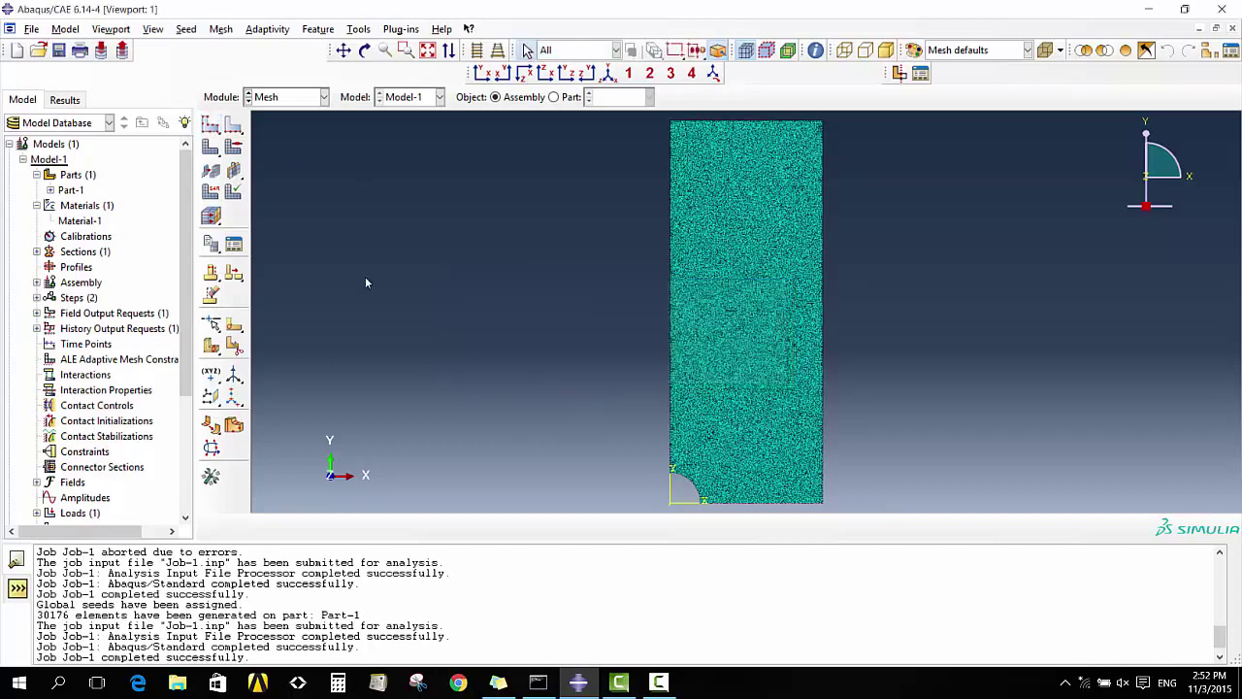
left_click(208, 148)
key("Return")
left_click(235, 148)
key("Return")
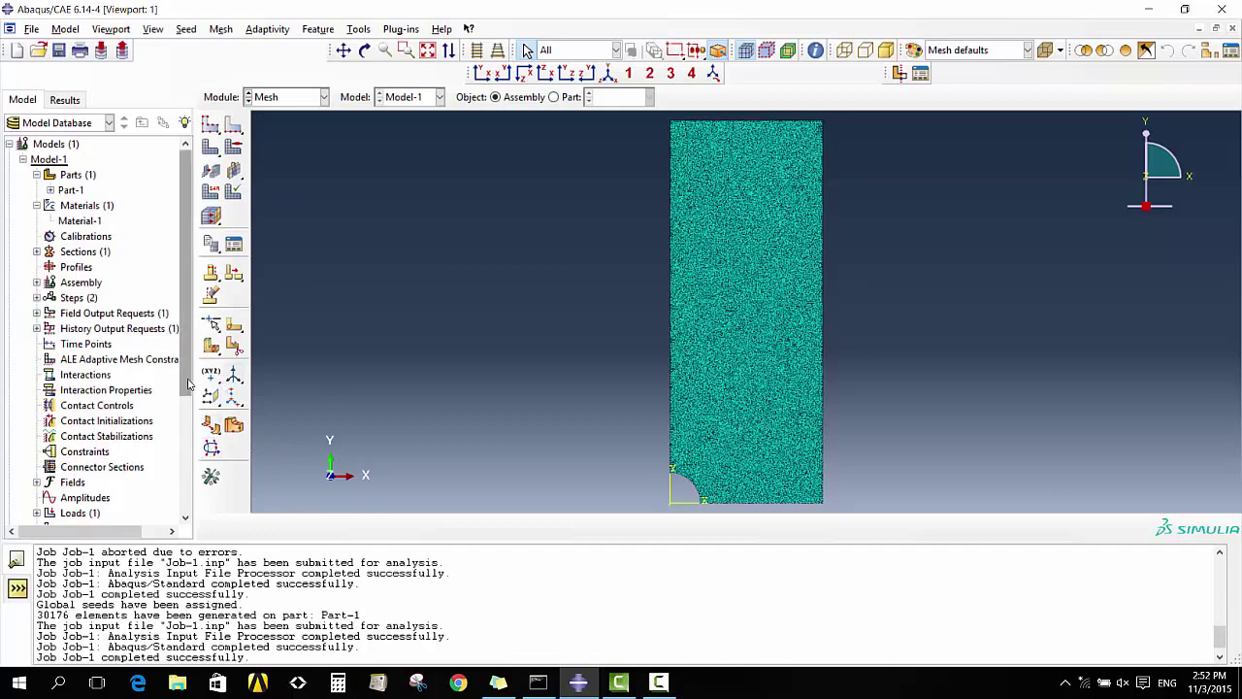
Select Job-1 in the model tree, start and cancel a mesh check, then retry global seeding
left_click_drag(188, 399, 184, 519)
left_click(58, 470)
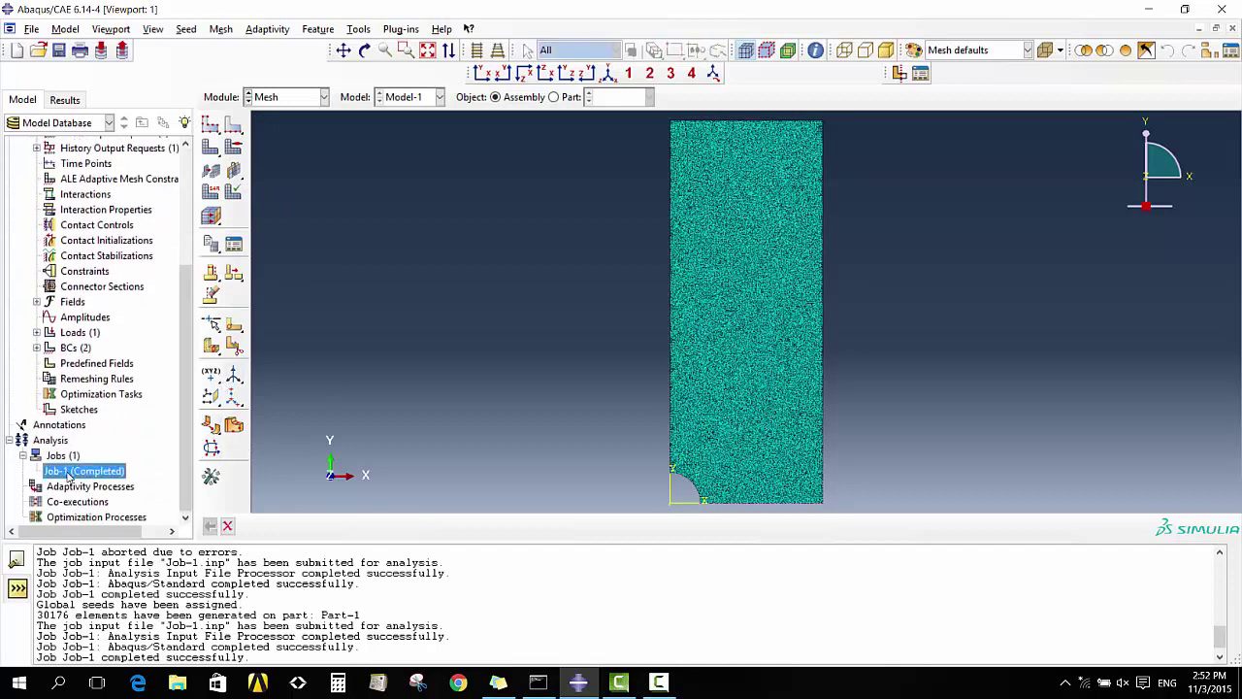
right_click(752, 388)
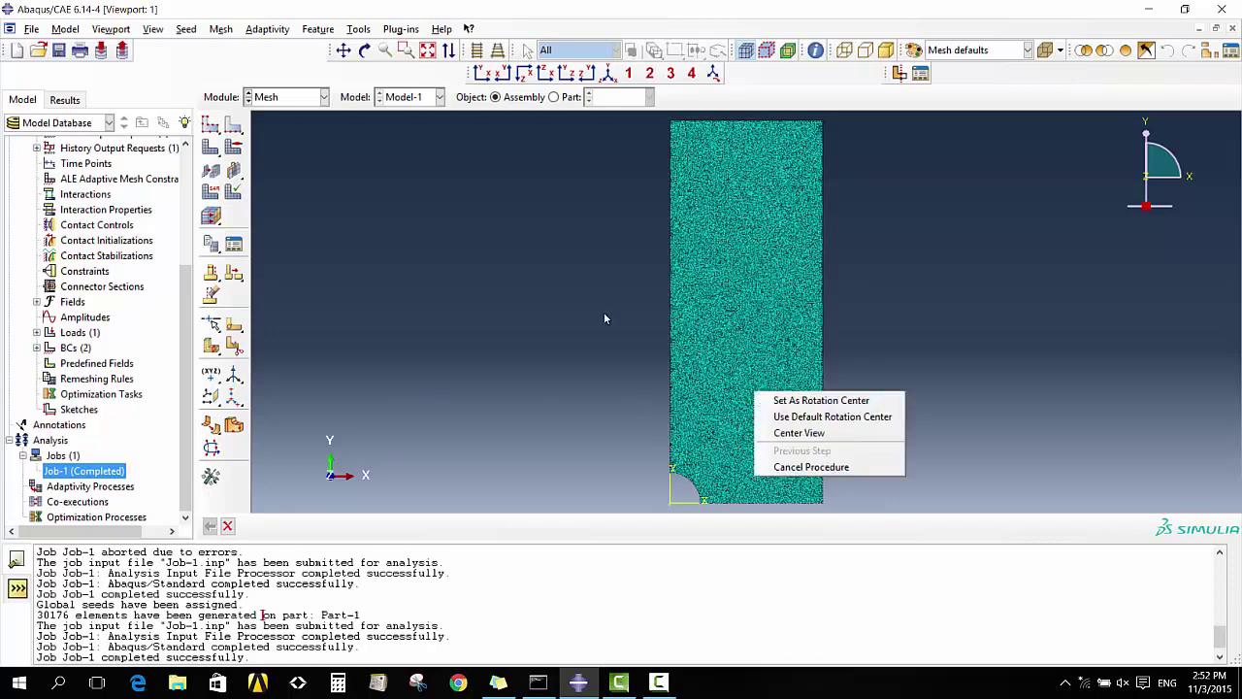
left_click(504, 379)
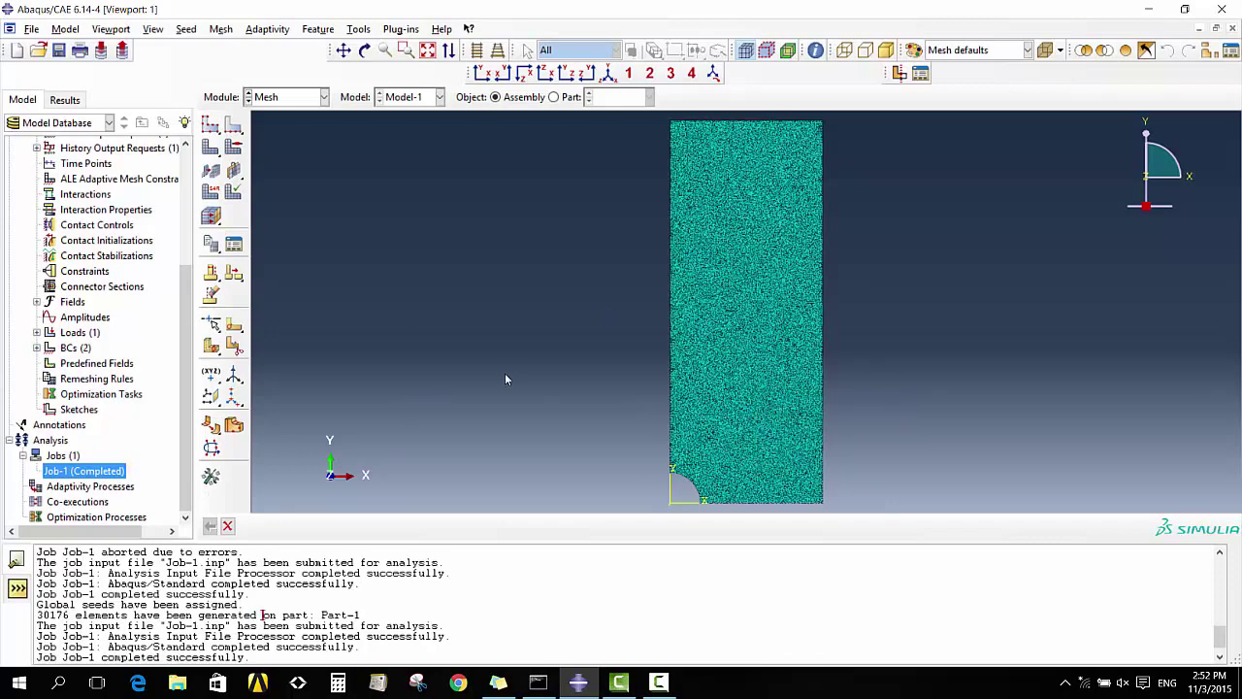
left_click(235, 193)
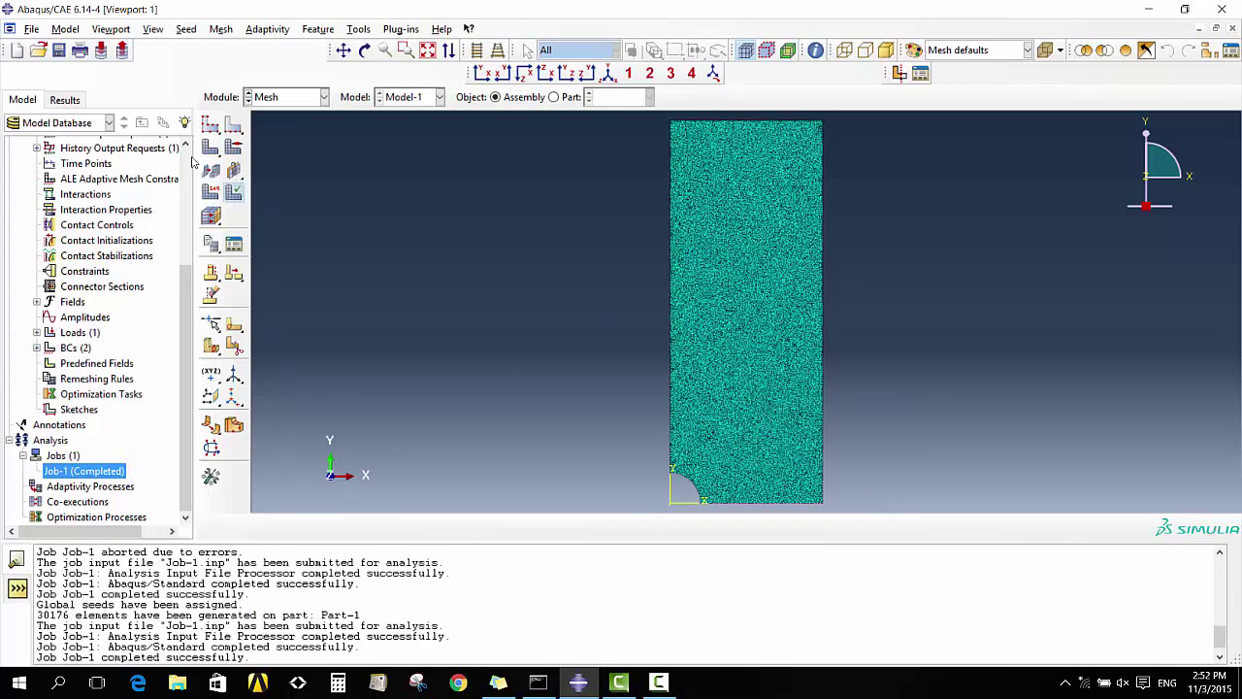
key("Escape")
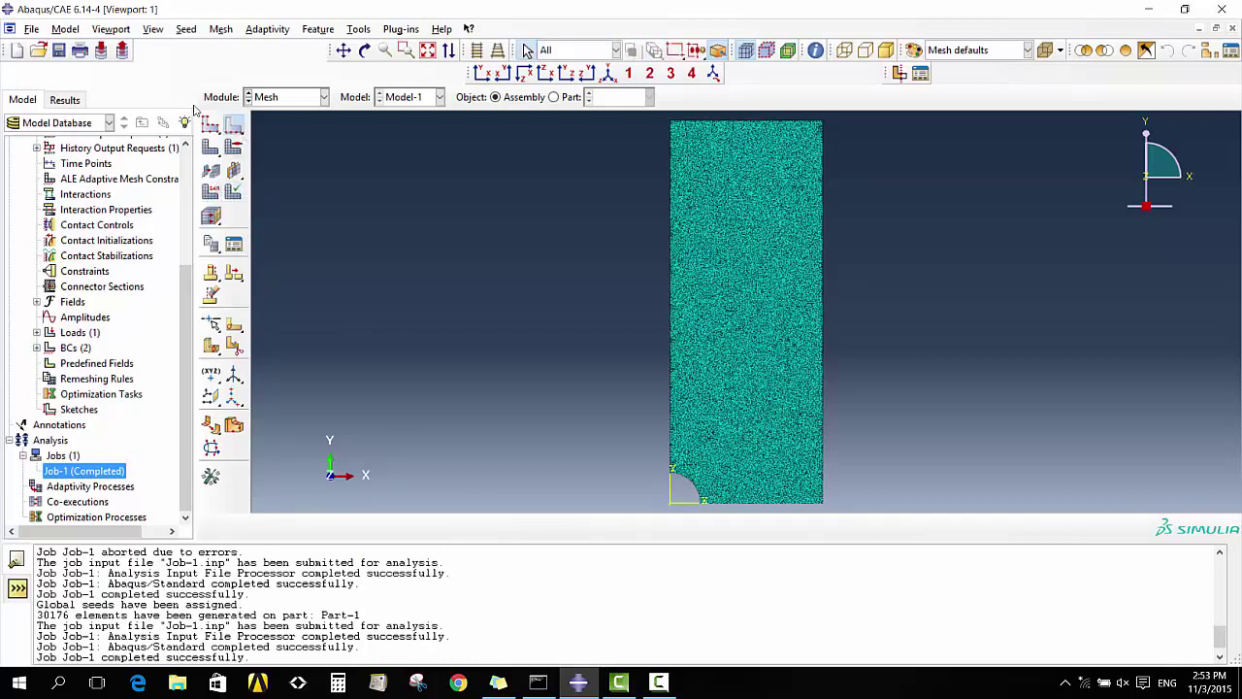
left_click(234, 124)
Switch meshing to Part-1 and remesh it with global seed size 3 into 3324 elements
left_click(619, 372)
left_click(553, 97)
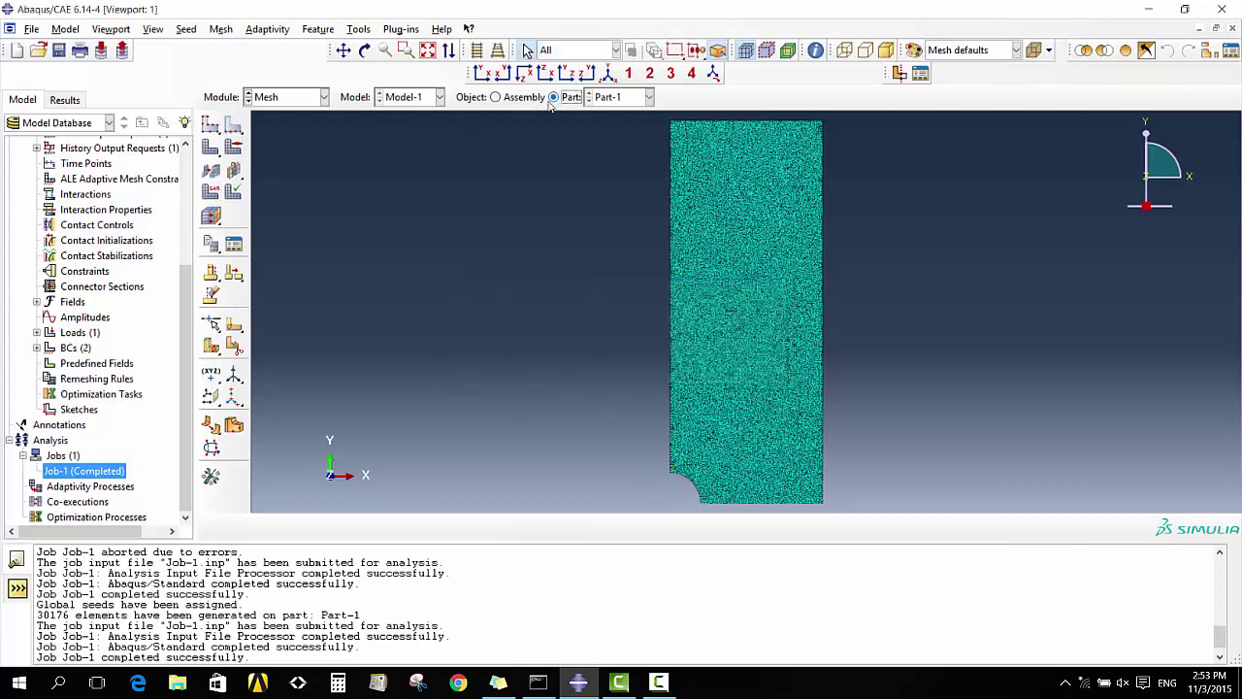
left_click(212, 131)
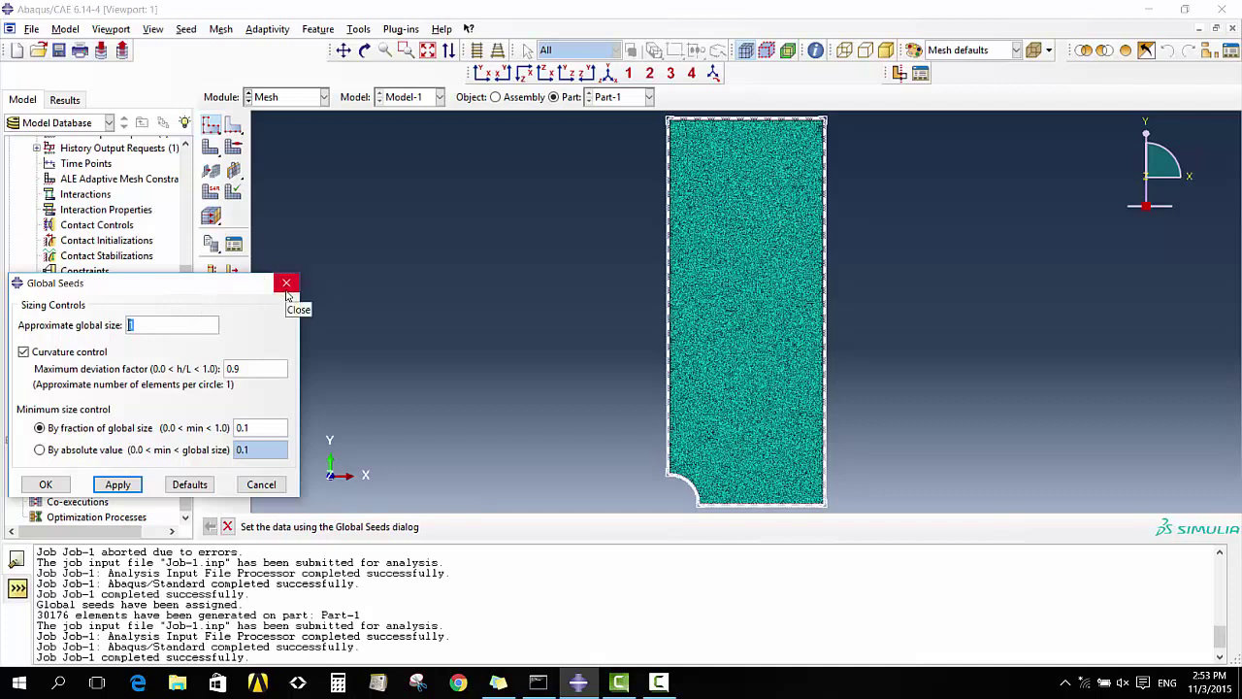
type("3")
key("Return")
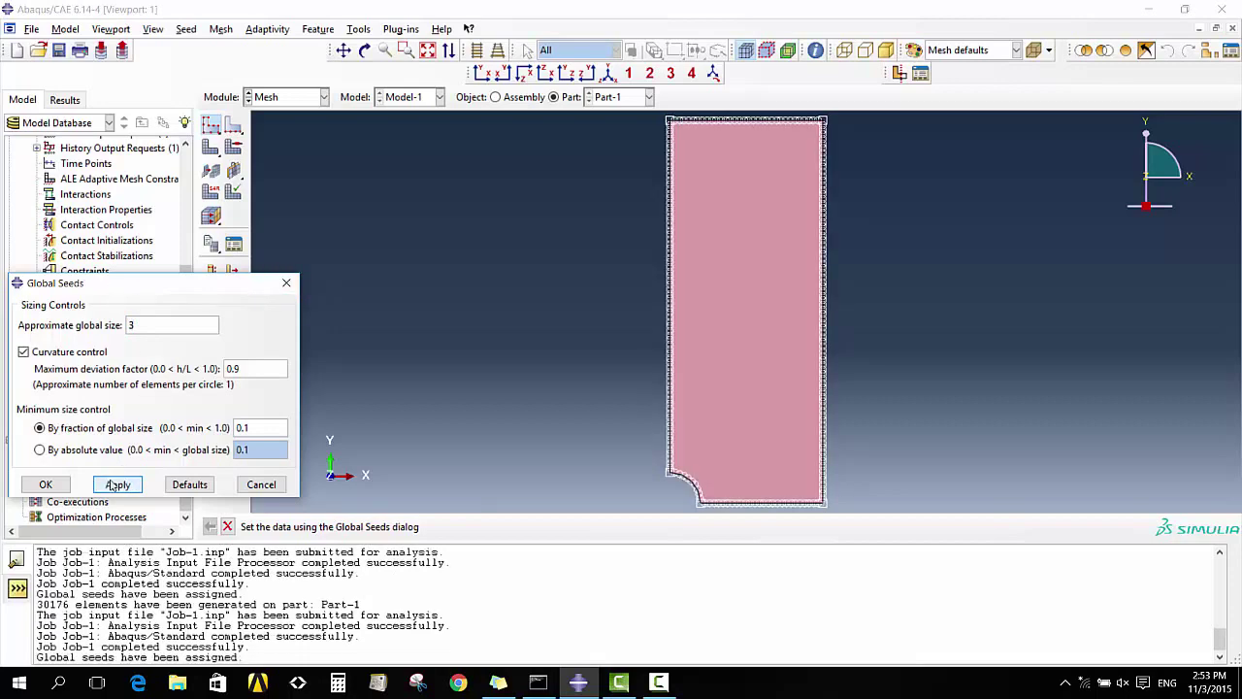
left_click(46, 484)
left_click(210, 147)
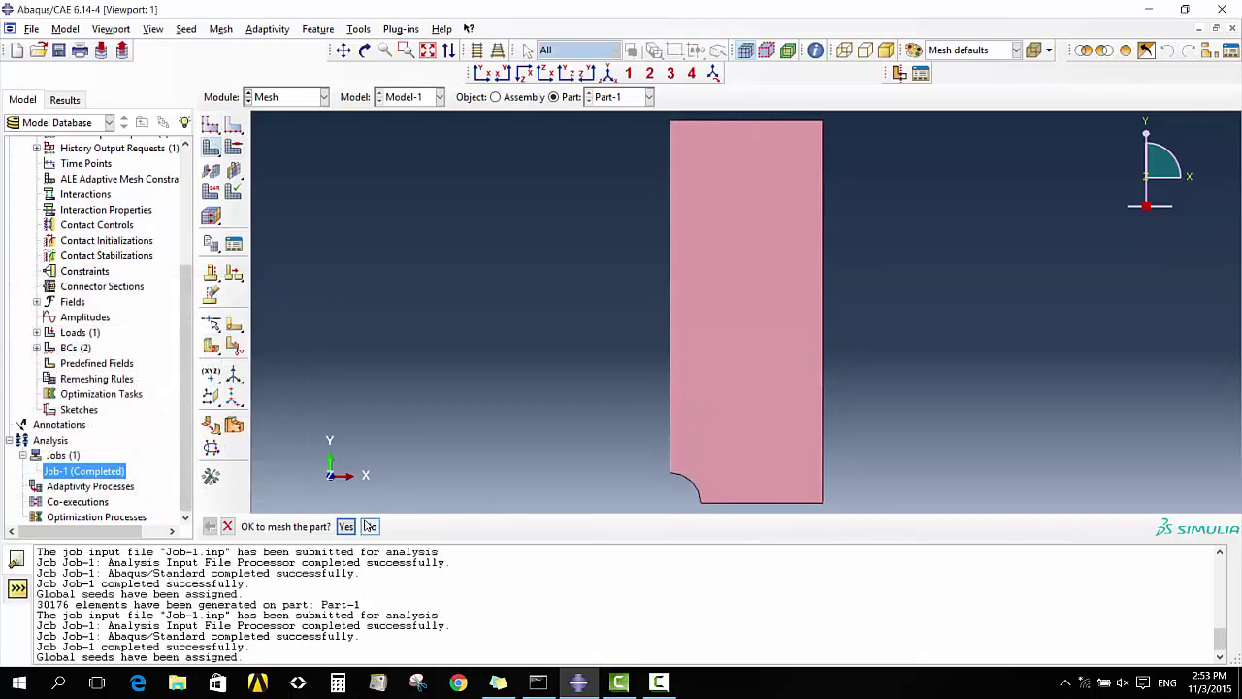
left_click(345, 526)
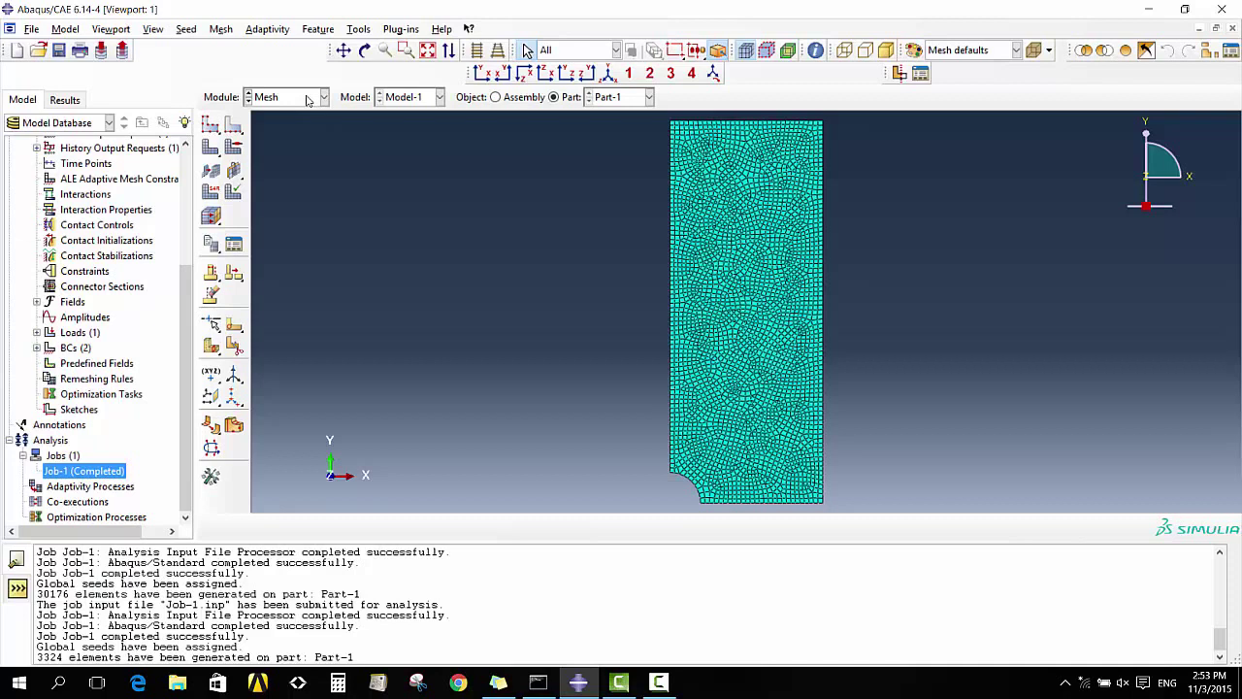
left_click(306, 98)
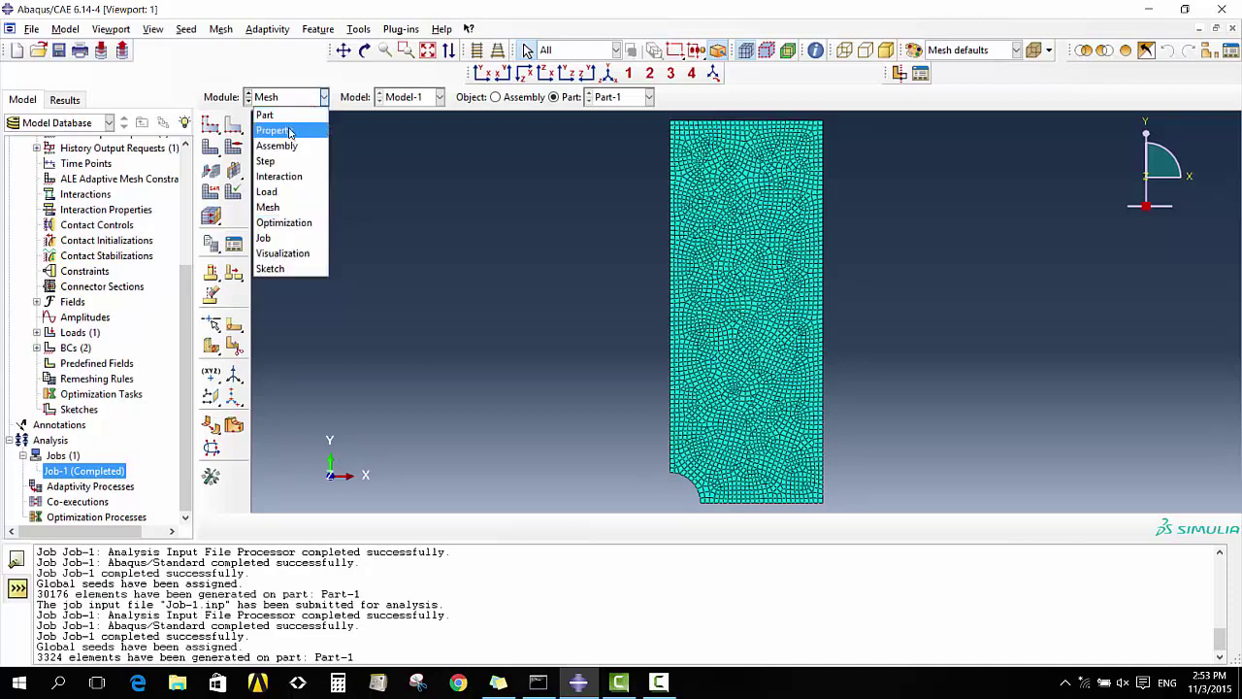
Switch to the Part module and open Part-1's Shell planar-1 section sketch for editing
left_click(270, 115)
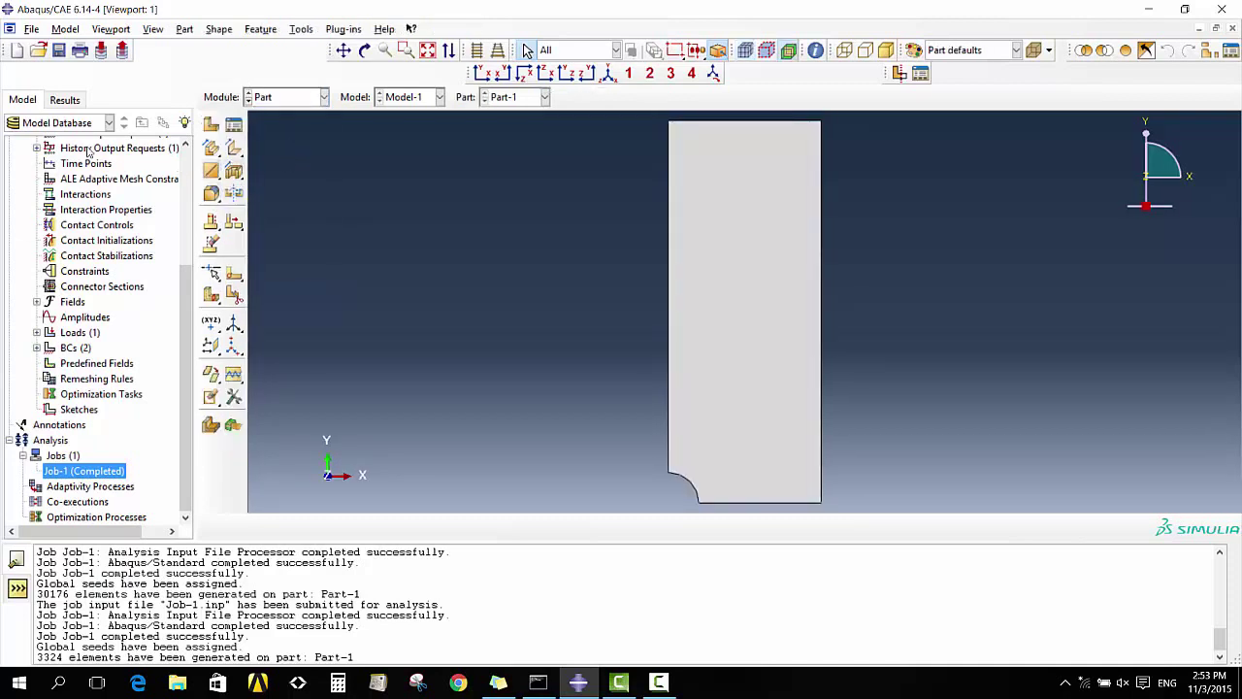
scroll(185, 226, "up", 4)
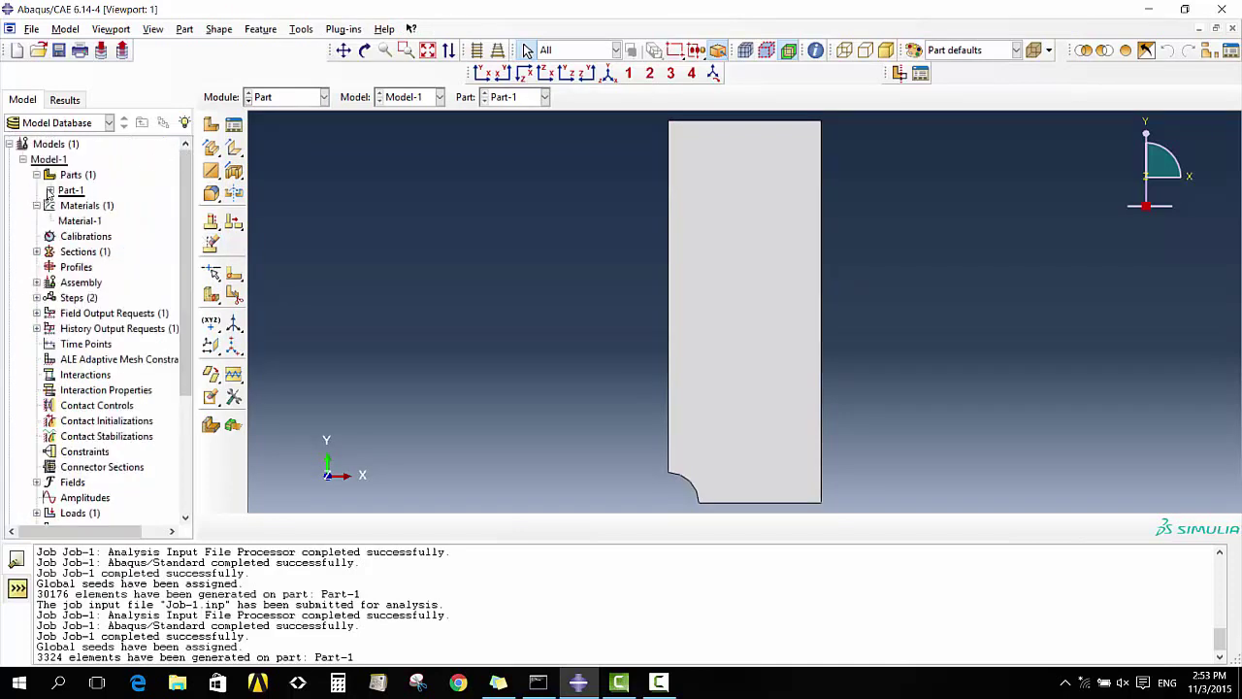
left_click(49, 190)
left_click(64, 206)
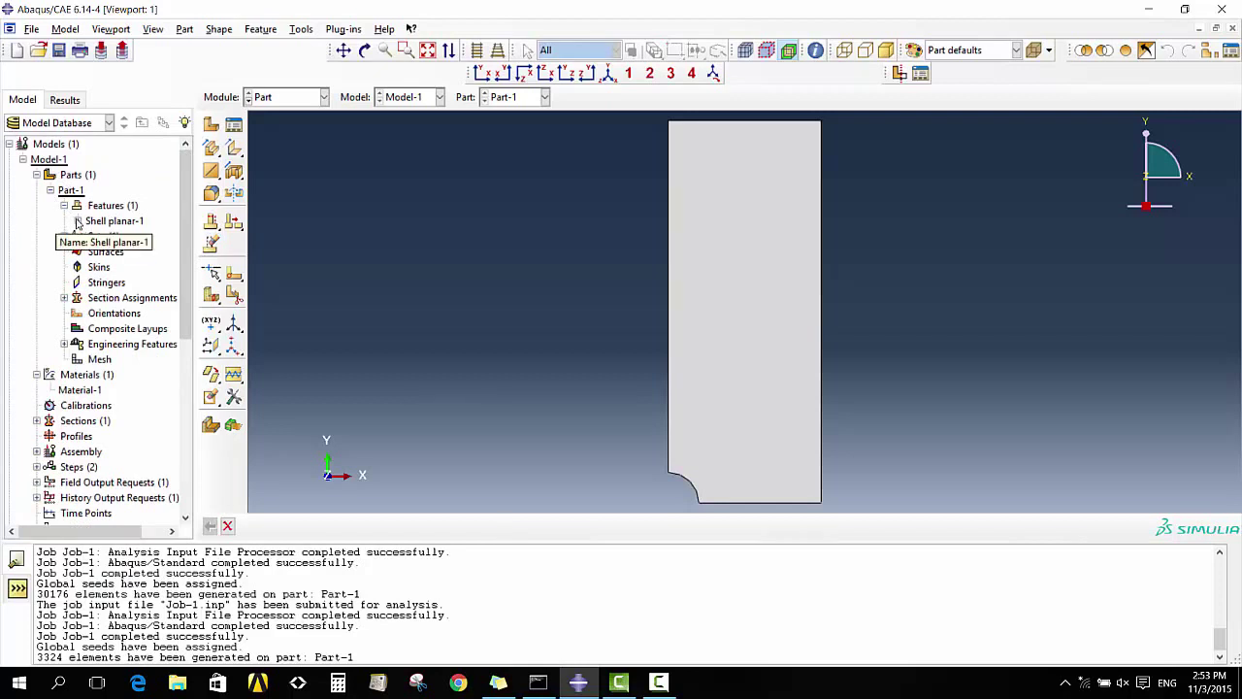
left_click(78, 222)
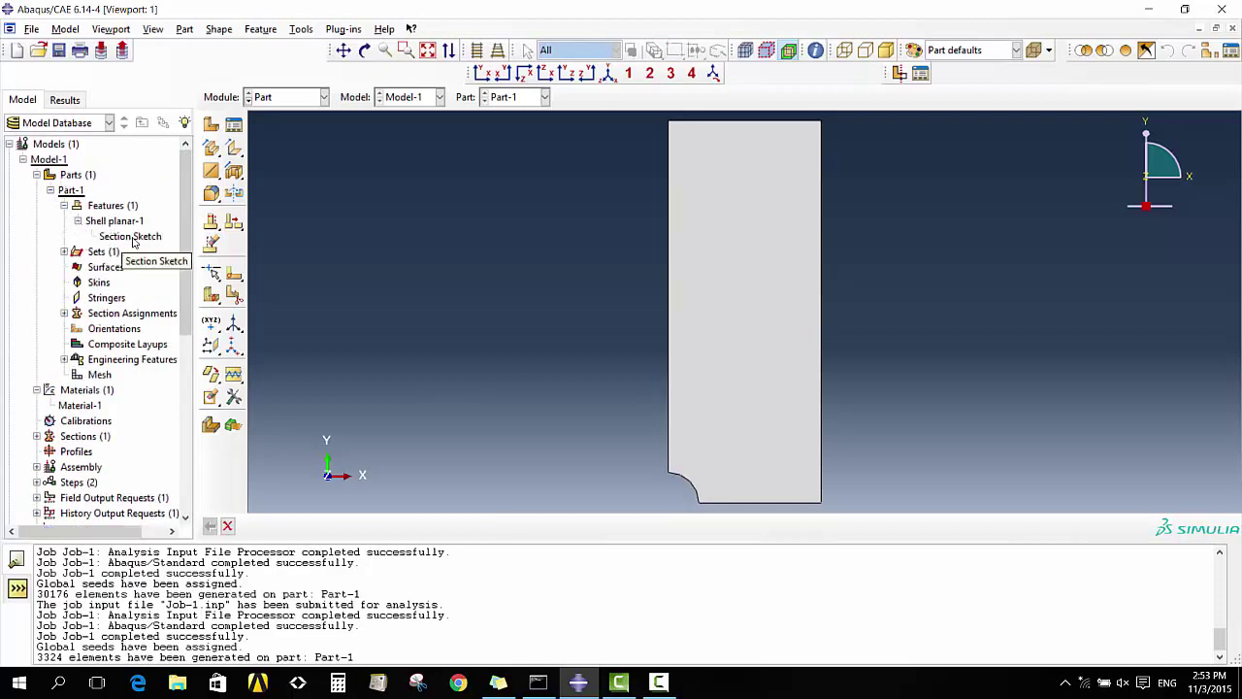
double_click(133, 238)
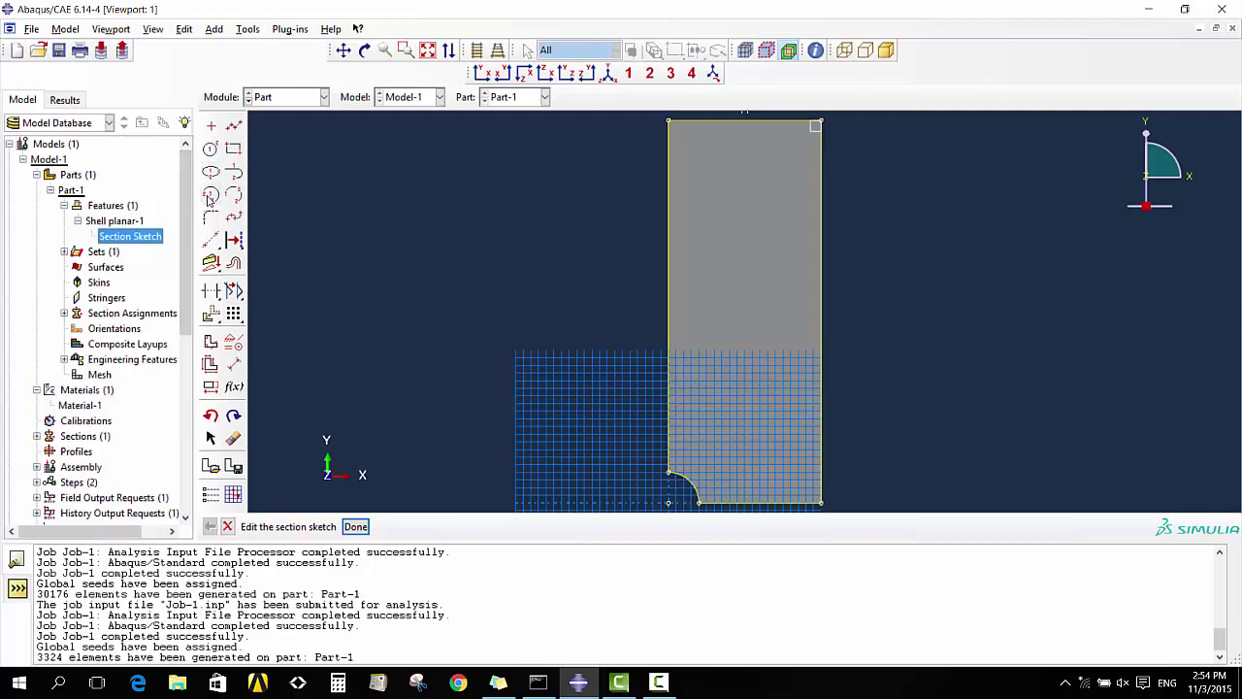
Start a centre-point arc at the hole centre, then cancel and leave the sketch unchanged
left_click(211, 194)
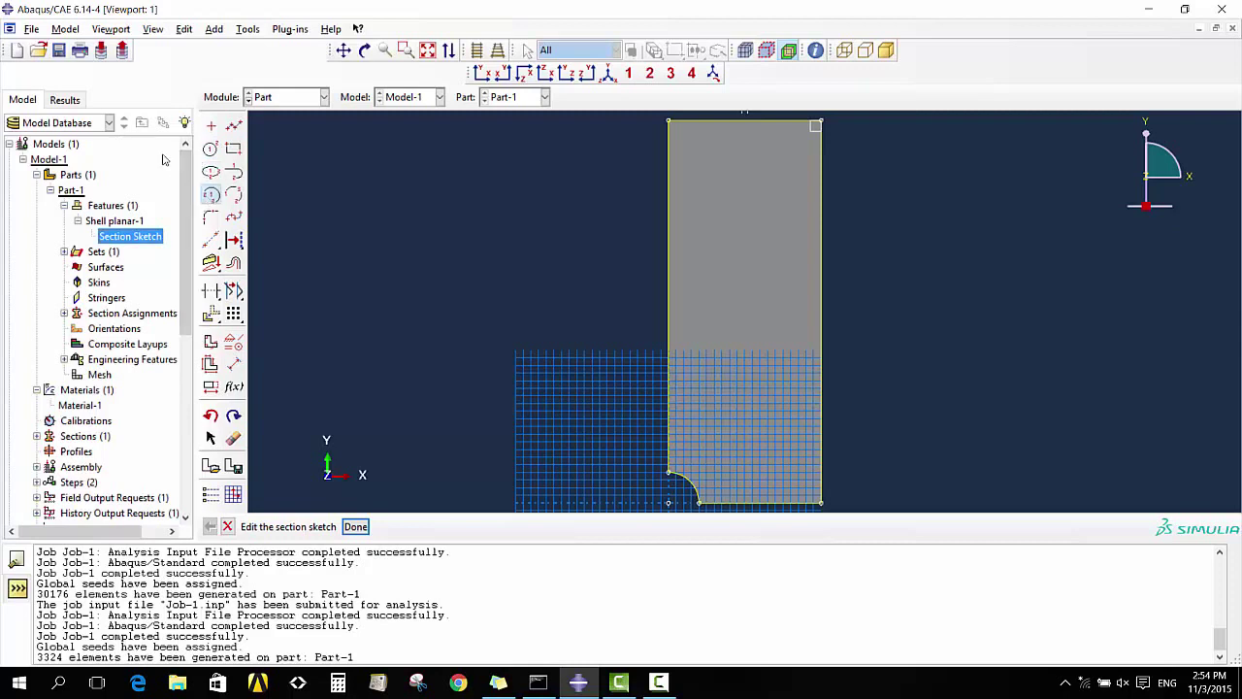
left_click(667, 502)
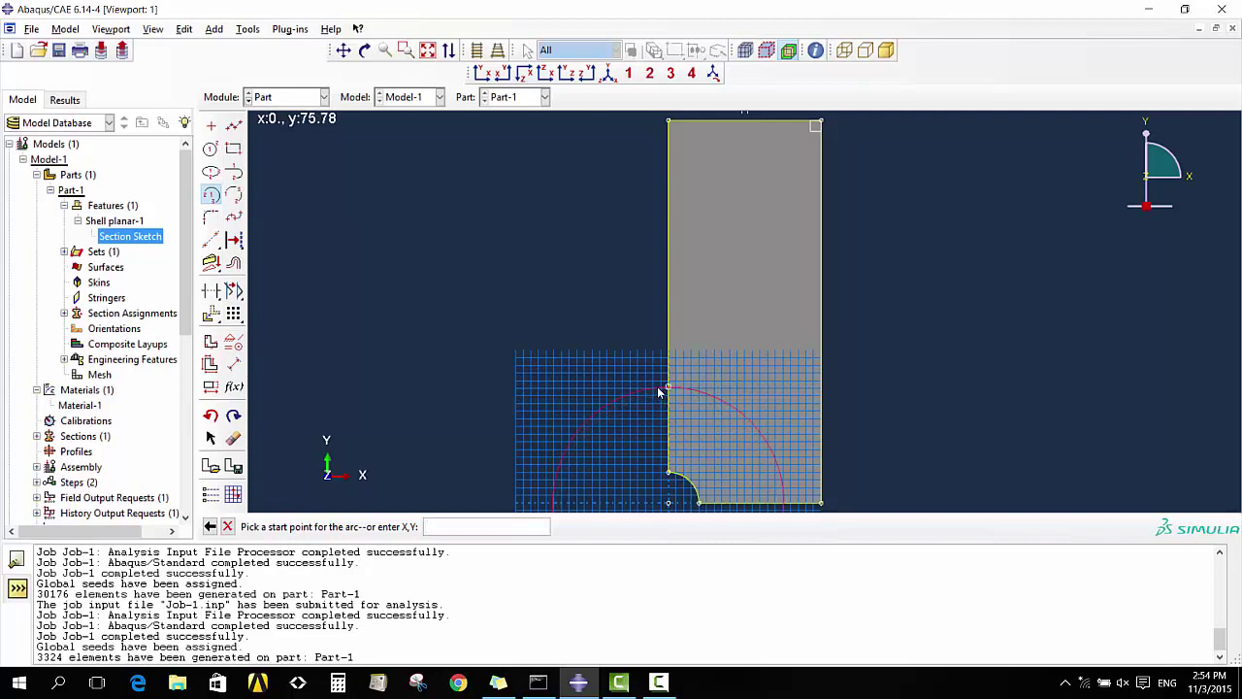
key("Escape")
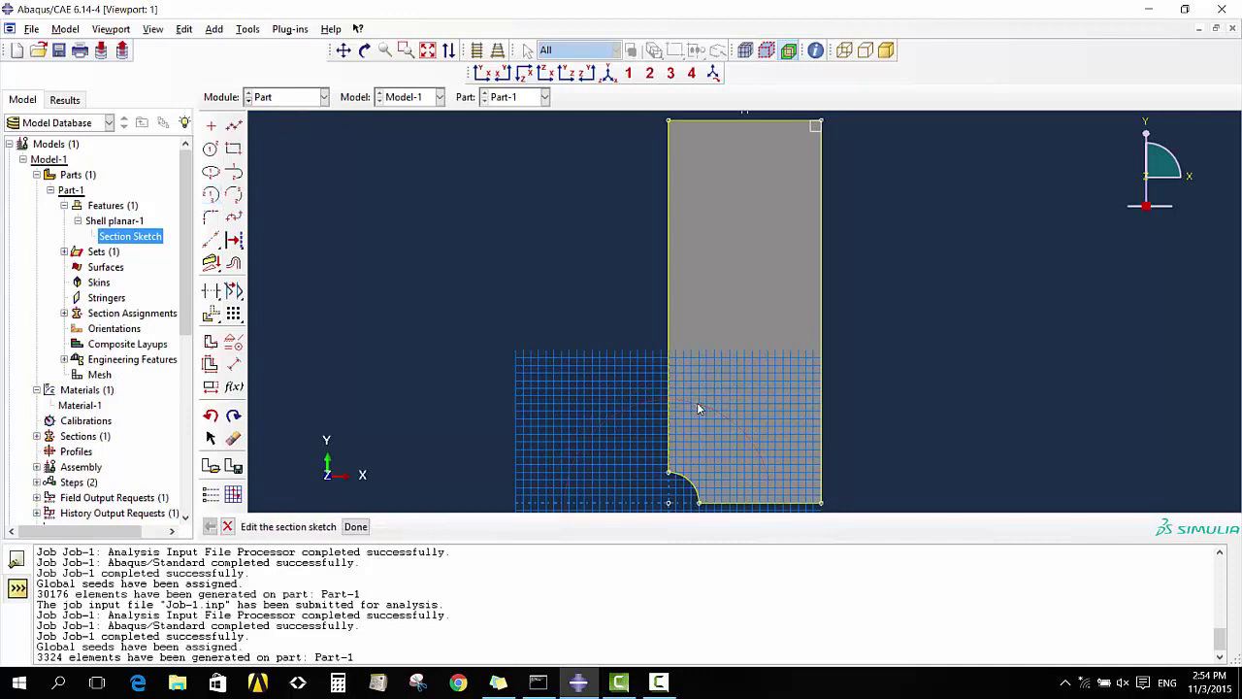
key("Escape")
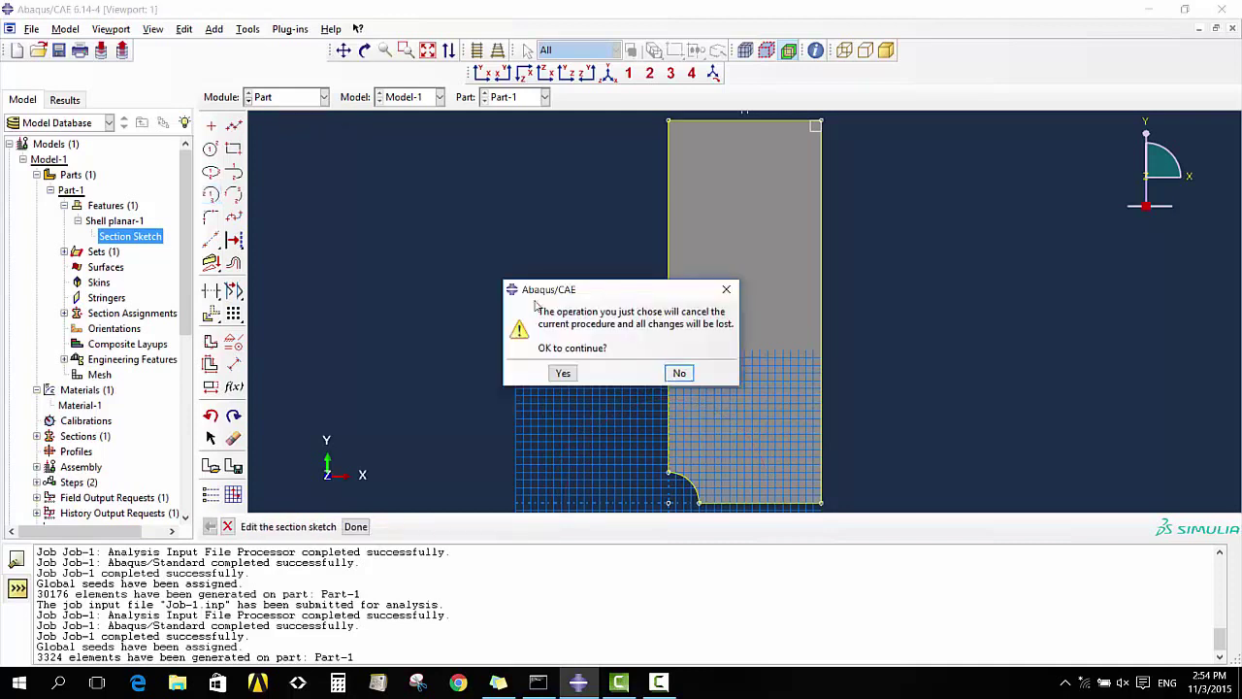
left_click(679, 373)
middle_click(289, 425)
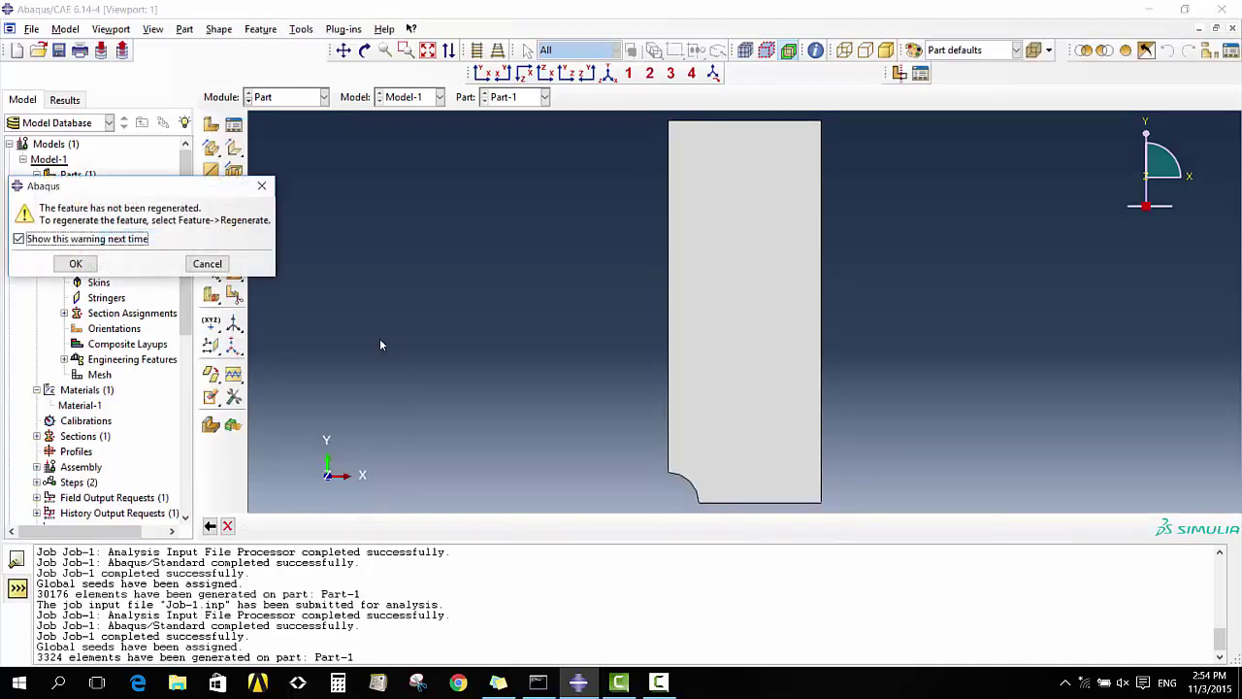
left_click(78, 263)
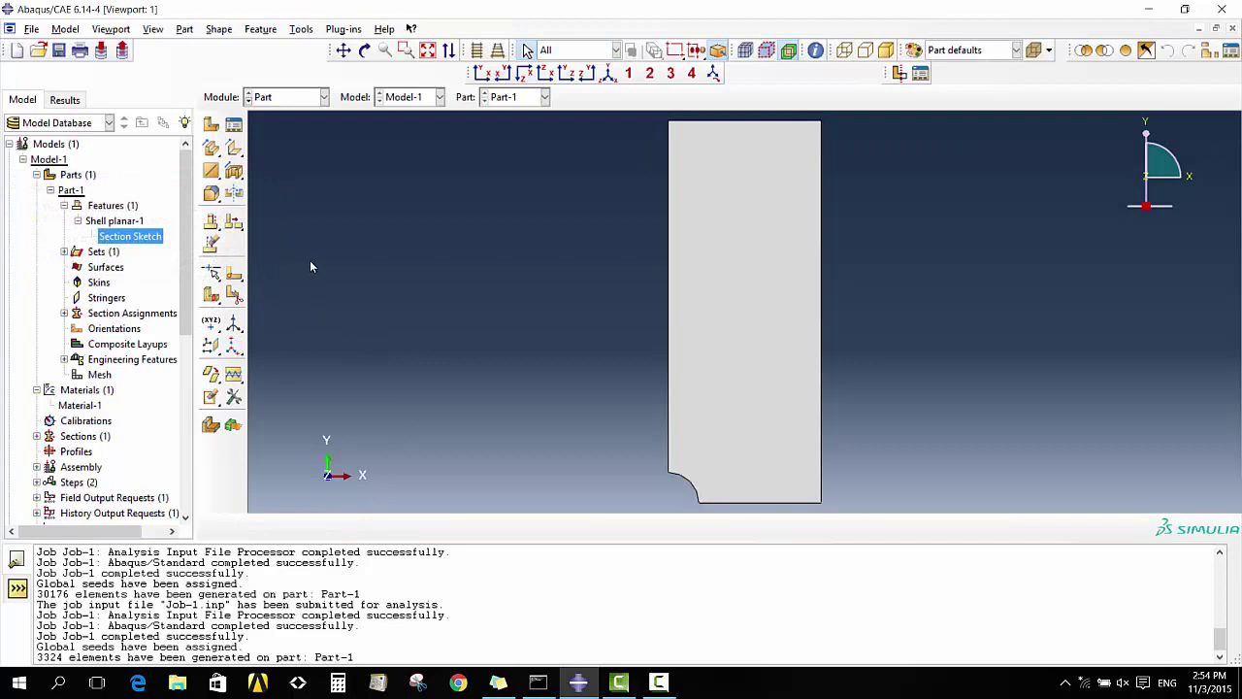
Start a sketch partition of the plate face, letting the invalidated mesh be deleted
left_click(234, 295)
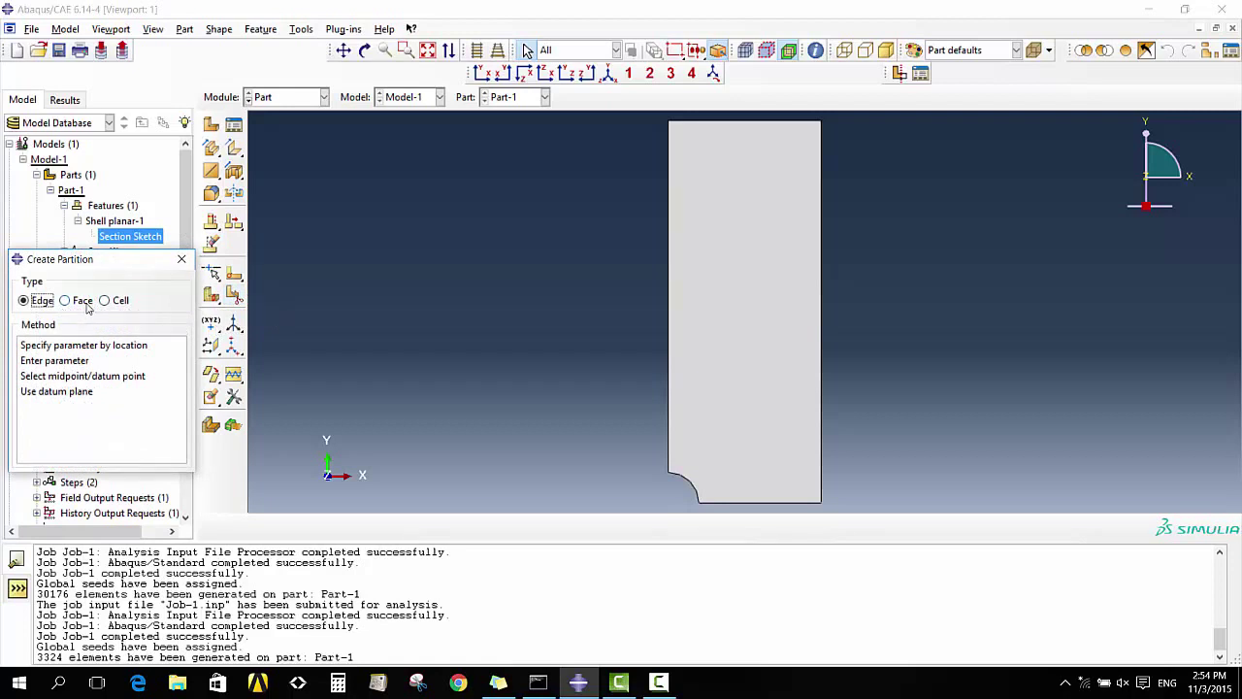
left_click(83, 302)
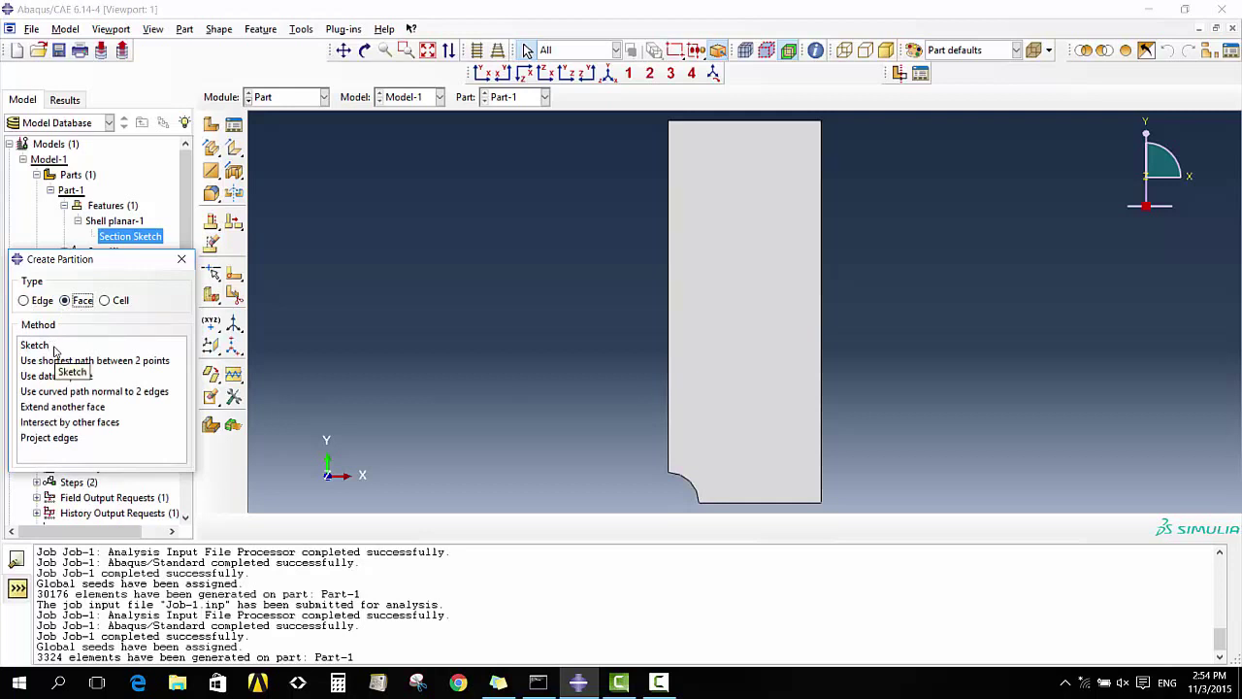
left_click(54, 347)
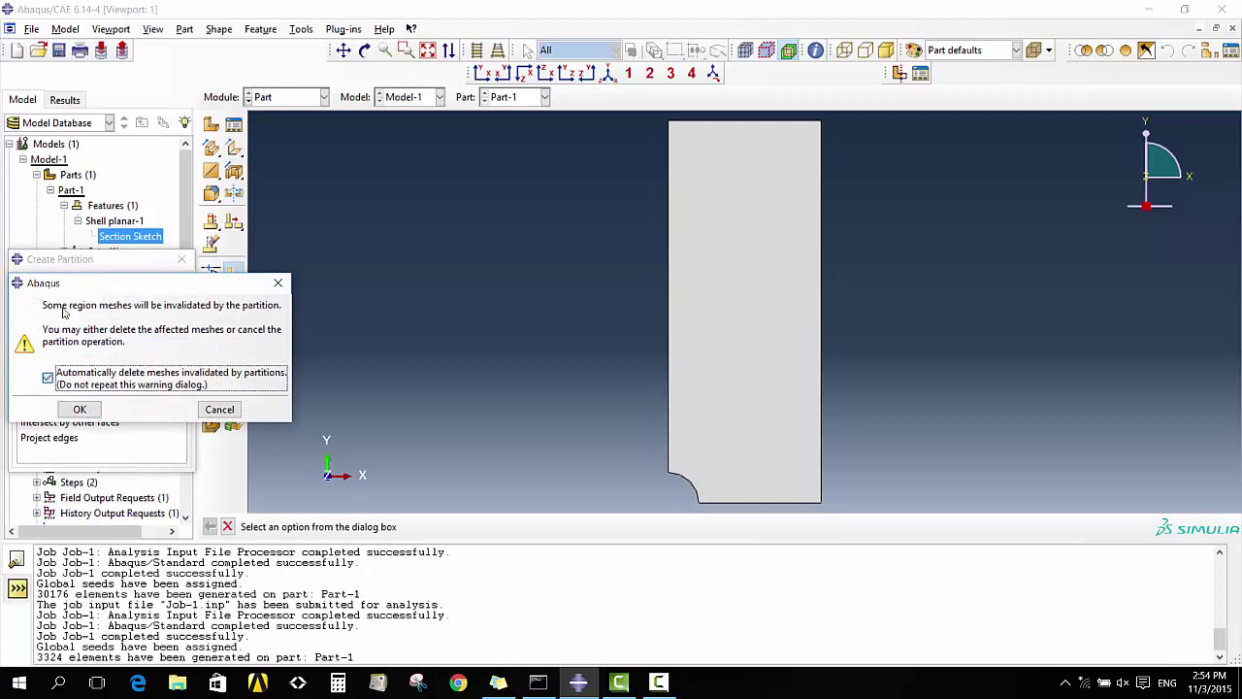
left_click(80, 408)
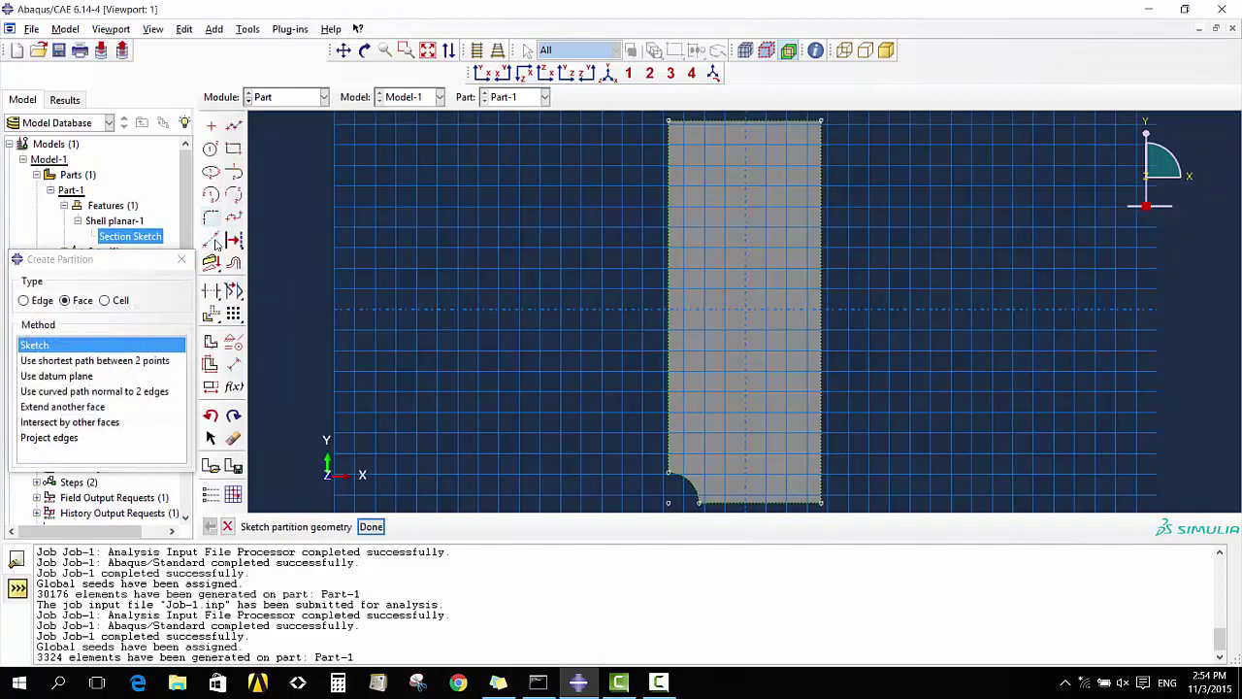
Sketch a centre-and-endpoints arc about the hole centre, from the left edge to the bottom edge
left_click(211, 194)
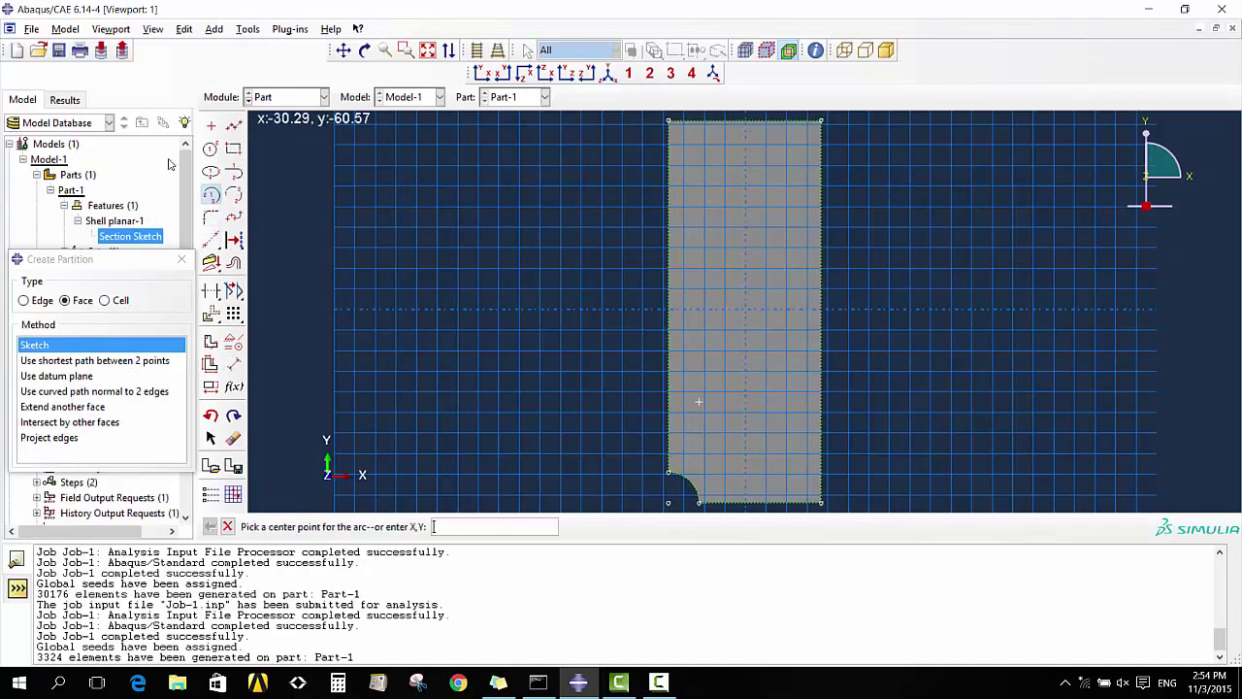
left_click(667, 503)
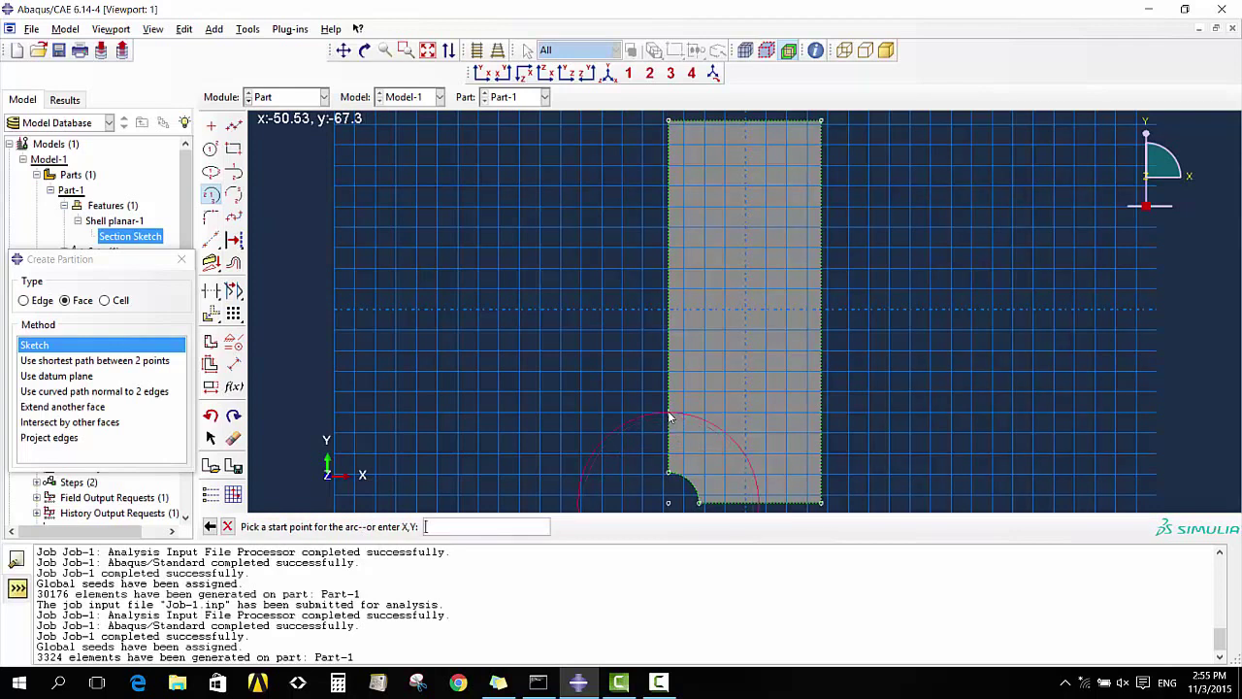
left_click(667, 413)
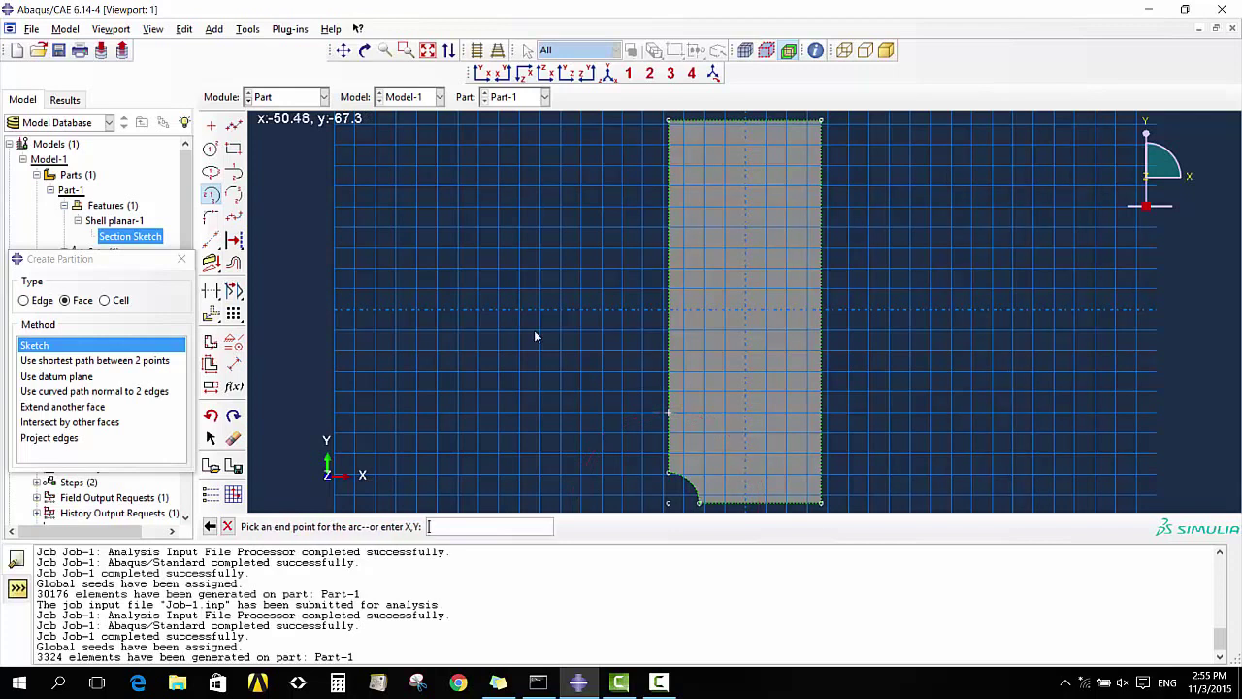
left_click(762, 499)
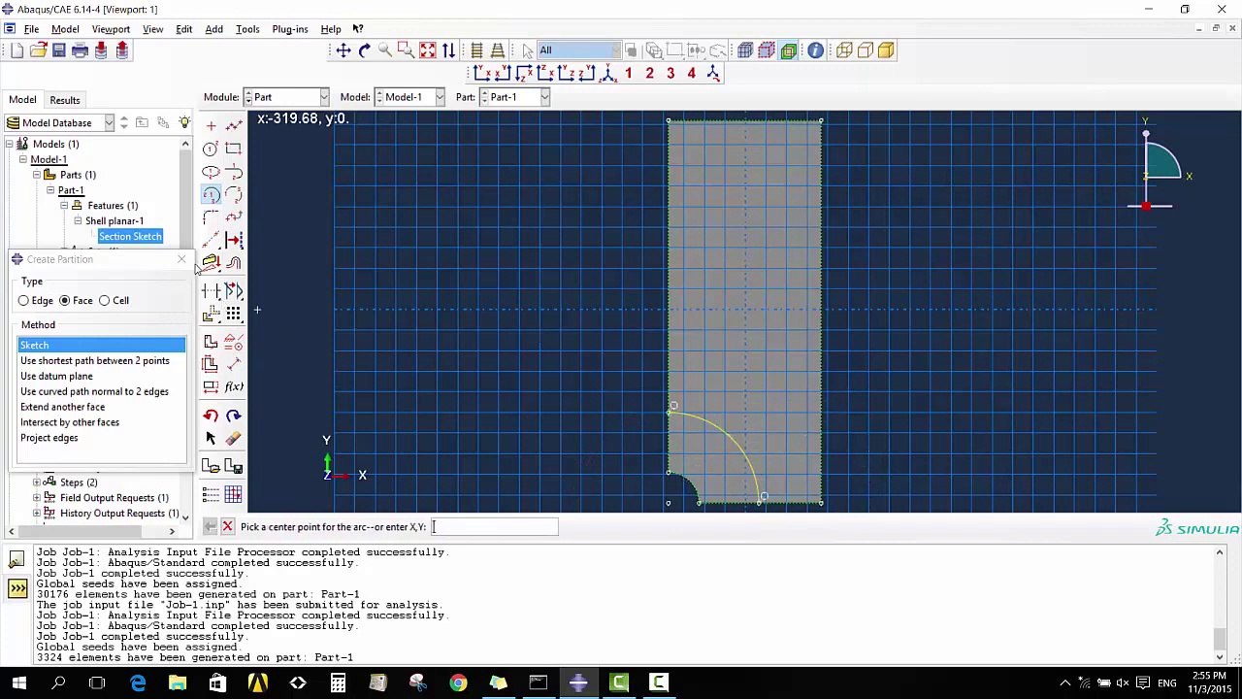
left_click(181, 259)
left_click(227, 526)
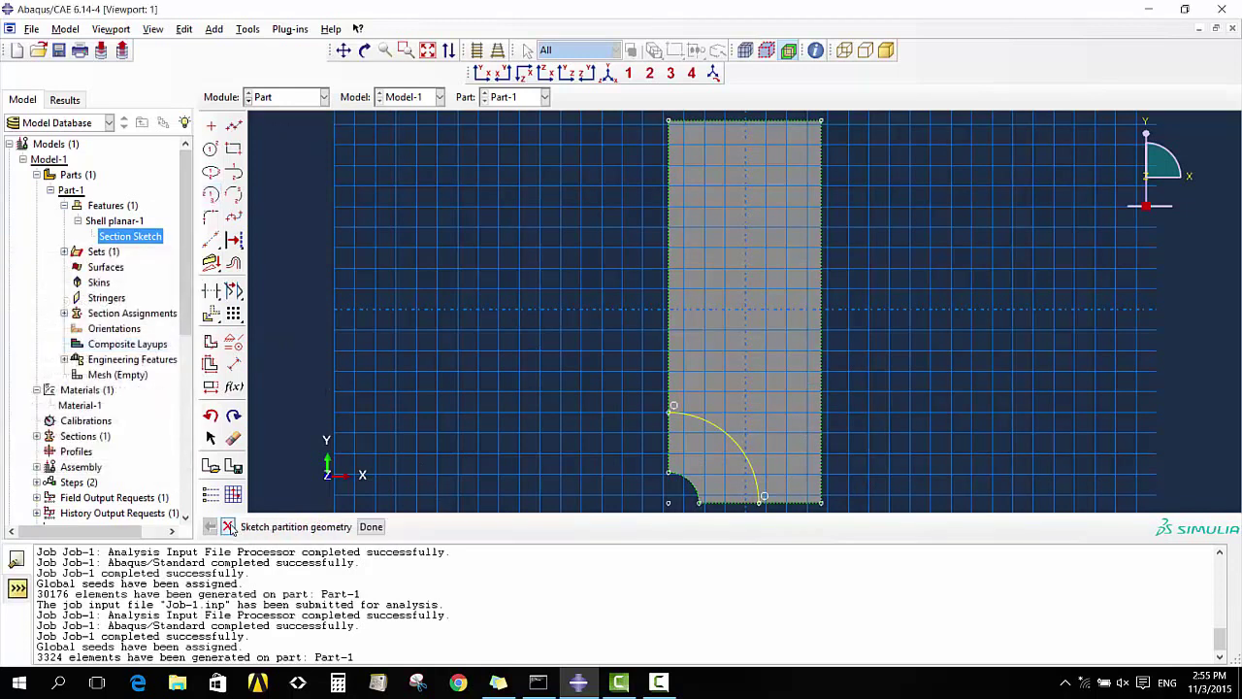
left_click(371, 527)
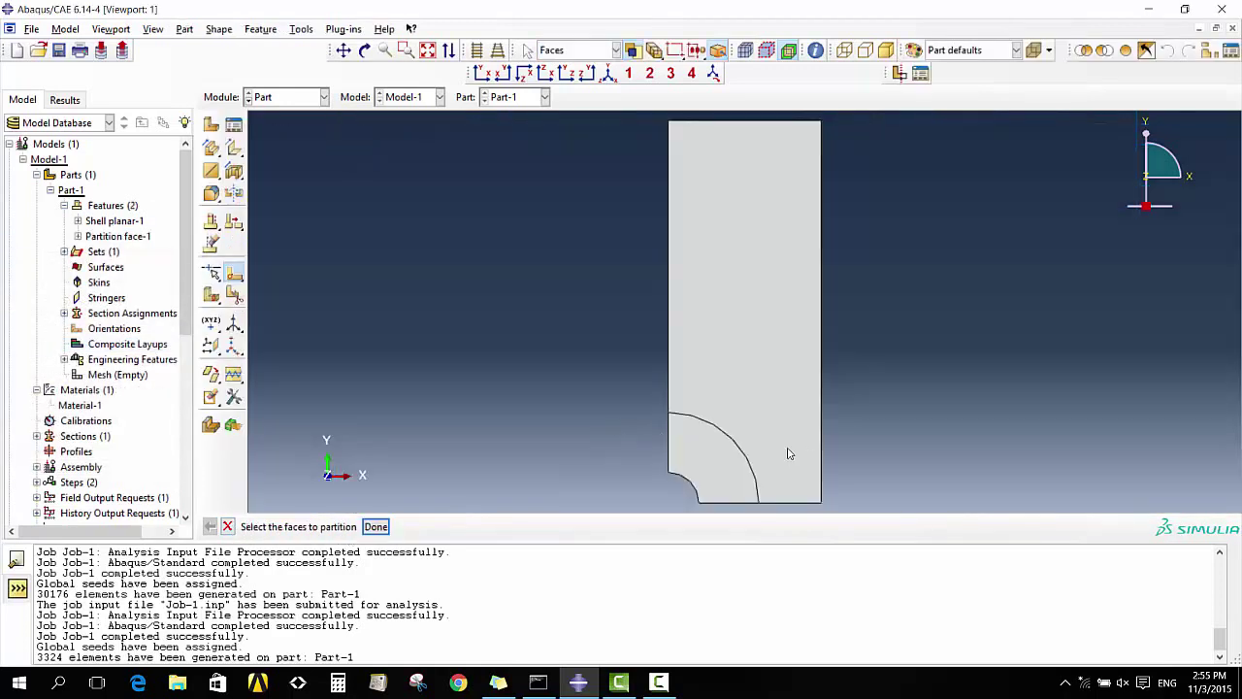
left_click(715, 471)
left_click(324, 97)
In the Property module, delete the existing Section-1 assignment
left_click(312, 137)
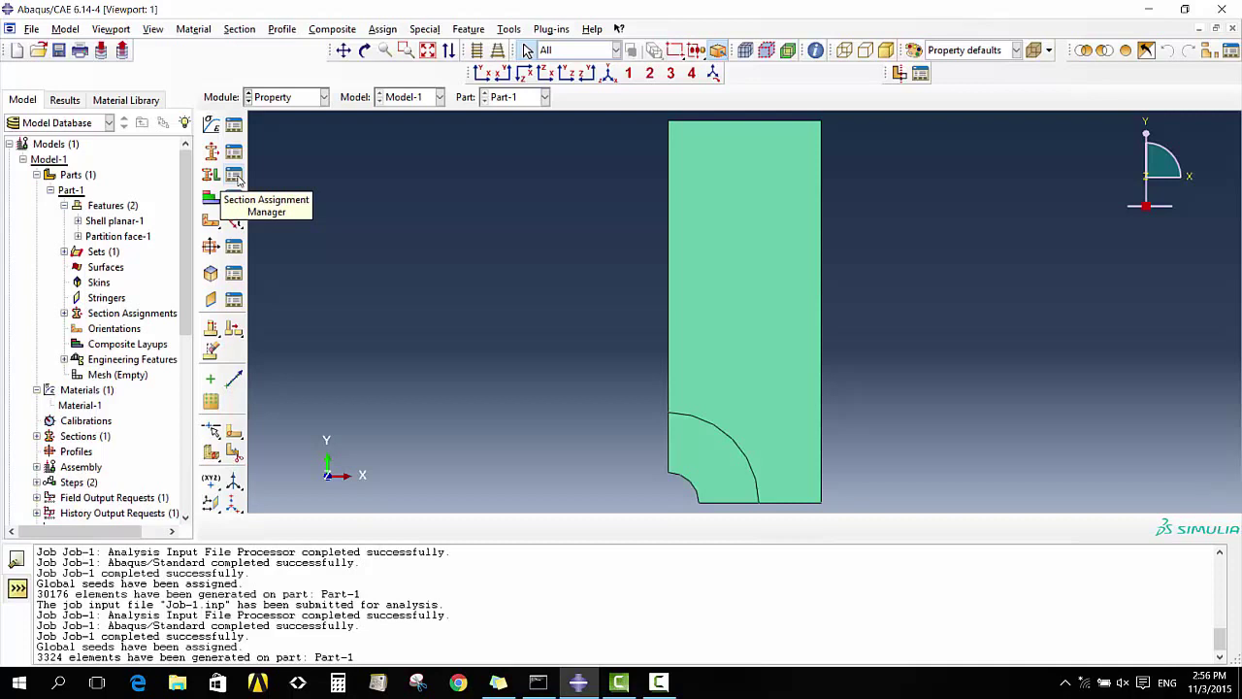
left_click(237, 177)
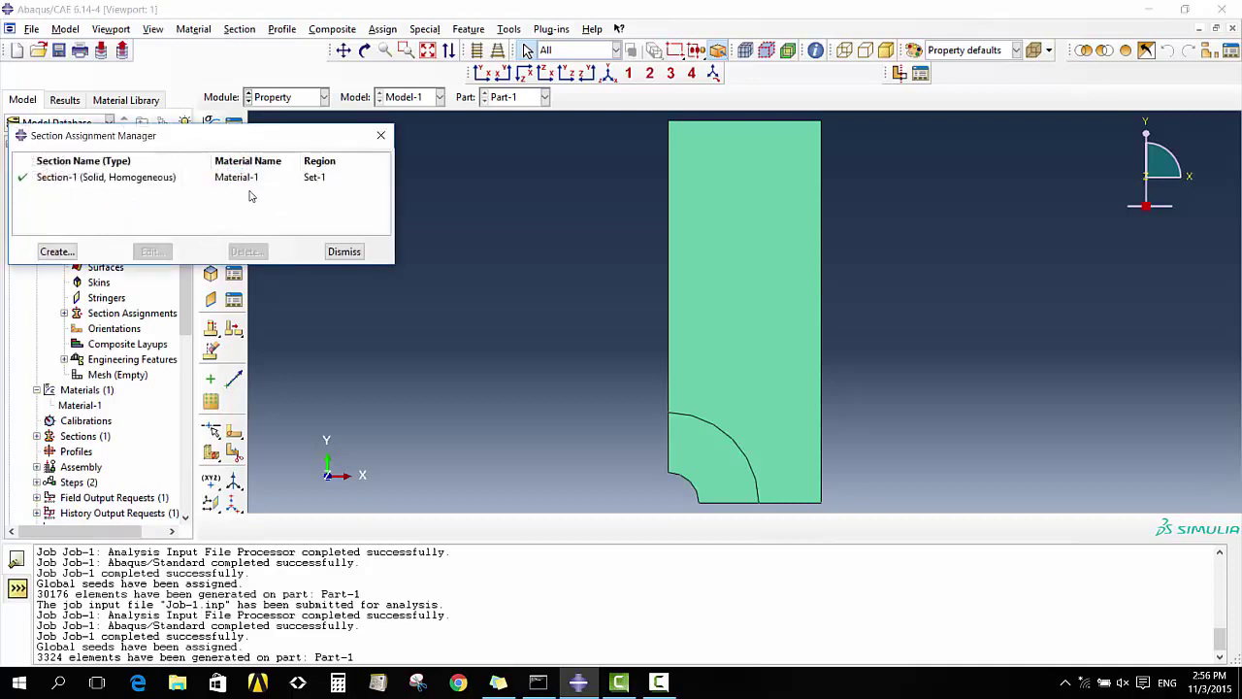
left_click(170, 177)
left_click(247, 248)
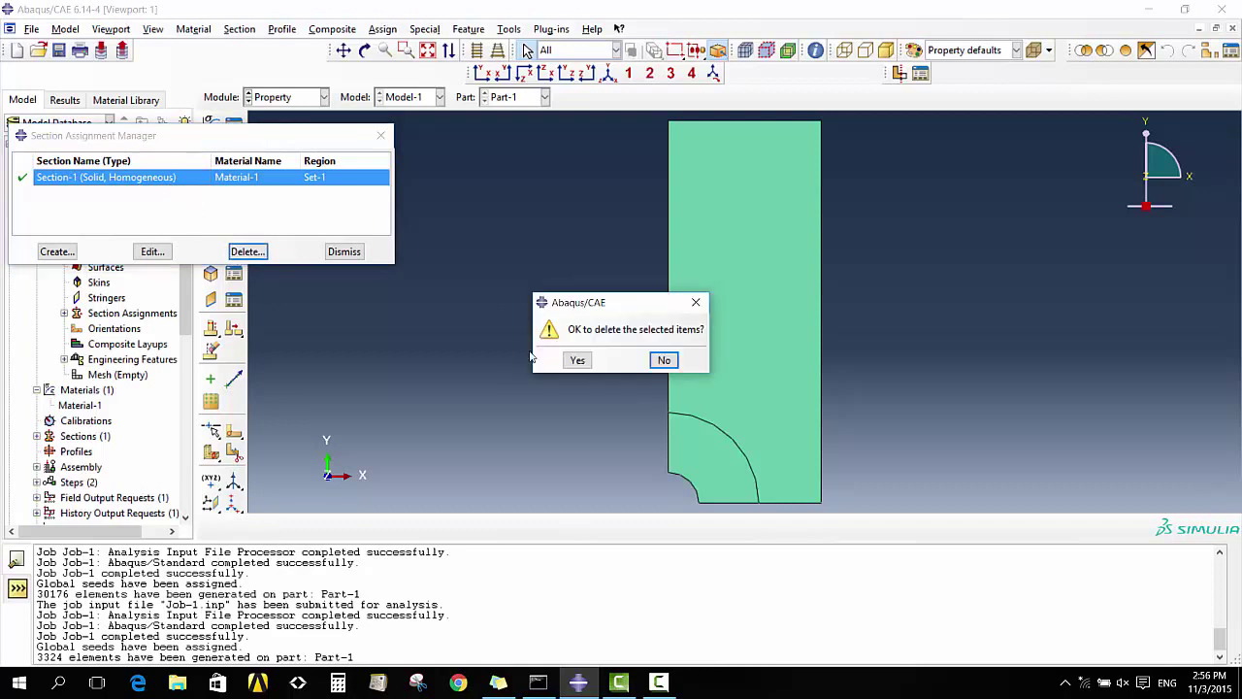
key("Return")
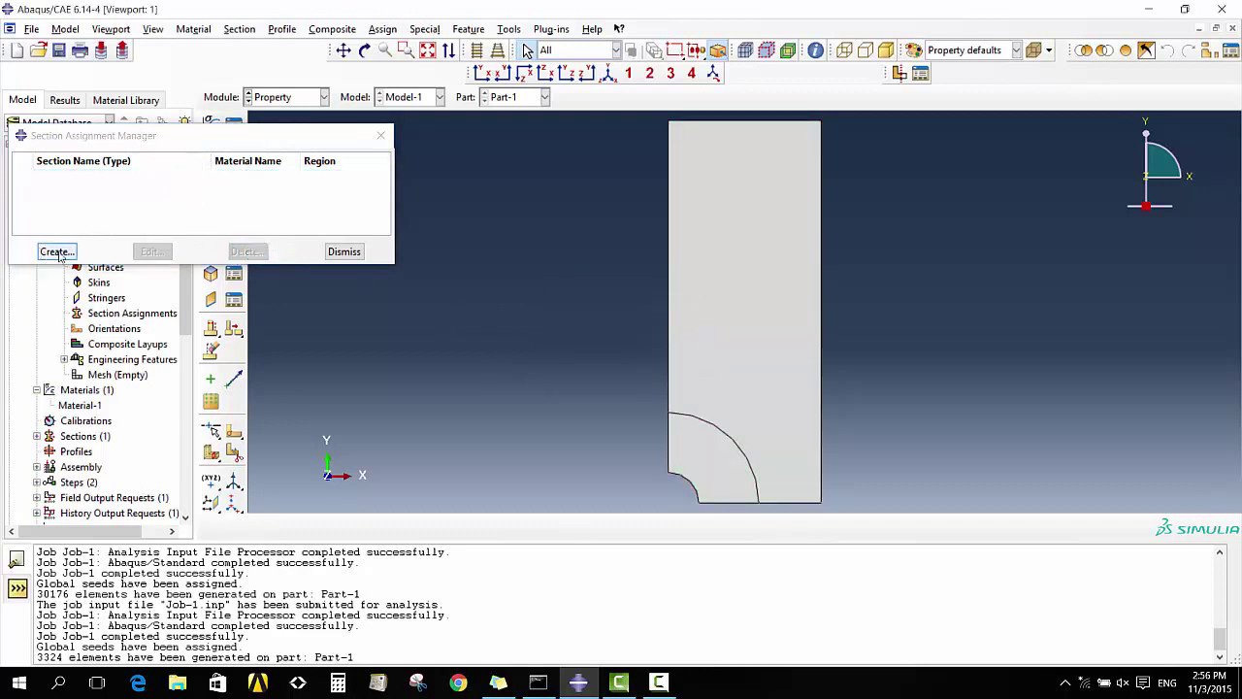
Assign Section-1 to both the upper plate region and the quarter-ring around the hole
left_click(57, 252)
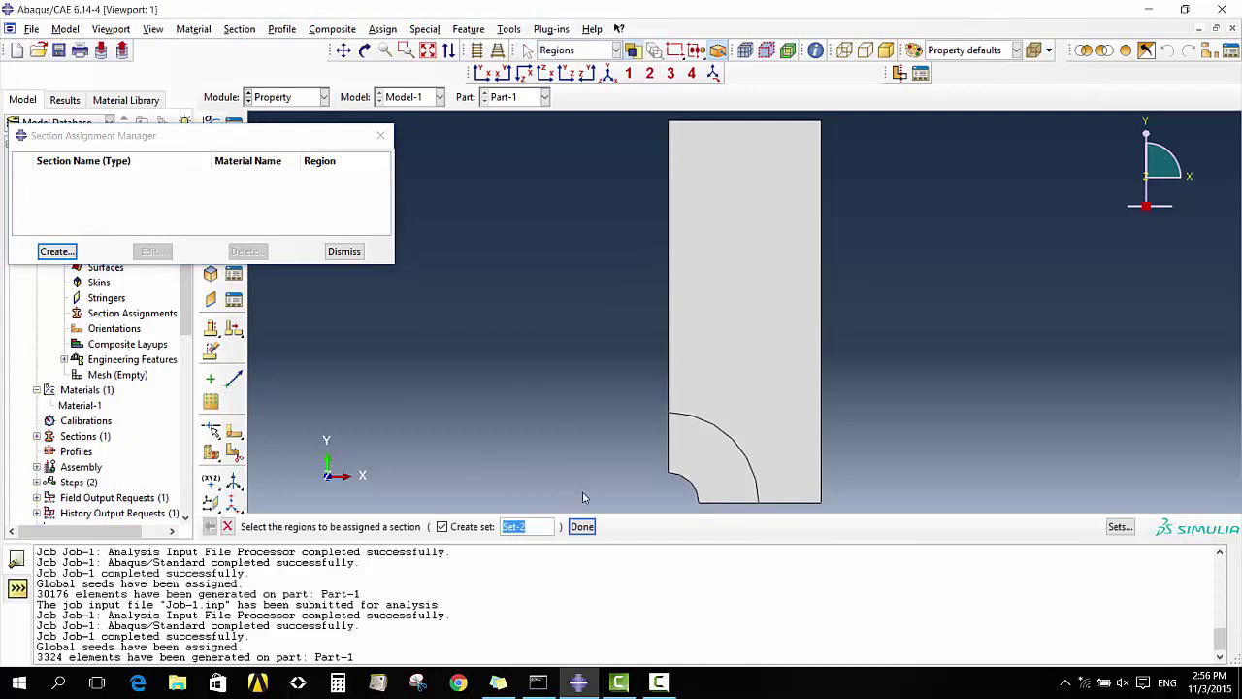
left_click(698, 321)
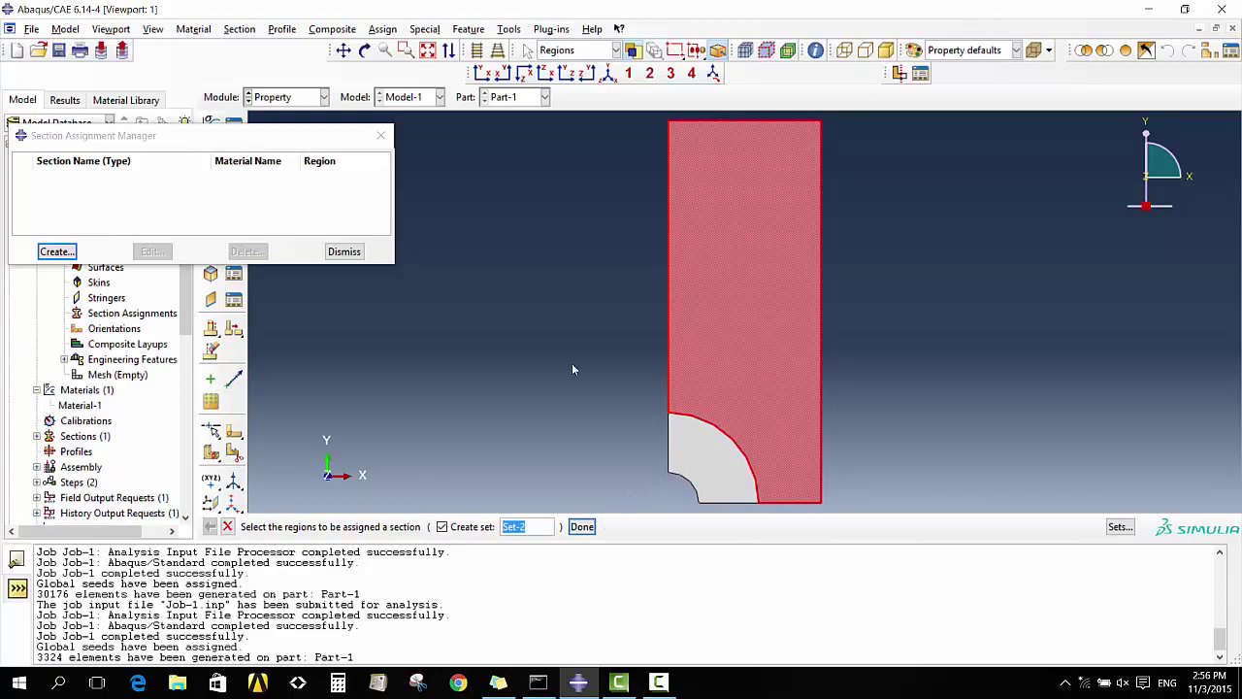
left_click(677, 480, "shift")
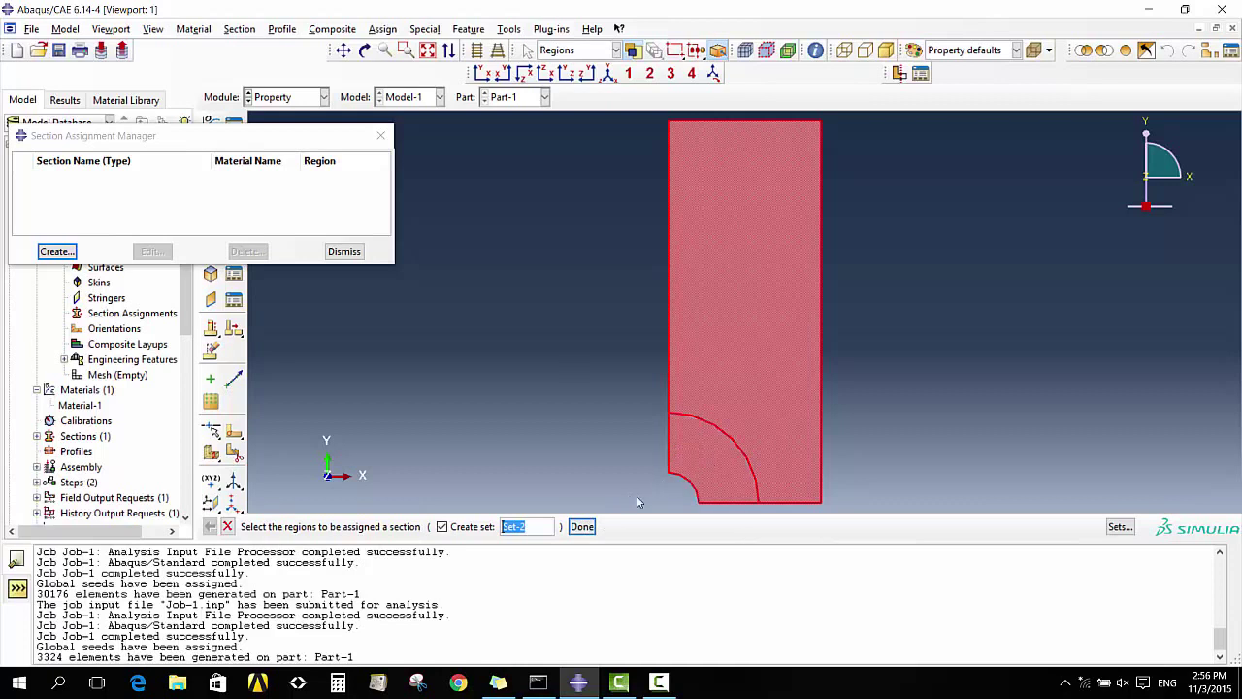
left_click(580, 527)
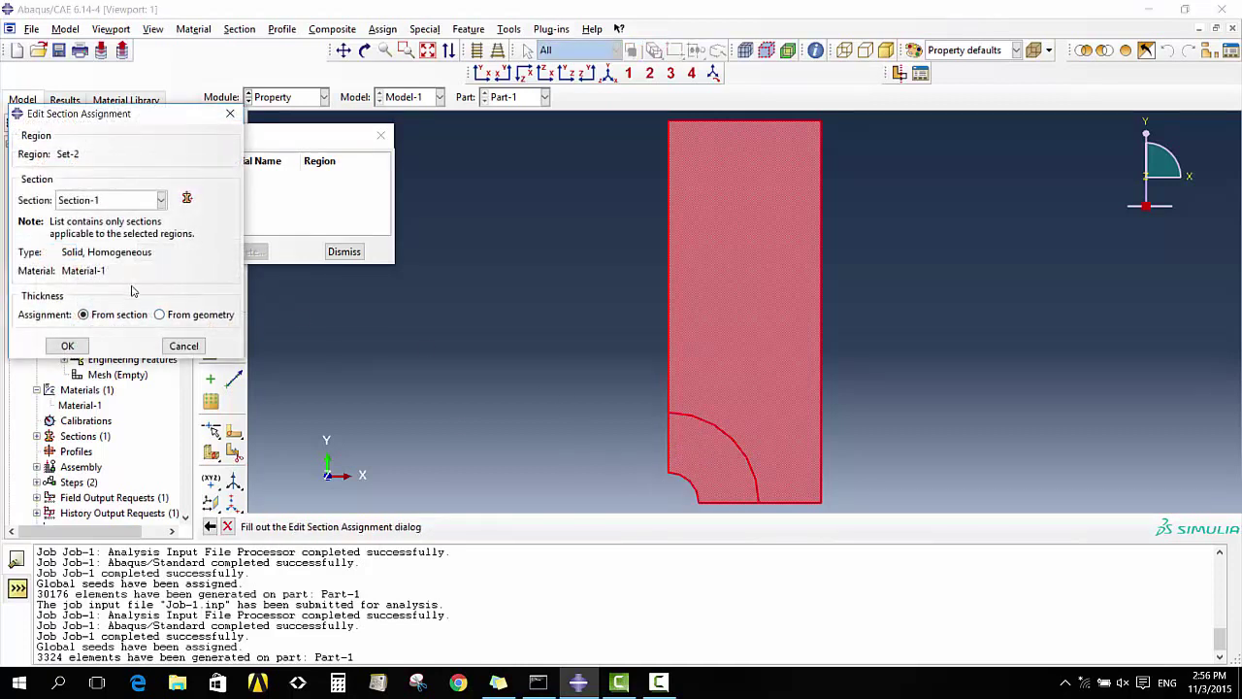
left_click(67, 345)
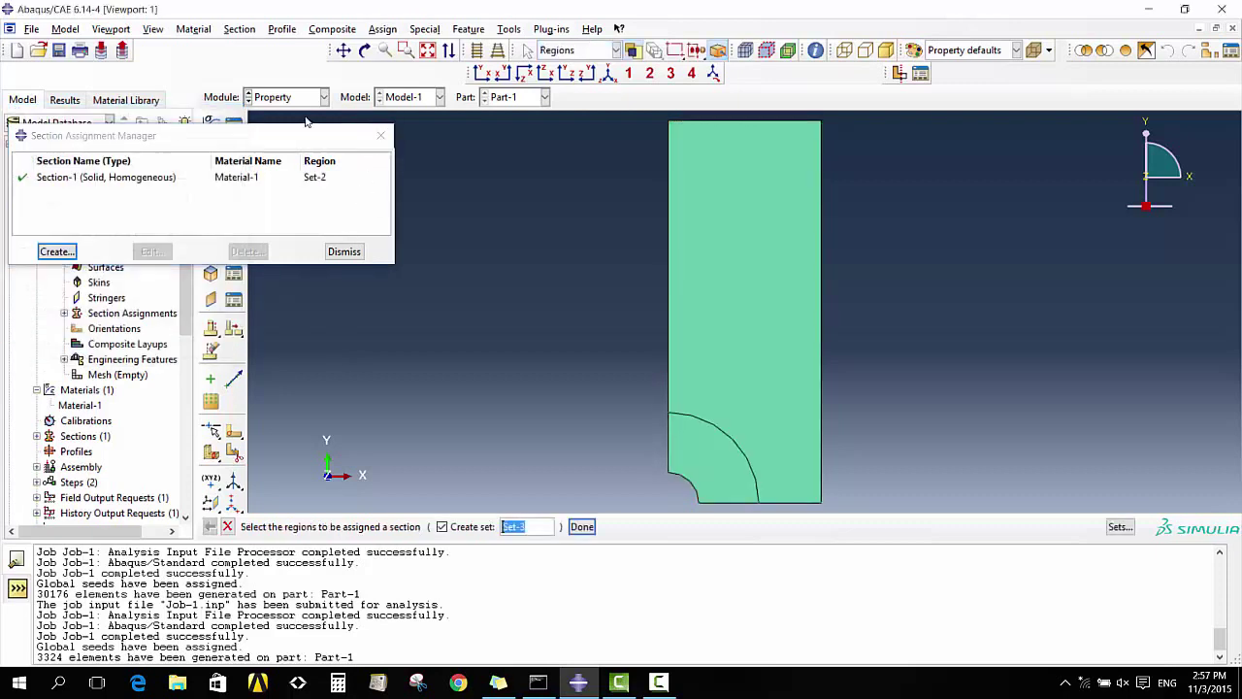
left_click(383, 140)
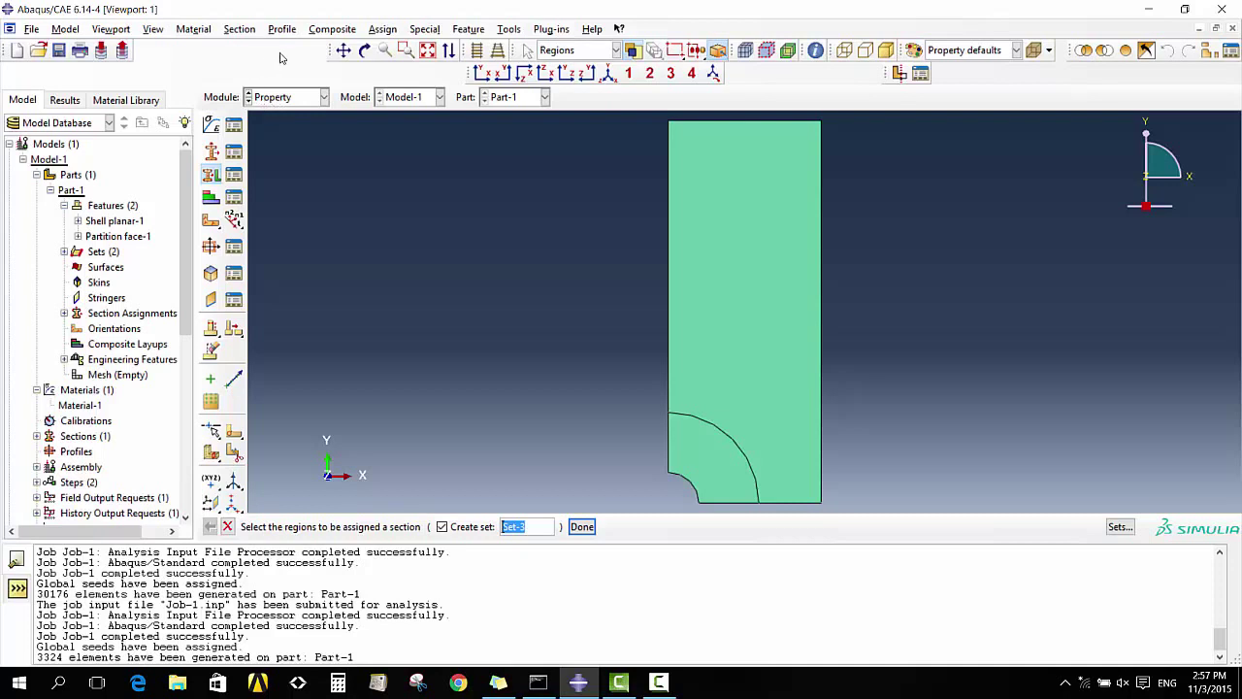
left_click(293, 99)
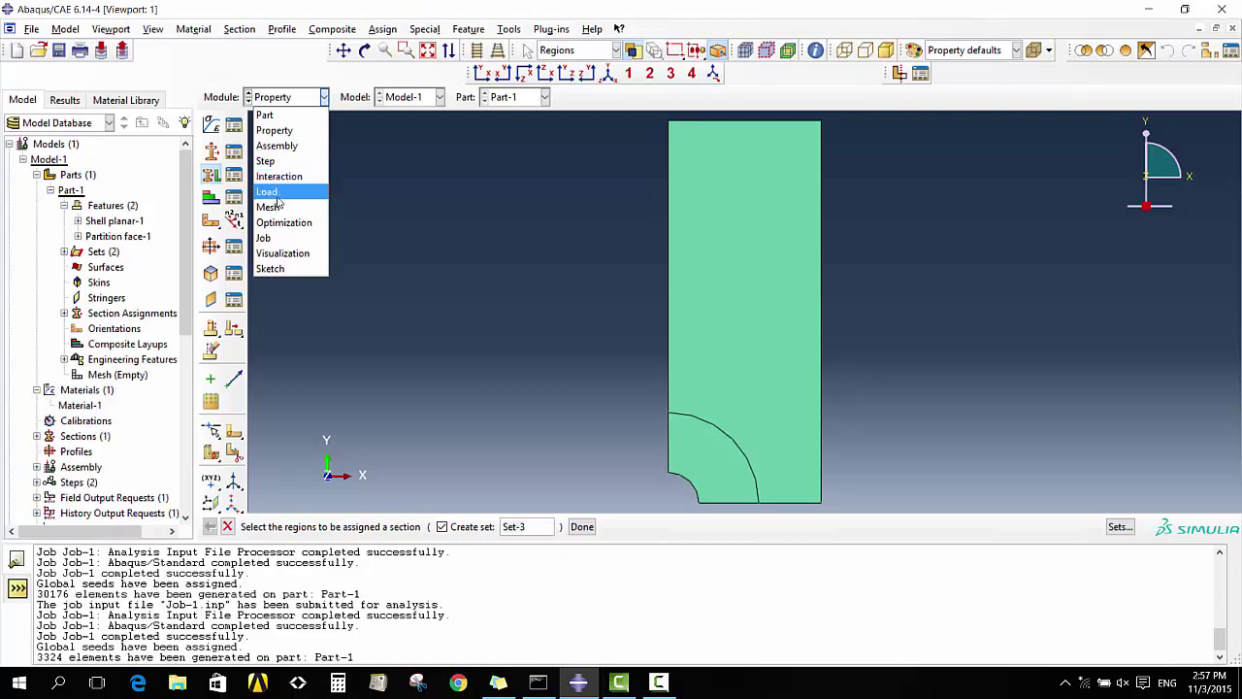
Switch to the Load module
left_click(278, 193)
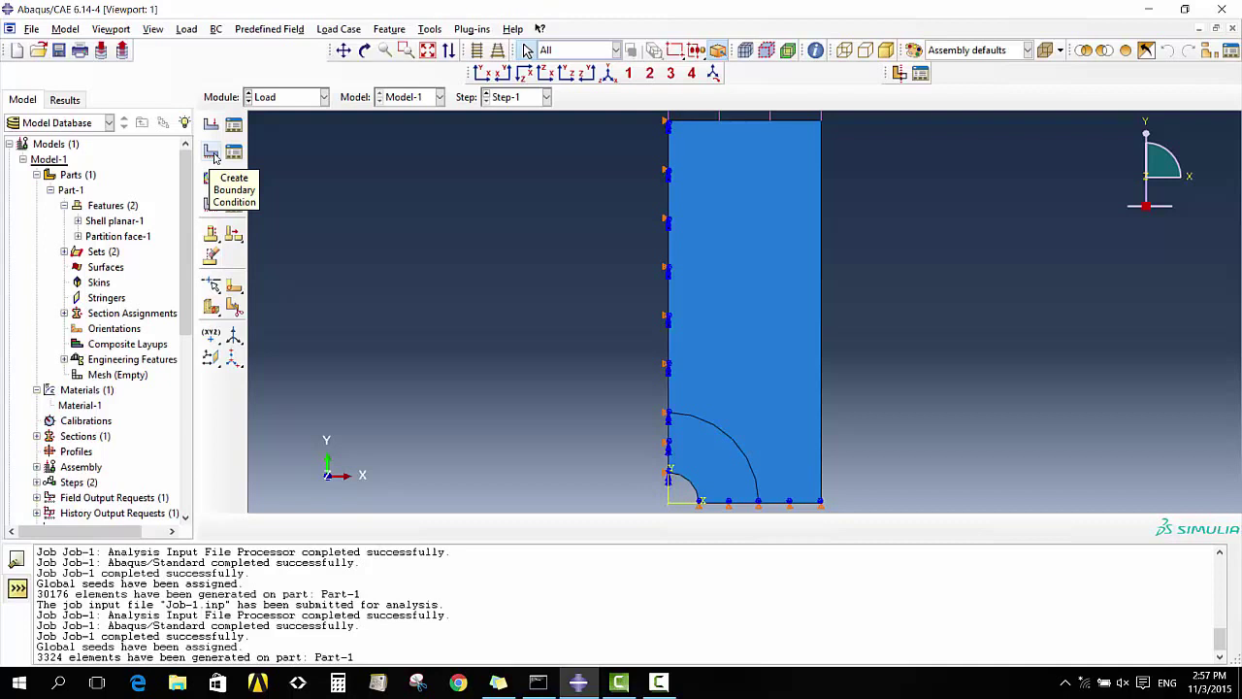
left_click(657, 682)
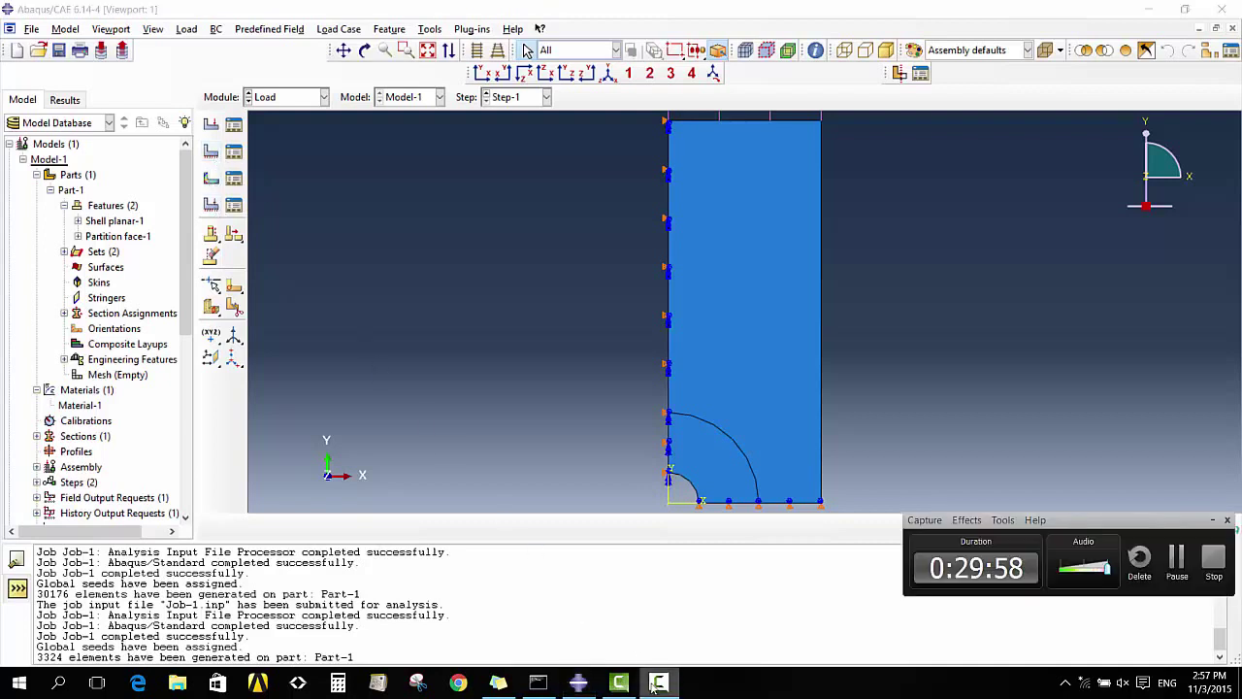
left_click(578, 682)
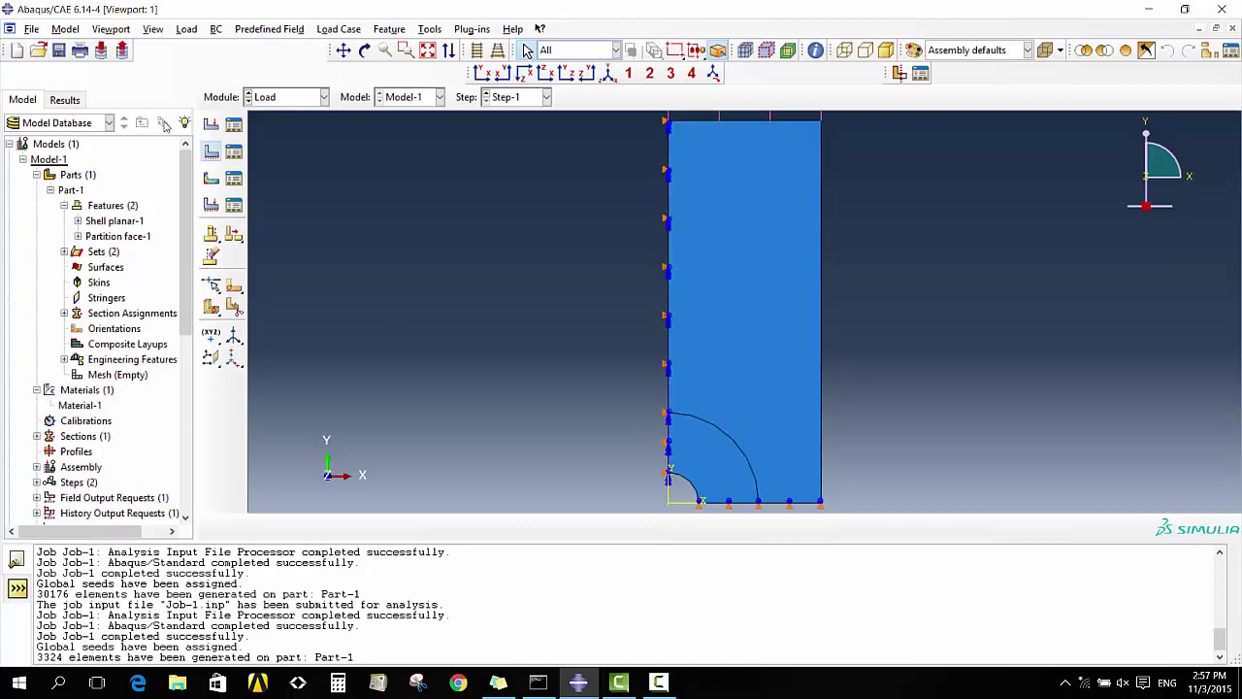
Review the types of BC-1 and BC-2 in the Boundary Condition Manager
left_click(211, 151)
left_click(290, 236)
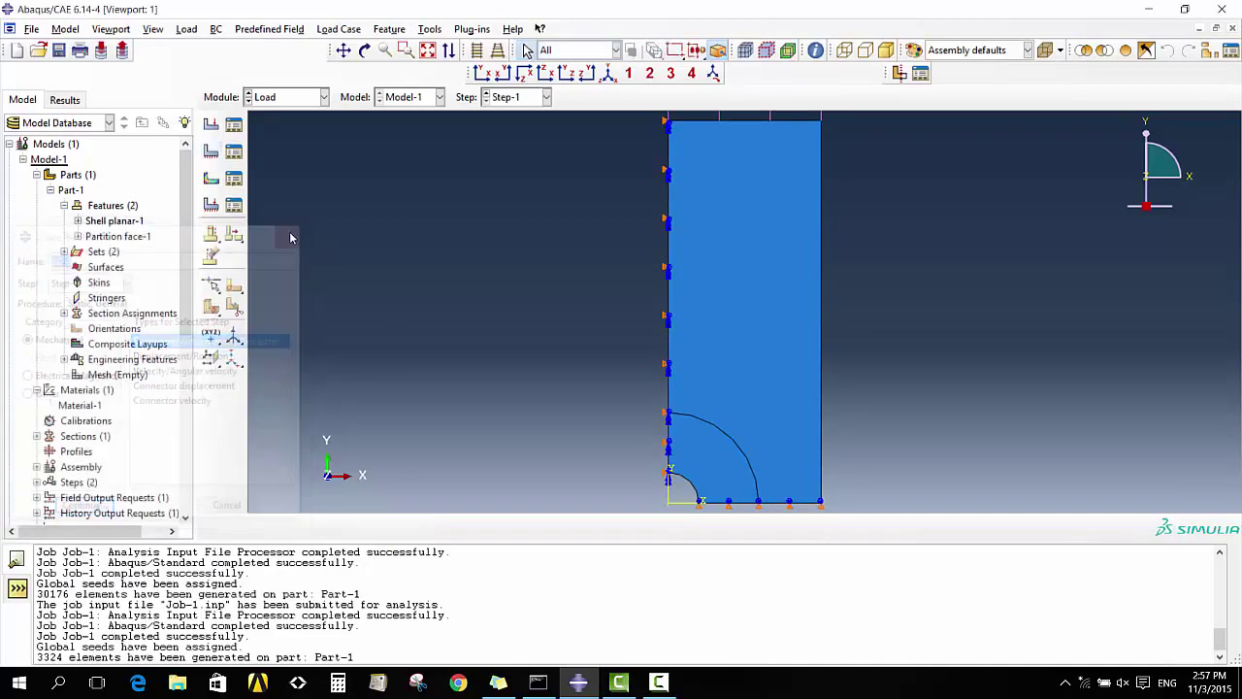
left_click(234, 152)
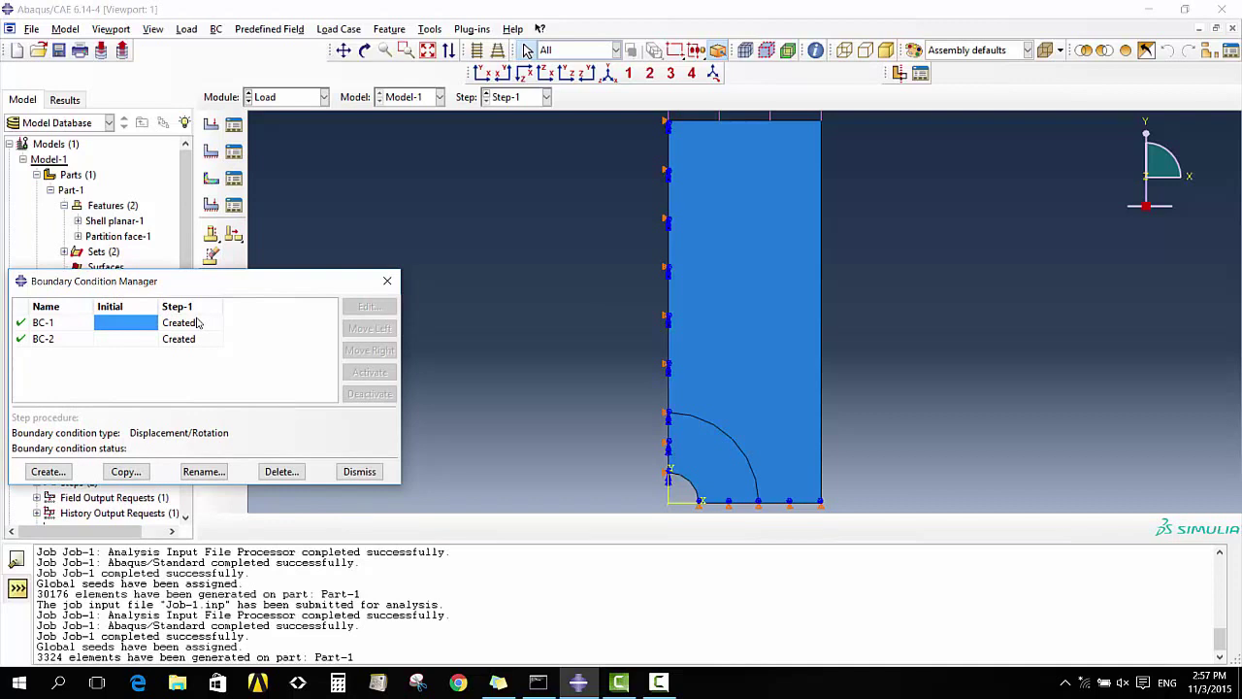
left_click(137, 339)
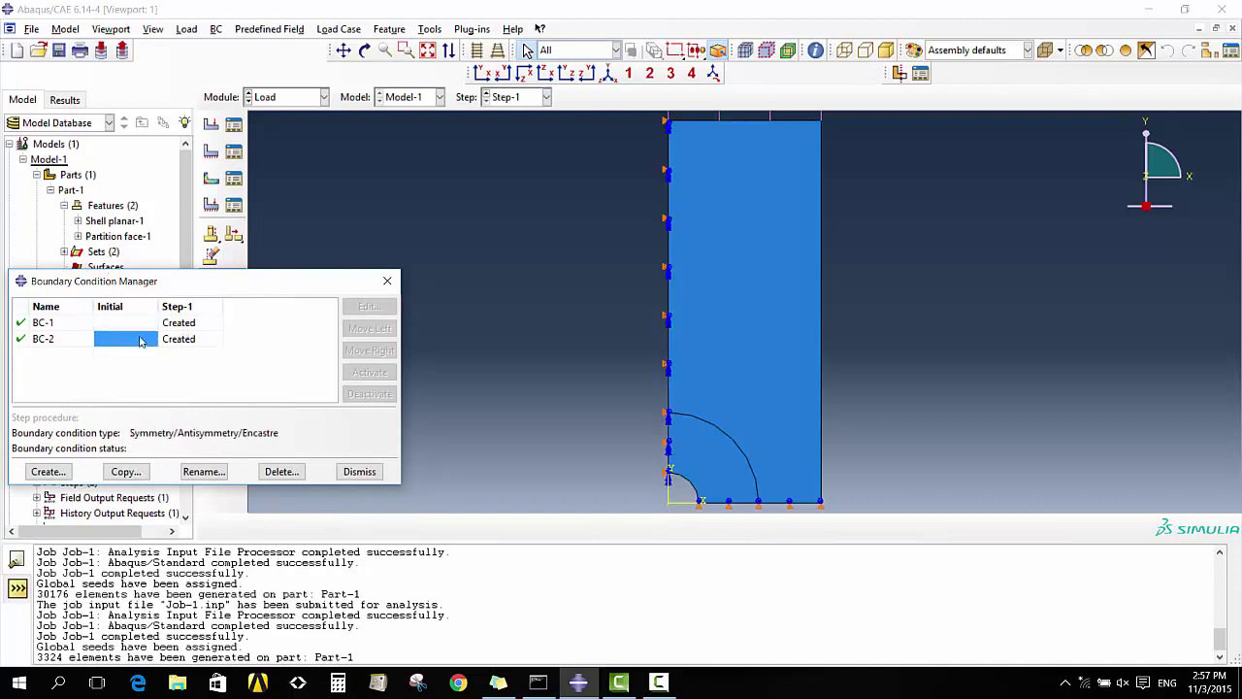
left_click(141, 324)
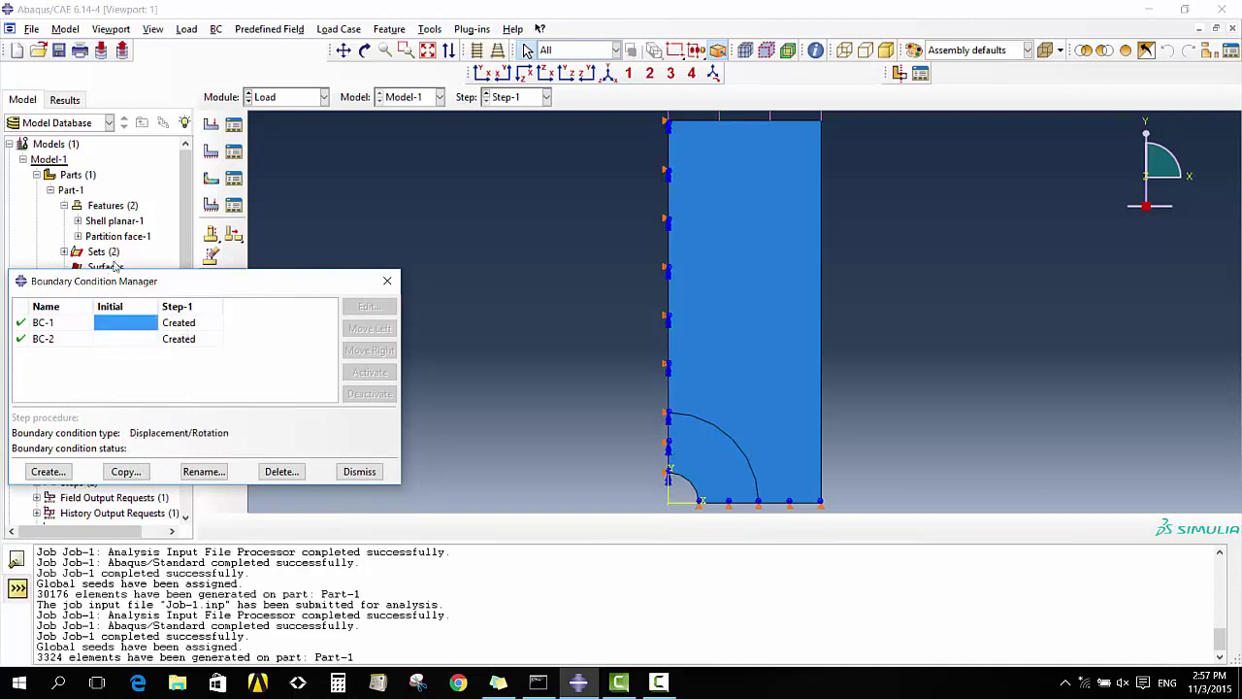
left_click(141, 339)
left_click(141, 324)
left_click(387, 280)
scroll(657, 445, "down", 1)
scroll(656, 445, "down", 1)
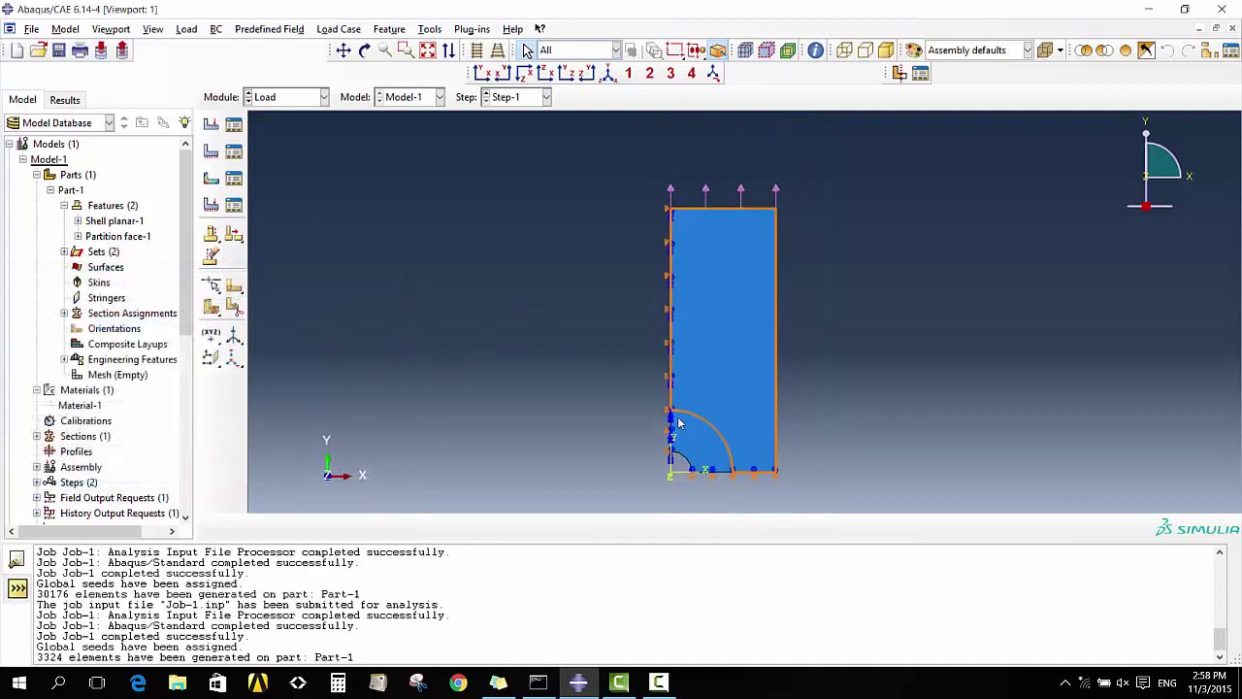
scroll(657, 445, "up", 1)
scroll(668, 408, "up", 1)
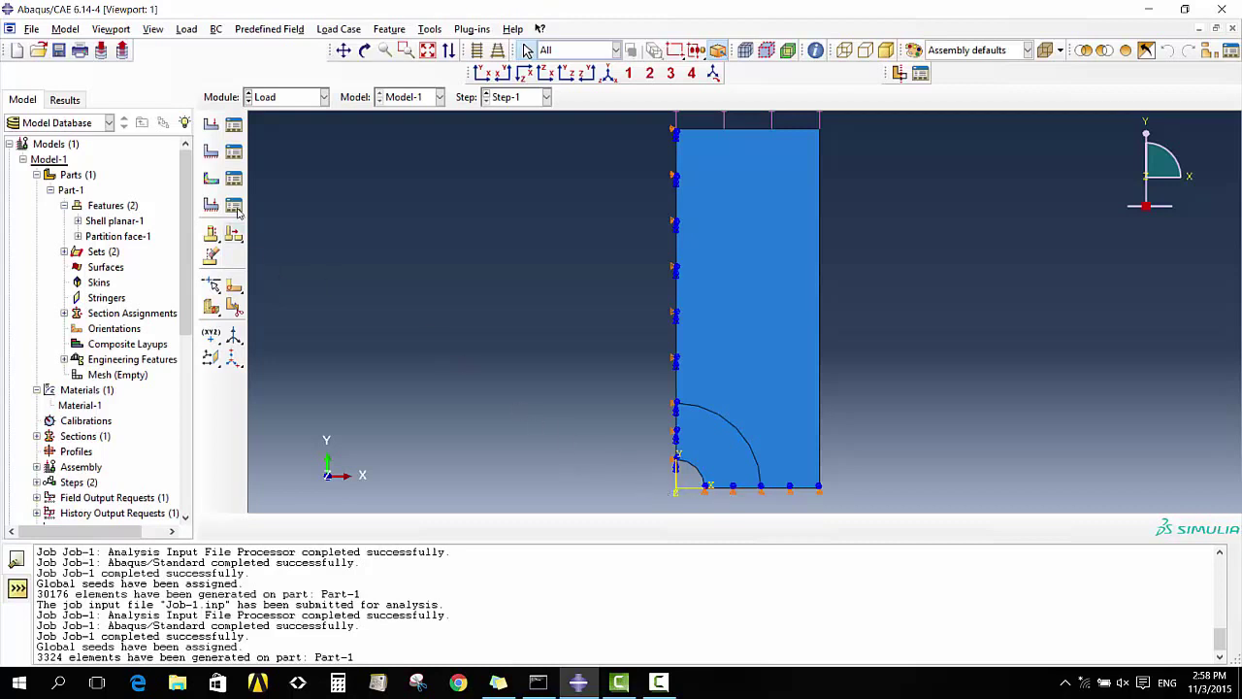
Delete the existing boundary conditions BC-1 and BC-2
left_click(234, 152)
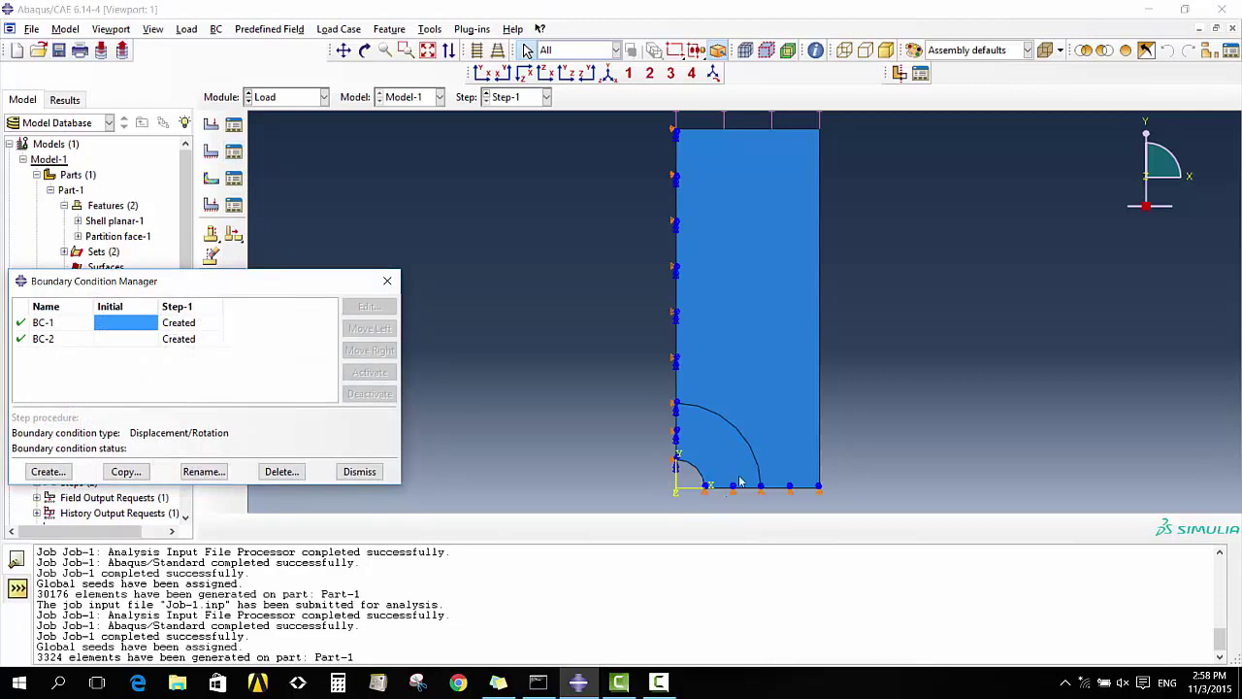
left_click(51, 325)
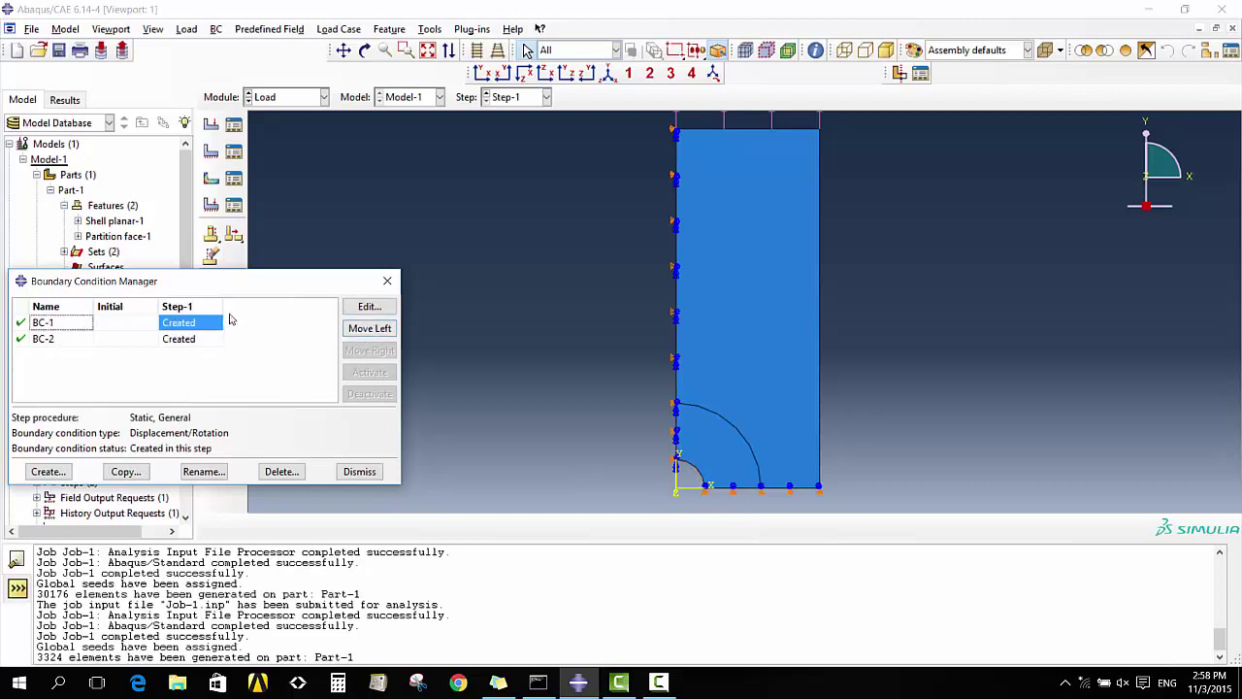
left_click(281, 470)
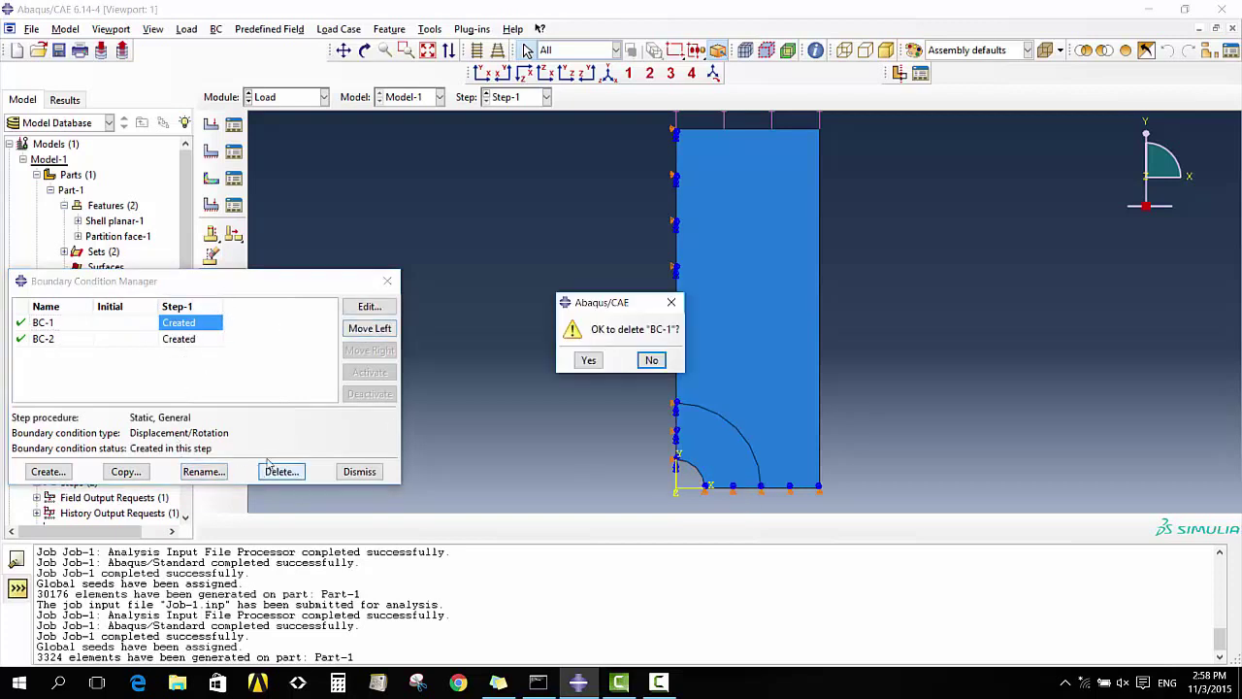
left_click(588, 362)
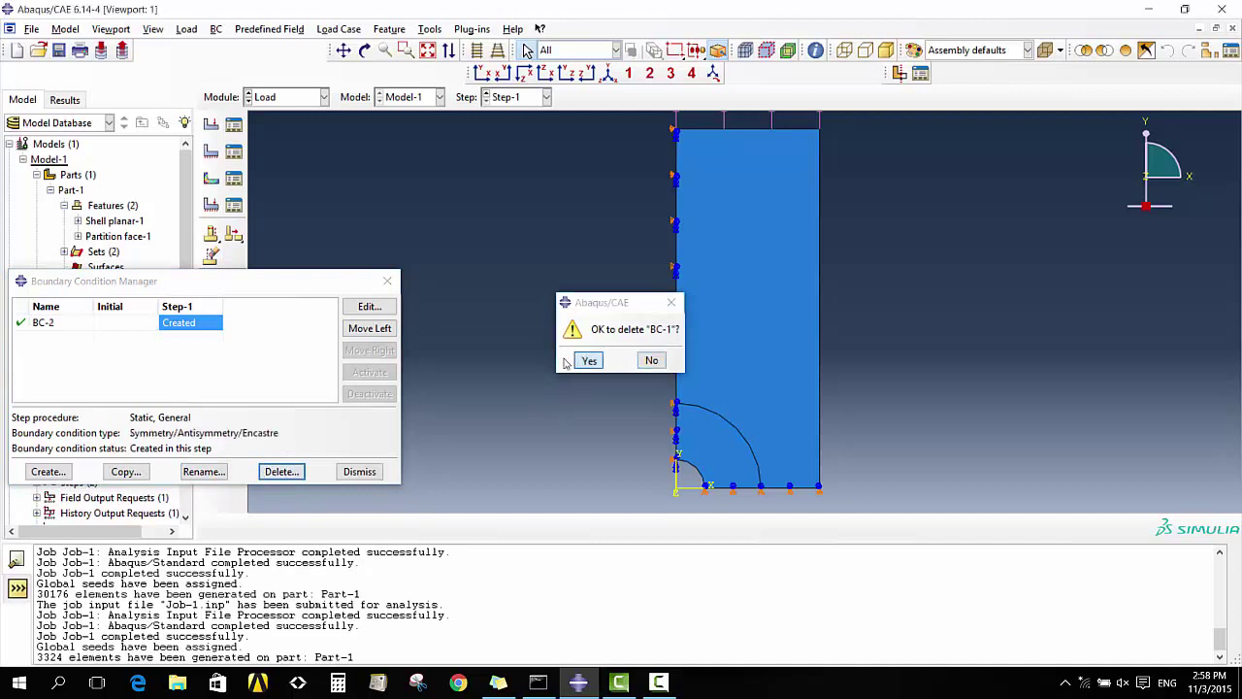
left_click(279, 472)
left_click(586, 360)
Create BC-1 as XSYMM symmetry on both segments of the plate's left edge
left_click(47, 470)
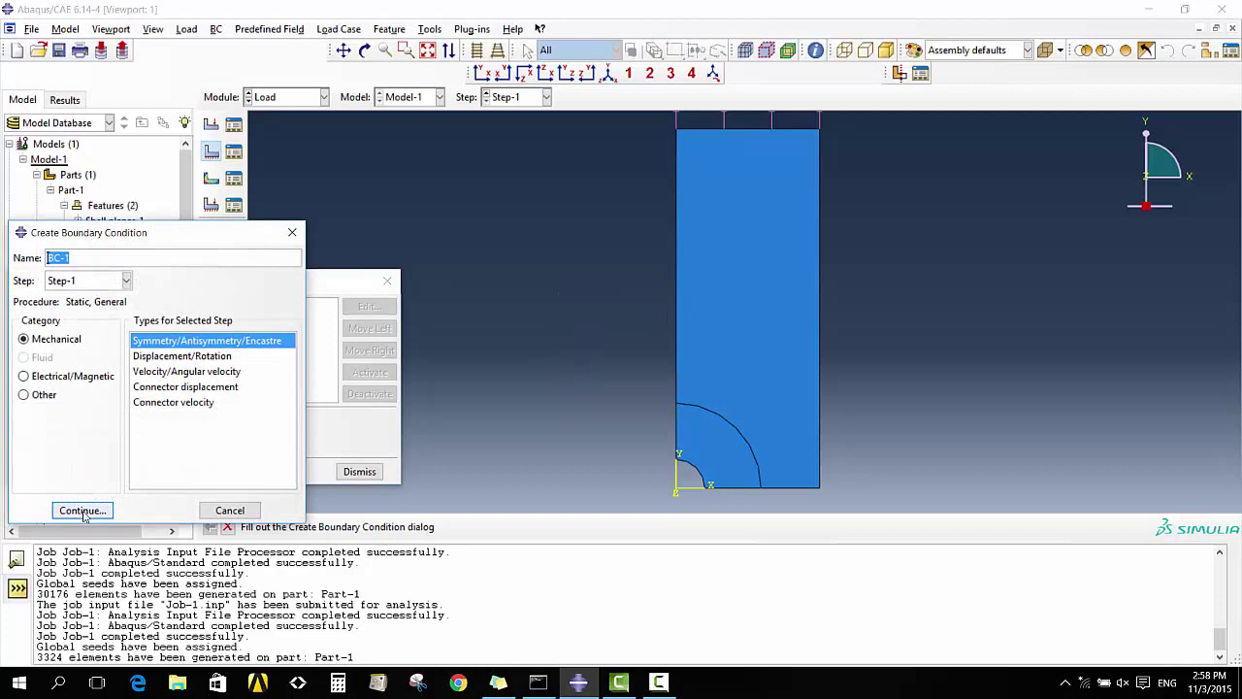
left_click(86, 512)
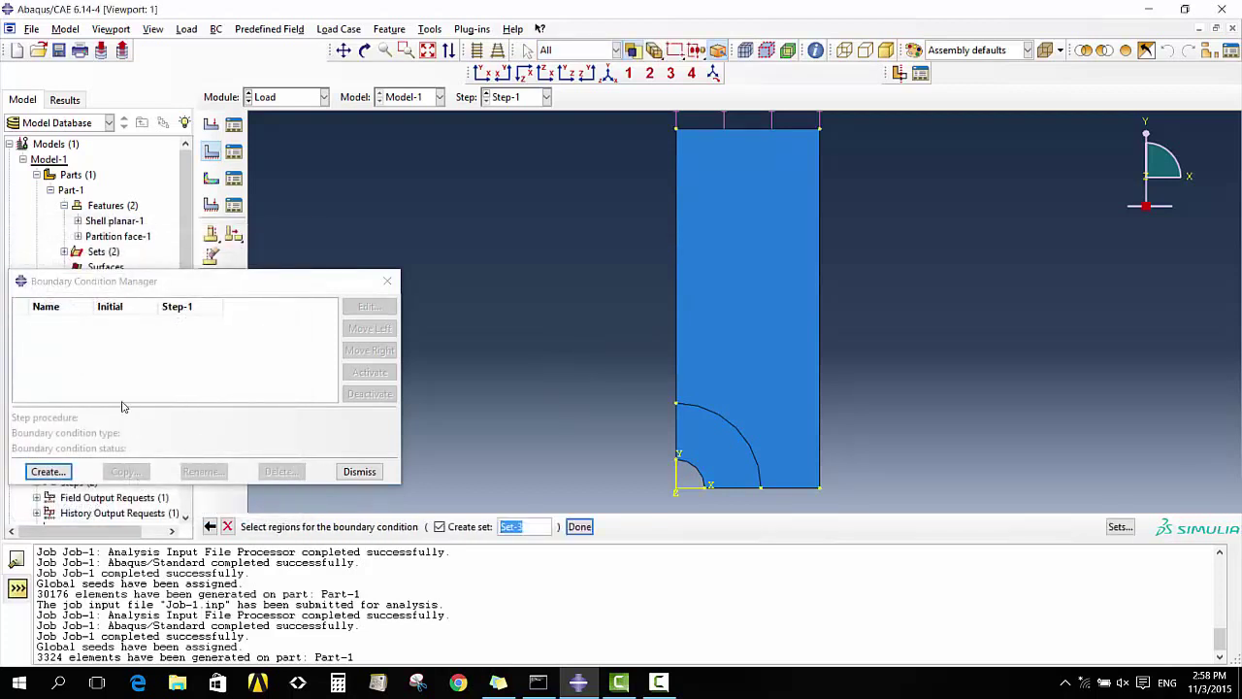
left_click(733, 490)
left_click(678, 388)
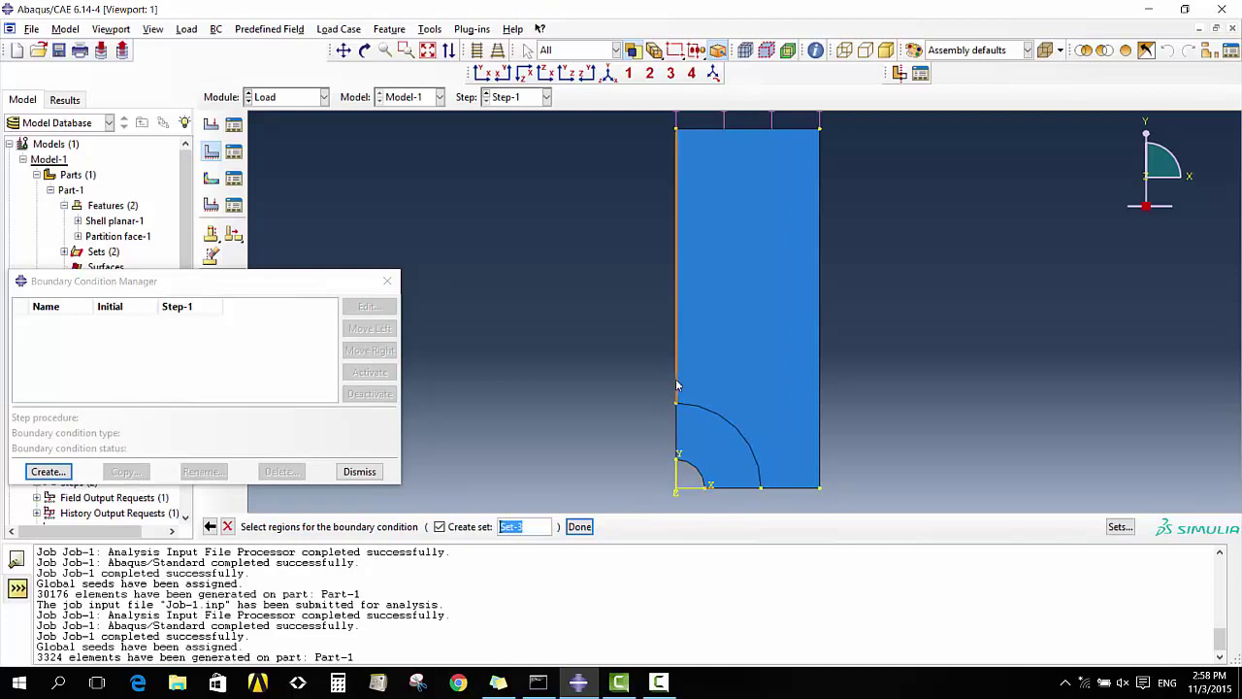
left_click(677, 444, "shift")
left_click(579, 527)
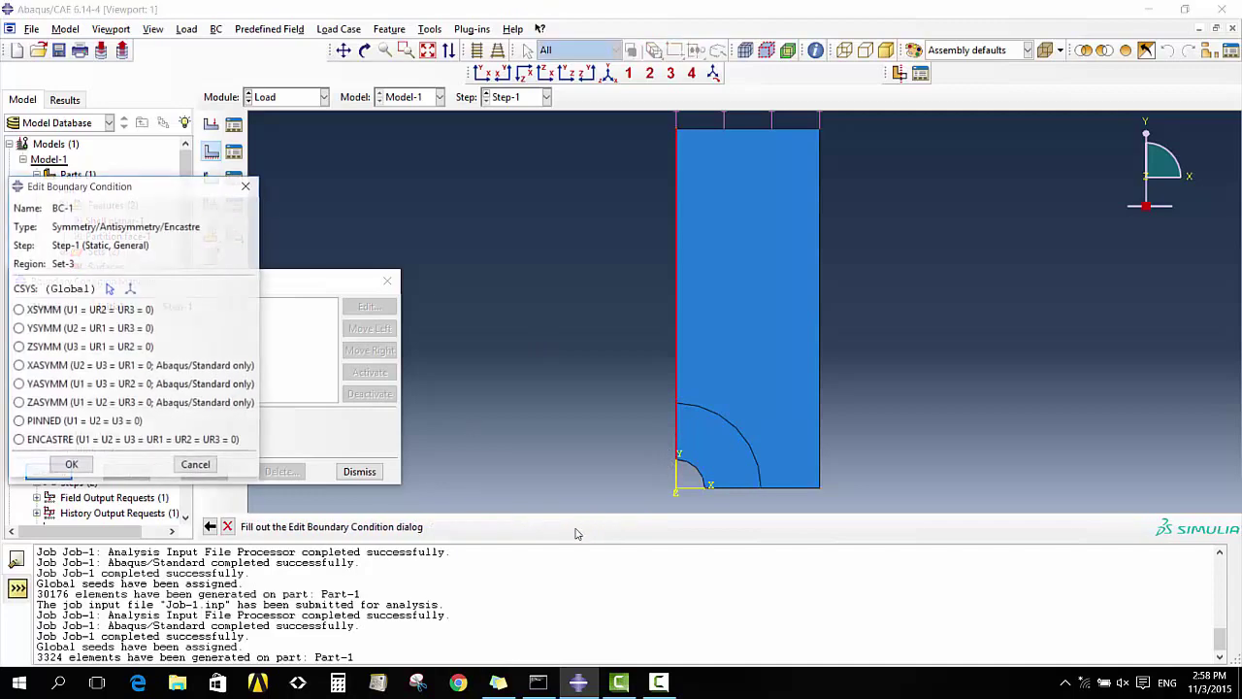
left_click(42, 313)
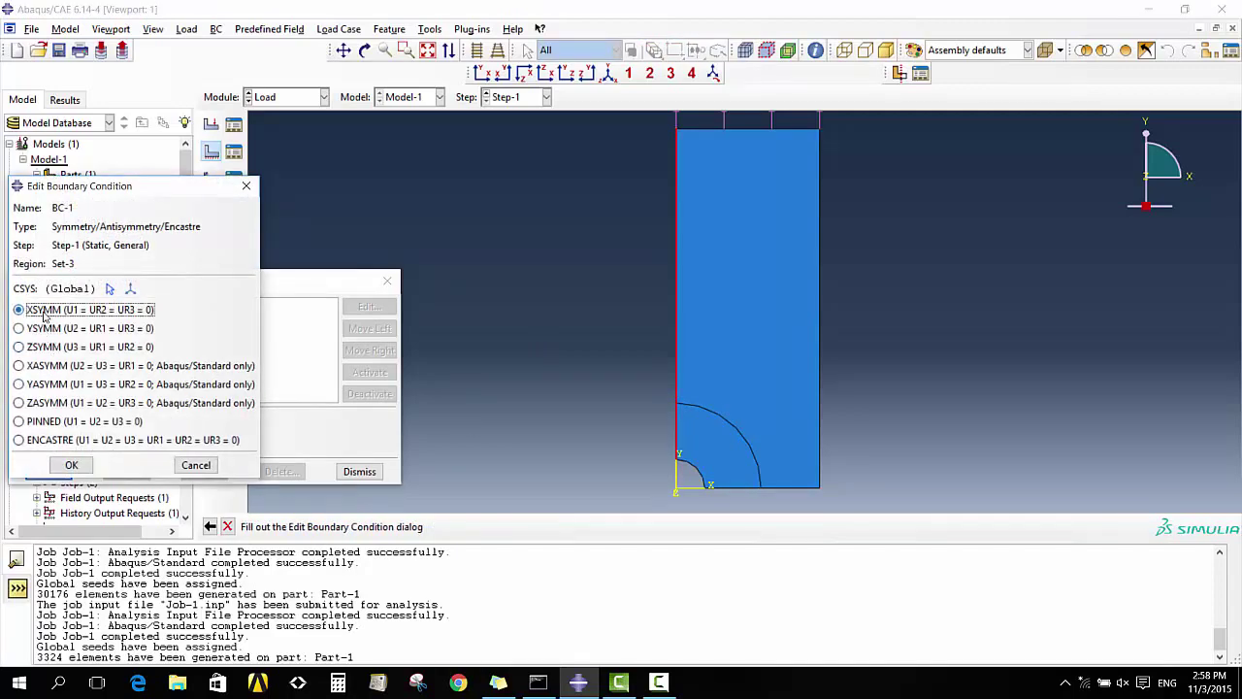
left_click(71, 467)
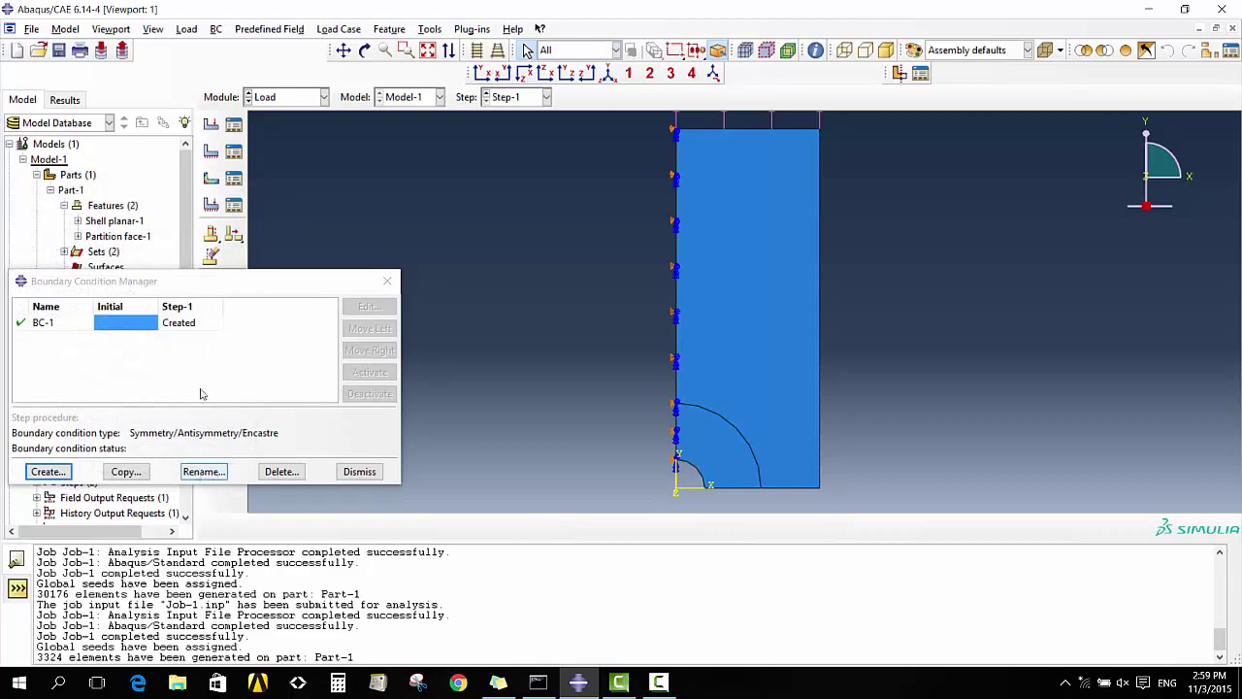
Create BC-2 as YSYMM symmetry on both bottom edge segments beside the hole
left_click(47, 471)
left_click(81, 506)
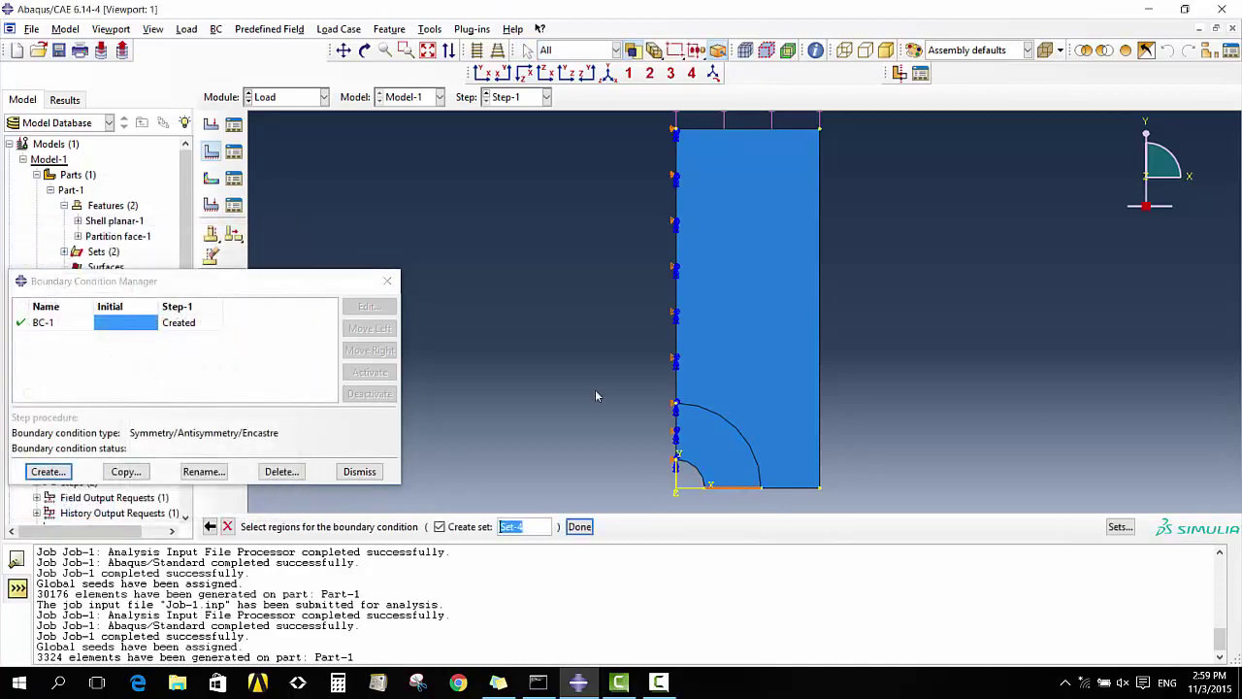
left_click(736, 487)
left_click(790, 489, "shift")
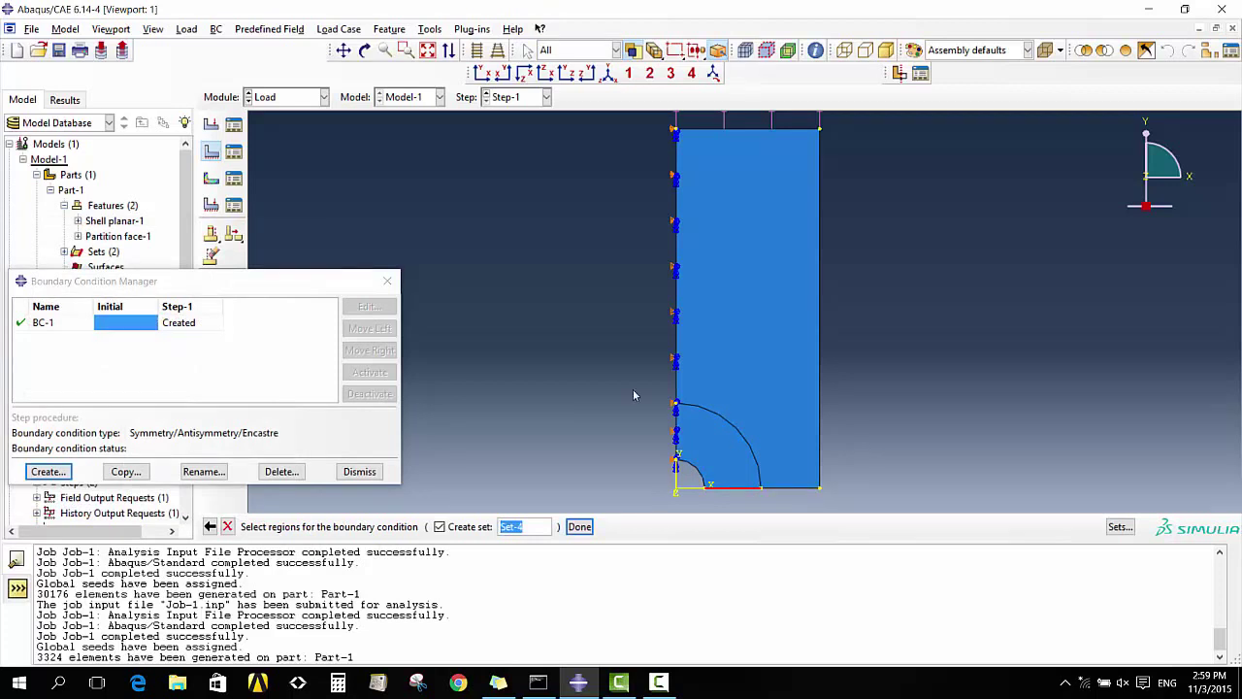
left_click(579, 526)
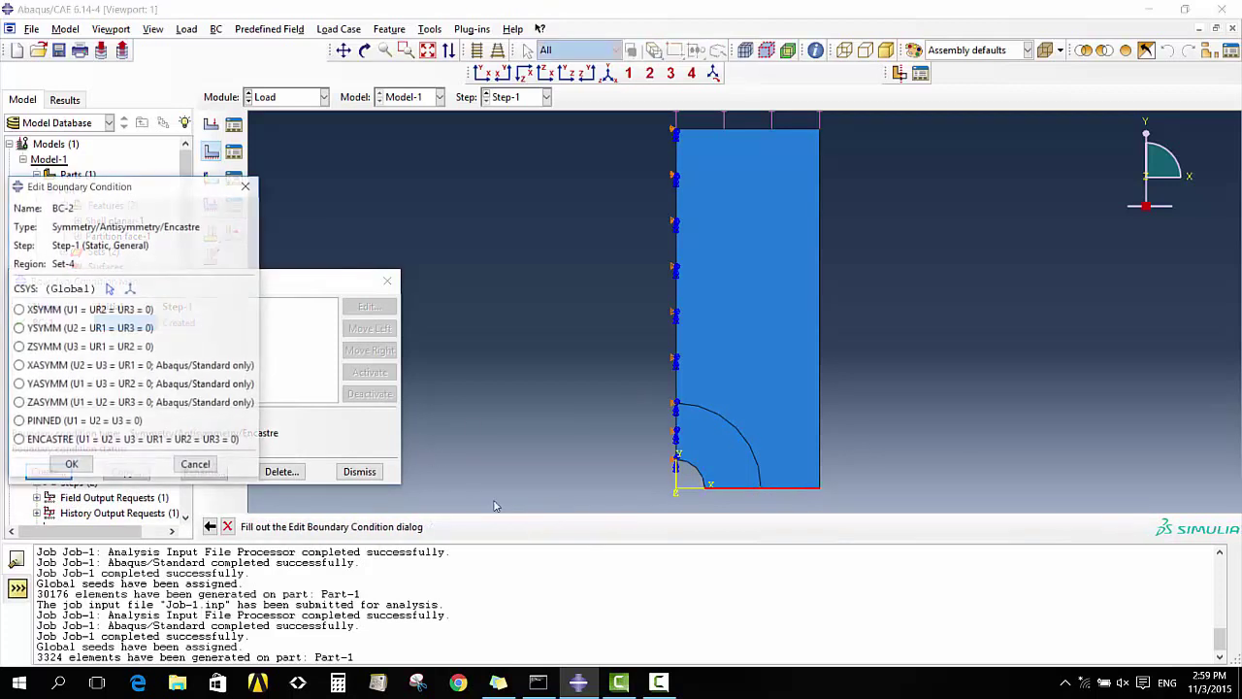
left_click(47, 332)
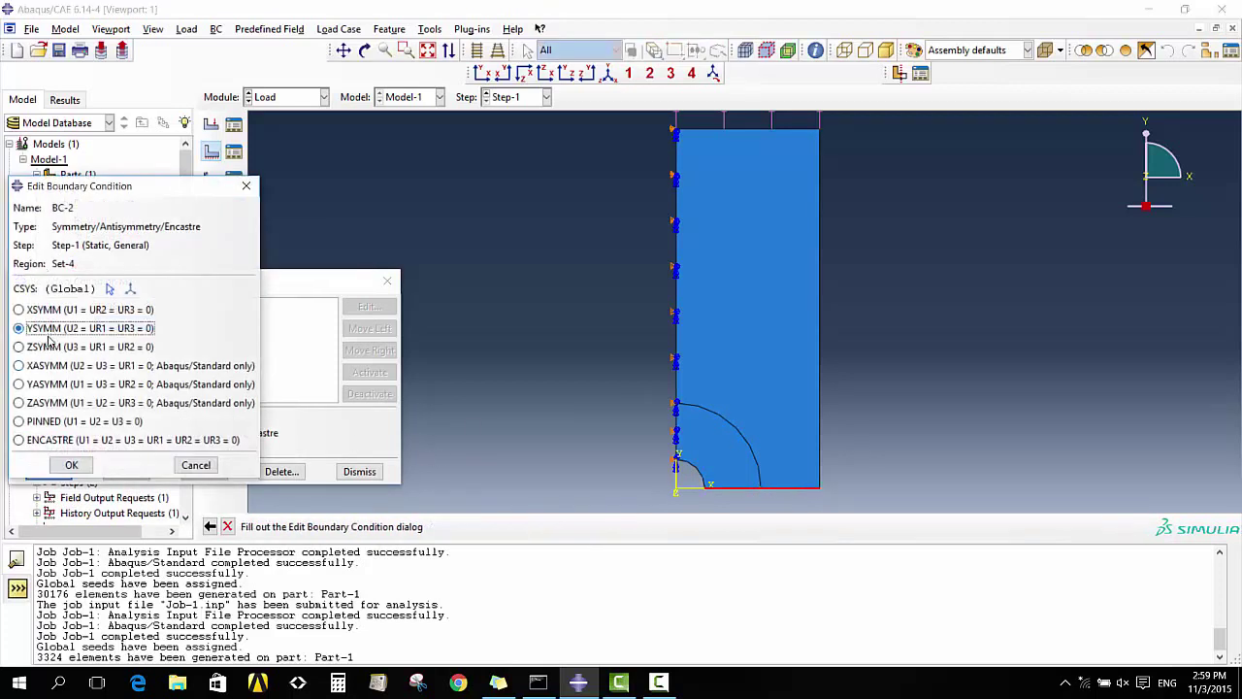
left_click(75, 467)
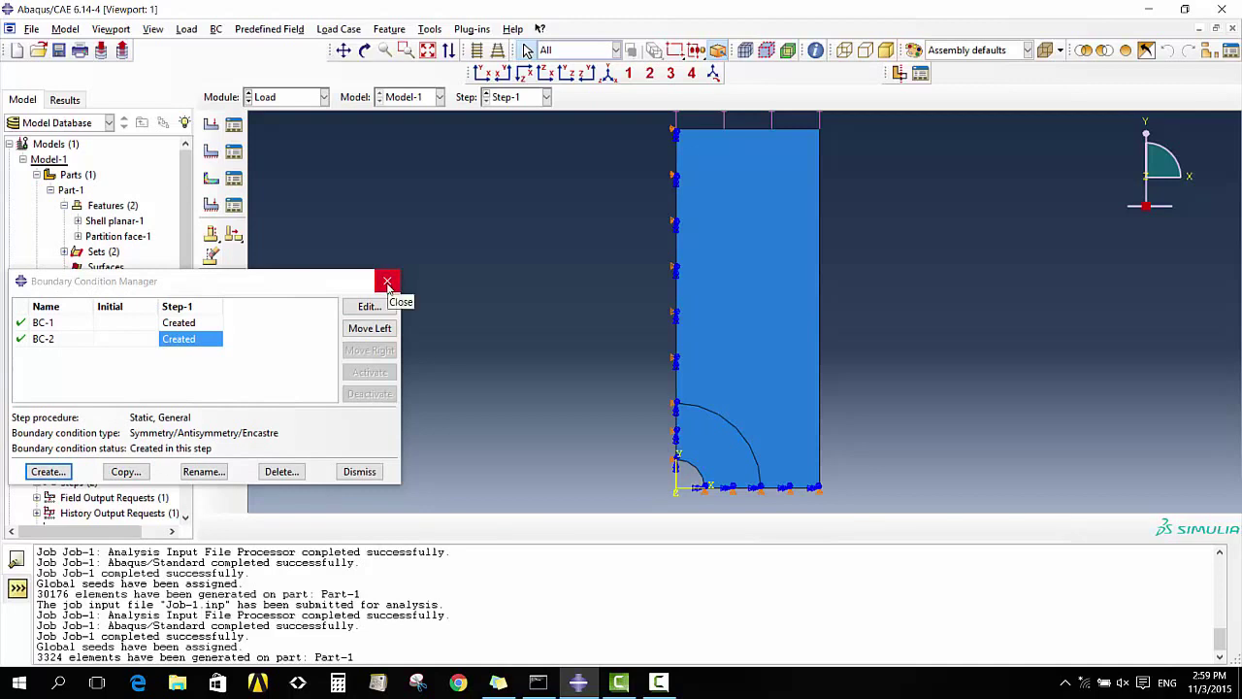
left_click(386, 283)
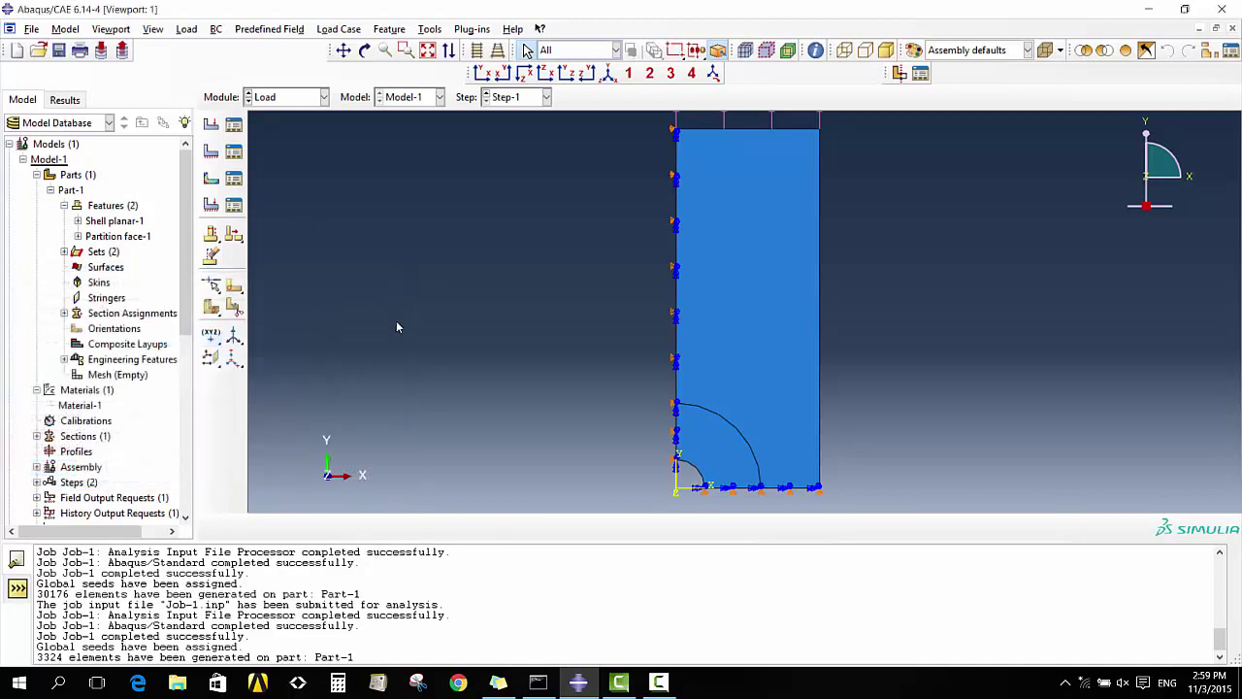
left_click(303, 97)
Switch to the Mesh module working on Part-1 instead of the assembly
left_click(296, 205)
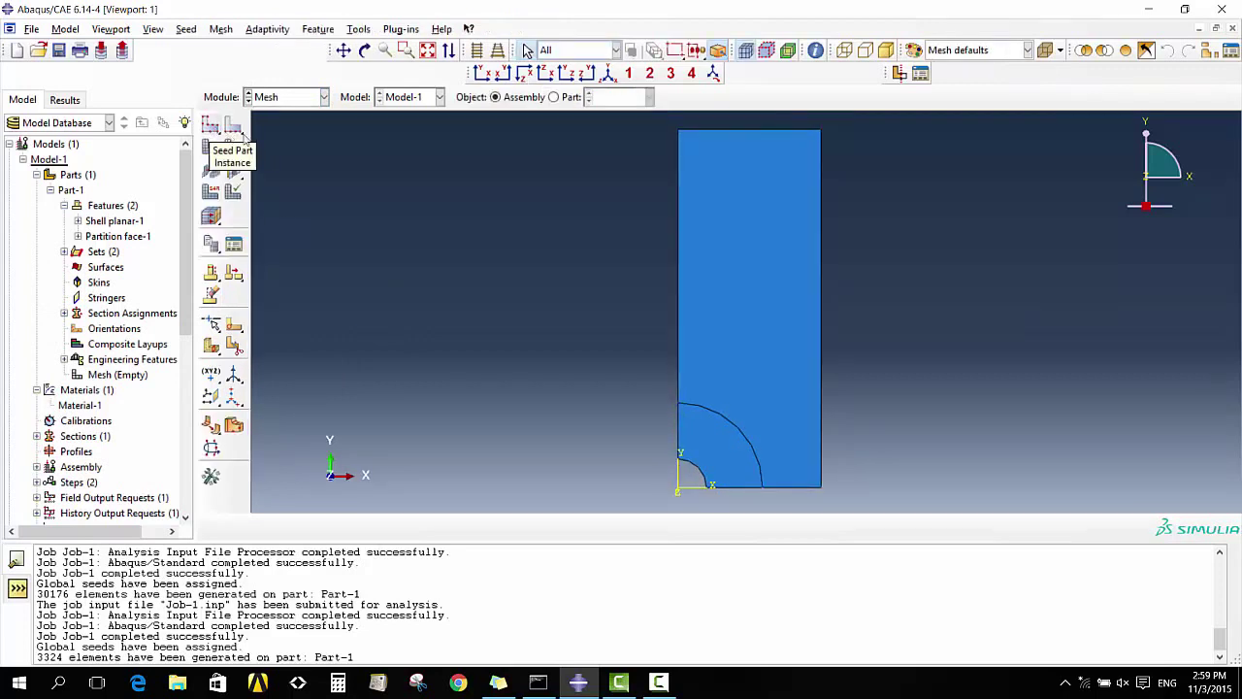
left_click(228, 118)
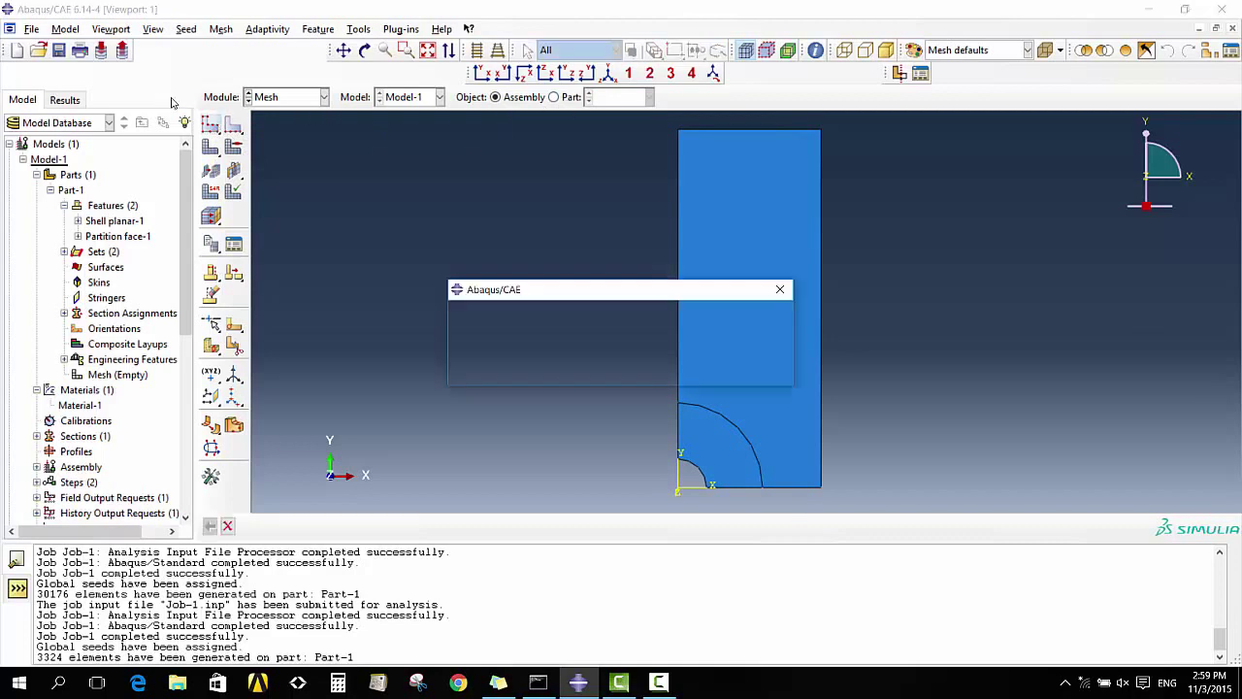
left_click(621, 370)
left_click(553, 97)
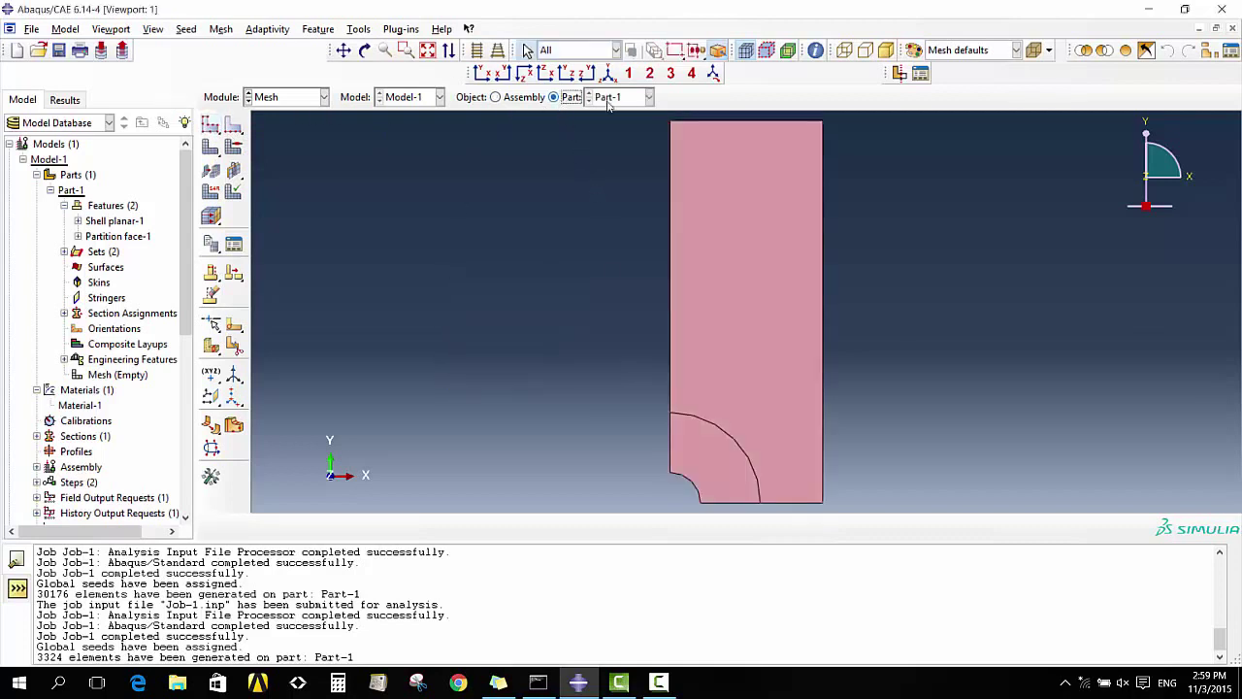
left_click(625, 101)
left_click(603, 115)
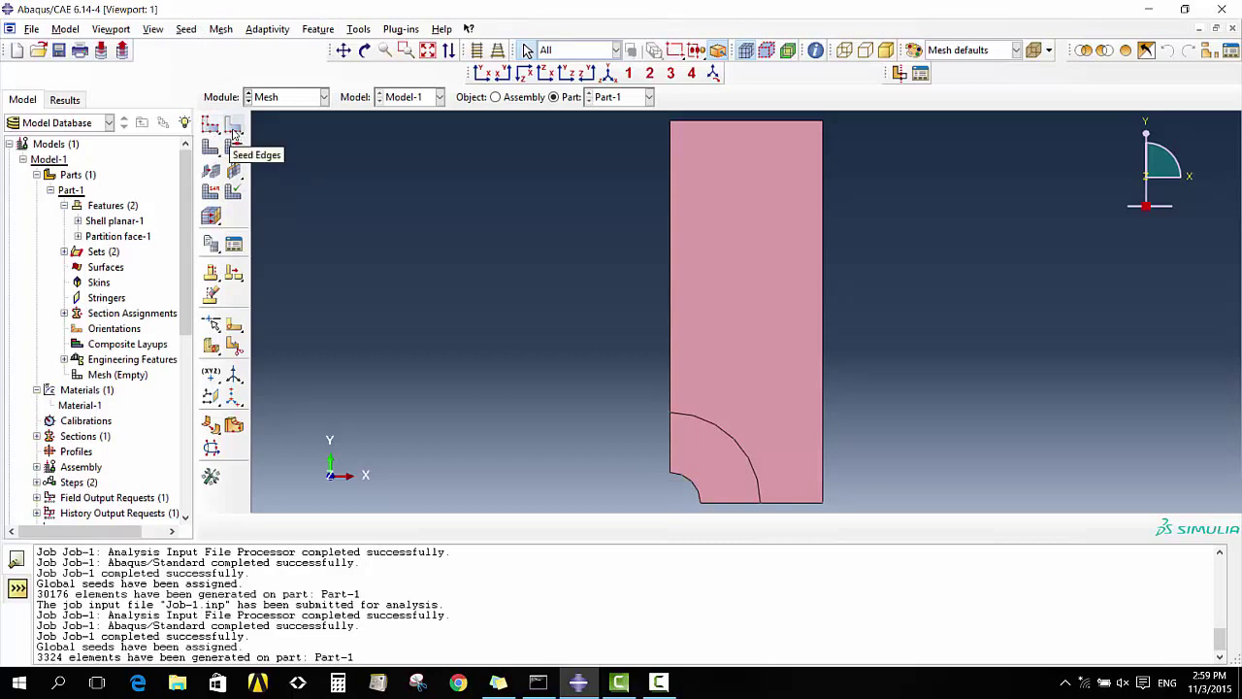
Apply local edge seeds of approximate size 5 to the upper region's edges
left_click(234, 133)
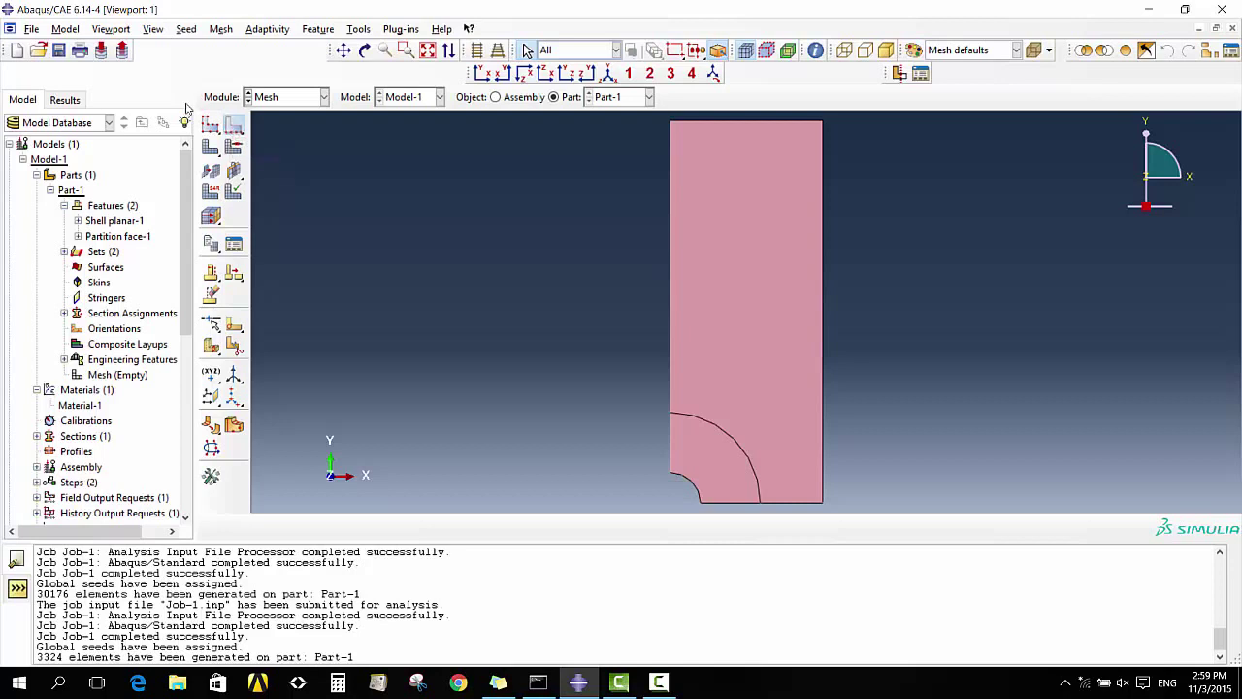
left_click(747, 358)
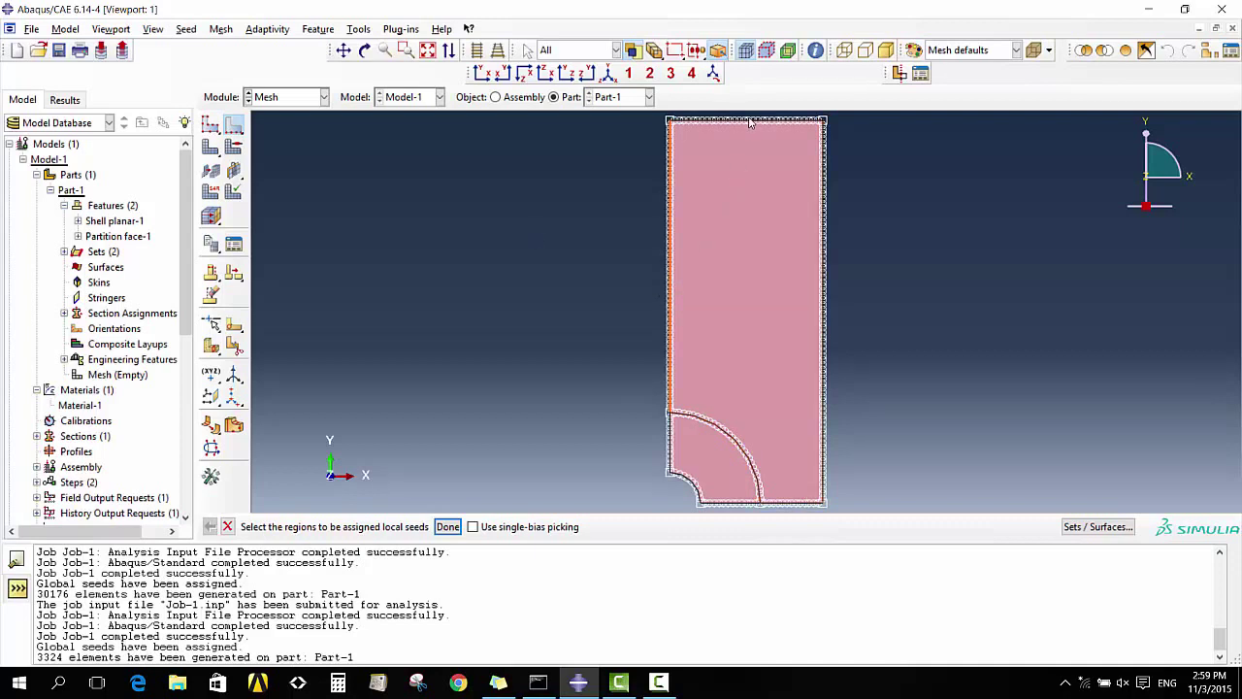
left_click(824, 236)
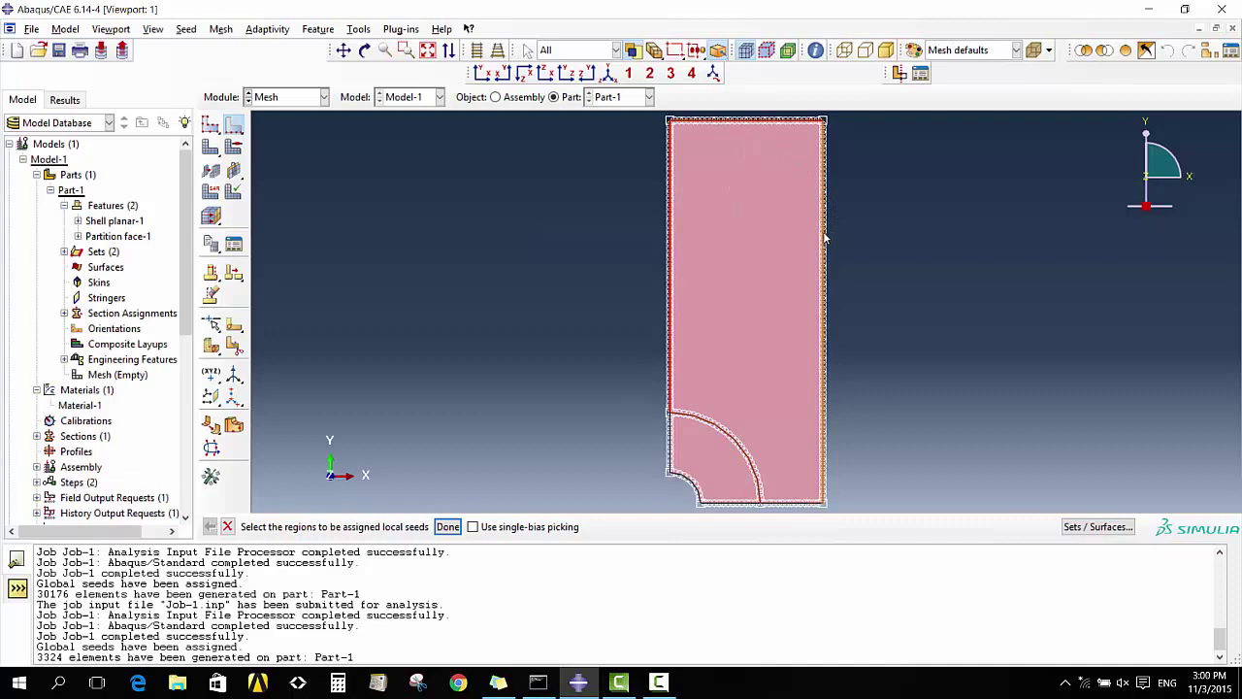
left_click(660, 188)
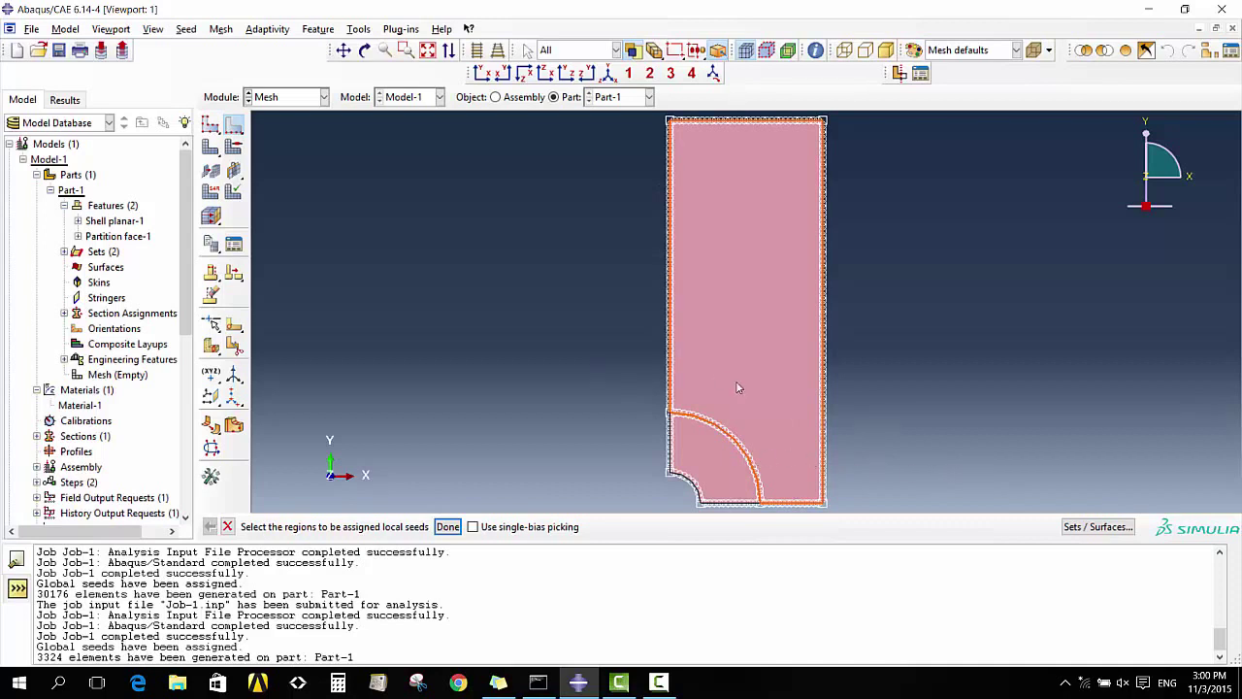
left_click(448, 526)
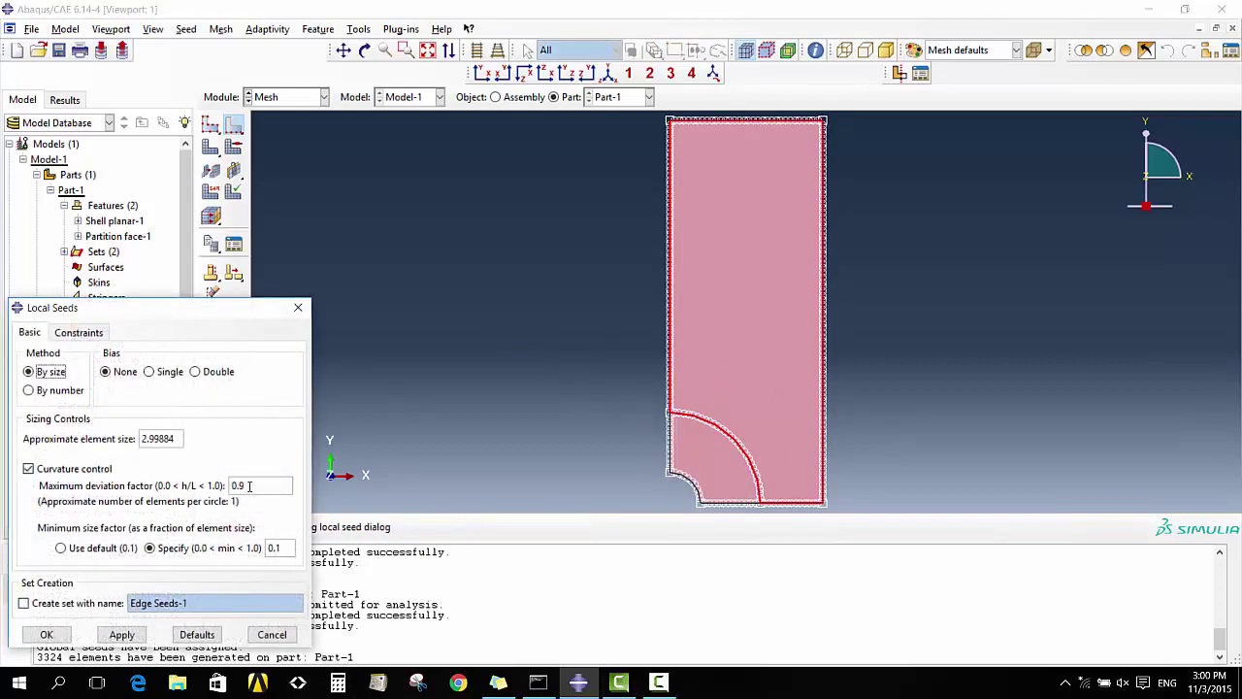
left_click_drag(178, 439, 142, 355)
type("5")
left_click_drag(281, 485, 230, 485)
left_click(116, 635)
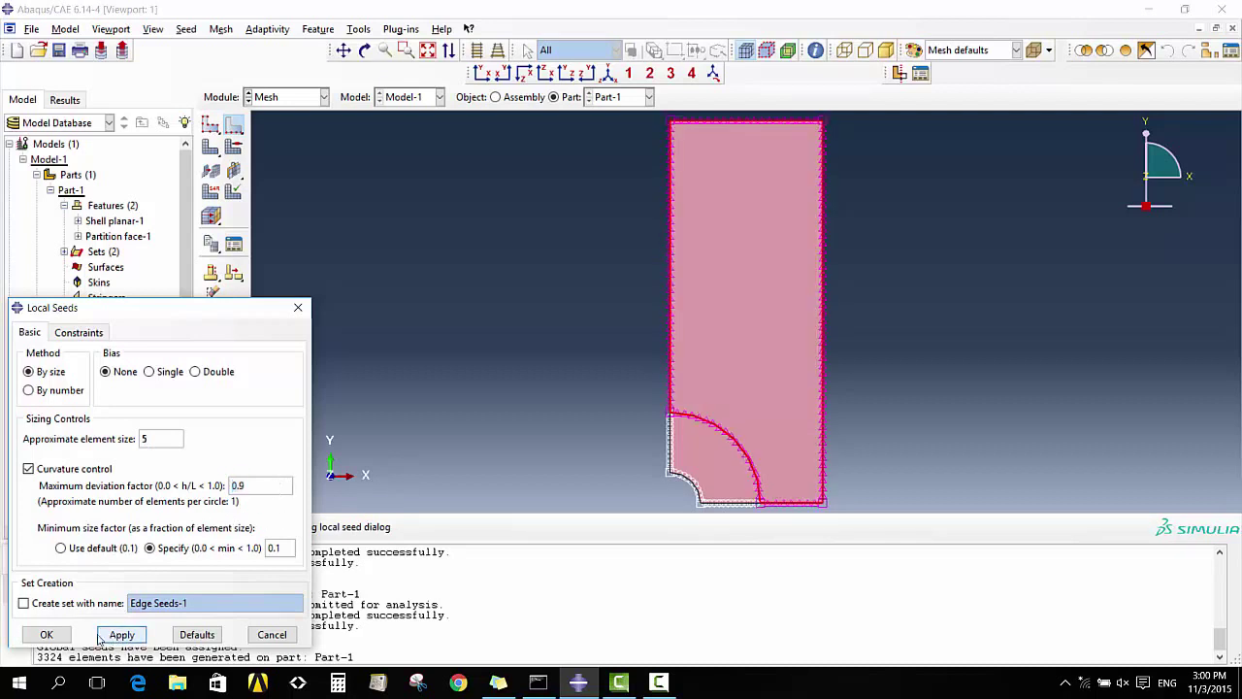
left_click(46, 635)
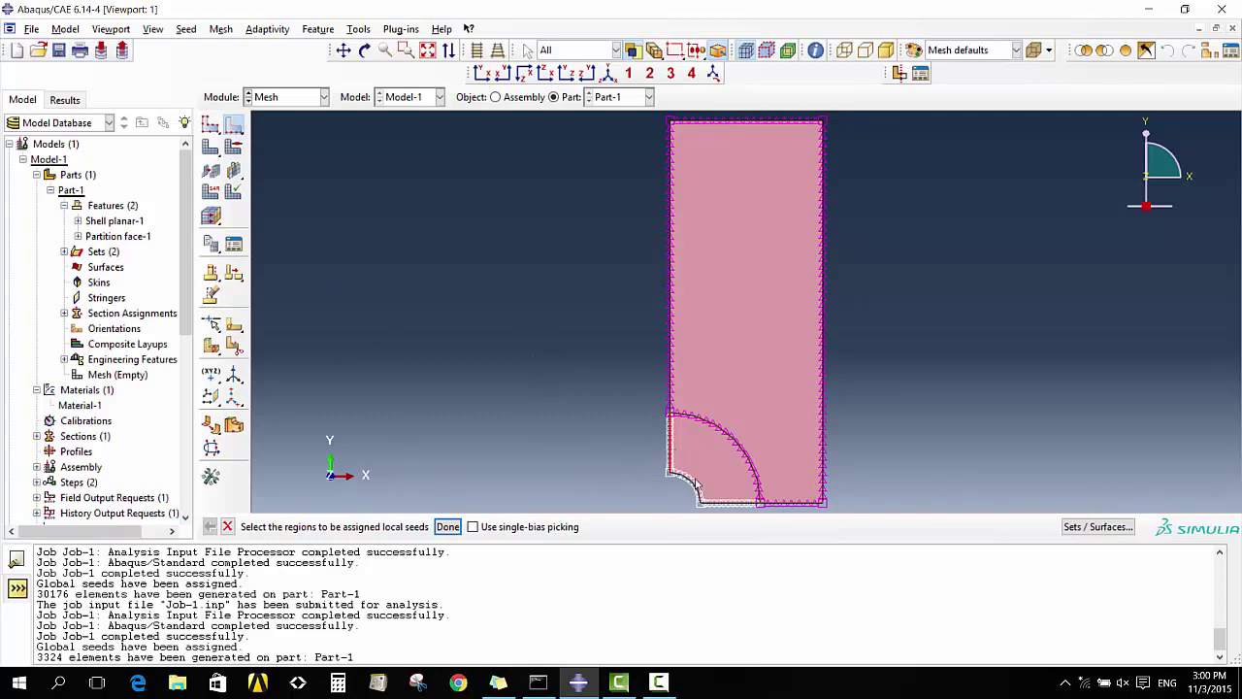
Window-select the edges around the hole and apply local seeds of size 0.5
left_click_drag(776, 508, 550, 389)
left_click(447, 527)
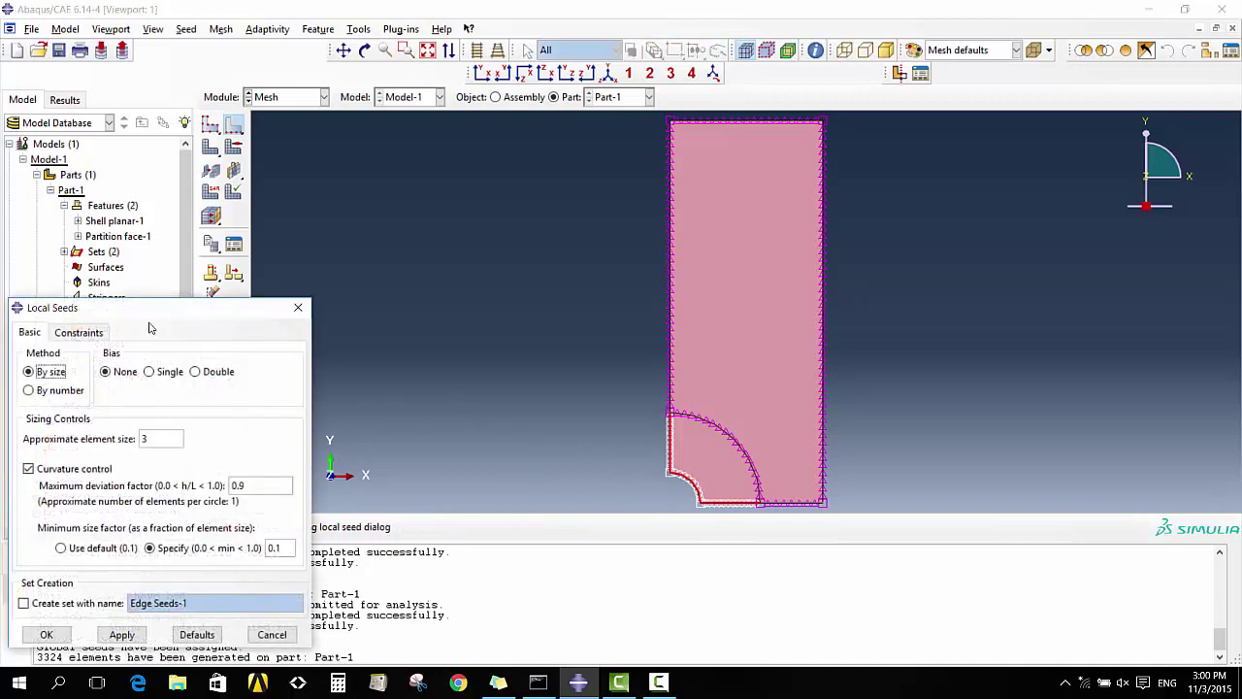
double_click(527, 334)
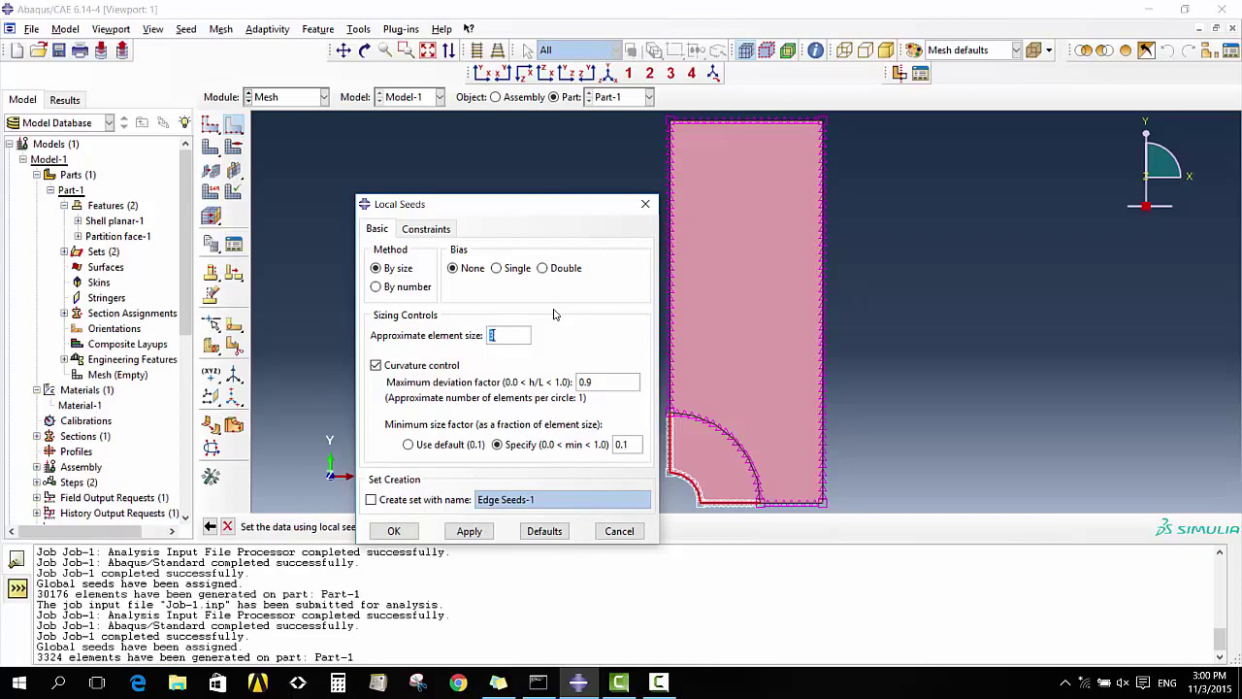
type("1")
type("0.")
type("5")
left_click(473, 532)
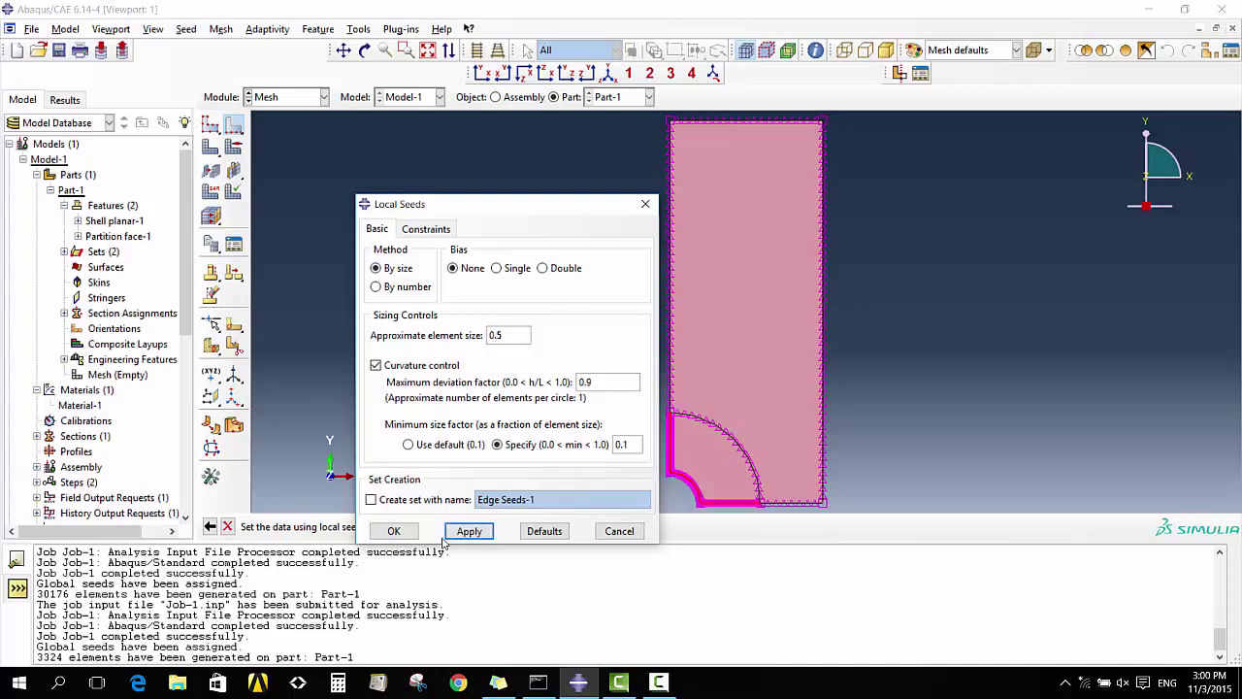
left_click(412, 533)
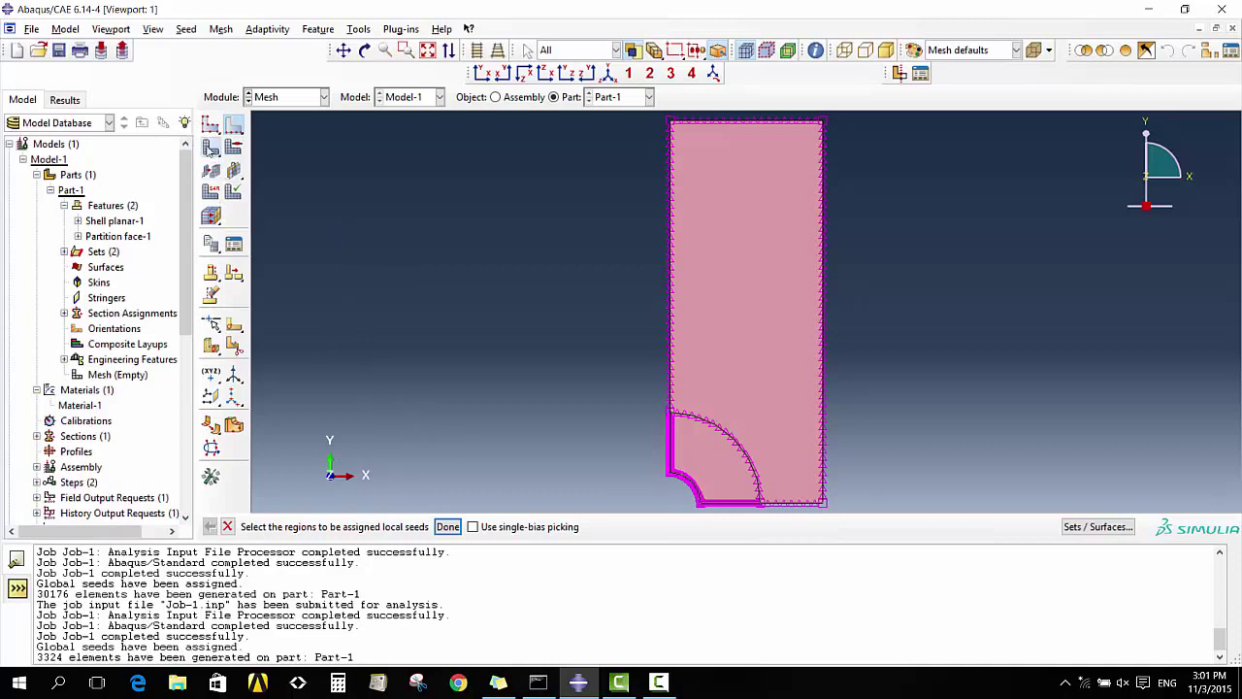
Mesh Part-1 and zoom in to inspect the fine elements around the hole
left_click(209, 148)
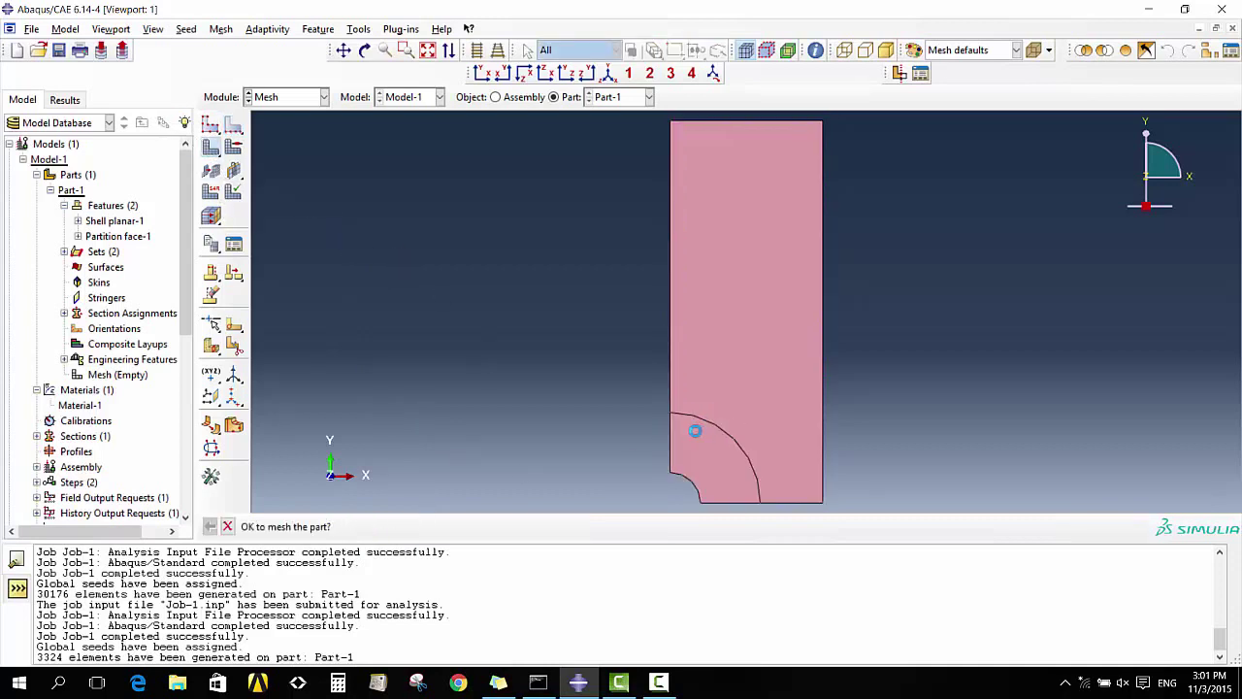
middle_click(695, 429)
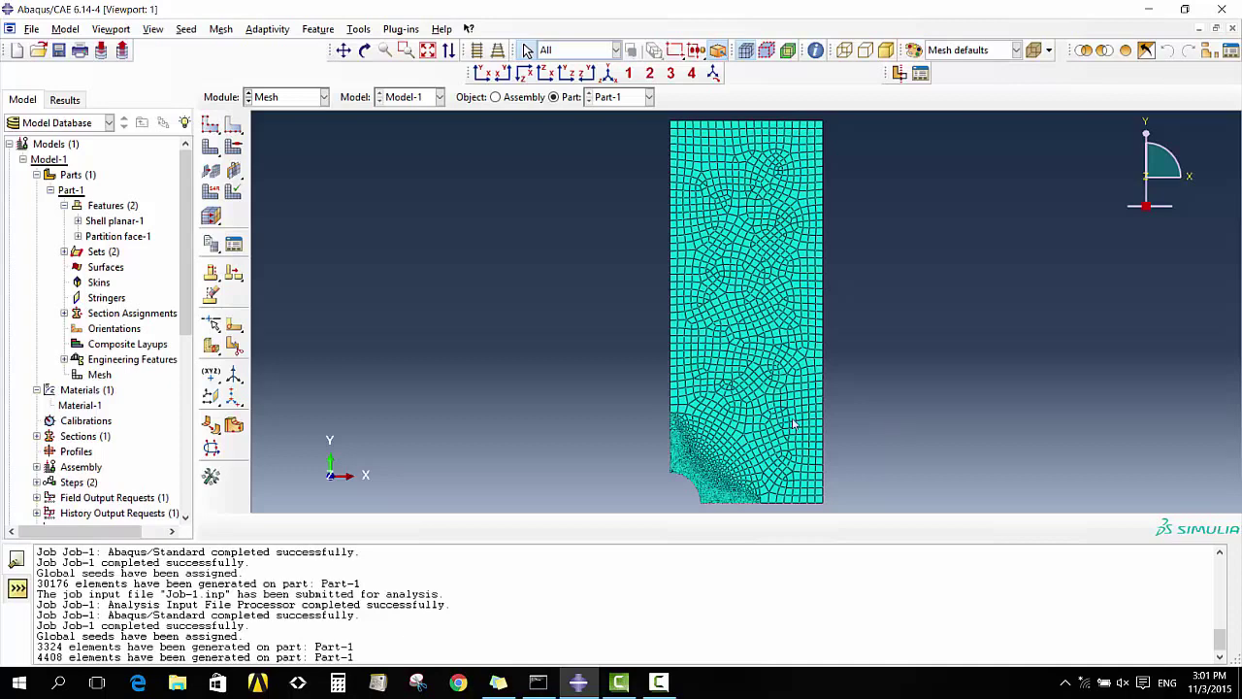
scroll(709, 495, "down", 1)
scroll(709, 494, "up", 2)
scroll(708, 492, "up", 2)
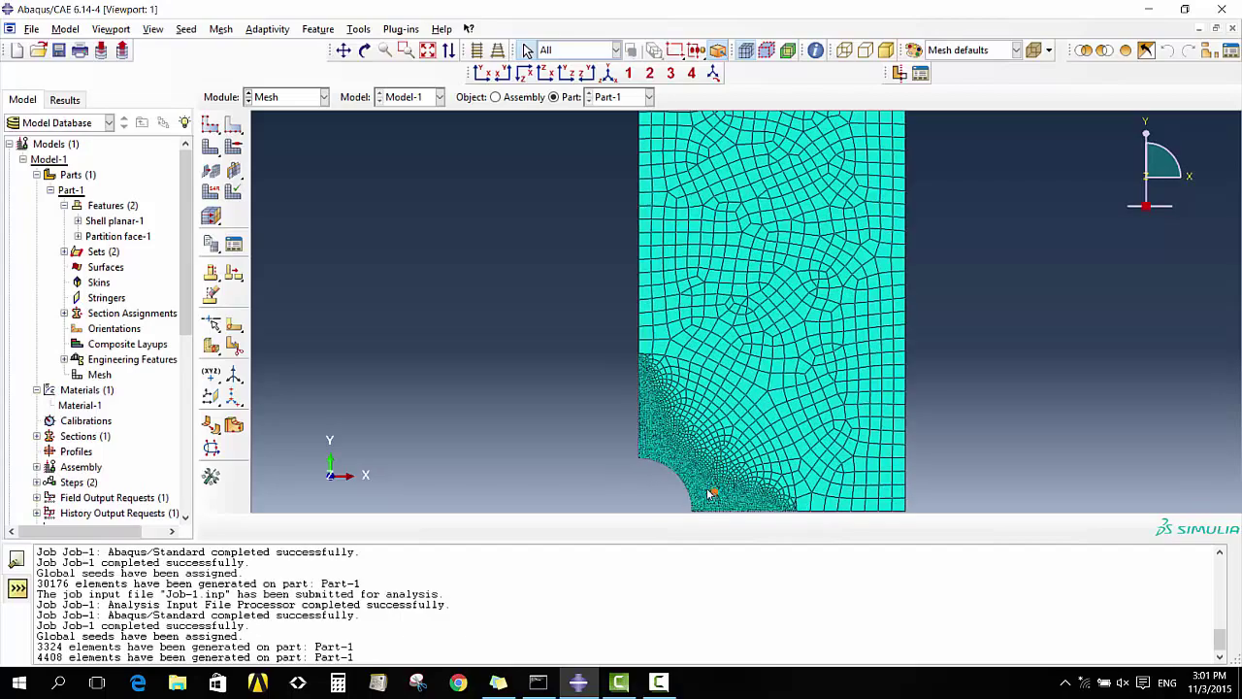
scroll(707, 489, "up", 2)
scroll(705, 485, "up", 2)
scroll(704, 482, "up", 2)
scroll(701, 483, "up", 2)
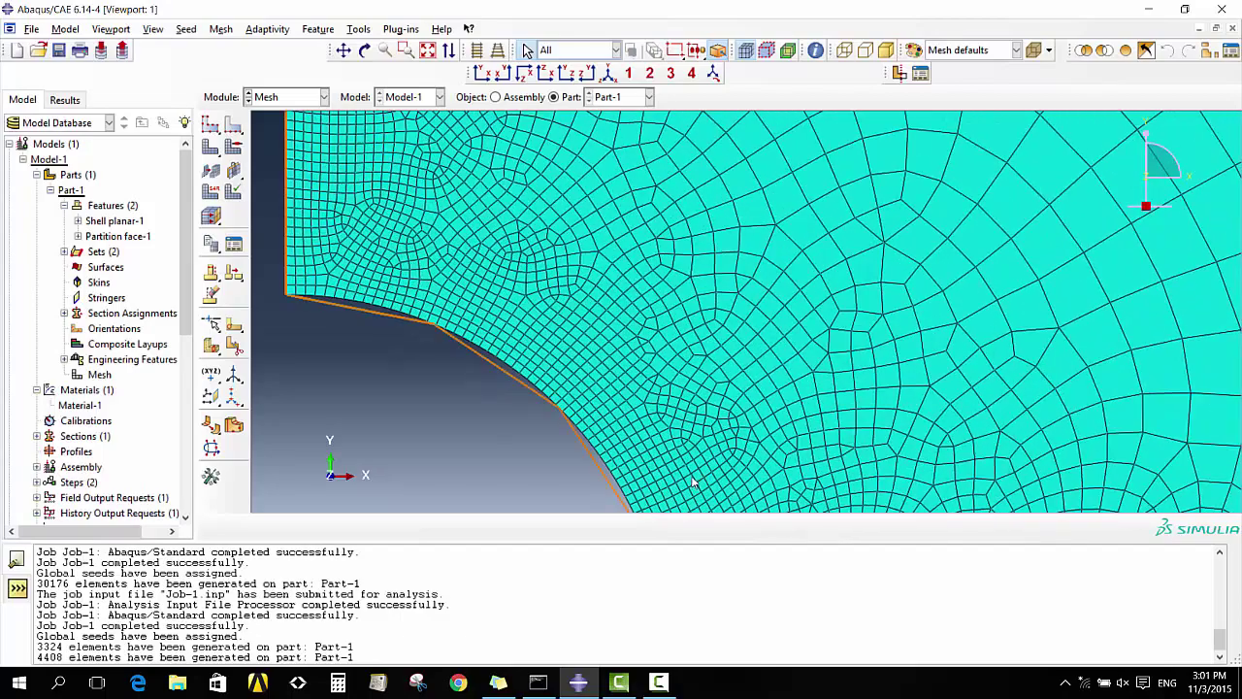
scroll(670, 470, "up", 2)
scroll(663, 469, "up", 1)
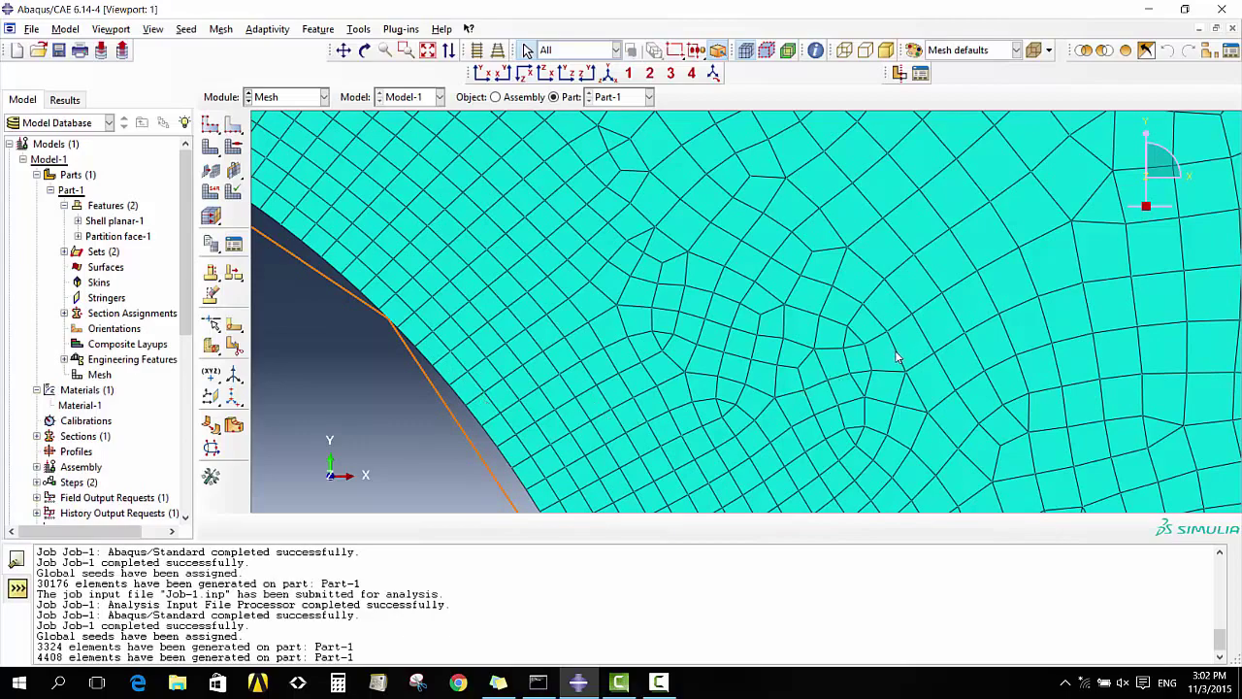
scroll(897, 357, "down", 2)
scroll(897, 357, "down", 2)
scroll(902, 349, "down", 2)
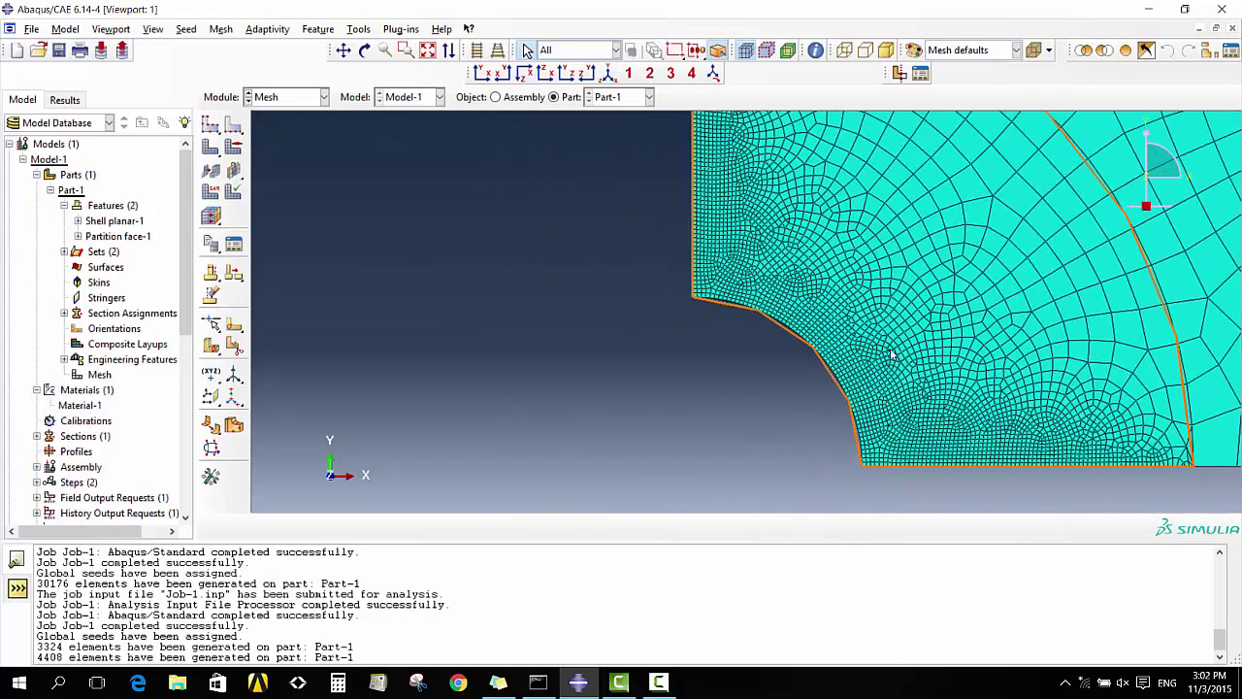
scroll(931, 272, "down", 1)
scroll(1057, 298, "down", 1)
scroll(1057, 298, "down", 2)
scroll(1058, 298, "down", 1)
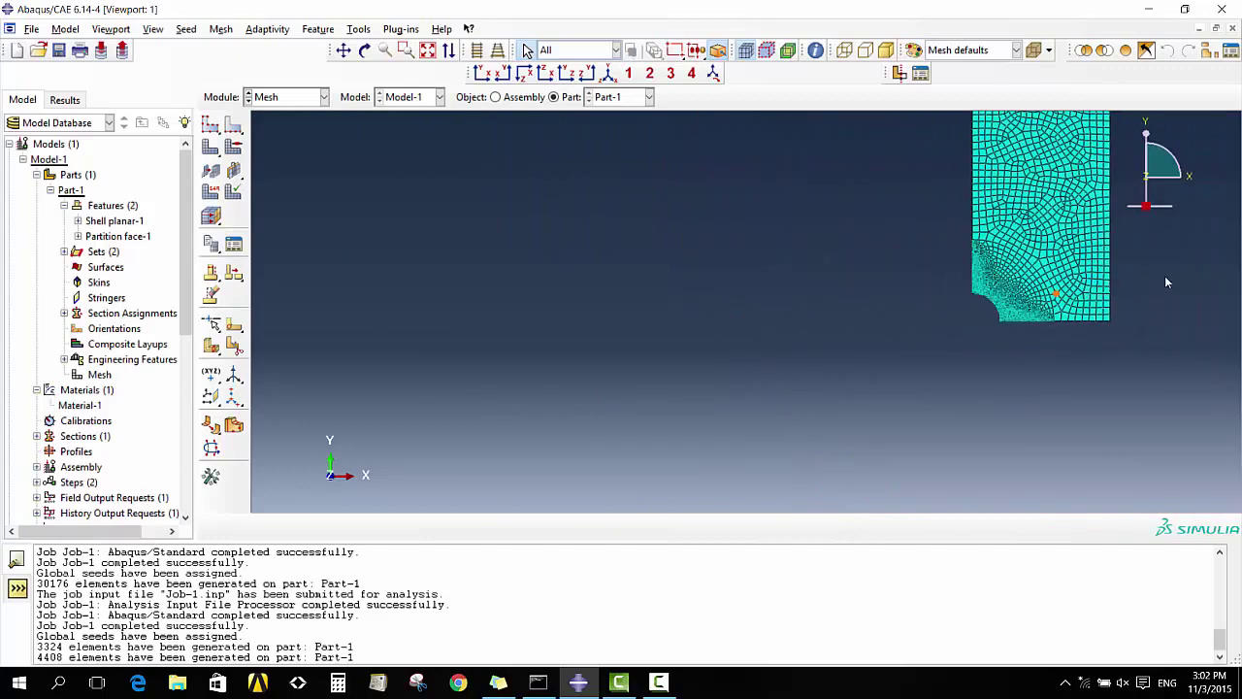
scroll(1158, 257, "up", 1)
scroll(1158, 255, "up", 2)
scroll(1146, 245, "up", 2)
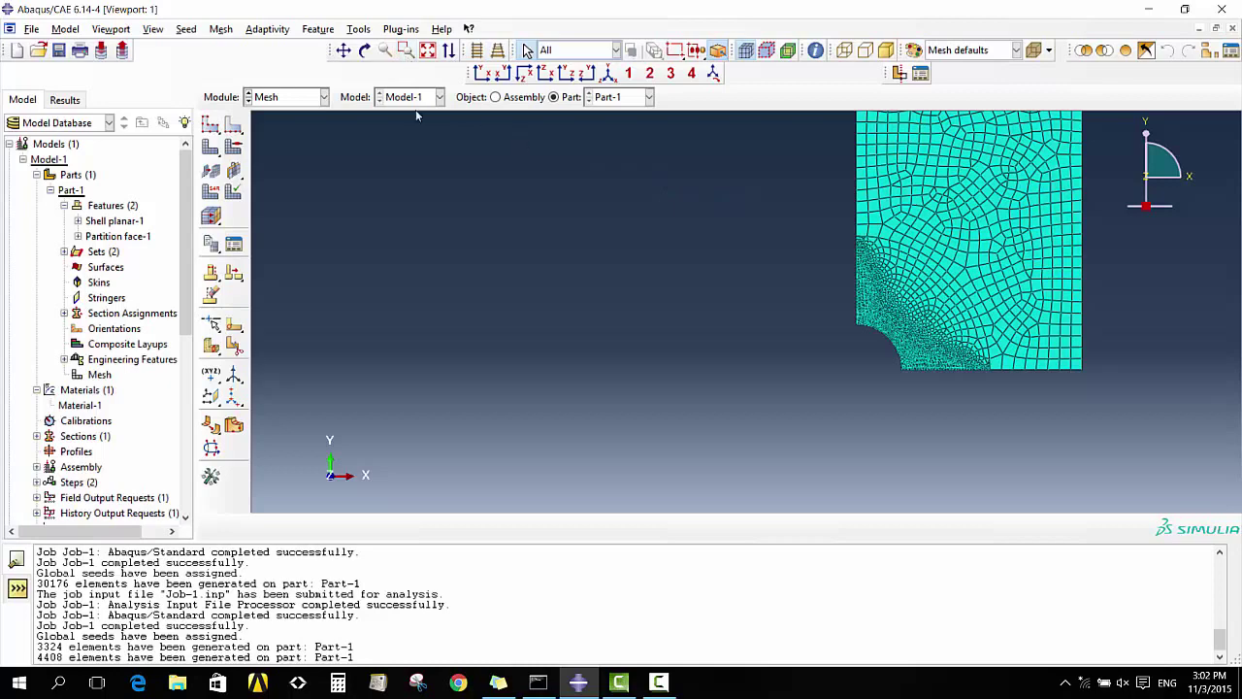
Auto-fit the meshed plate in view, then zoom back toward the hole
left_click(427, 50)
right_click(853, 236)
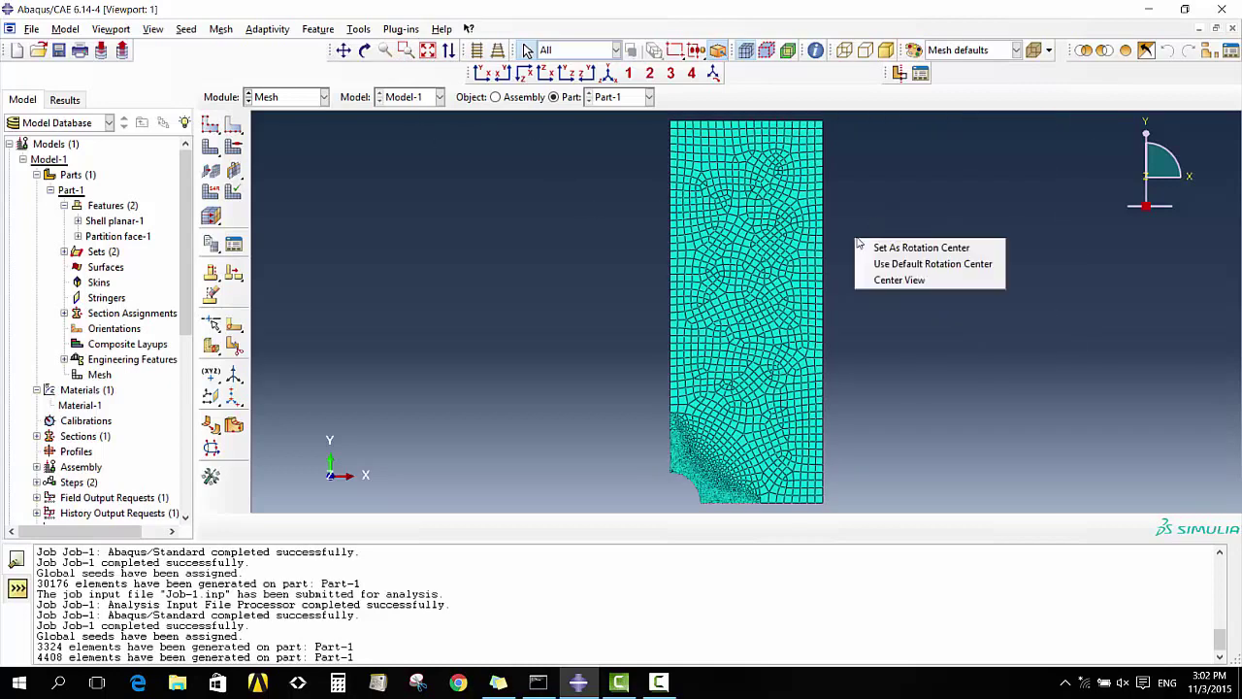
left_click(864, 228)
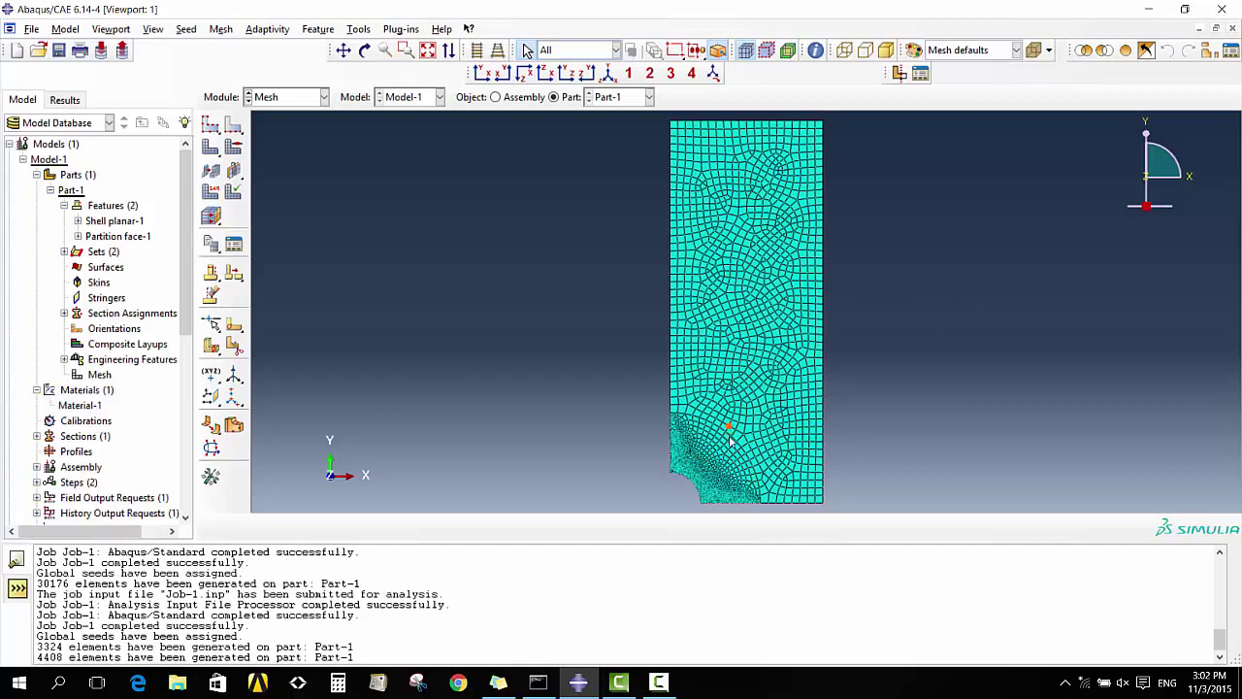
scroll(728, 441, "up", 2)
scroll(728, 442, "up", 1)
scroll(723, 432, "up", 1)
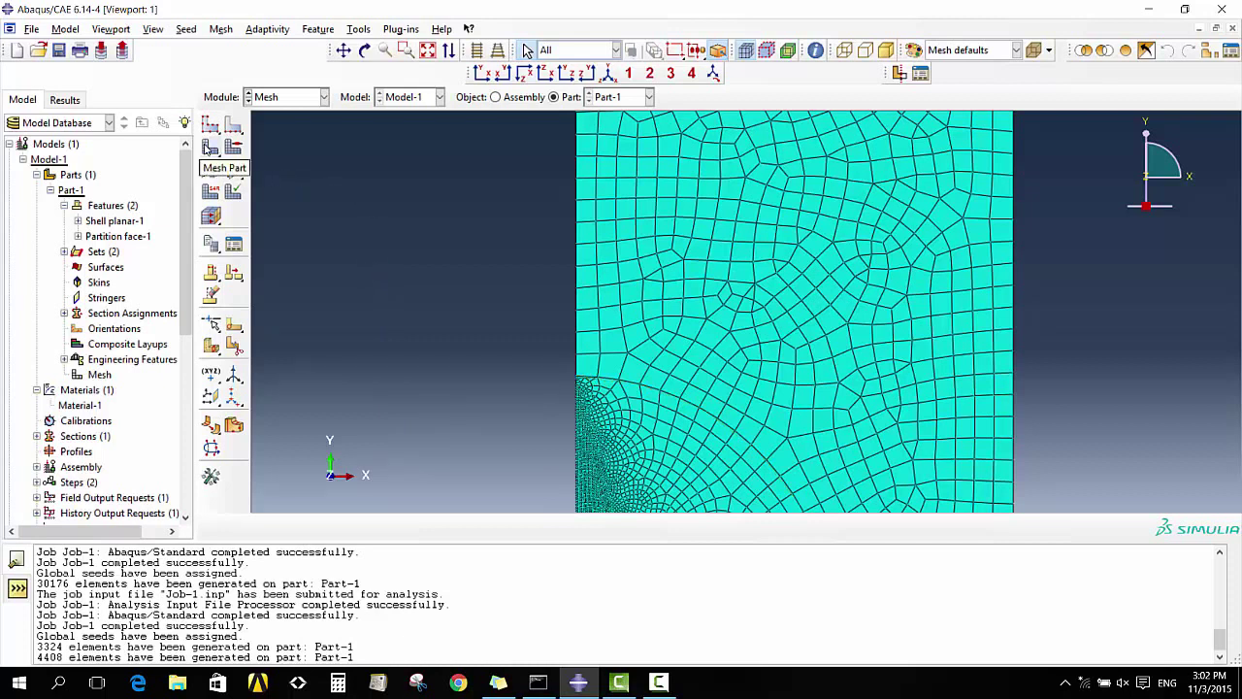
Delete Part-1's existing mesh
left_click(207, 147)
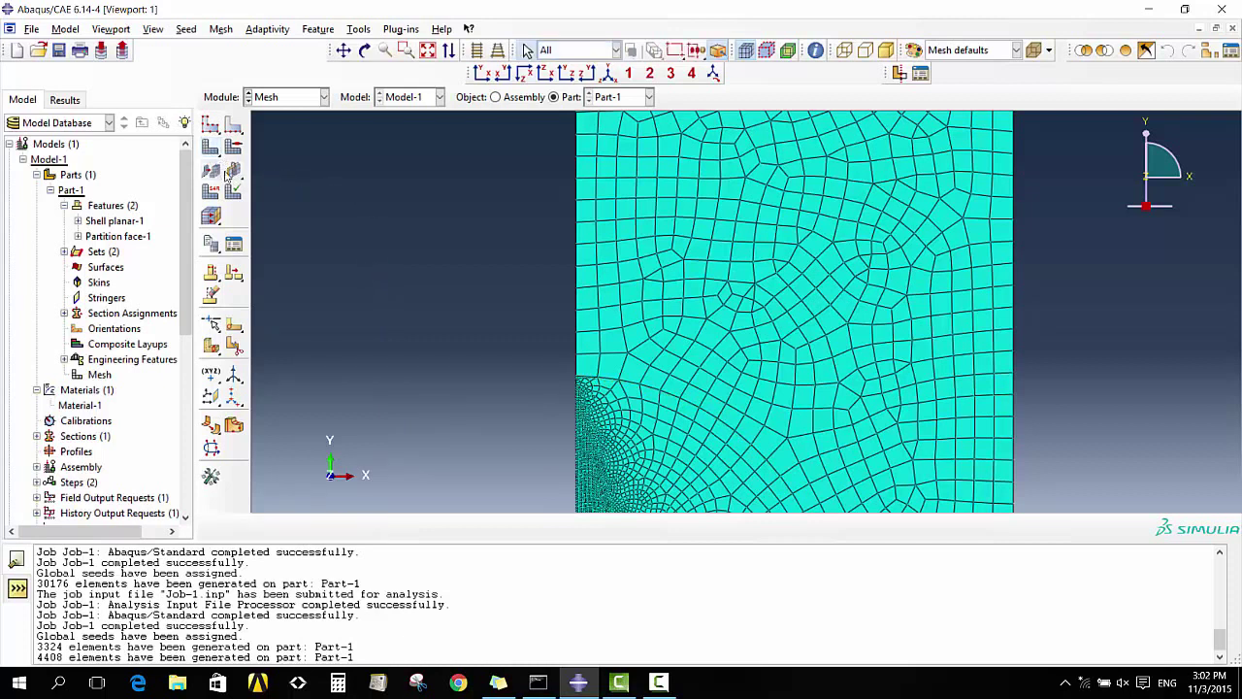
left_click(210, 147)
left_click(212, 147)
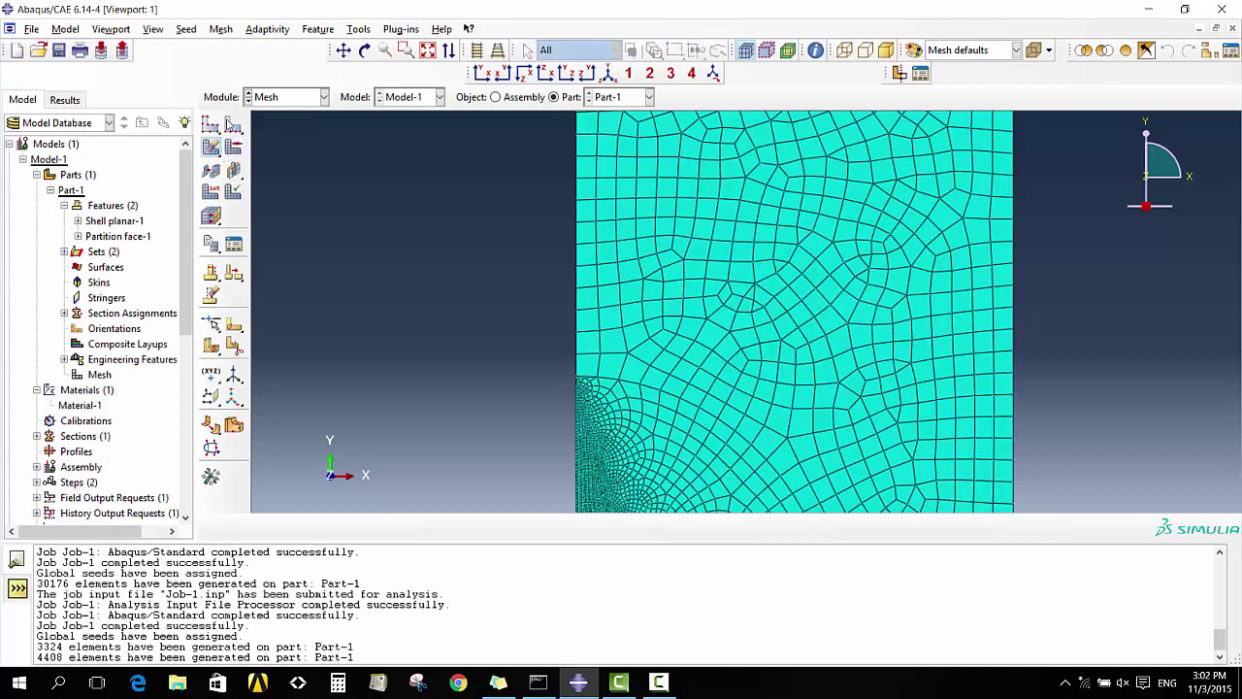
left_click(230, 124)
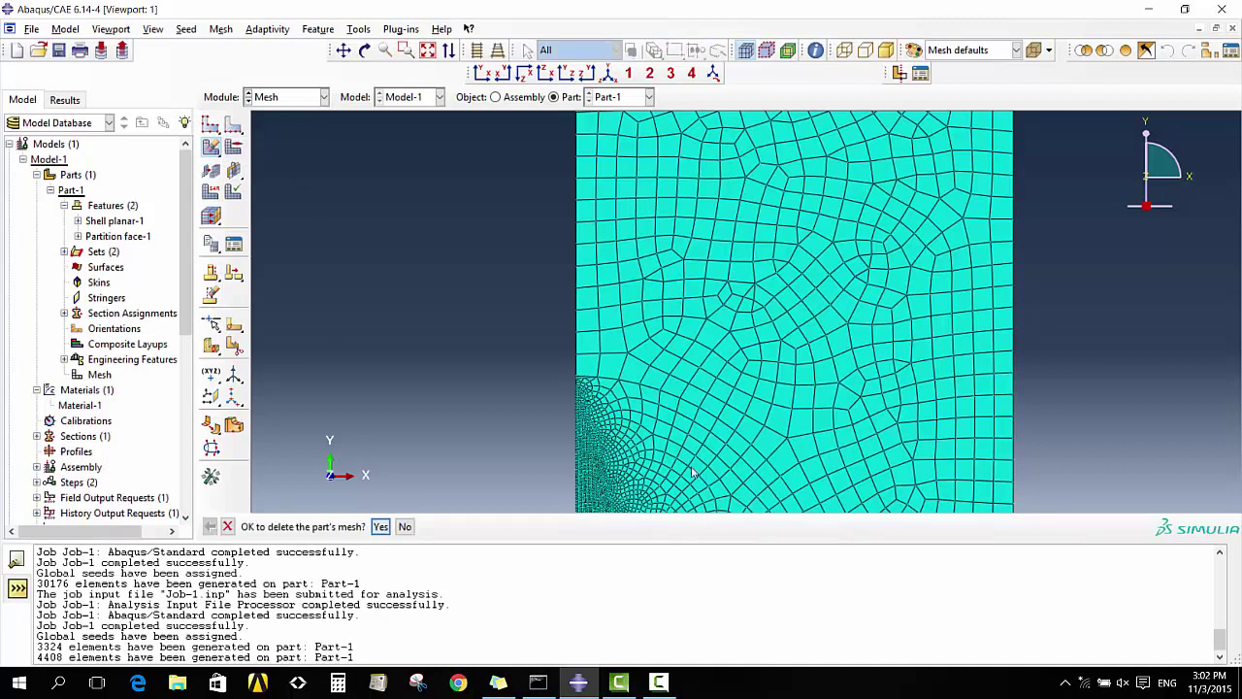
left_click(379, 525)
scroll(483, 380, "up", 1)
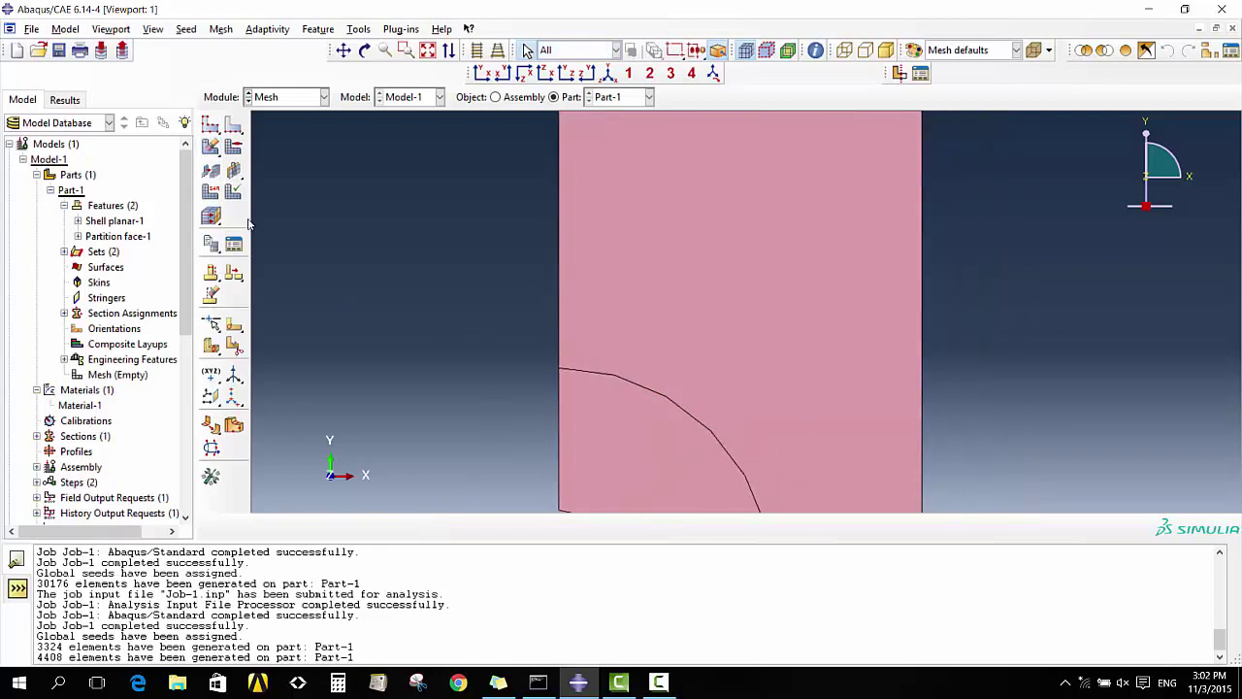
Reapply local edge seeds to the upper plate region
left_click(233, 124)
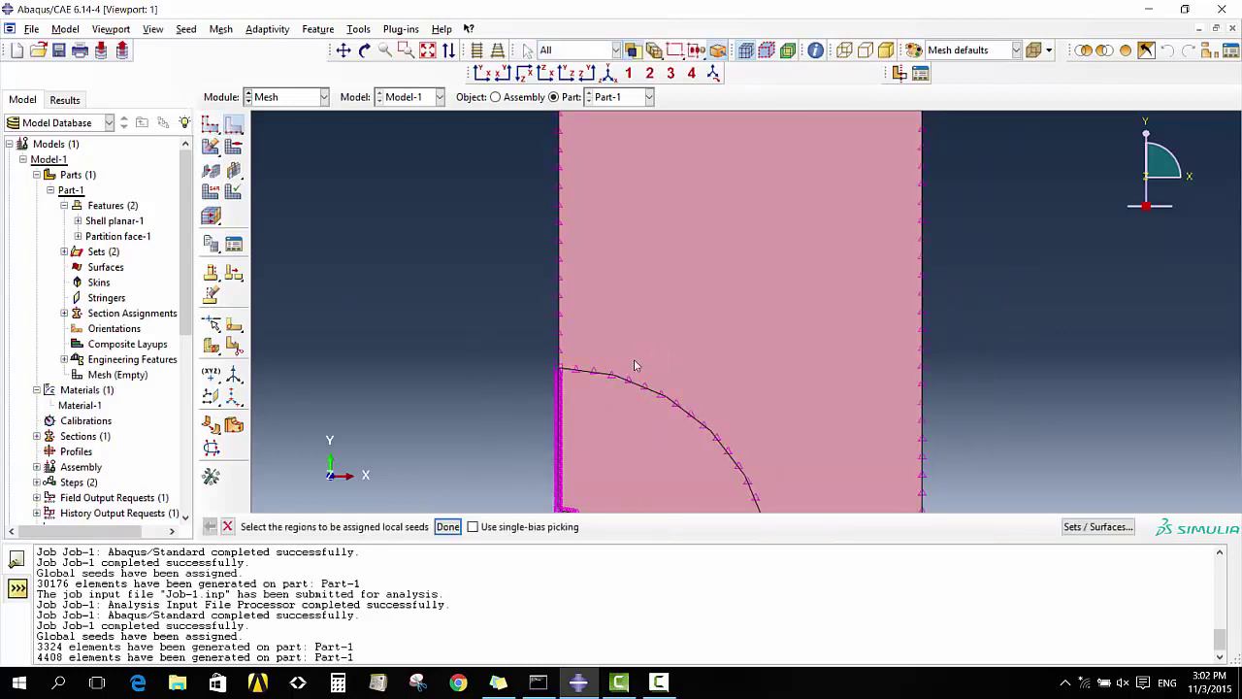
left_click(733, 296)
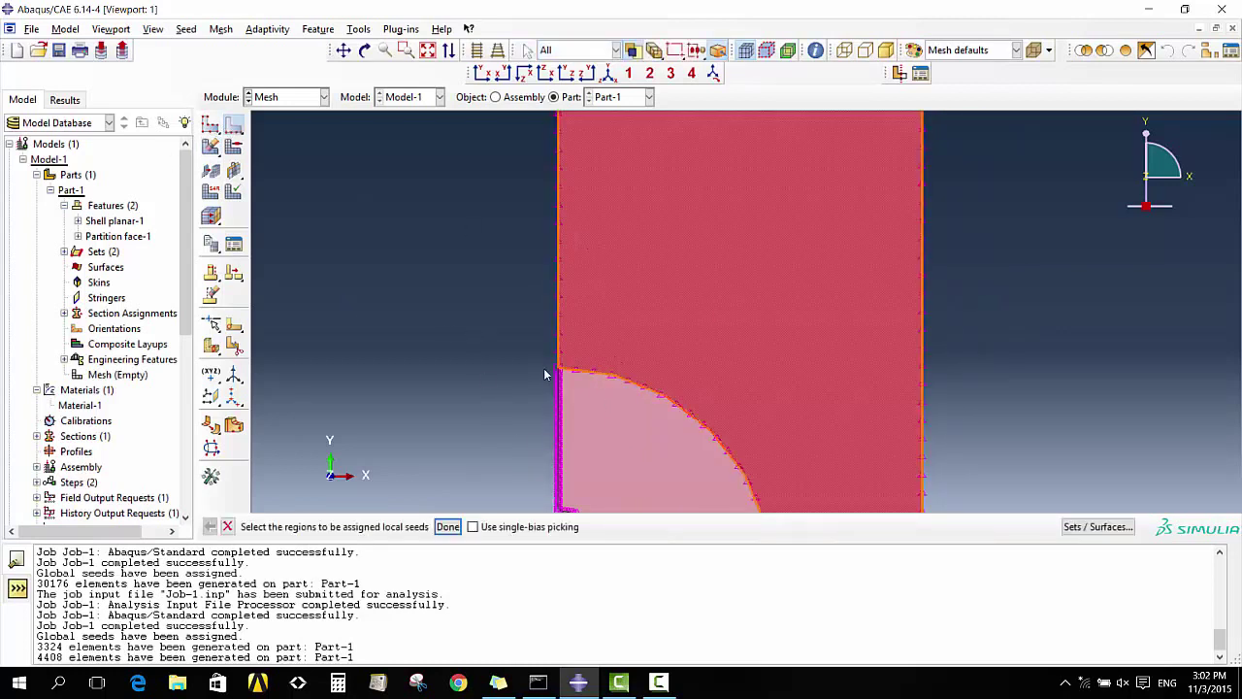
left_click(448, 525)
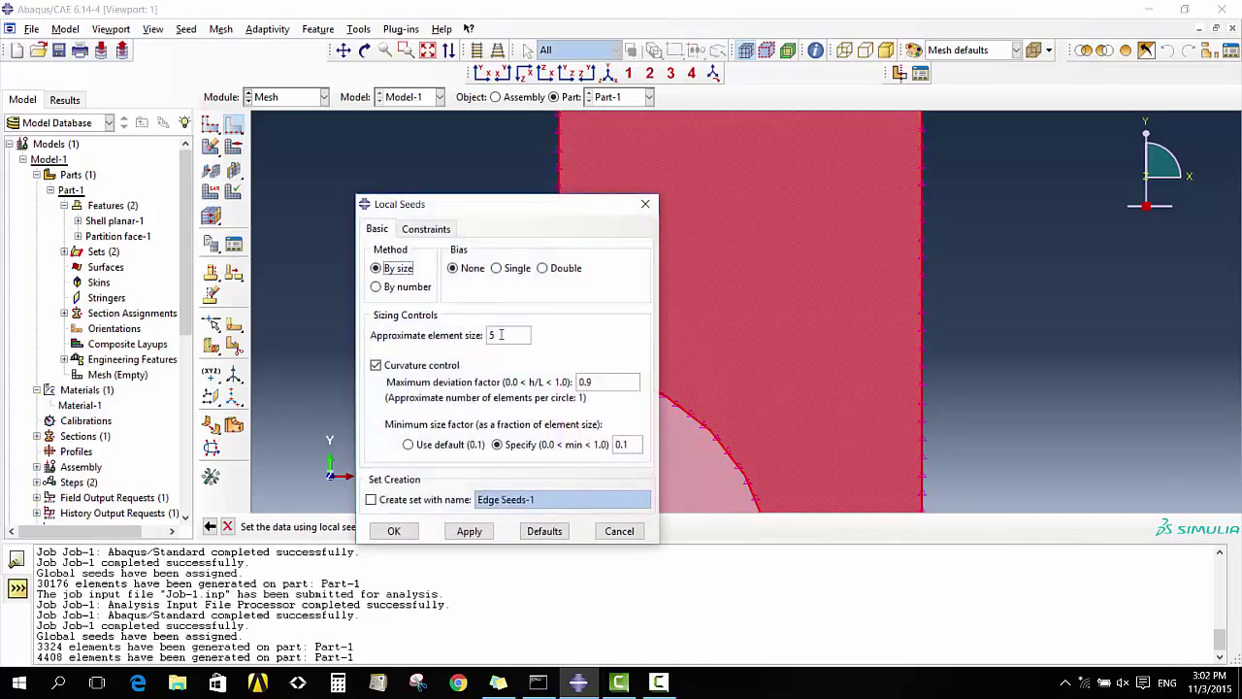
left_click(473, 531)
left_click(394, 531)
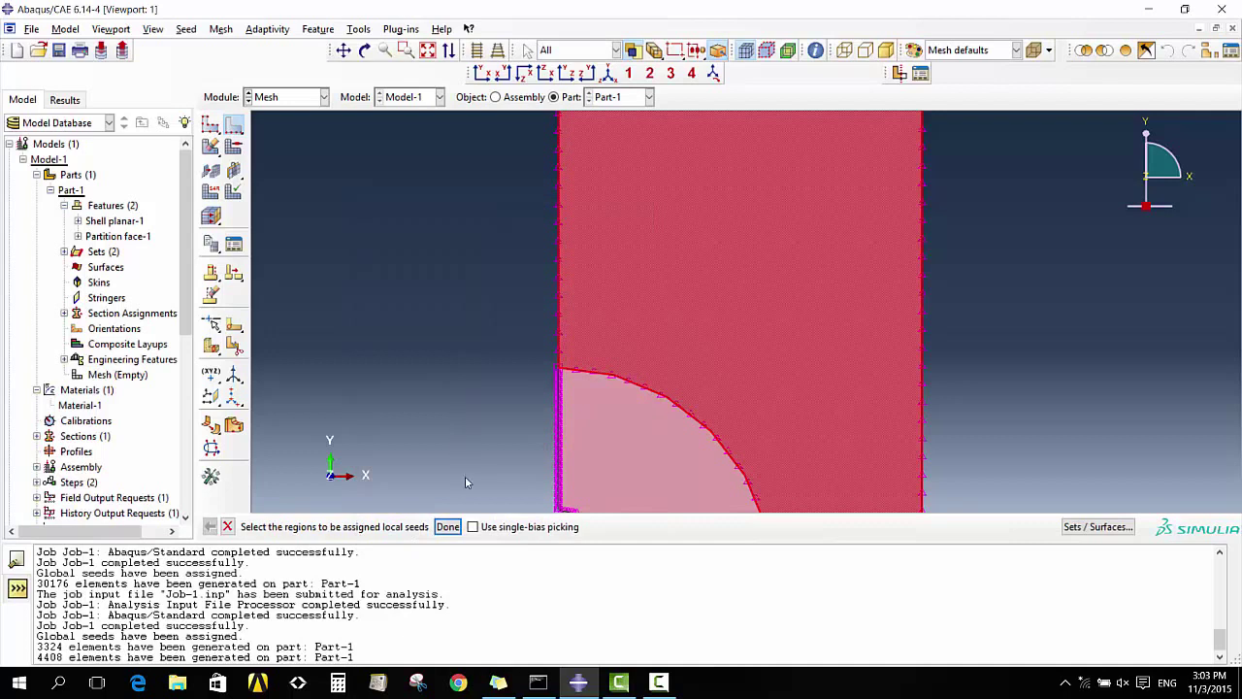
left_click(447, 526)
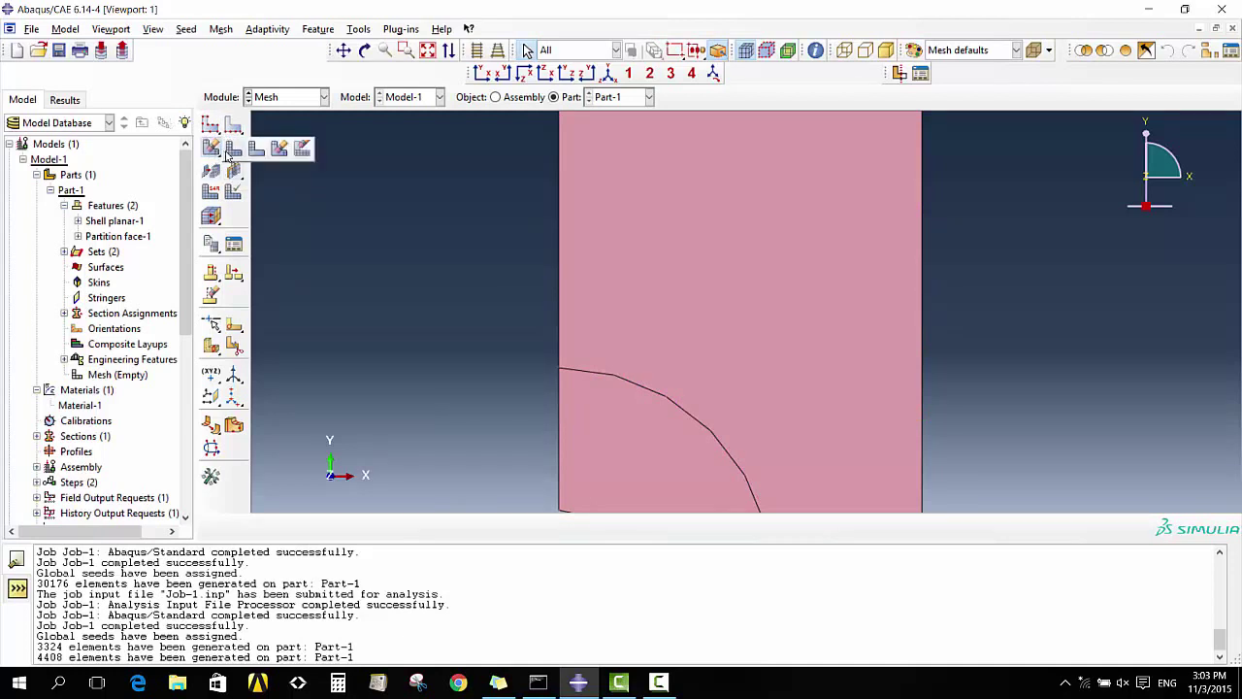
Remesh the whole part, then delete the mesh in the quarter-circle region around the hole
left_click(210, 146)
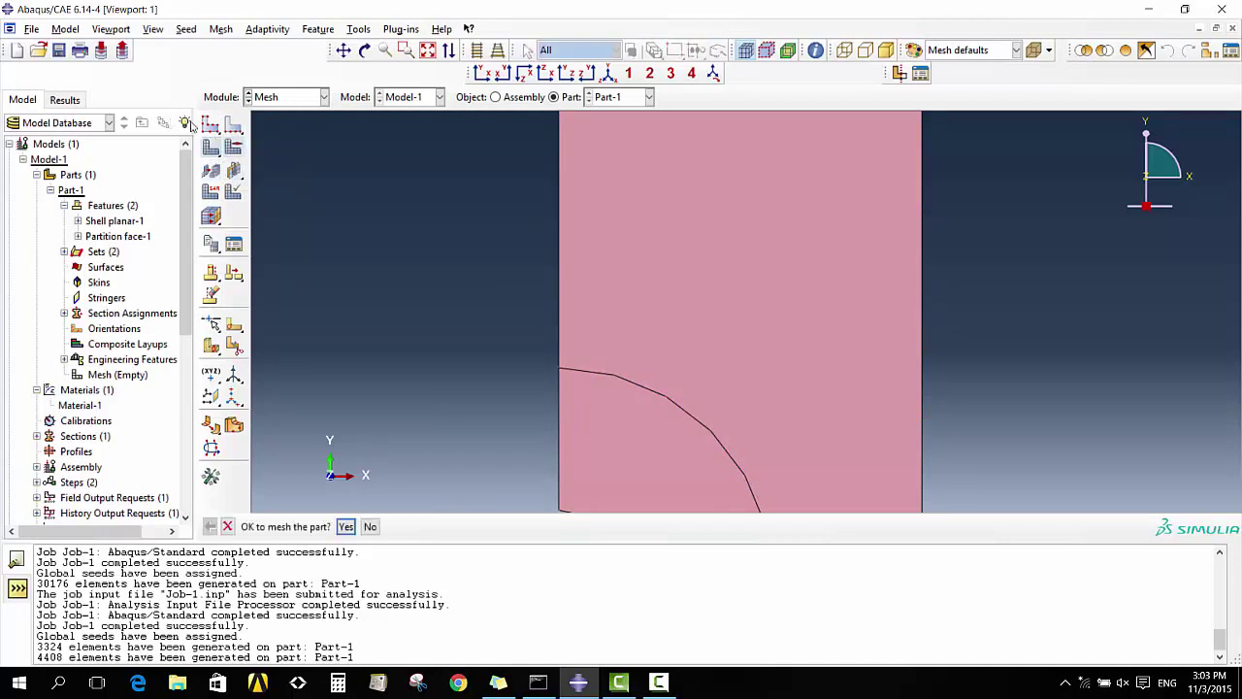
left_click(345, 526)
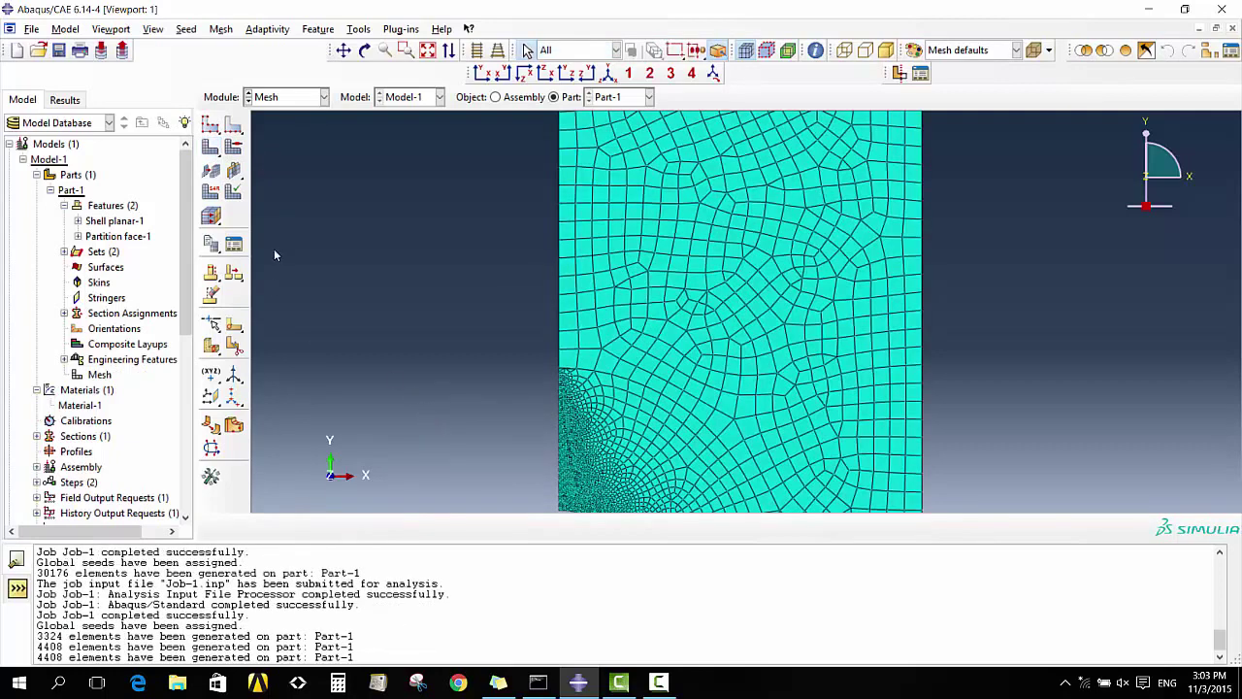
left_click(213, 153)
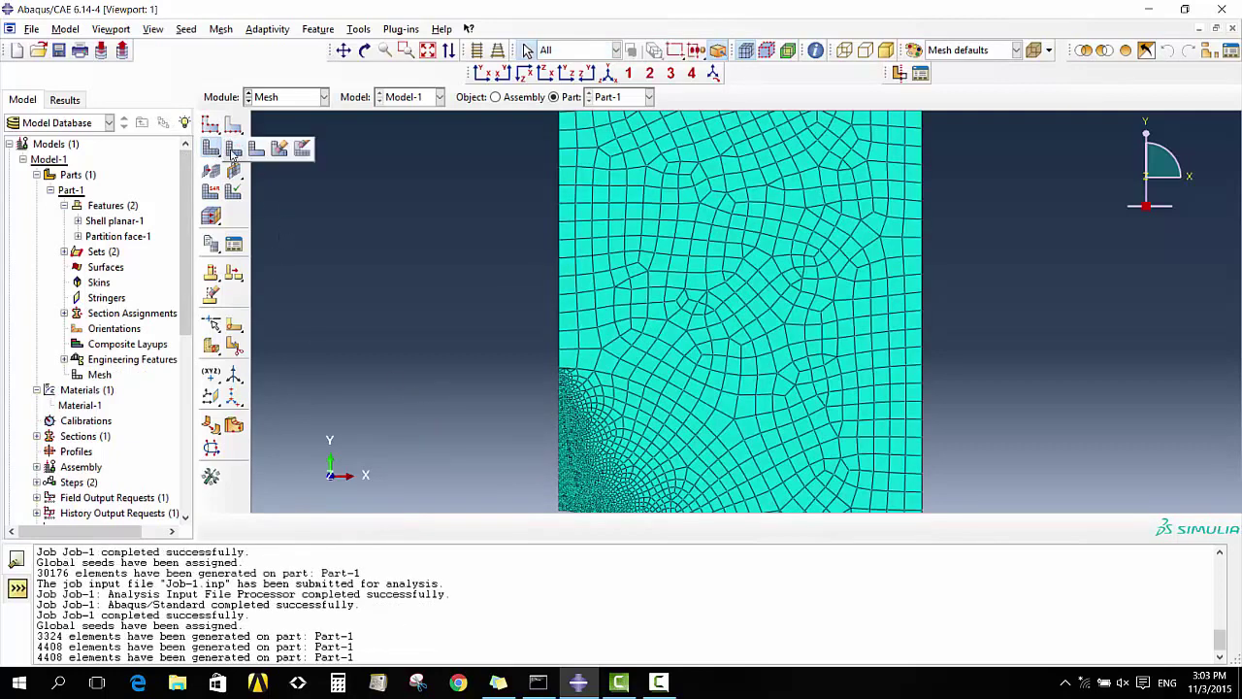
left_click(302, 149)
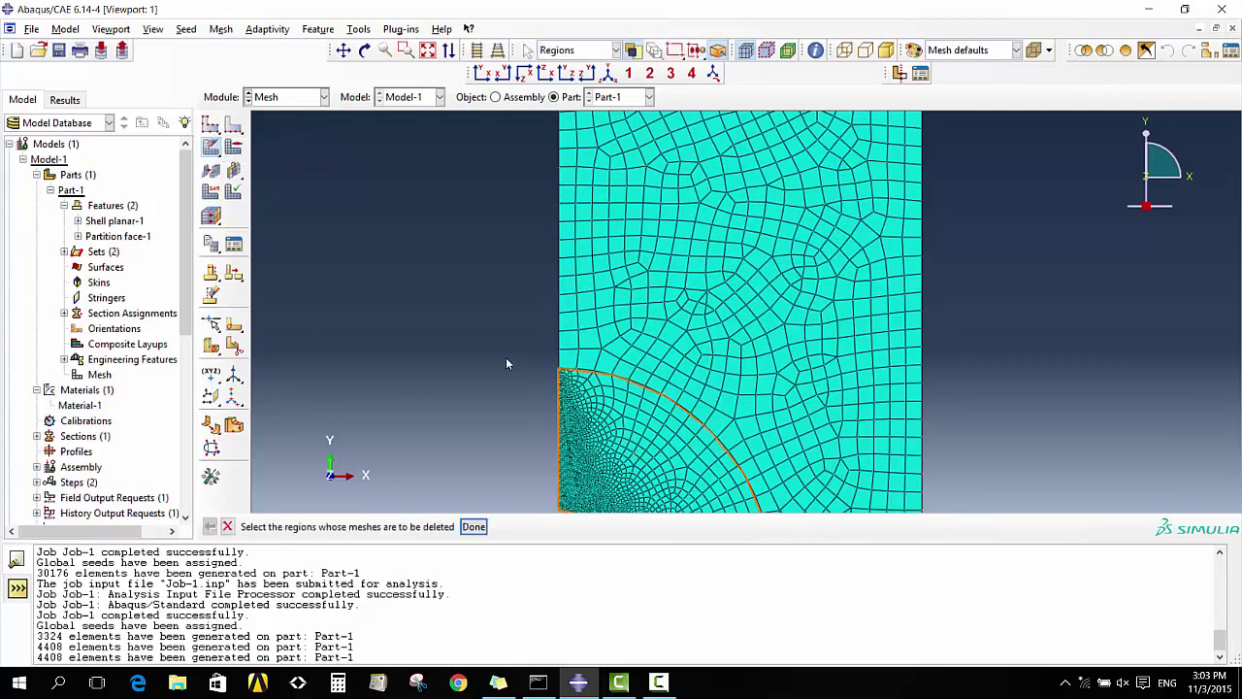
left_click(473, 526)
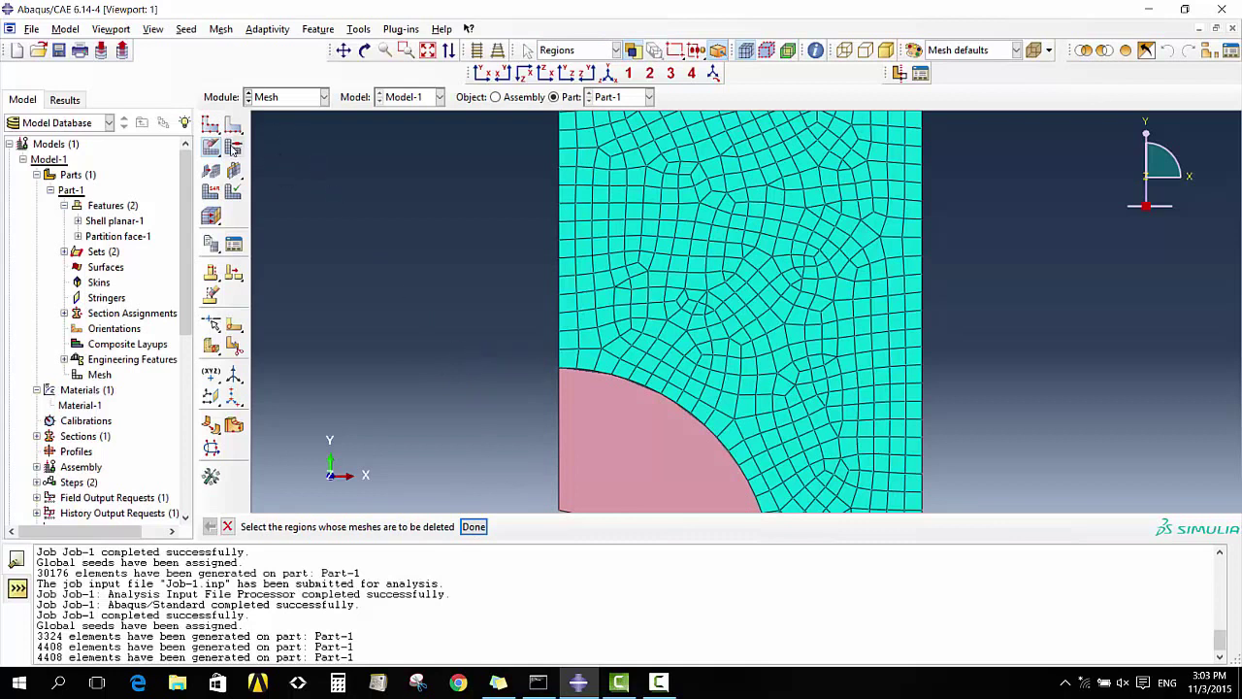
left_click(474, 527)
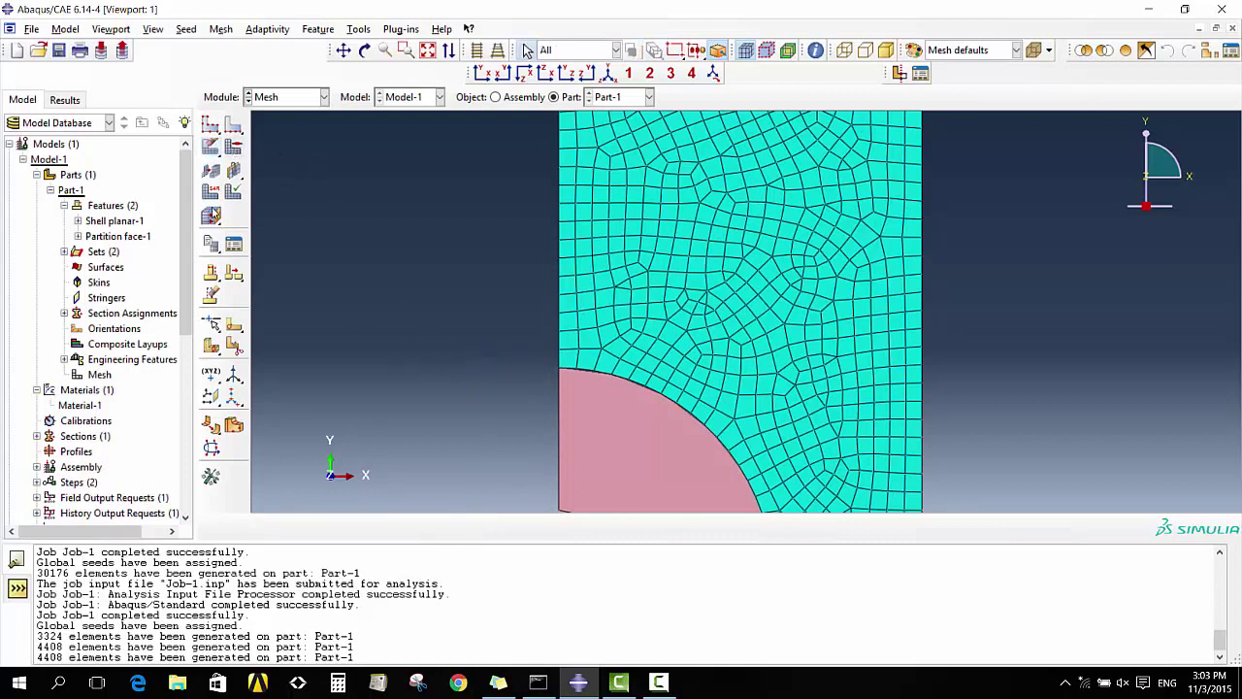
Give the quarter-circle face near the hole Quad-only elements with the Sweep technique
left_click(234, 147)
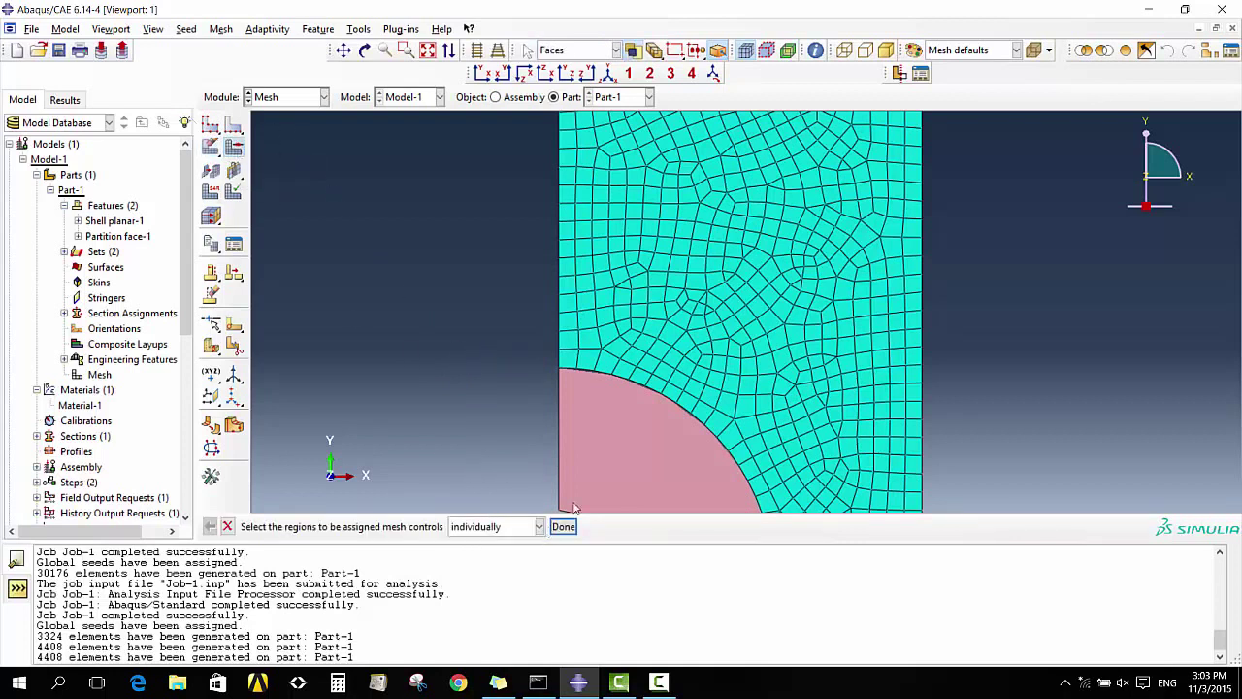
left_click(601, 472)
left_click(563, 526)
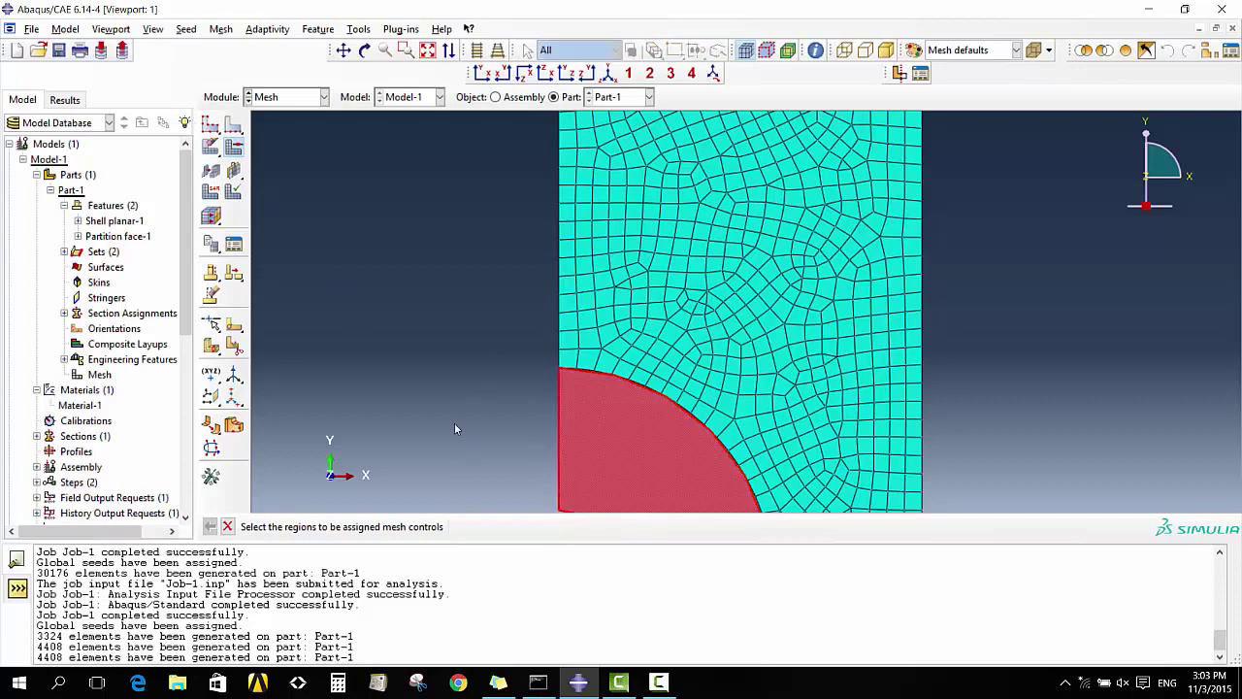
left_click_drag(165, 336, 408, 223)
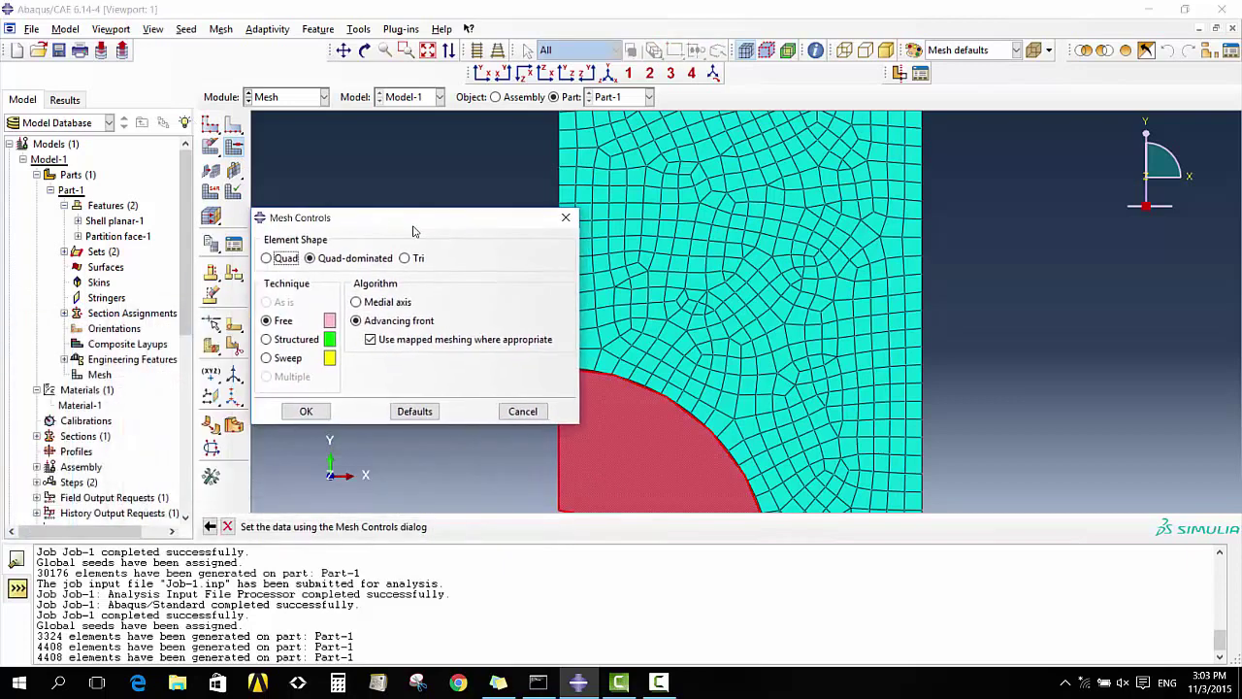
left_click(287, 259)
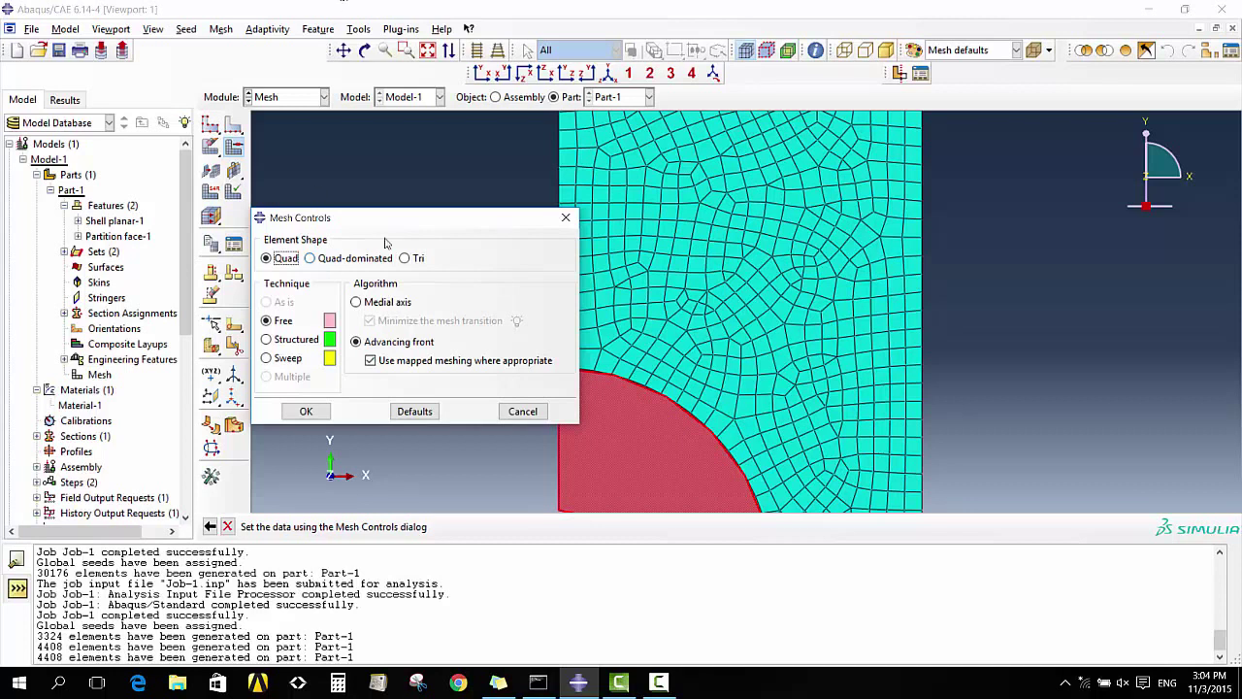
left_click(289, 358)
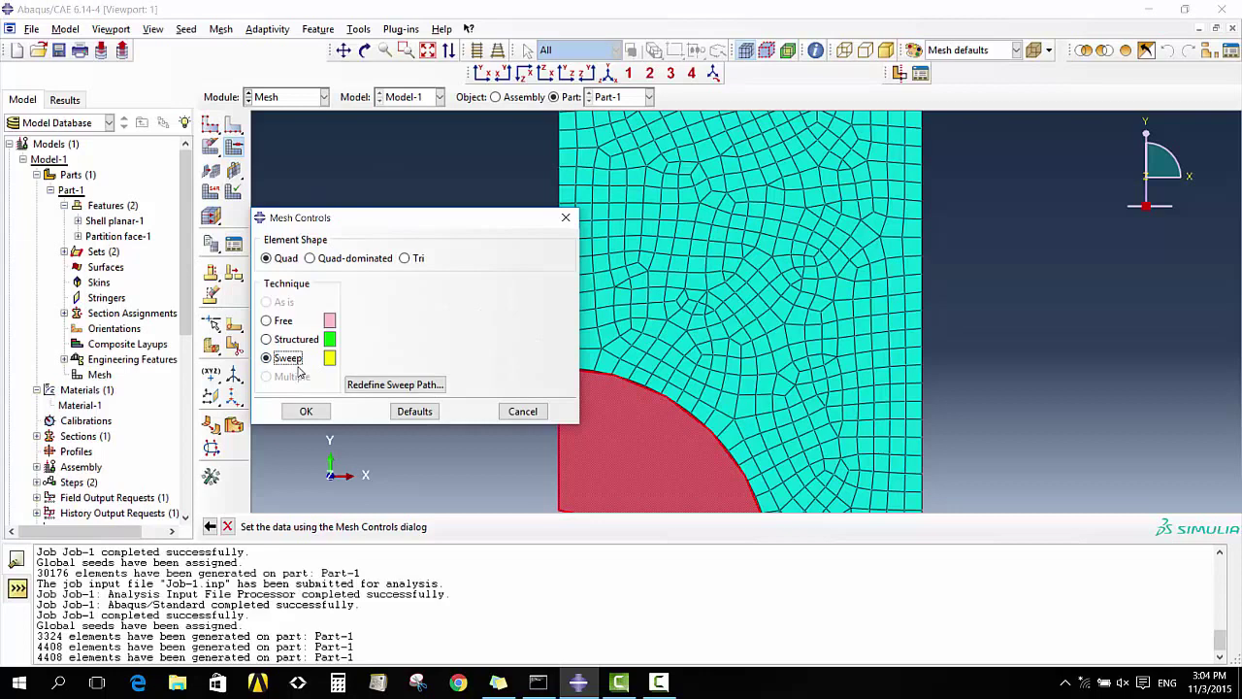
Redefine the sweep path along the bottom arc edge, accept its direction, and apply the controls
left_click(408, 385)
scroll(543, 437, "down", 2)
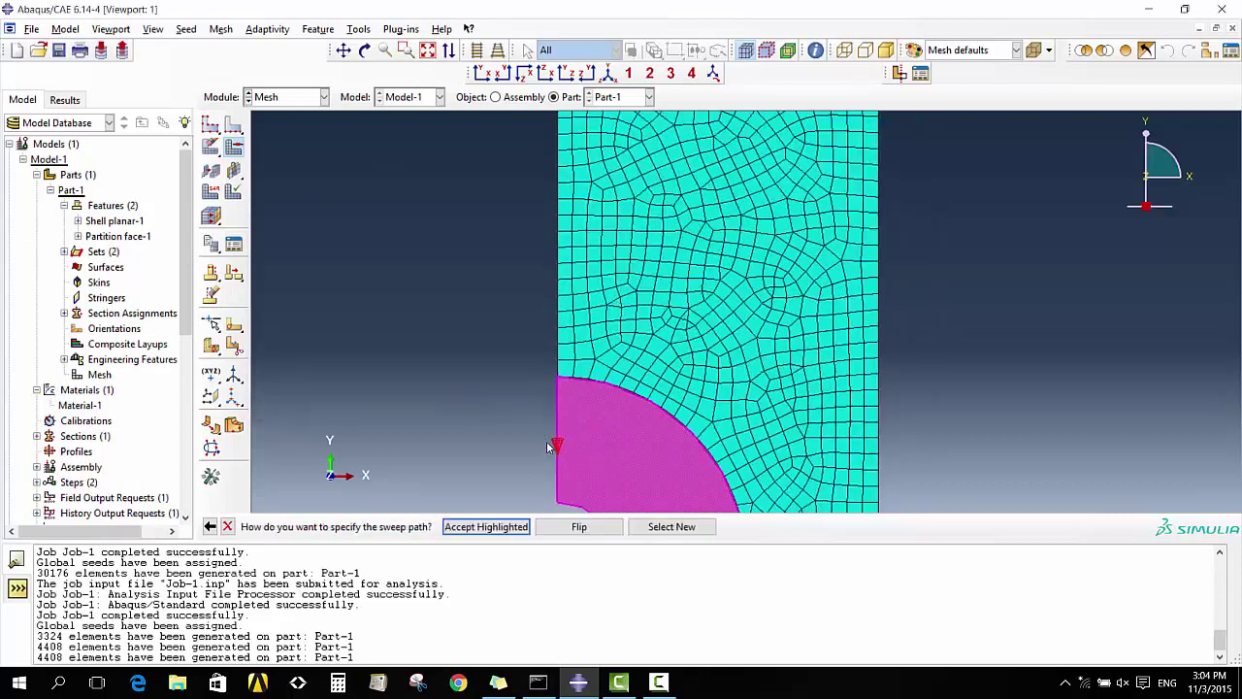
scroll(565, 461, "down", 2)
scroll(592, 470, "down", 2)
scroll(608, 476, "down", 2)
scroll(611, 477, "up", 3)
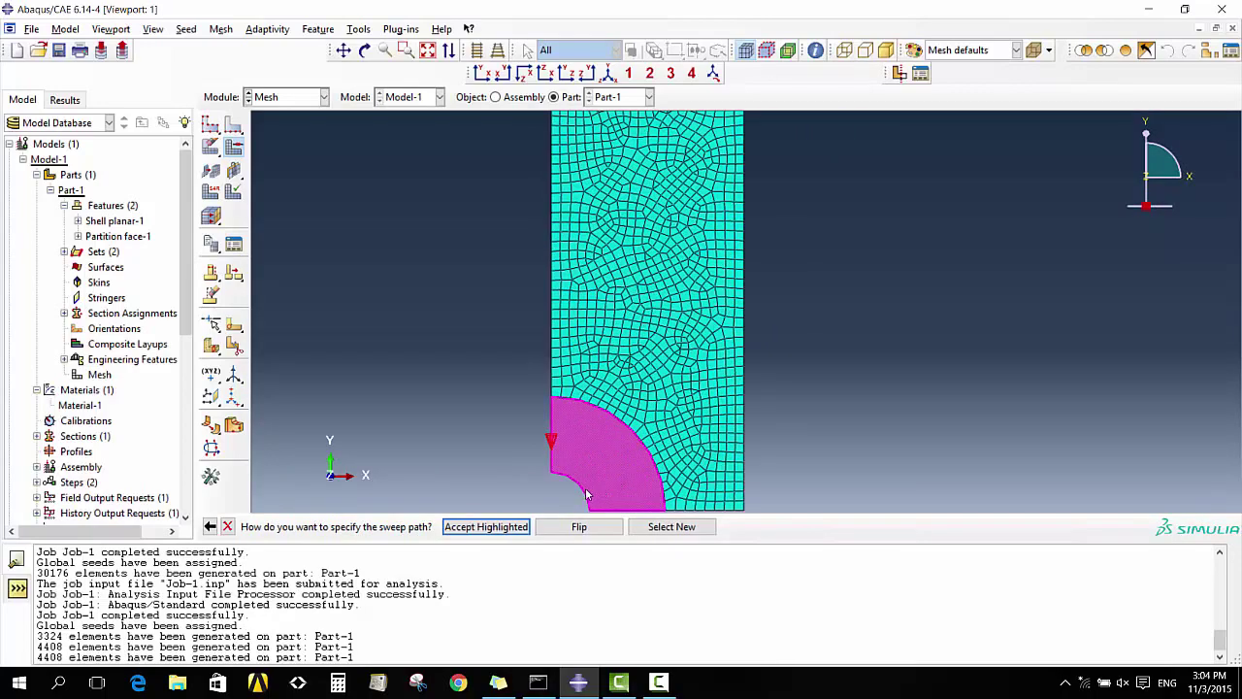
scroll(762, 494, "up", 1)
scroll(456, 448, "up", 1)
scroll(408, 476, "up", 2)
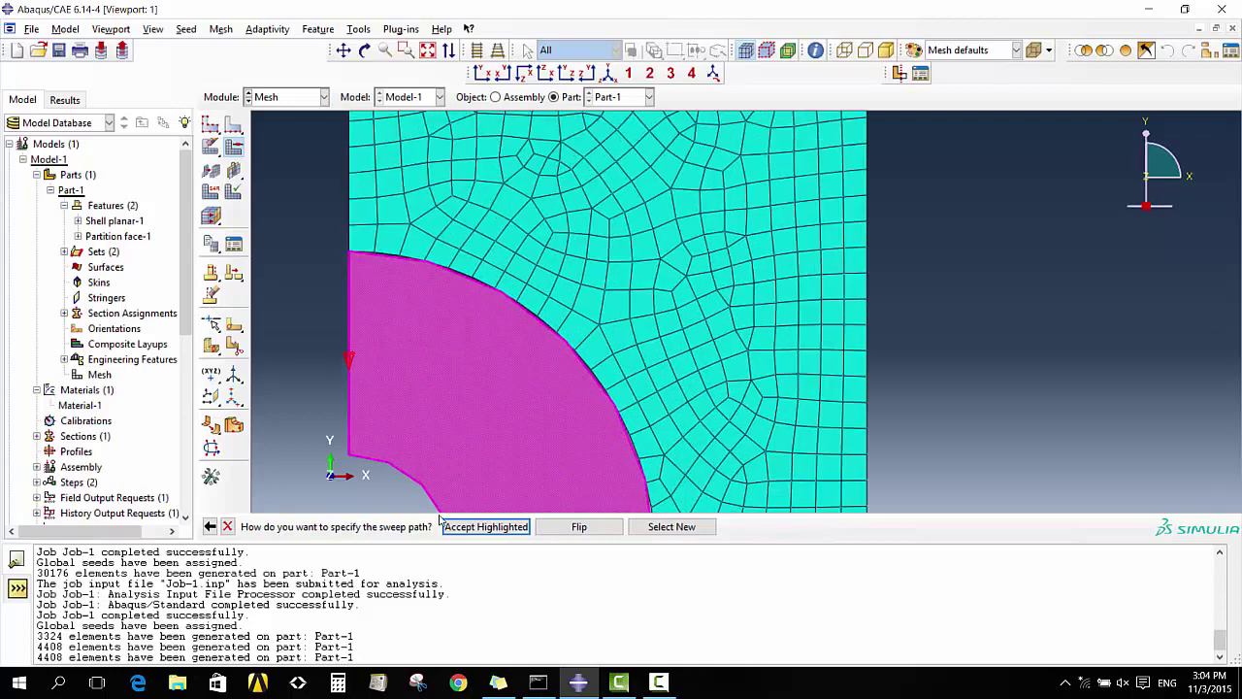
scroll(423, 495, "up", 1)
scroll(423, 494, "up", 2)
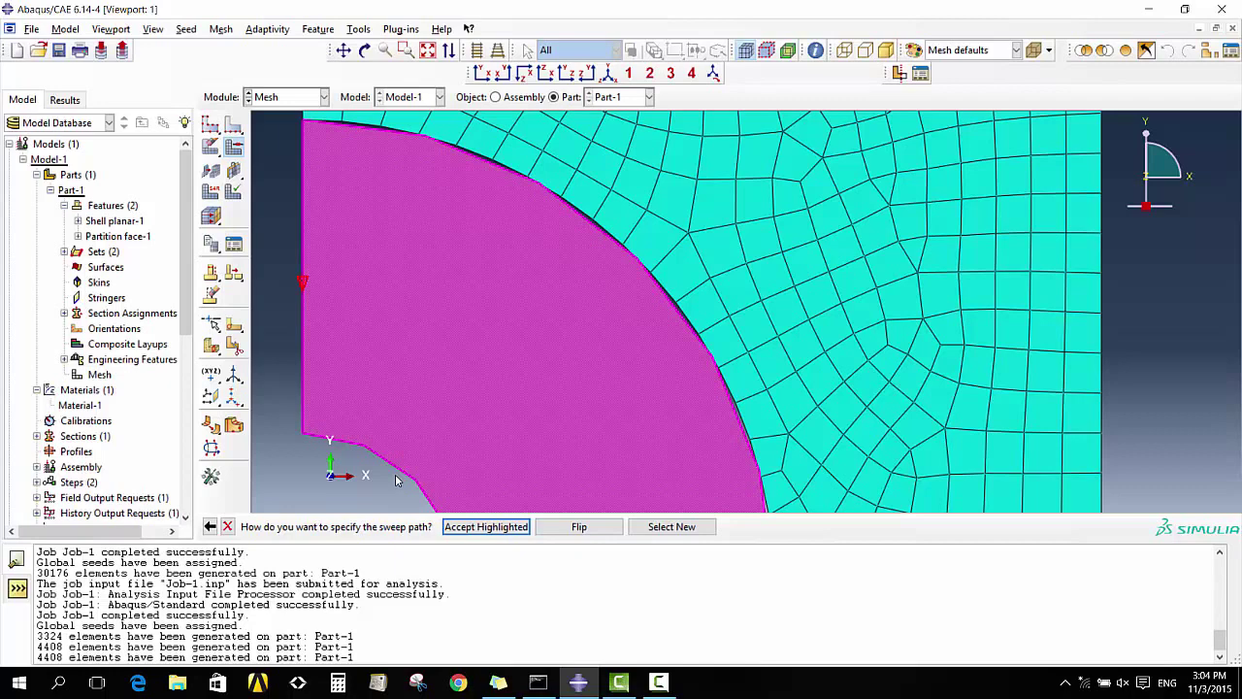
left_click(684, 527)
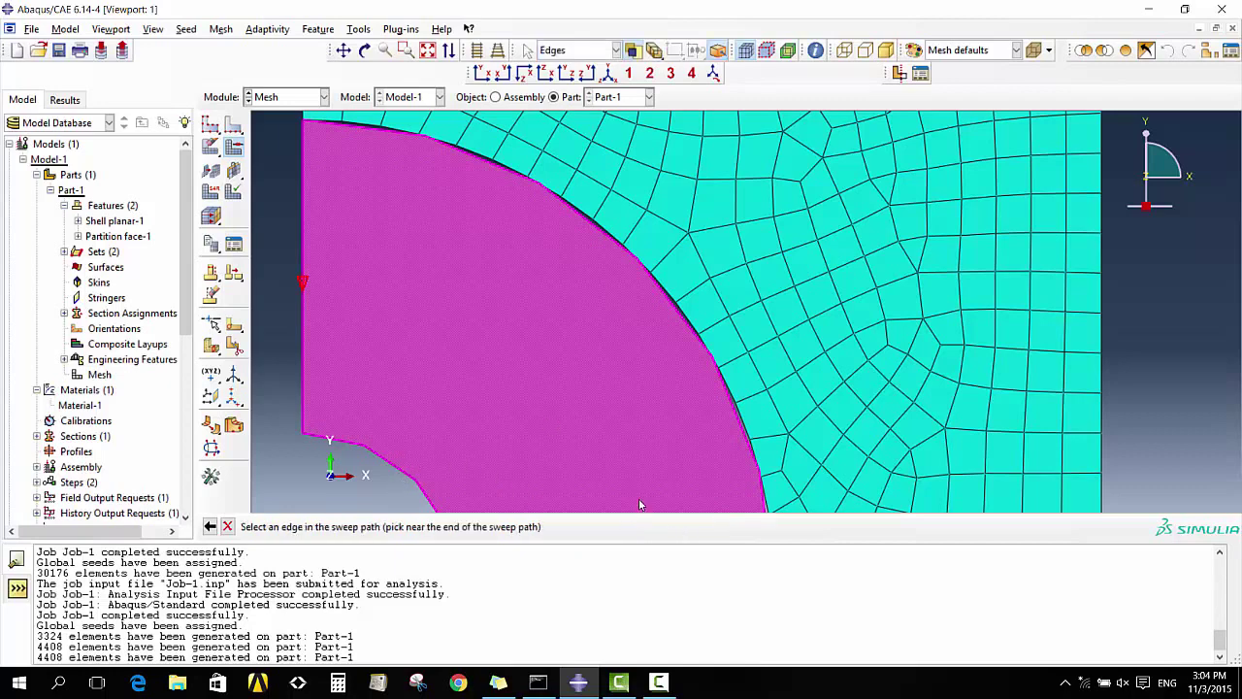
scroll(592, 480, "down", 2)
scroll(603, 471, "down", 2)
scroll(612, 483, "down", 1)
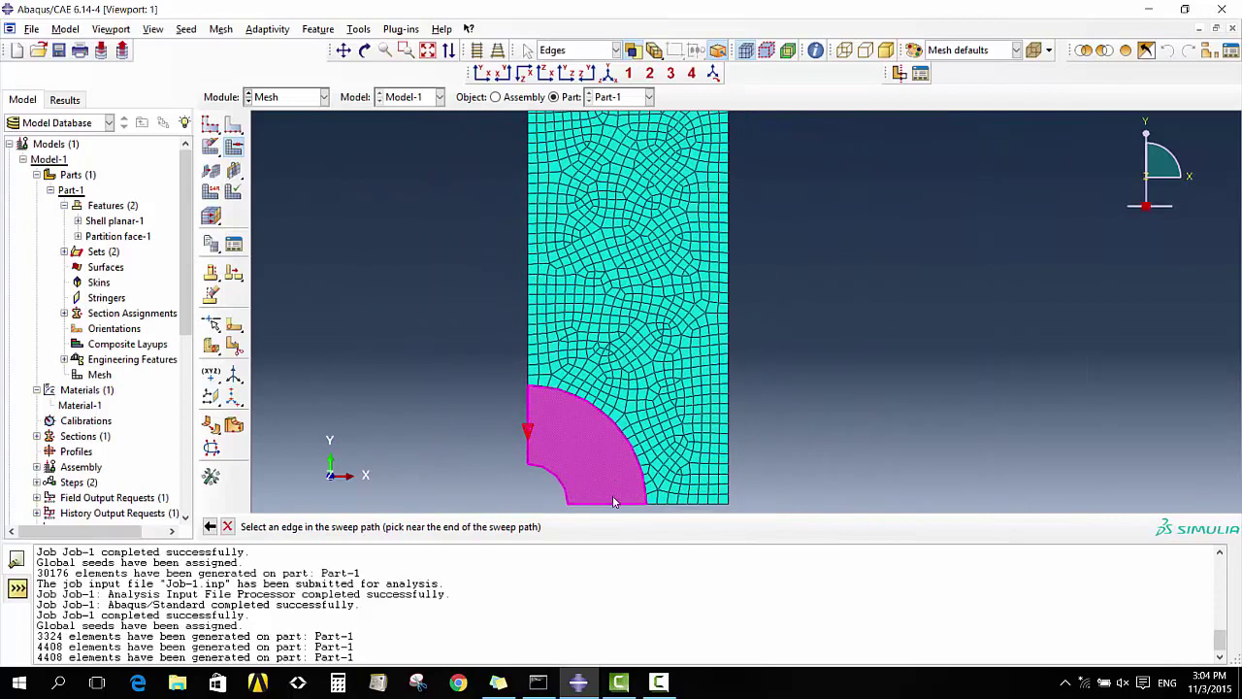
left_click(613, 503)
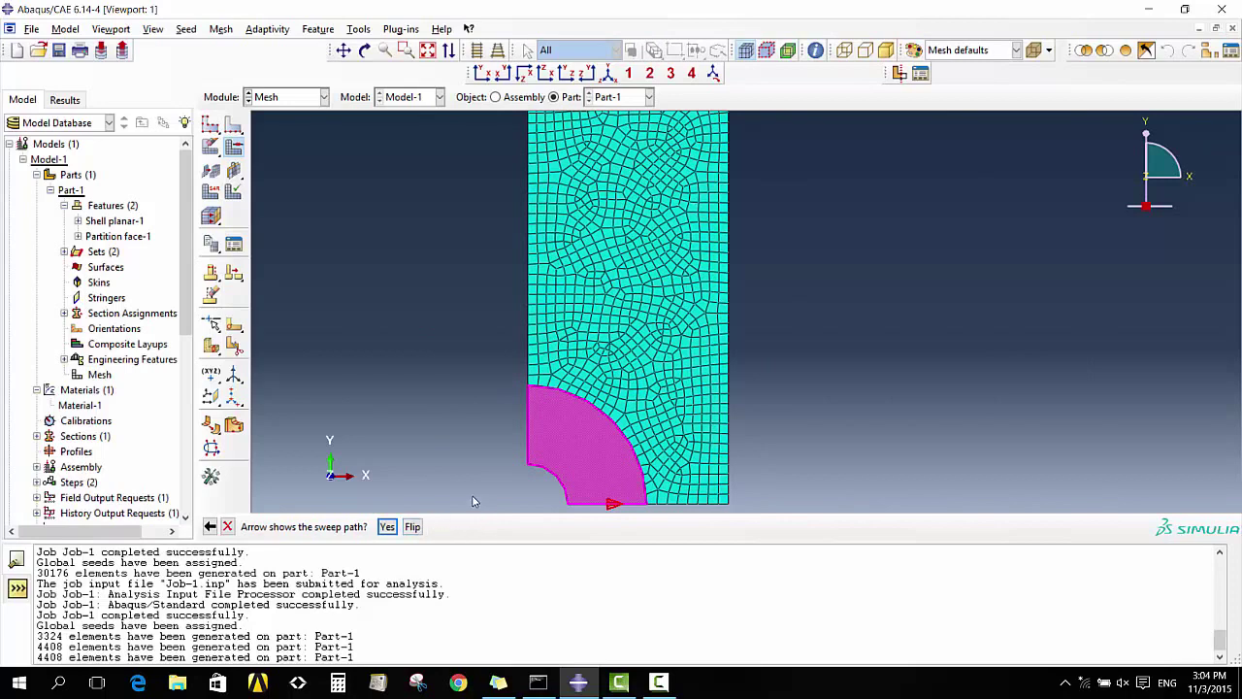
left_click(387, 526)
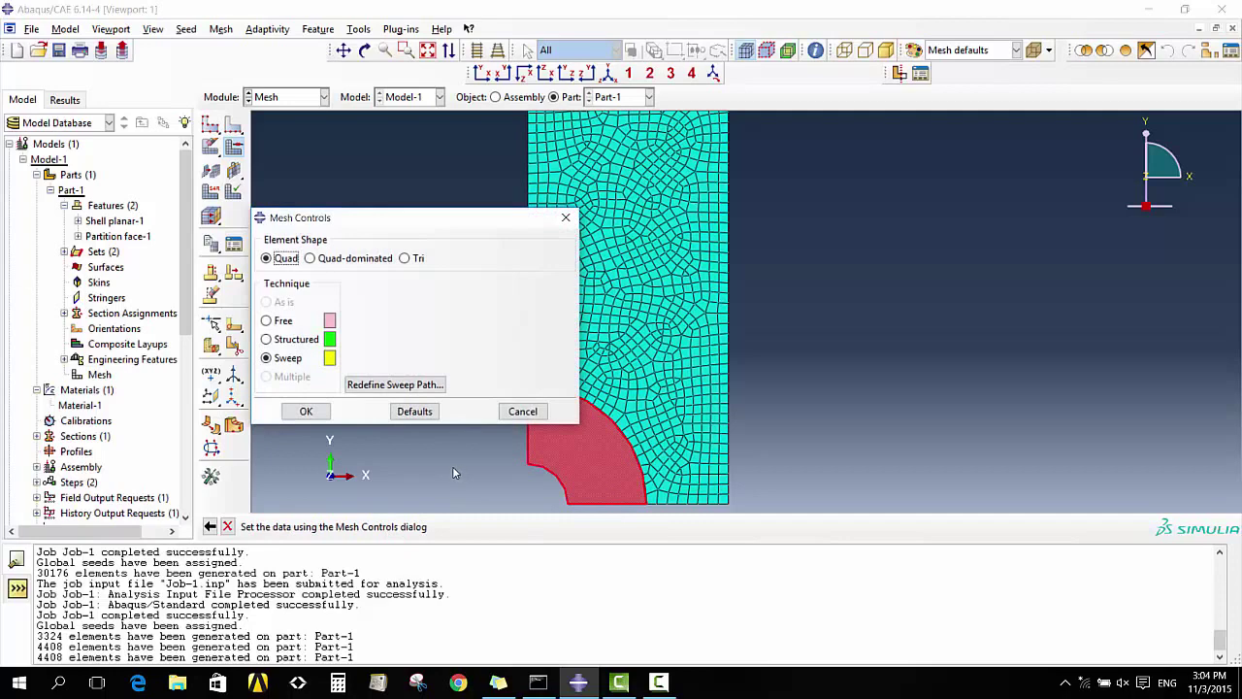
left_click(306, 412)
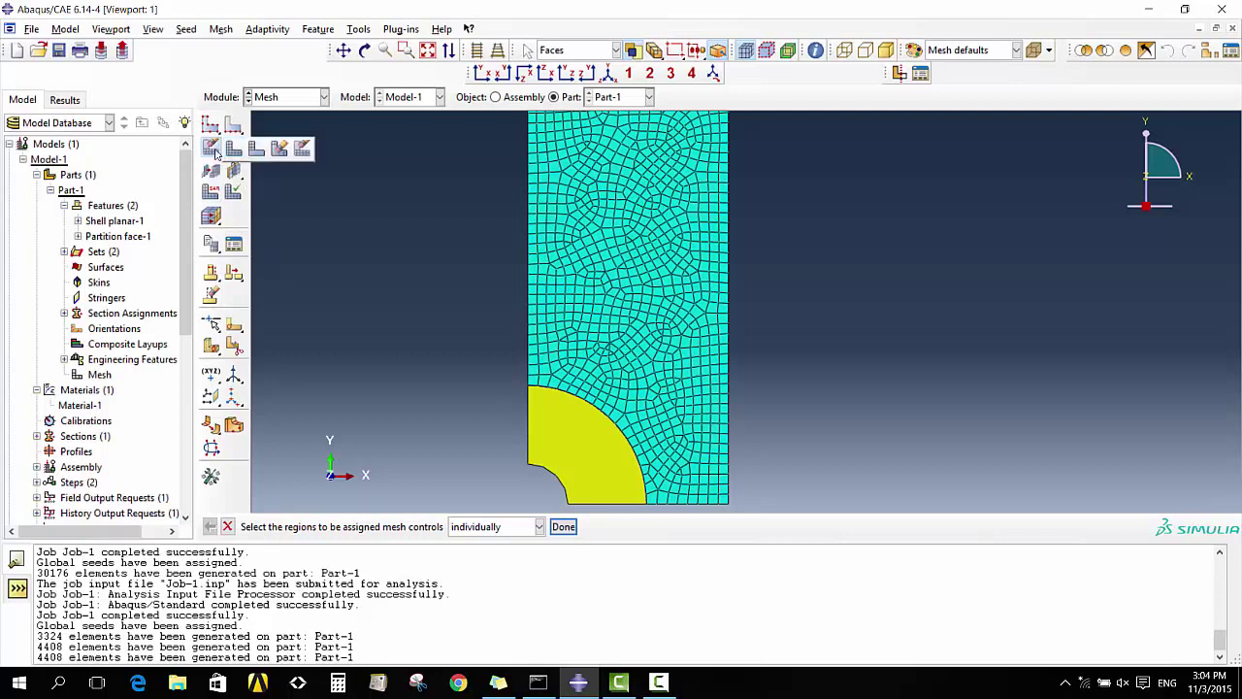
Mesh the quarter-circle region near the hole, accepting relaxed seeds and remeshing
left_click(211, 148)
left_click(619, 449)
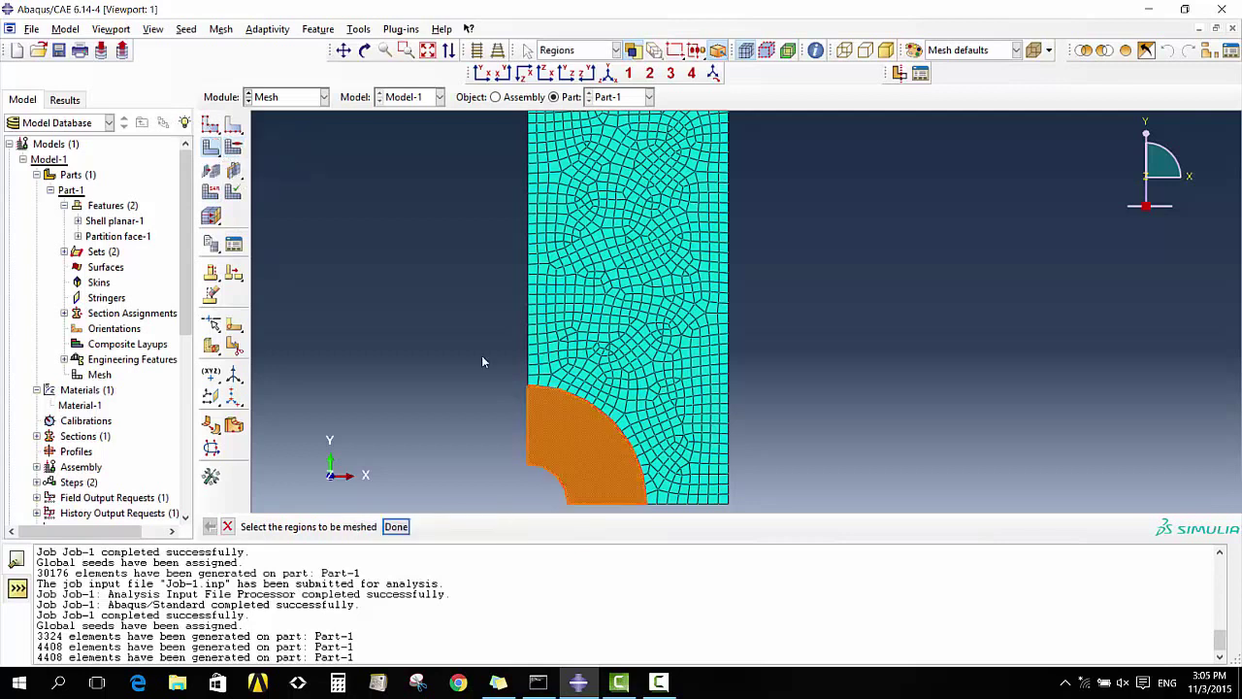
left_click(406, 529)
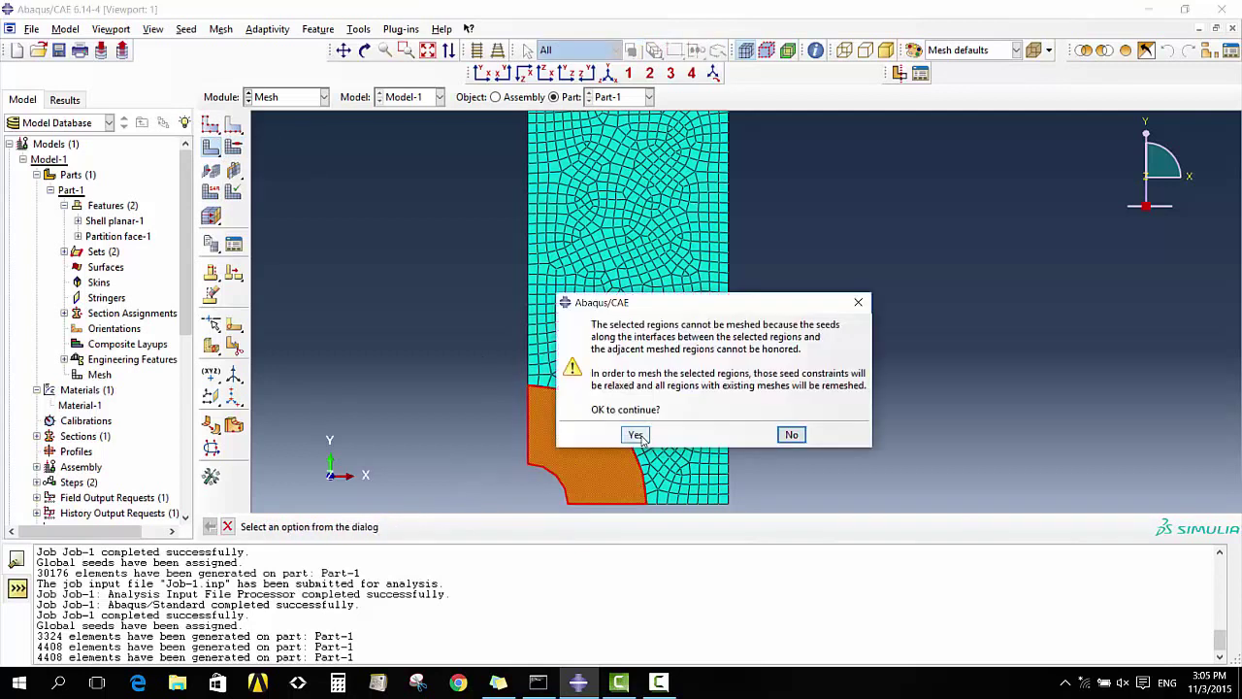
left_click(635, 437)
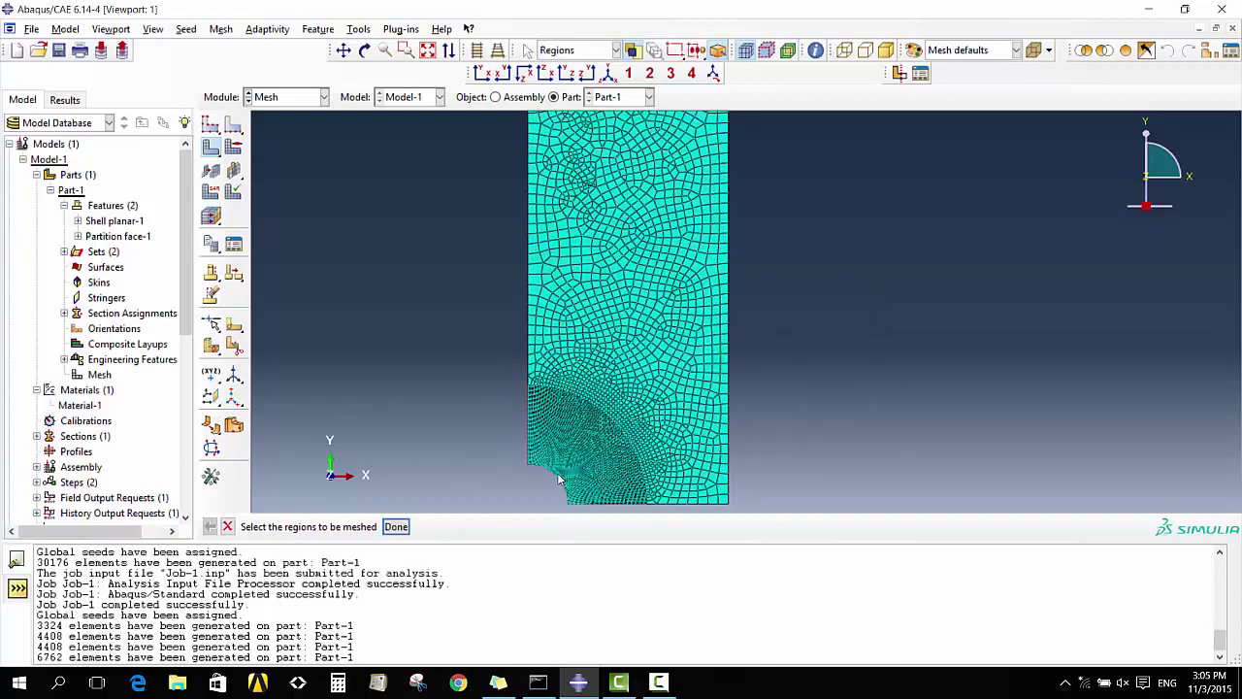
Zoom in to inspect the fine swept quad mesh around the hole, then end region meshing
scroll(602, 481, "up", 2)
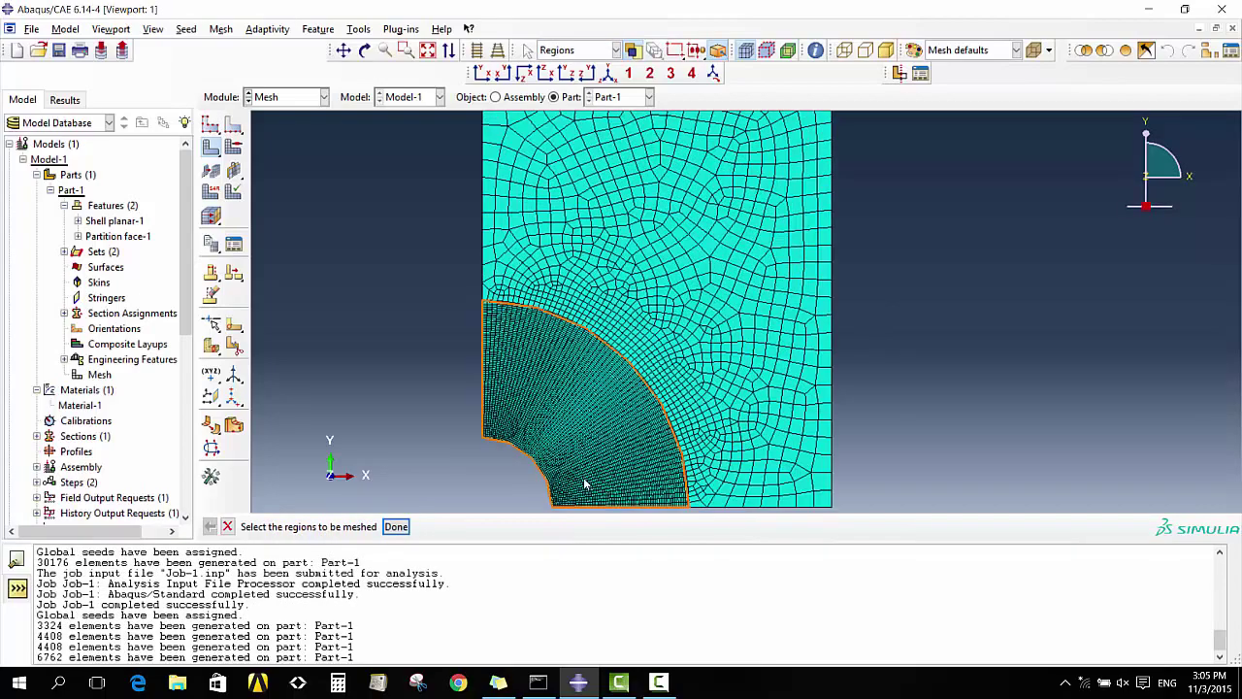
scroll(602, 480, "up", 2)
scroll(601, 480, "up", 3)
scroll(525, 344, "up", 2)
scroll(526, 345, "up", 2)
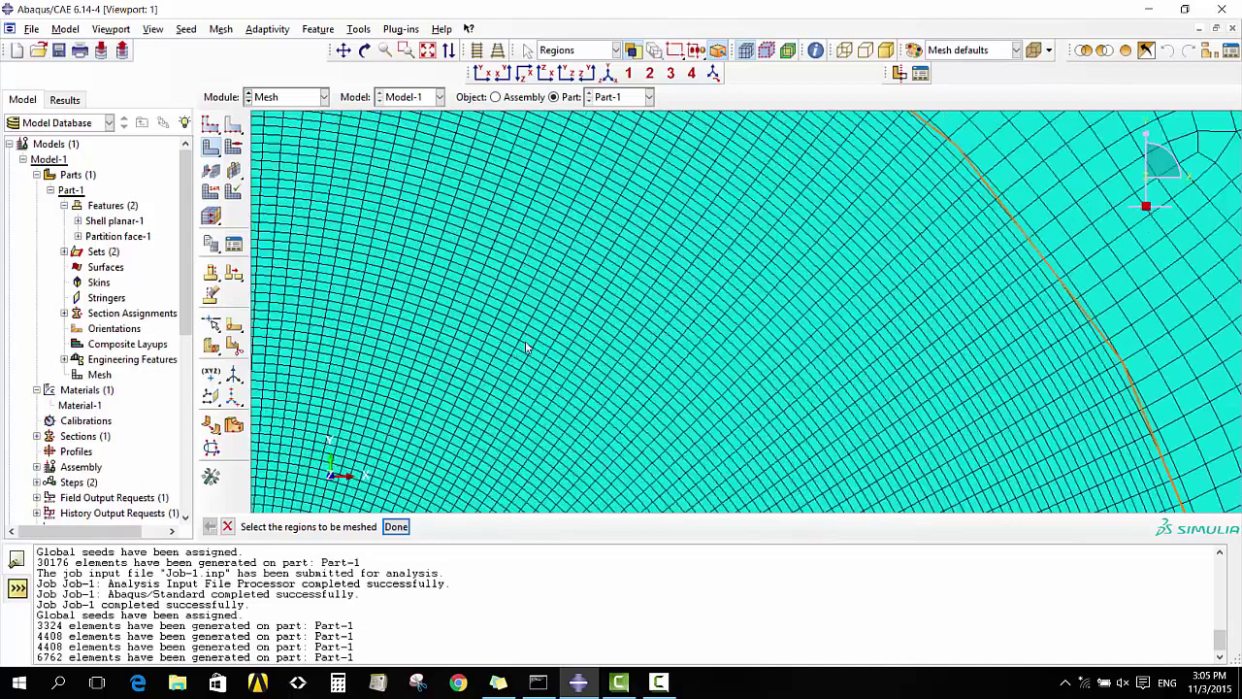
scroll(528, 346, "up", 1)
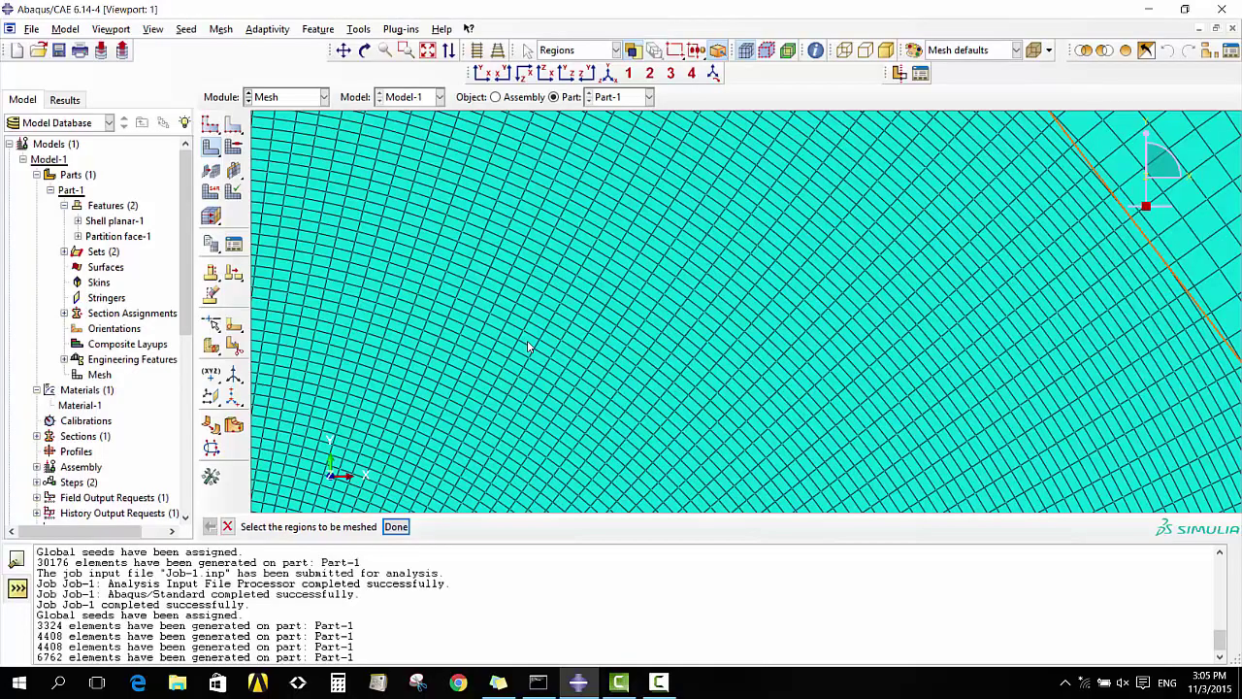
scroll(532, 347, "down", 3)
scroll(679, 349, "down", 3)
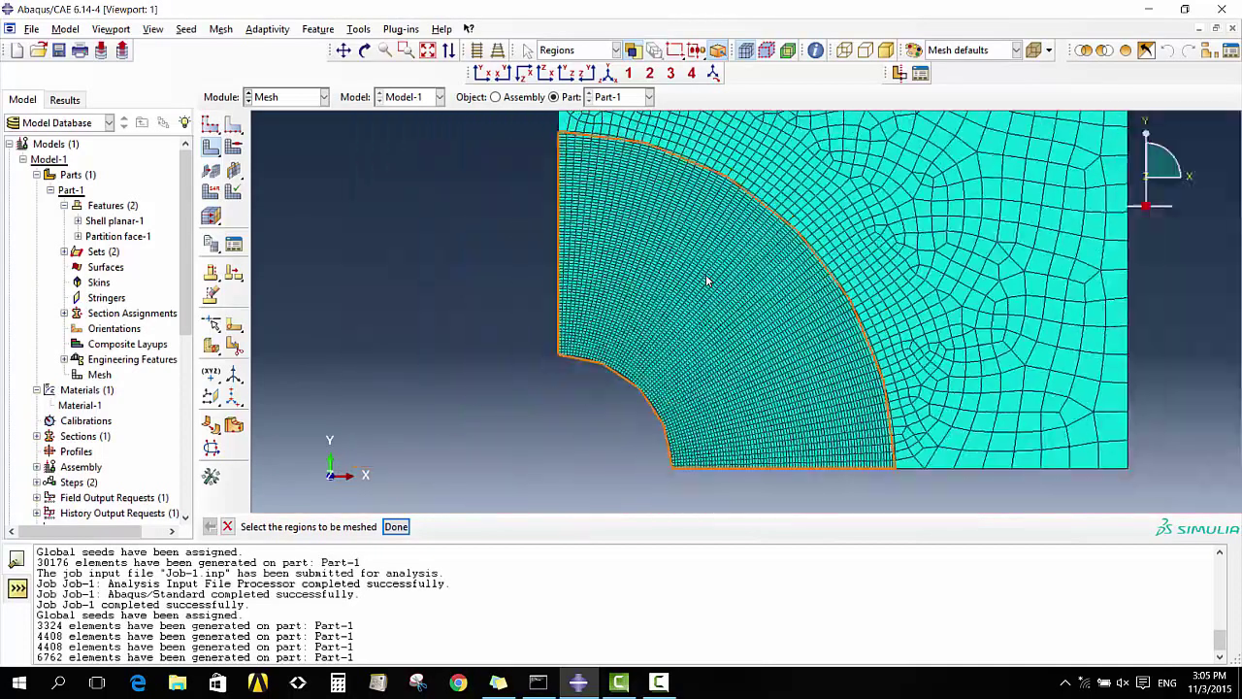
scroll(746, 350, "down", 2)
scroll(746, 350, "up", 2)
scroll(727, 374, "up", 2)
scroll(708, 377, "up", 2)
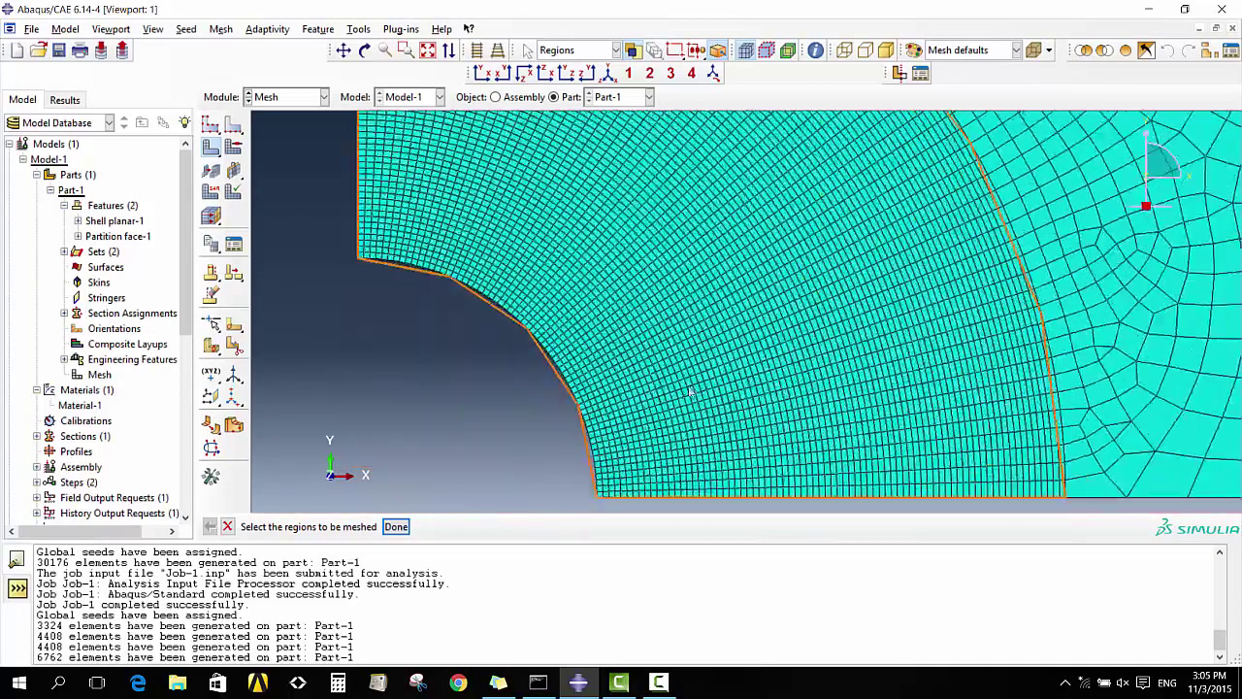
scroll(669, 408, "up", 1)
scroll(645, 455, "down", 1)
scroll(615, 472, "down", 2)
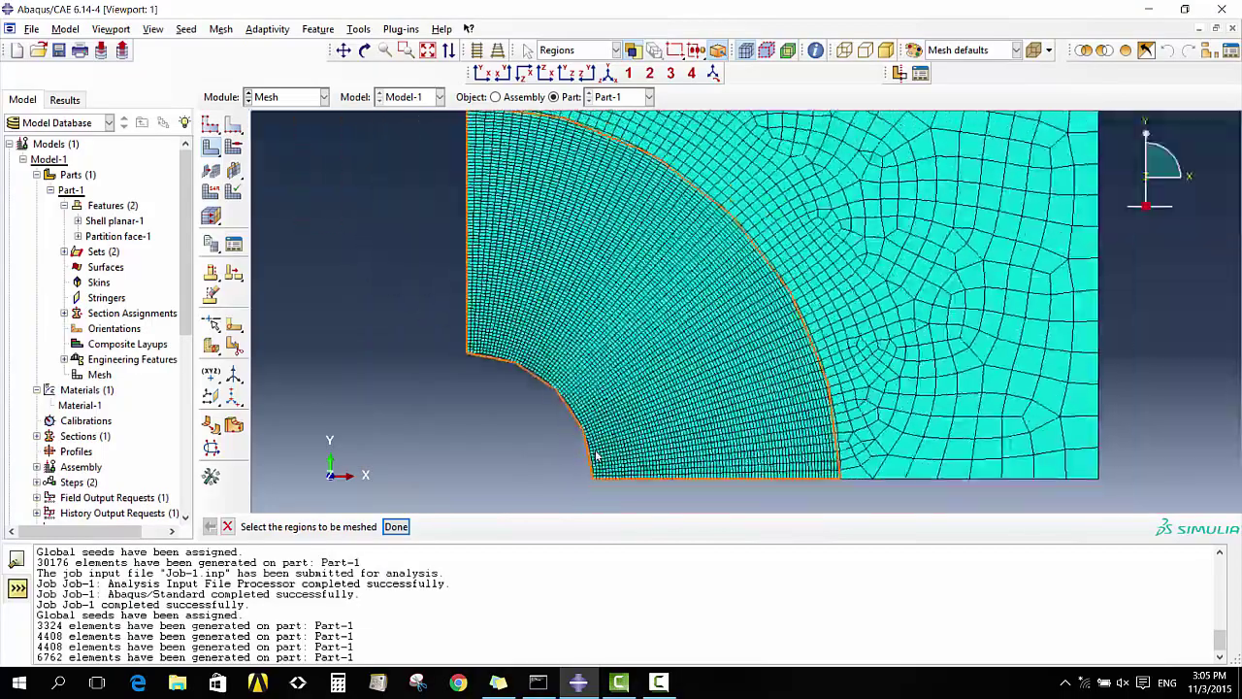
scroll(611, 486, "down", 1)
scroll(609, 493, "up", 1)
scroll(610, 490, "up", 2)
scroll(613, 476, "up", 2)
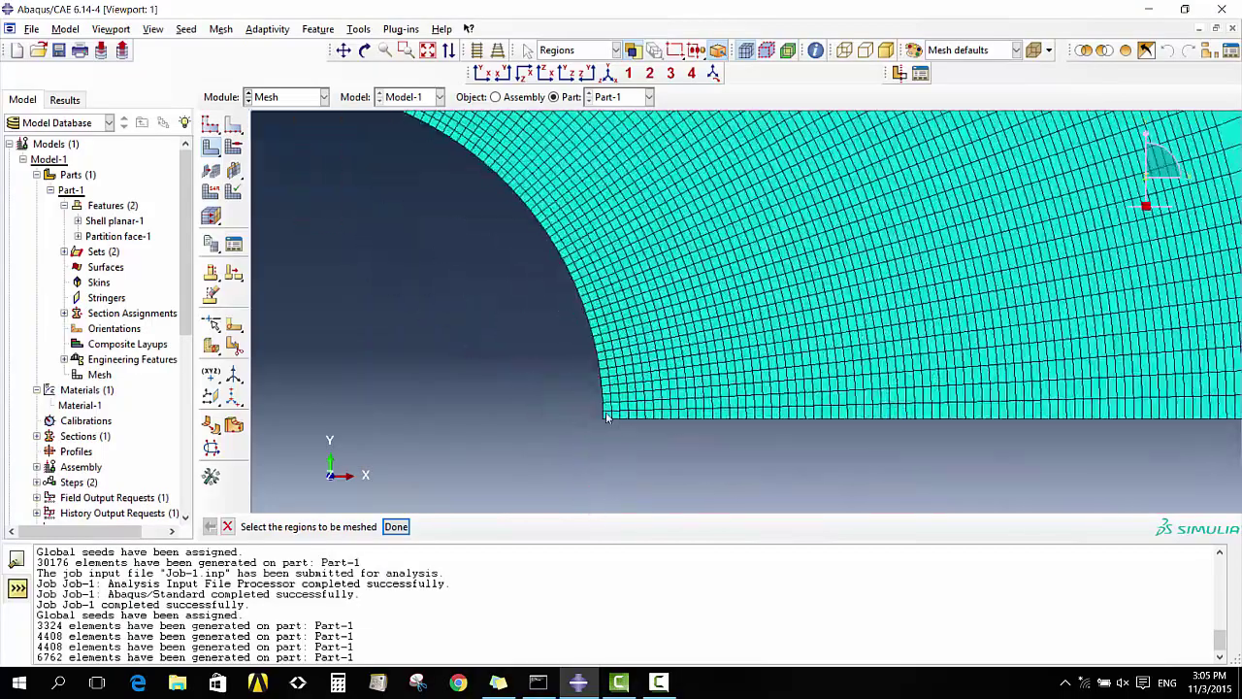
scroll(608, 426, "up", 2)
scroll(607, 420, "up", 2)
scroll(605, 418, "up", 2)
scroll(606, 423, "up", 1)
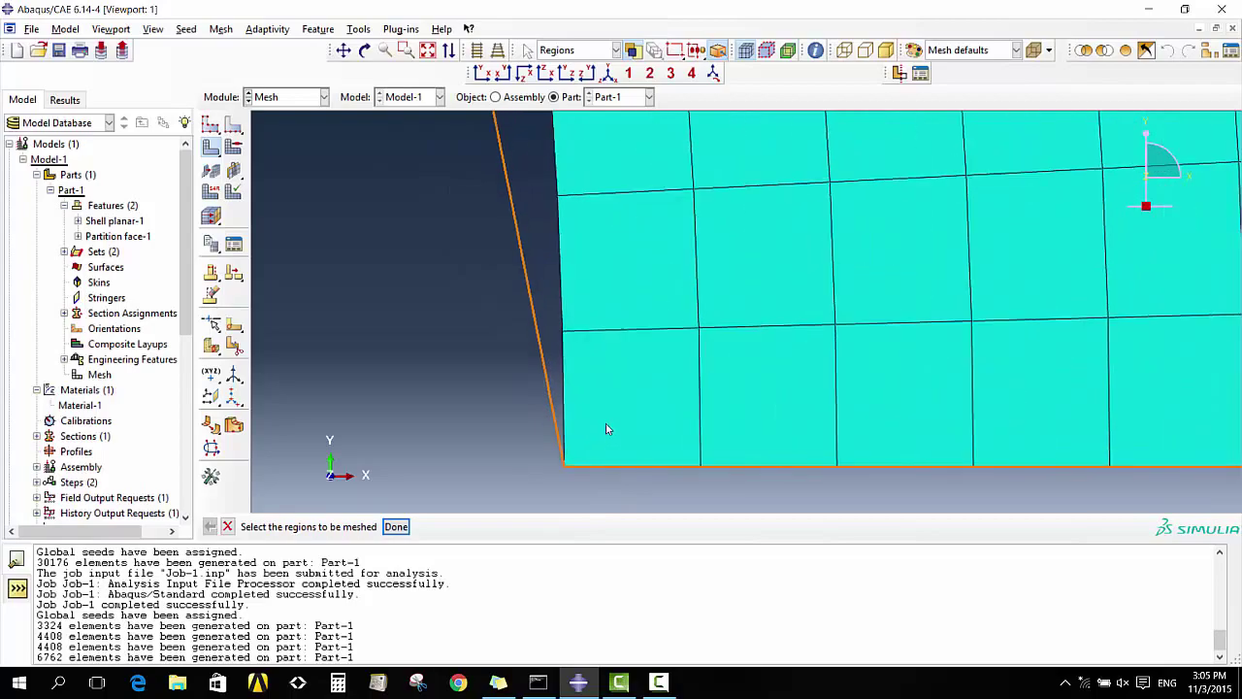
scroll(606, 430, "up", 1)
scroll(607, 430, "down", 1)
scroll(606, 425, "down", 1)
scroll(611, 427, "down", 1)
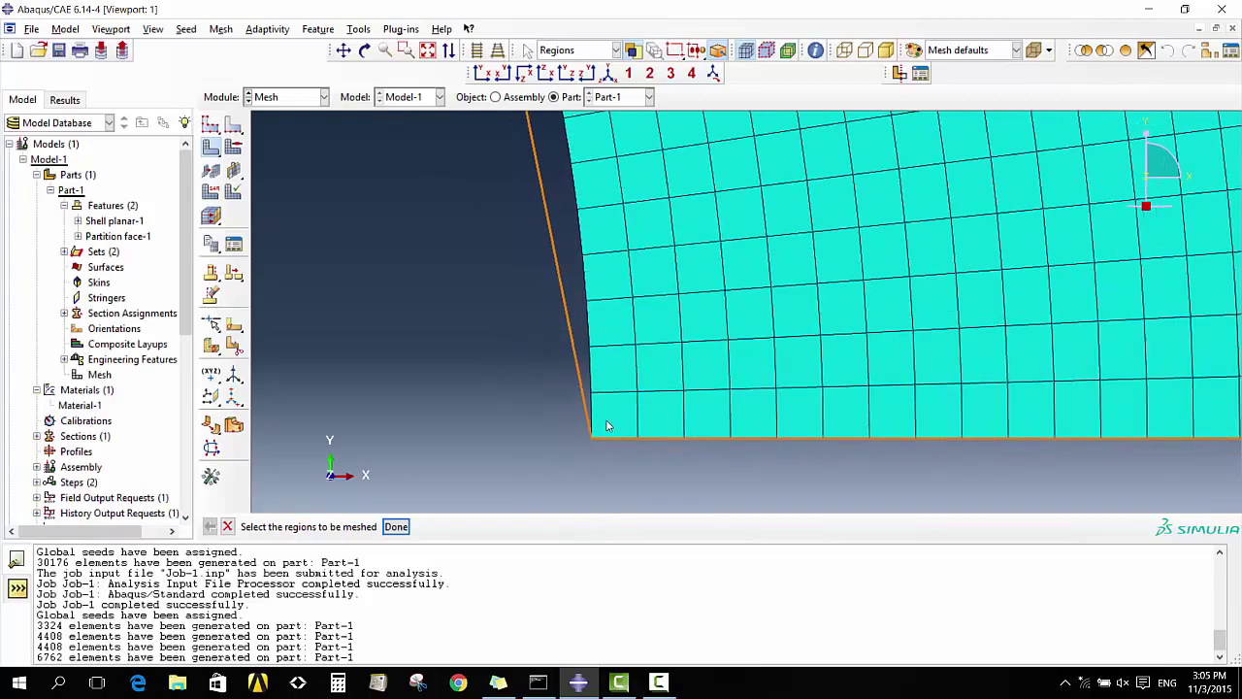
scroll(615, 420, "down", 2)
scroll(619, 417, "down", 2)
scroll(626, 412, "down", 1)
scroll(645, 402, "down", 2)
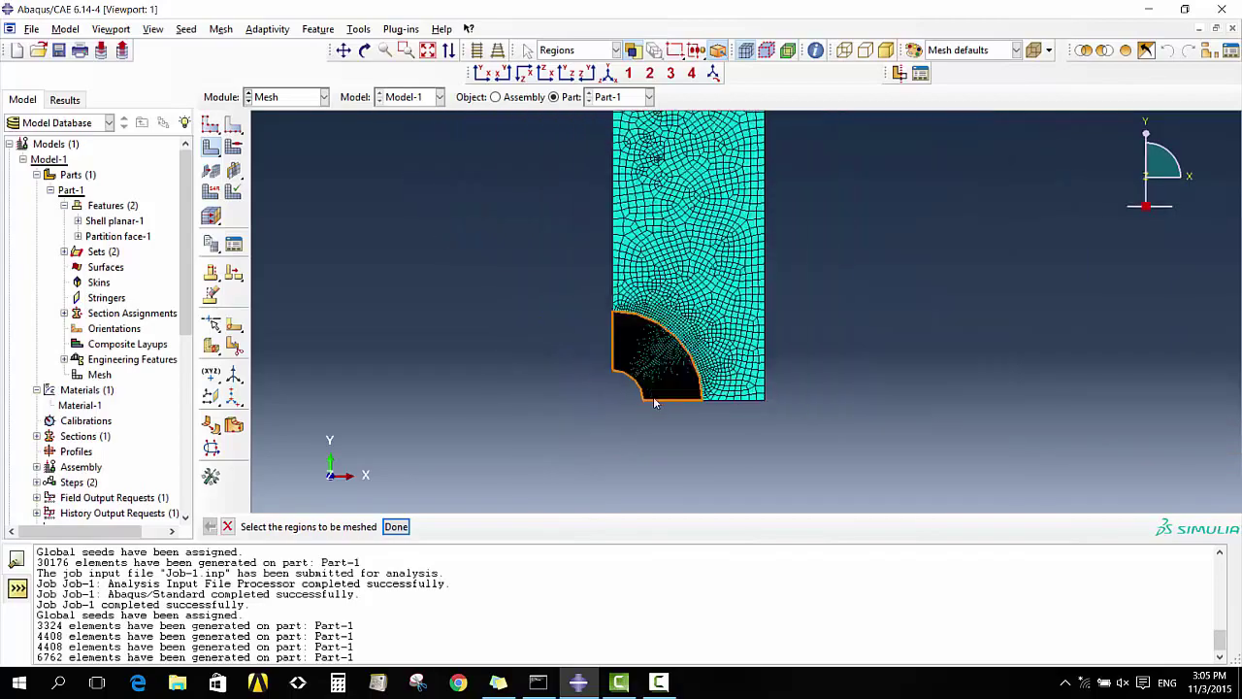
scroll(684, 397, "down", 2)
scroll(684, 379, "up", 1)
scroll(660, 369, "up", 3)
scroll(602, 413, "up", 2)
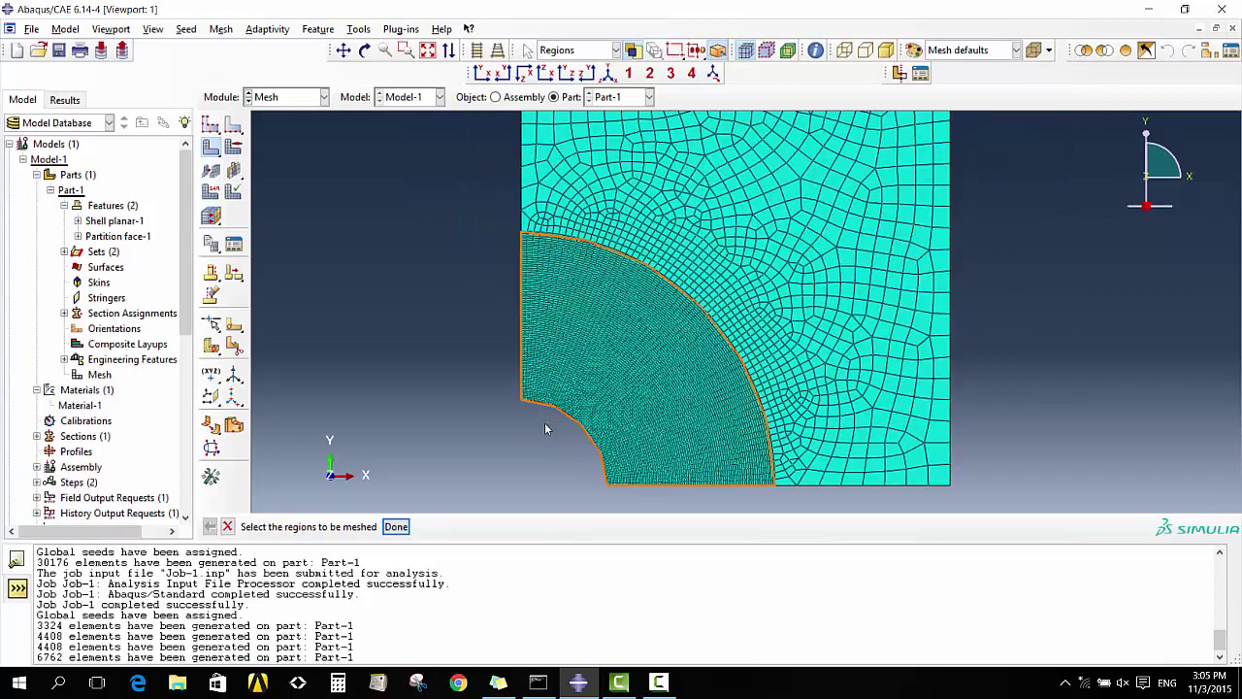
scroll(635, 471, "up", 1)
scroll(621, 441, "up", 2)
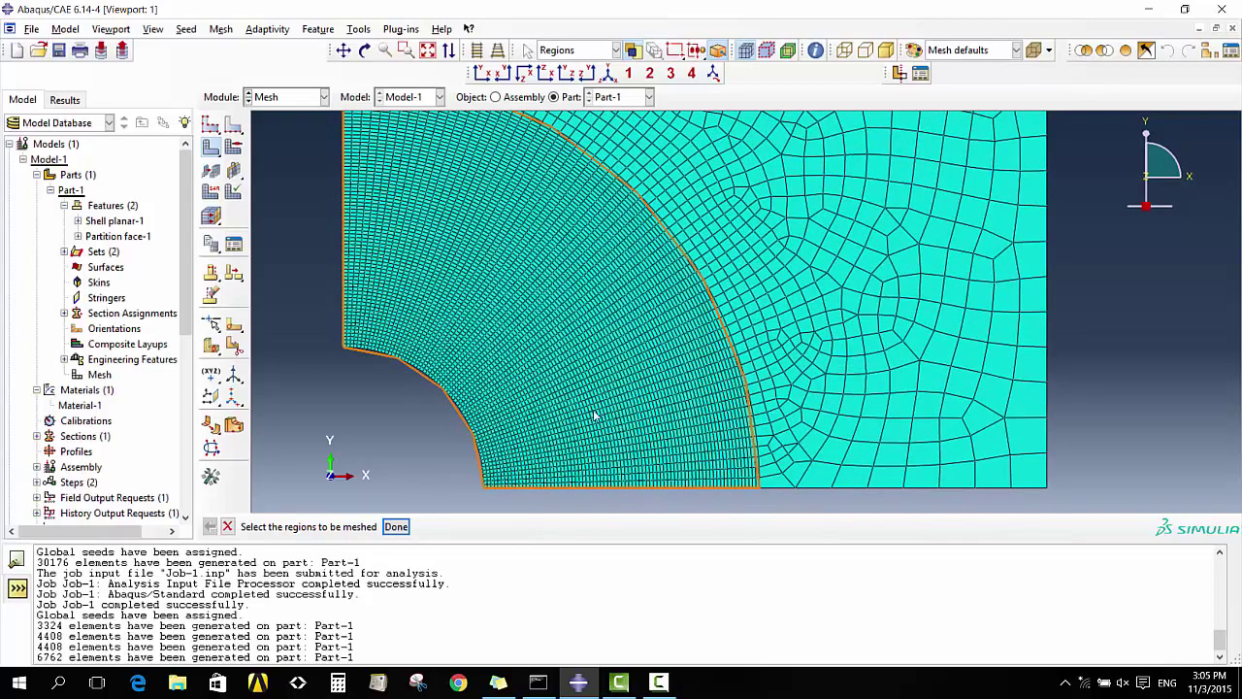
key("Escape")
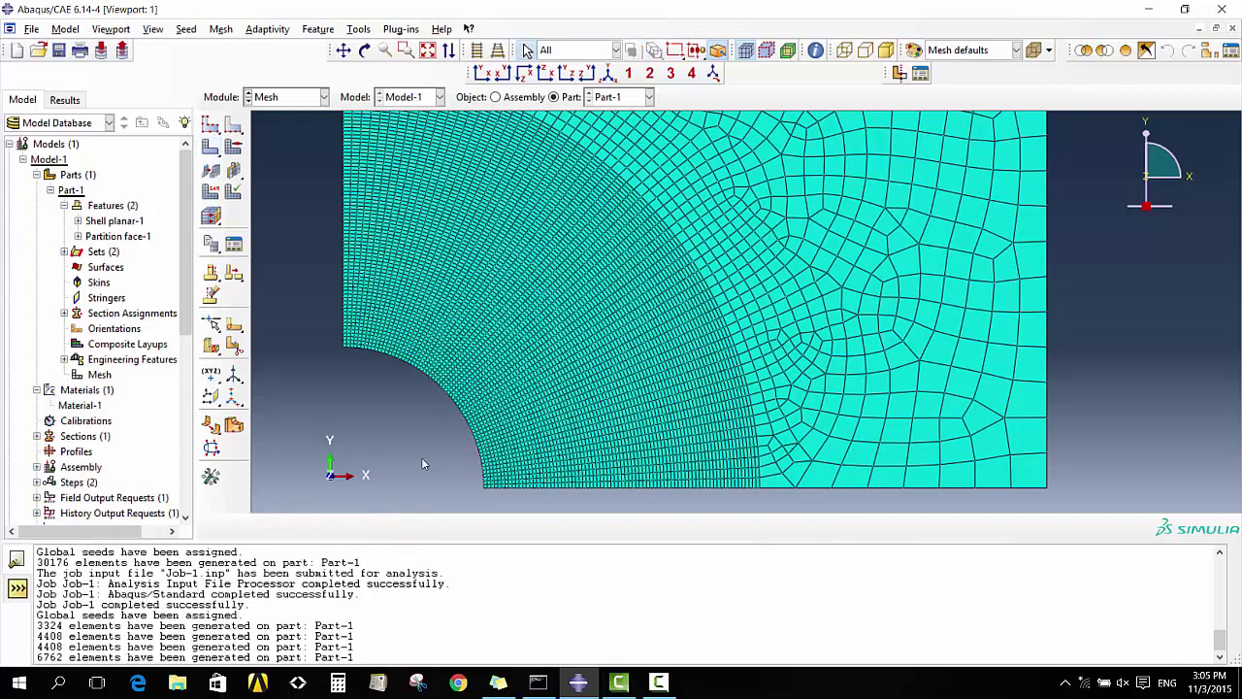
In the Job module, resubmit Job-1 on the 6762-element mesh, overwrite its old files, and open the results
left_click(291, 96)
left_click(263, 237)
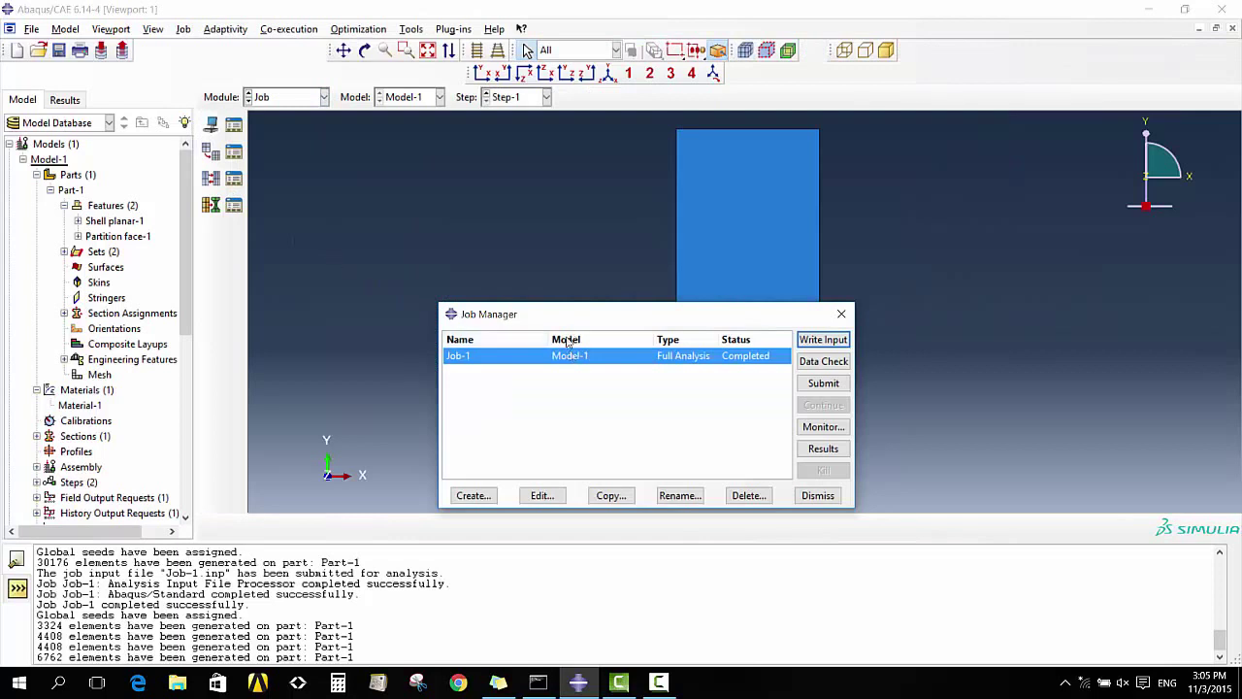
left_click_drag(748, 315, 579, 269)
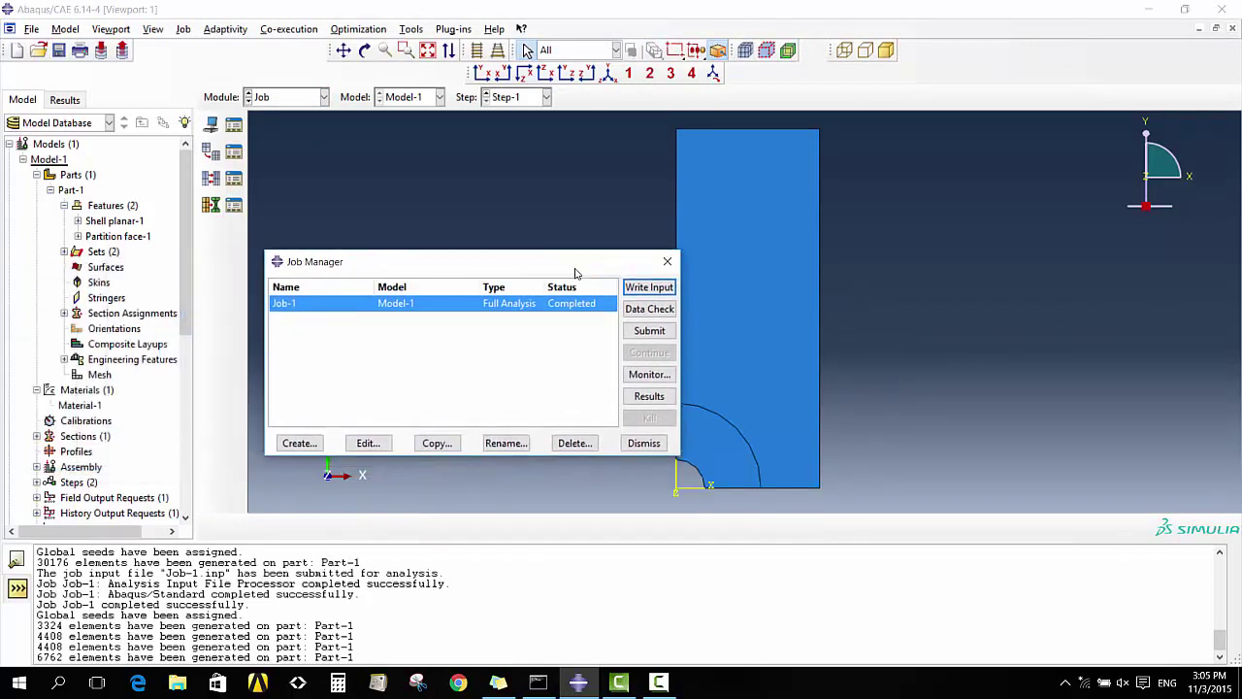
left_click(652, 335)
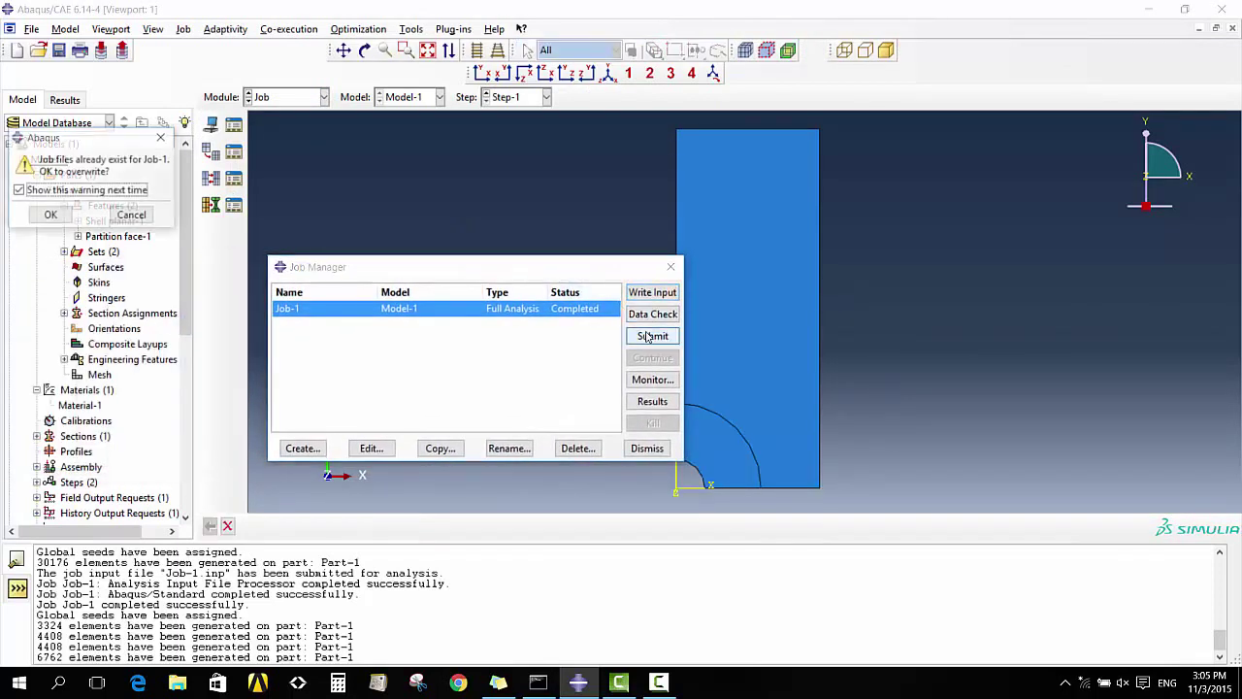
left_click(50, 214)
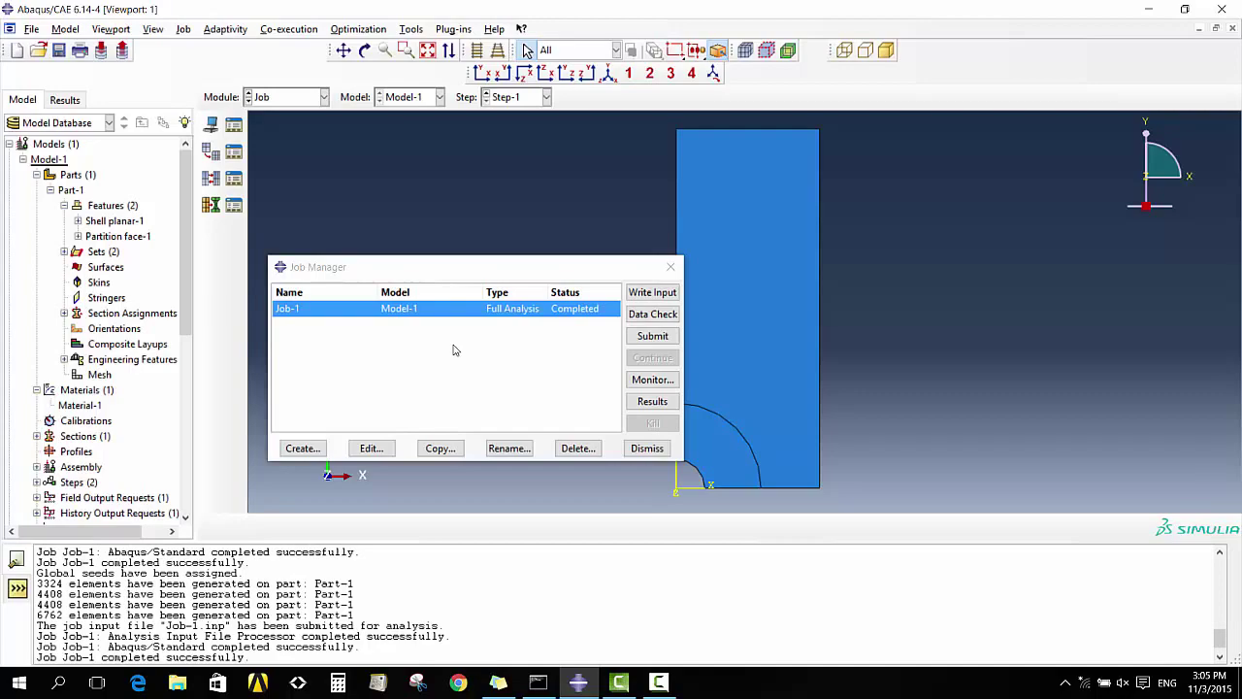
left_click(653, 400)
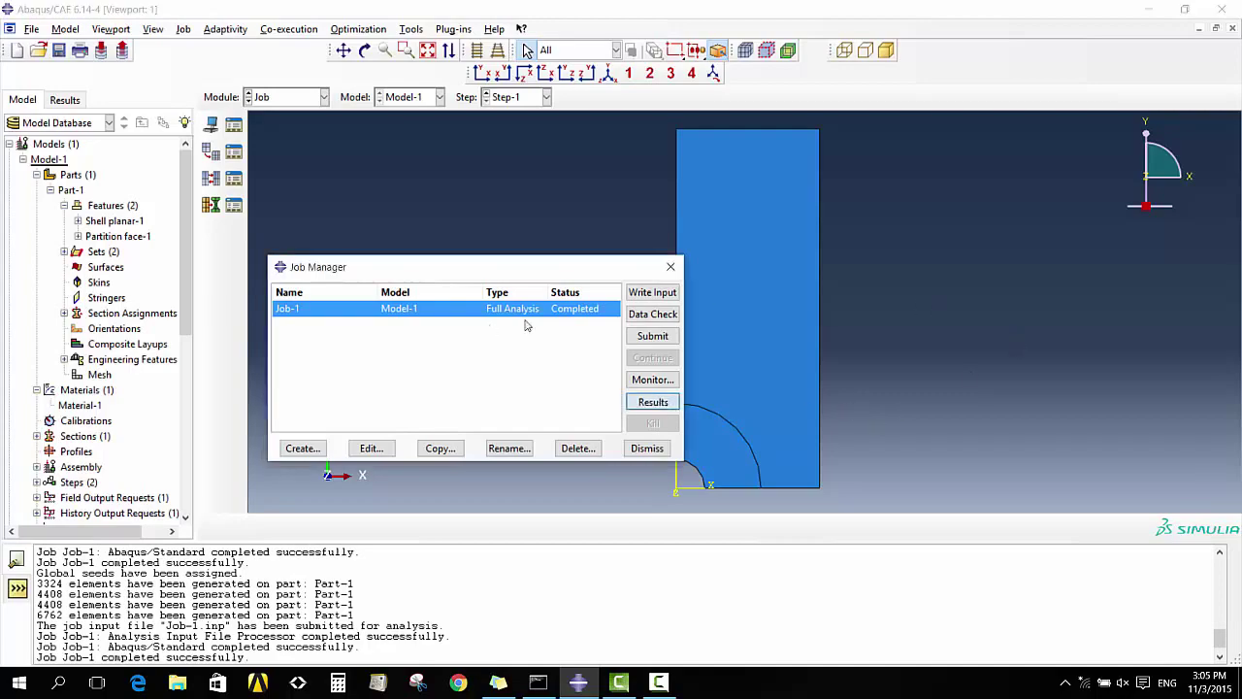
Plot Job-1's S22 stress contour on the deformed shape, peaking at 1.531e+02, and open Calculator
scroll(720, 434, "up", 2)
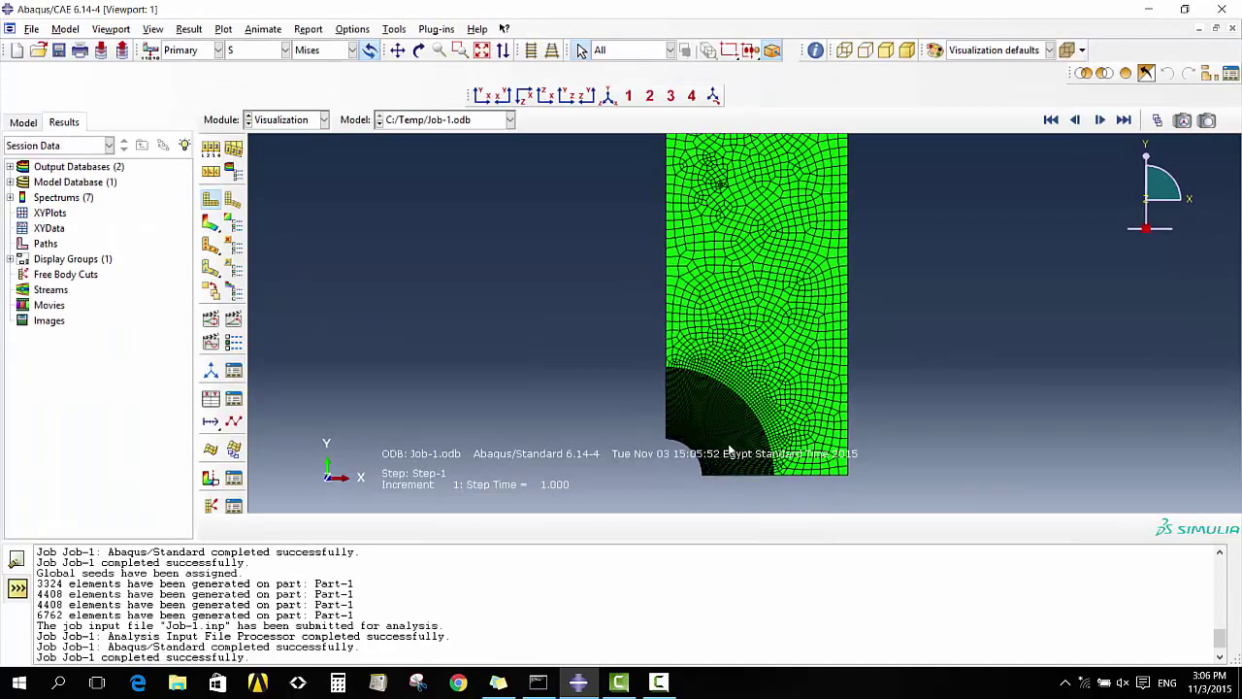
scroll(720, 434, "up", 2)
scroll(720, 434, "up", 3)
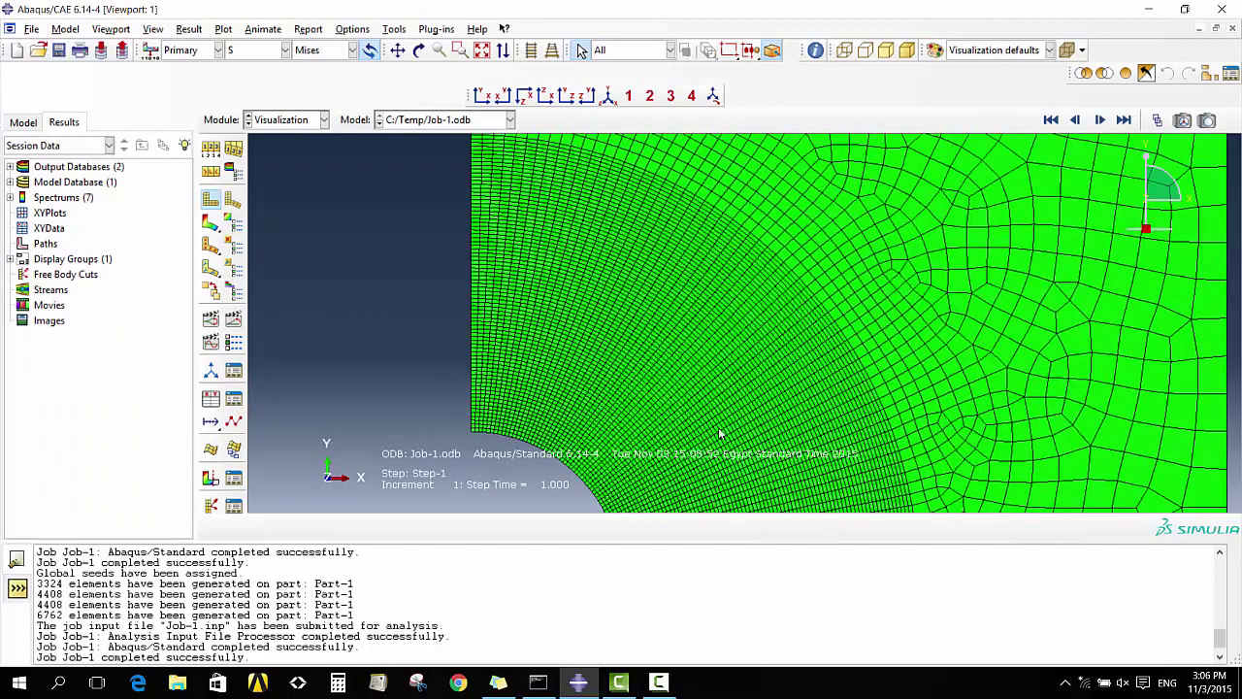
left_click(210, 223)
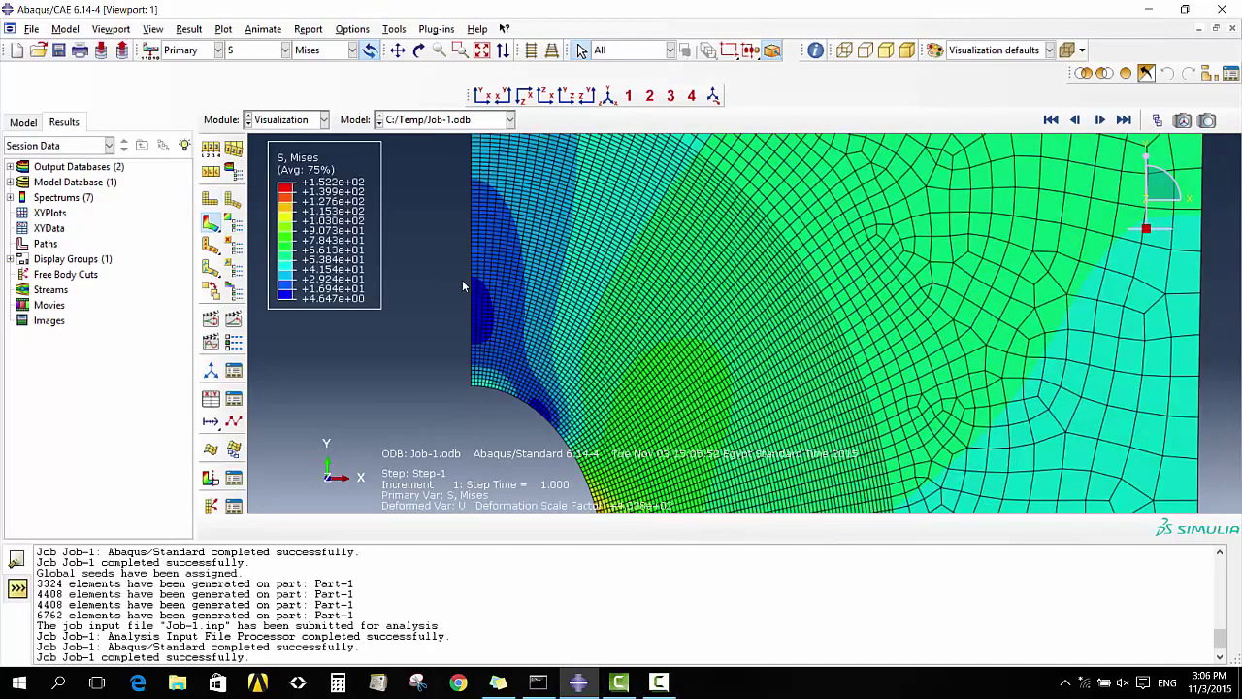
left_click(333, 49)
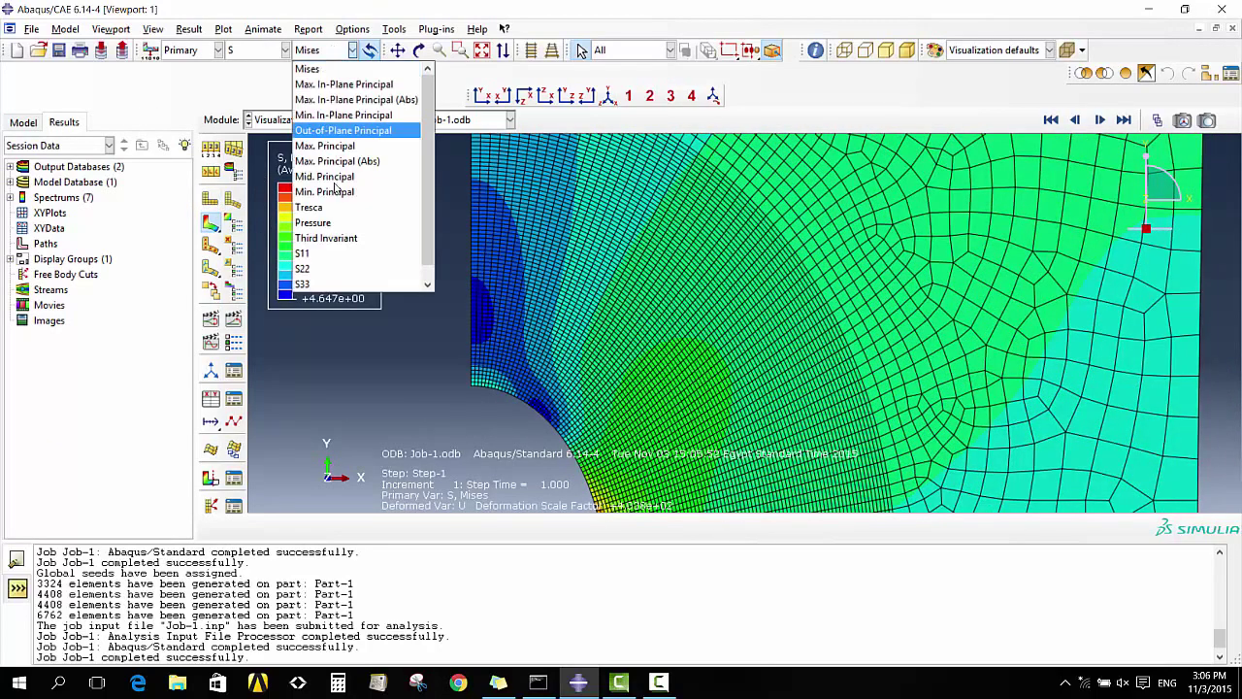
left_click(307, 269)
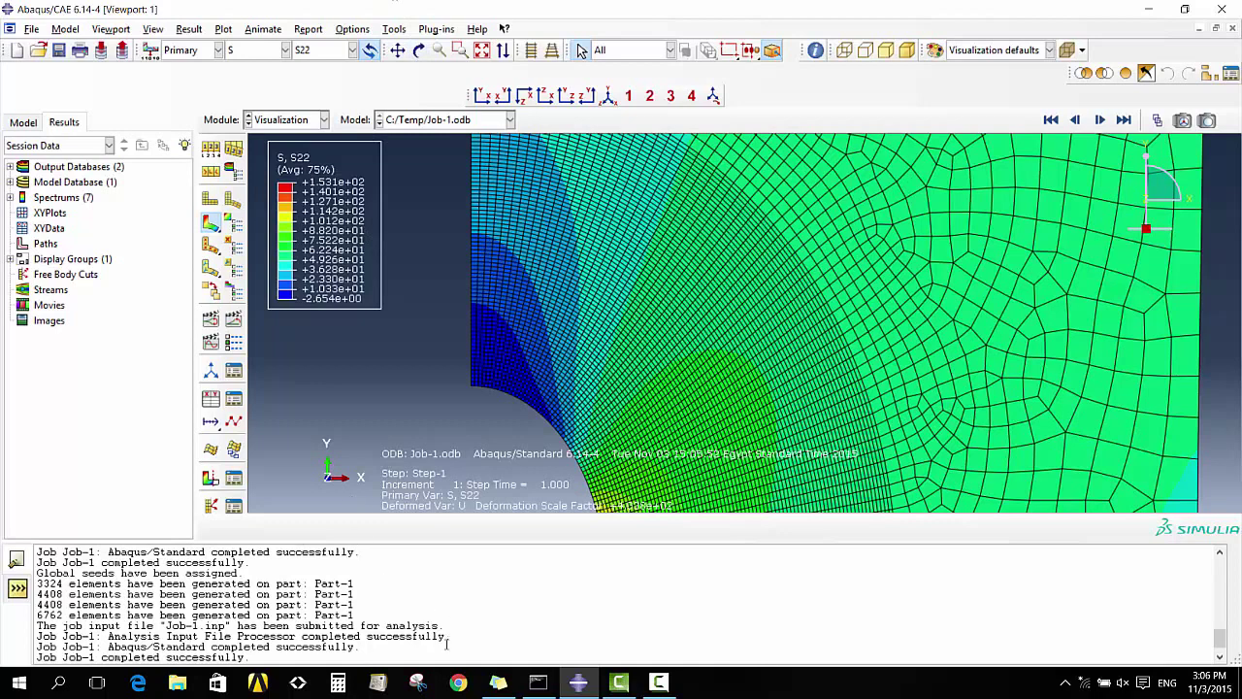
left_click(337, 682)
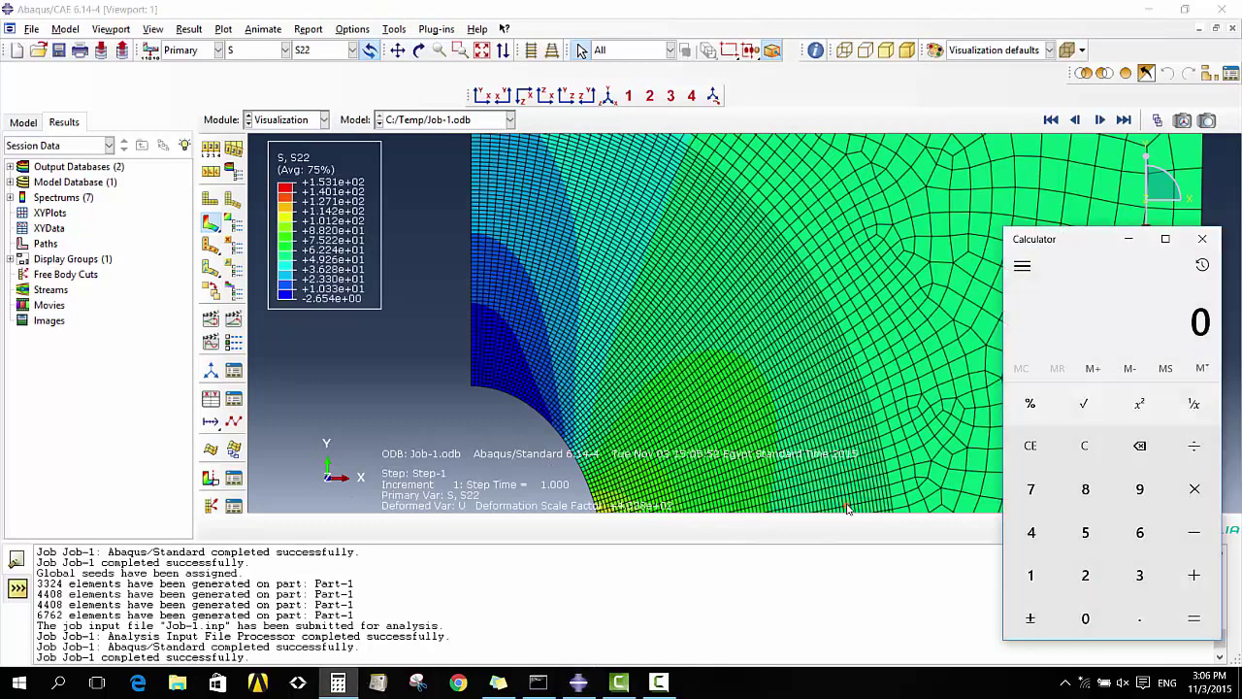
Compute 153 ÷ 62.5 in Calculator
type("153")
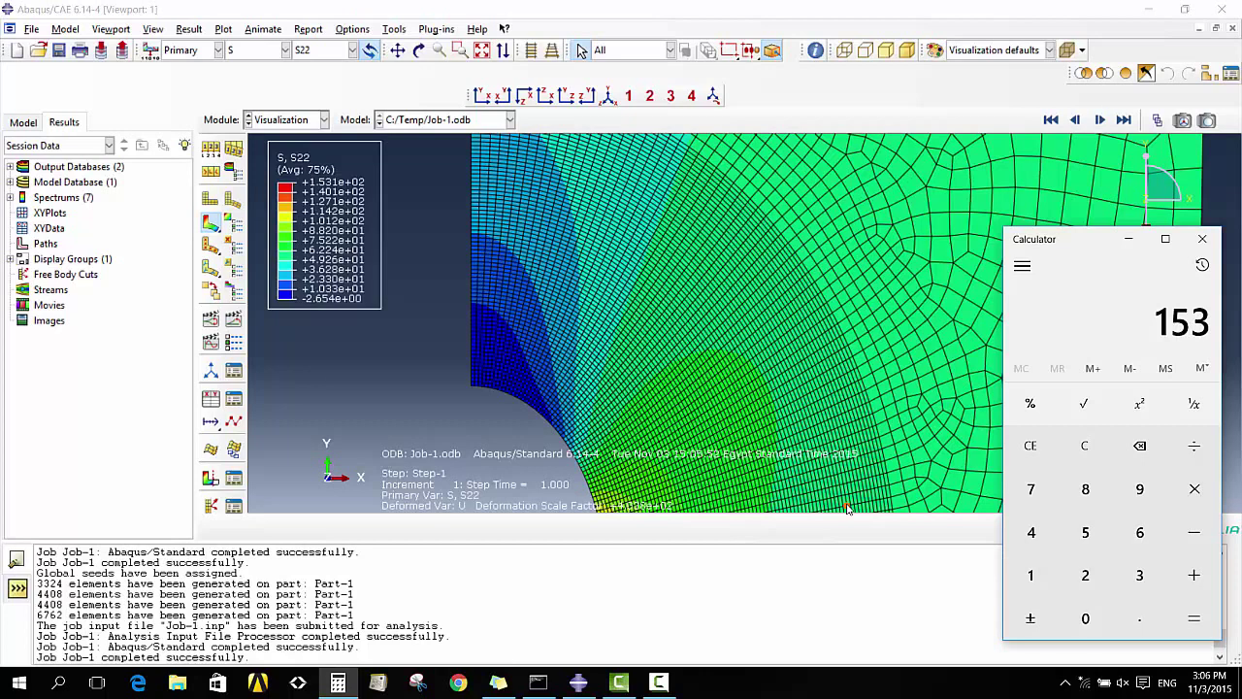
type("/")
type("62.5")
key("Return")
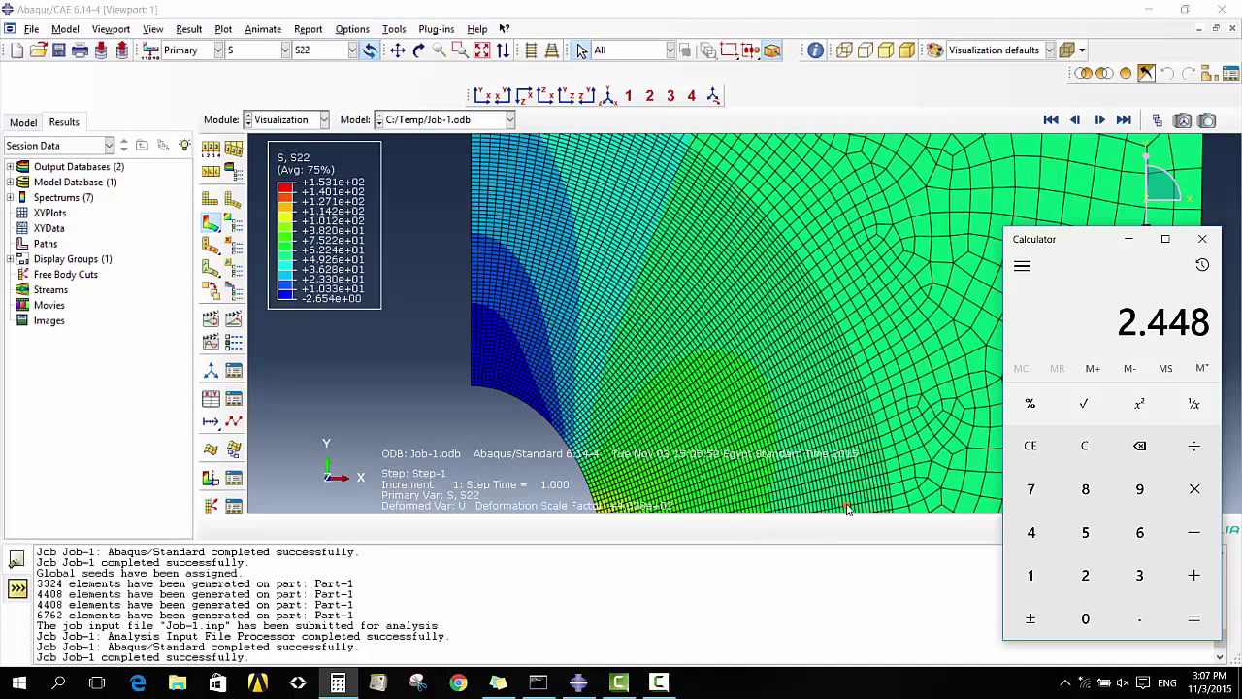
Clear the result and compute the stress-concentration factor 148 ÷ 62.5 = 2.368
left_click(1084, 445)
left_click(1031, 574)
left_click(1034, 546)
left_click(1081, 496)
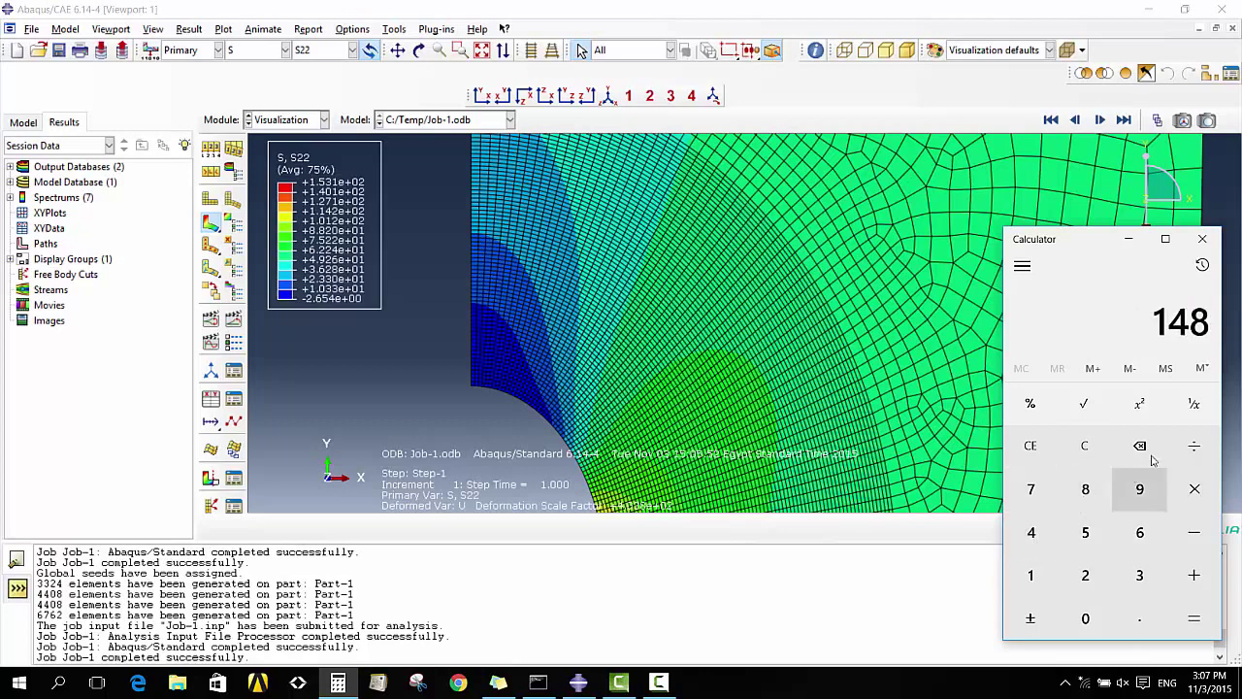
left_click(1203, 450)
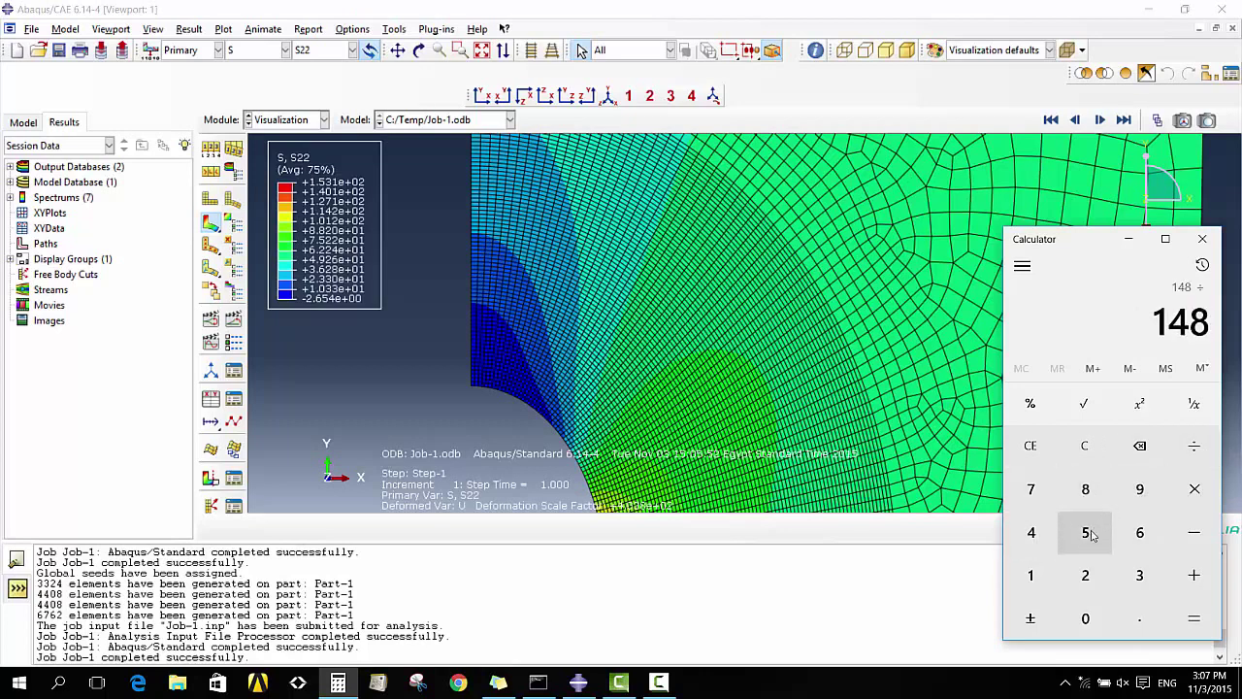
left_click(1131, 534)
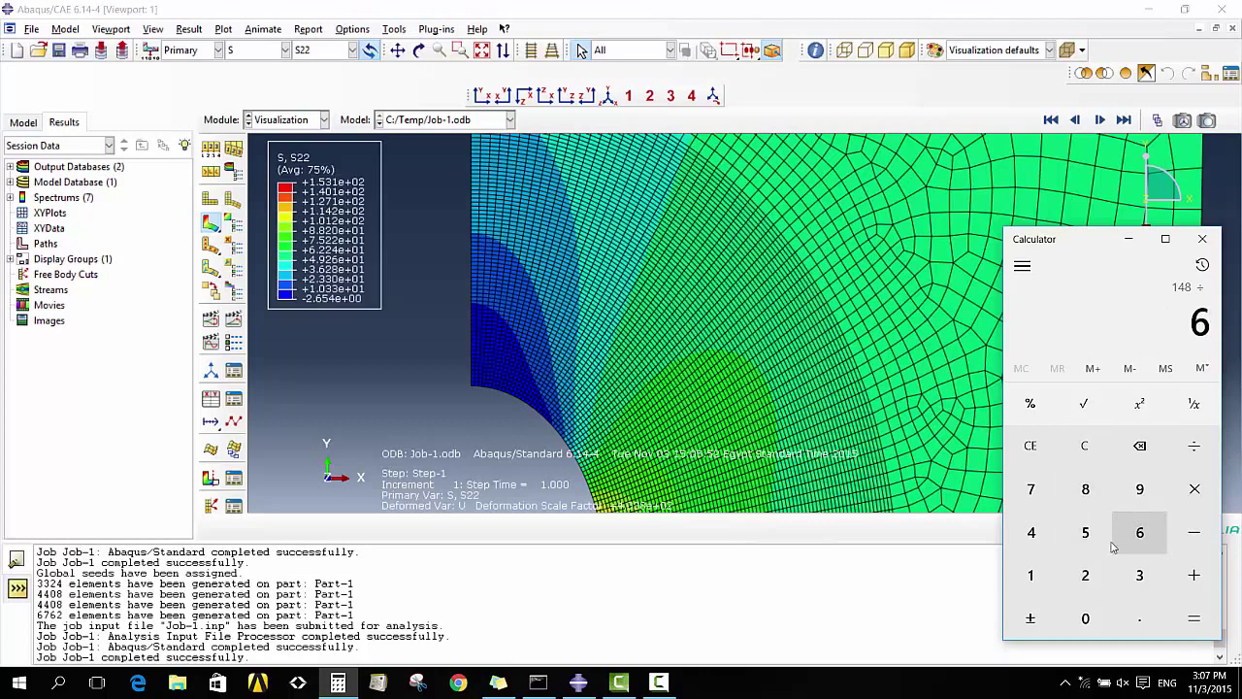
left_click(1091, 574)
left_click(1139, 618)
left_click(1085, 532)
left_click(1194, 618)
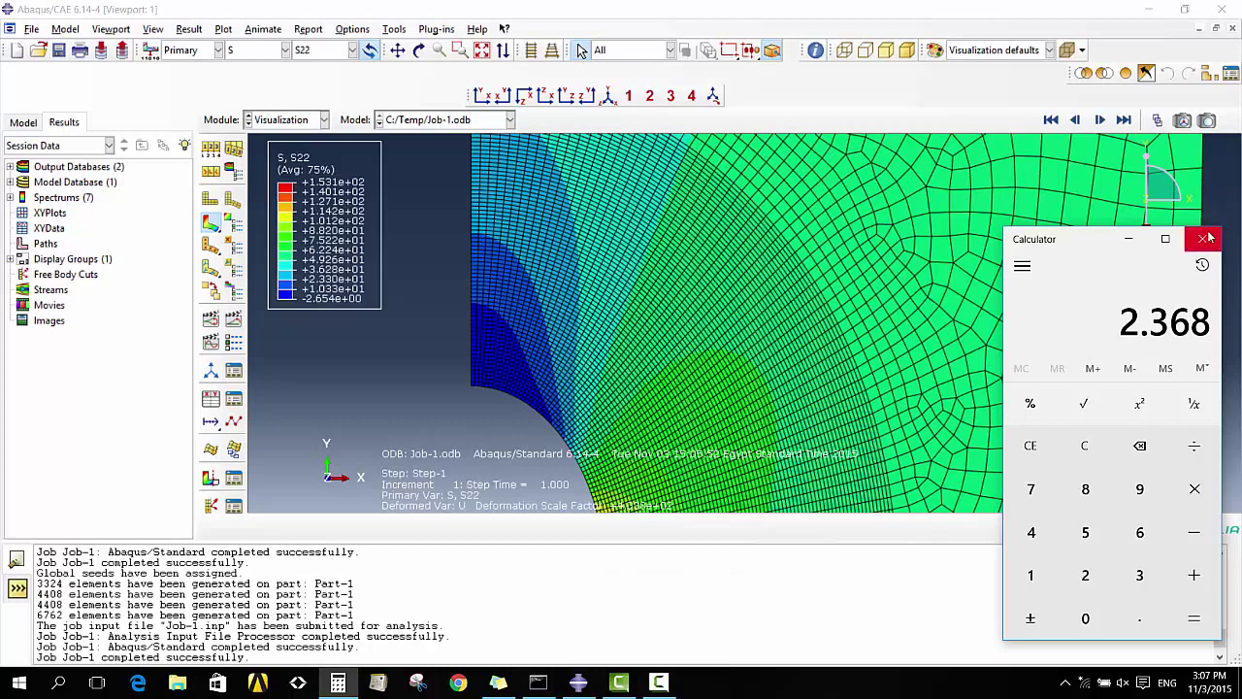
Close Calculator and stay in the Visualization module
left_click(1203, 239)
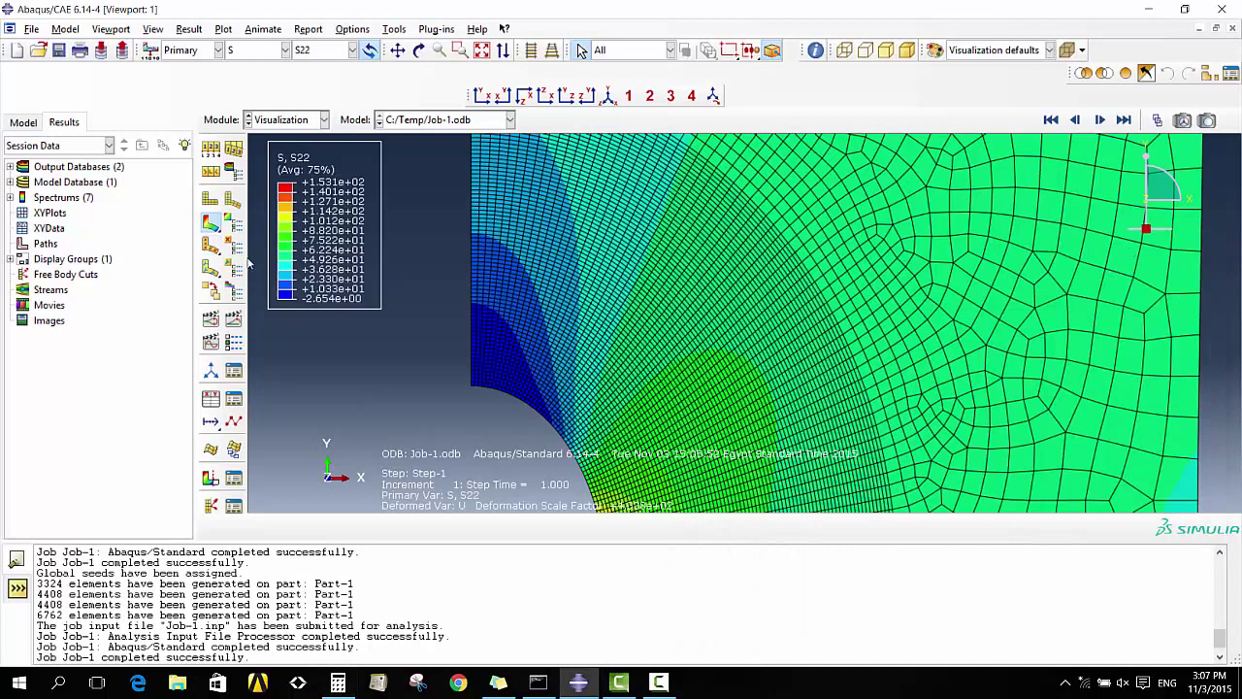
left_click(310, 119)
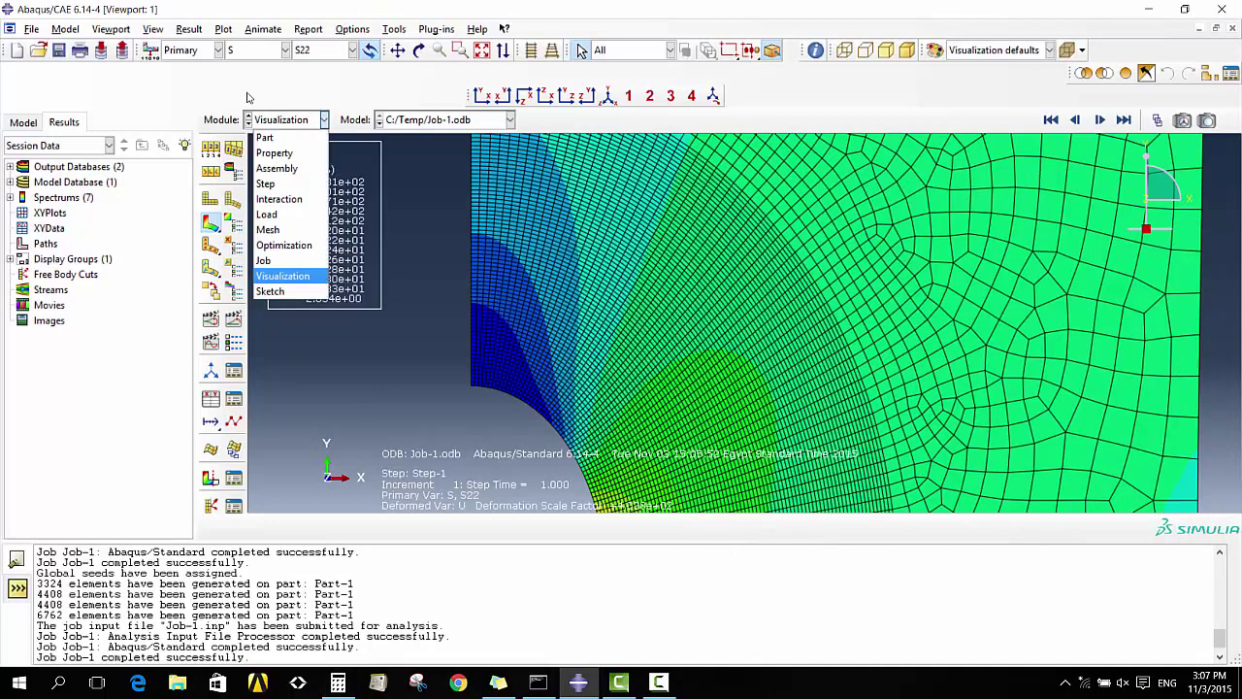
left_click(248, 97)
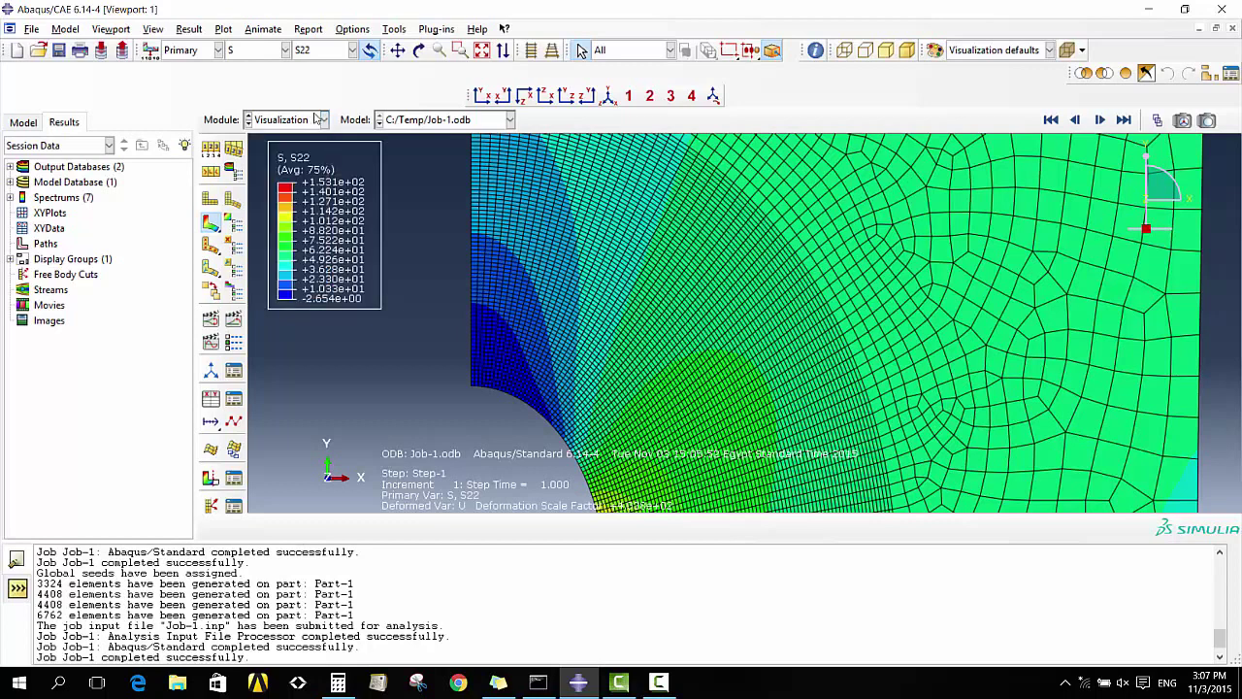
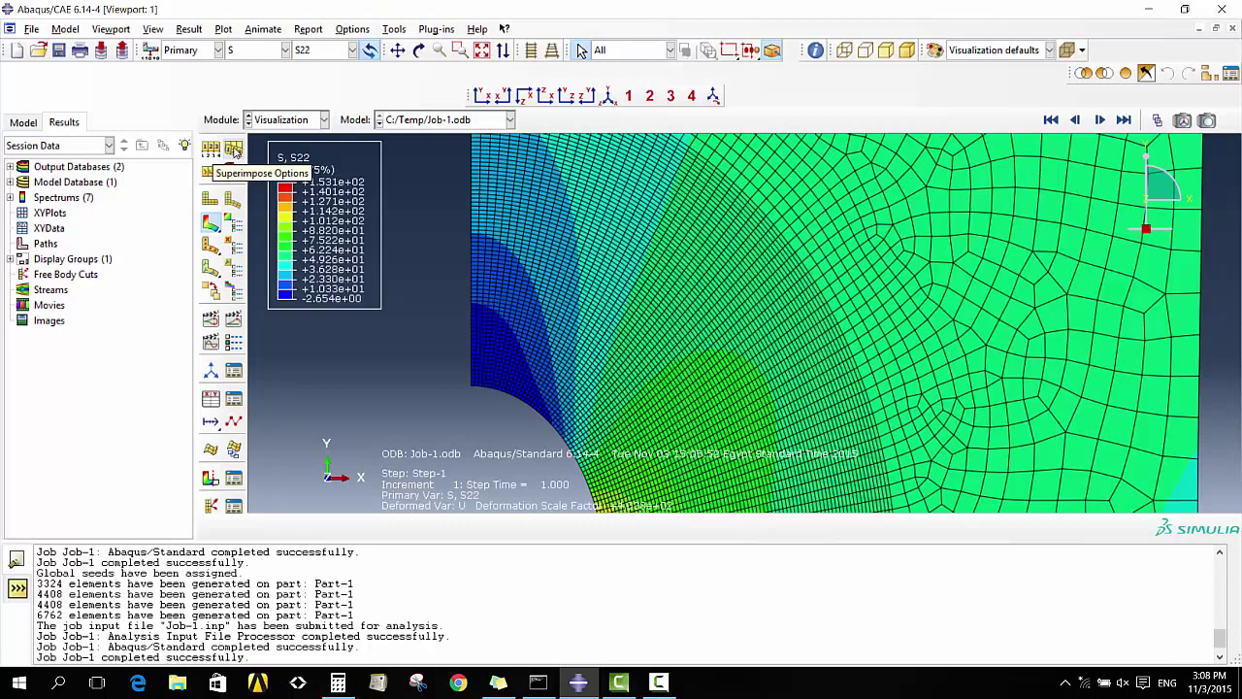
Switch to the Mesh module to show Part-1's refined quarter-plate mesh
left_click(292, 122)
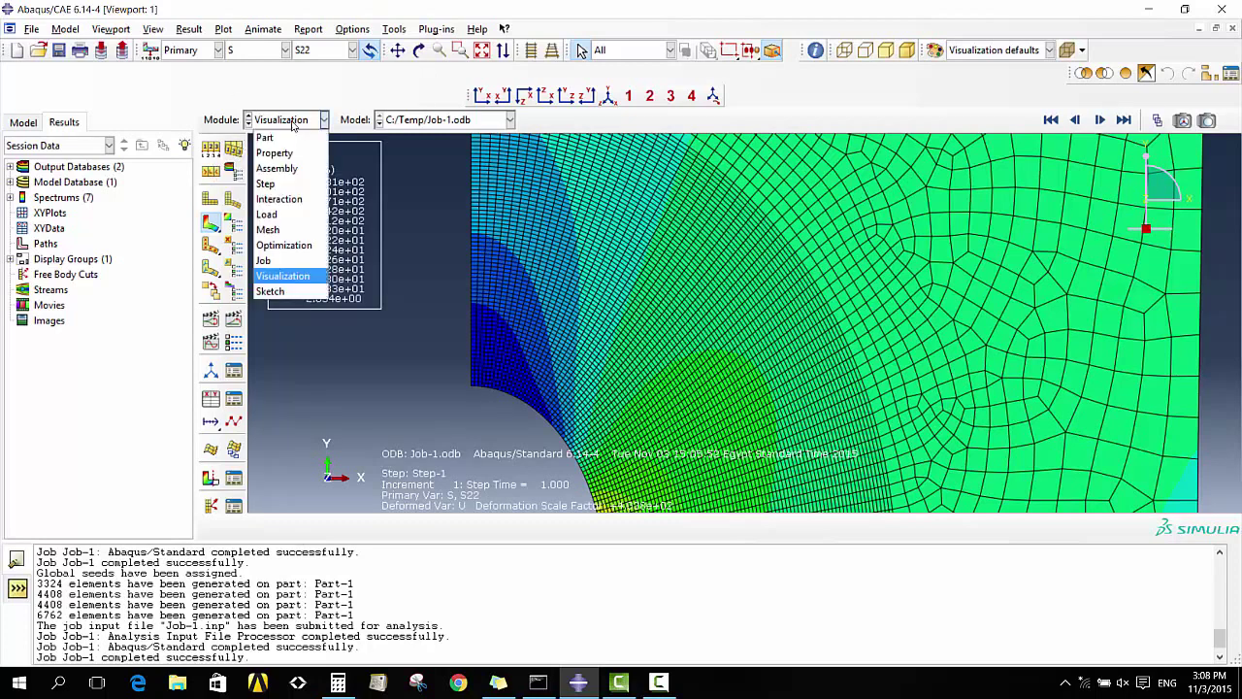
left_click(276, 229)
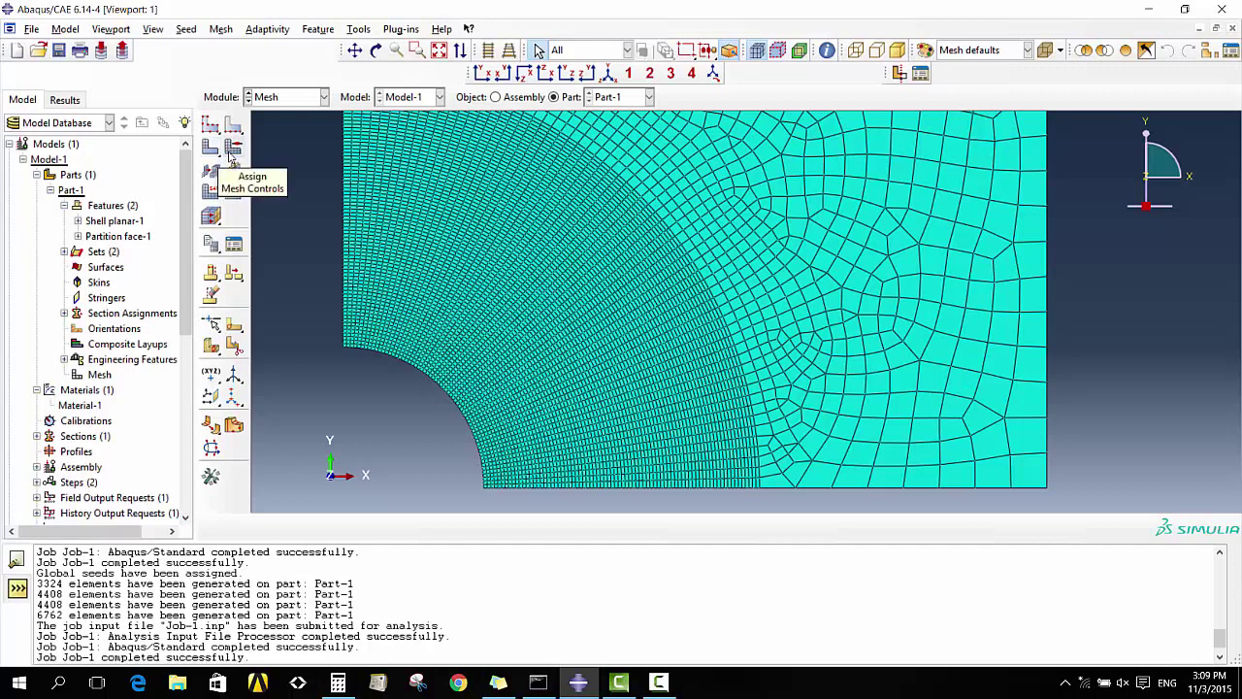
Switch back to the Visualization module to reload the Job-1 S22 stress contour
left_click(277, 101)
left_click(278, 102)
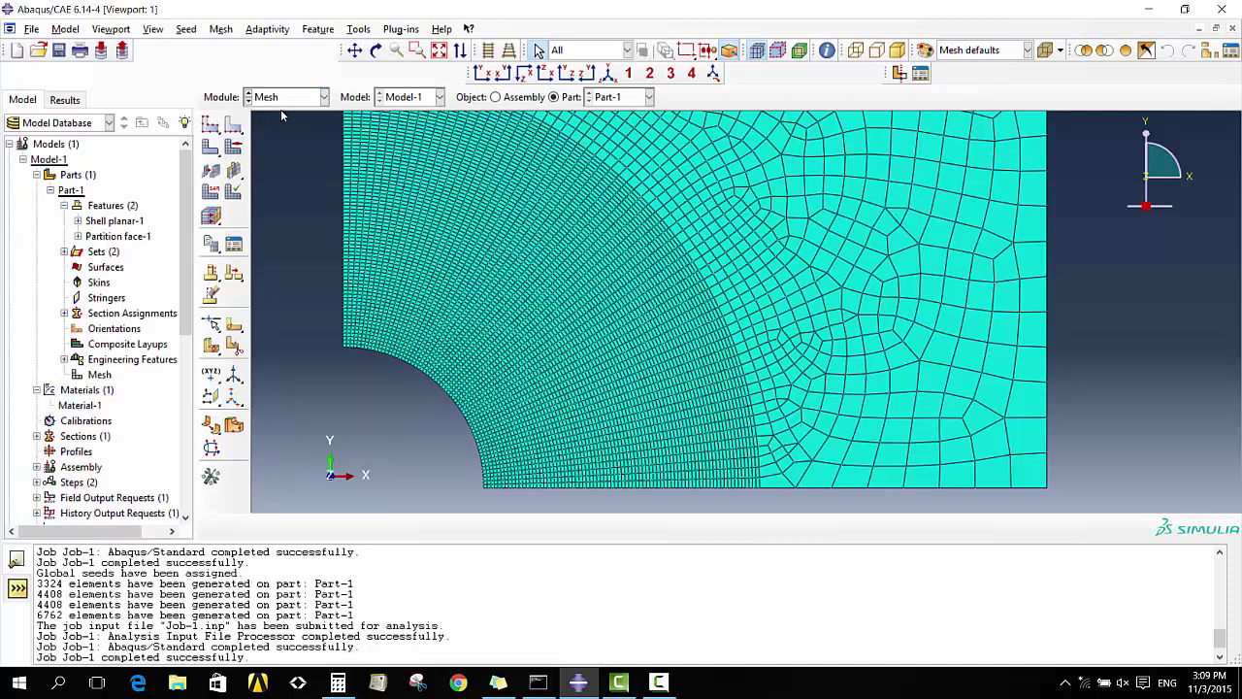
left_click(286, 101)
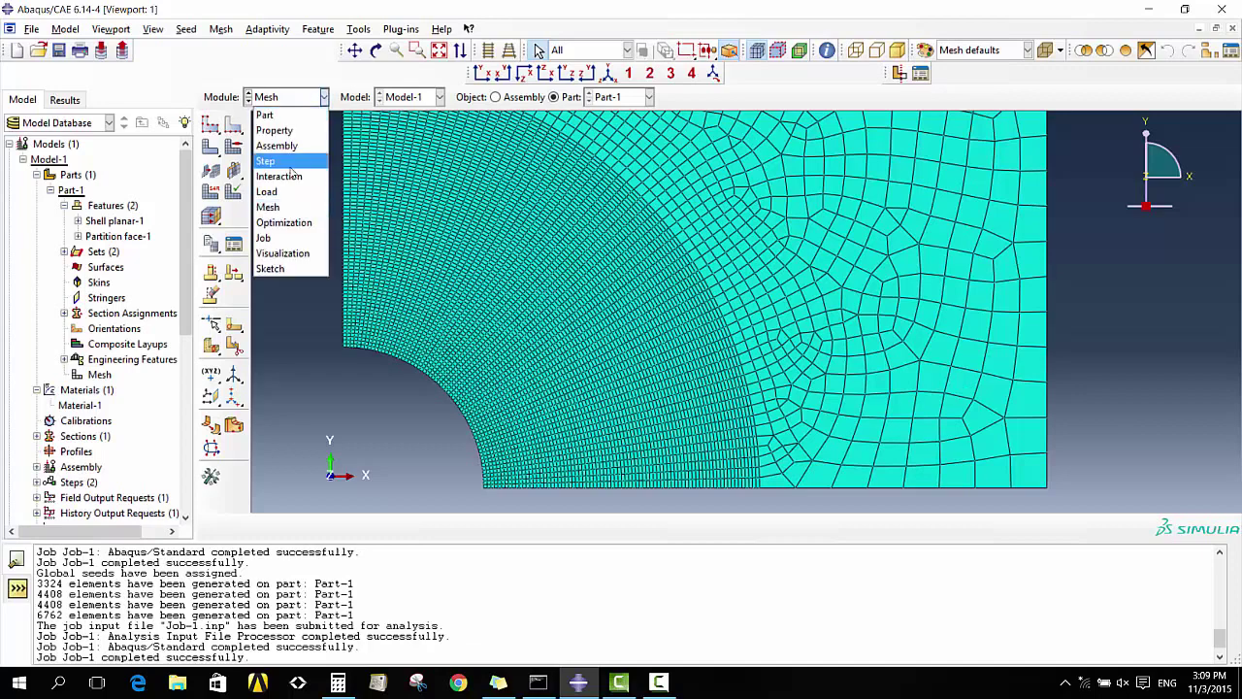
left_click(283, 252)
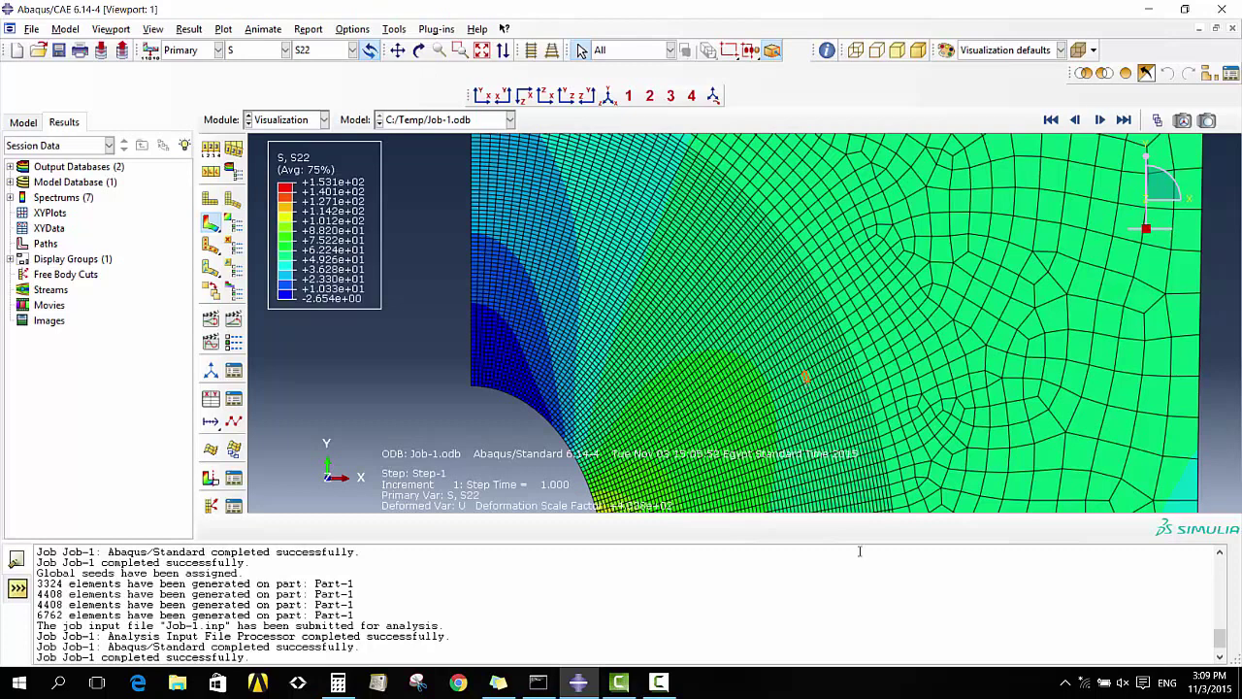
Open the Tools menu to reach the Path options on the S22 contour plot
left_click(658, 682)
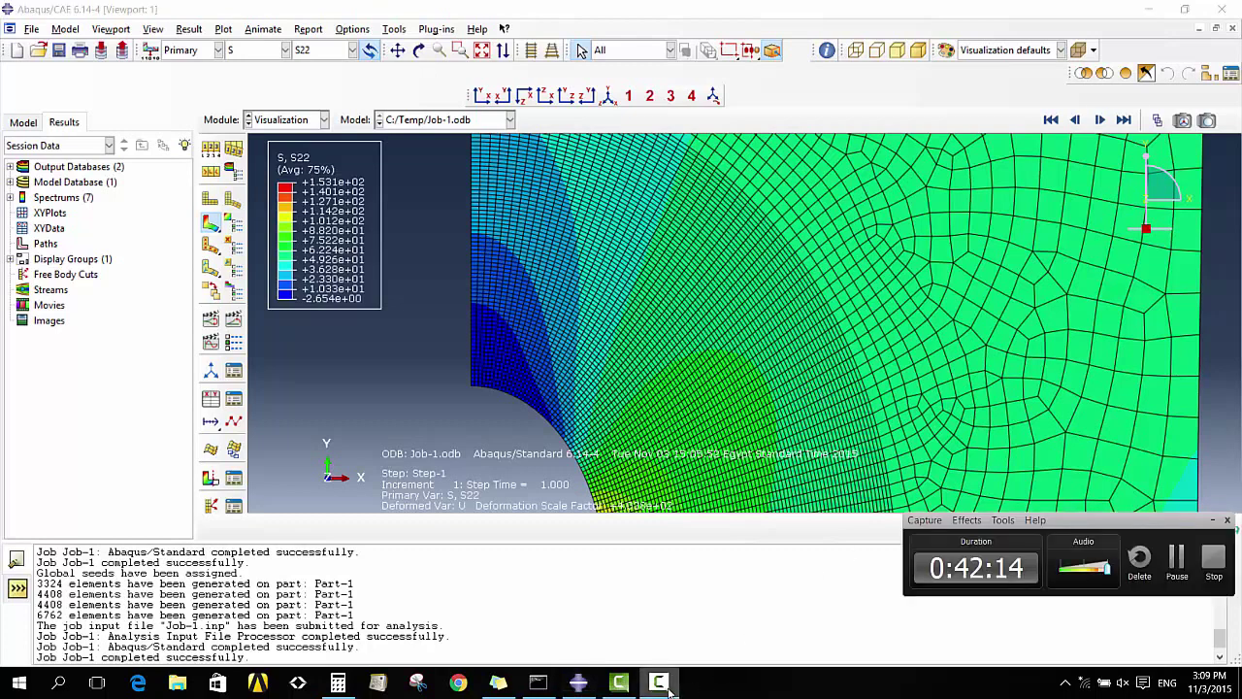
left_click(667, 686)
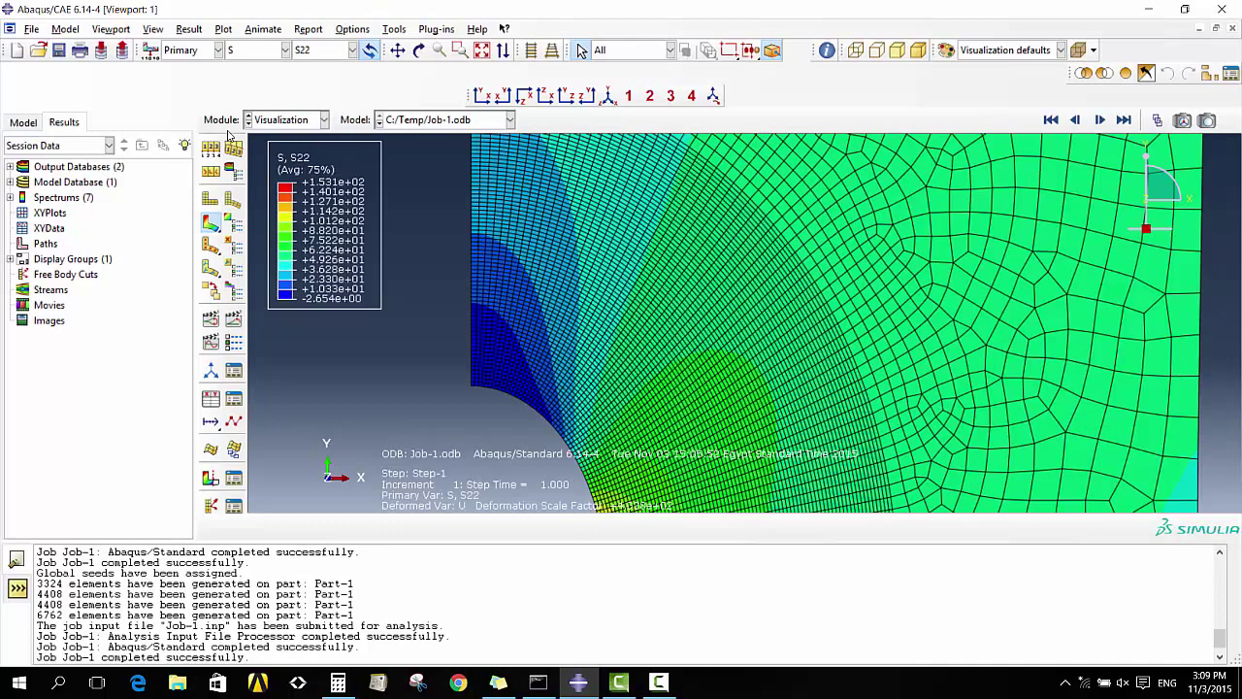
left_click(394, 29)
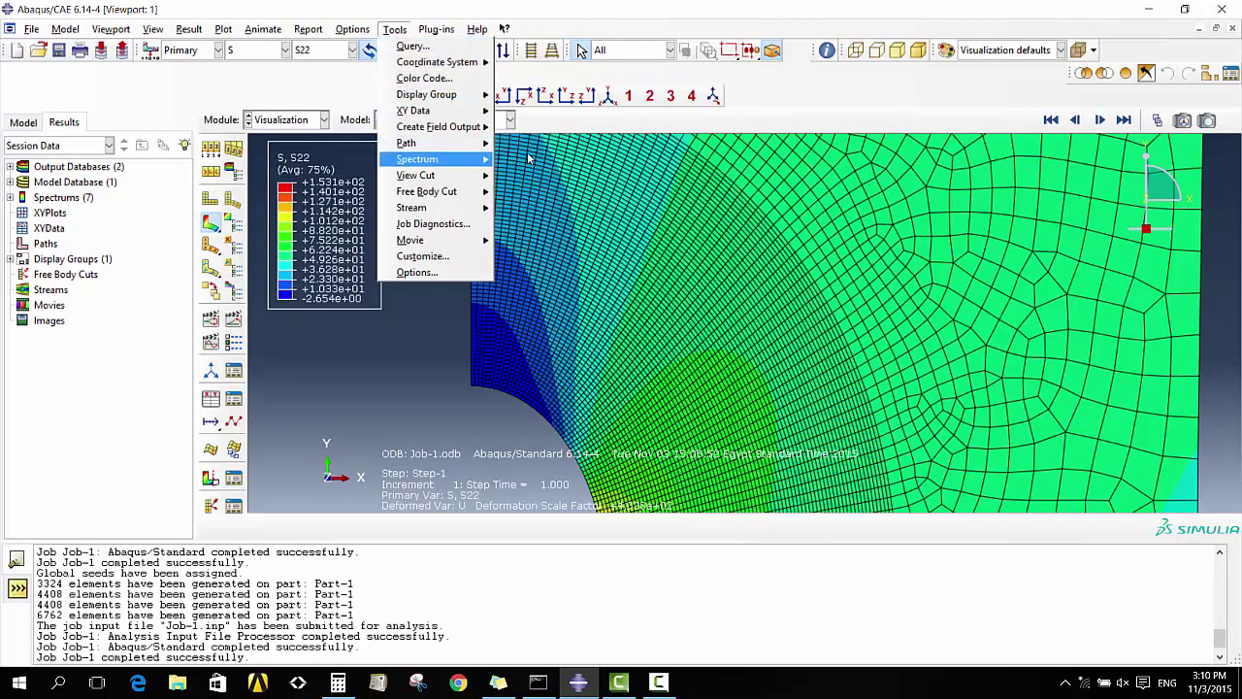
mouse_move(406, 143)
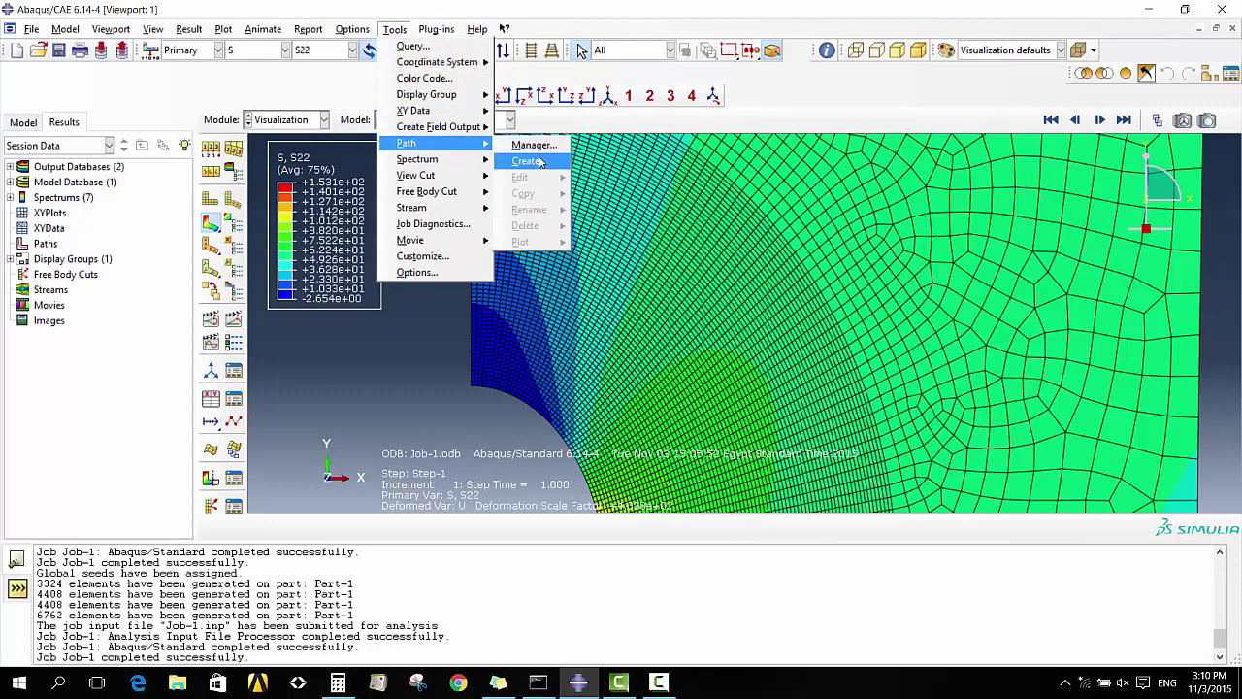
Create a node-list path named Path-1 on PART-1-1 and begin adding nodes after the list
left_click(541, 162)
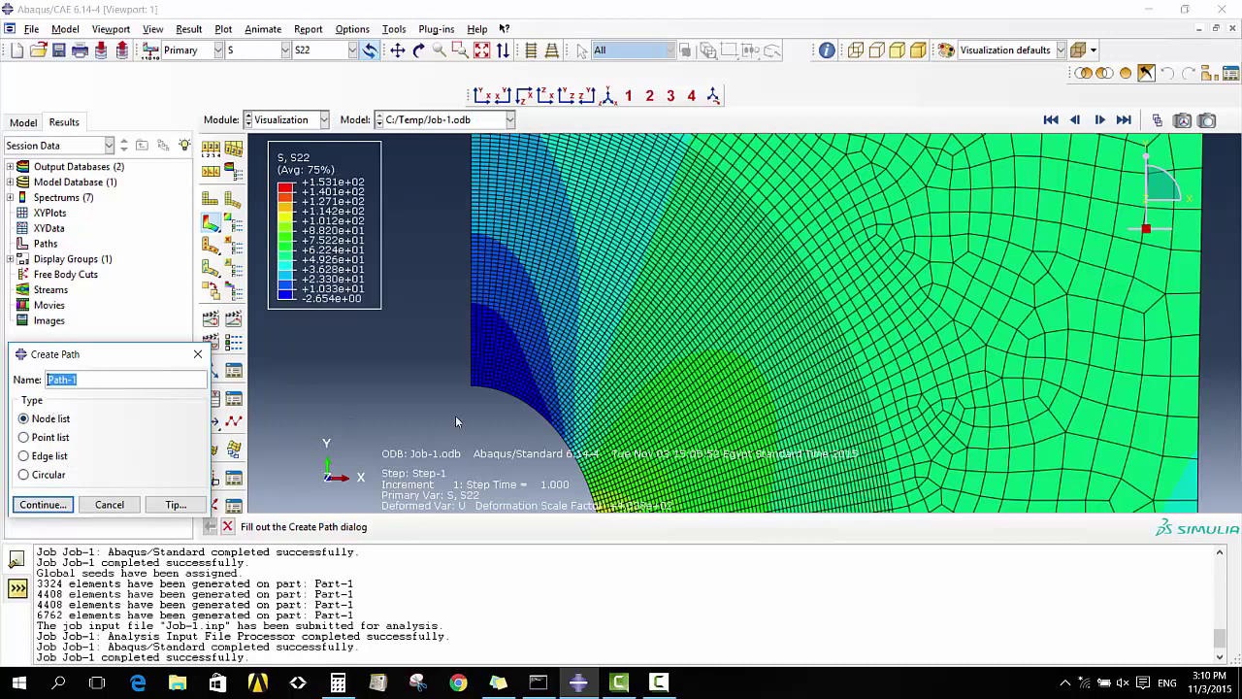
scroll(679, 447, "down", 5)
scroll(791, 508, "up", 1)
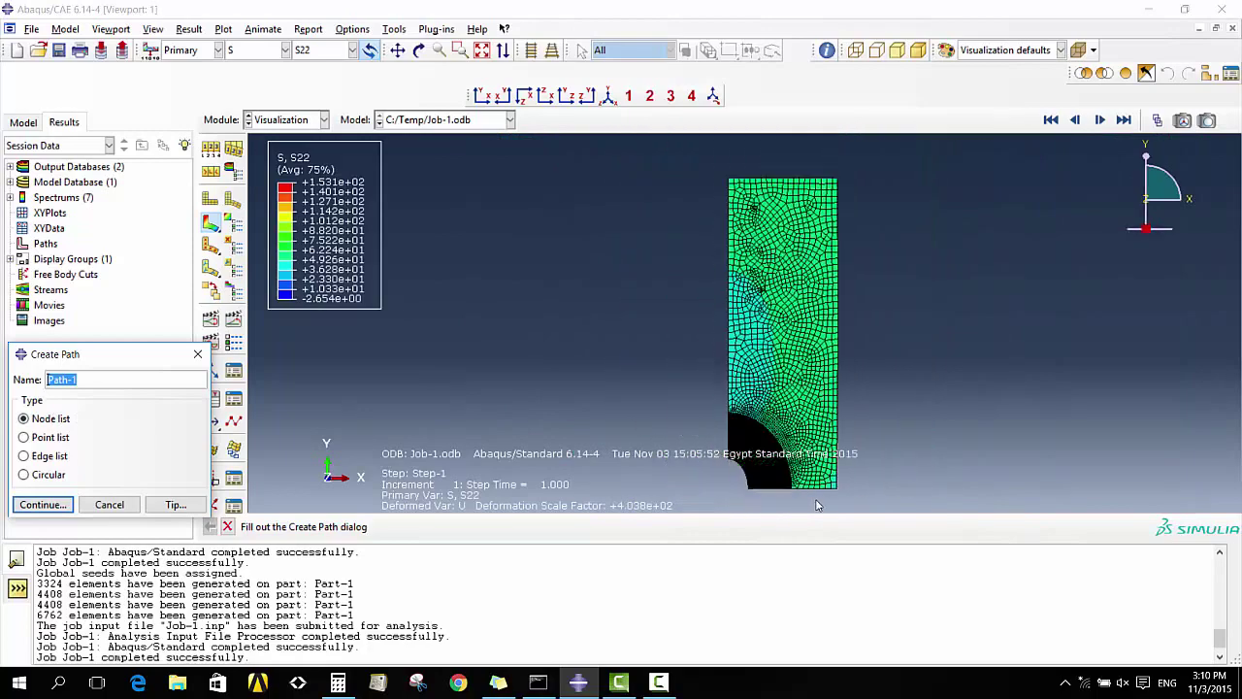
scroll(777, 490, "up", 3)
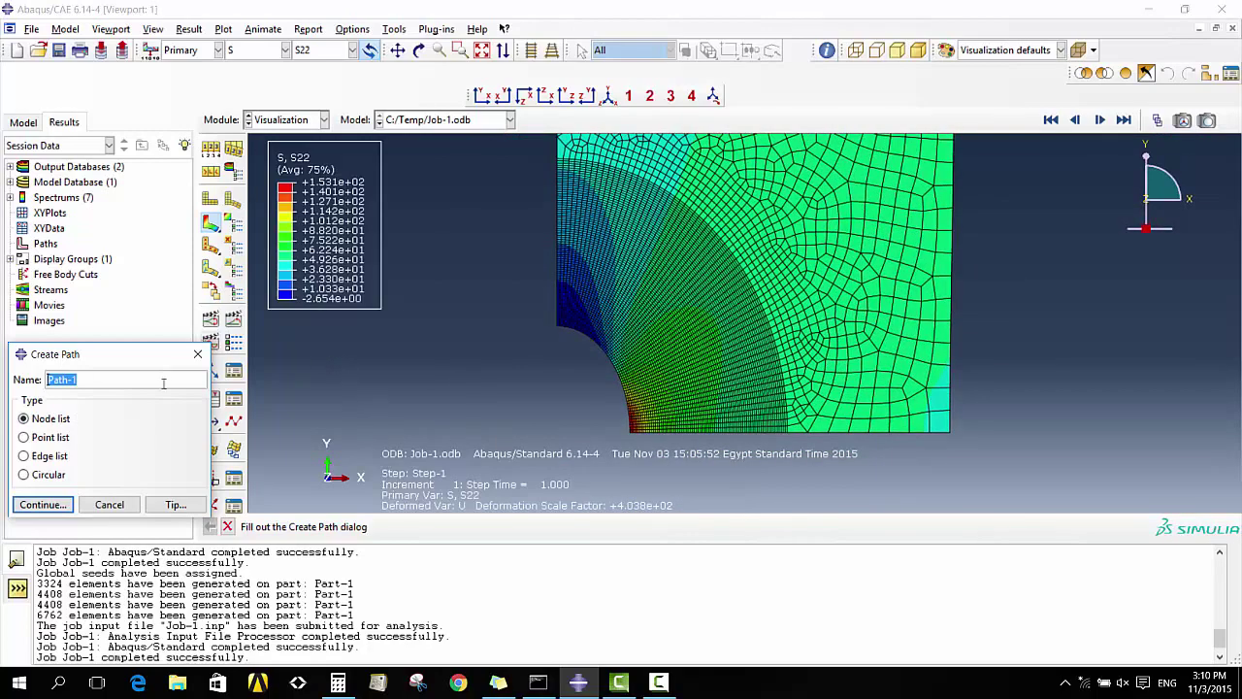
left_click(43, 505)
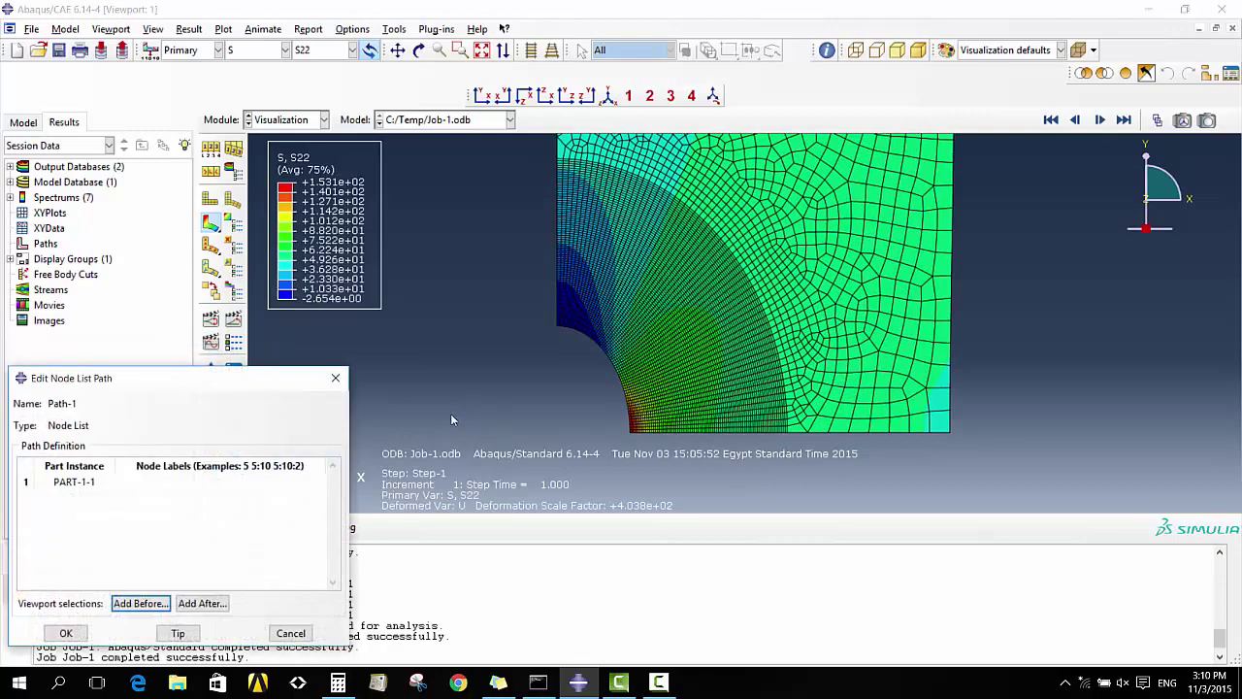
scroll(777, 449, "up", 1)
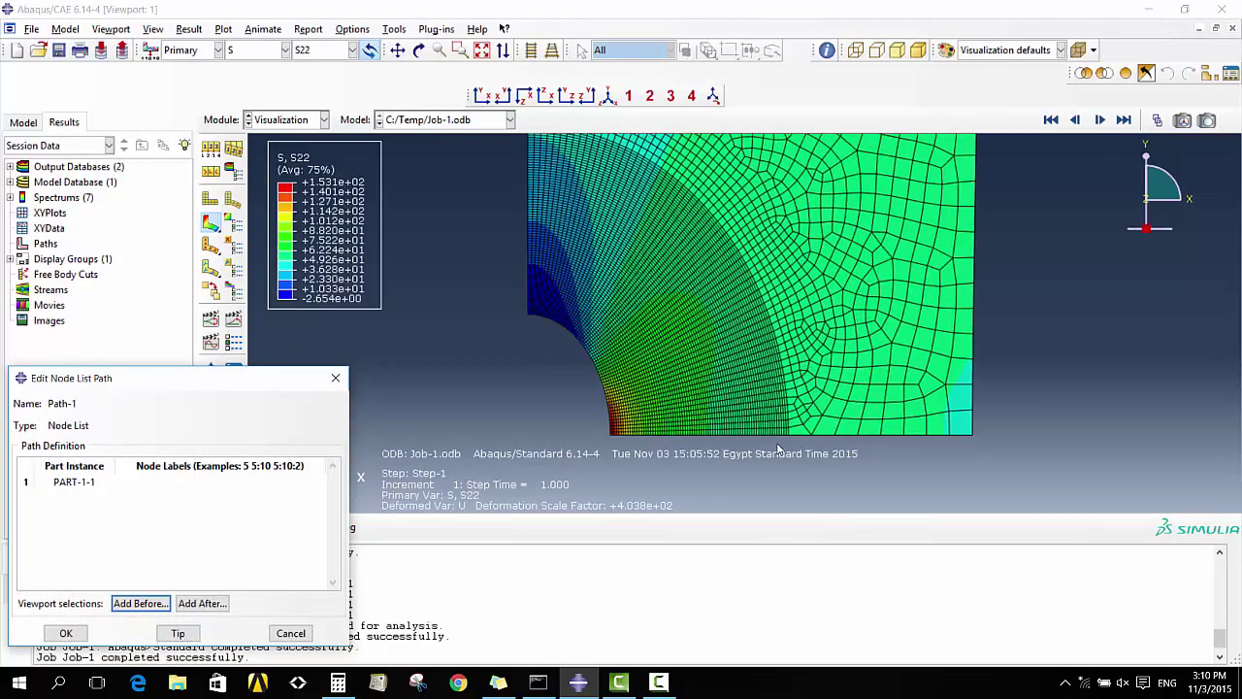
scroll(777, 449, "up", 1)
scroll(777, 449, "up", 1)
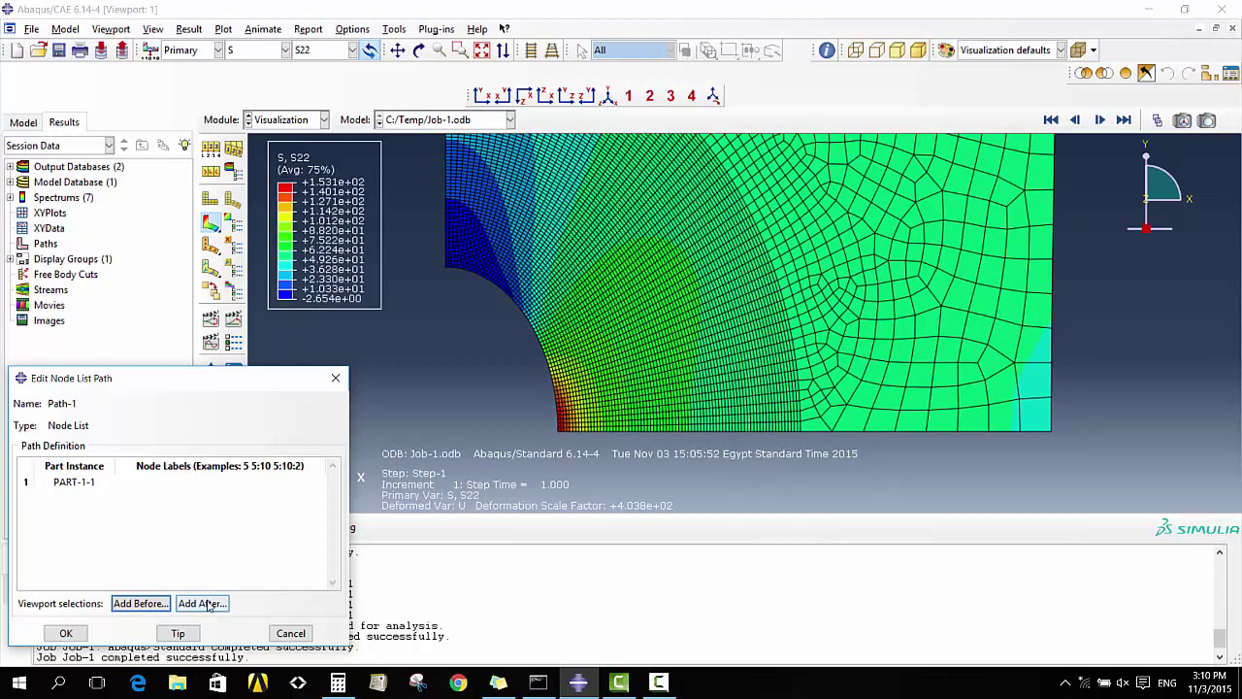
left_click(205, 603)
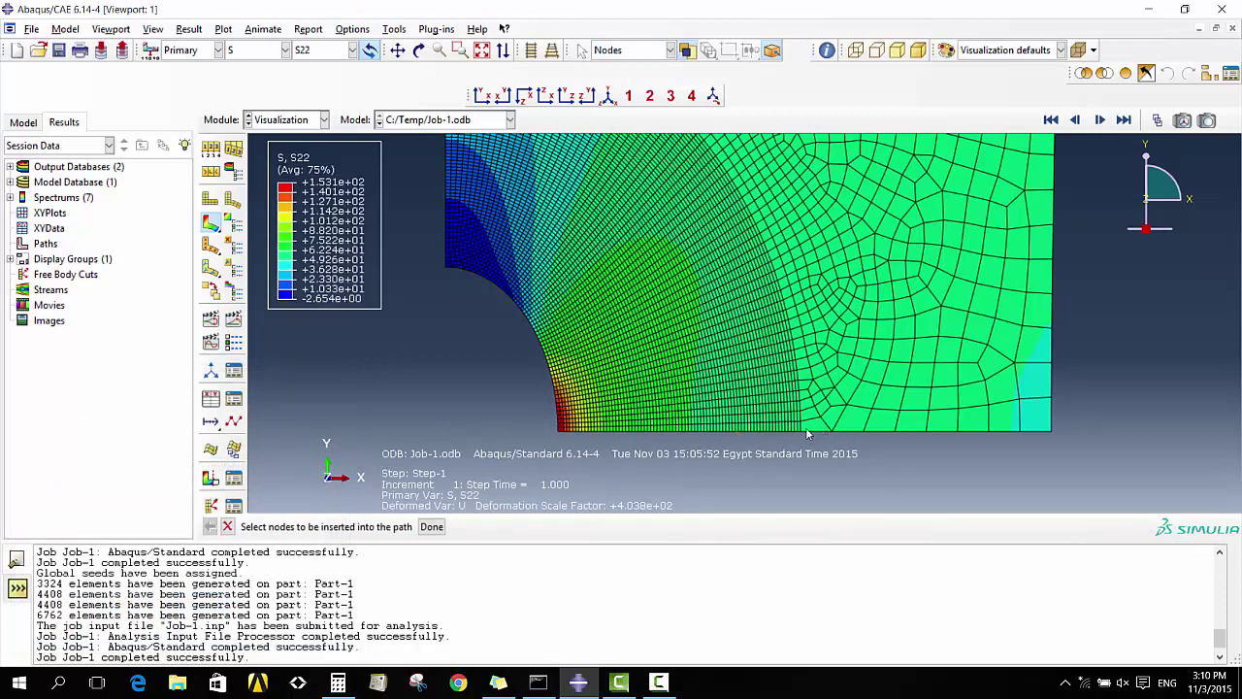
Pick the bottom-edge corner node beside the hole as Path-1's starting node
scroll(799, 433, "up", 1)
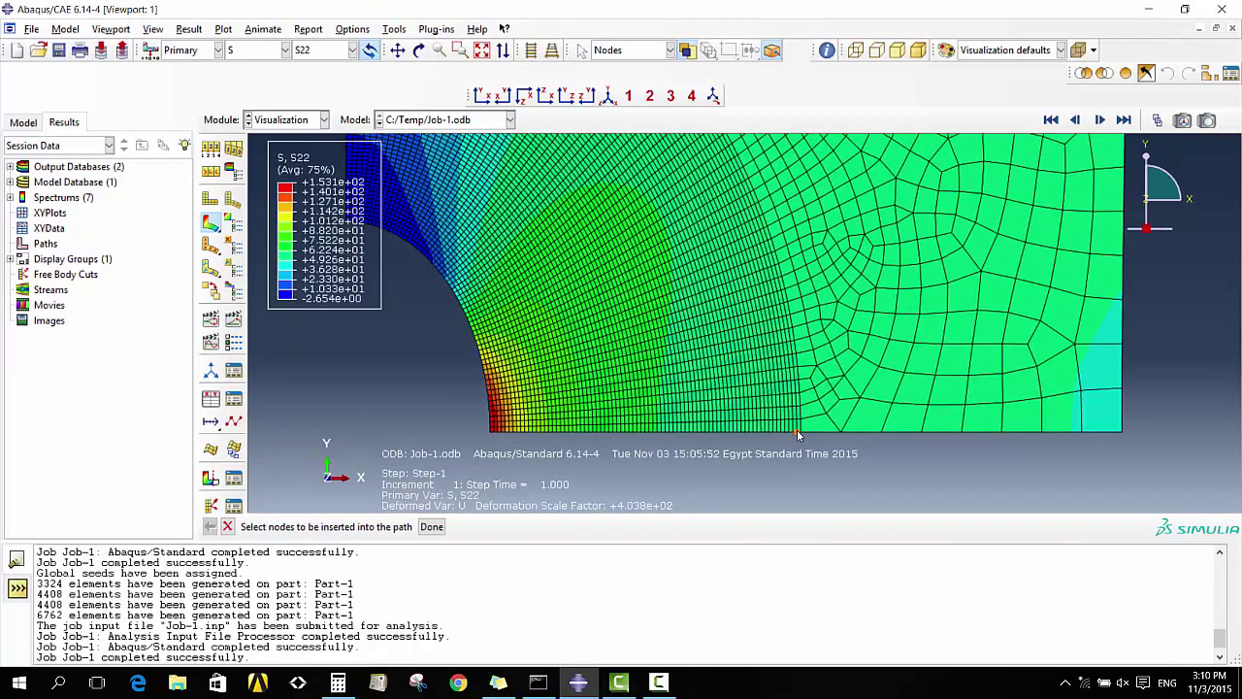
left_click(798, 433)
scroll(807, 432, "up", 2)
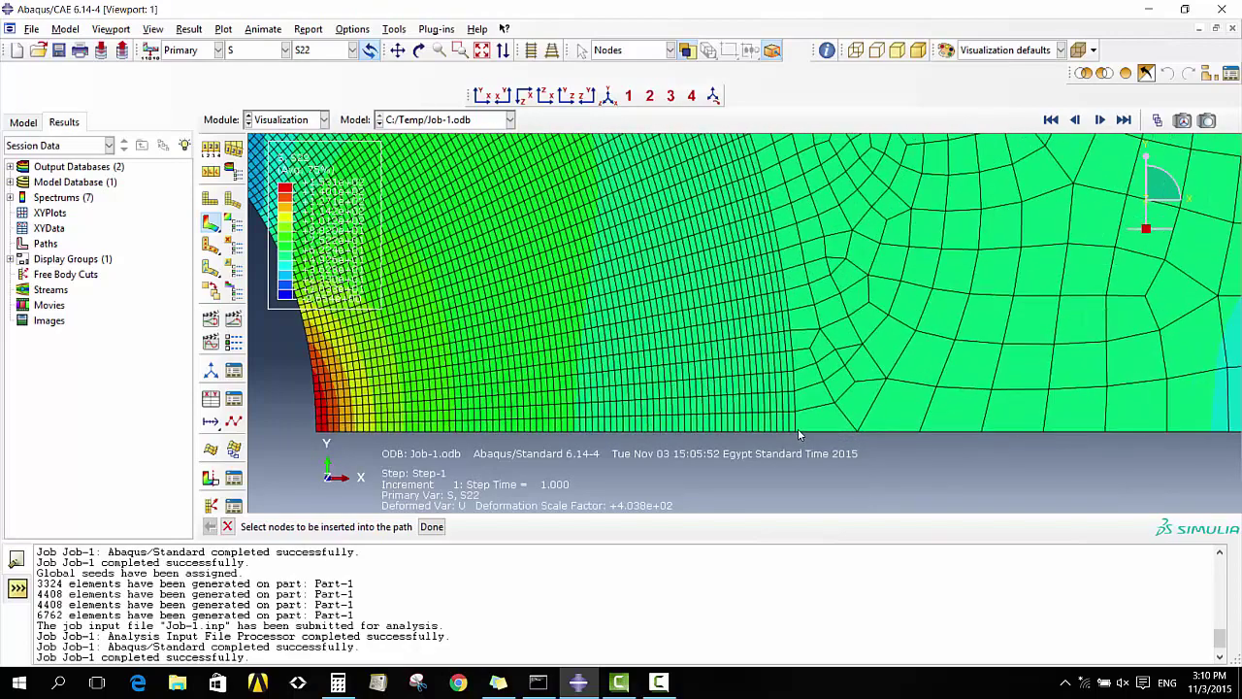
scroll(789, 431, "up", 1)
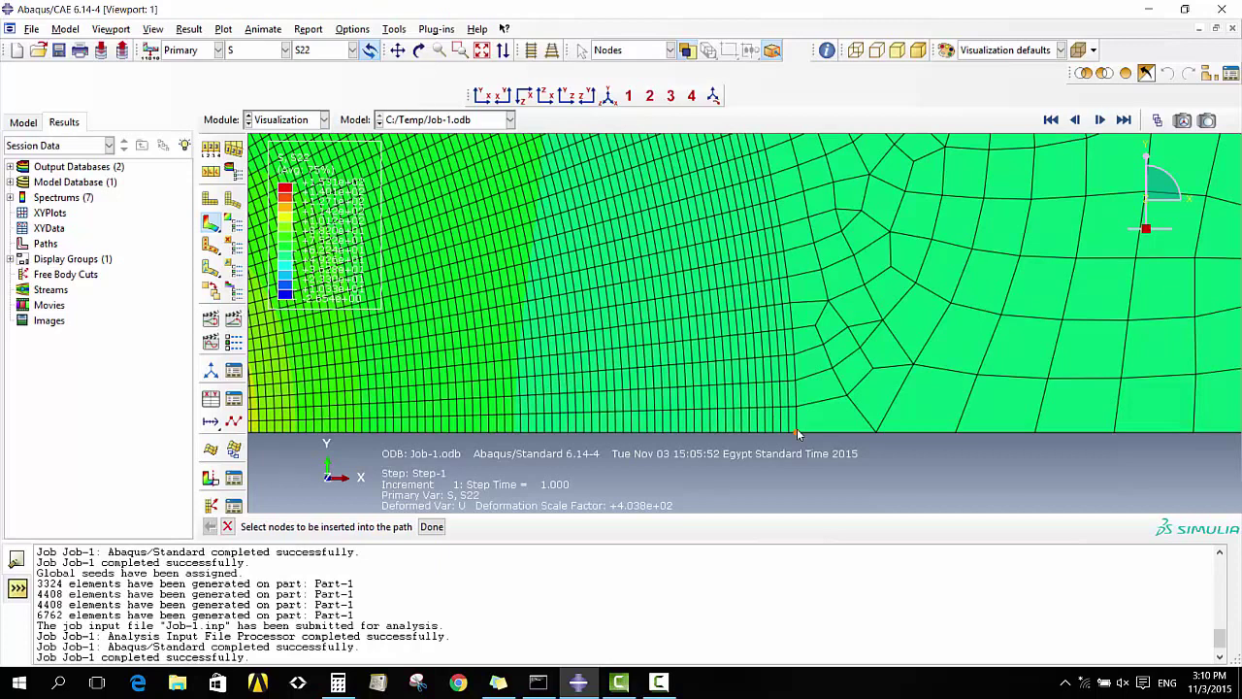
scroll(377, 431, "down", 1)
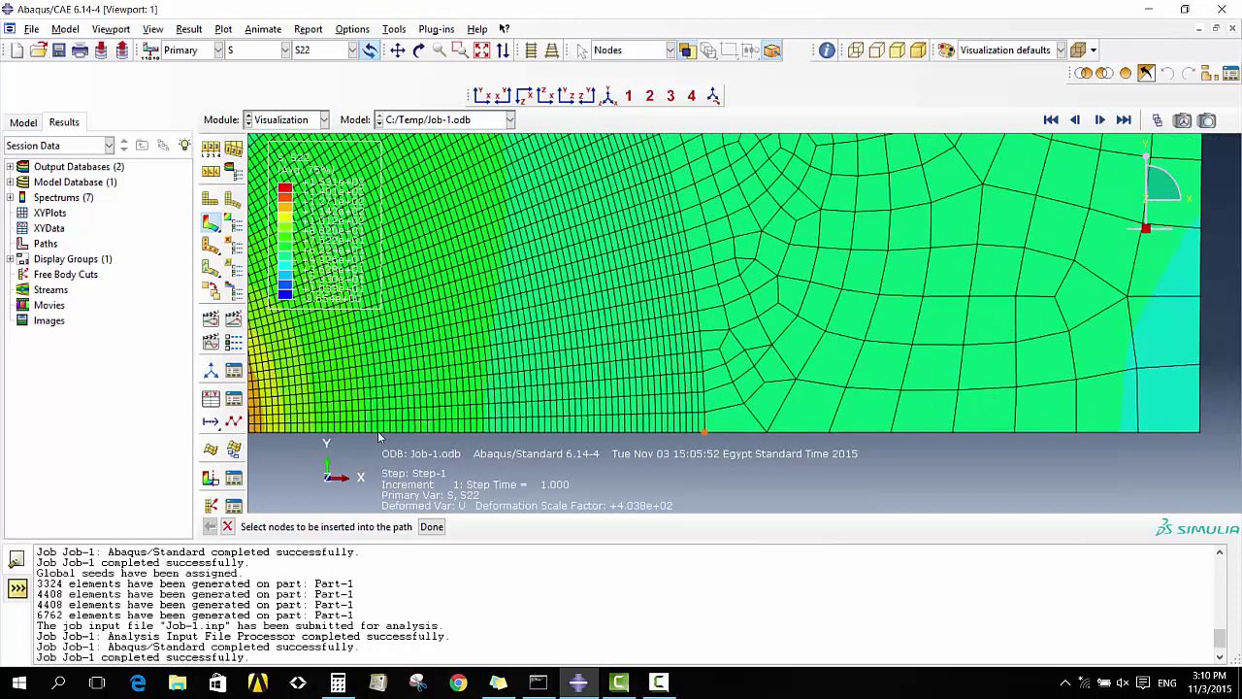
scroll(359, 430, "down", 1)
scroll(329, 430, "up", 1)
scroll(296, 431, "up", 1)
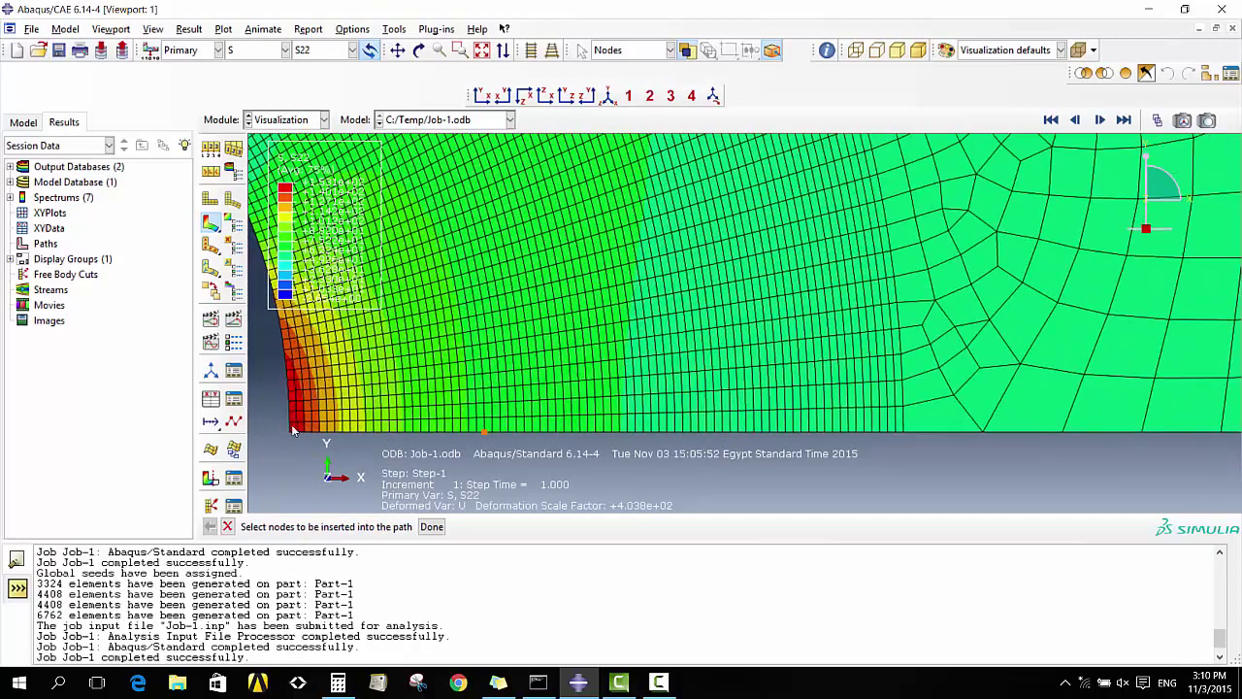
left_click(288, 433)
left_click(290, 433)
Add bottom-edge nodes outward from the hole through nodes 74, 76, 77 and 79
scroll(298, 435, "up", 1)
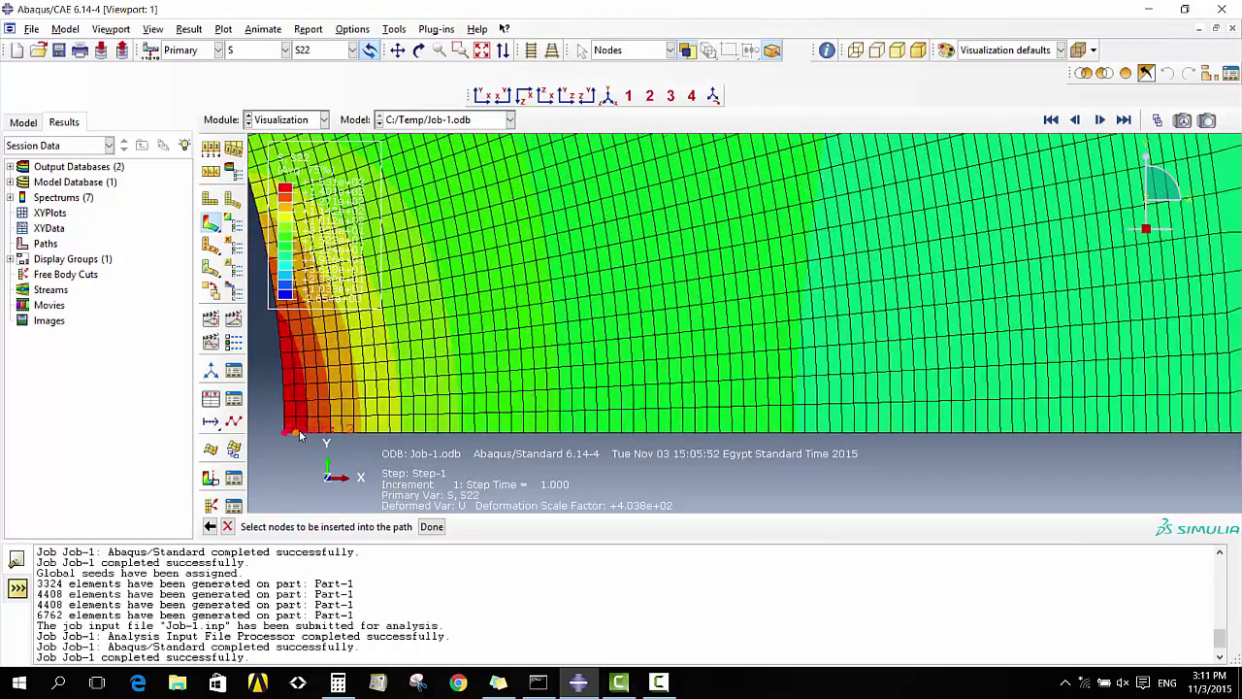
scroll(295, 433, "up", 1)
scroll(294, 434, "up", 1)
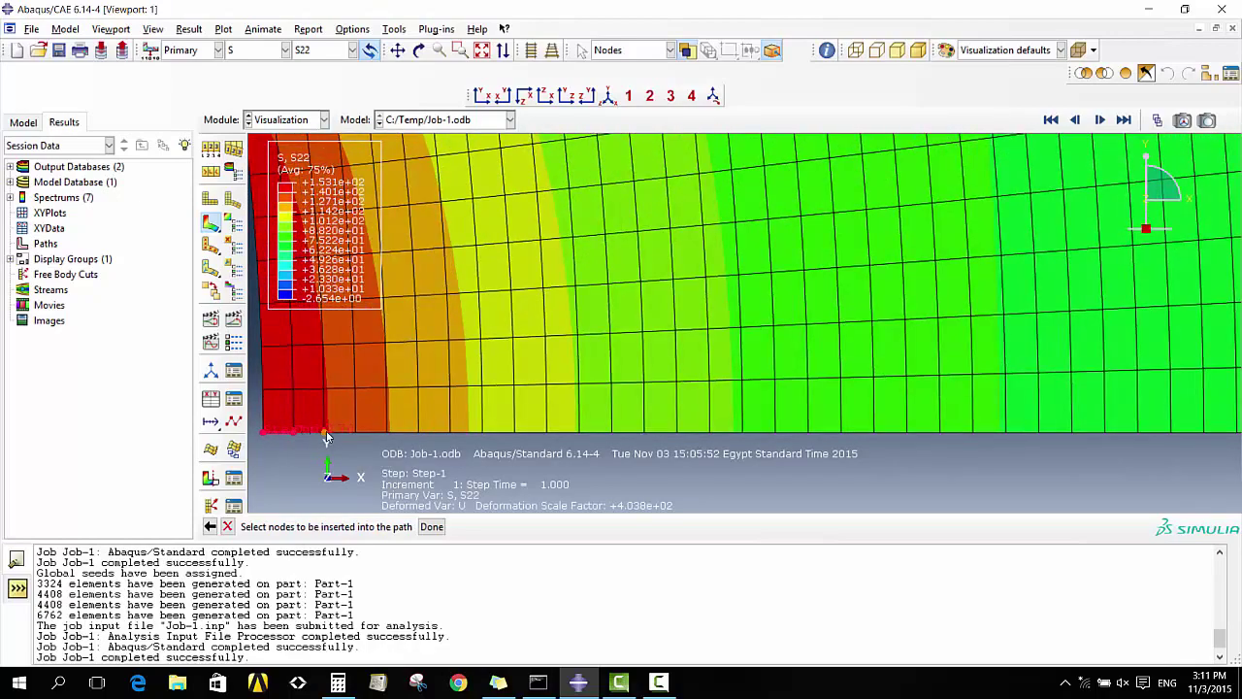
left_click(326, 436)
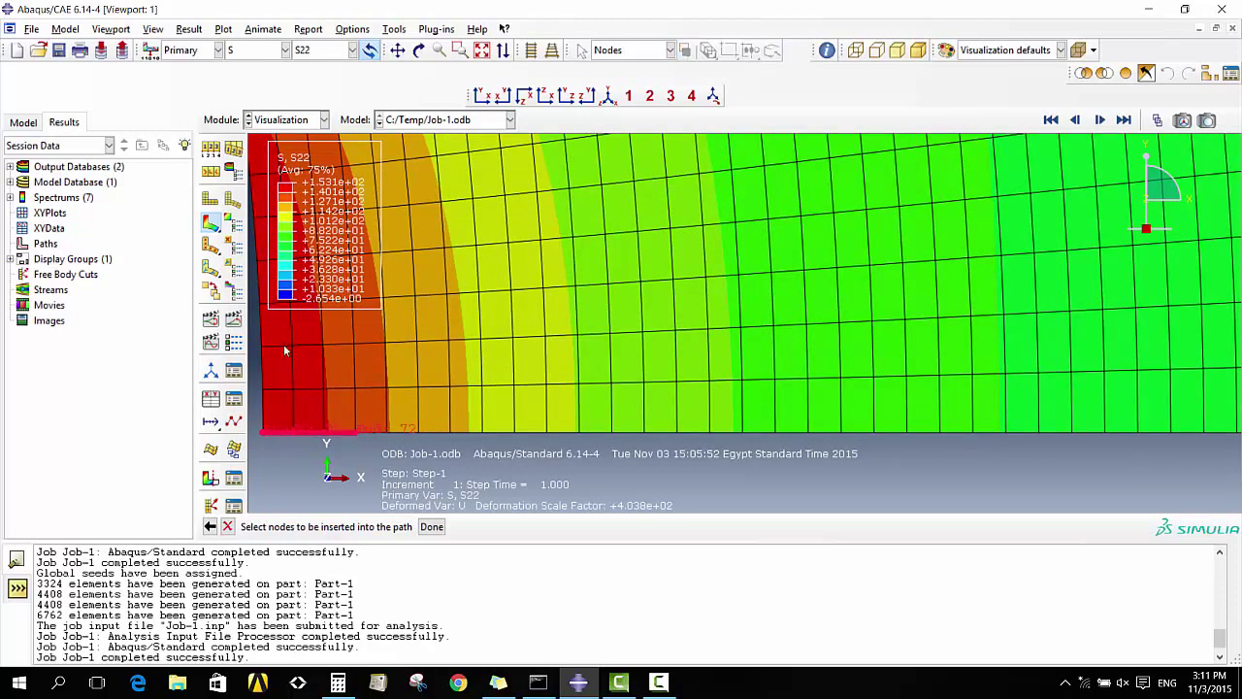
left_click(388, 432)
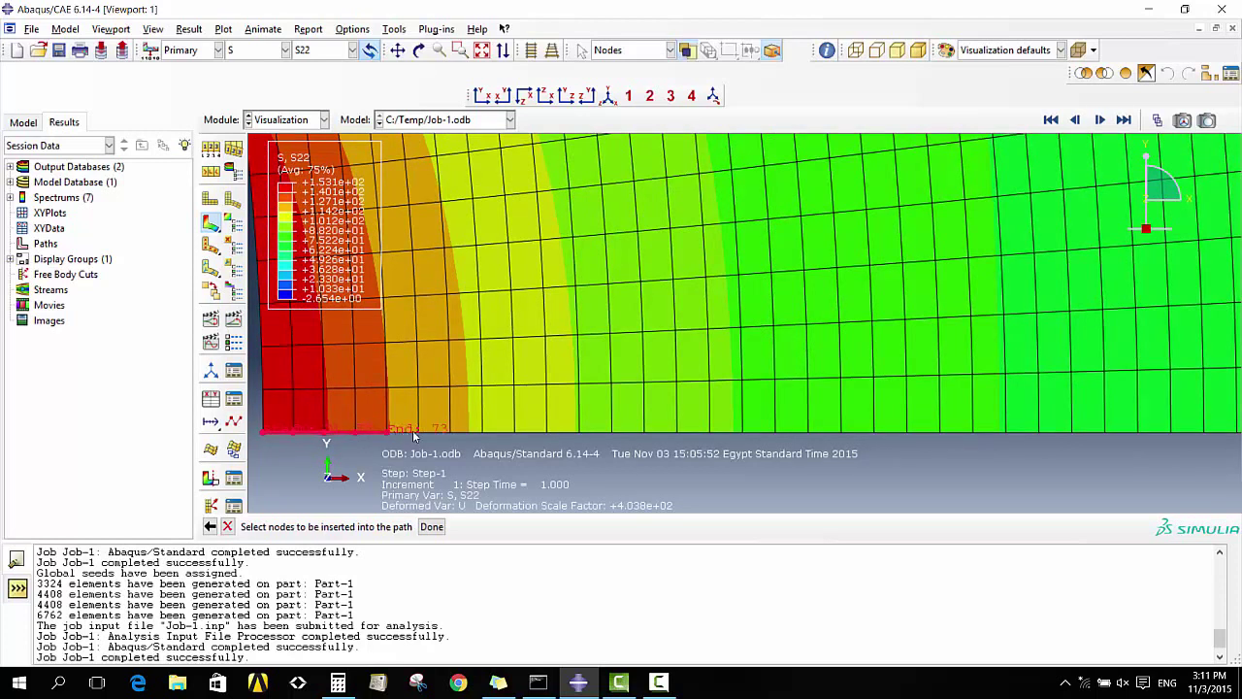
left_click(417, 432)
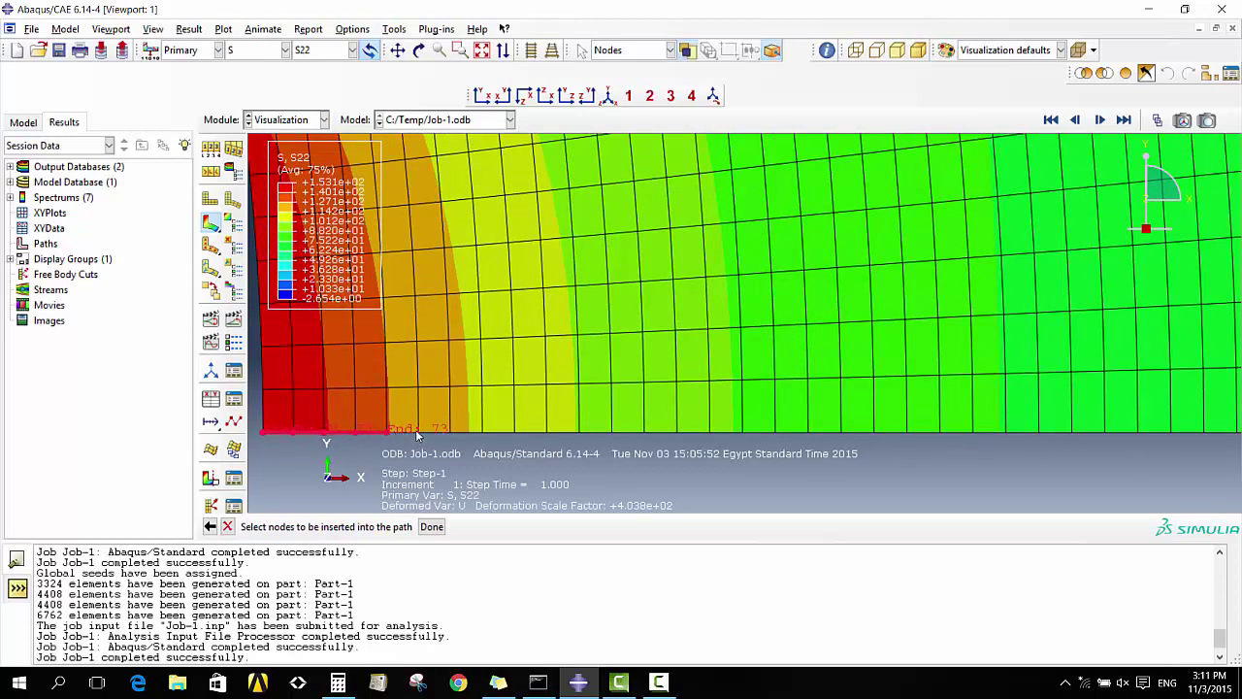
left_click(482, 433)
left_click(517, 433)
left_click(547, 432)
left_click(580, 432)
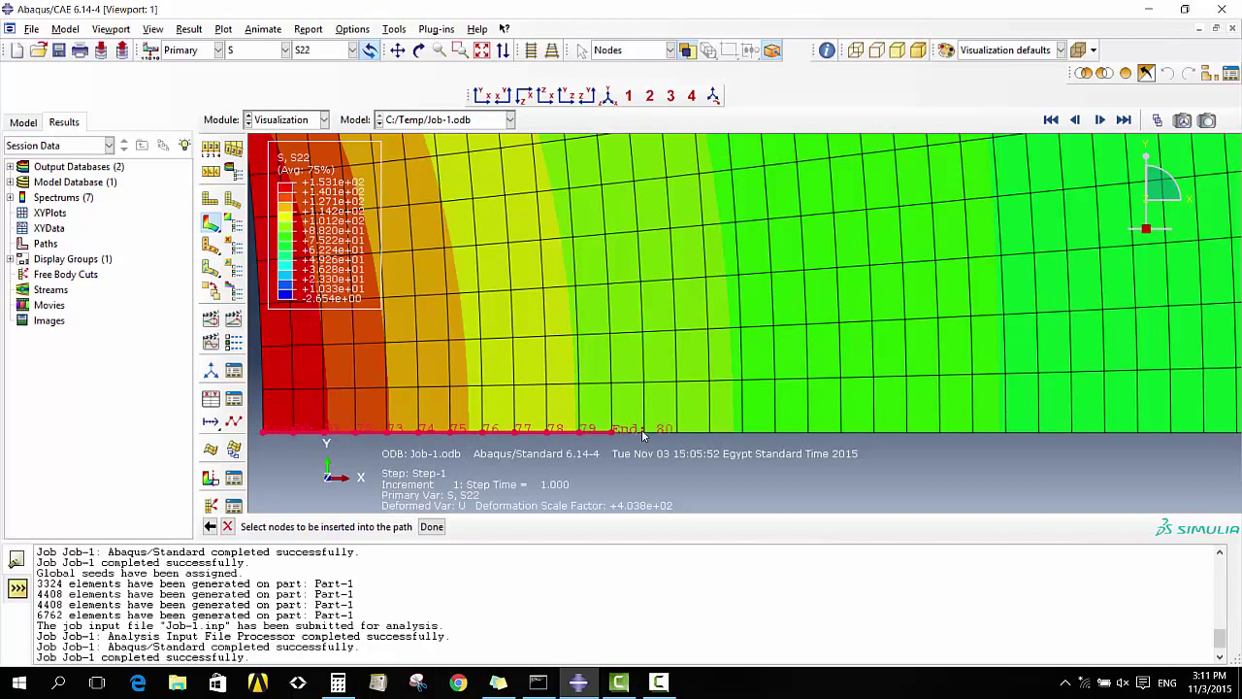
Continue the path along the bottom edge through nodes 81, 82, 84, 87 and 92
left_click(677, 433)
left_click(679, 434)
left_click(743, 433)
left_click(838, 433)
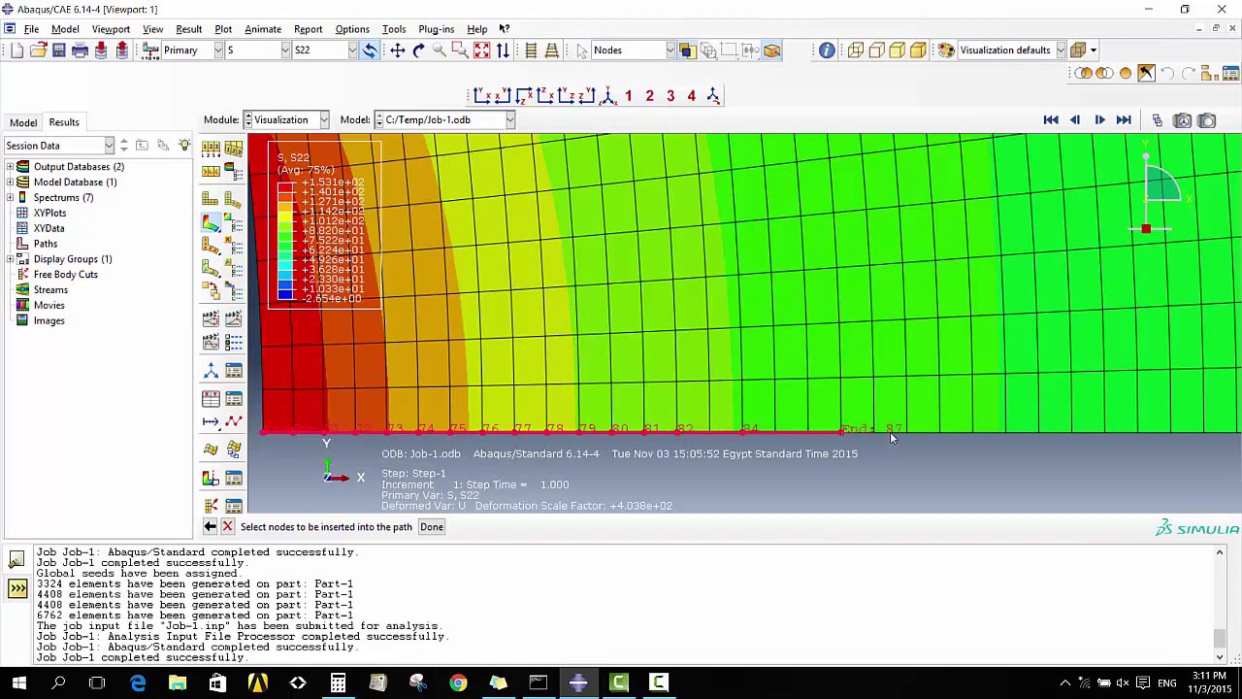
left_click(940, 434)
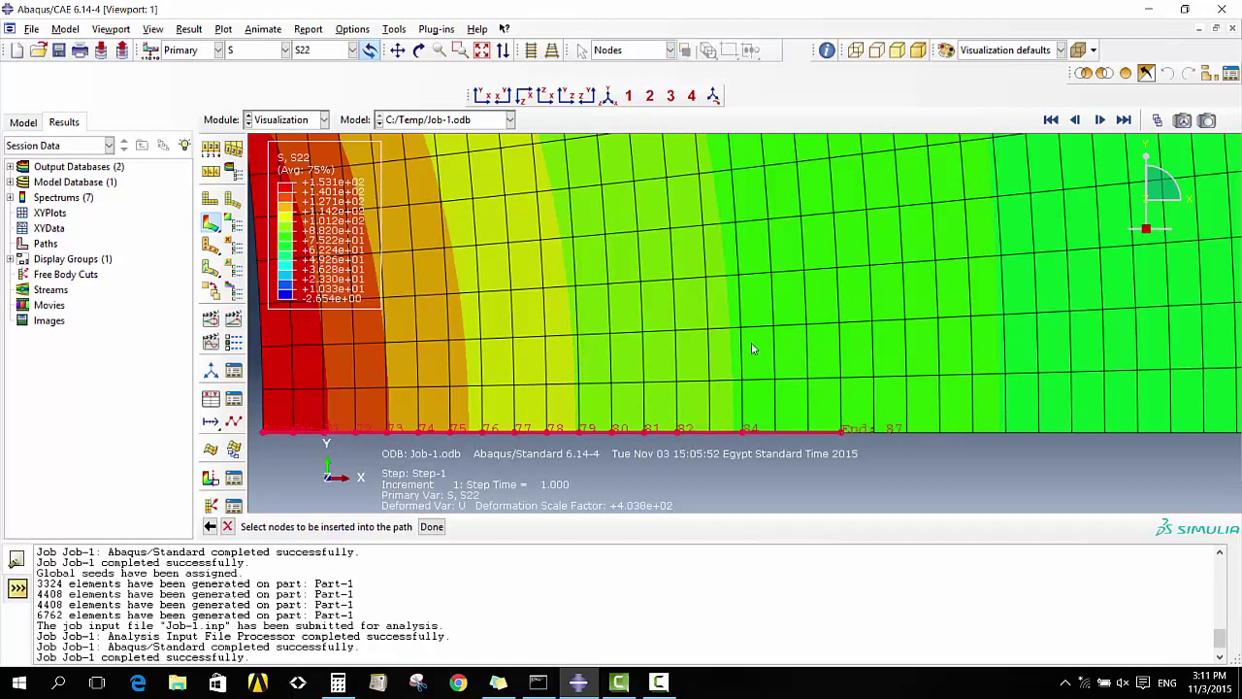
left_click(1004, 433)
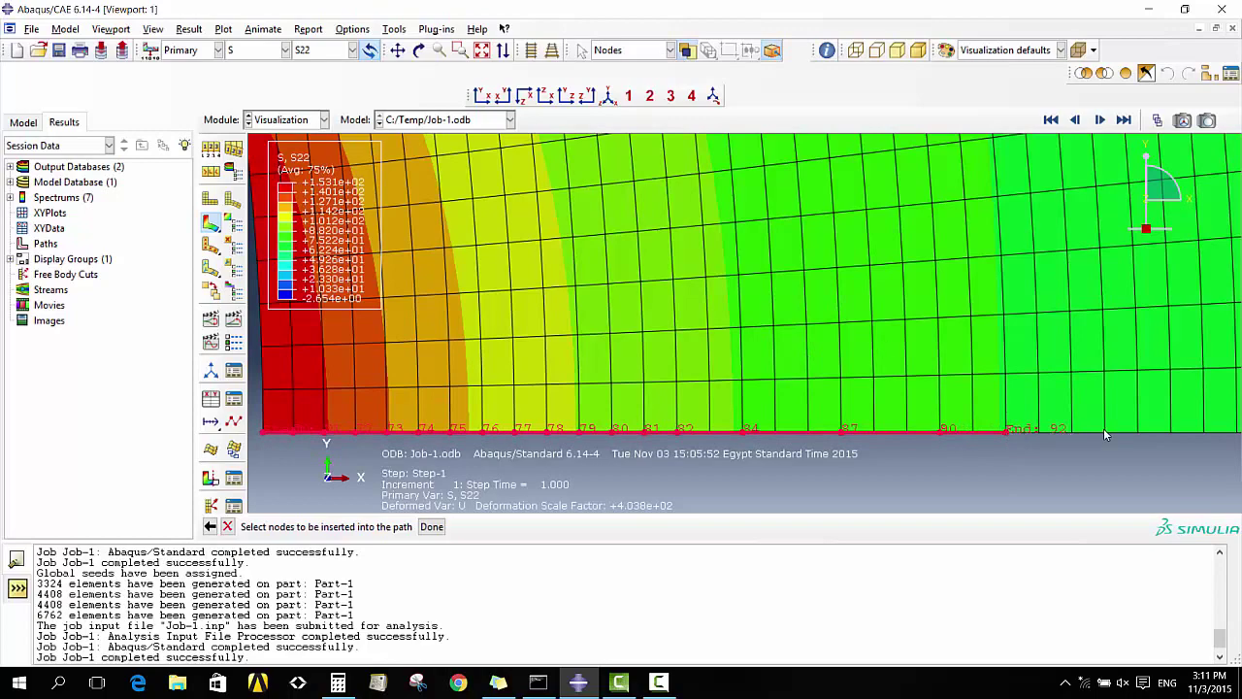
left_click(1103, 428)
Fit the plate in view and add further bottom-edge nodes, including 87 and 105, to Path-1
scroll(1124, 464, "down", 2)
scroll(1168, 448, "down", 2)
scroll(1198, 458, "down", 2)
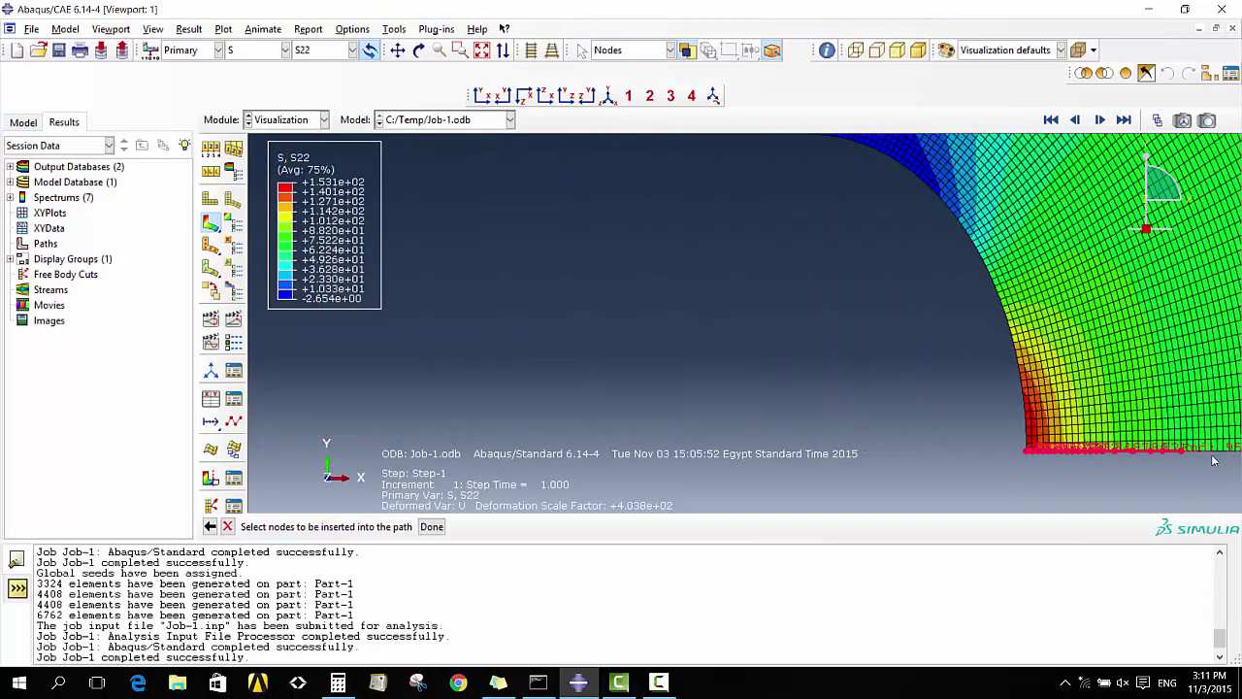
scroll(1208, 456, "down", 1)
scroll(1220, 454, "up", 1)
scroll(1221, 454, "up", 2)
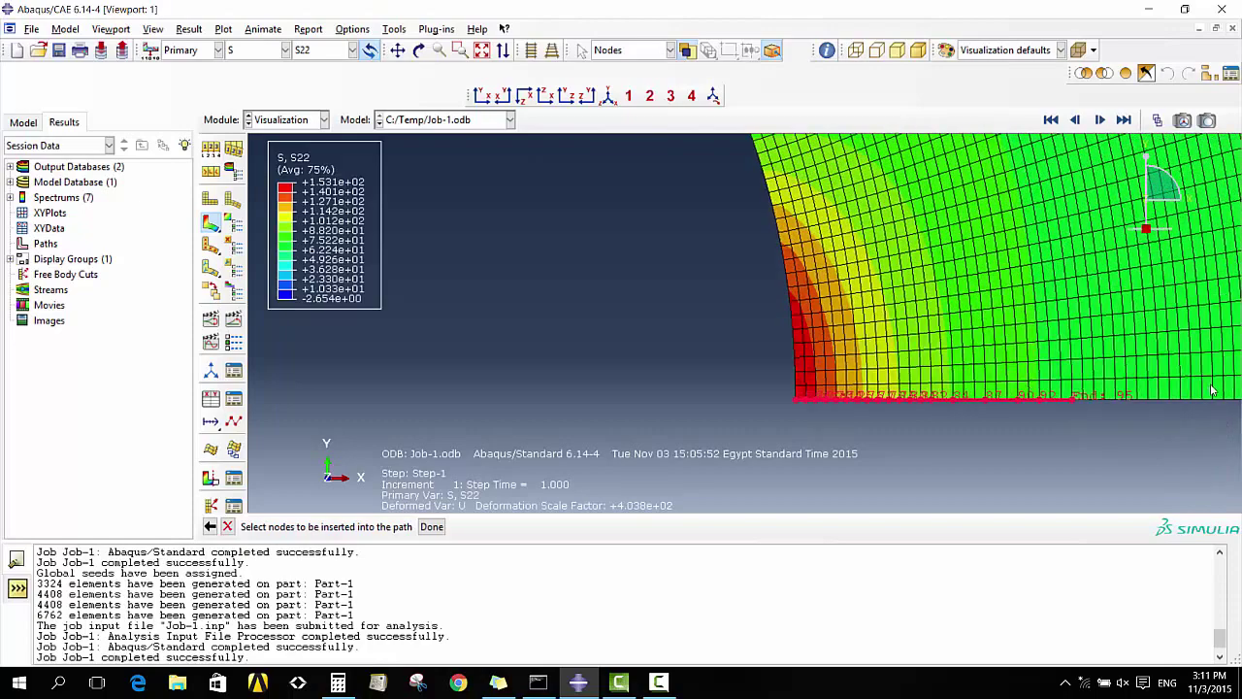
scroll(1116, 427, "up", 2)
scroll(970, 379, "up", 1)
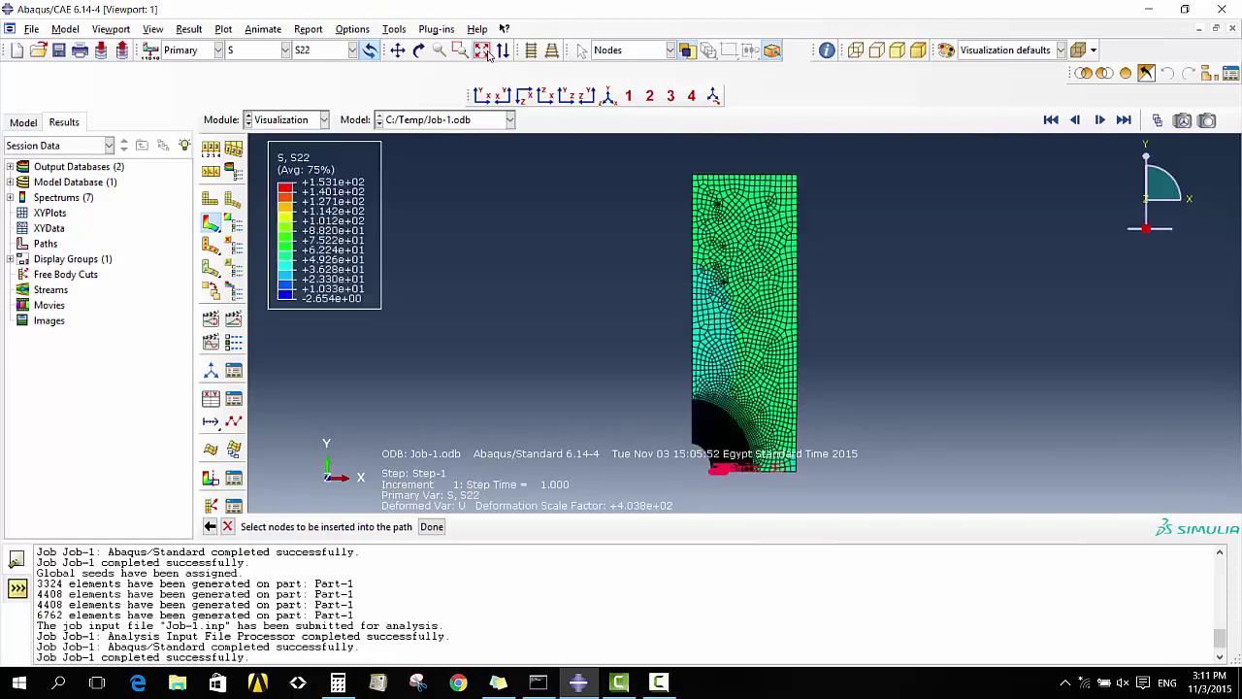
left_click(481, 50)
scroll(738, 480, "up", 1)
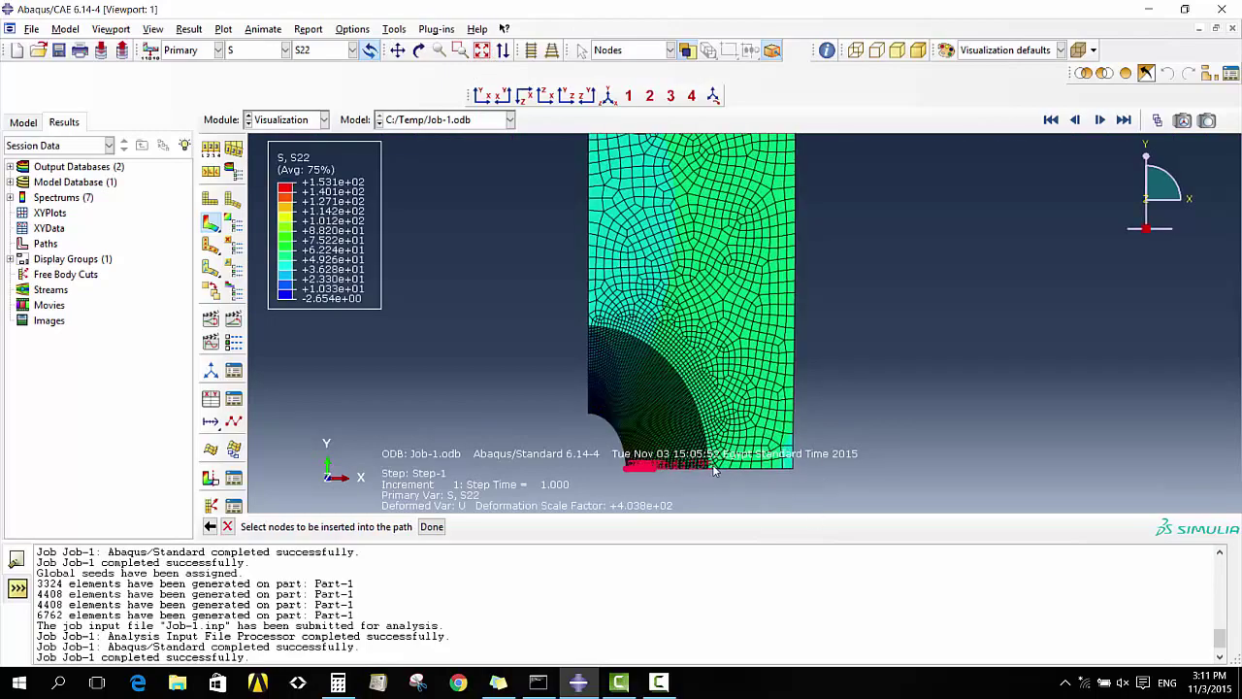
scroll(675, 476, "up", 1)
scroll(526, 476, "up", 1)
scroll(608, 460, "up", 1)
scroll(621, 458, "up", 1)
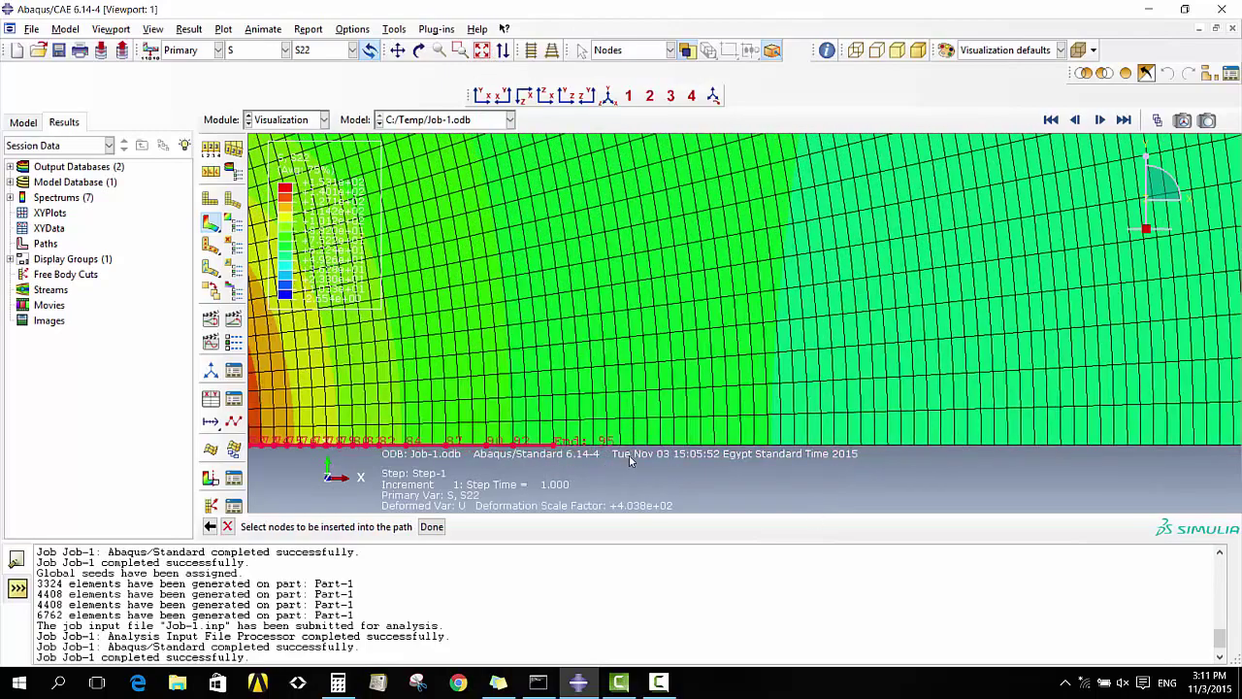
scroll(602, 451, "up", 1)
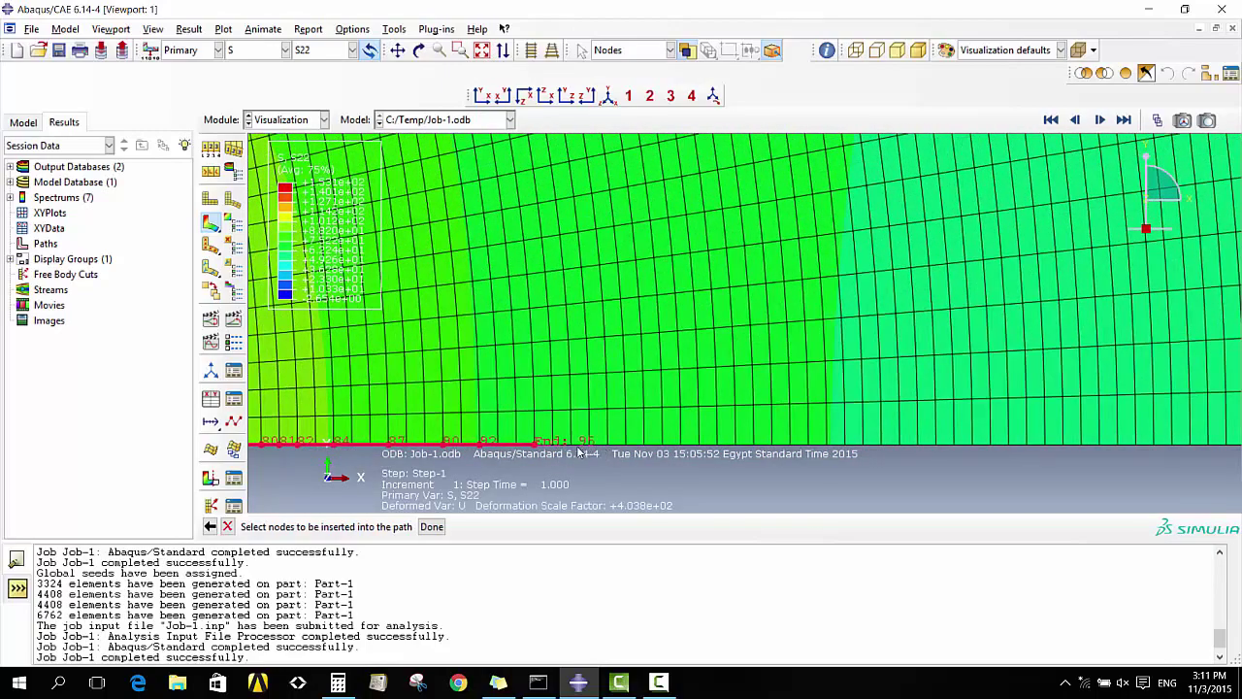
left_click(573, 447)
left_click(609, 445)
left_click(644, 445)
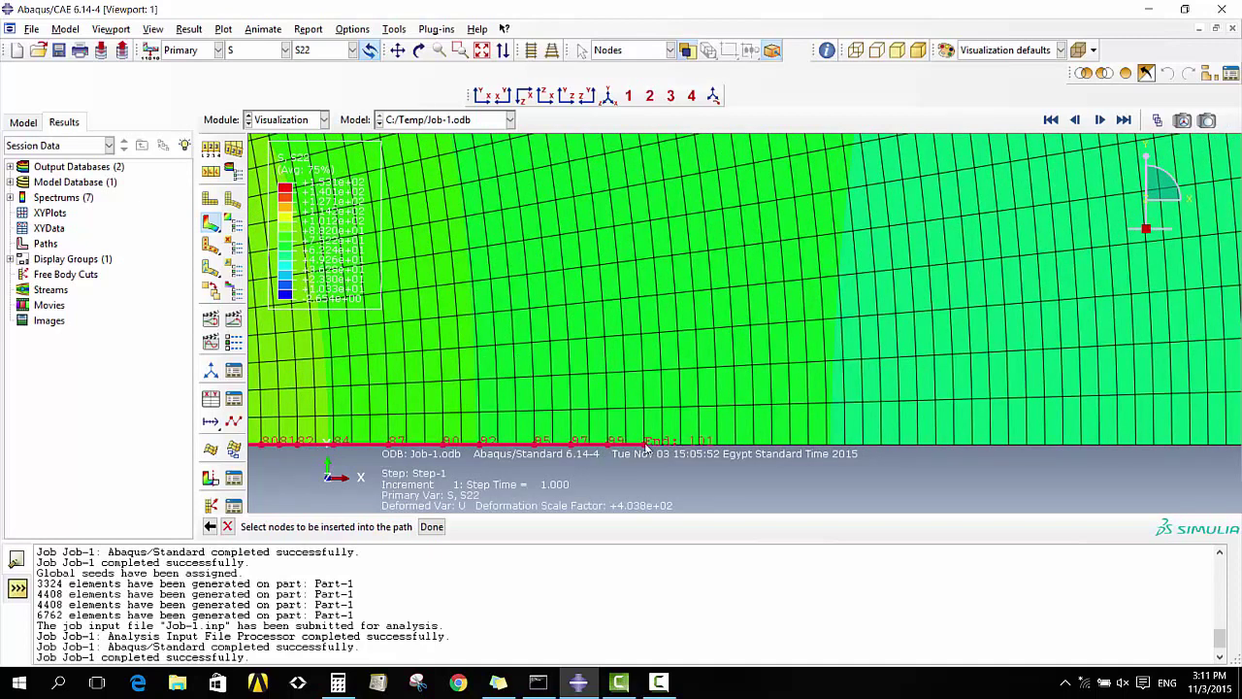
left_click(679, 445)
left_click(715, 445)
Extend the path along the bottom edge toward nodes 122, 127 and 129
left_click(771, 445)
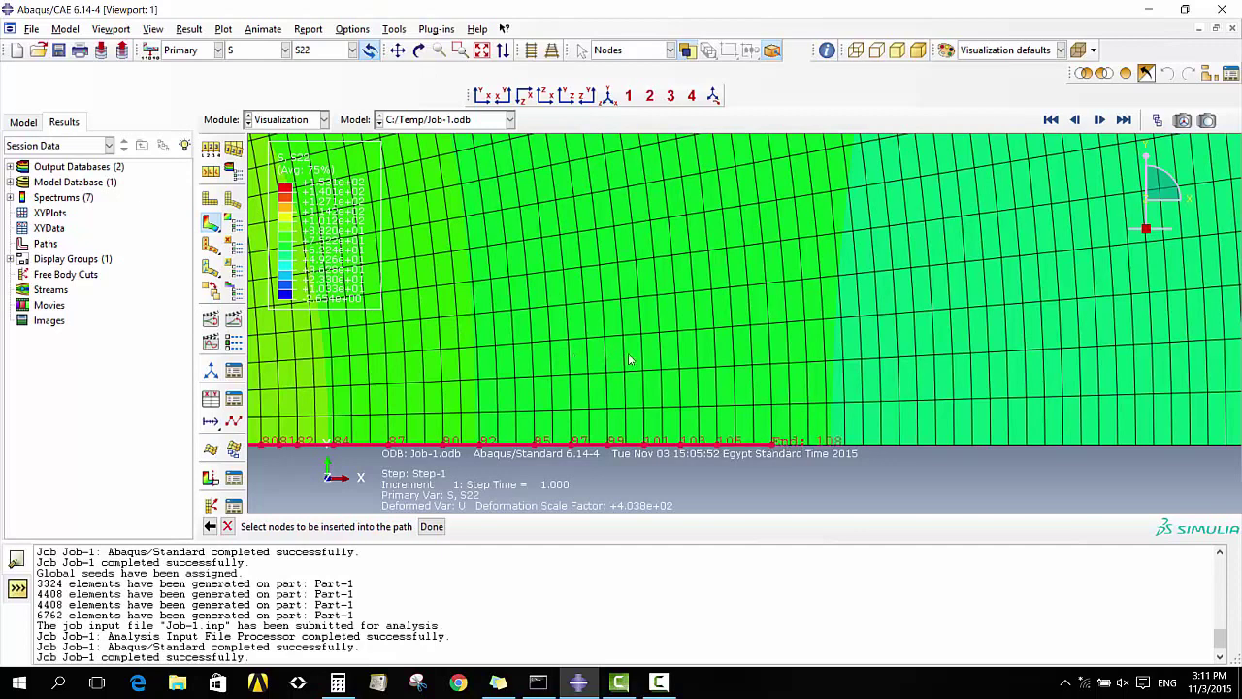
left_click(825, 445)
left_click(972, 445)
left_click(1026, 445)
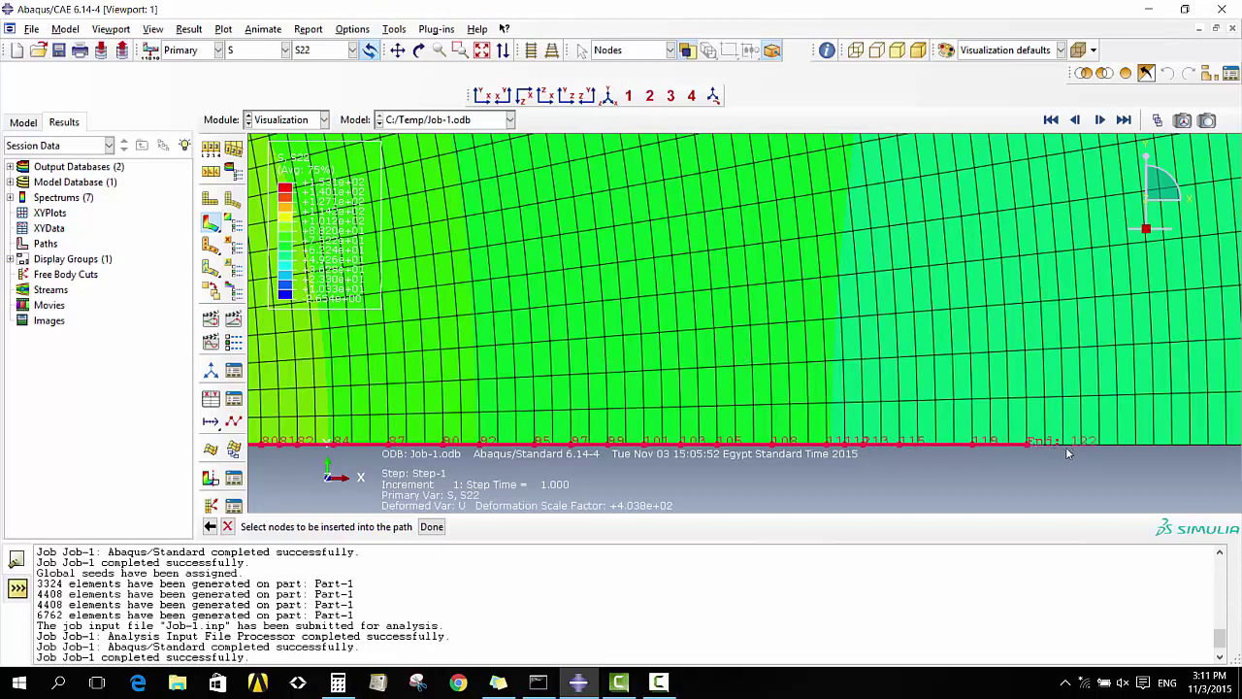
left_click(1123, 447)
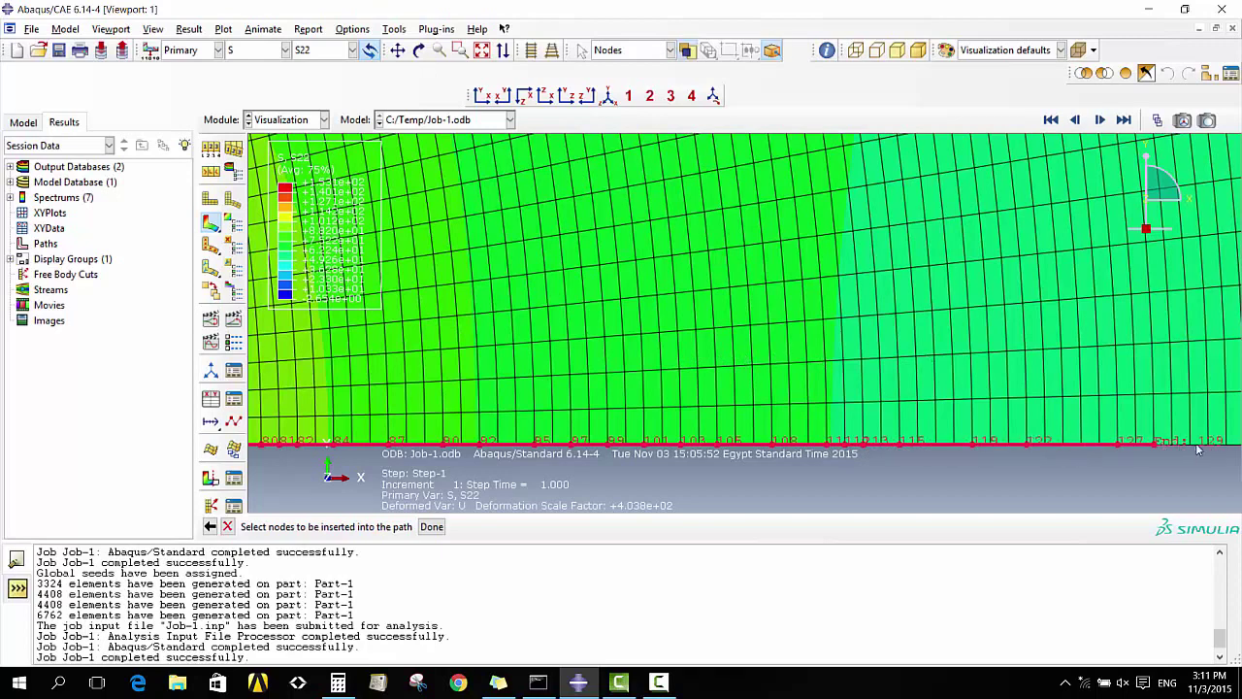
Add the next bottom-edge nodes through 146, 287, 289 and 291 to Path-1
scroll(1203, 452, "down", 5)
scroll(1228, 466, "down", 5)
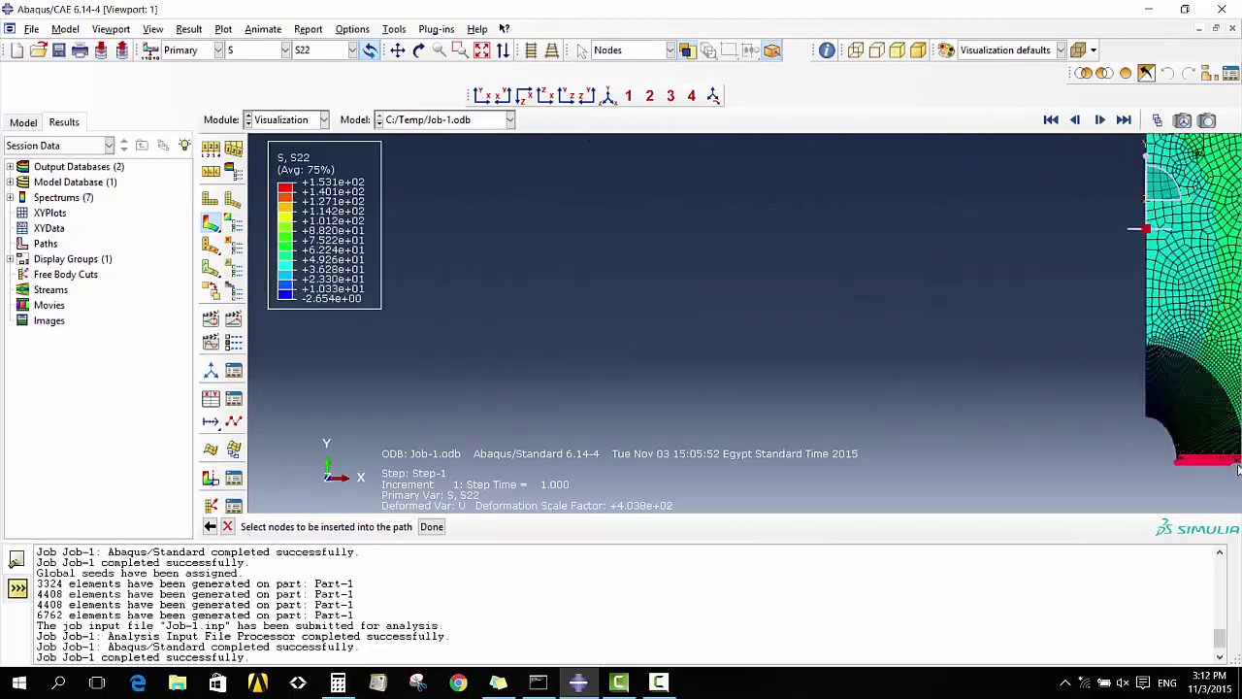
middle_click_drag(1237, 469, 819, 493, "ctrl+alt")
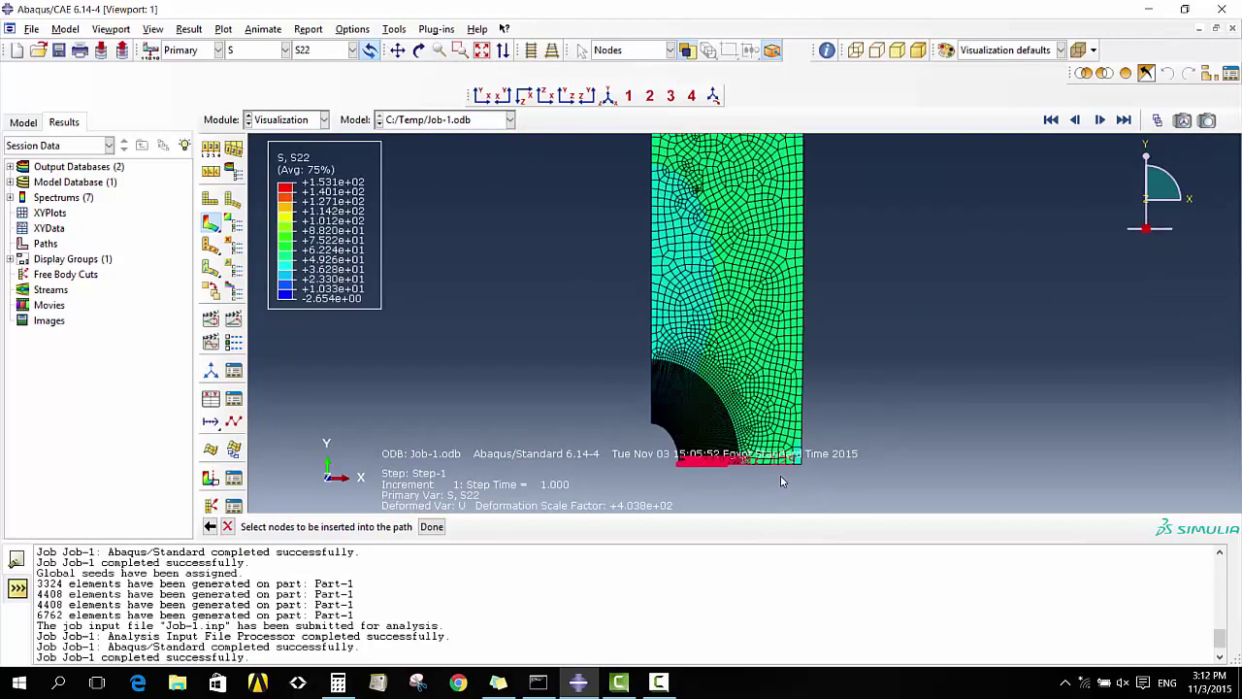
scroll(766, 473, "up", 2)
scroll(699, 468, "up", 2)
scroll(675, 470, "up", 2)
scroll(575, 457, "up", 2)
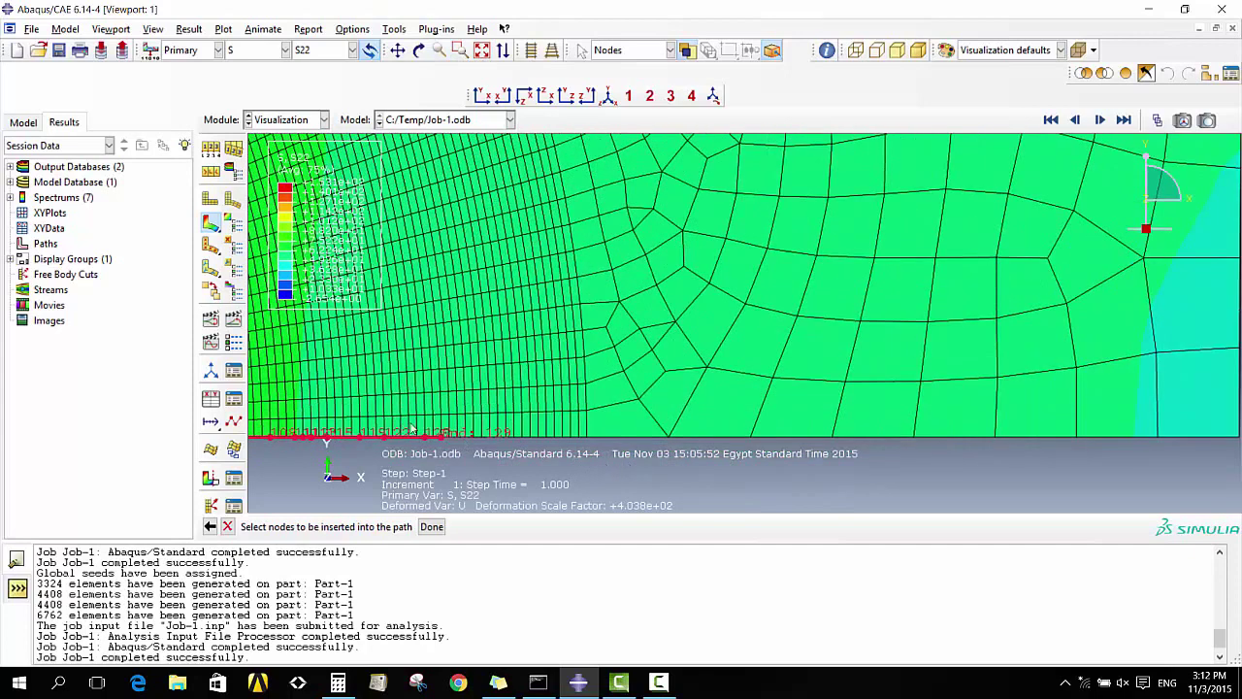
left_click(482, 437)
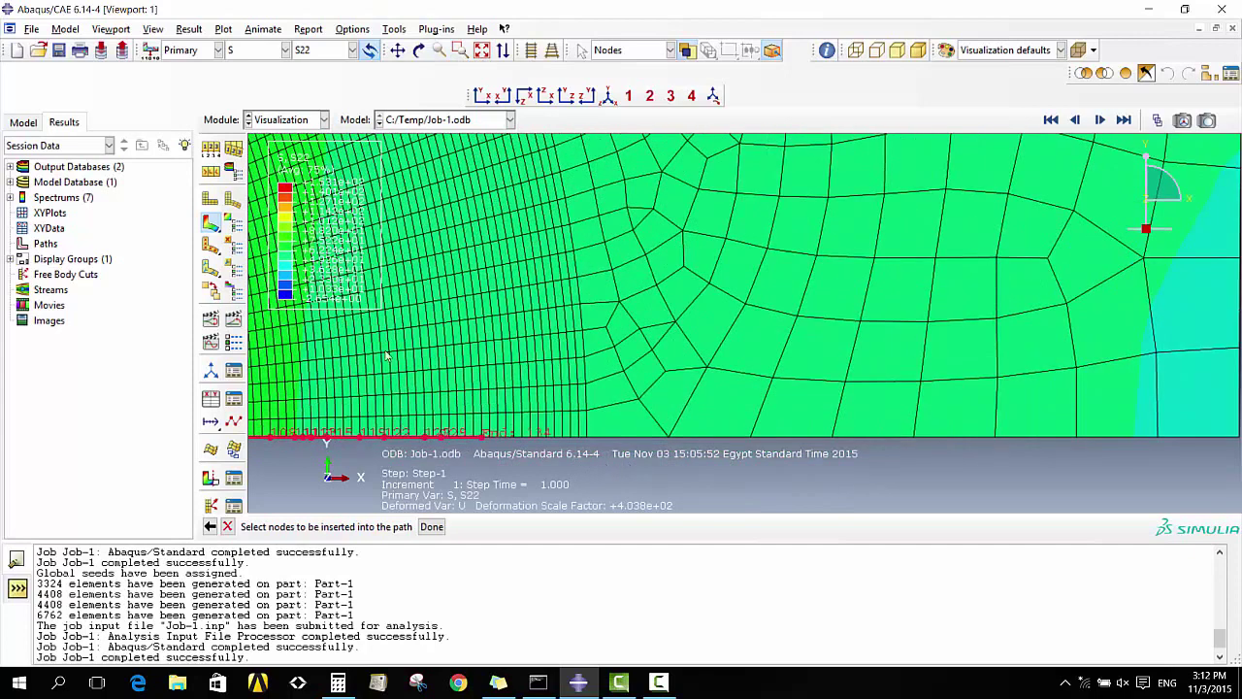
left_click(508, 437)
left_click(536, 437)
left_click(580, 438)
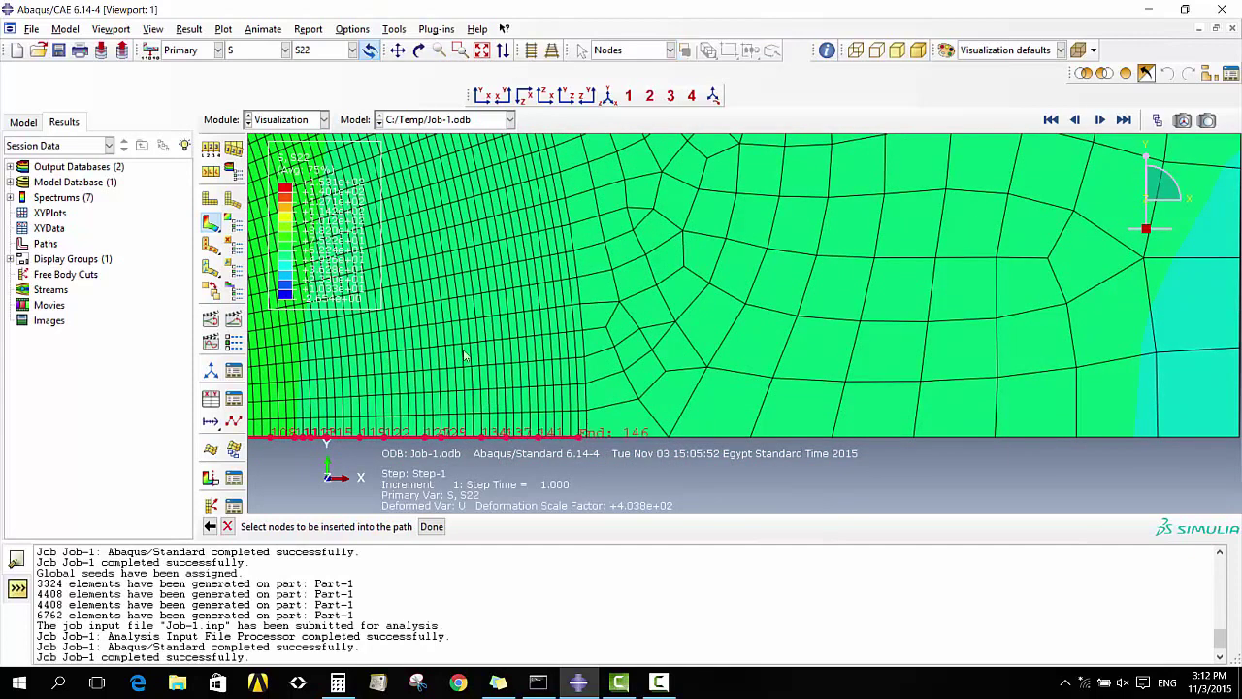
left_click(753, 436)
left_click(914, 438)
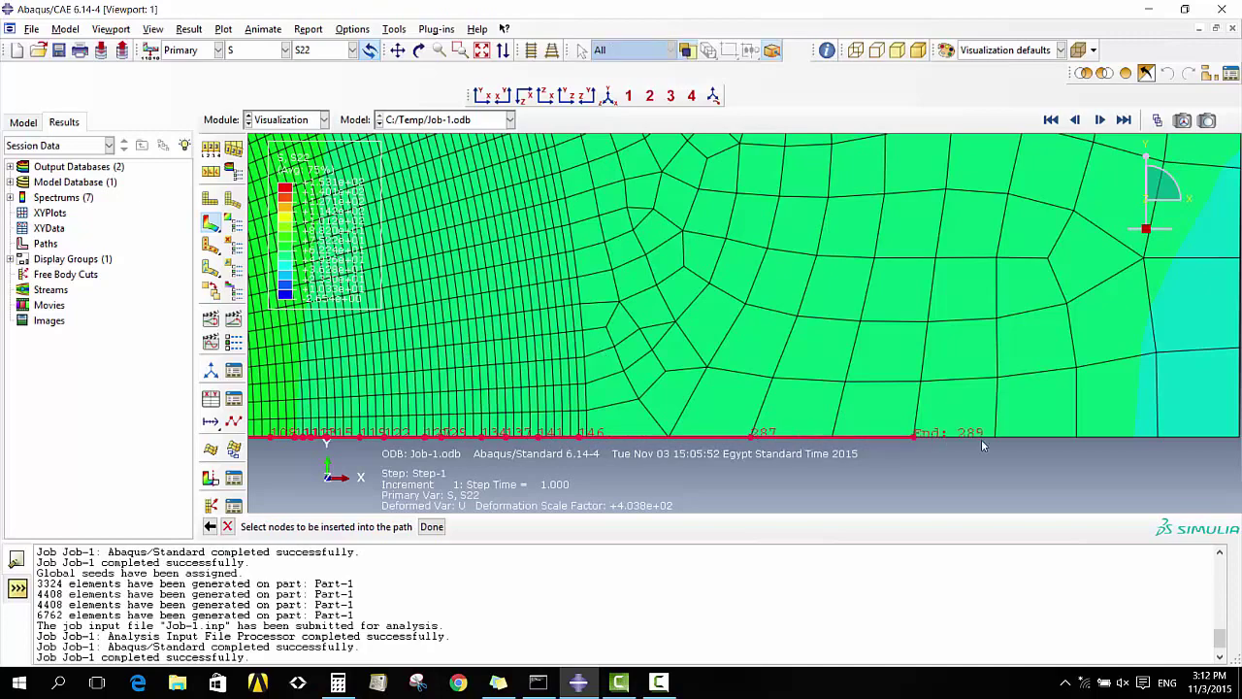
left_click(1076, 437)
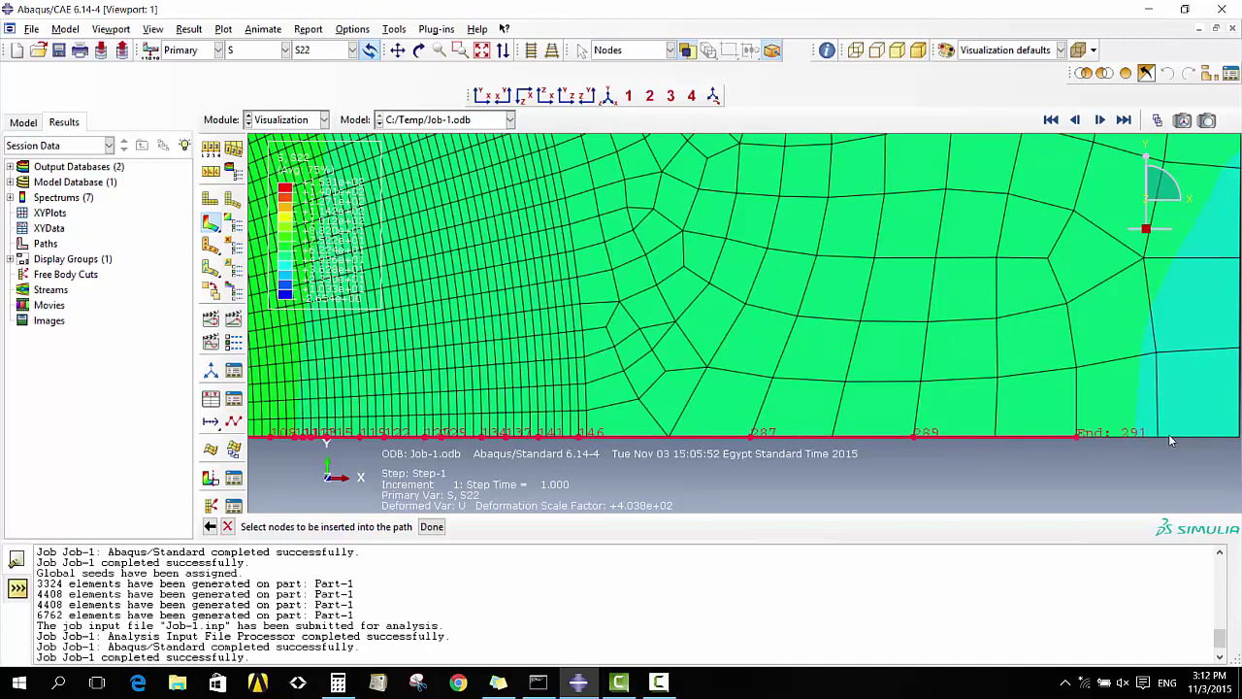
End Path-1 at the bottom-right corner node and save the node list
scroll(1183, 446, "down", 4)
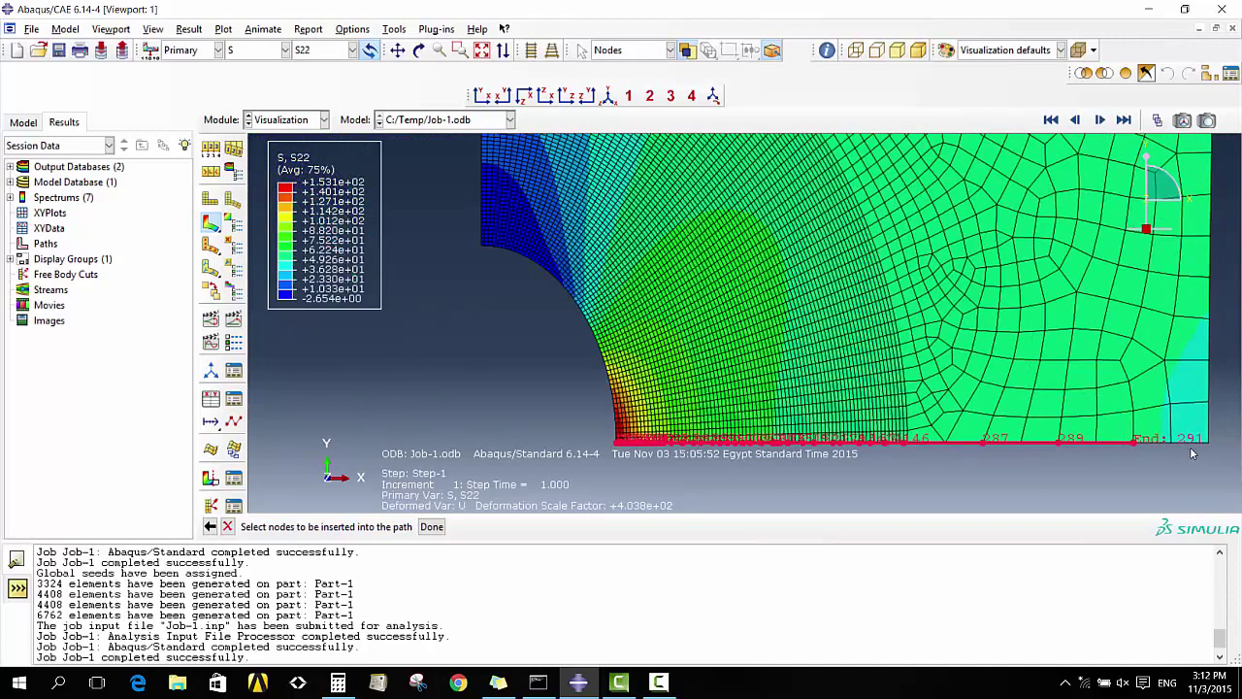
left_click(1206, 442)
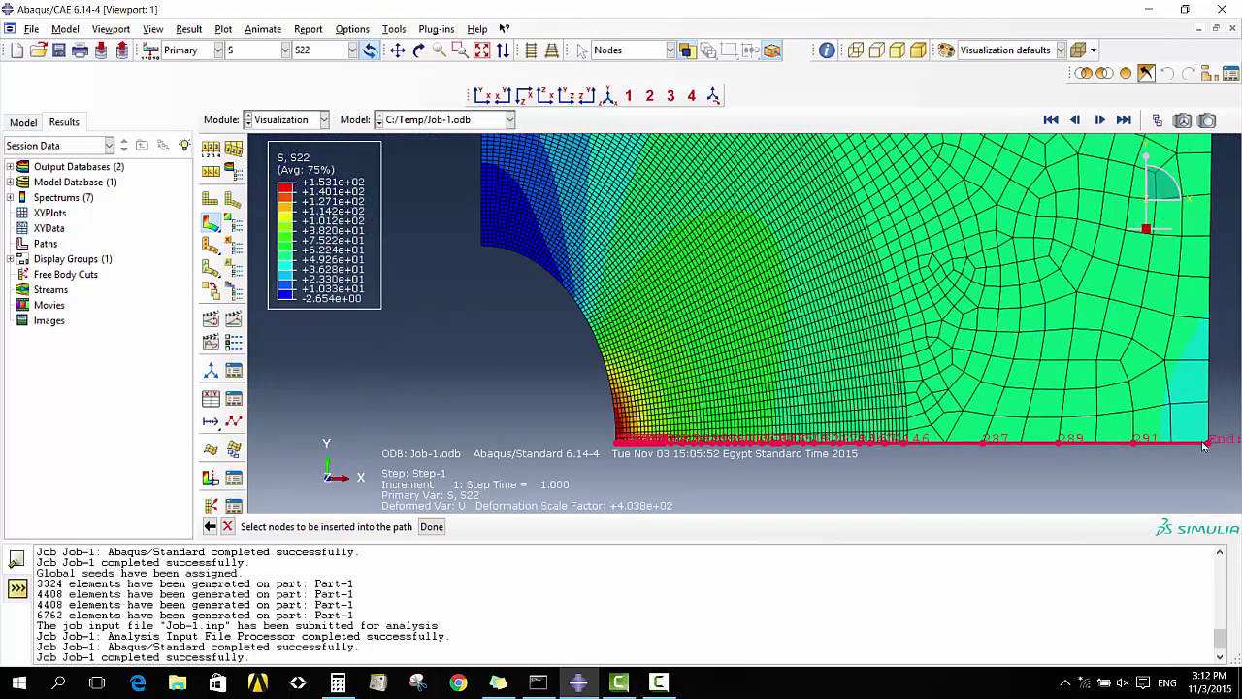
left_click(432, 525)
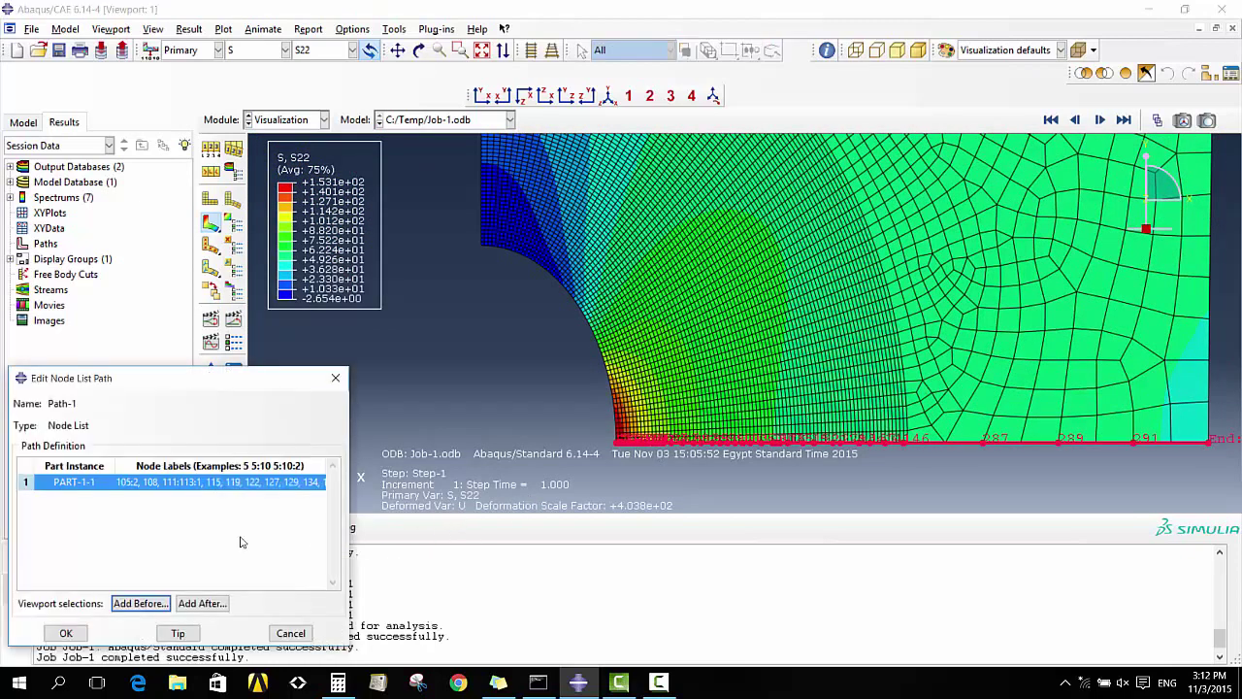
left_click(77, 630)
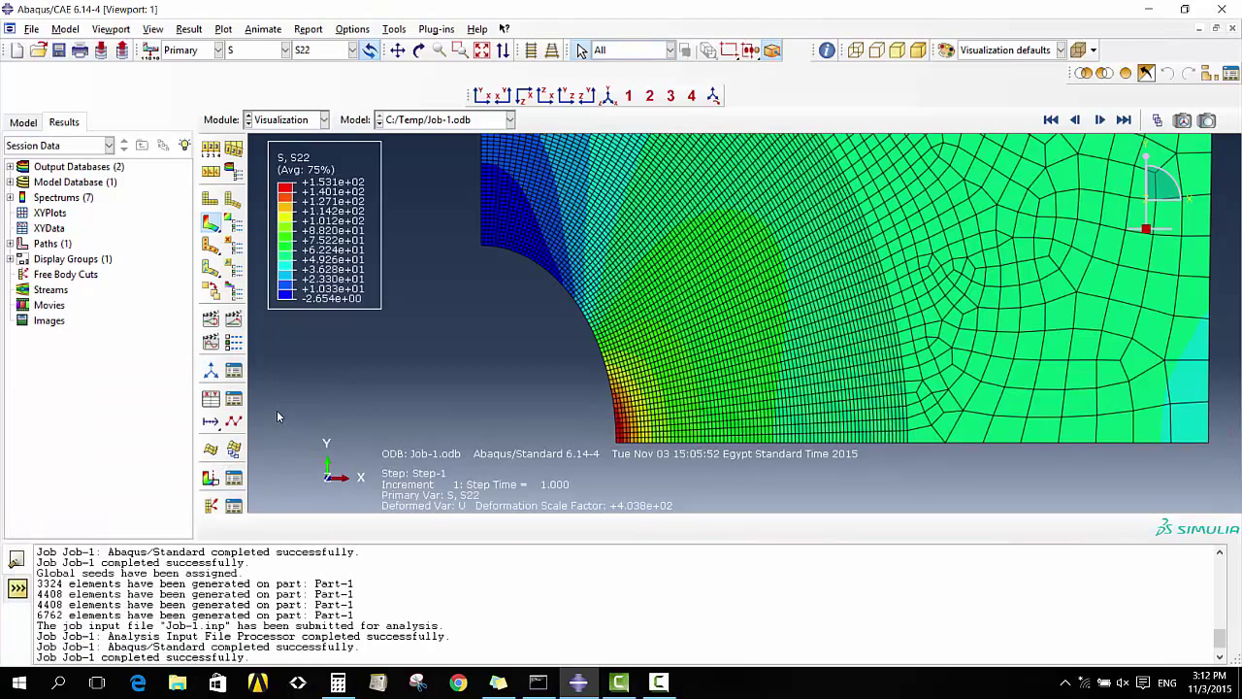
Extract field output S, S22 from Path-1 as XY data and plot it along the path
left_click(207, 405)
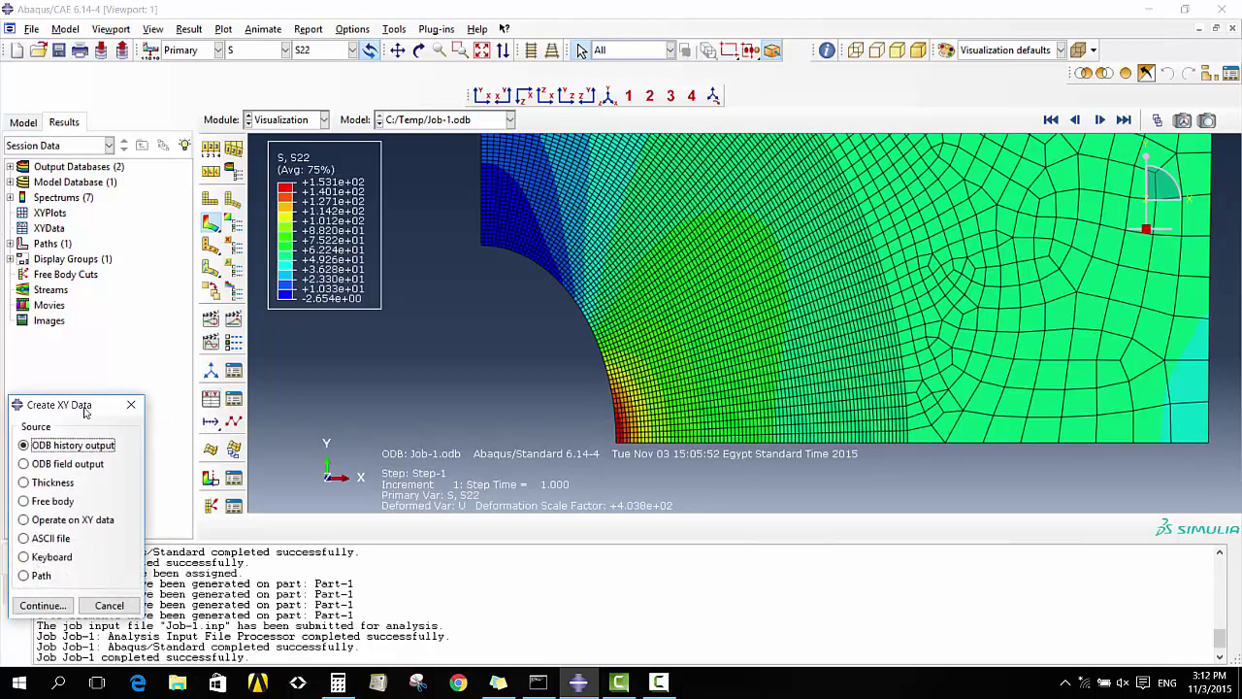
left_click_drag(85, 408, 189, 291)
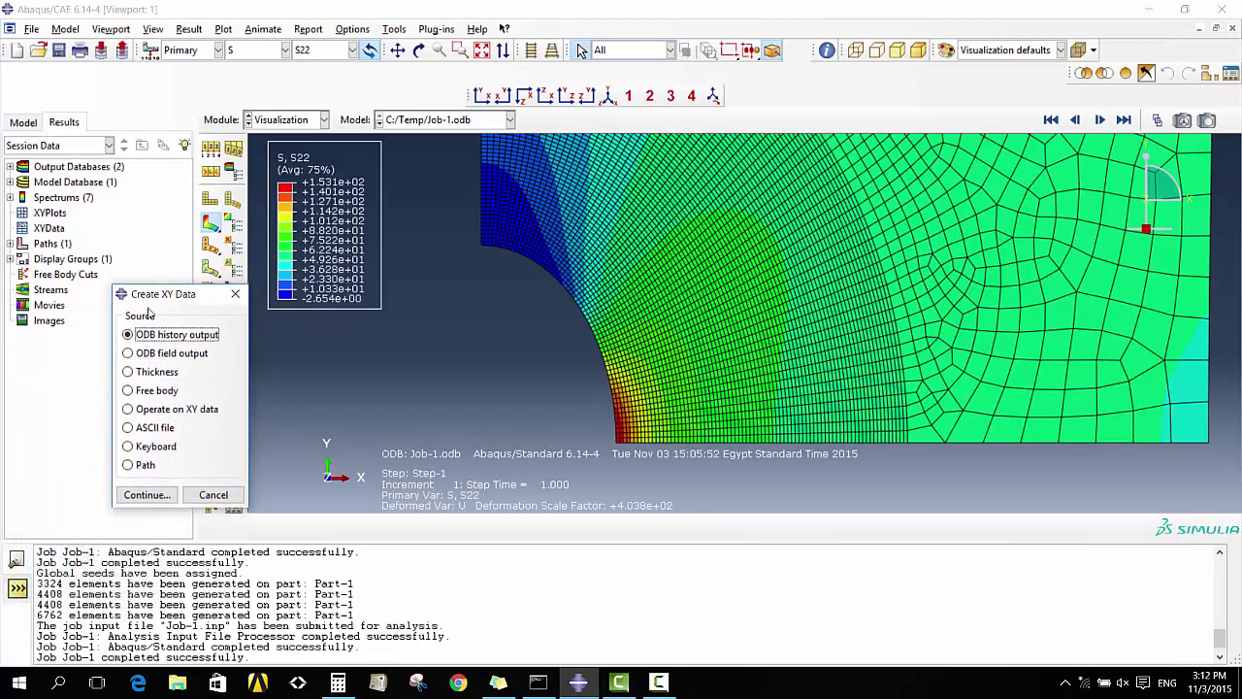
left_click(136, 465)
left_click(147, 495)
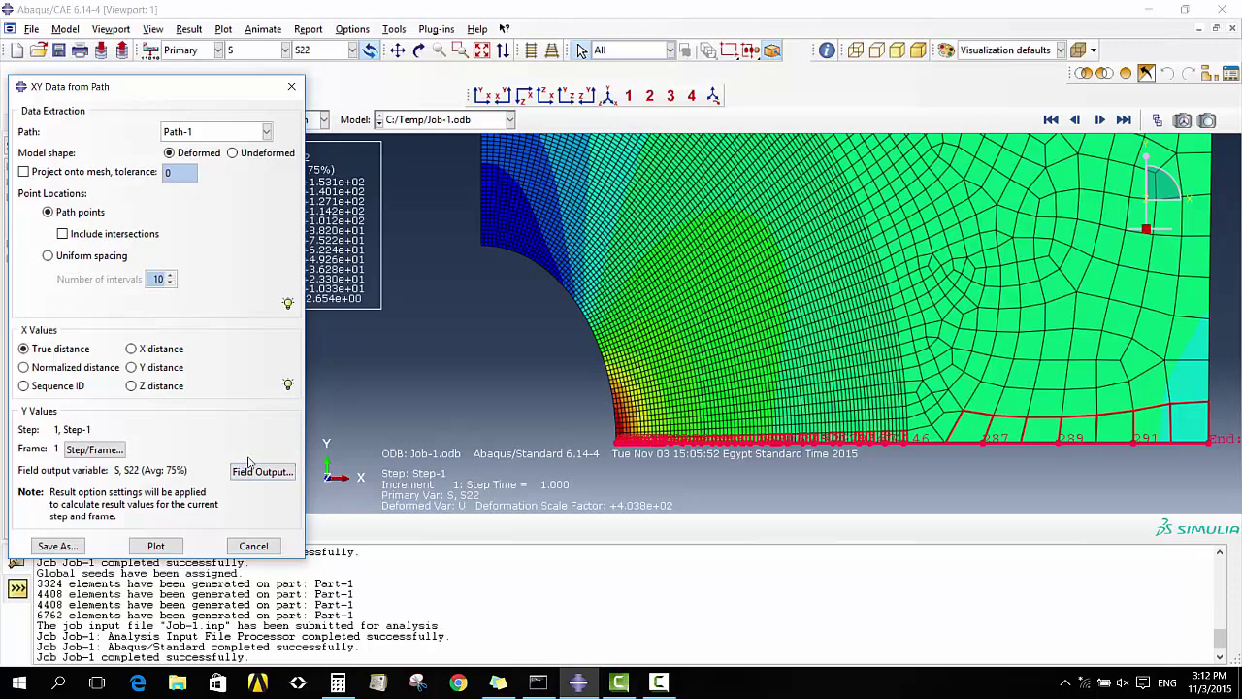
left_click(259, 475)
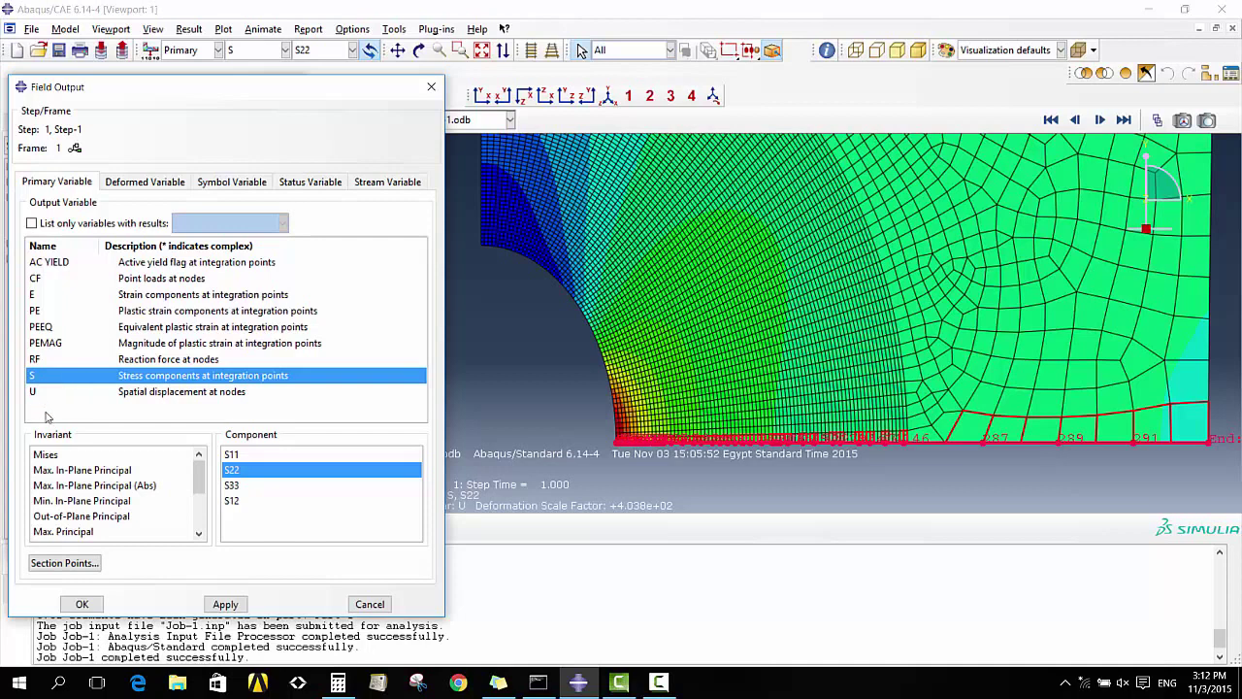
left_click(82, 604)
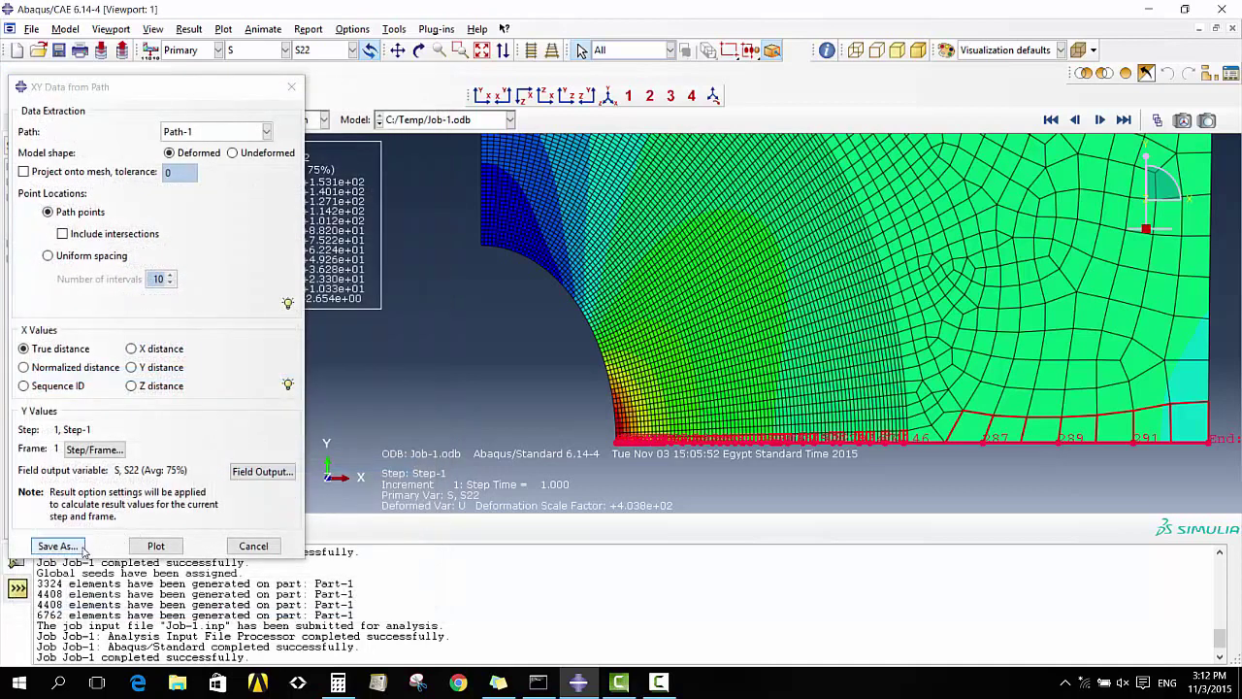
left_click(155, 547)
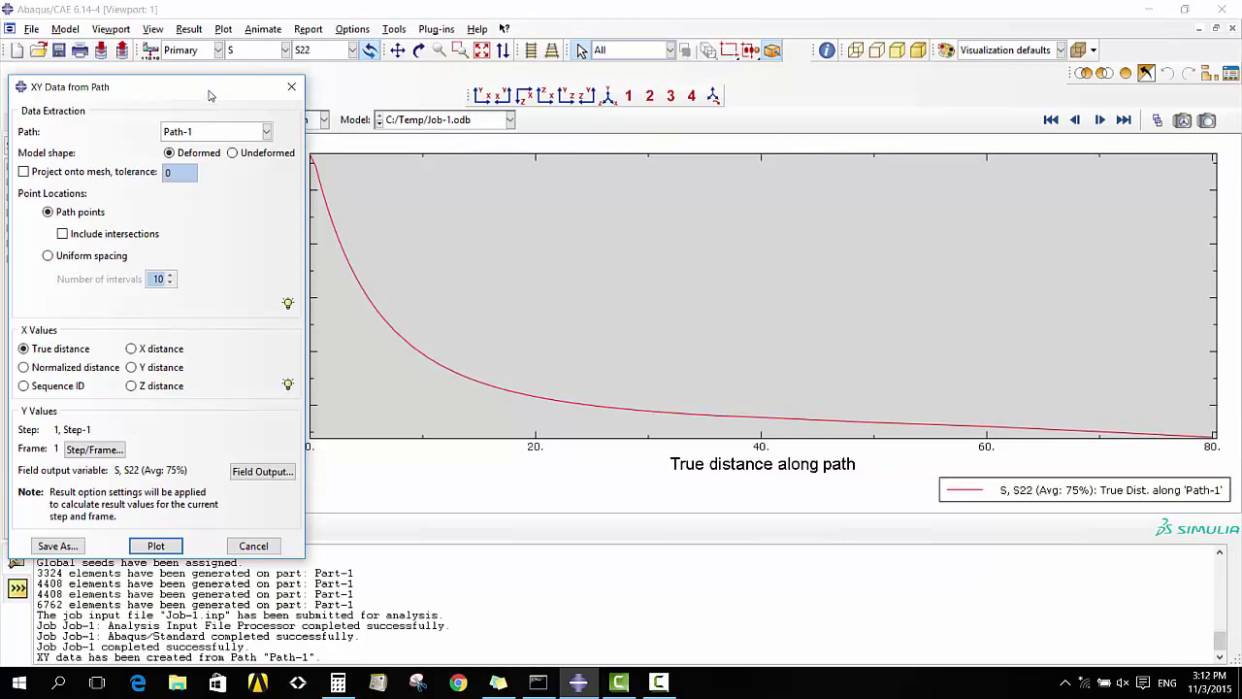
Move the XY Data from Path dialog so the S22 curve and model tree stay visible
mouse_move(209, 94)
left_mouse_down()
mouse_move(184, 134)
mouse_move(478, 122)
mouse_move(503, 41)
mouse_move(500, 85)
mouse_move(599, 352)
mouse_move(119, 405)
mouse_move(160, 181)
mouse_move(152, 229)
mouse_move(164, 217)
left_mouse_up()
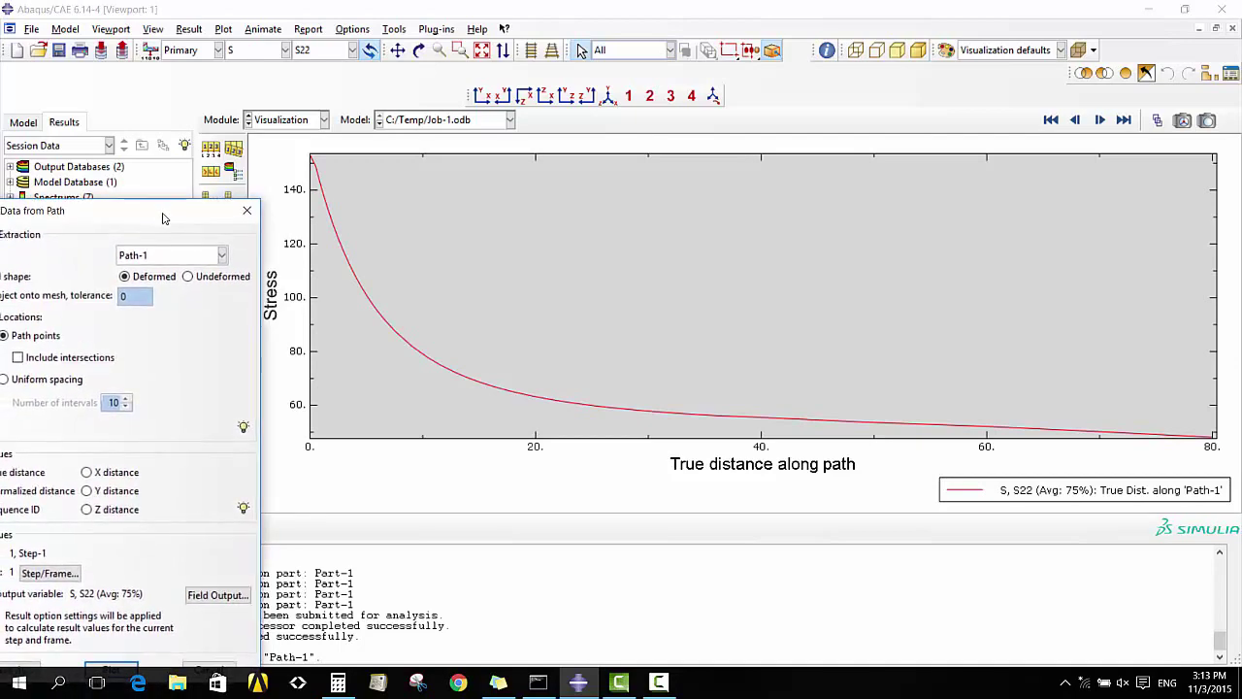
left_click_drag(163, 218, 161, 219)
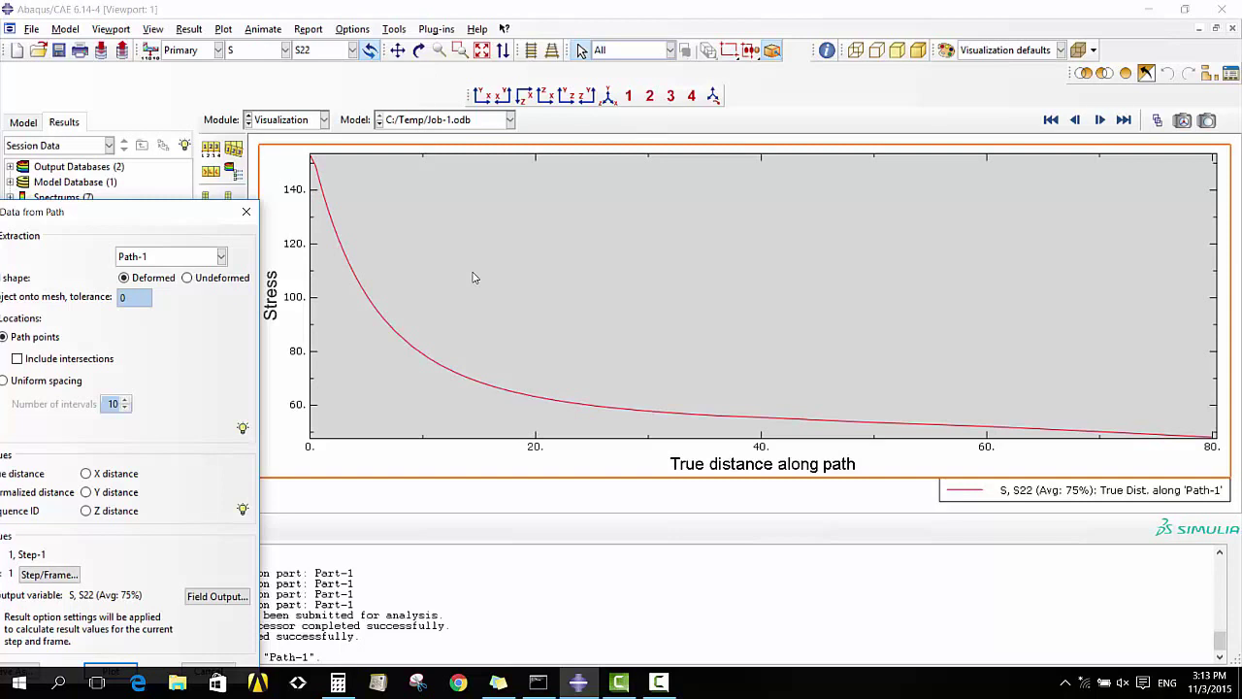
left_click_drag(180, 211, 204, 79)
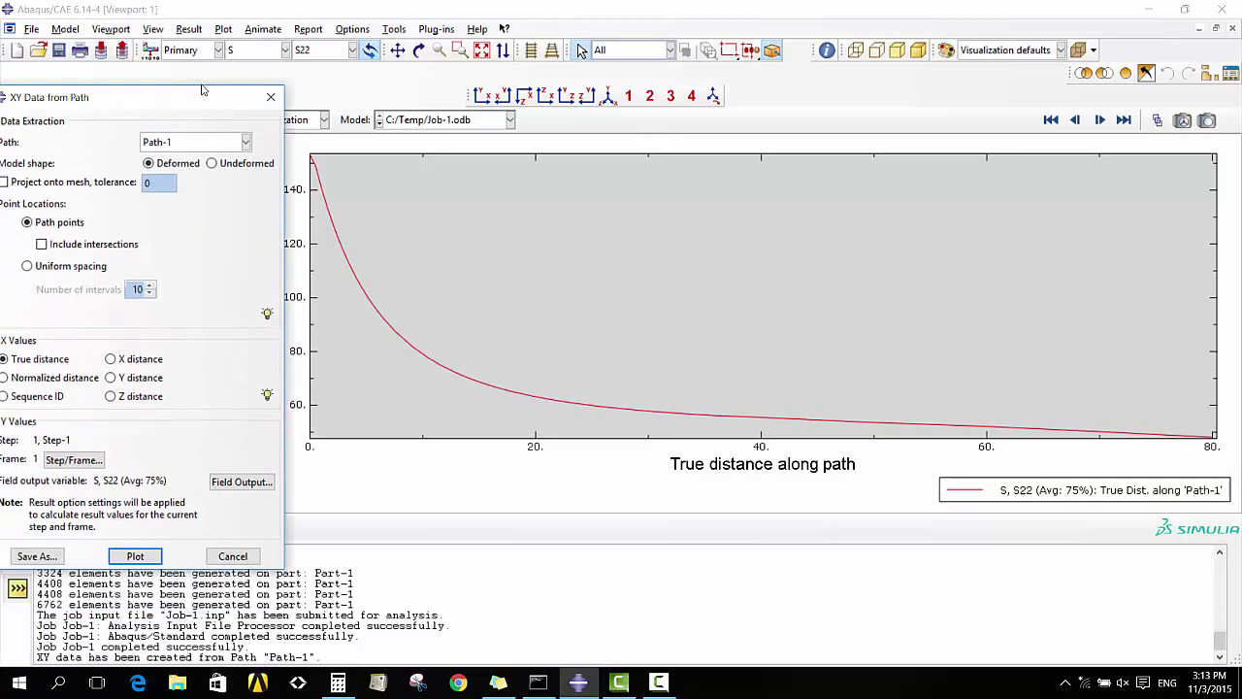
Change the path output variable to U, U1 and plot the displacement along Path-1
left_click(250, 461)
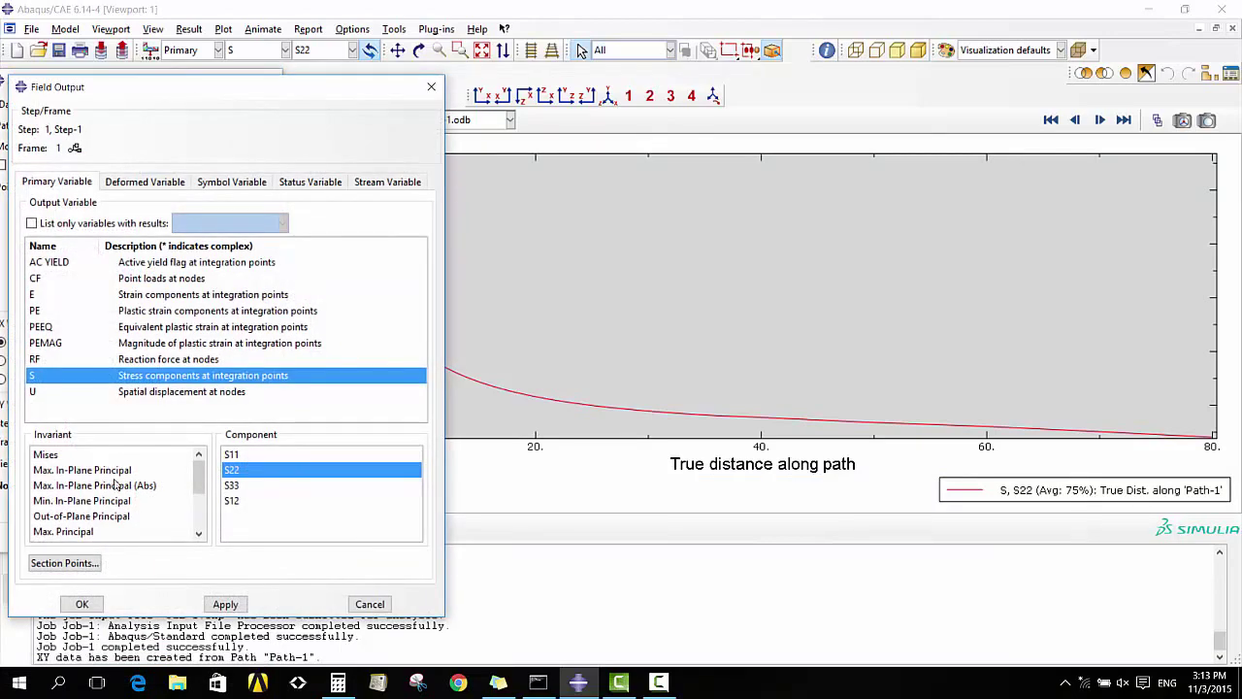
scroll(199, 477, "down", 2)
scroll(199, 478, "up", 2)
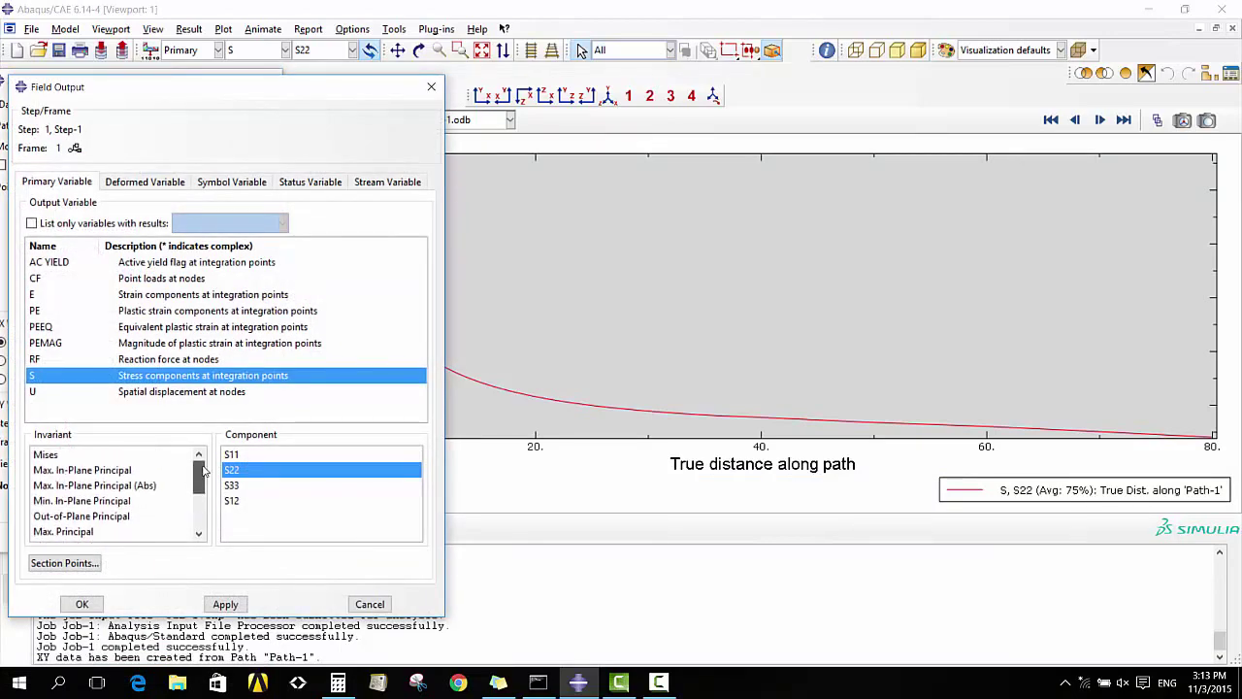
left_click(46, 392)
left_click(249, 457)
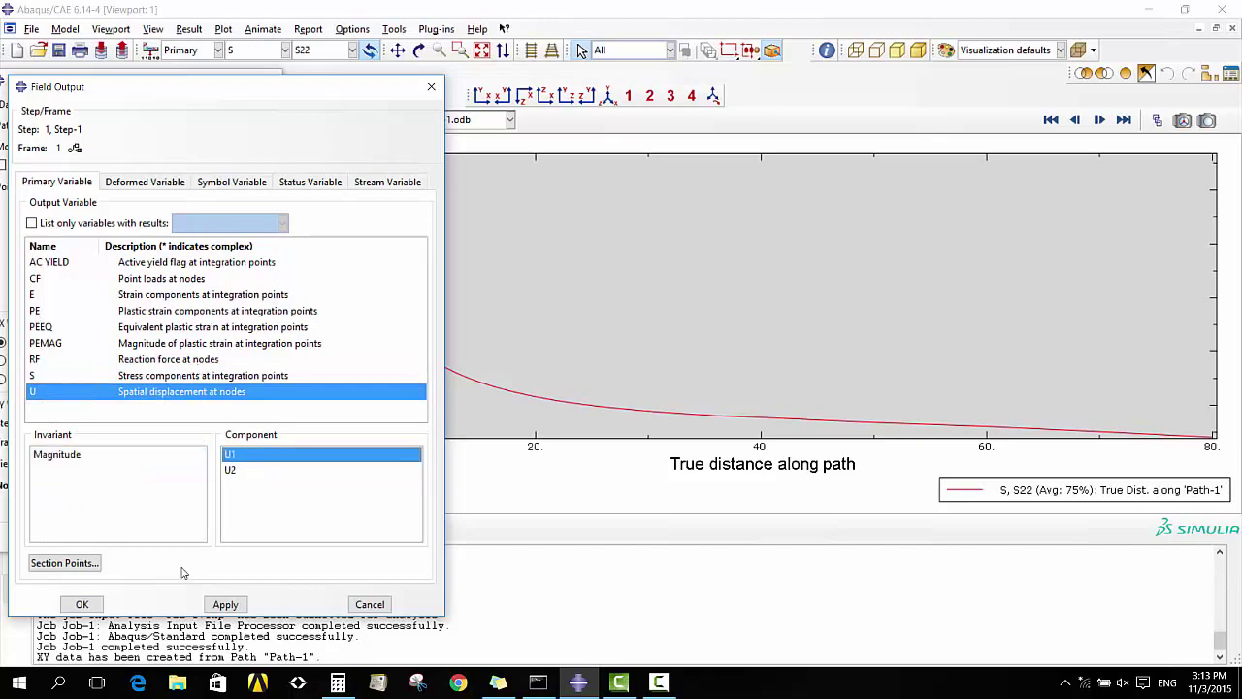
left_click(226, 603)
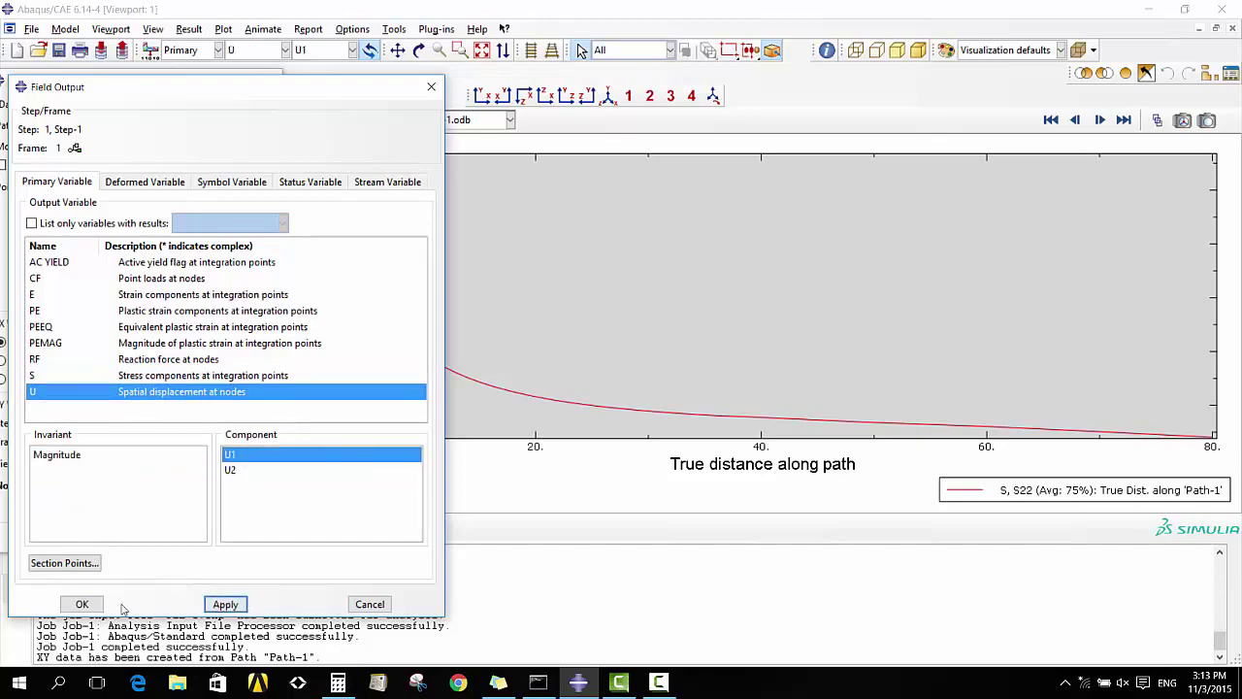
left_click(82, 604)
left_click(131, 541)
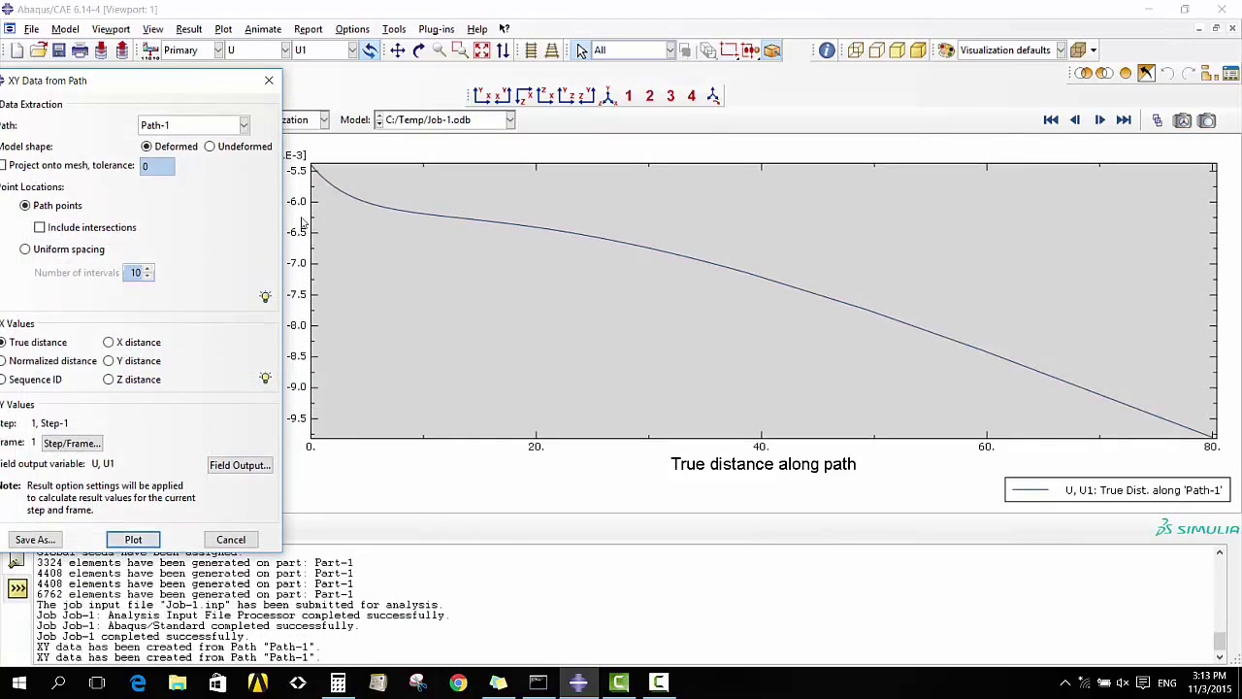
mouse_move(203, 90)
left_mouse_down()
mouse_move(621, 291)
mouse_move(599, 309)
mouse_move(633, 315)
mouse_move(609, 288)
left_mouse_up()
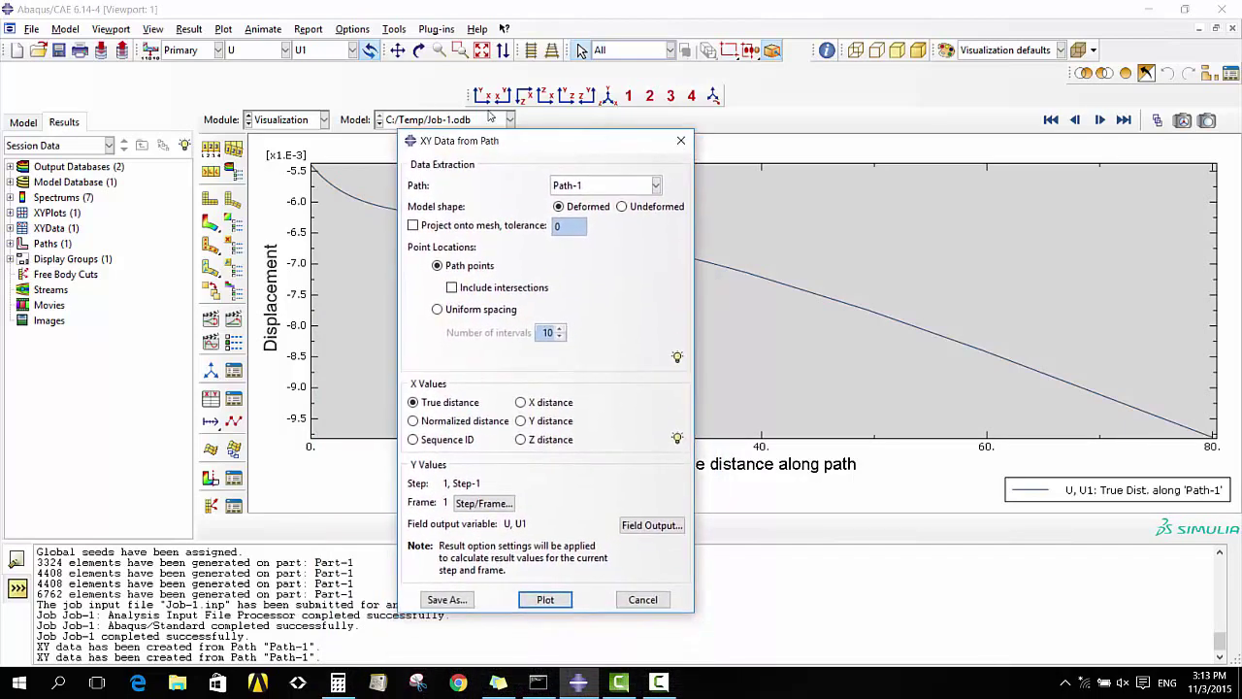
left_click_drag(609, 288, 611, 140)
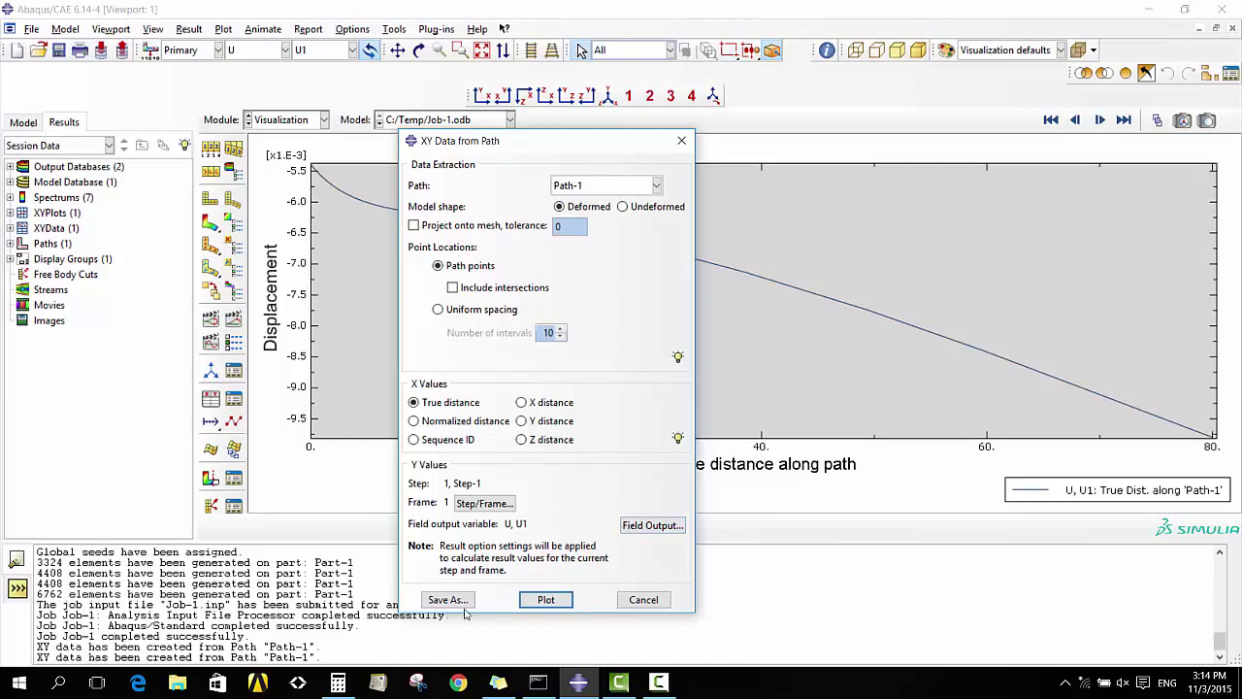
Close the path dialog and show the U1 contour on the deformed plate, fitted to view
key("Escape")
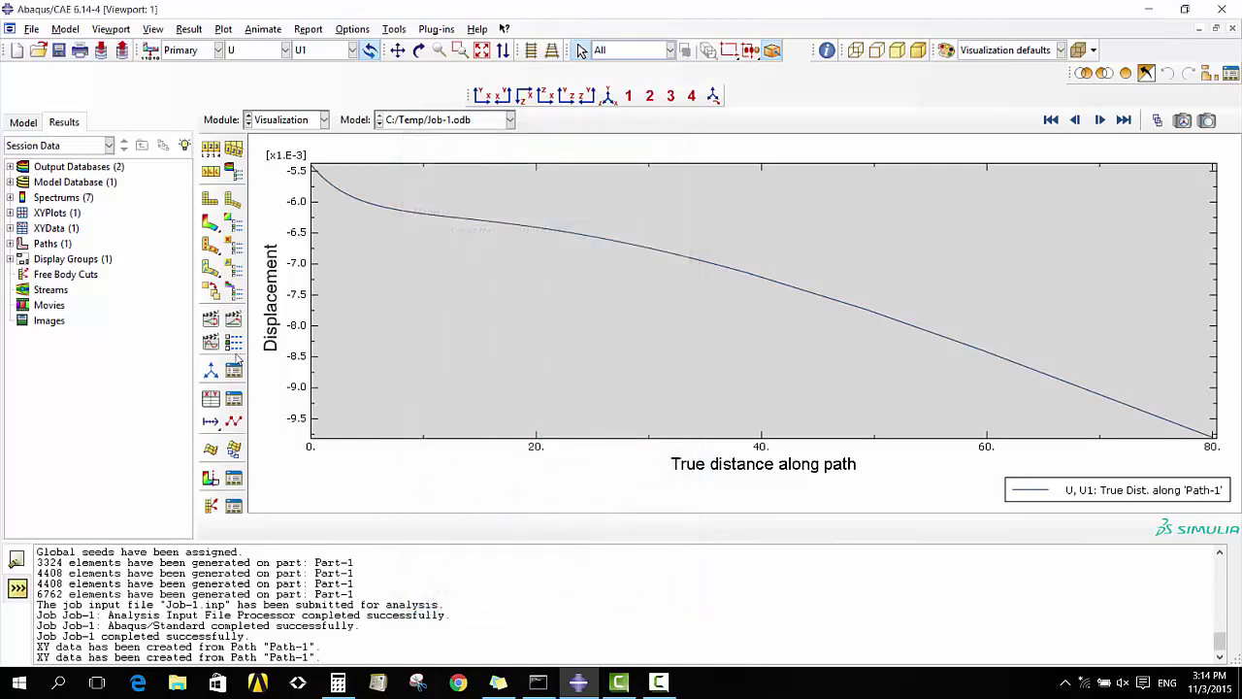
left_click(211, 223)
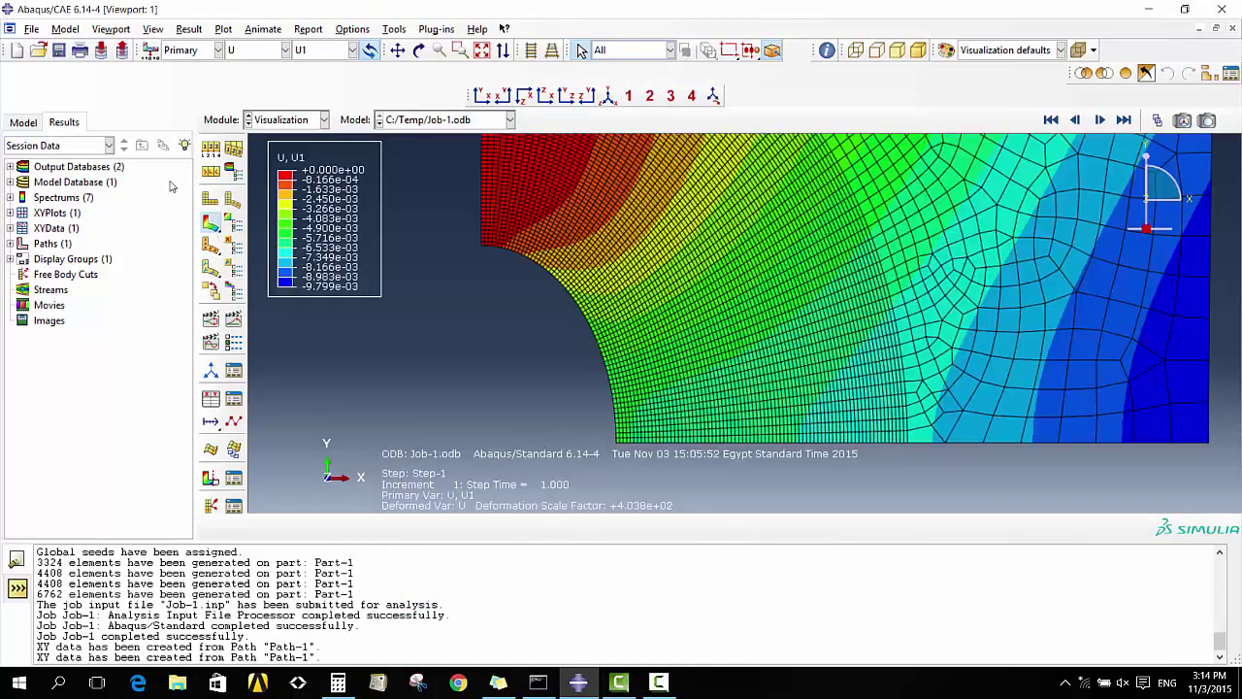
scroll(711, 289, "up", 5)
scroll(713, 290, "down", 3)
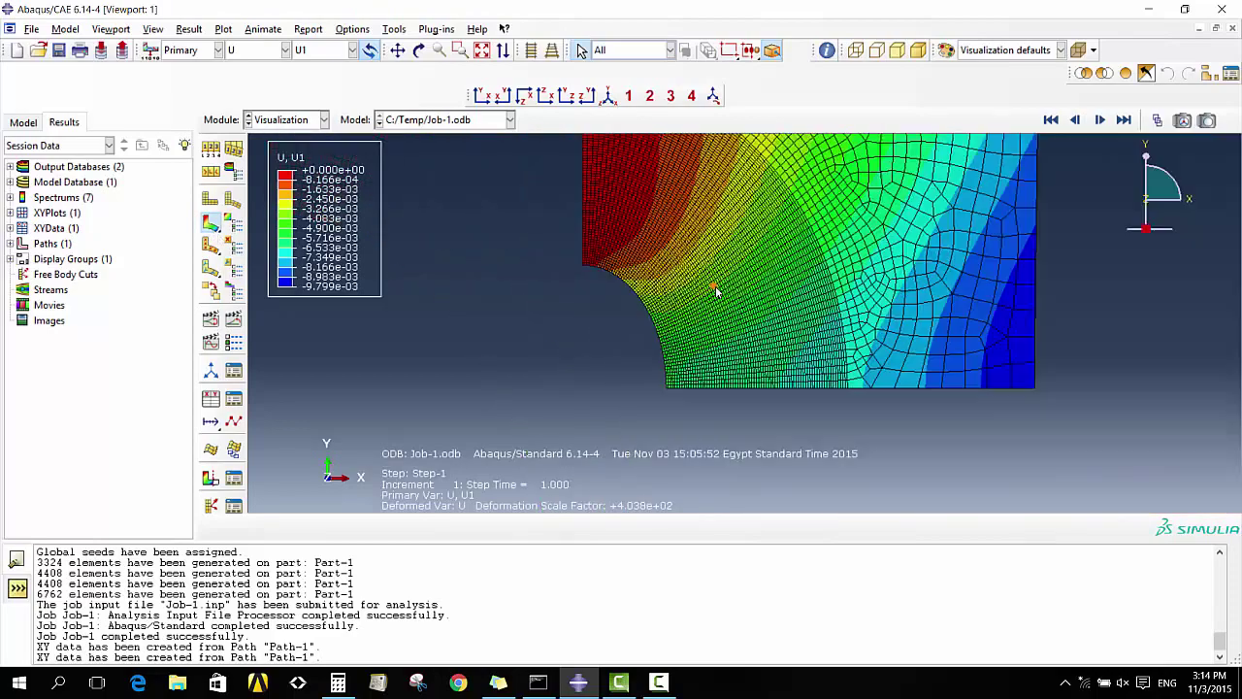
scroll(708, 285, "down", 2)
scroll(734, 271, "down", 1)
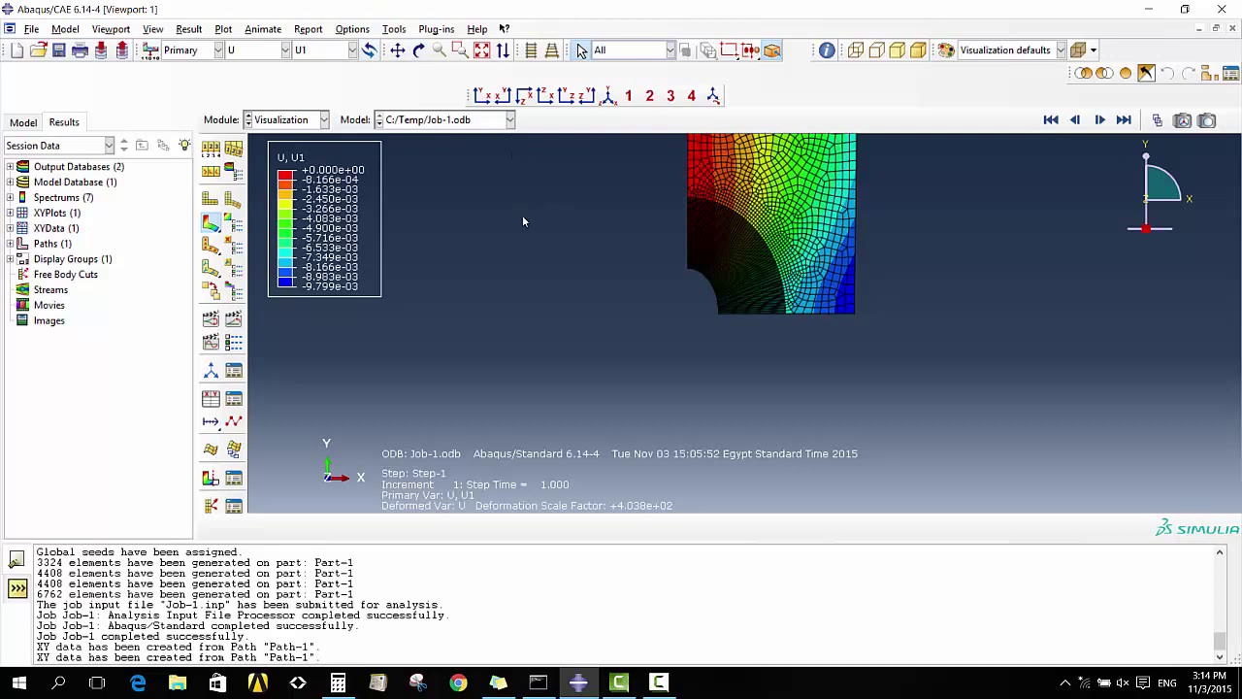
right_click(597, 243)
left_click(544, 187)
left_click_drag(563, 194, 638, 262)
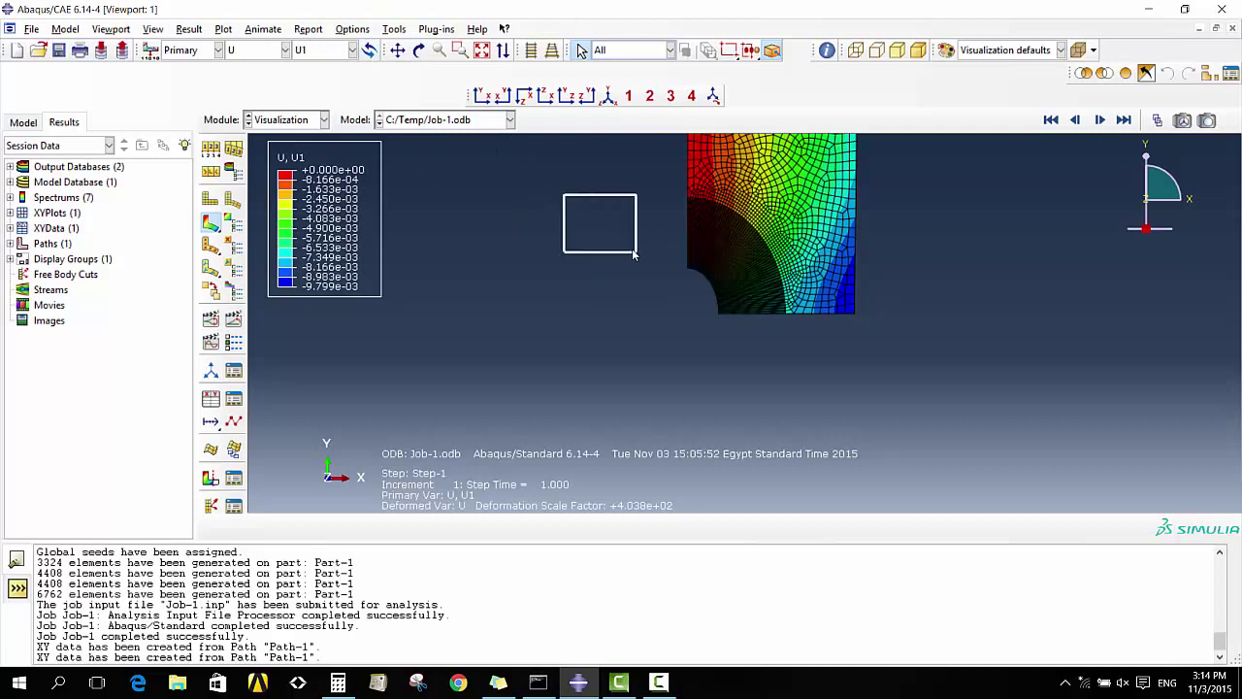
left_click_drag(689, 308, 642, 344)
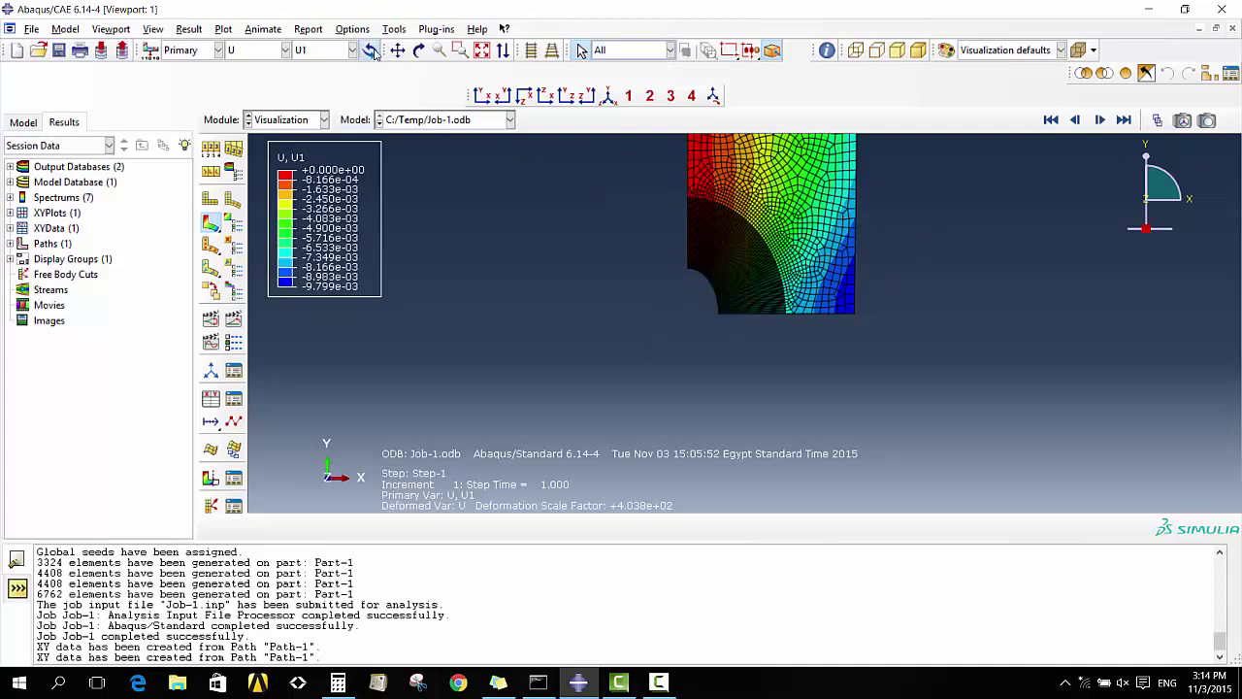
left_click(481, 50)
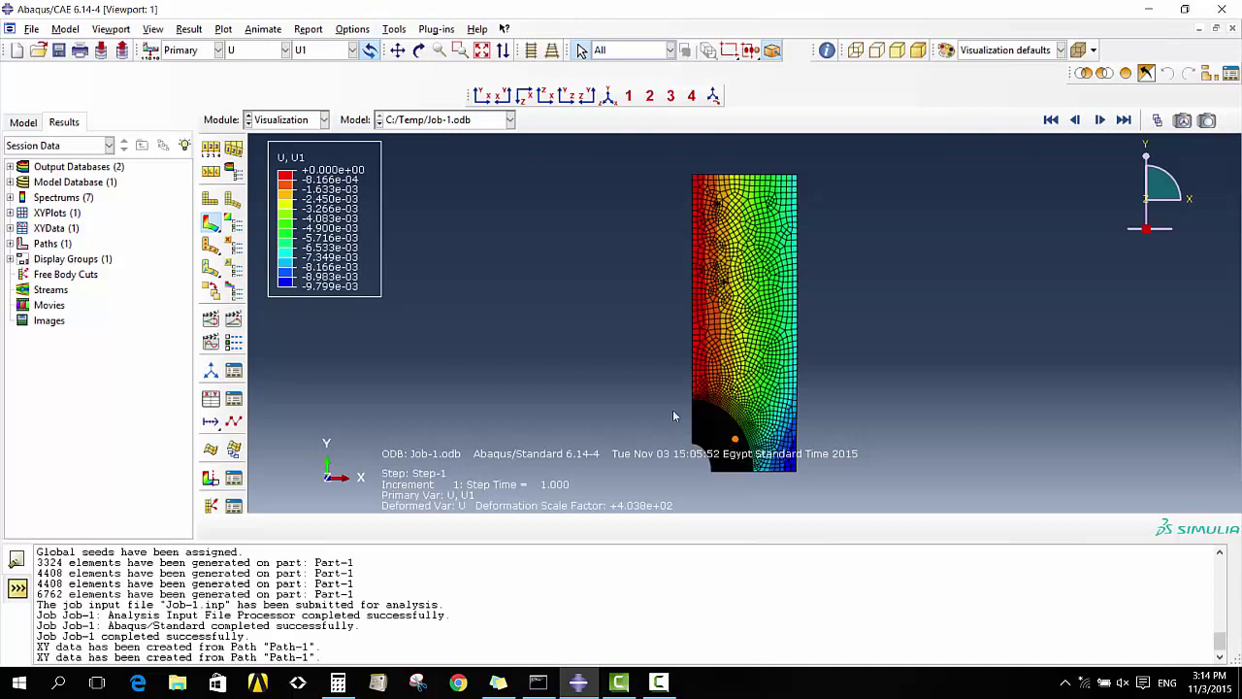
Switch the plate contour to stress component S11 and zoom in on the hole region
left_click(275, 50)
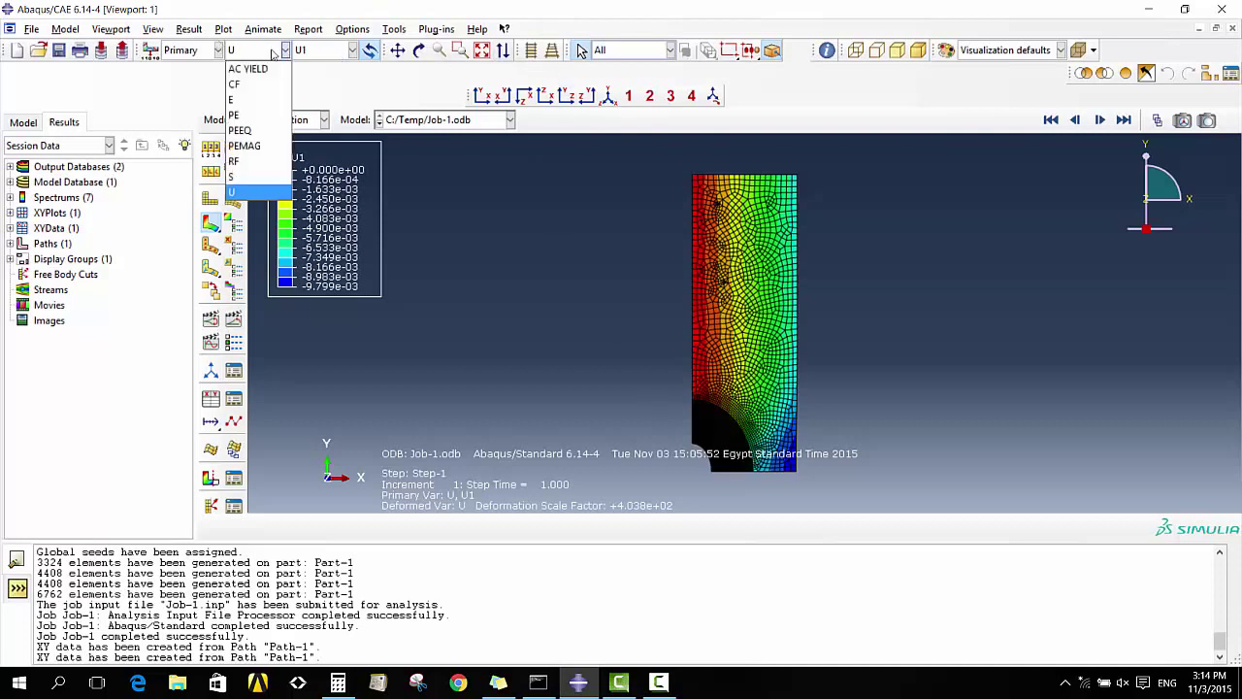
left_click(241, 176)
left_click(326, 56)
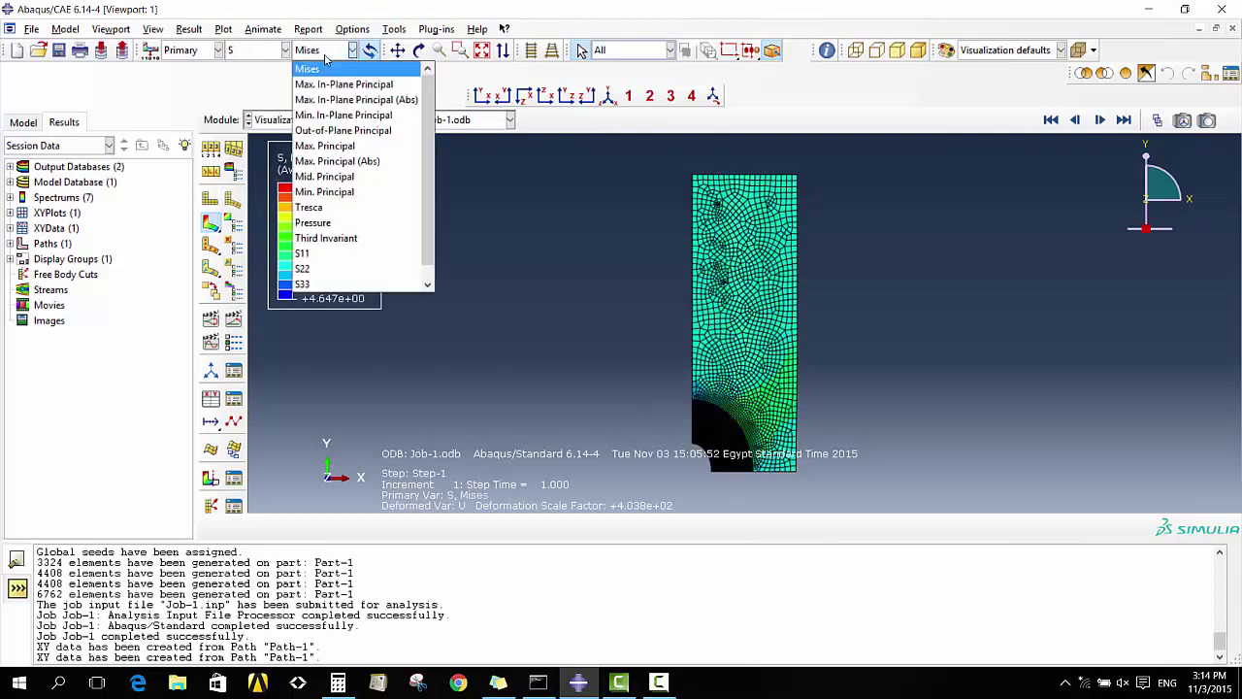
left_click(319, 256)
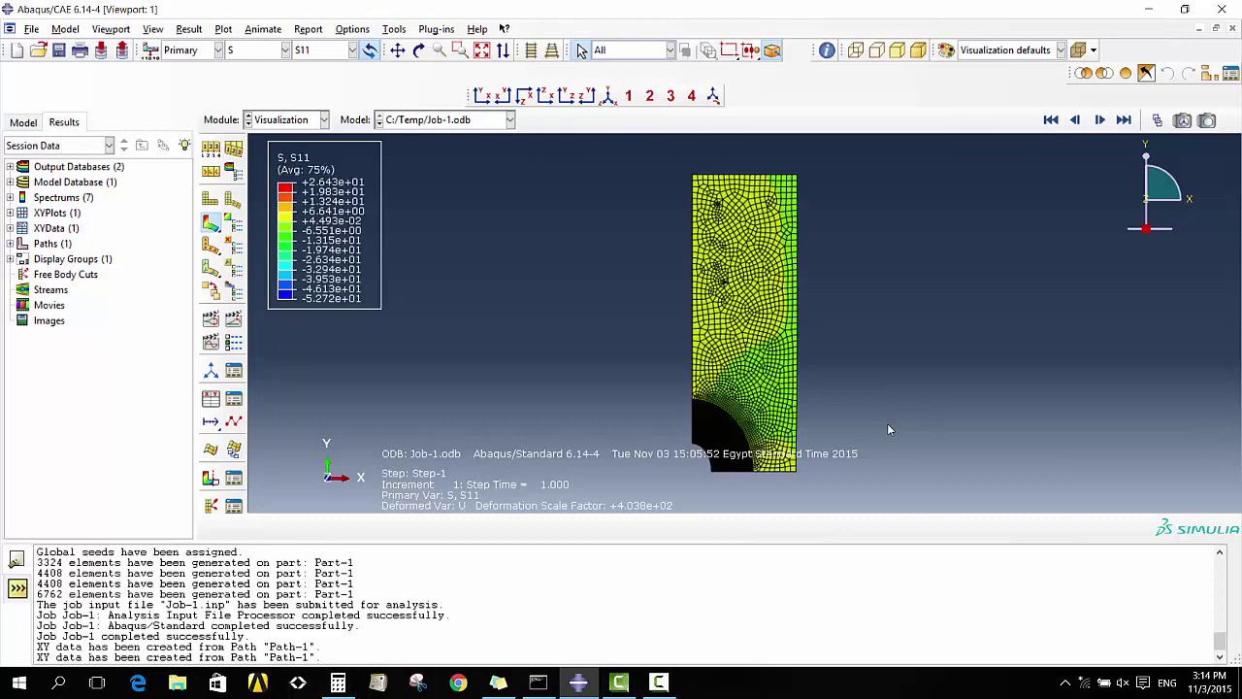
scroll(725, 427, "down", 2)
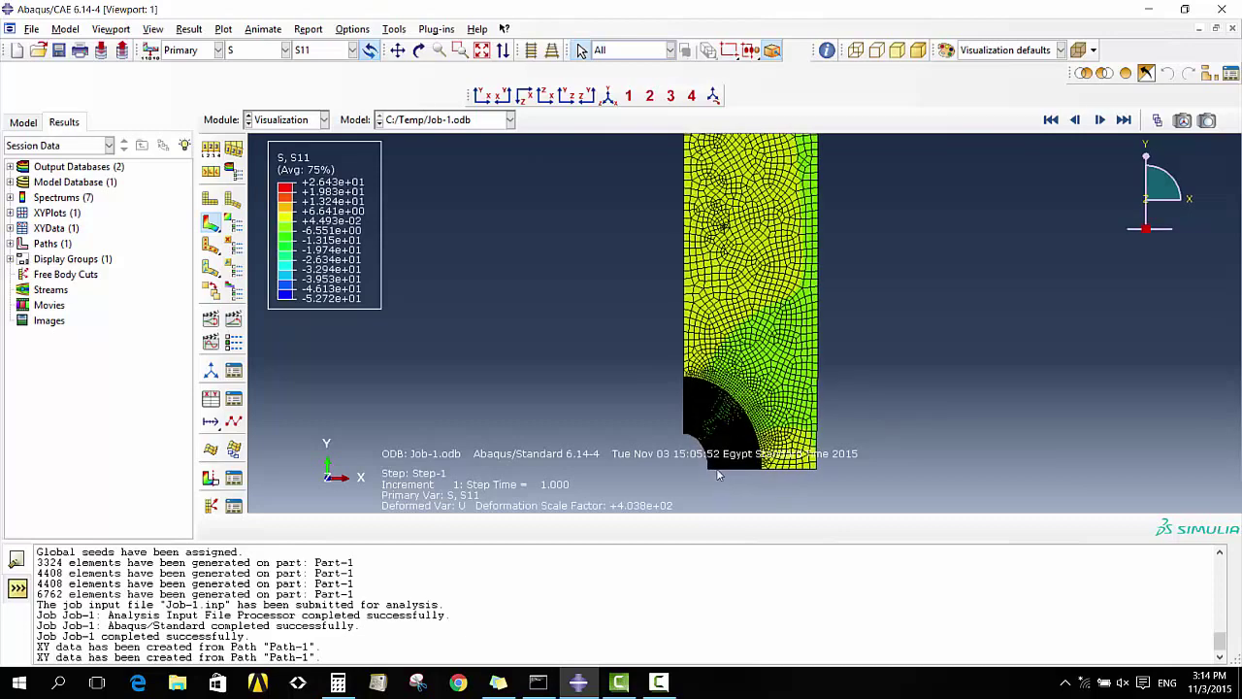
scroll(721, 441, "down", 2)
scroll(717, 461, "down", 2)
scroll(713, 480, "down", 3)
scroll(711, 485, "down", 2)
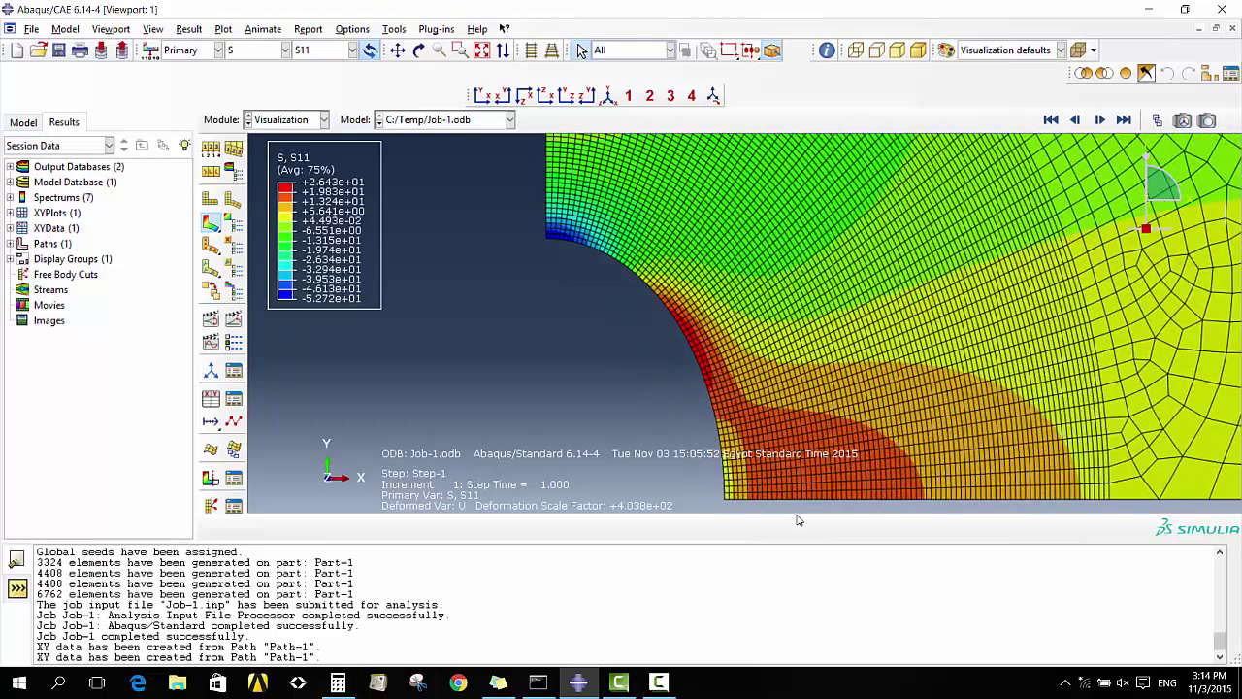
scroll(798, 521, "down", 2)
scroll(738, 504, "down", 2)
scroll(711, 506, "down", 2)
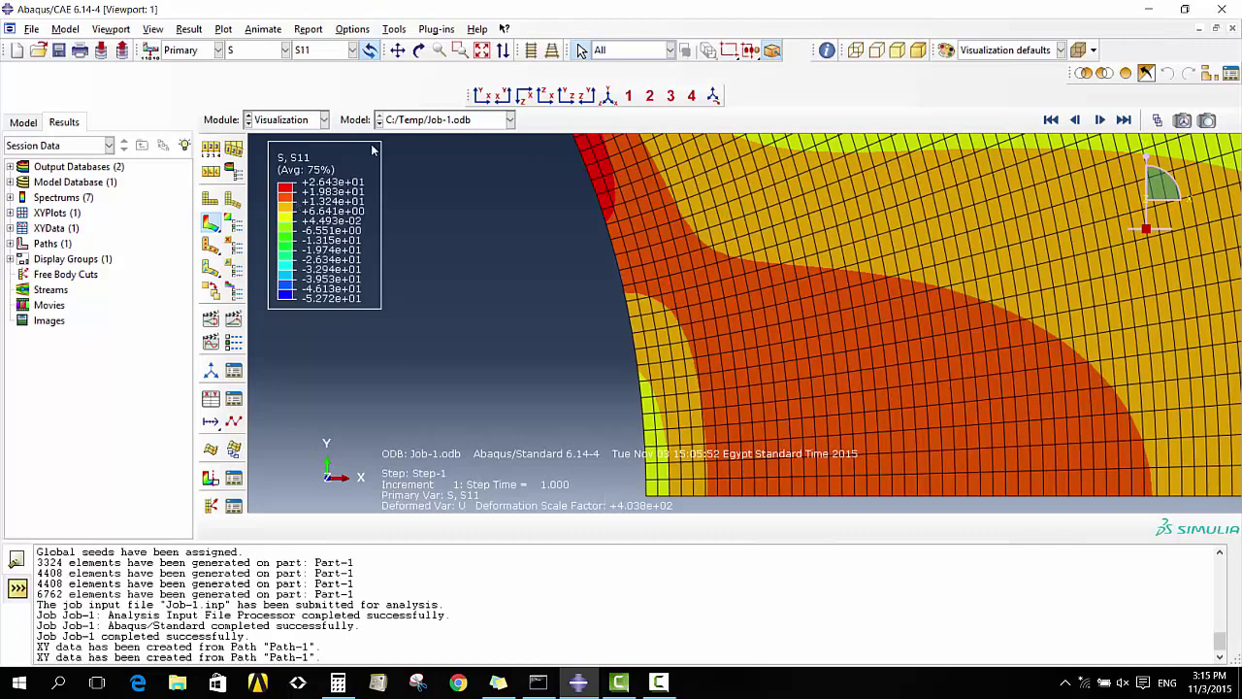
Contour S22 stress and zoom around the hole to see the 1.531e+02 peak
left_click(321, 49)
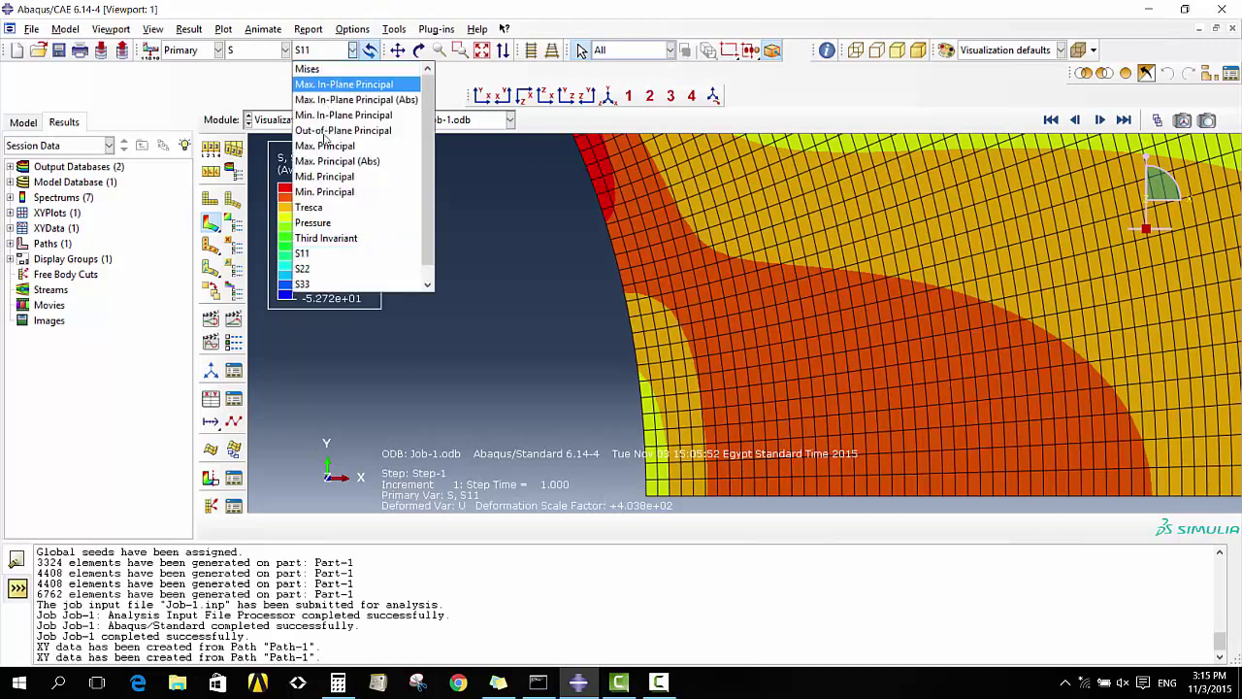
left_click(324, 269)
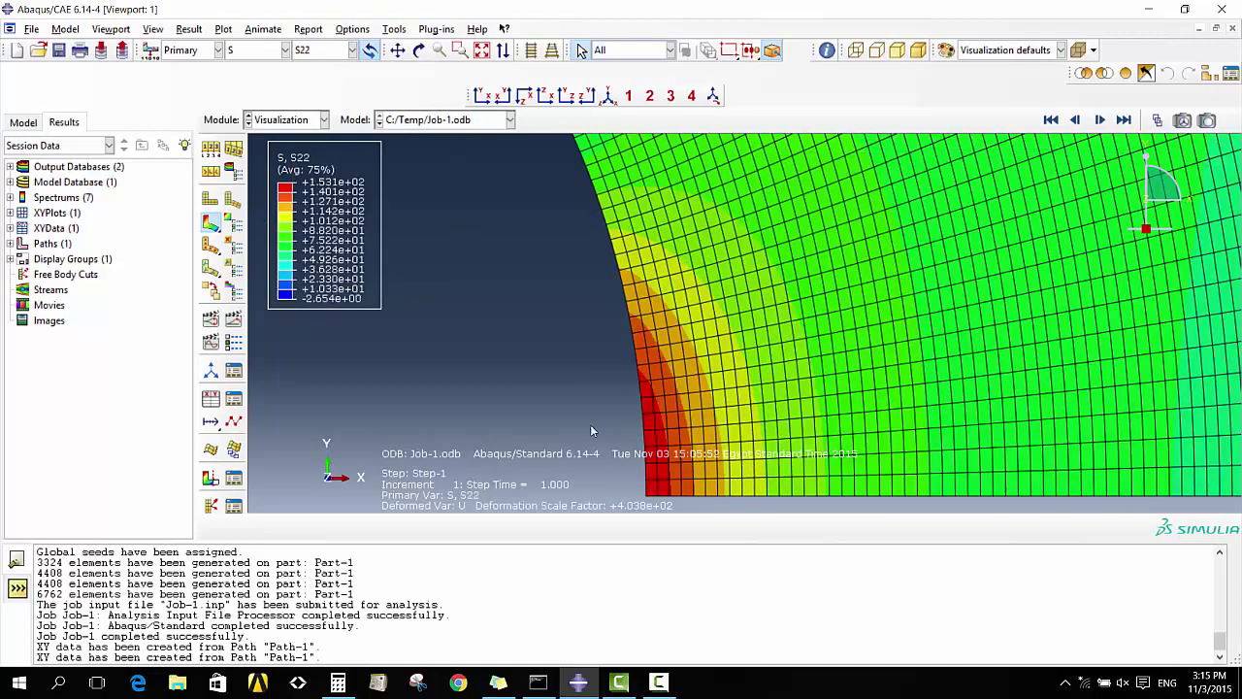
scroll(603, 424, "up", 2)
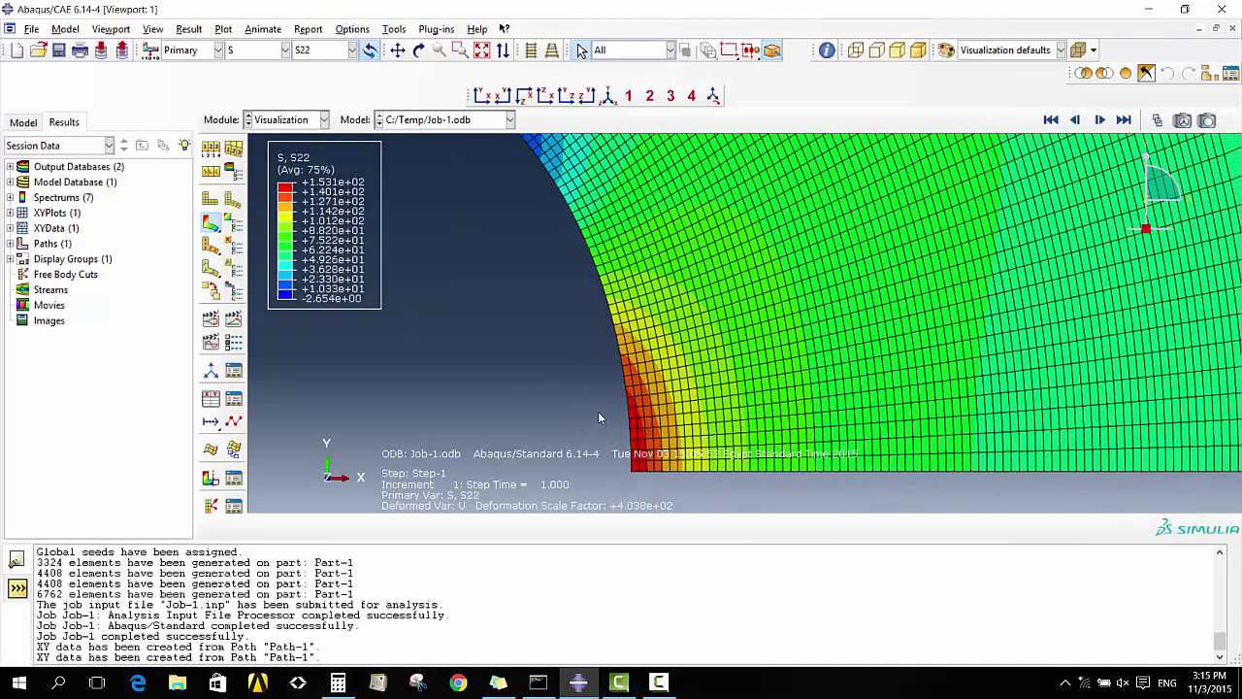
scroll(597, 412, "up", 2)
scroll(532, 342, "up", 1)
scroll(512, 361, "down", 1)
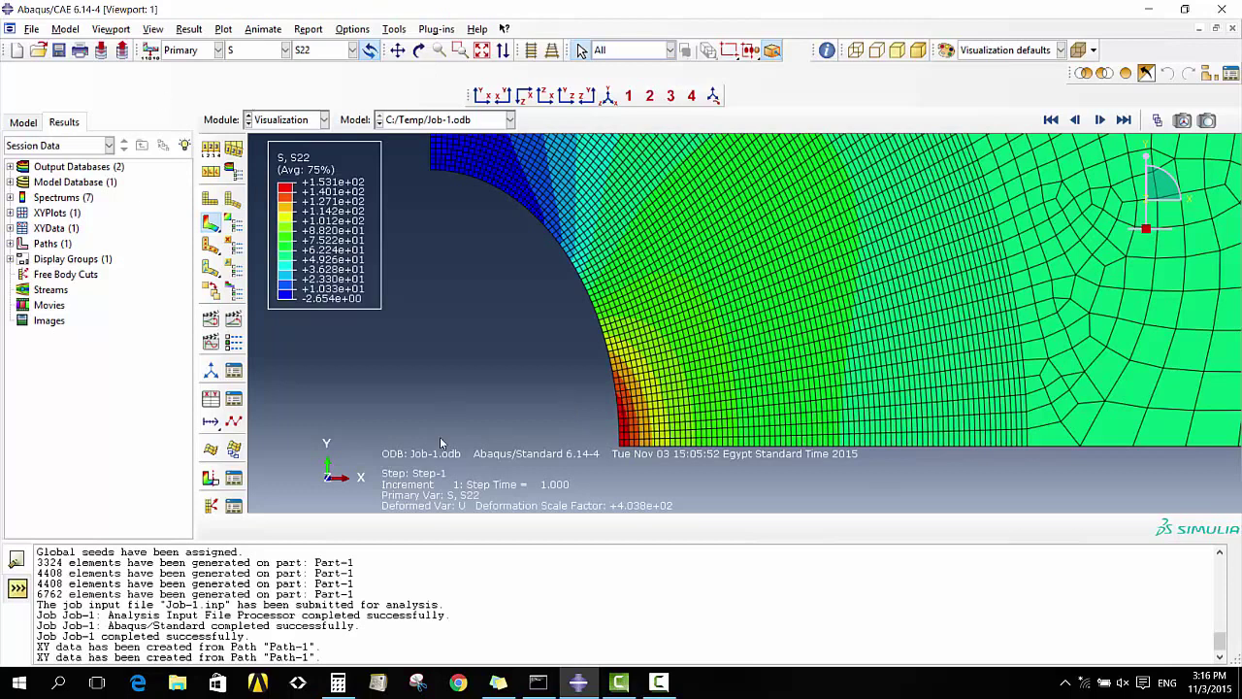
left_click(650, 687)
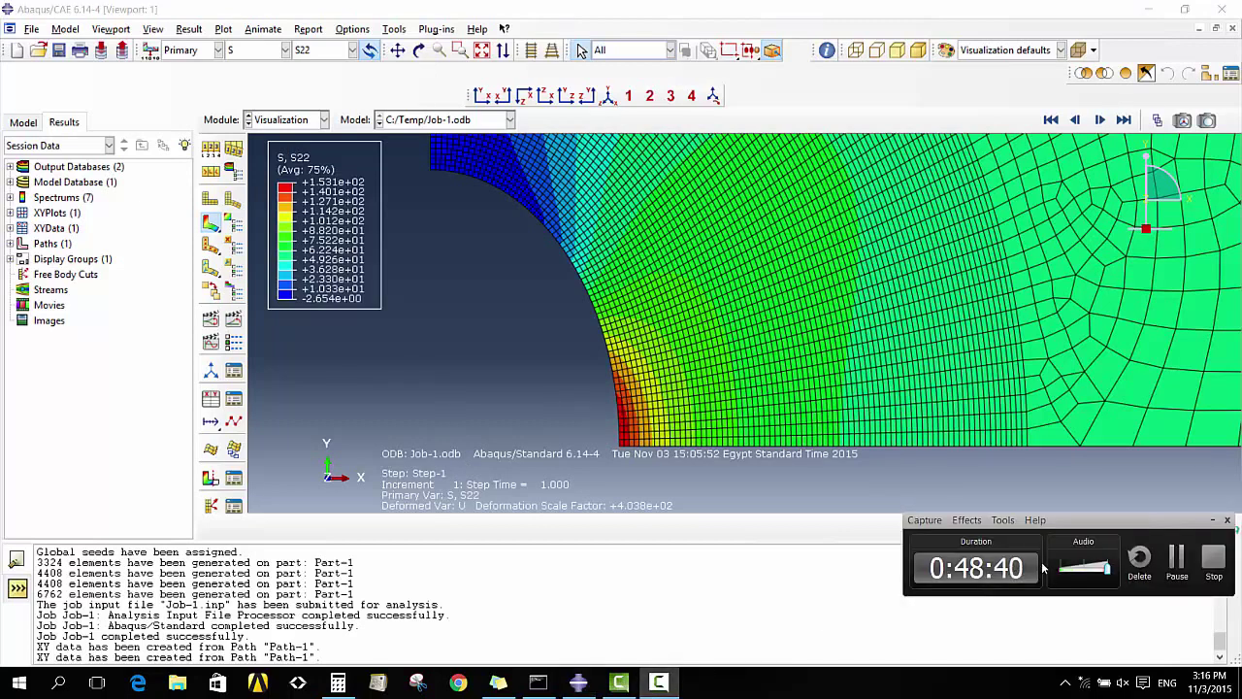